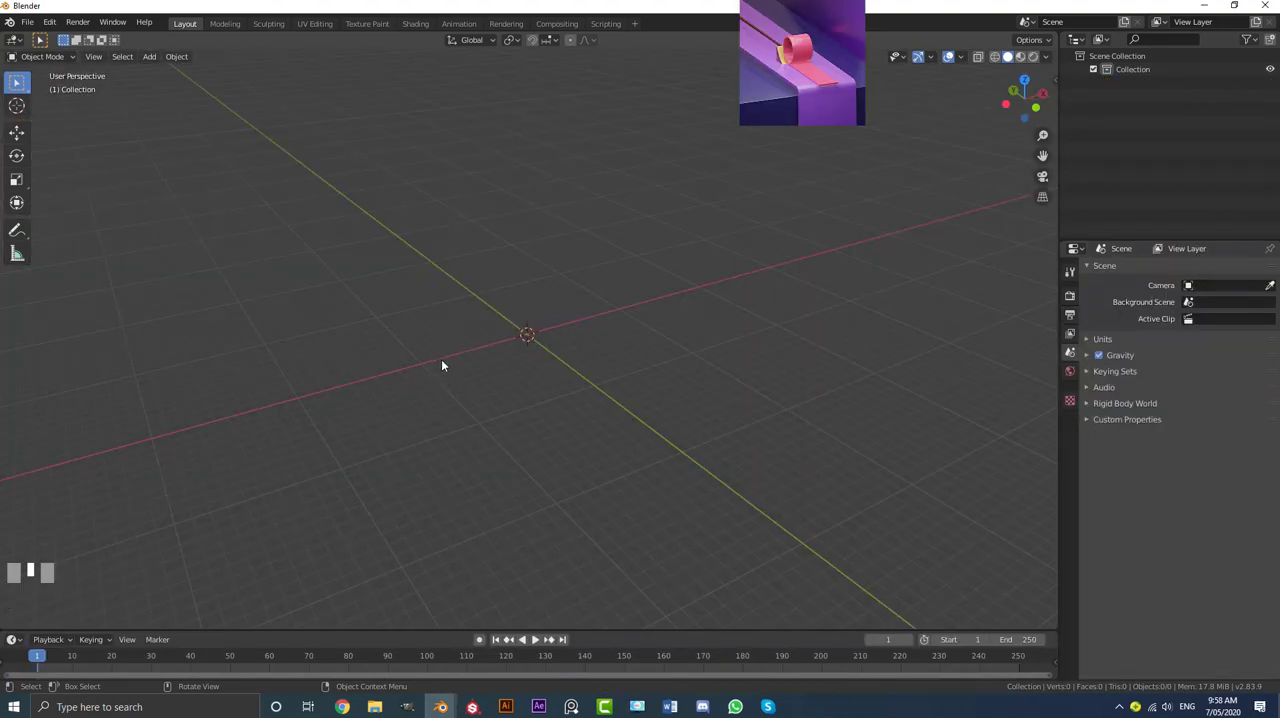
Step: Add a mesh circle at the world origin
{"action": "middle_click", "coordinate": [465, 369]}
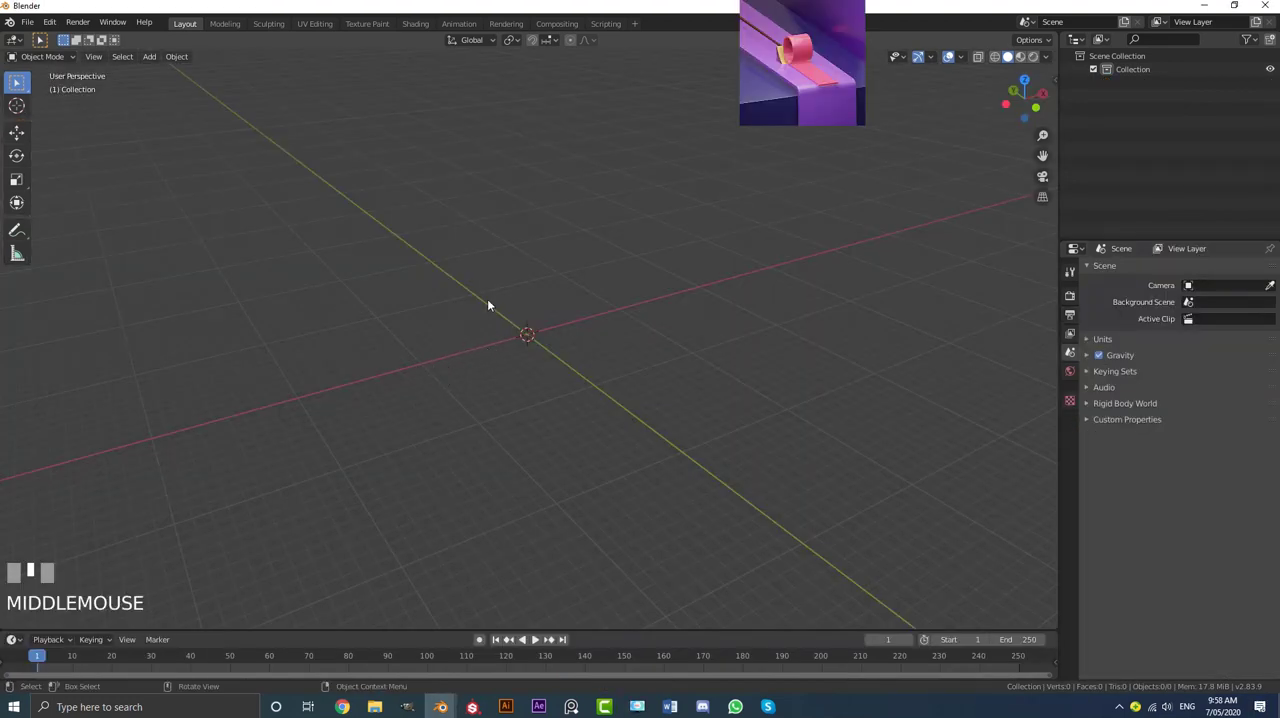
{"action": "key", "text": "shift+a"}
{"action": "mouse_move", "coordinate": [487, 300]}
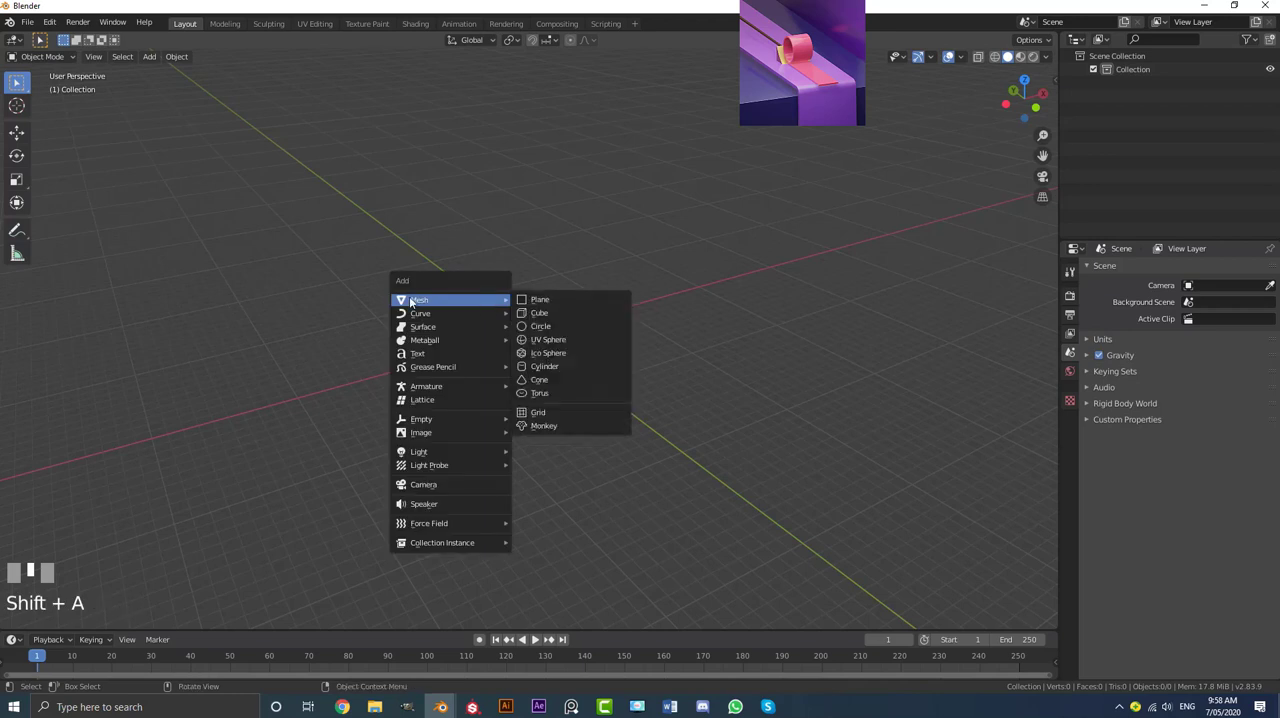
{"action": "left_click", "coordinate": [566, 326]}
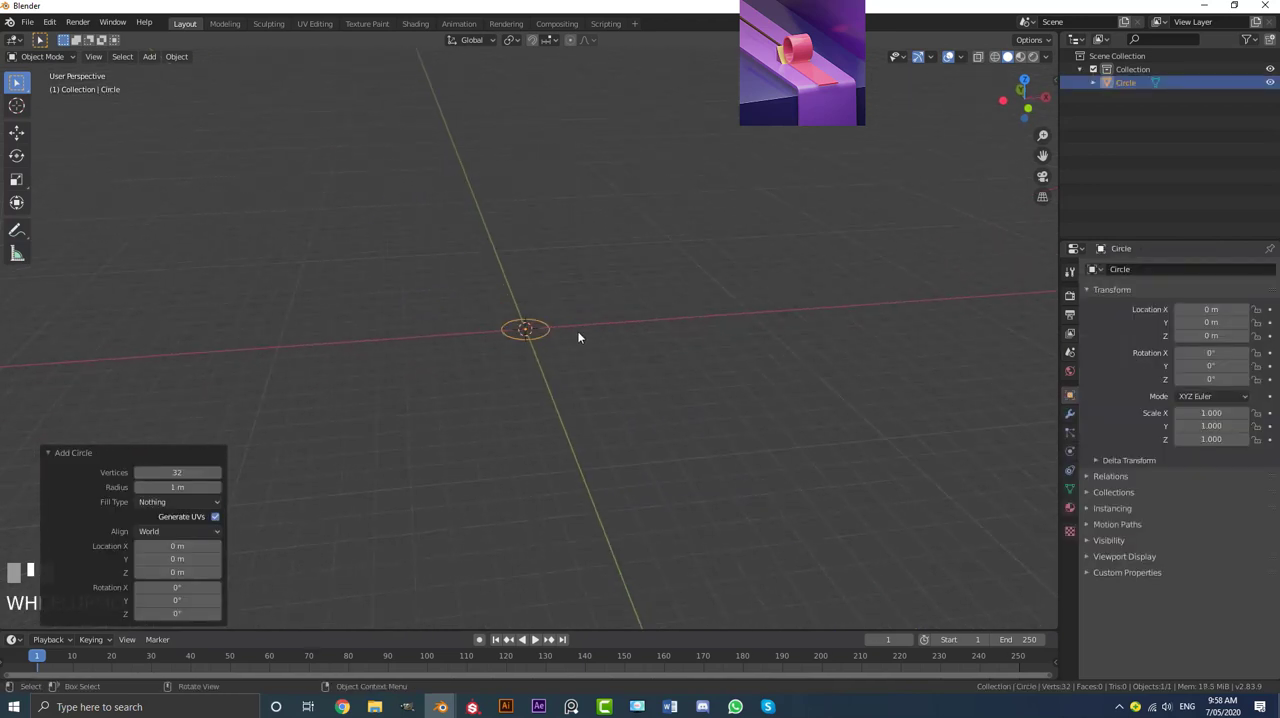
Step: In Edit Mode and front view, rotate the whole circle 90° about the X axis so it stands upright
{"action": "scroll", "coordinate": [557, 337], "scroll_direction": "up", "scroll_amount": 3}
{"action": "key", "text": "Tab"}
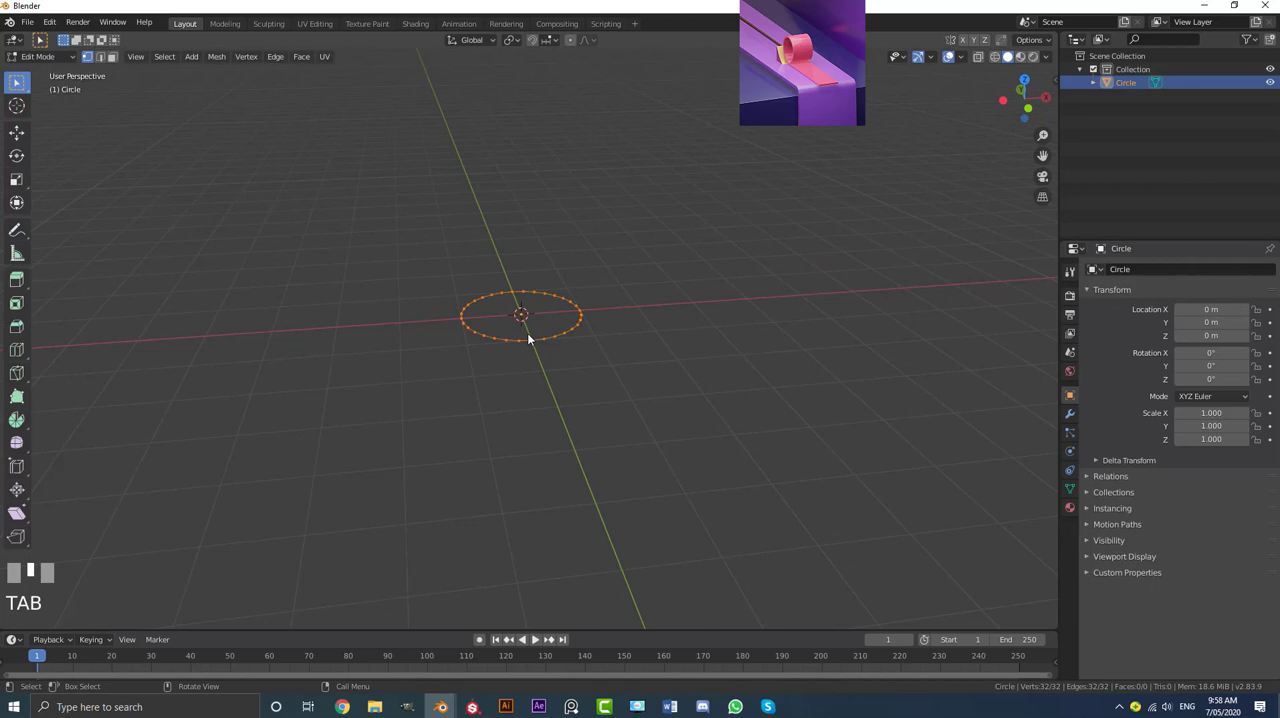
{"action": "middle_click_drag", "start_coordinate": [593, 268], "coordinate": [599, 278]}
{"action": "key", "text": "KP_1"}
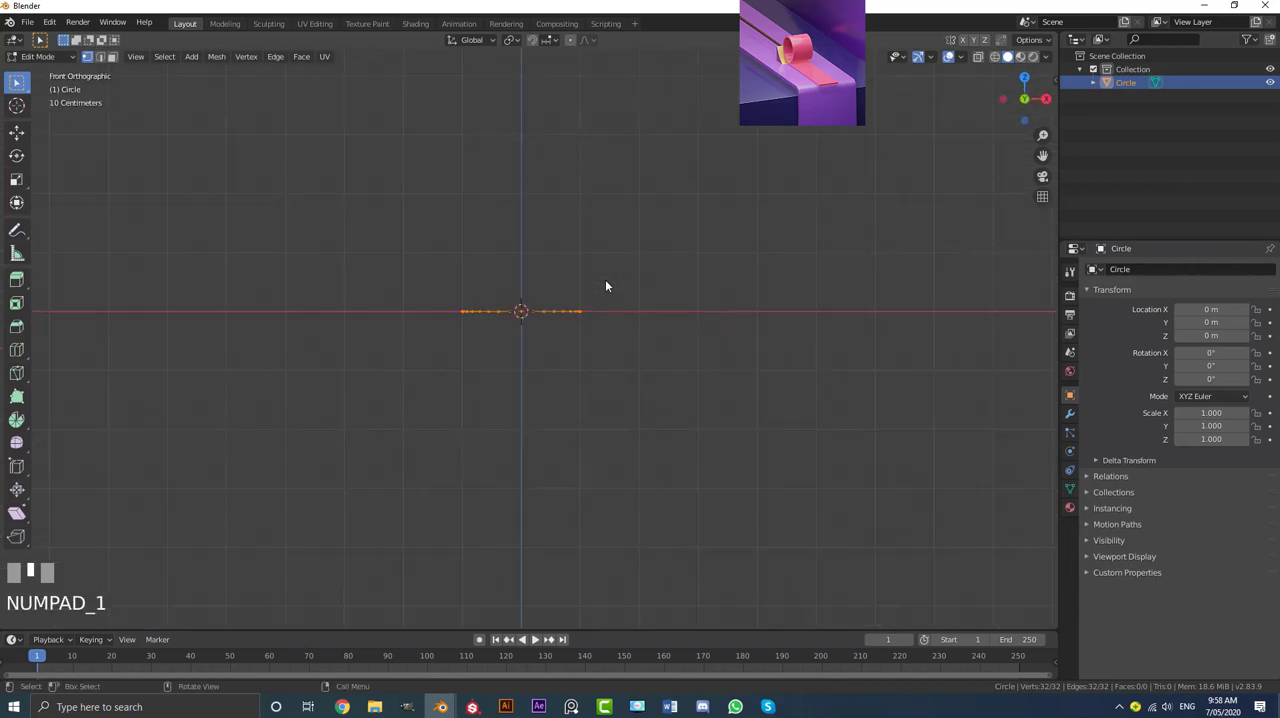
{"action": "scroll", "coordinate": [466, 274], "scroll_direction": "up", "scroll_amount": 2}
{"action": "middle_click_drag", "start_coordinate": [466, 274], "coordinate": [491, 360], "text": "shift"}
{"action": "type", "text": "r"}
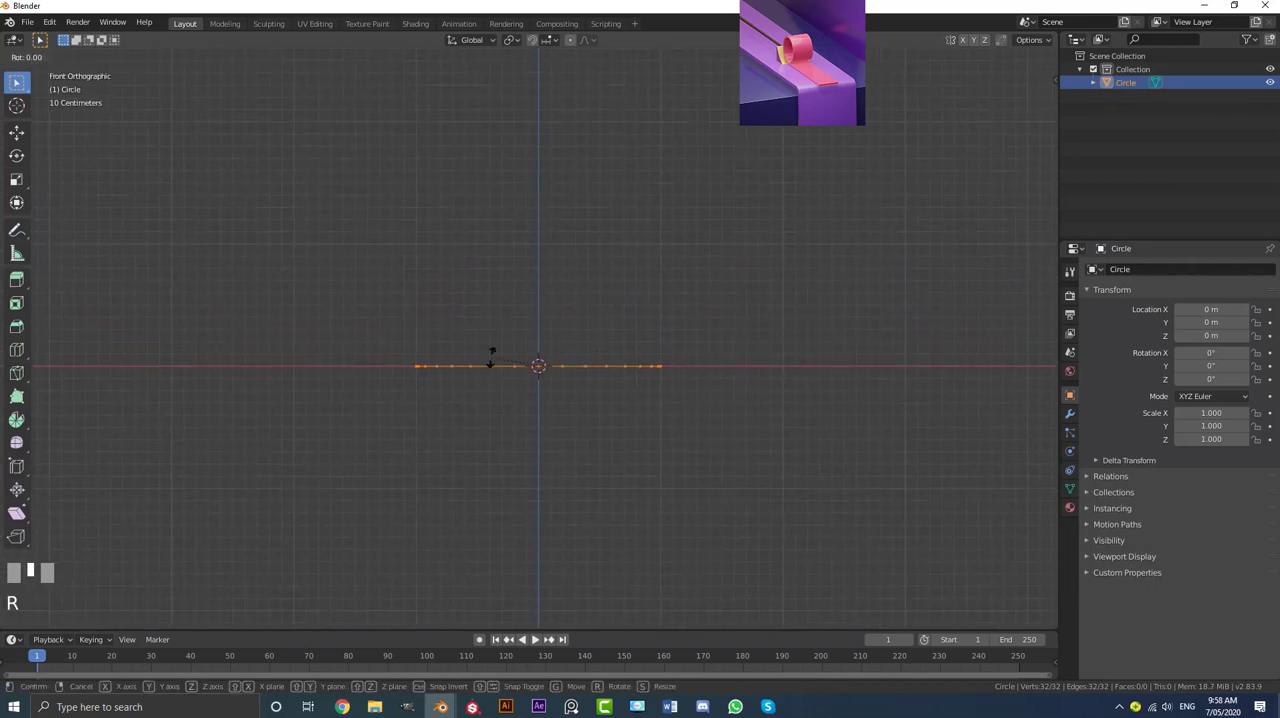
{"action": "type", "text": "90"}
{"action": "key", "text": "Return"}
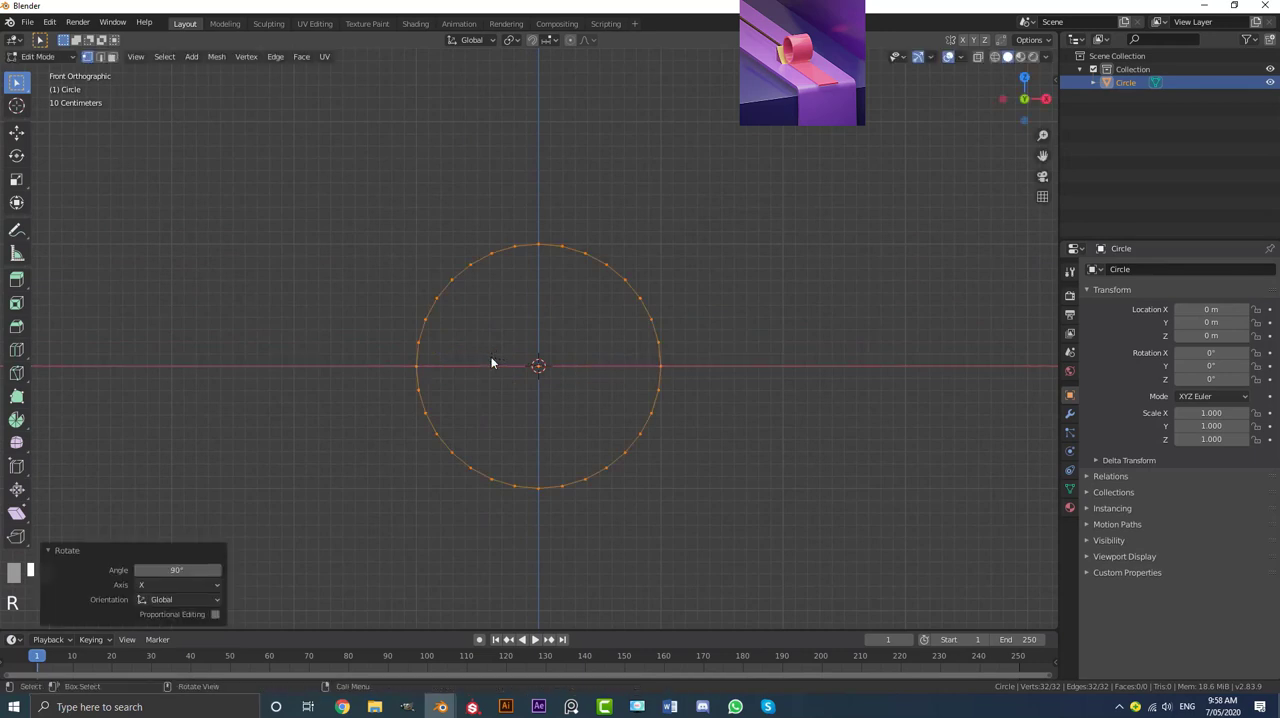
Step: Extrude the circle's edge outward into a flat ring, scaling the new edge to 1.8
{"action": "middle_click_drag", "start_coordinate": [583, 417], "coordinate": [563, 368], "text": "shift"}
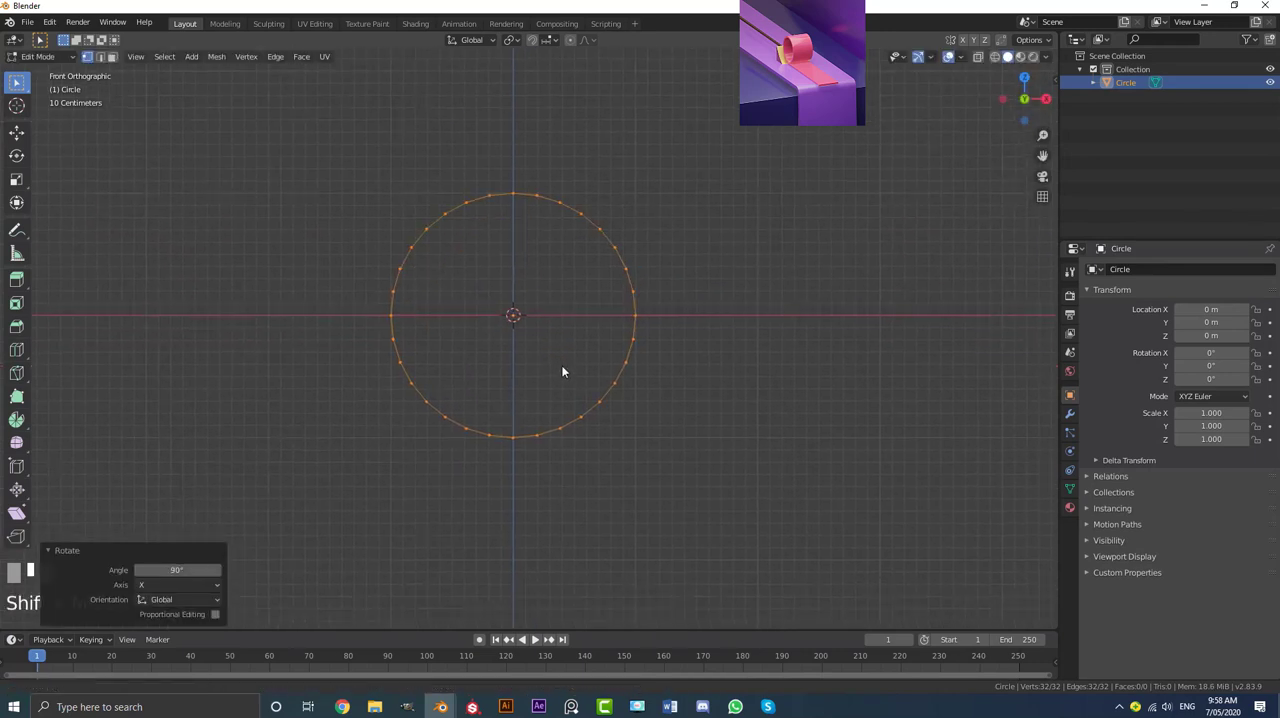
{"action": "scroll", "coordinate": [616, 361], "scroll_direction": "up", "scroll_amount": 1}
{"action": "key", "text": "e"}
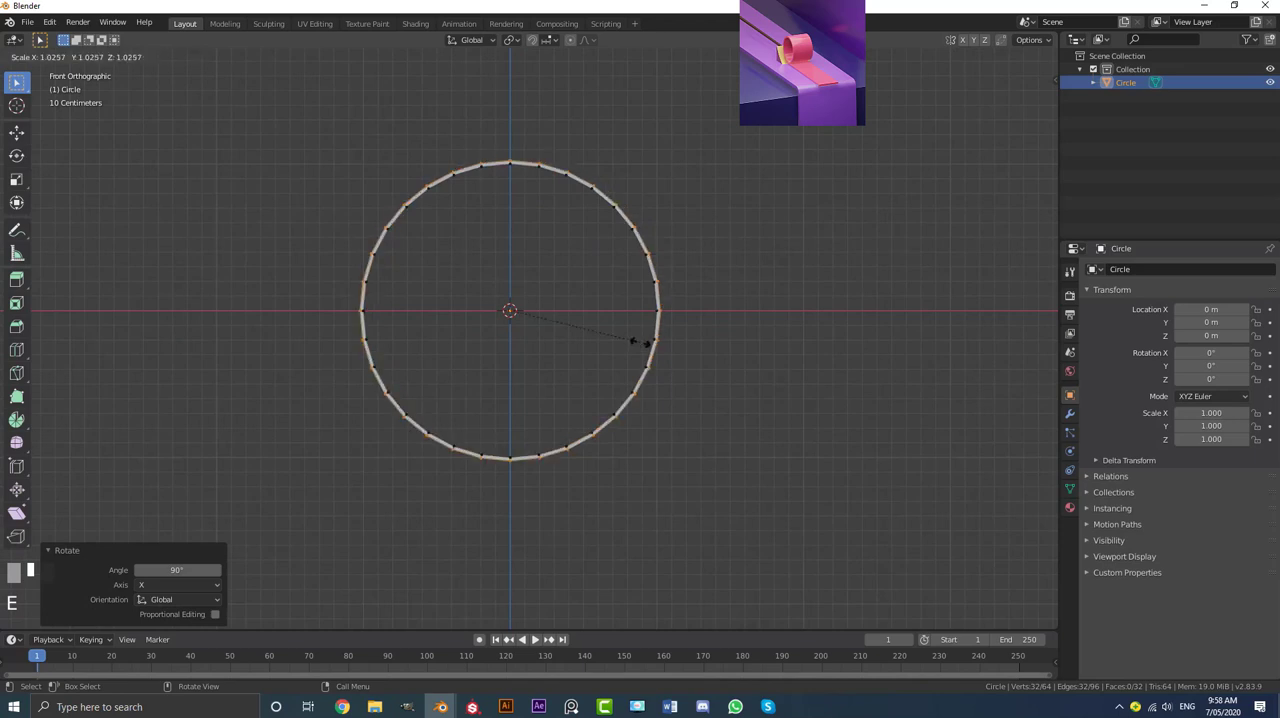
{"action": "key", "text": "ctrl"}
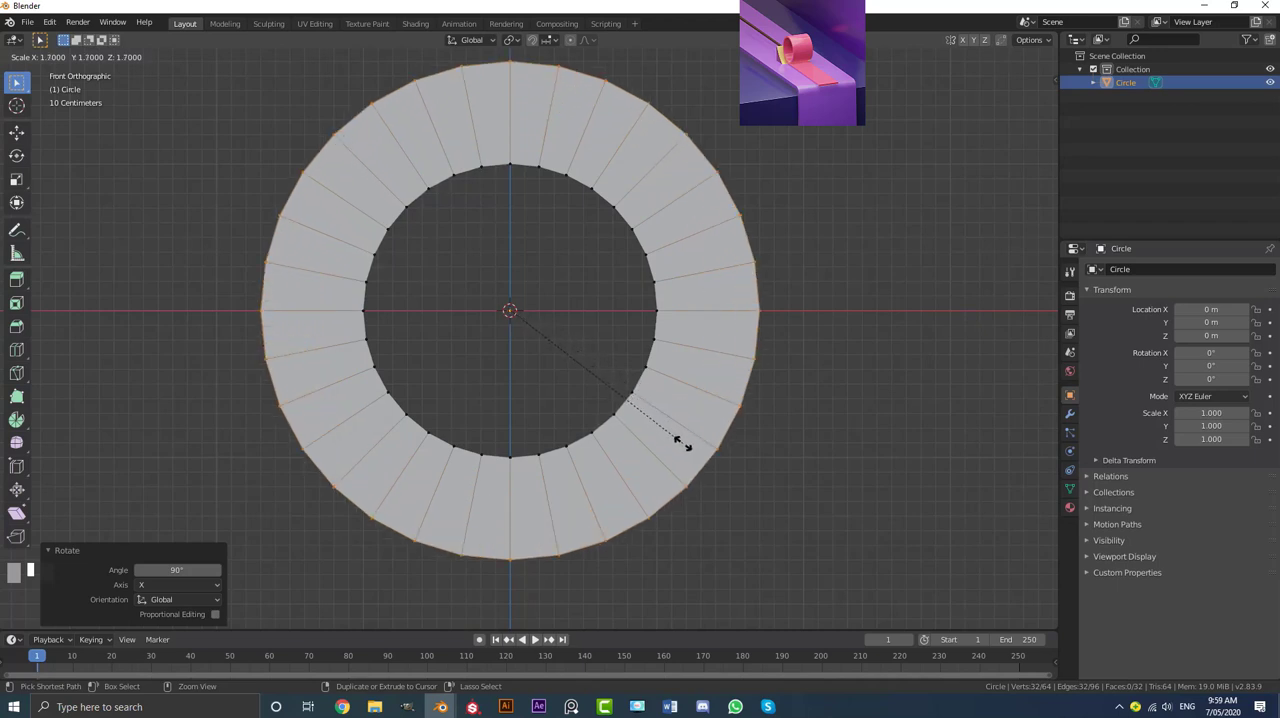
{"action": "left_click", "coordinate": [686, 460]}
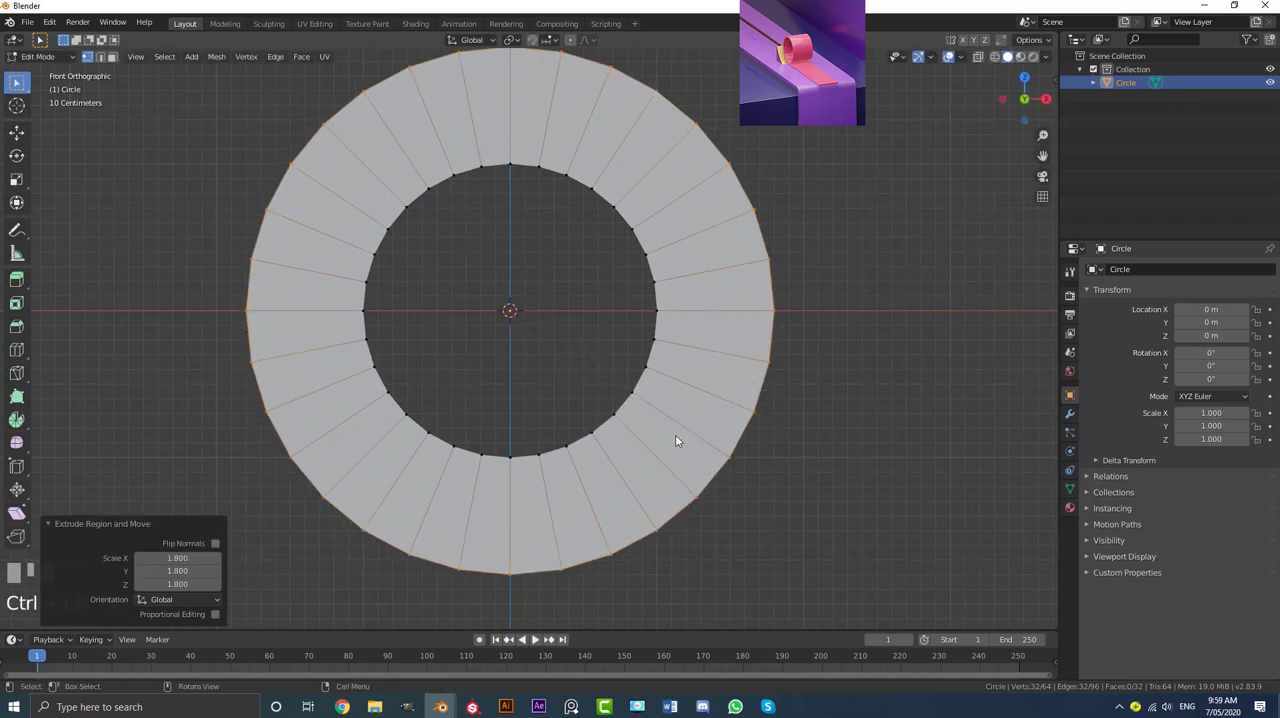
Step: Clear the selection and select only the vertical radial edge at the lowest point of the ring
{"action": "scroll", "coordinate": [557, 325], "scroll_direction": "down", "scroll_amount": 4}
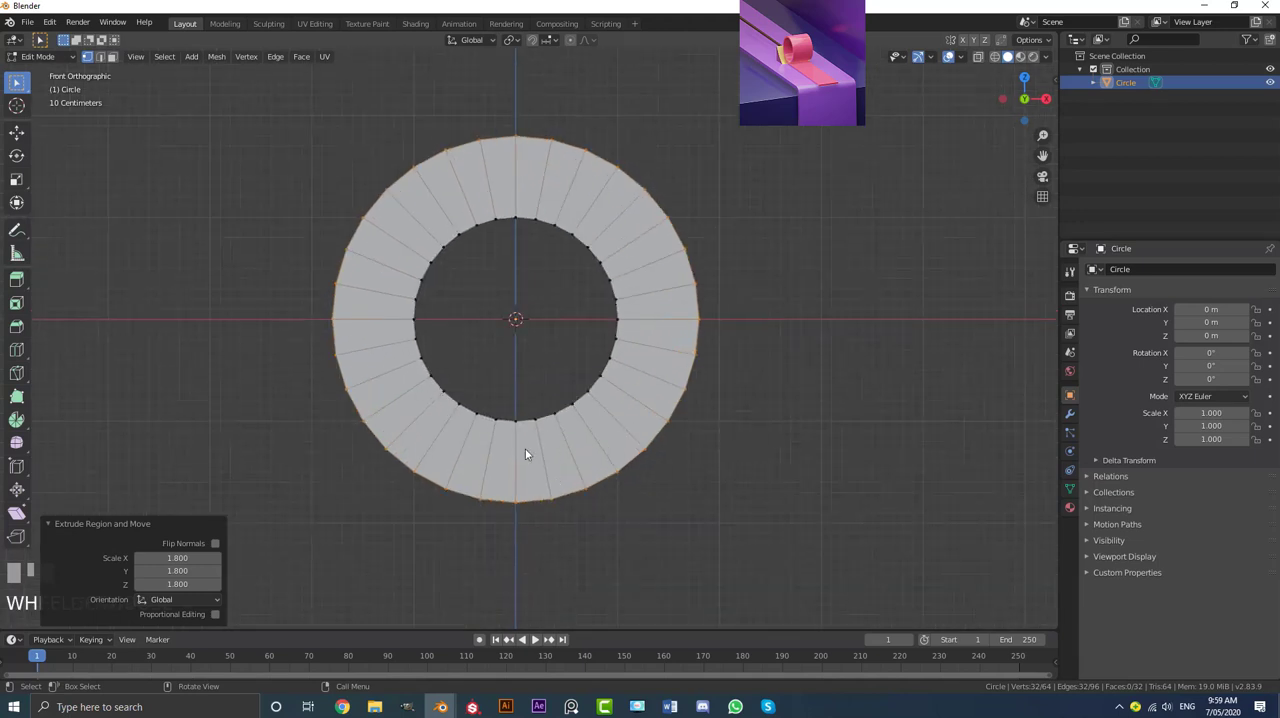
{"action": "middle_click_drag", "start_coordinate": [567, 400], "coordinate": [494, 406]}
{"action": "key", "text": "alt+a"}
{"action": "scroll", "coordinate": [513, 449], "scroll_direction": "up", "scroll_amount": 3}
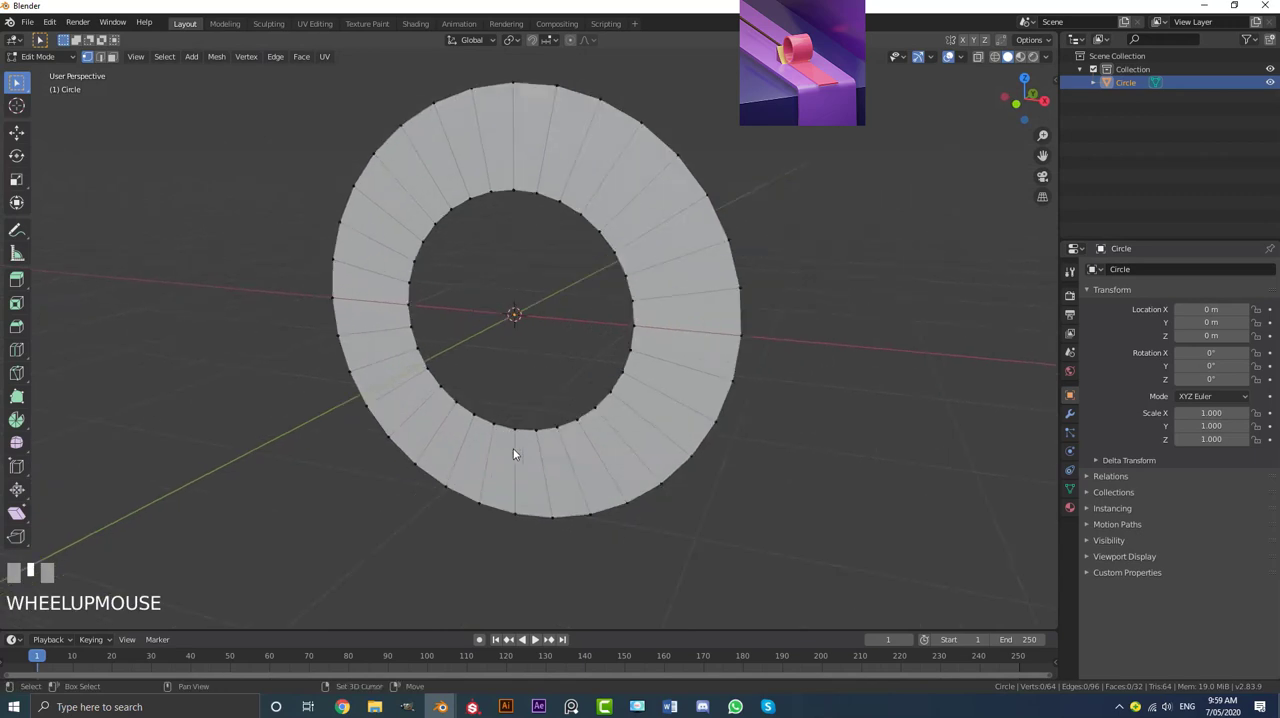
{"action": "left_click", "coordinate": [517, 469], "text": "alt+shift"}
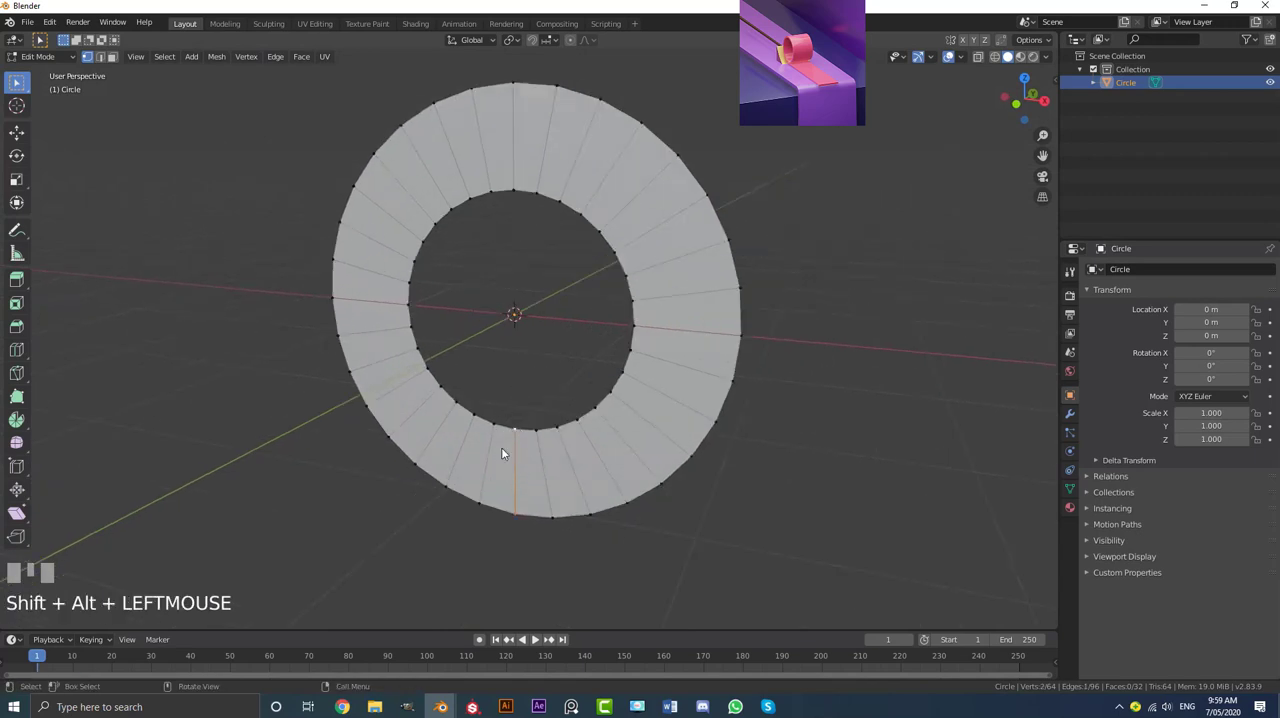
{"action": "middle_click_drag", "start_coordinate": [503, 451], "coordinate": [530, 450]}
{"action": "key", "text": "v"}
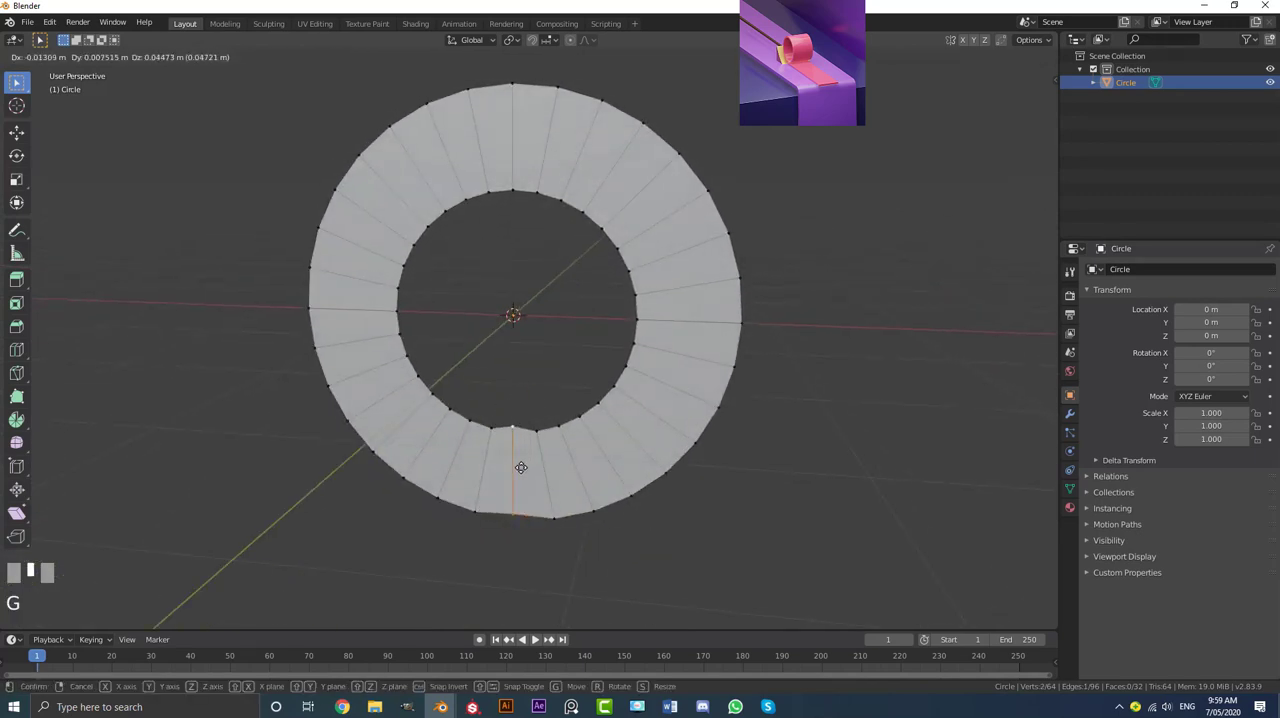
{"action": "right_click", "coordinate": [503, 410]}
{"action": "key", "text": "g"}
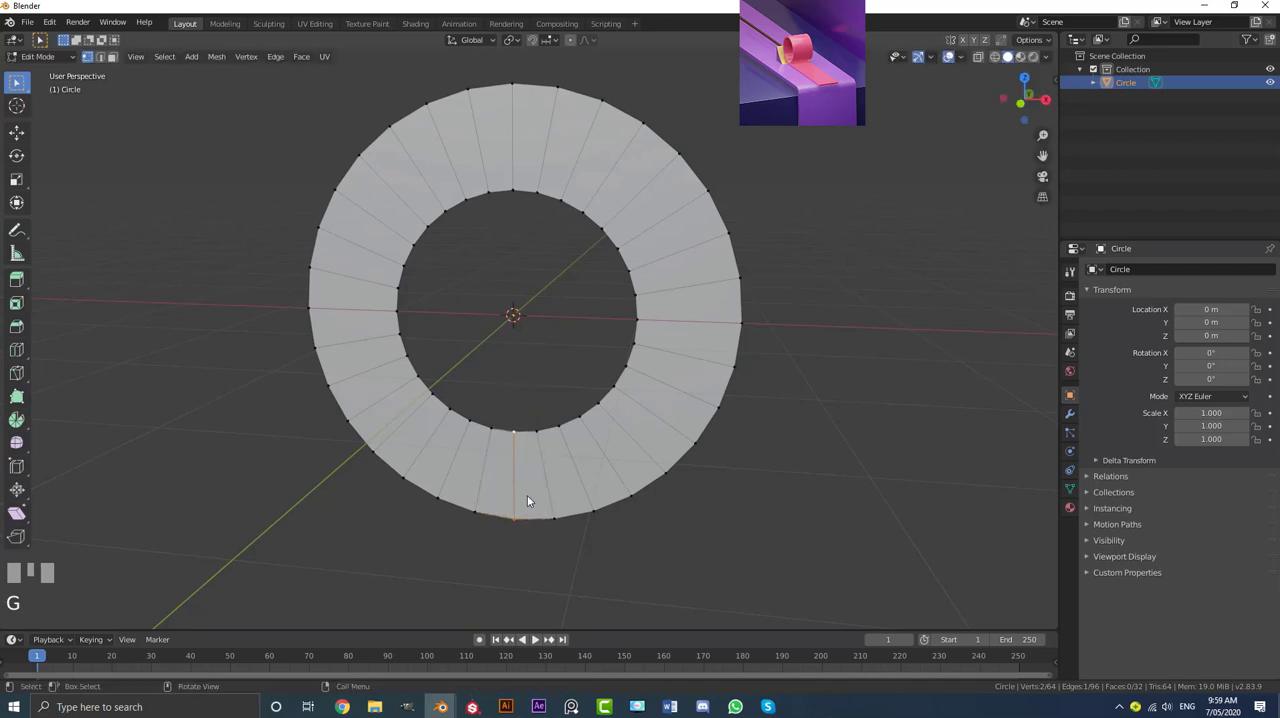
{"action": "right_click", "coordinate": [529, 503]}
Step: Invert the selection and delete the ring's other vertices, keeping only the lowest radial edge
{"action": "mouse_move", "coordinate": [529, 503]}
{"action": "middle_mouse_down"}
{"action": "mouse_move", "coordinate": [526, 491]}
{"action": "mouse_move", "coordinate": [545, 500]}
{"action": "middle_mouse_up"}
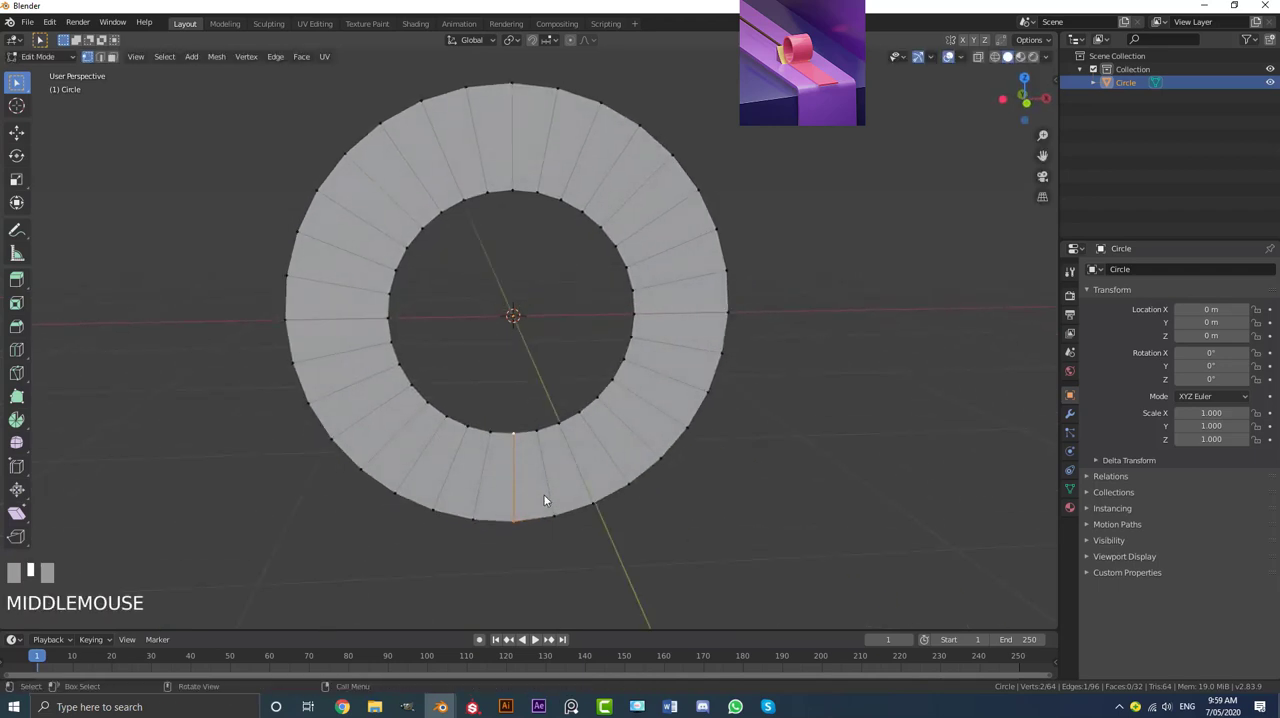
{"action": "key", "text": "ctrl+i"}
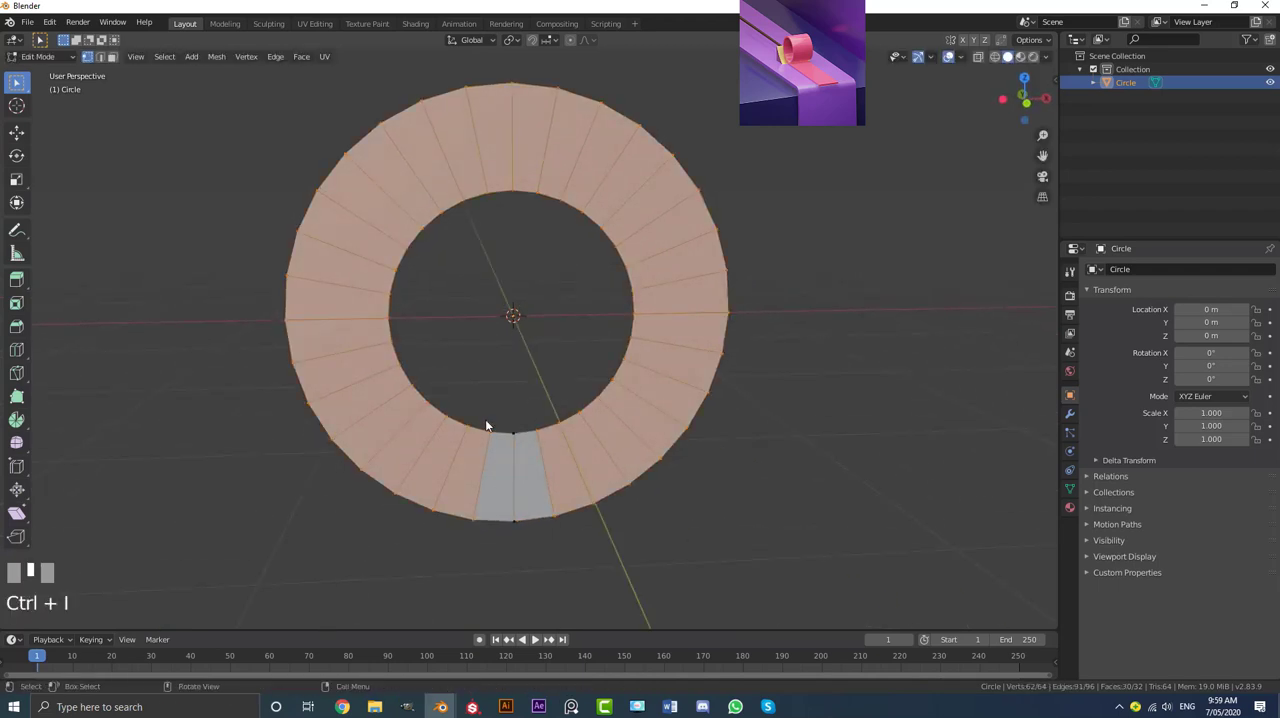
{"action": "middle_click_drag", "start_coordinate": [487, 425], "coordinate": [472, 378]}
{"action": "key", "text": "x"}
{"action": "left_click", "coordinate": [416, 378]}
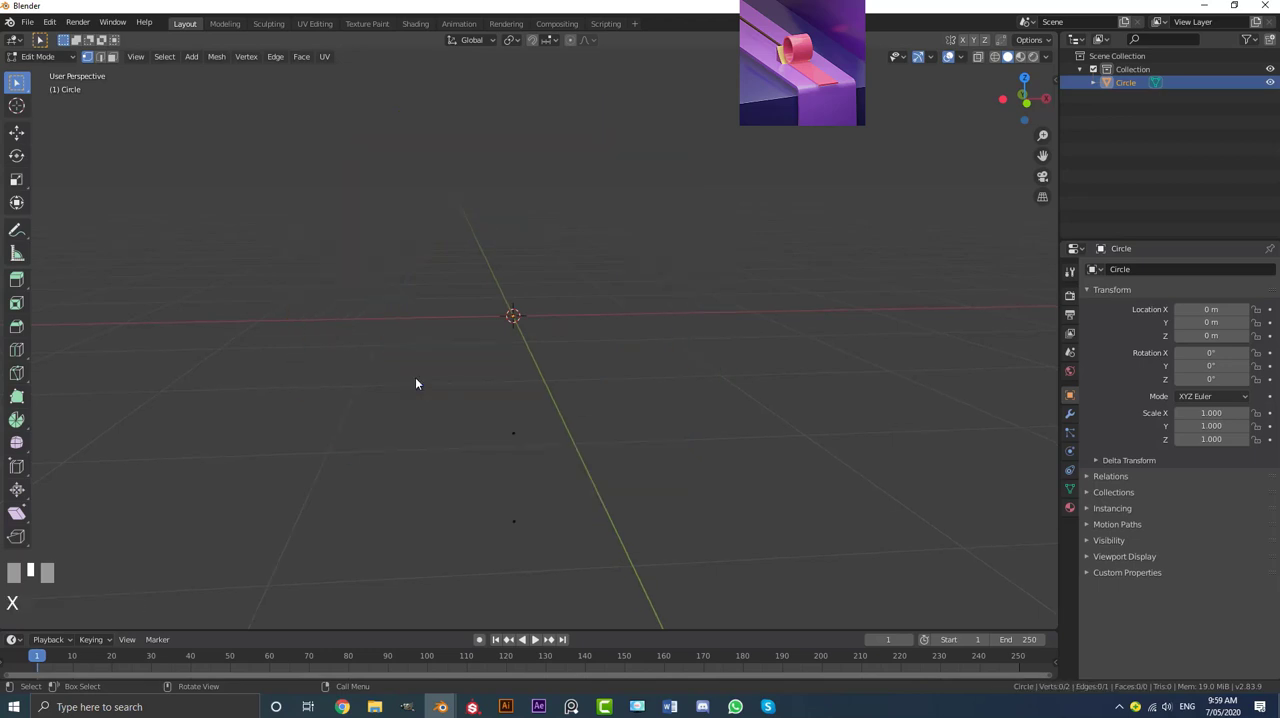
Step: Select the whole remaining edge and apply the Screw operation to it from the front view
{"action": "key", "text": "KP_1"}
{"action": "key", "text": "a"}
{"action": "scroll", "coordinate": [532, 385], "scroll_direction": "down", "scroll_amount": 3}
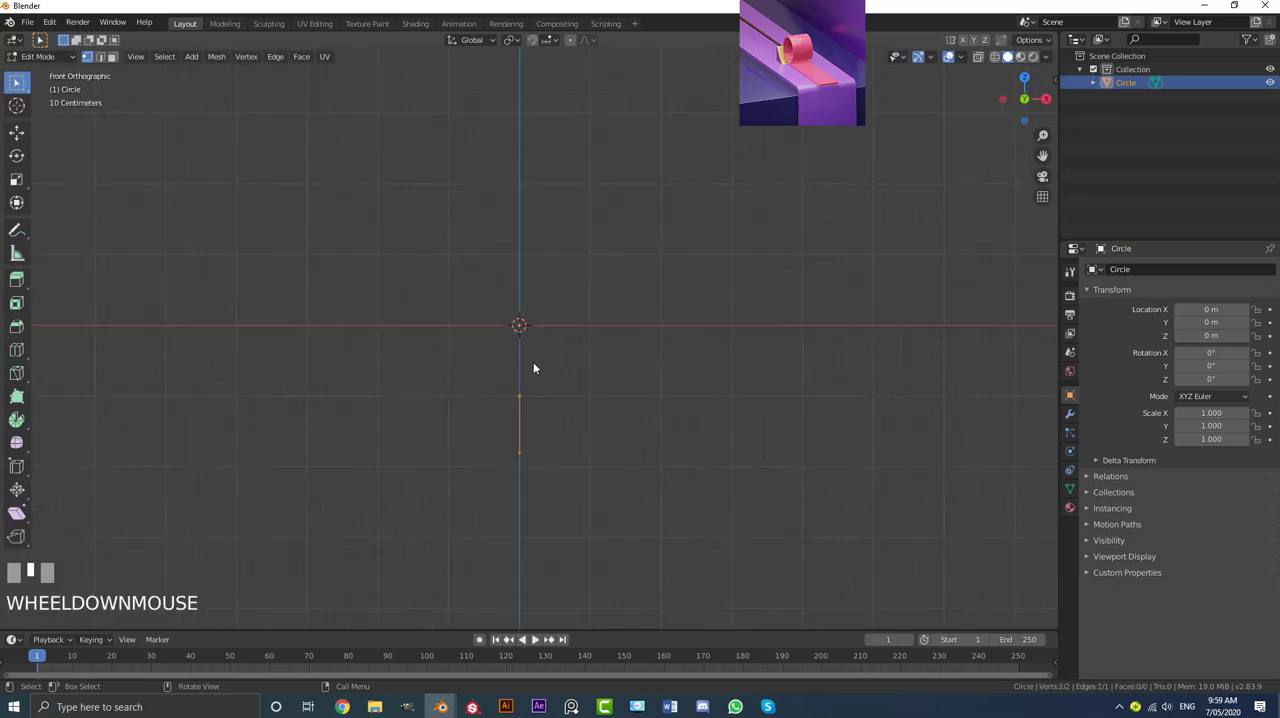
{"action": "scroll", "coordinate": [502, 385], "scroll_direction": "up", "scroll_amount": 2}
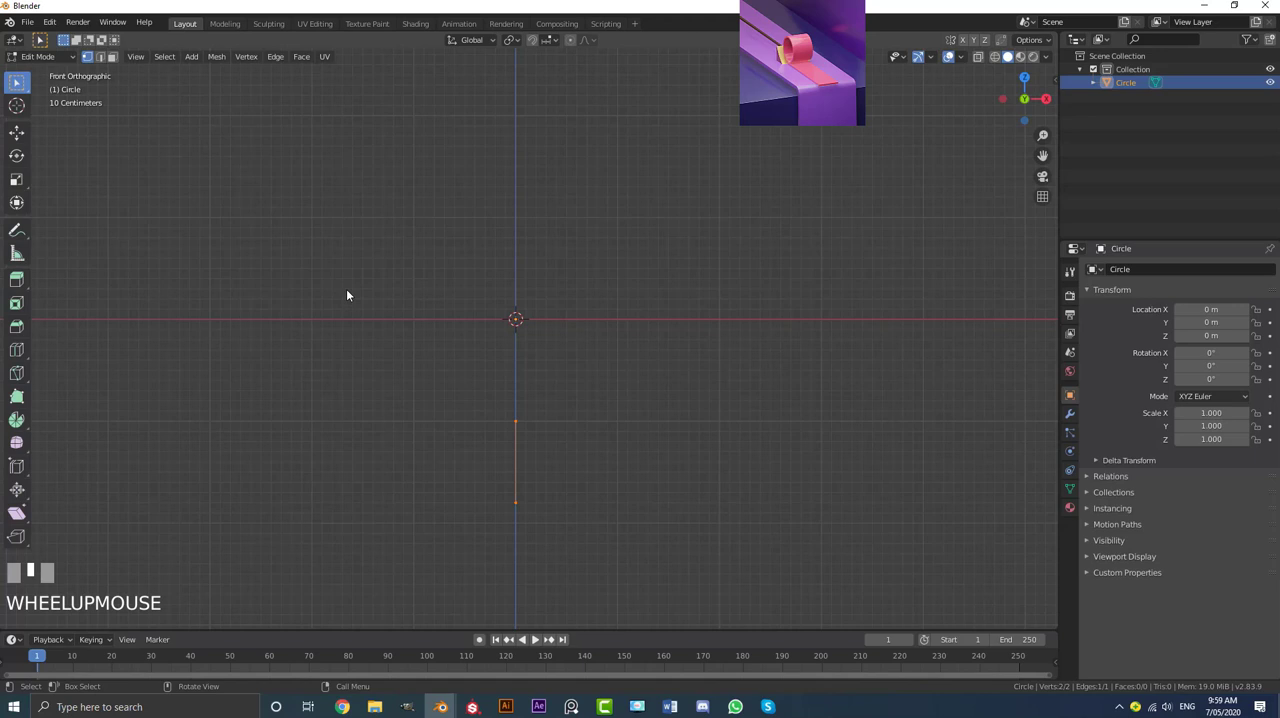
{"action": "key", "text": "F3"}
{"action": "type", "text": "Screw"}
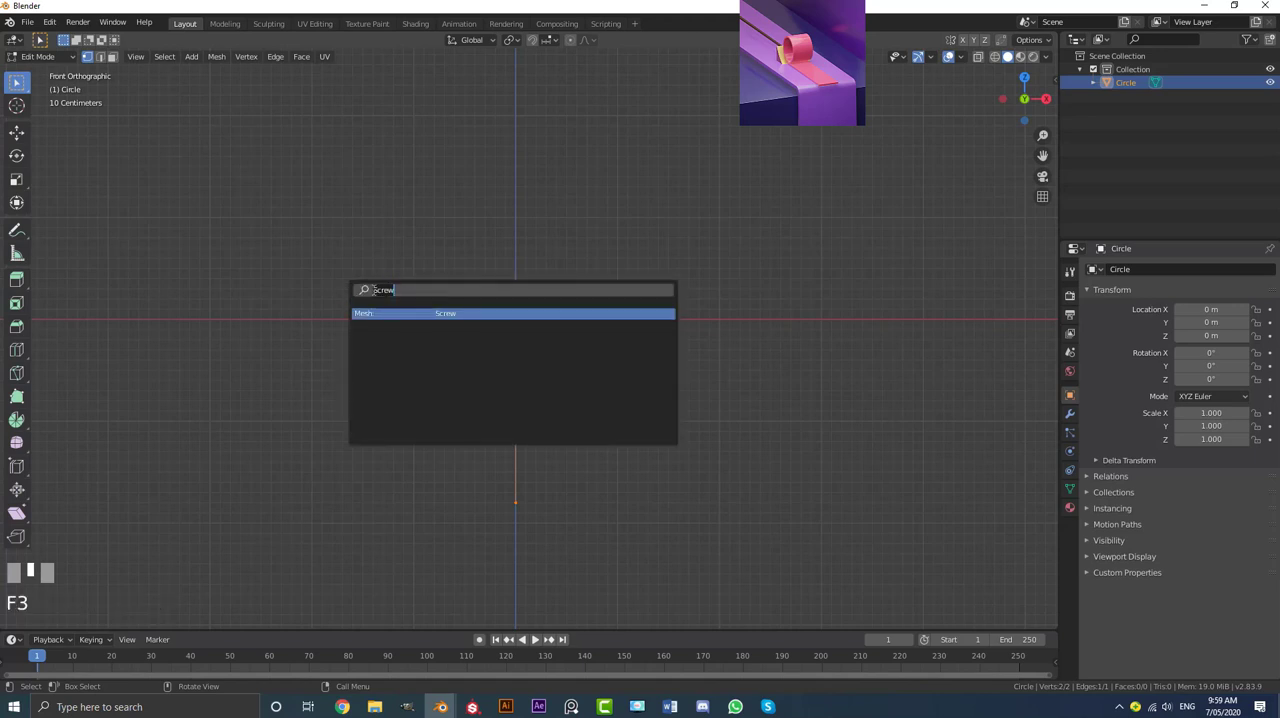
{"action": "type", "text": "scre"}
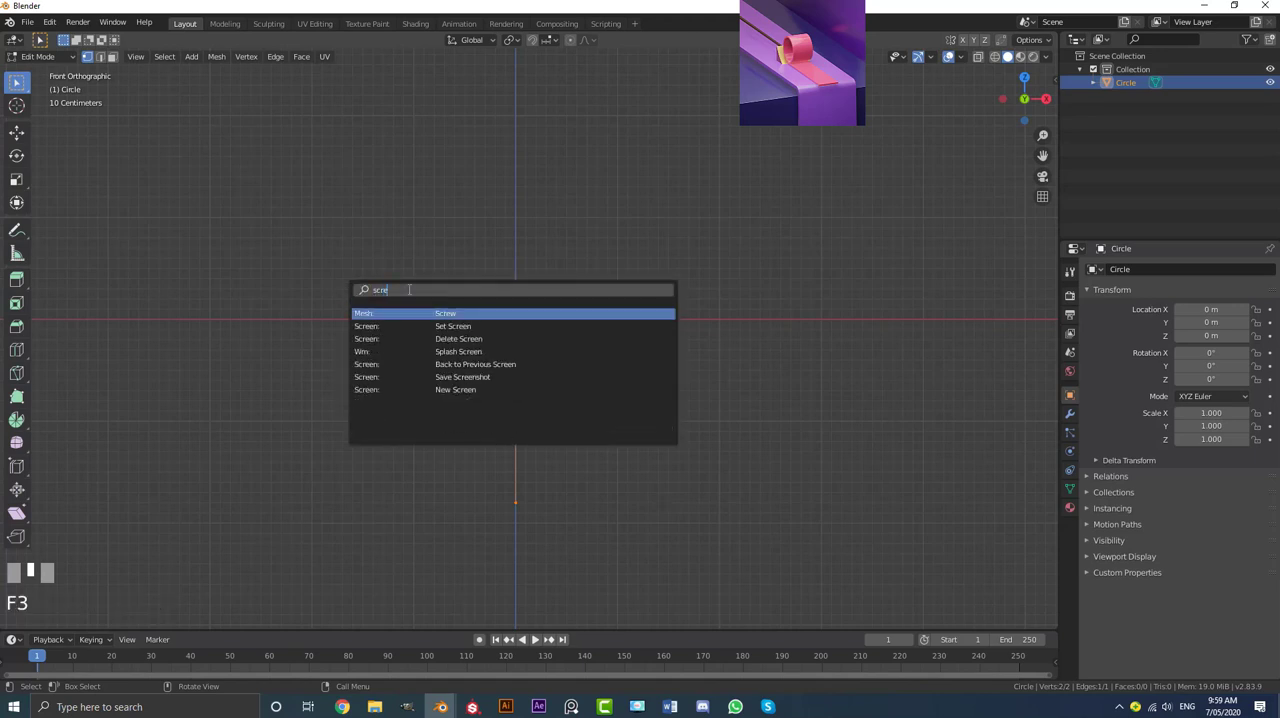
{"action": "left_click", "coordinate": [446, 315]}
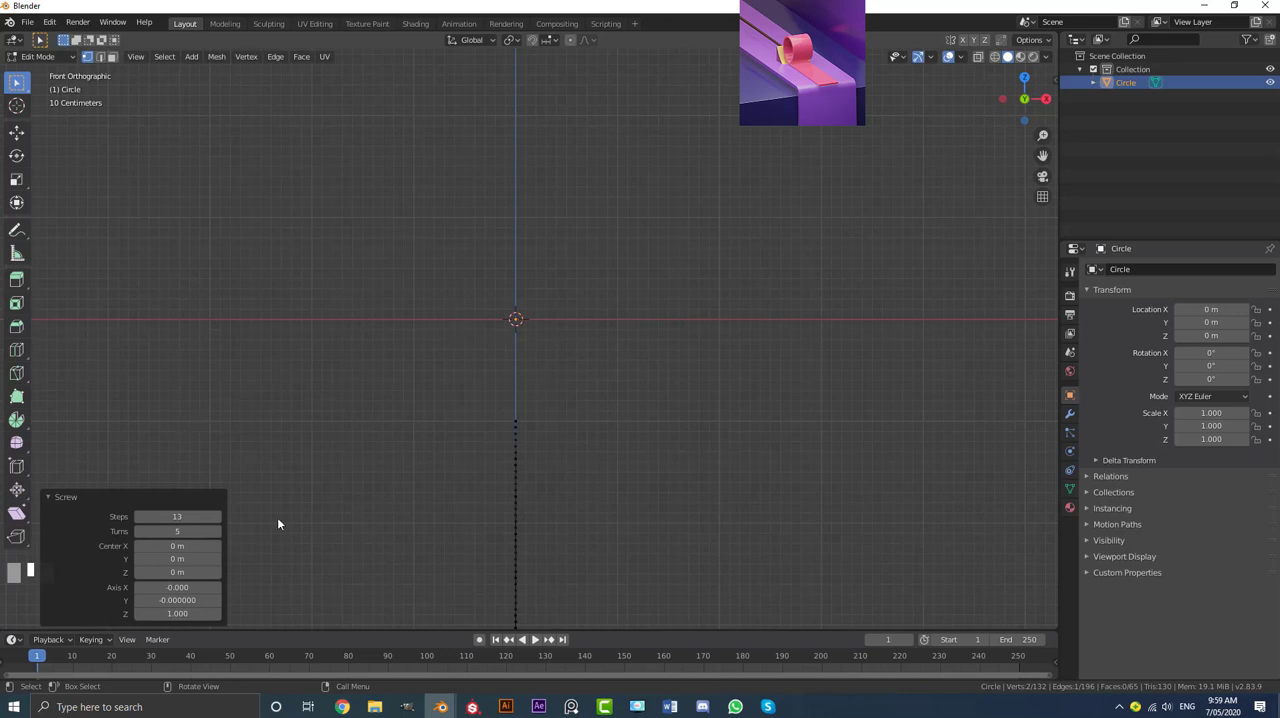
Step: Set the Screw's Z axis value to 0 to make a flat spiral
{"action": "left_click", "coordinate": [163, 613]}
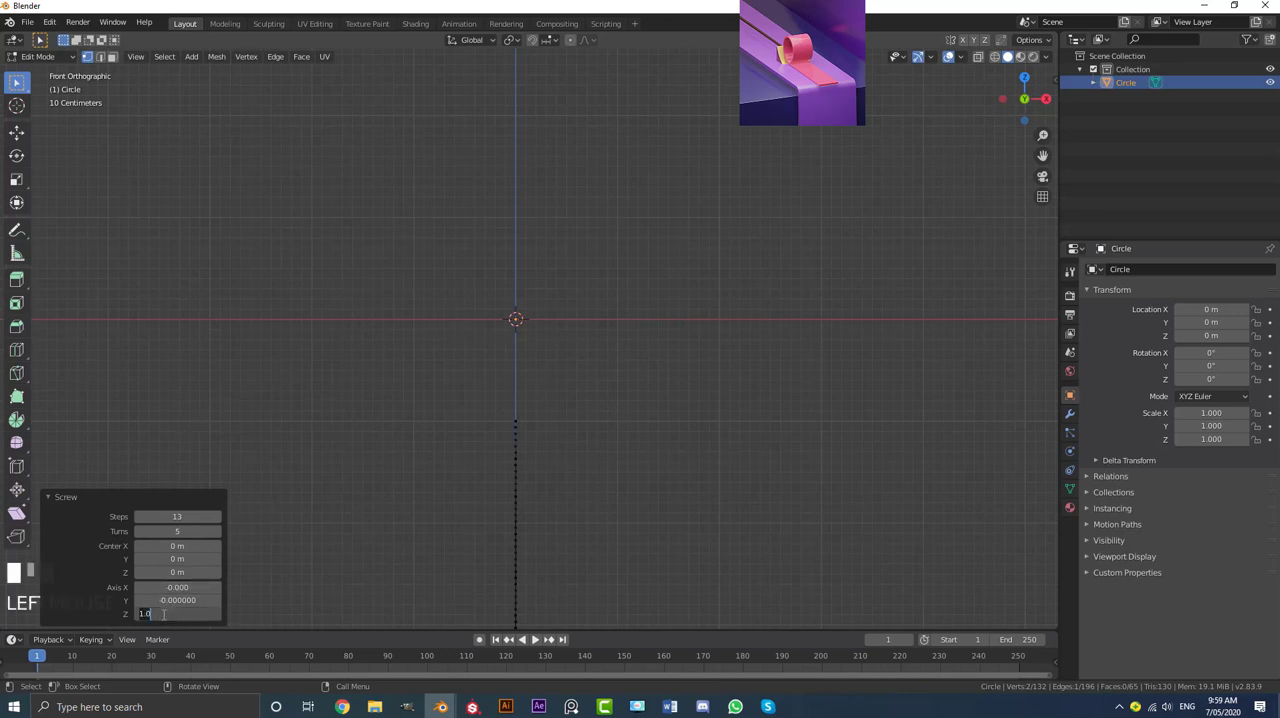
{"action": "key", "text": "Return"}
{"action": "scroll", "coordinate": [553, 422], "scroll_direction": "down", "scroll_amount": 5}
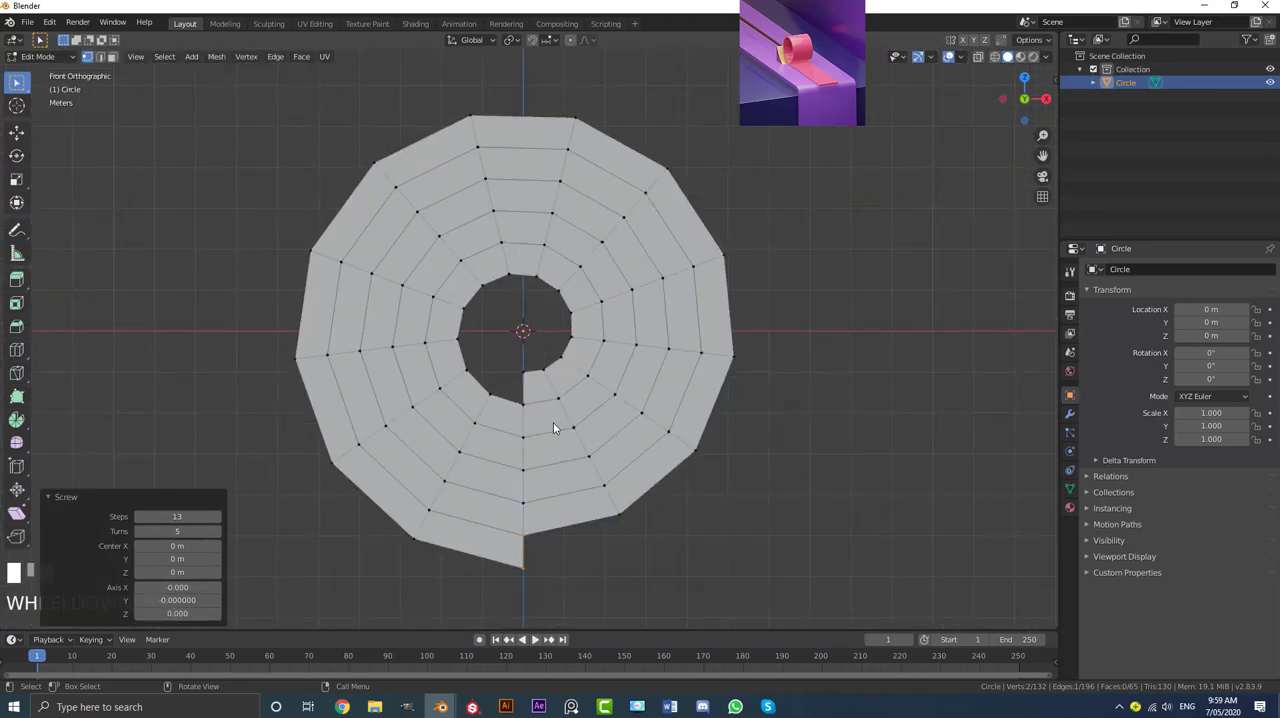
{"action": "middle_click_drag", "start_coordinate": [537, 467], "coordinate": [537, 407], "text": "shift"}
{"action": "scroll", "coordinate": [537, 407], "scroll_direction": "up", "scroll_amount": 3}
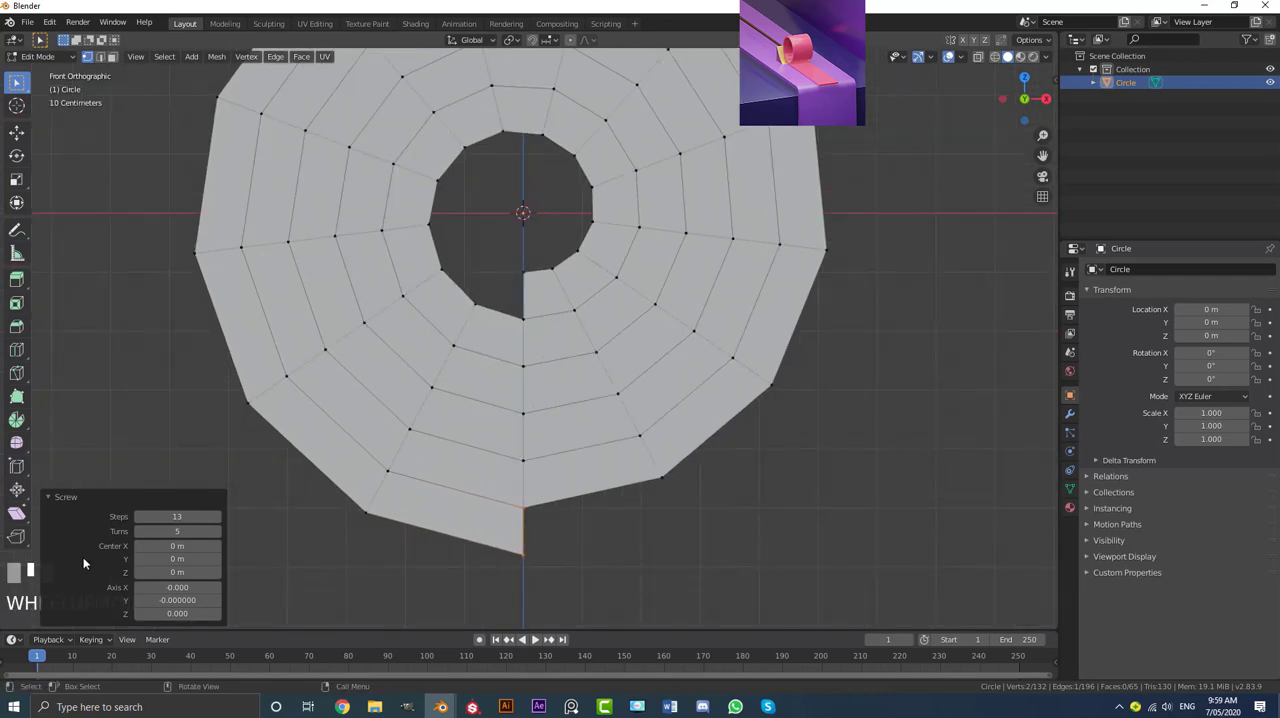
Step: Set the Screw to 3 turns and 32 steps
{"action": "left_click", "coordinate": [138, 531]}
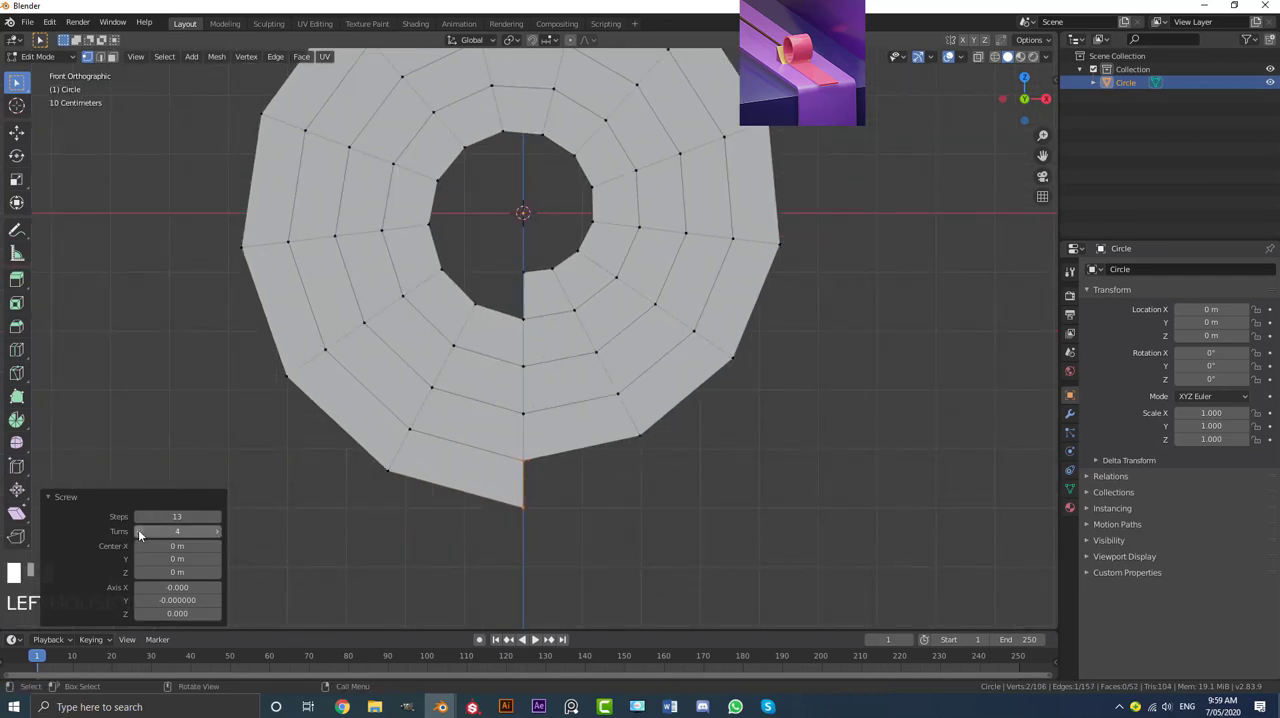
{"action": "left_click", "coordinate": [138, 531]}
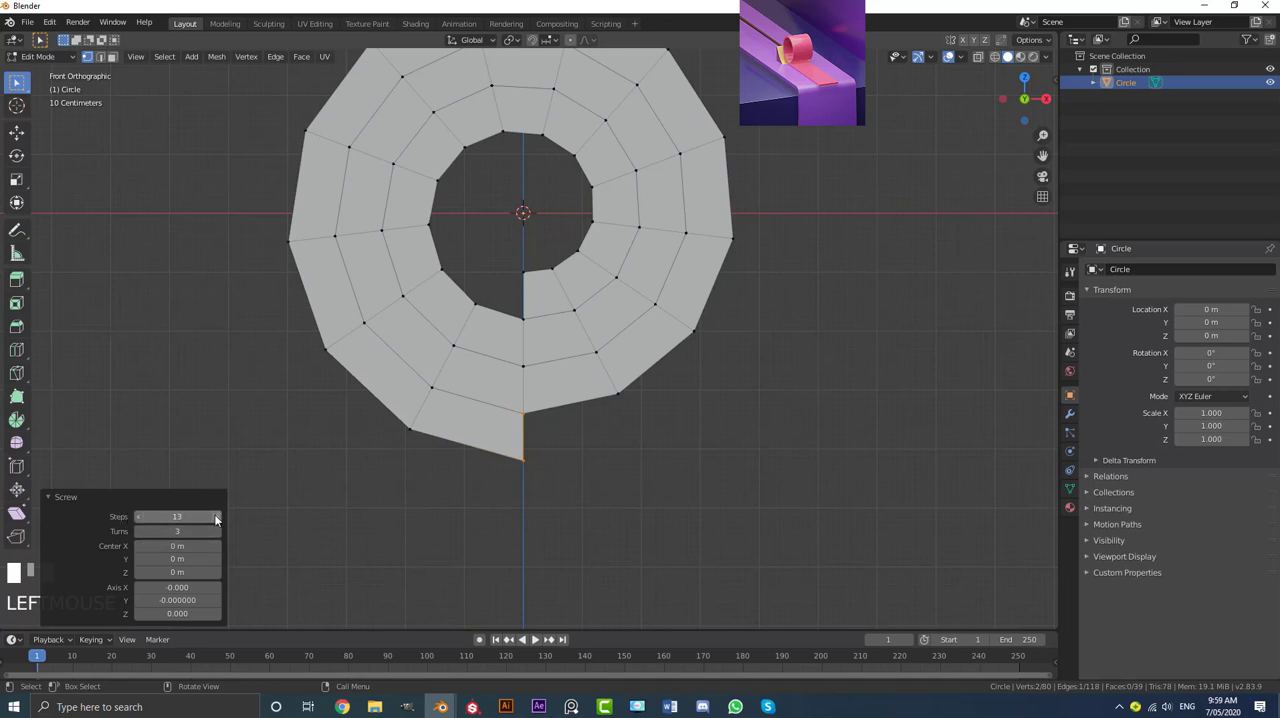
{"action": "left_click", "coordinate": [193, 516]}
{"action": "type", "text": "32"}
{"action": "key", "text": "Return"}
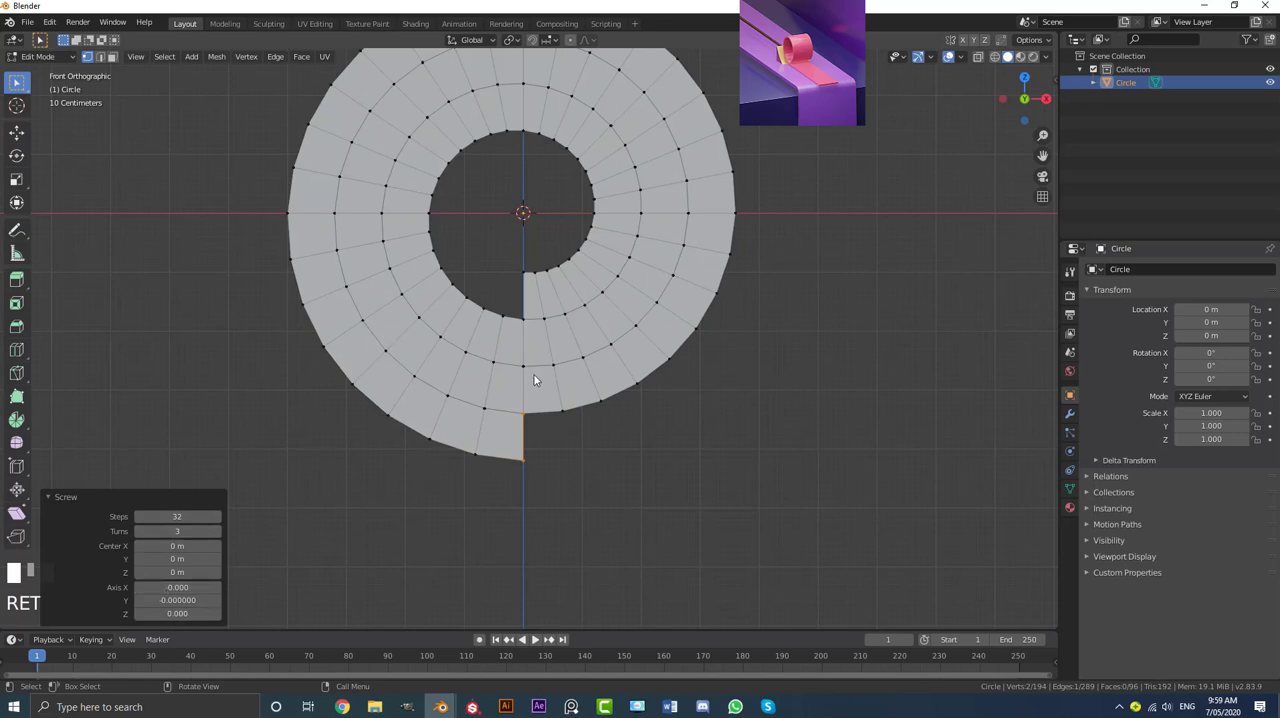
Step: Select the spiral's continuous outer edge loop and switch the viewport to wireframe shading
{"action": "scroll", "coordinate": [540, 345], "scroll_direction": "down", "scroll_amount": 3}
{"action": "scroll", "coordinate": [494, 363], "scroll_direction": "up", "scroll_amount": 1}
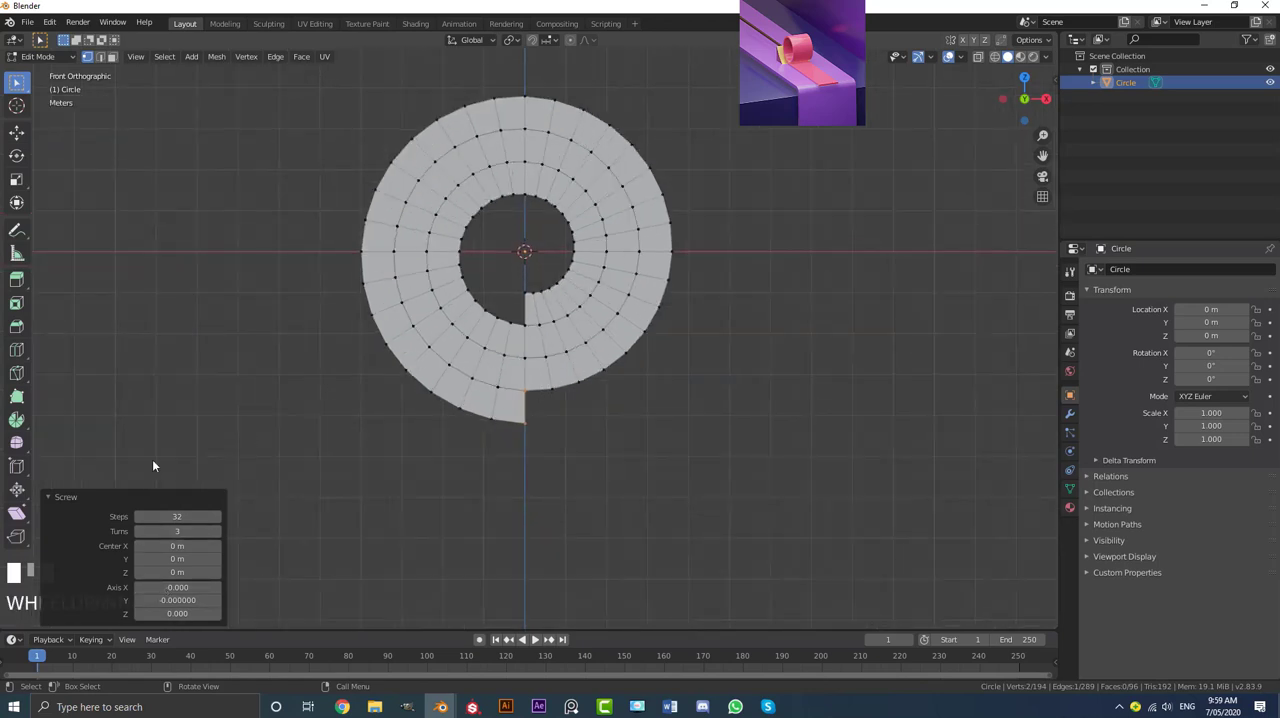
{"action": "scroll", "coordinate": [433, 379], "scroll_direction": "up", "scroll_amount": 3}
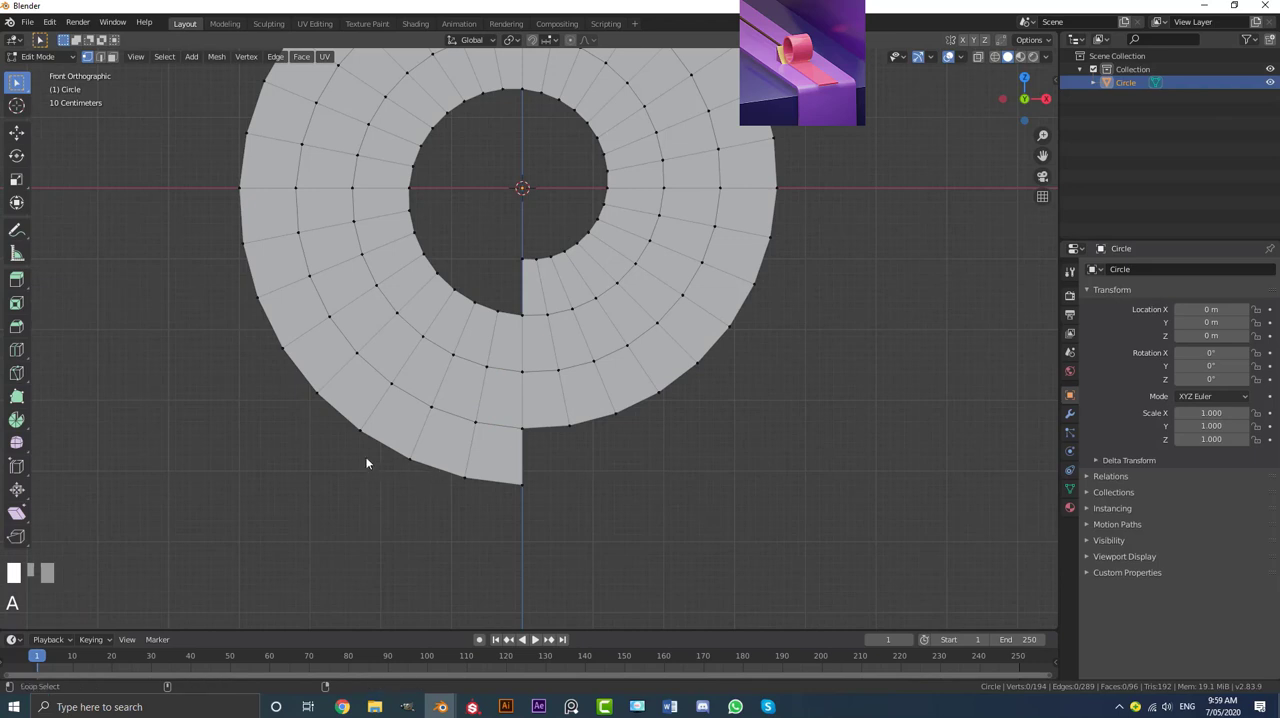
{"action": "left_click", "coordinate": [429, 464], "text": "alt+shift"}
{"action": "key", "text": "z"}
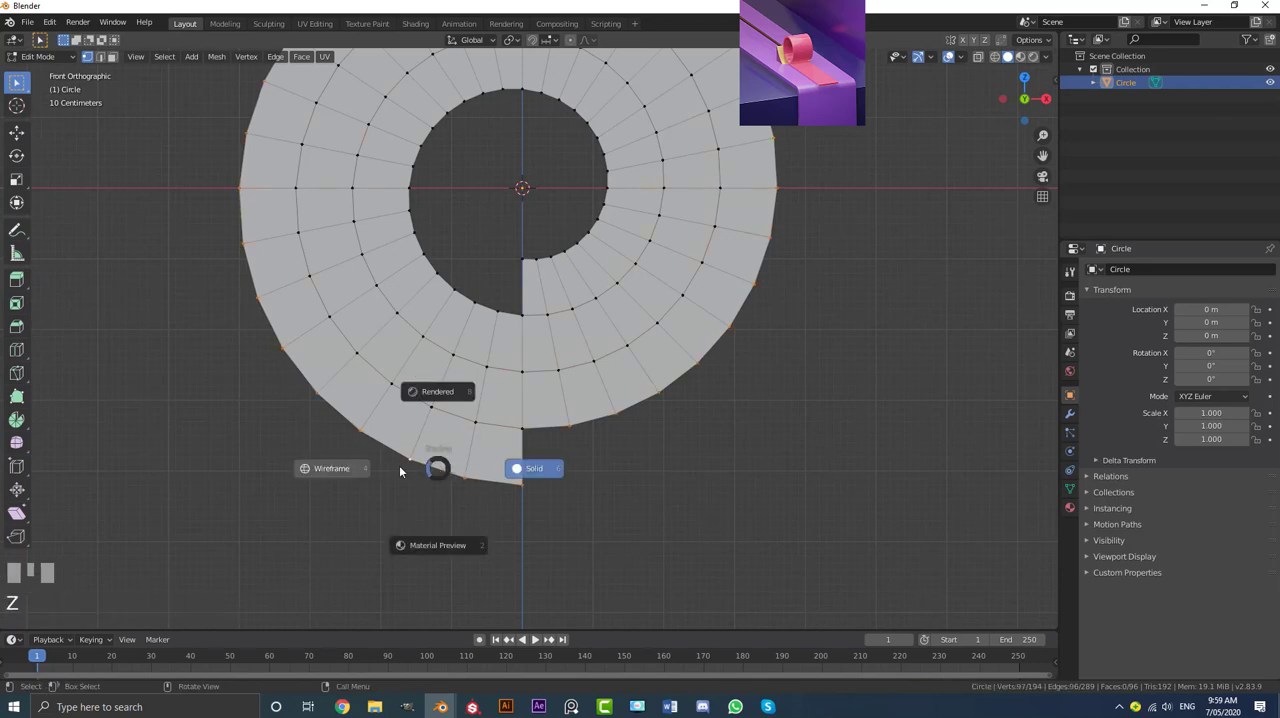
{"action": "scroll", "coordinate": [597, 215], "scroll_direction": "down", "scroll_amount": 2}
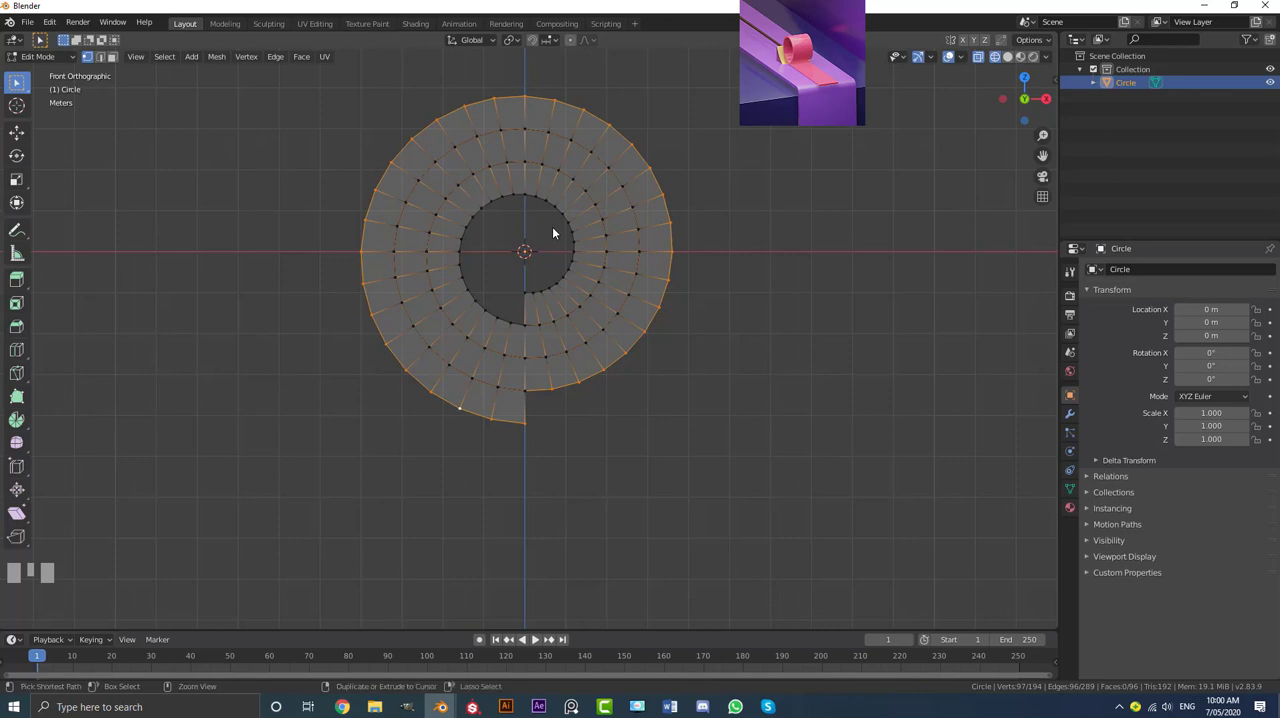
Step: Invert the selection and delete the other vertices, keeping only the single spiral line
{"action": "key", "text": "ctrl+i"}
{"action": "scroll", "coordinate": [500, 225], "scroll_direction": "up", "scroll_amount": 2}
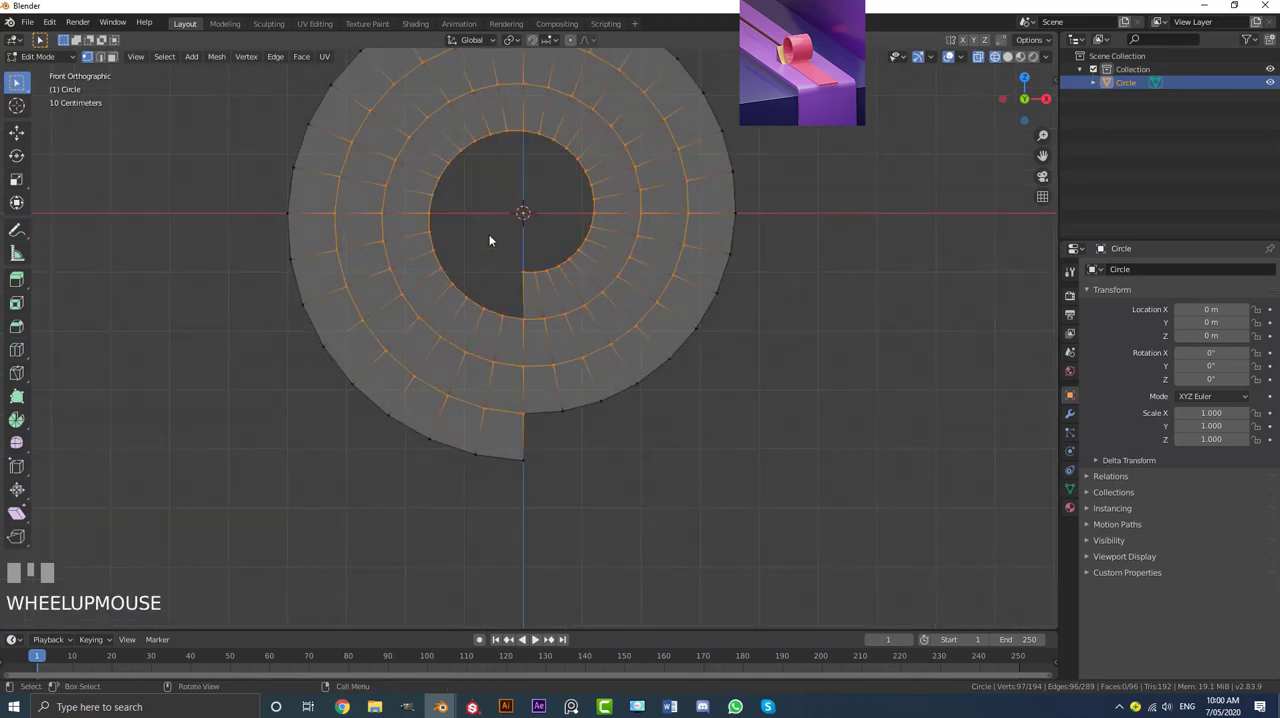
{"action": "key", "text": "x"}
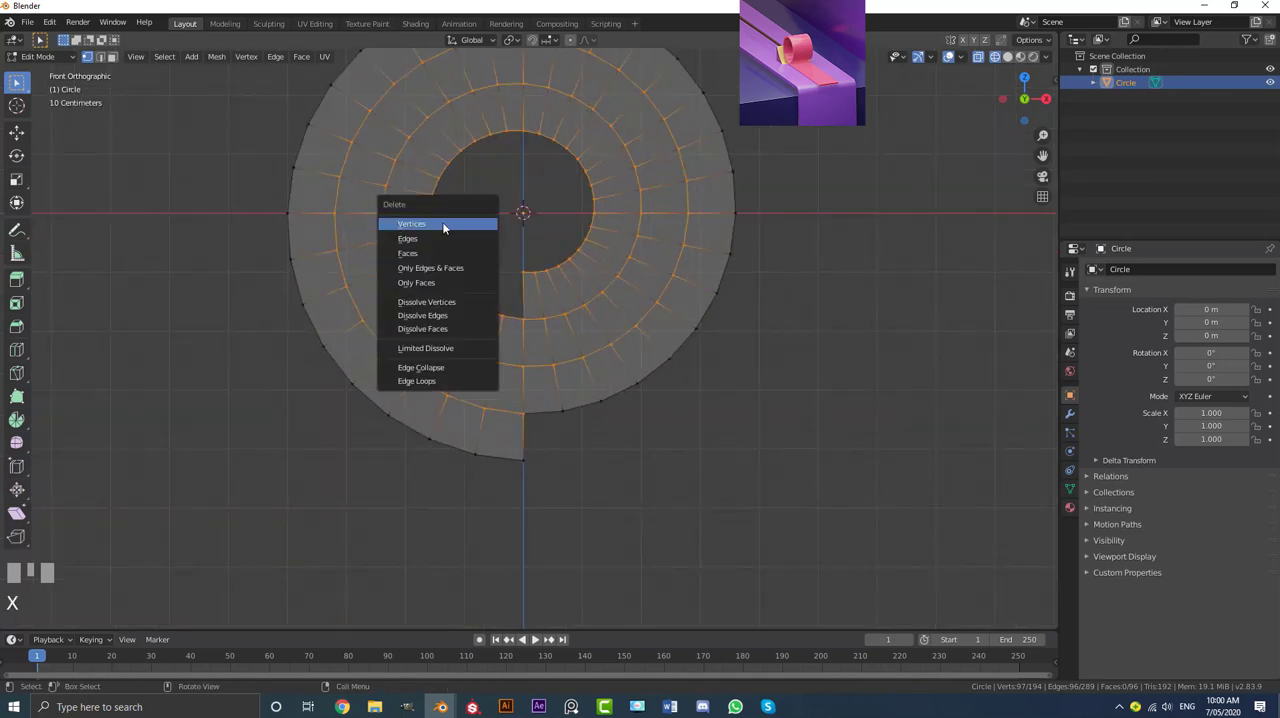
{"action": "left_click", "coordinate": [410, 224]}
{"action": "scroll", "coordinate": [448, 228], "scroll_direction": "down", "scroll_amount": 4}
{"action": "key", "text": "a"}
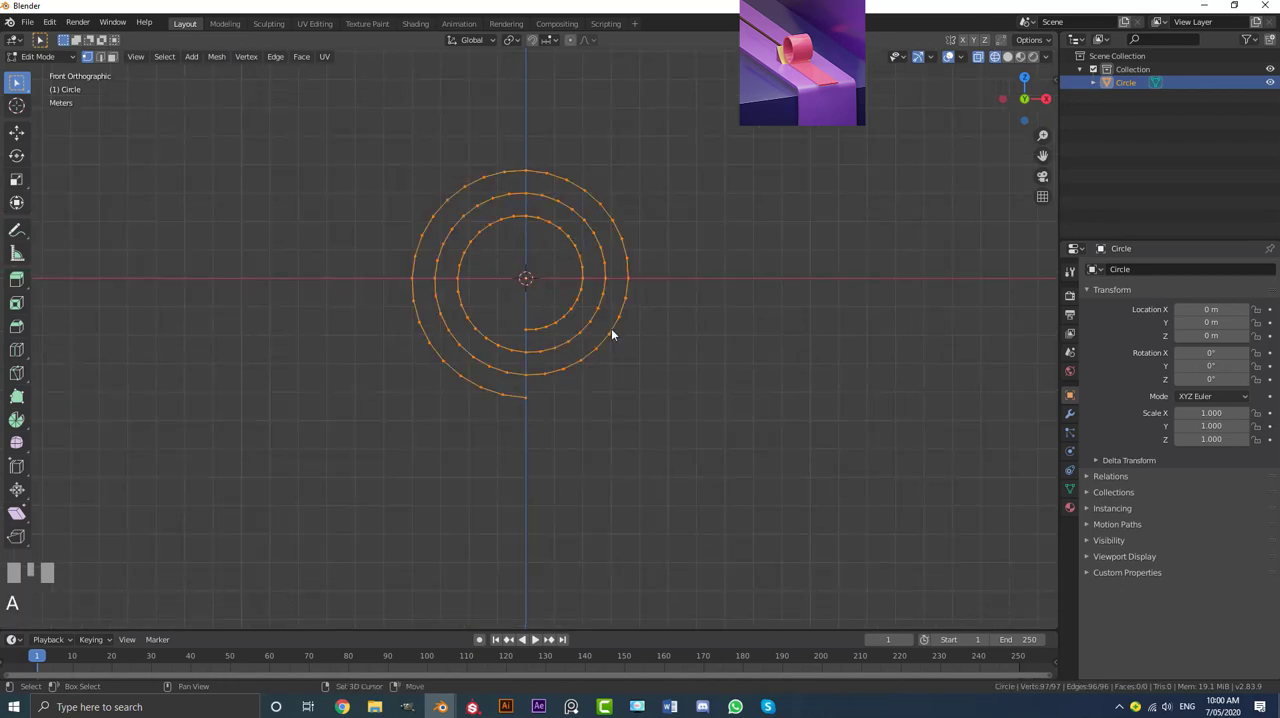
{"action": "scroll", "coordinate": [552, 303], "scroll_direction": "up", "scroll_amount": 2}
{"action": "scroll", "coordinate": [510, 322], "scroll_direction": "down", "scroll_amount": 3}
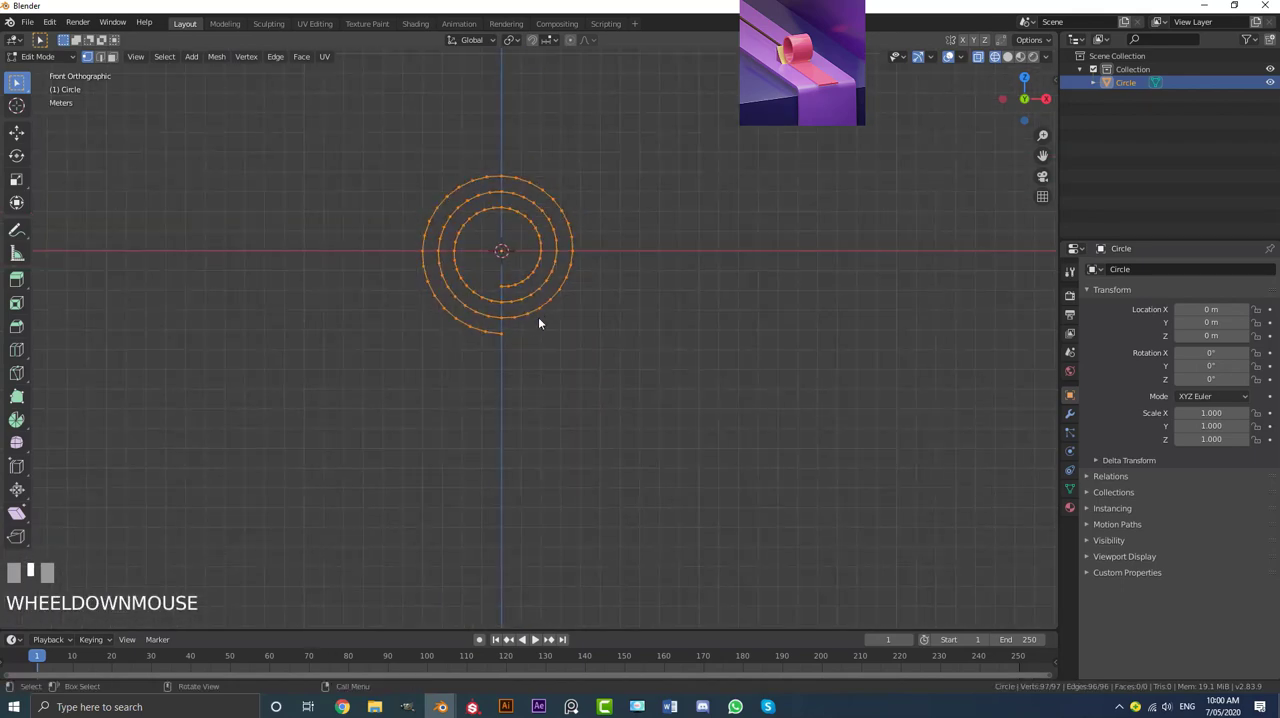
Step: Return to Object Mode and scale the spiral uniformly by 0.5
{"action": "key", "text": "Tab"}
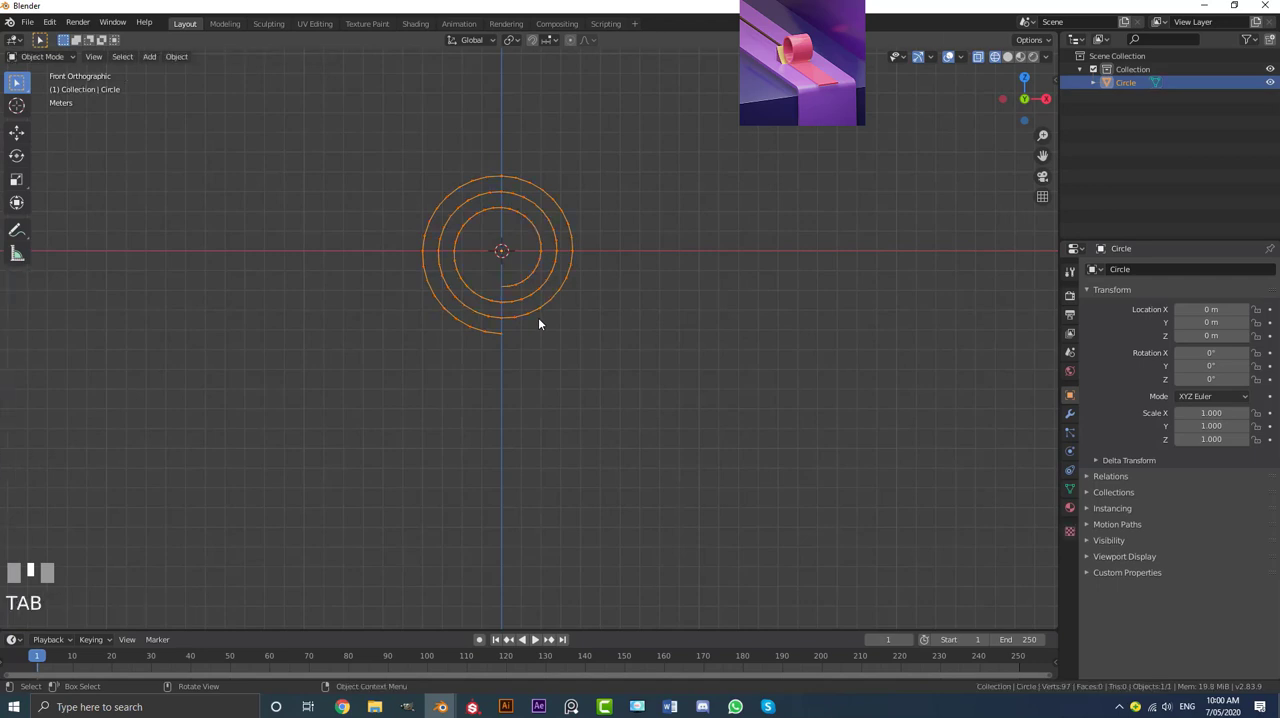
{"action": "scroll", "coordinate": [545, 319], "scroll_direction": "down", "scroll_amount": 2}
{"action": "type", "text": "s"}
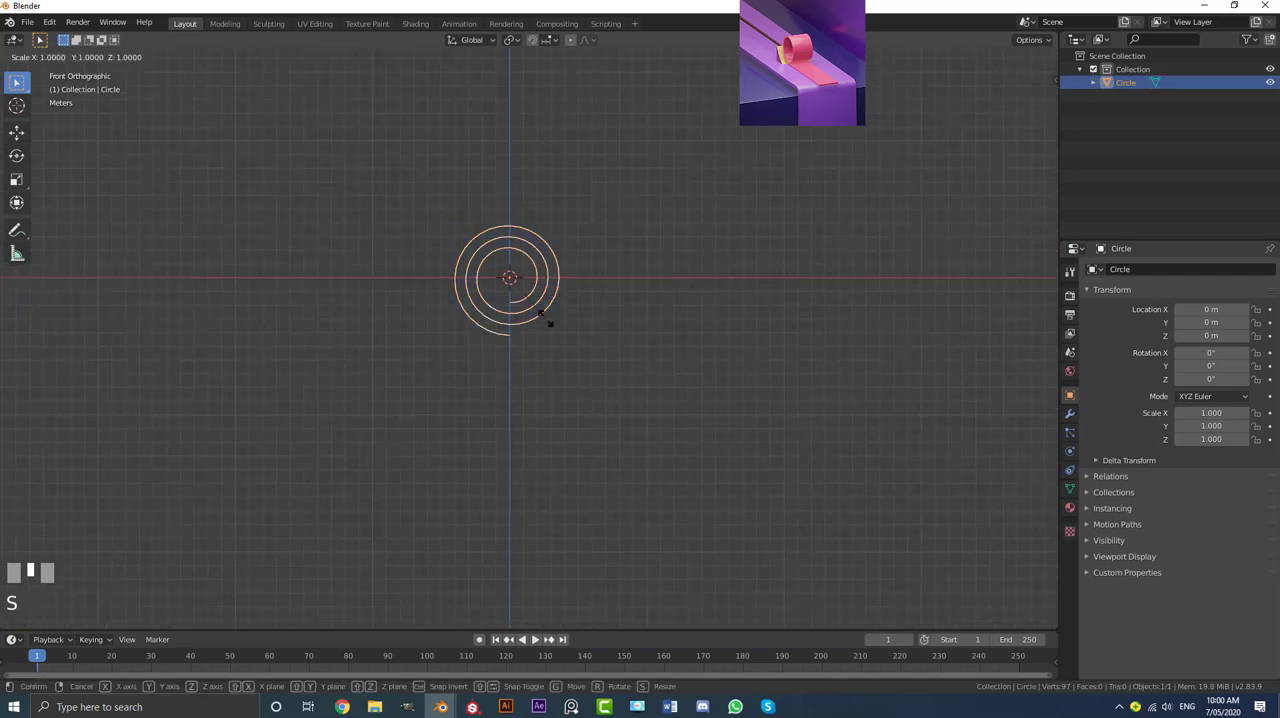
{"action": "type", "text": ".5"}
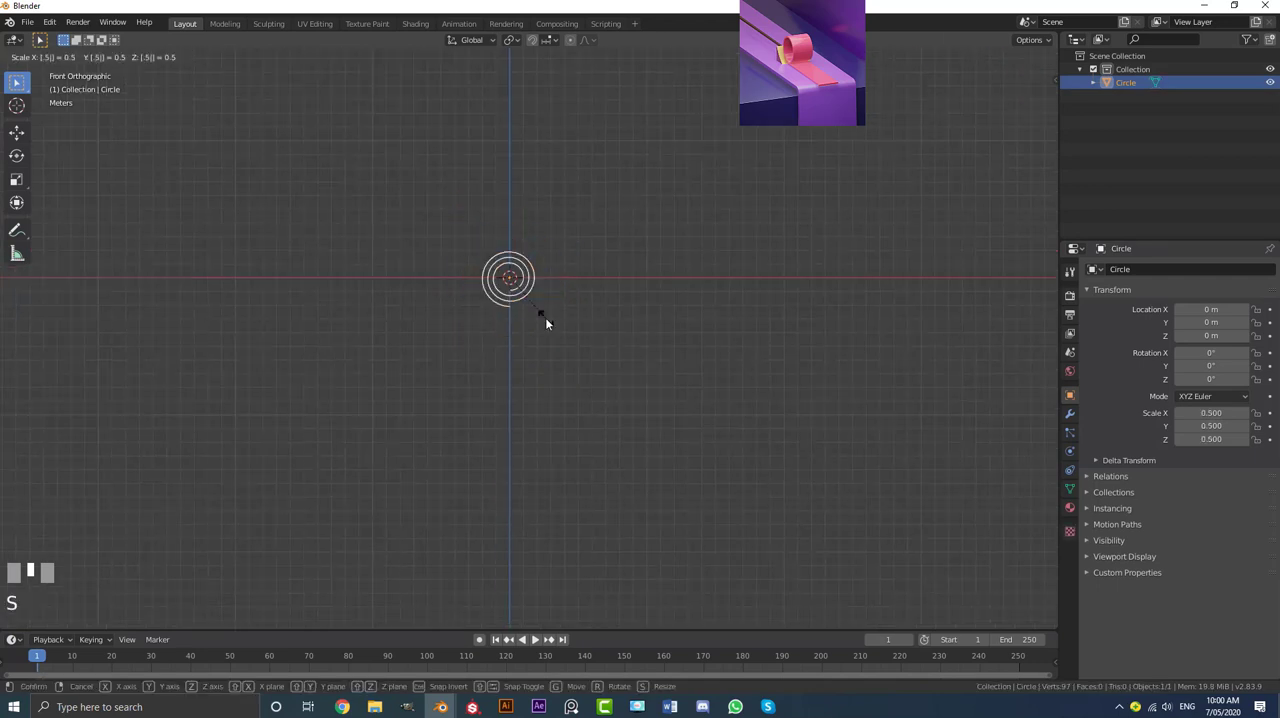
{"action": "key", "text": "Return"}
Step: Apply the spiral's scale so its object scale resets to 1
{"action": "scroll", "coordinate": [545, 317], "scroll_direction": "up", "scroll_amount": 4}
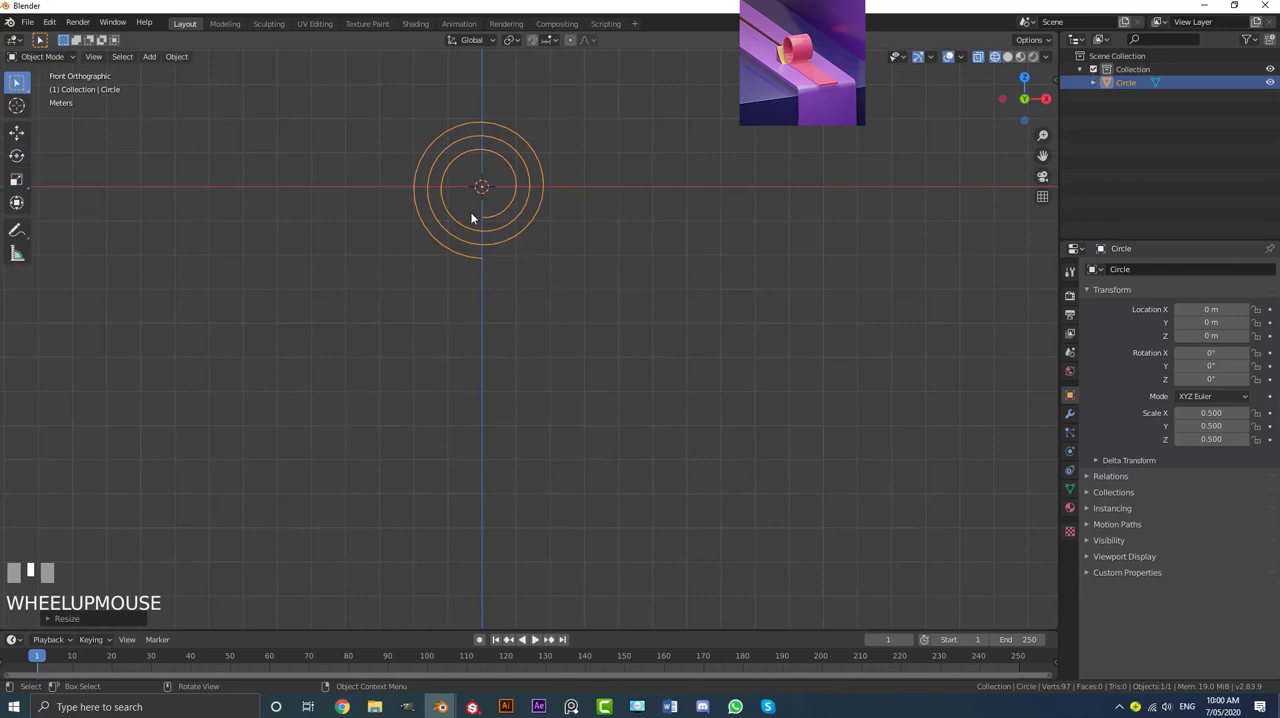
{"action": "middle_click_drag", "start_coordinate": [503, 237], "coordinate": [491, 266], "text": "shift"}
{"action": "scroll", "coordinate": [476, 261], "scroll_direction": "up", "scroll_amount": 2}
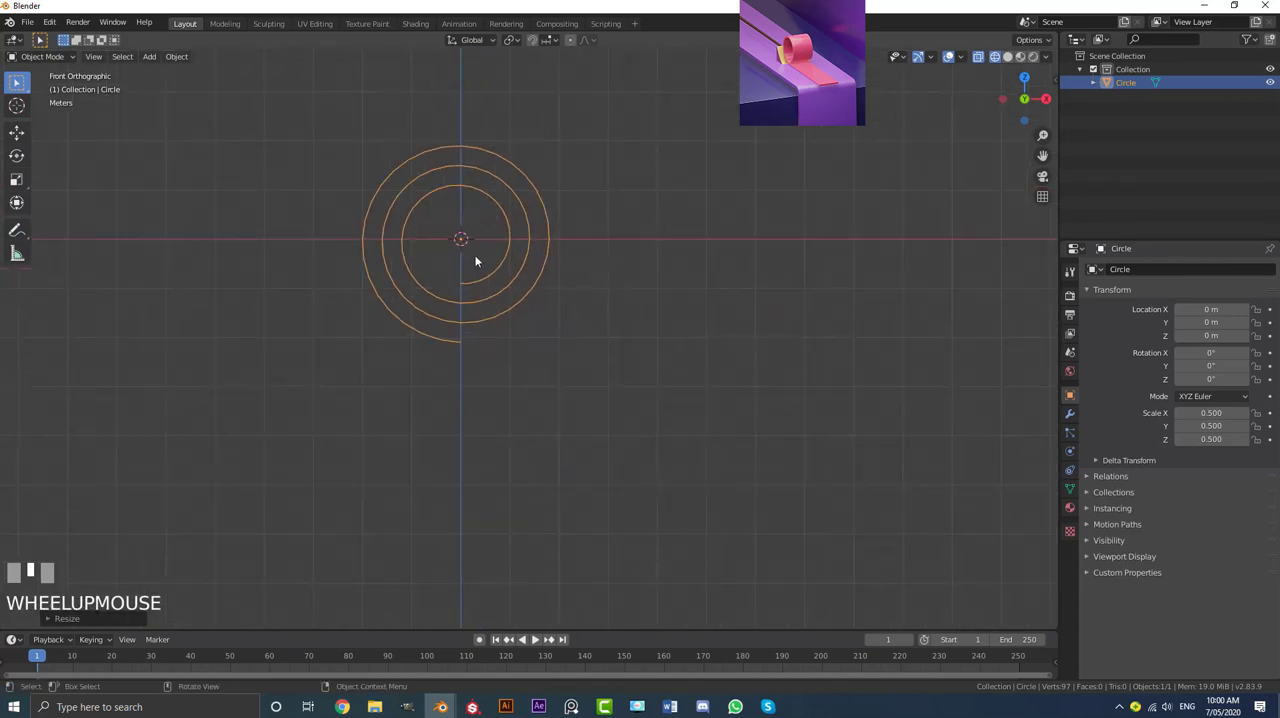
{"action": "key", "text": "ctrl+a"}
{"action": "left_click", "coordinate": [420, 281]}
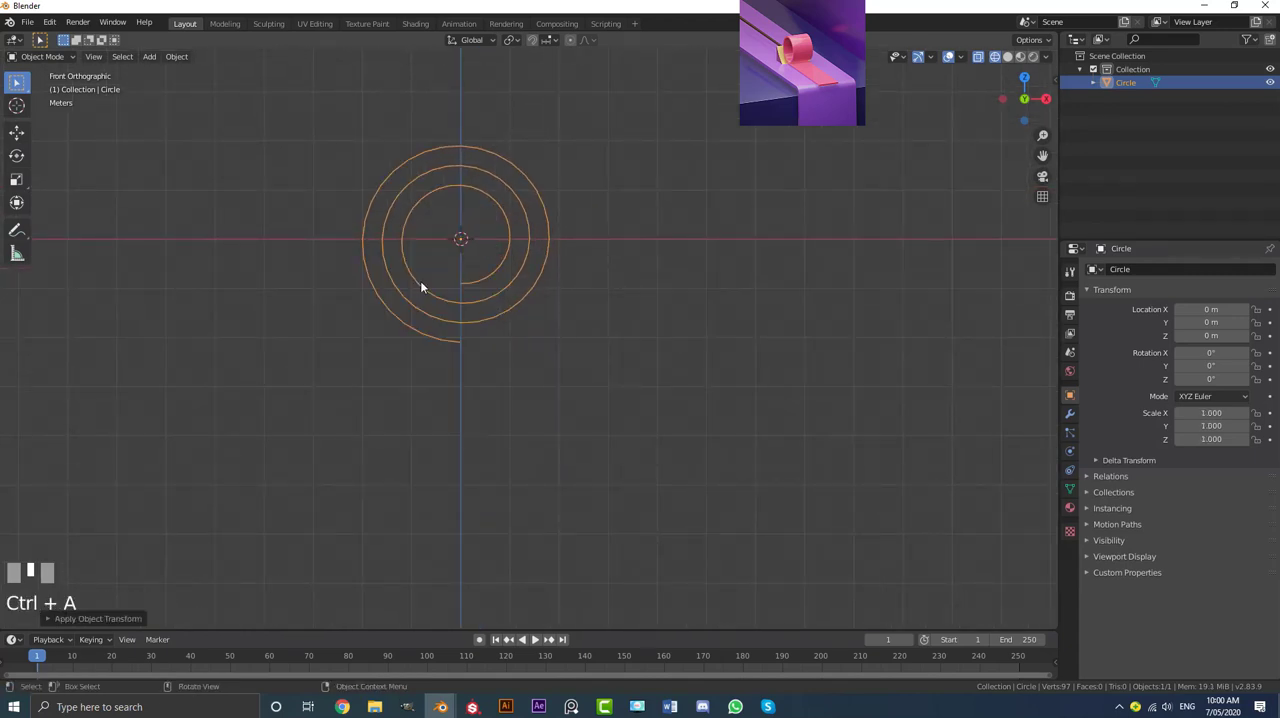
Step: In Edit Mode, extrude the spiral's lowest outer end vertex 24 m along the X axis
{"action": "scroll", "coordinate": [528, 296], "scroll_direction": "down", "scroll_amount": 5}
{"action": "key", "text": "alt+a"}
{"action": "scroll", "coordinate": [514, 330], "scroll_direction": "up", "scroll_amount": 3}
{"action": "left_click", "coordinate": [446, 314]}
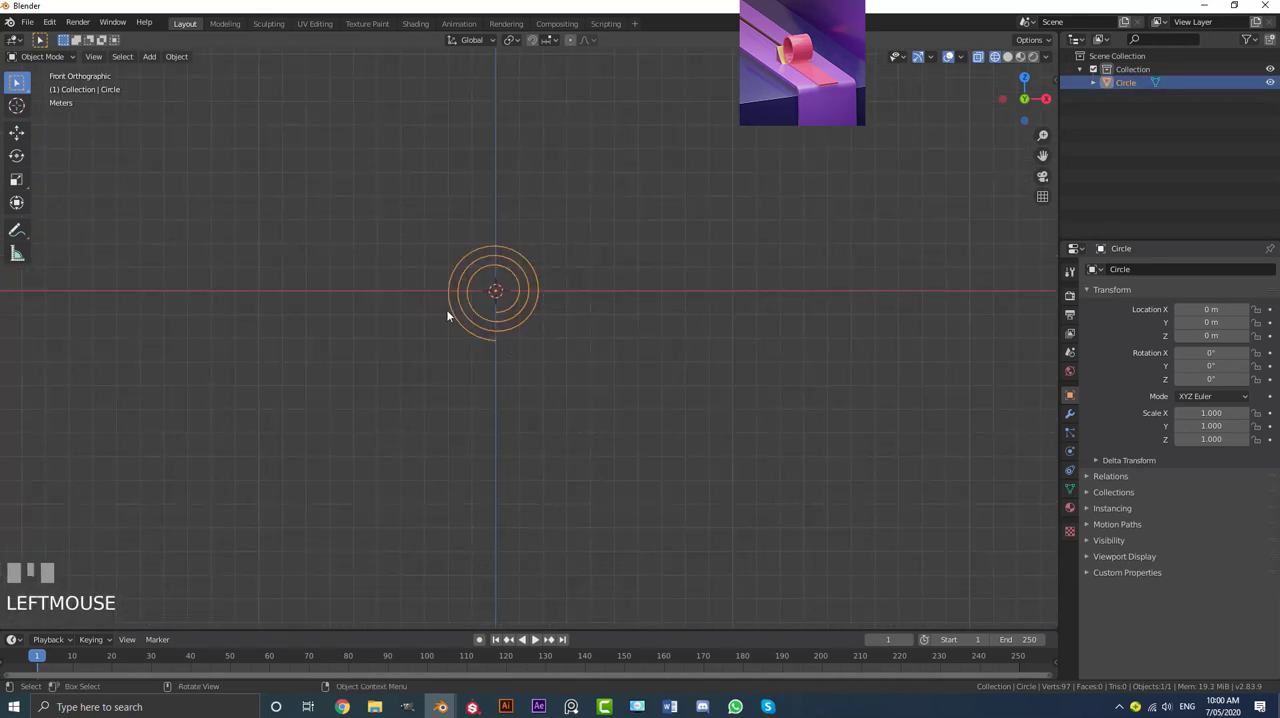
{"action": "scroll", "coordinate": [507, 305], "scroll_direction": "up", "scroll_amount": 2}
{"action": "key", "text": "Tab"}
{"action": "scroll", "coordinate": [440, 356], "scroll_direction": "up", "scroll_amount": 2}
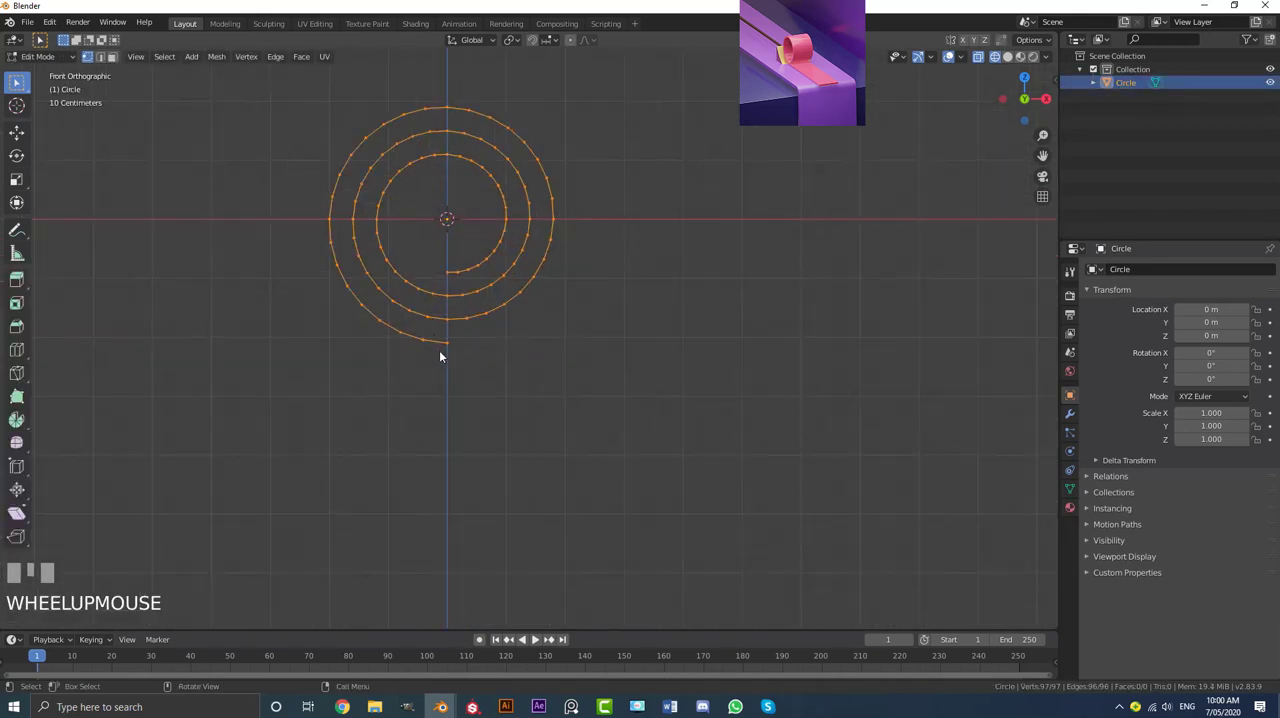
{"action": "left_click", "coordinate": [447, 344]}
{"action": "scroll", "coordinate": [463, 362], "scroll_direction": "down", "scroll_amount": 2}
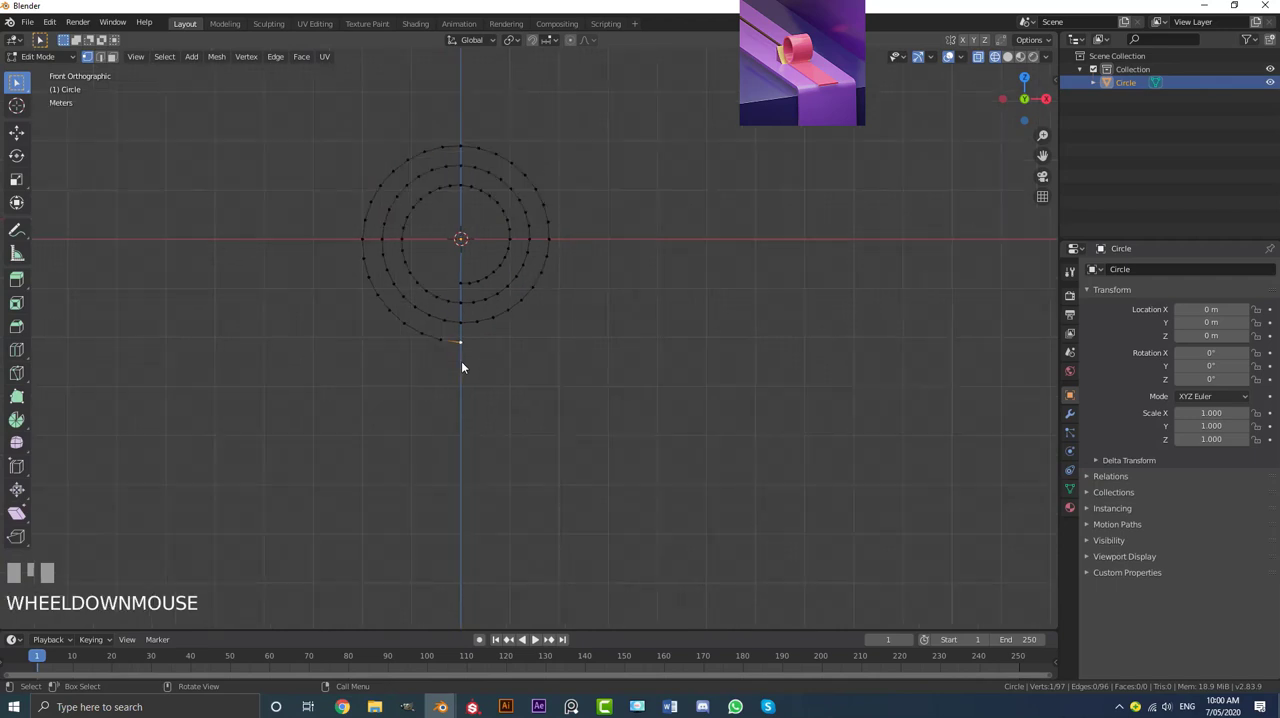
{"action": "key", "text": "e"}
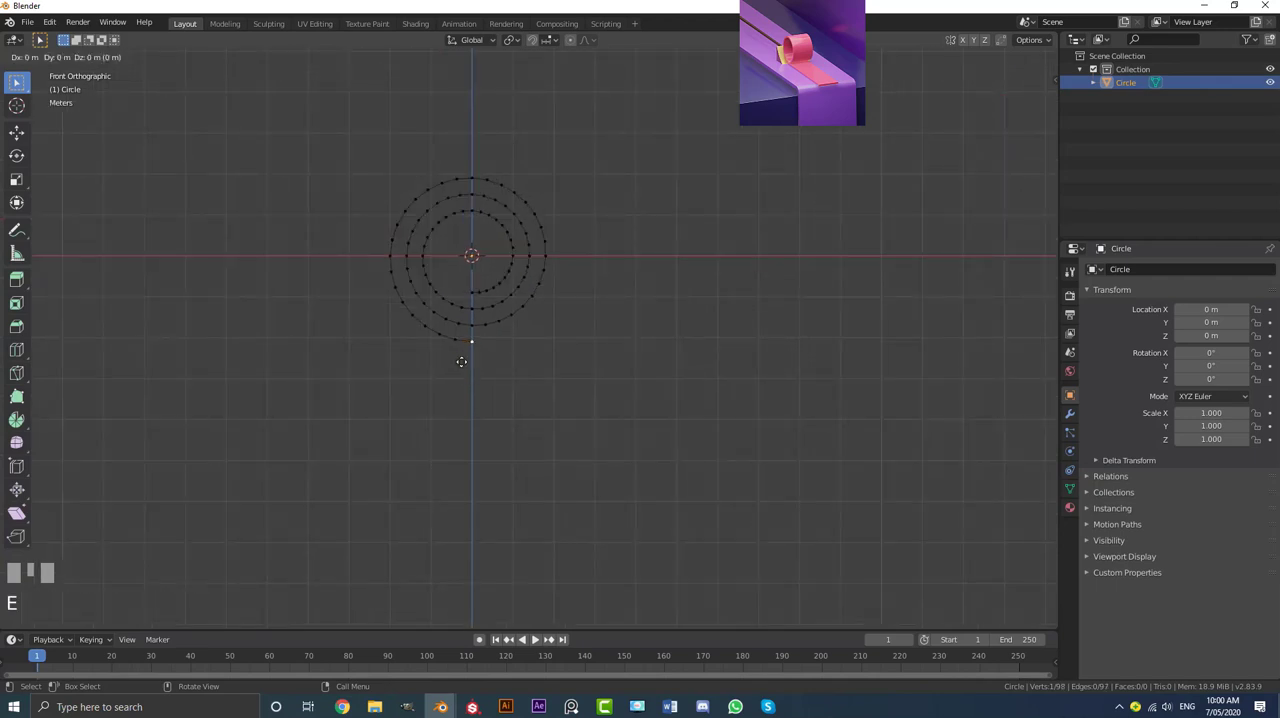
{"action": "type", "text": "x"}
{"action": "type", "text": "24"}
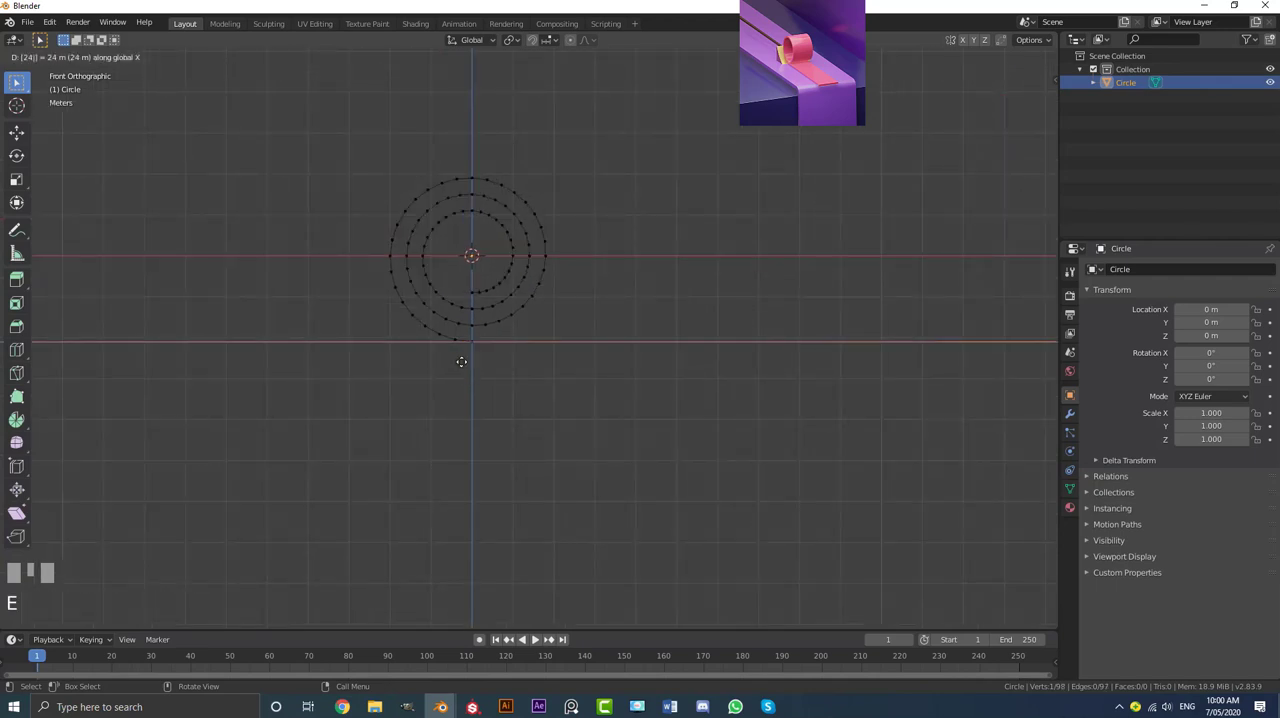
{"action": "key", "text": "Return"}
{"action": "scroll", "coordinate": [495, 358], "scroll_direction": "down", "scroll_amount": 5}
{"action": "middle_click_drag", "start_coordinate": [540, 288], "coordinate": [559, 340]}
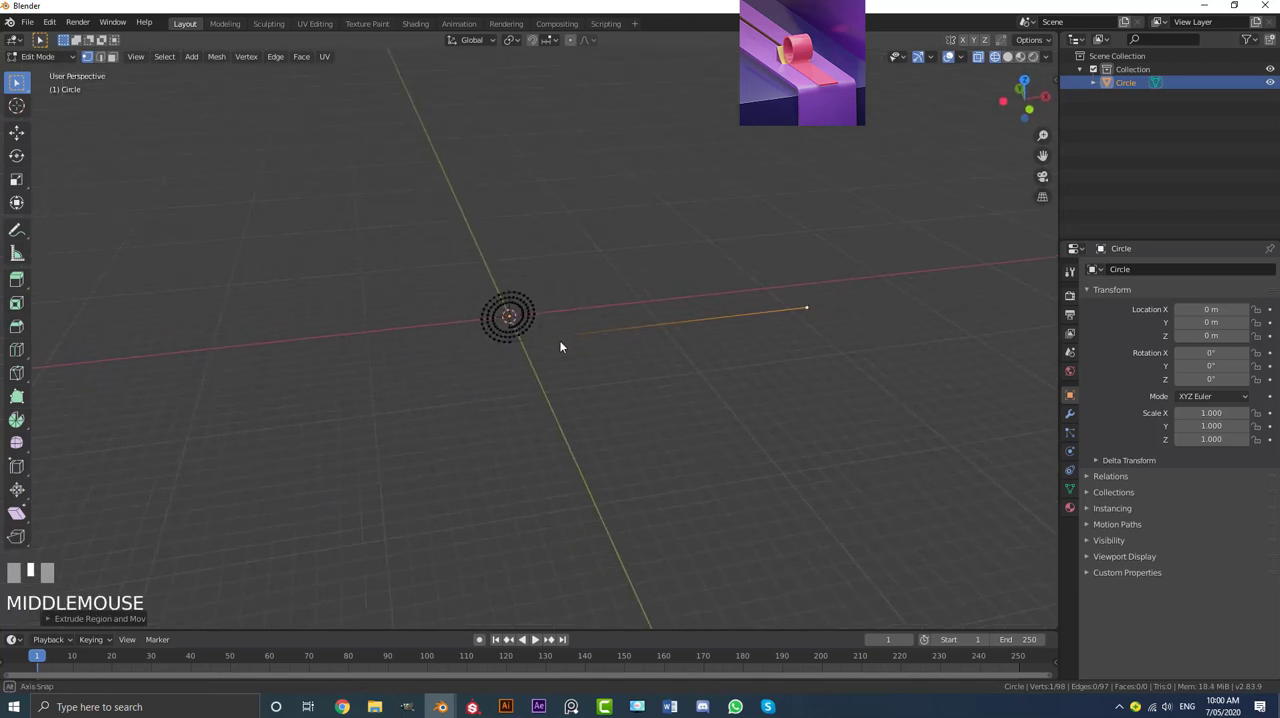
{"action": "scroll", "coordinate": [559, 340], "scroll_direction": "up", "scroll_amount": 3}
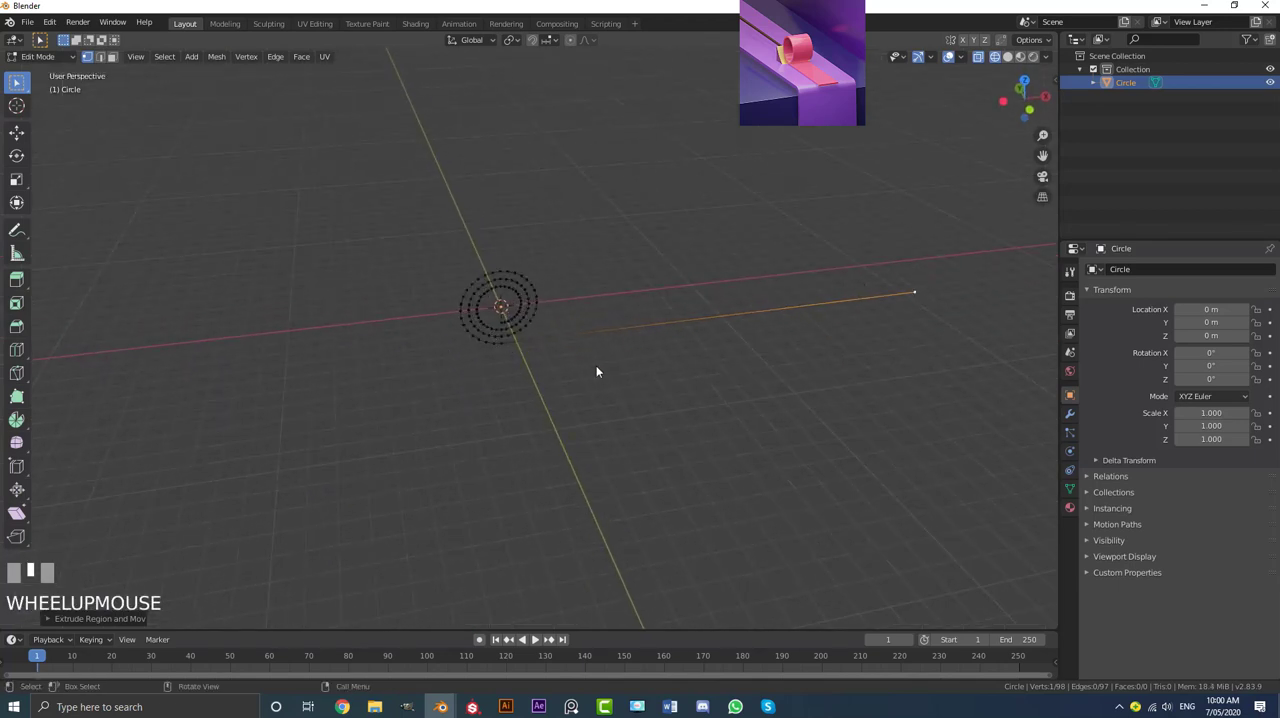
Step: Select the whole curve and, from the front view, move it up along Z until its straight segment lies on the X axis
{"action": "middle_click_drag", "start_coordinate": [596, 371], "coordinate": [551, 360]}
{"action": "scroll", "coordinate": [554, 363], "scroll_direction": "up", "scroll_amount": 2}
{"action": "key", "text": "a"}
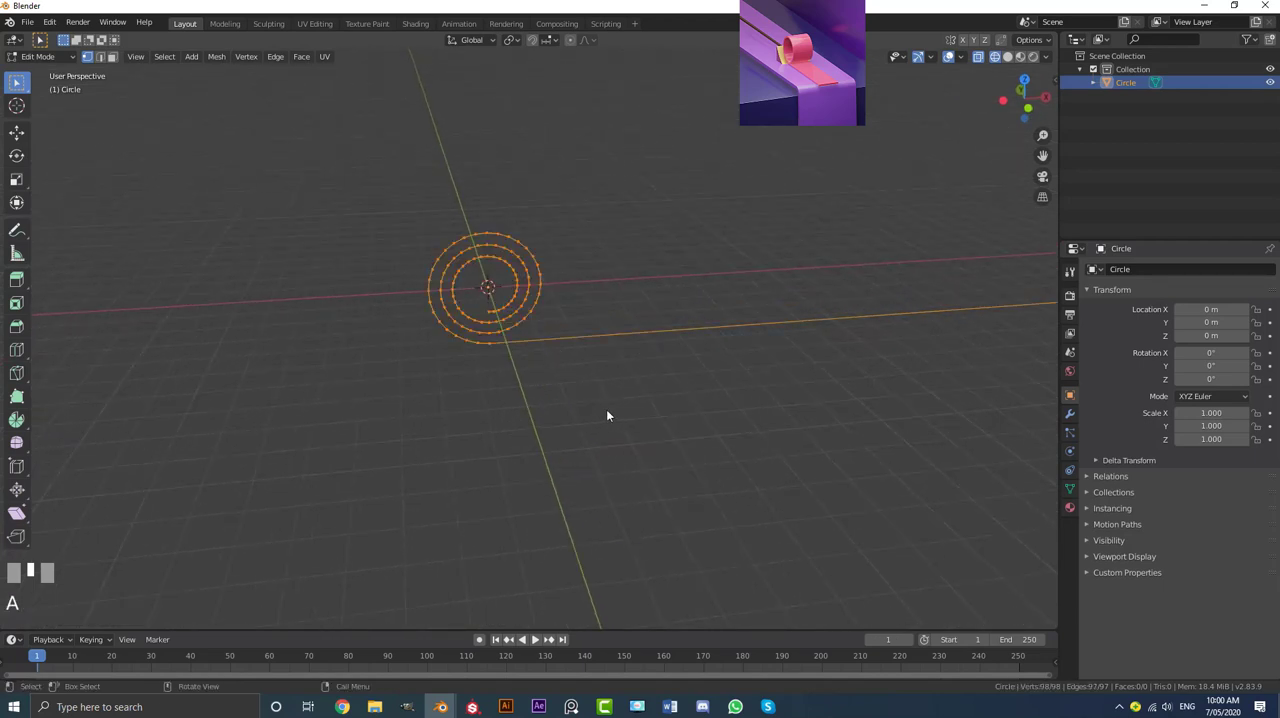
{"action": "key", "text": "KP_1"}
{"action": "key", "text": "g"}
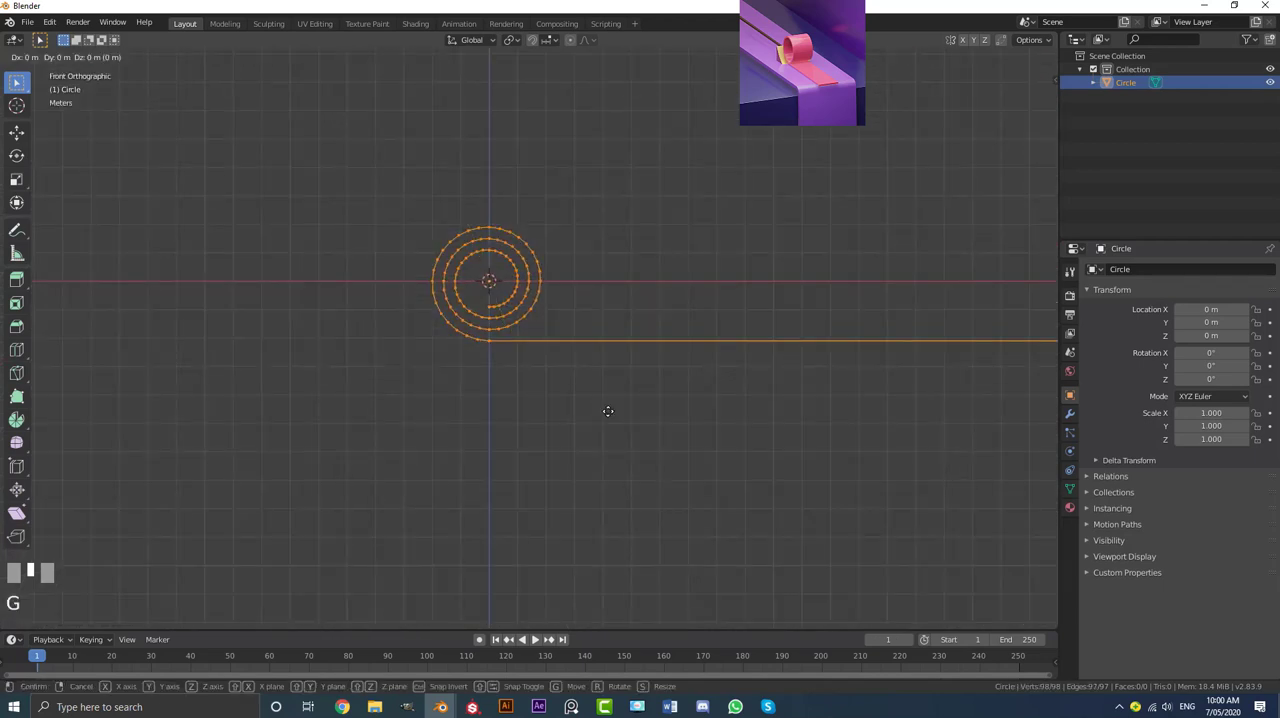
{"action": "key", "text": "z"}
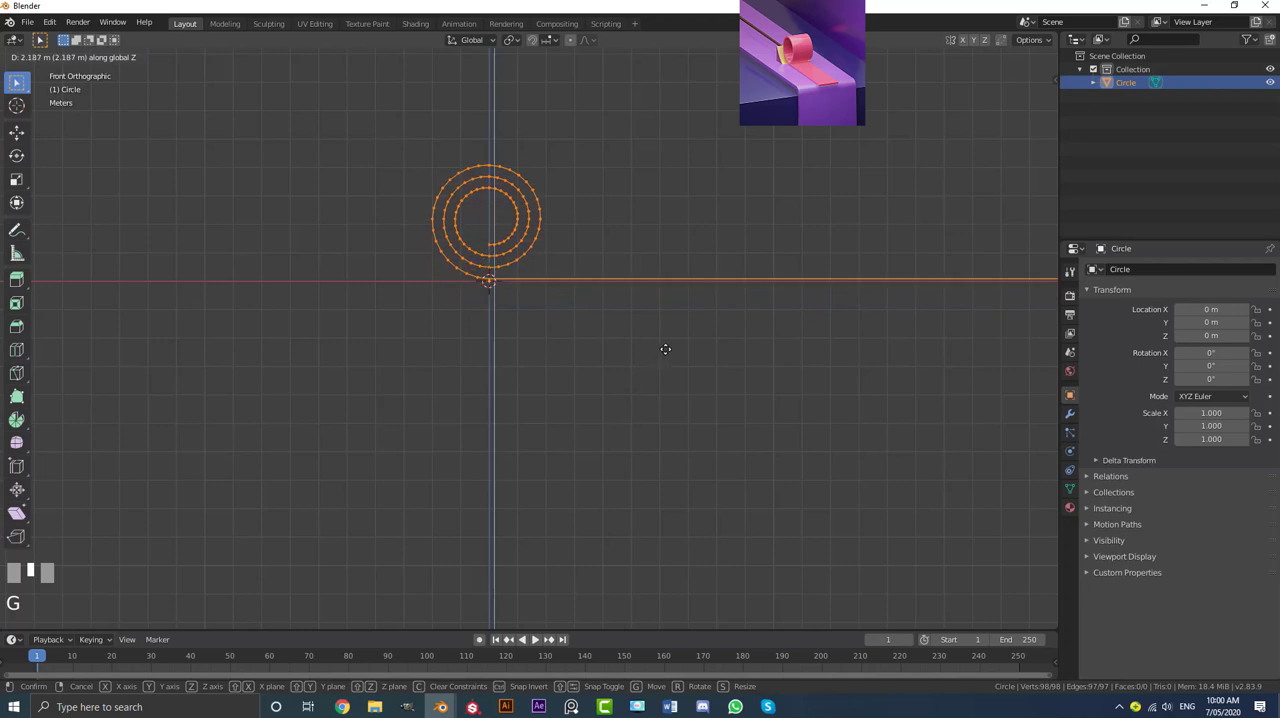
{"action": "left_click", "coordinate": [677, 367], "text": "shift"}
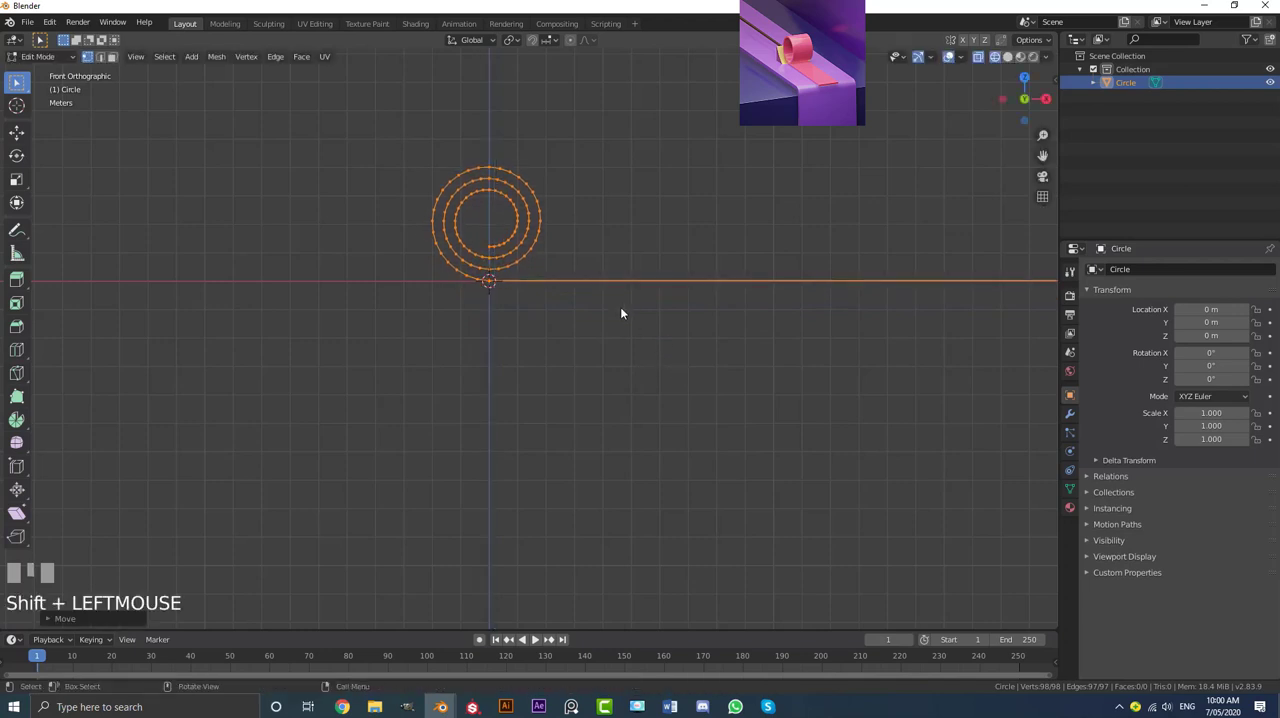
Step: Examine how closely the straight segment meets the X axis at the origin
{"action": "middle_click_drag", "start_coordinate": [620, 308], "coordinate": [503, 333]}
{"action": "scroll", "coordinate": [503, 333], "scroll_direction": "up", "scroll_amount": 5}
{"action": "middle_click_drag", "start_coordinate": [430, 165], "coordinate": [514, 323], "text": "shift"}
{"action": "scroll", "coordinate": [477, 295], "scroll_direction": "up", "scroll_amount": 3}
{"action": "scroll", "coordinate": [476, 296], "scroll_direction": "up", "scroll_amount": 2}
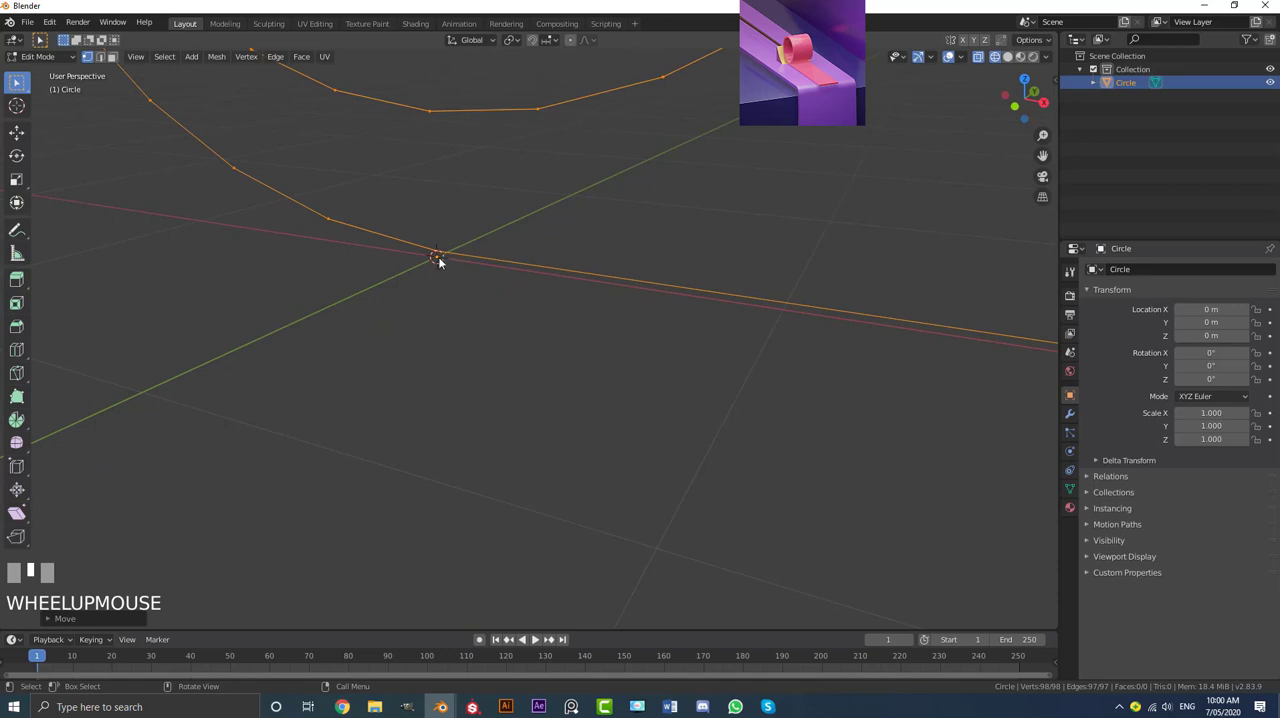
{"action": "scroll", "coordinate": [444, 259], "scroll_direction": "down", "scroll_amount": 6}
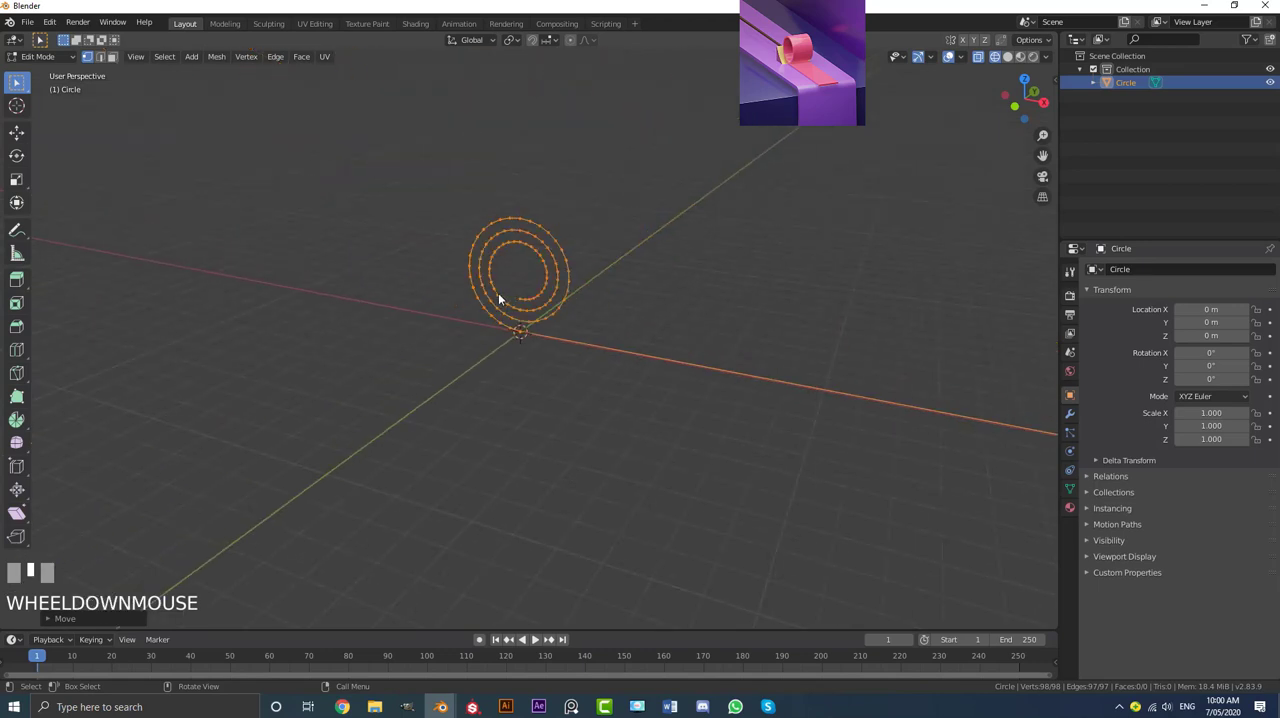
{"action": "middle_click_drag", "start_coordinate": [503, 297], "coordinate": [571, 353]}
{"action": "scroll", "coordinate": [560, 318], "scroll_direction": "up", "scroll_amount": 2}
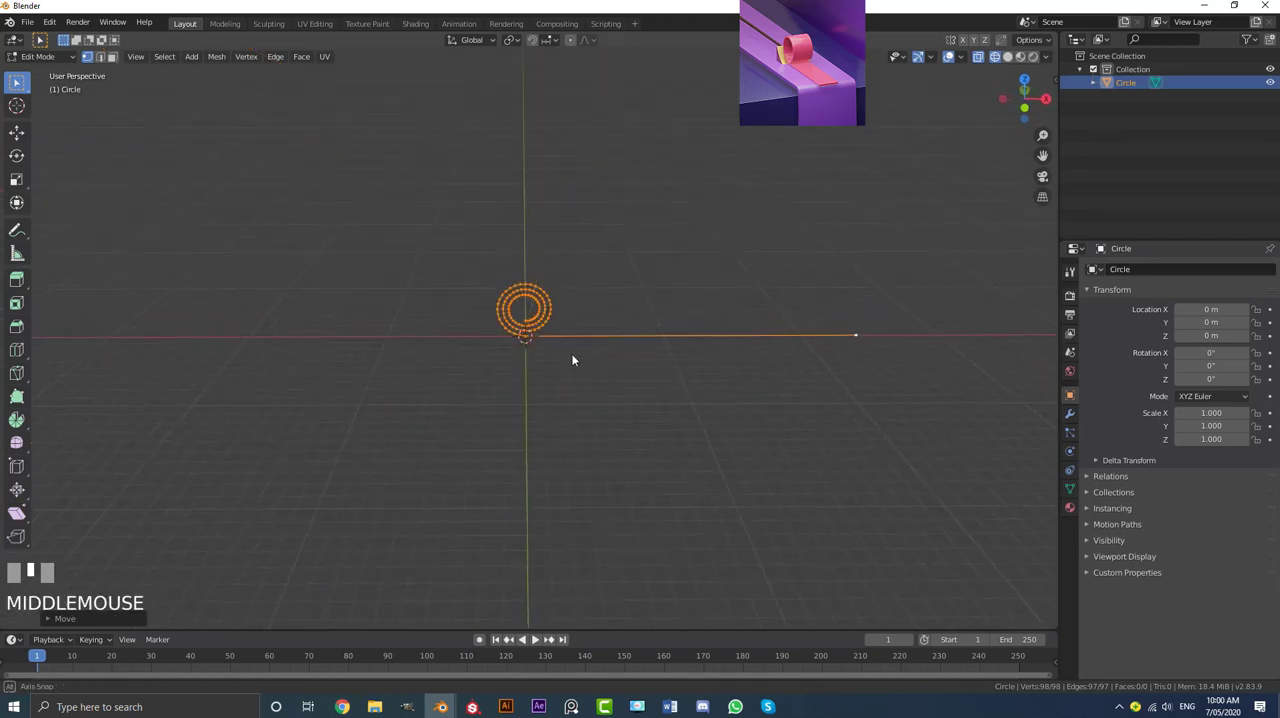
{"action": "scroll", "coordinate": [967, 329], "scroll_direction": "up", "scroll_amount": 2}
Step: Subdivide the long straight edge with 7 cuts and switch back to vertex selection
{"action": "middle_click_drag", "start_coordinate": [967, 329], "coordinate": [600, 282], "text": "shift"}
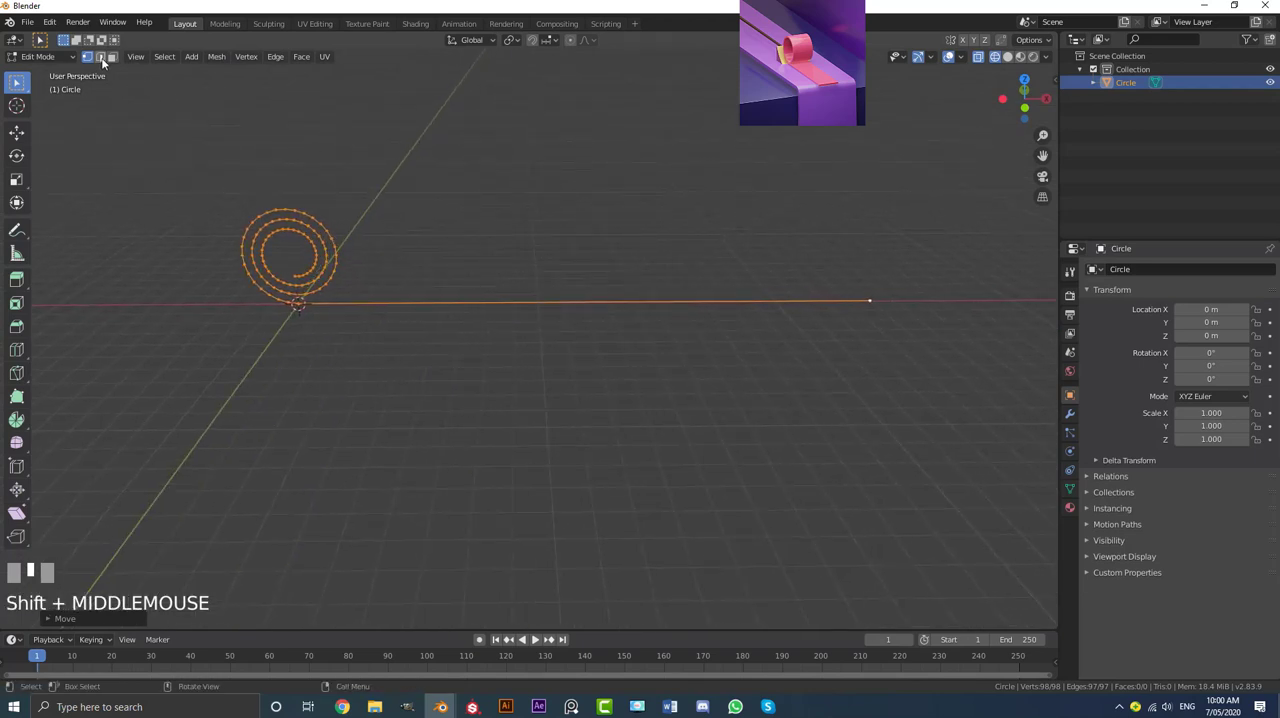
{"action": "left_click", "coordinate": [101, 57]}
{"action": "left_click", "coordinate": [435, 303]}
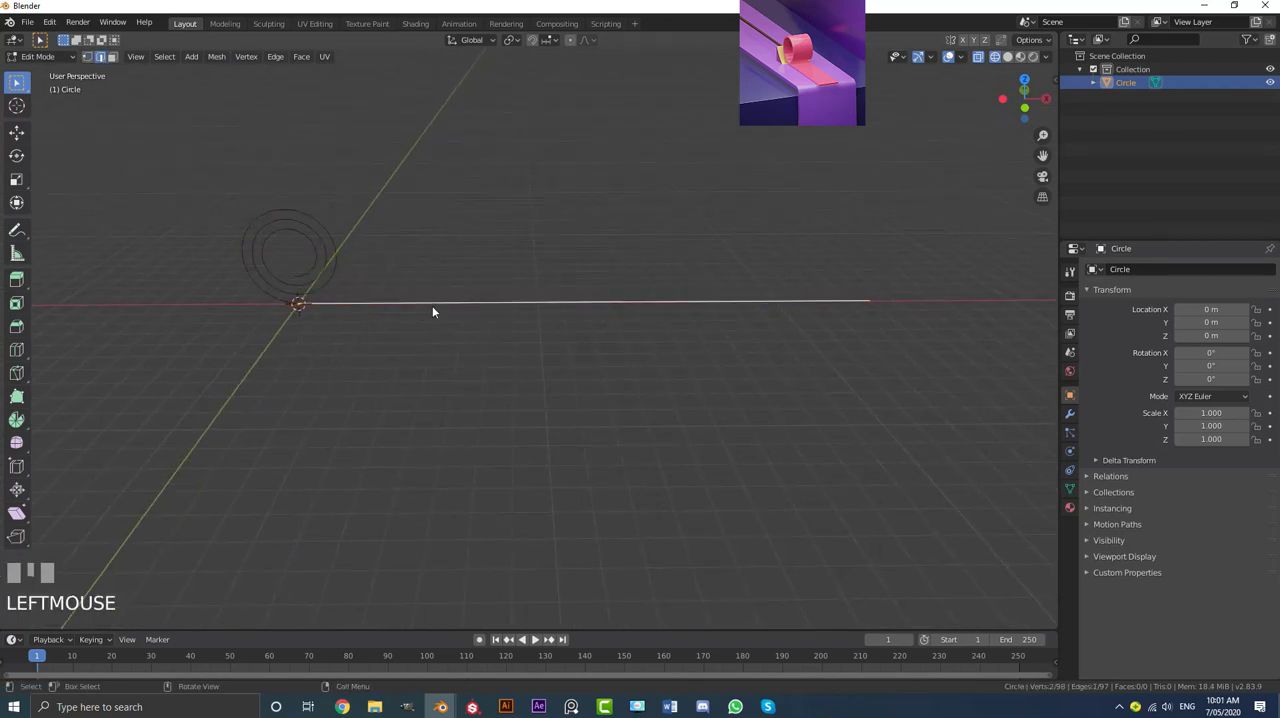
{"action": "right_click", "coordinate": [432, 307]}
{"action": "left_click", "coordinate": [380, 308]}
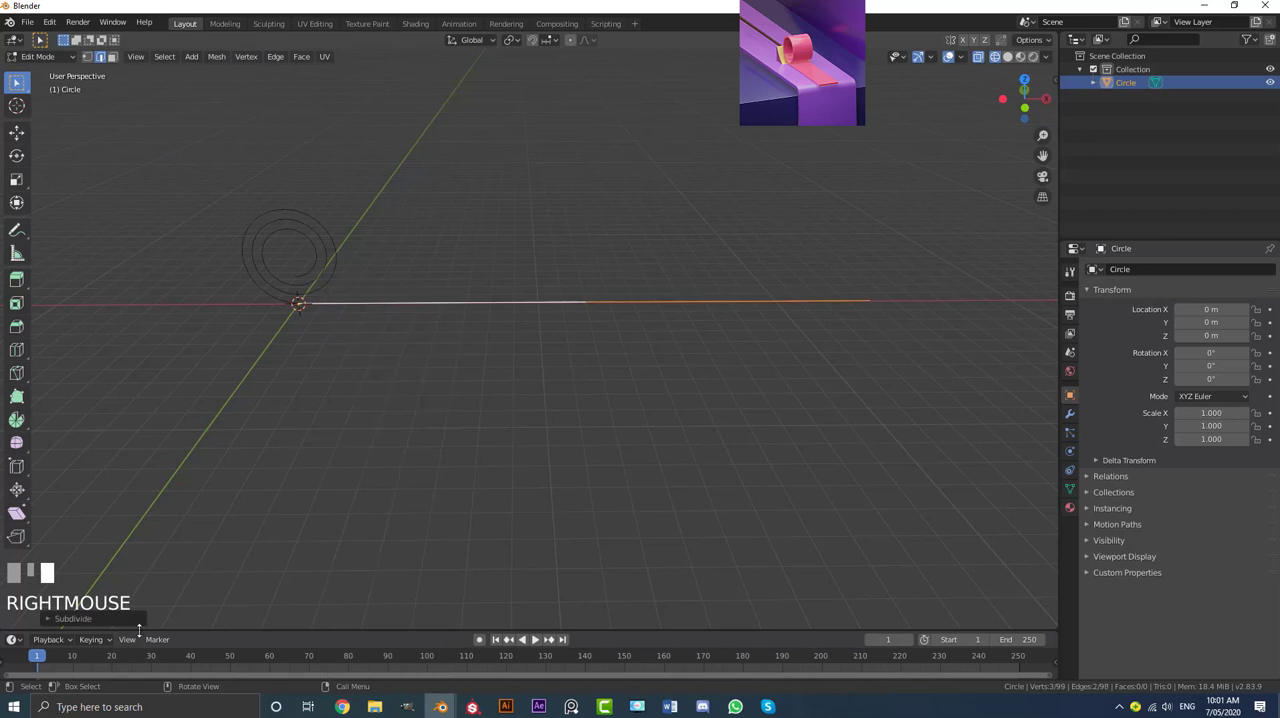
{"action": "left_click", "coordinate": [50, 621]}
{"action": "left_click", "coordinate": [184, 526]}
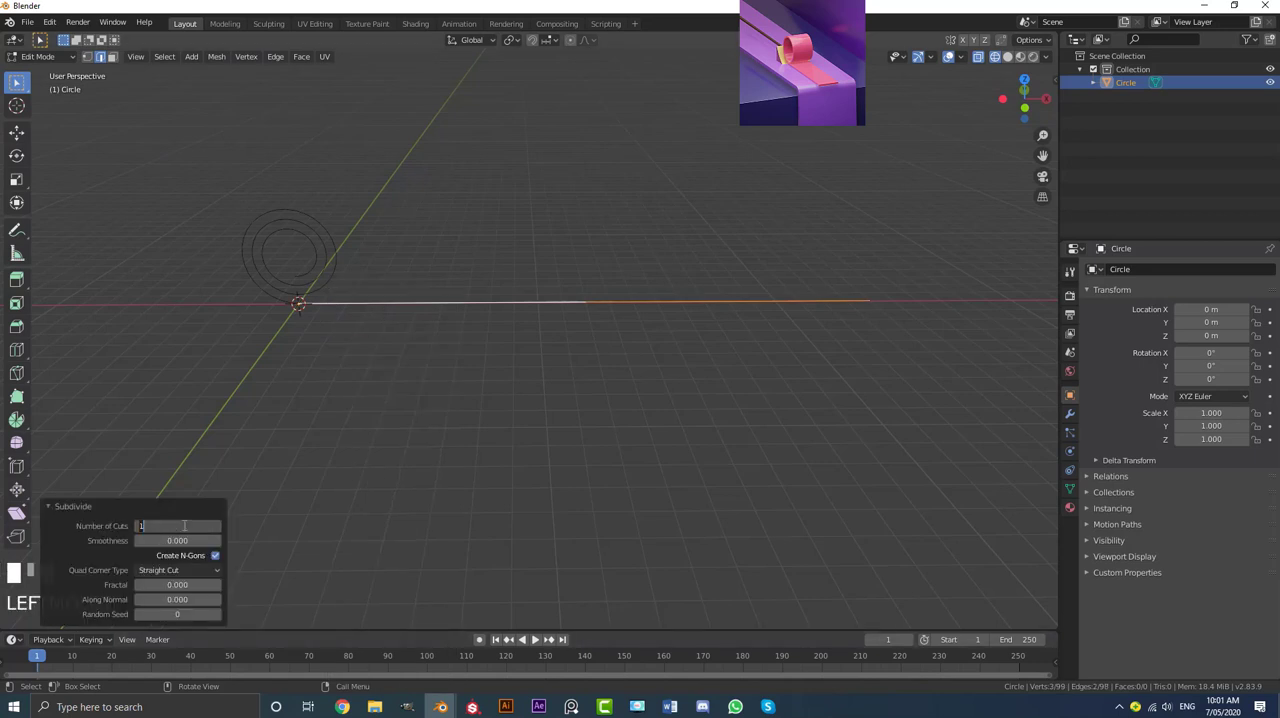
{"action": "type", "text": "7"}
{"action": "key", "text": "Return"}
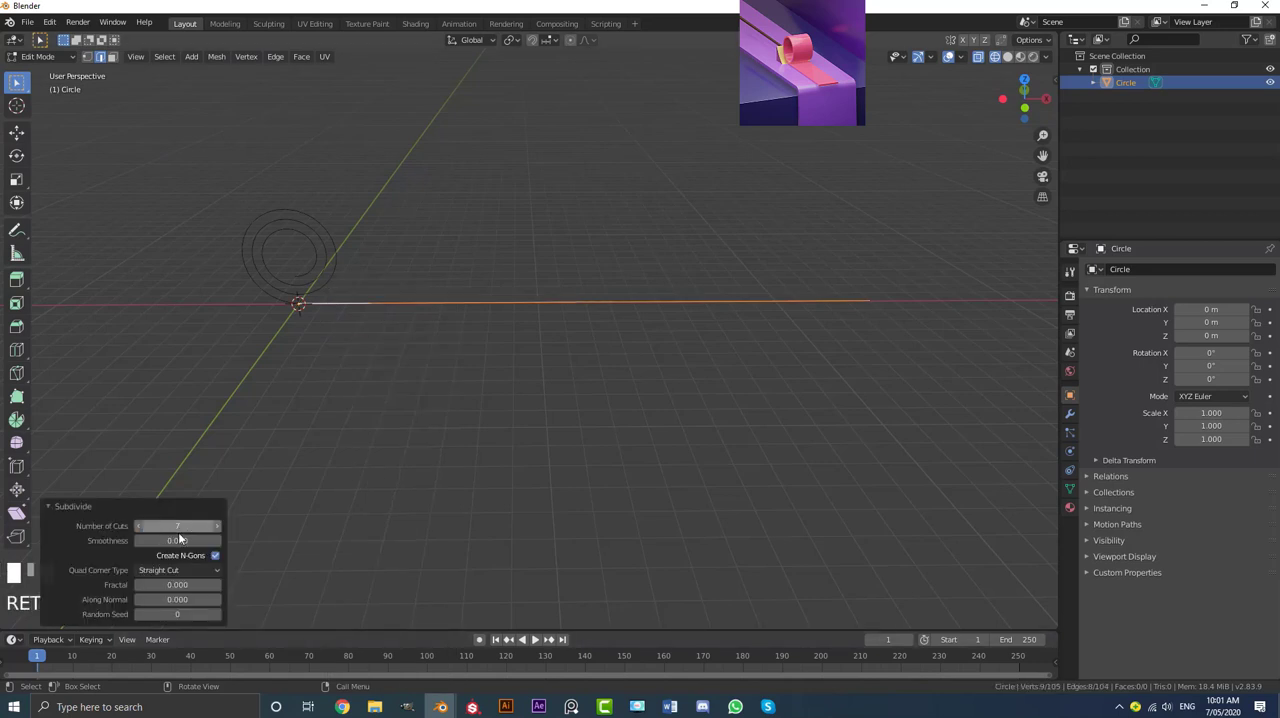
{"action": "left_click", "coordinate": [50, 506]}
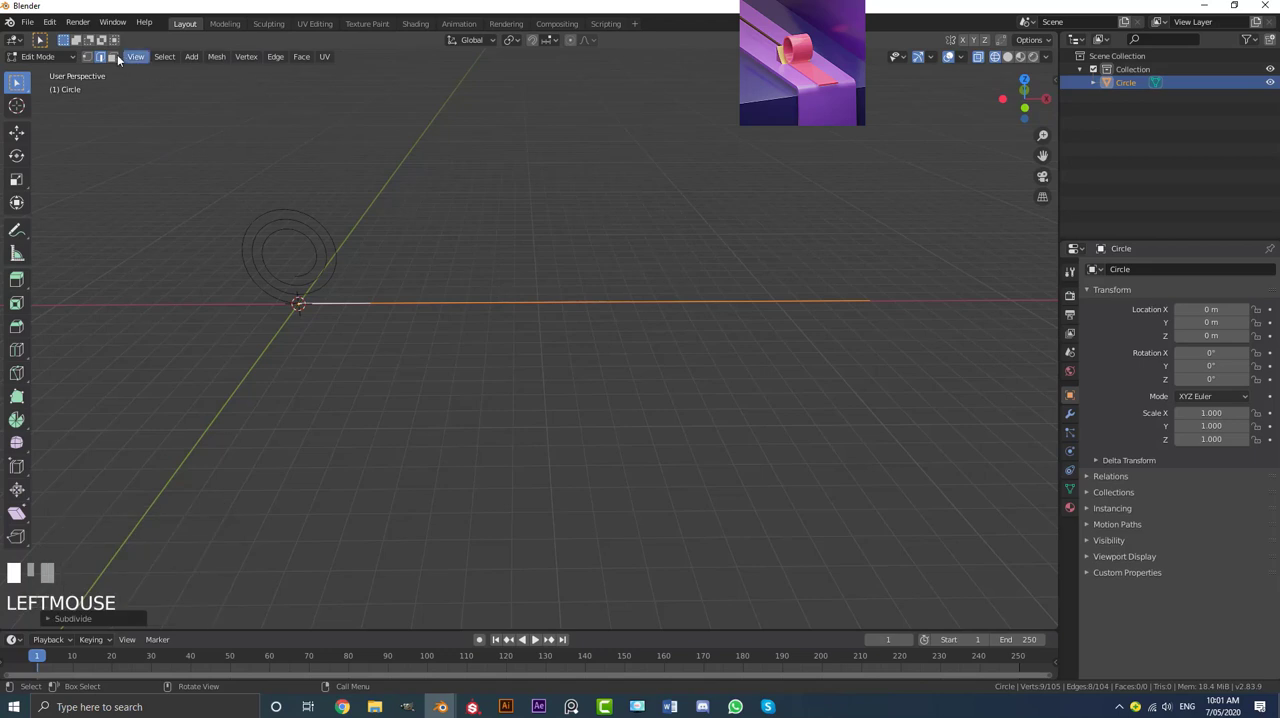
{"action": "left_click", "coordinate": [87, 56]}
{"action": "middle_click_drag", "start_coordinate": [402, 324], "coordinate": [493, 323]}
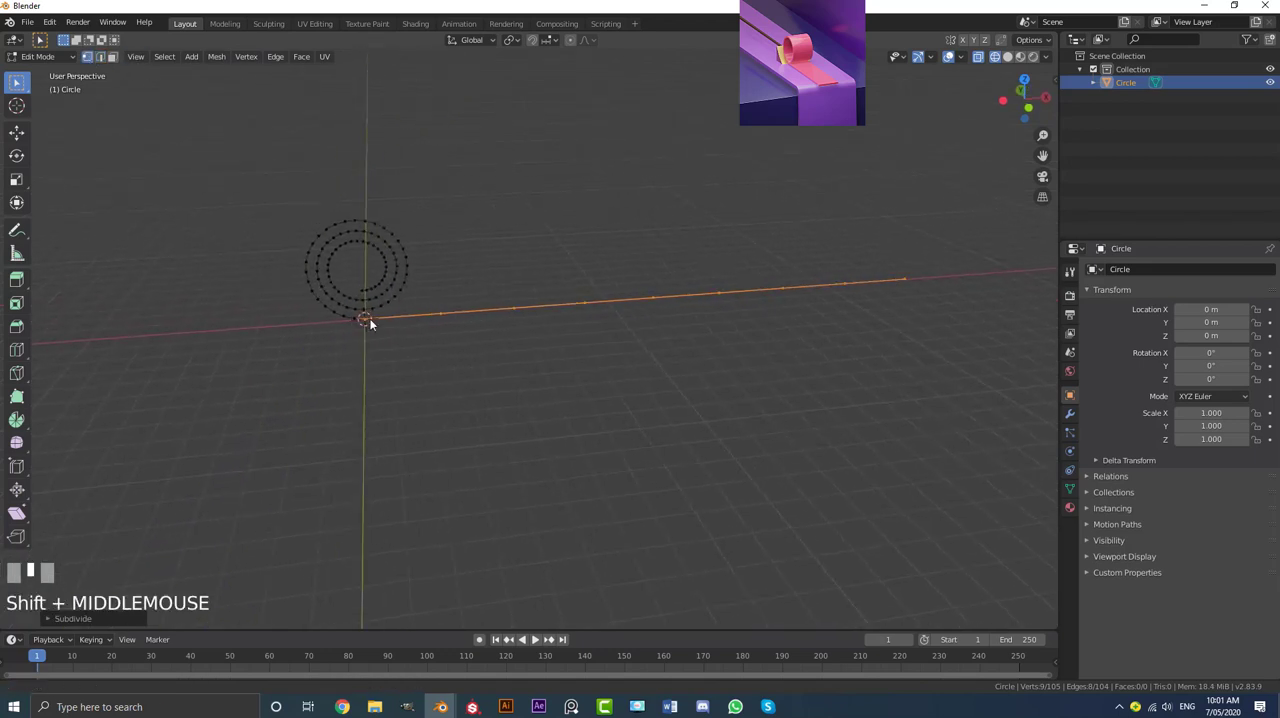
Step: Subdivide the straight tail's first edge, between the origin and the next vertex, with 3 cuts
{"action": "scroll", "coordinate": [446, 317], "scroll_direction": "up", "scroll_amount": 6}
{"action": "left_click", "coordinate": [460, 277]}
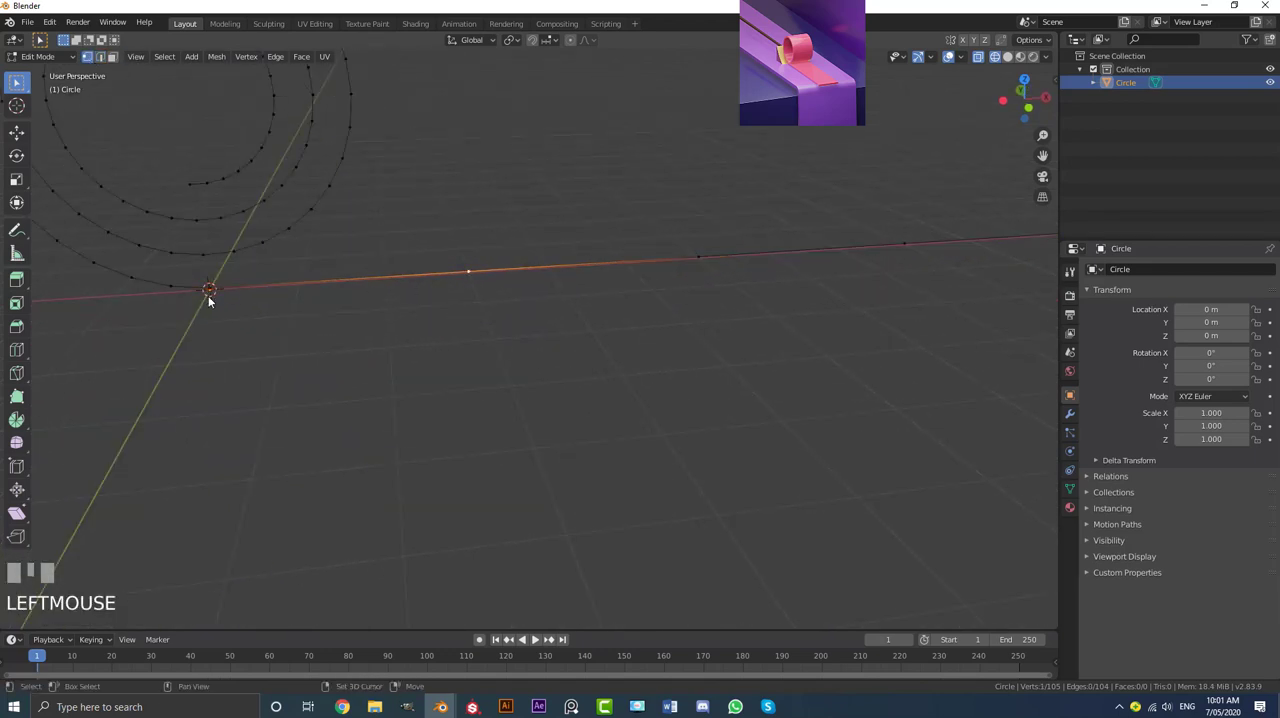
{"action": "middle_click_drag", "start_coordinate": [266, 293], "coordinate": [355, 303], "text": "shift"}
{"action": "left_click", "coordinate": [299, 301], "text": "shift"}
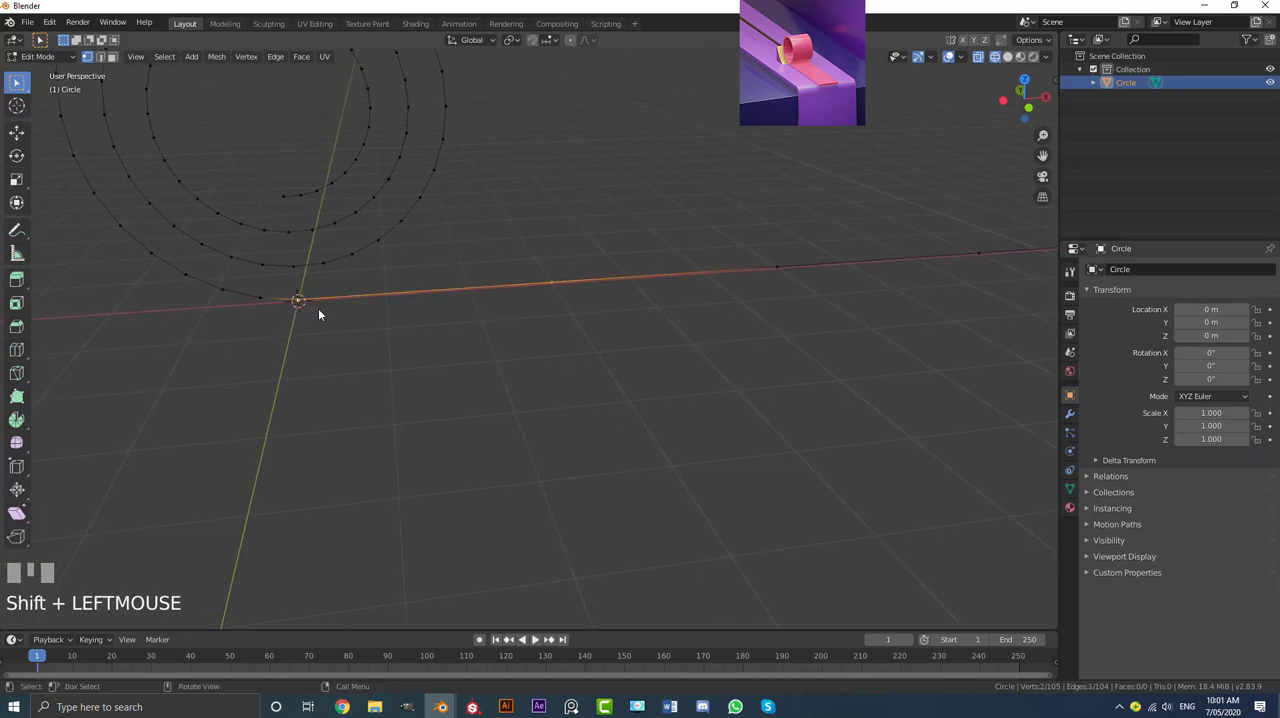
{"action": "right_click", "coordinate": [319, 308]}
{"action": "left_click", "coordinate": [259, 313]}
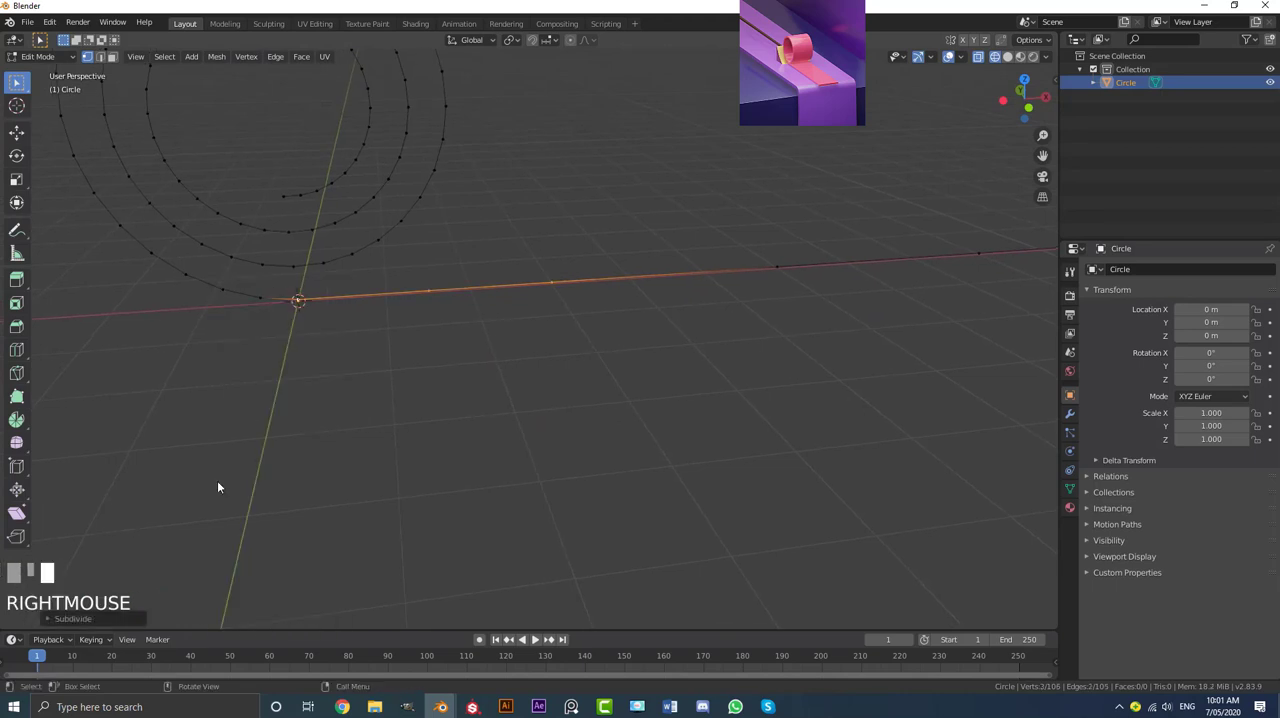
{"action": "left_click", "coordinate": [52, 624]}
{"action": "left_click", "coordinate": [218, 525]}
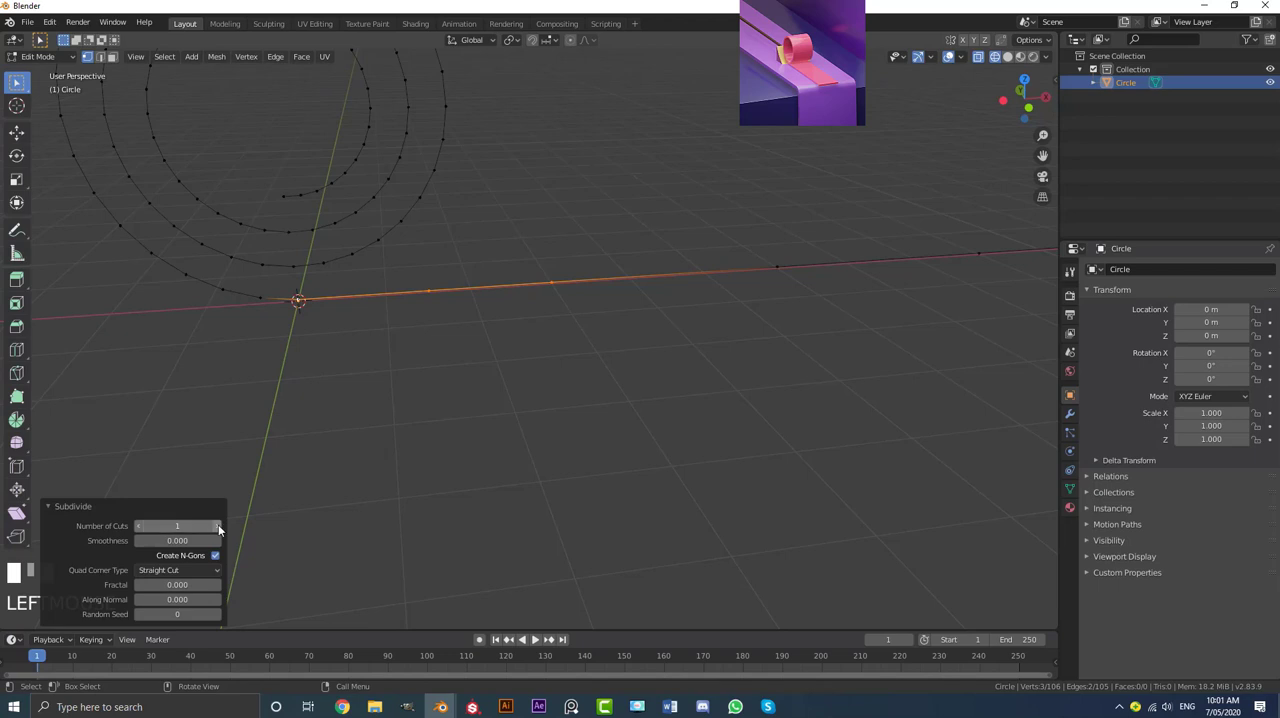
{"action": "left_click", "coordinate": [218, 525]}
Step: Switch the viewport to solid shading, then return to Object Mode with the whole spiral and tail selected
{"action": "key", "text": "z"}
{"action": "left_click", "coordinate": [453, 337]}
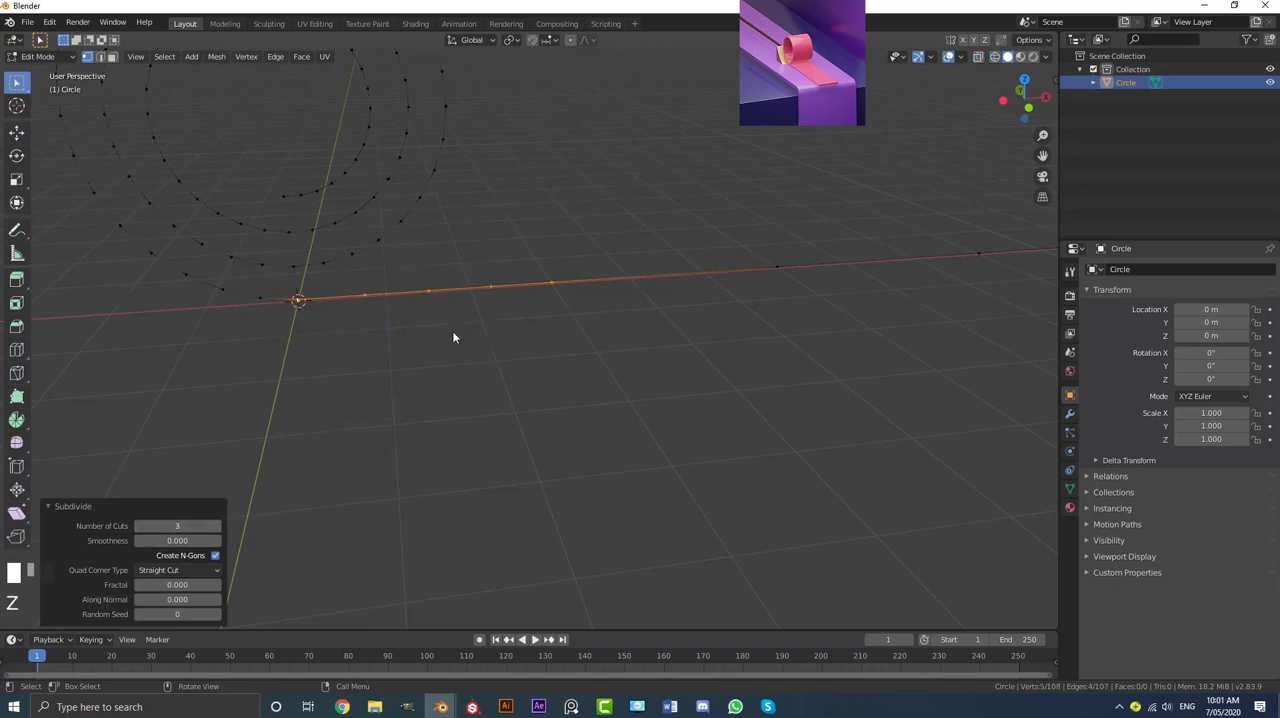
{"action": "middle_click_drag", "start_coordinate": [453, 337], "coordinate": [523, 360]}
{"action": "scroll", "coordinate": [523, 360], "scroll_direction": "down", "scroll_amount": 4}
{"action": "key", "text": "a"}
{"action": "scroll", "coordinate": [676, 378], "scroll_direction": "down", "scroll_amount": 4}
{"action": "middle_click_drag", "start_coordinate": [676, 378], "coordinate": [481, 388], "text": "shift"}
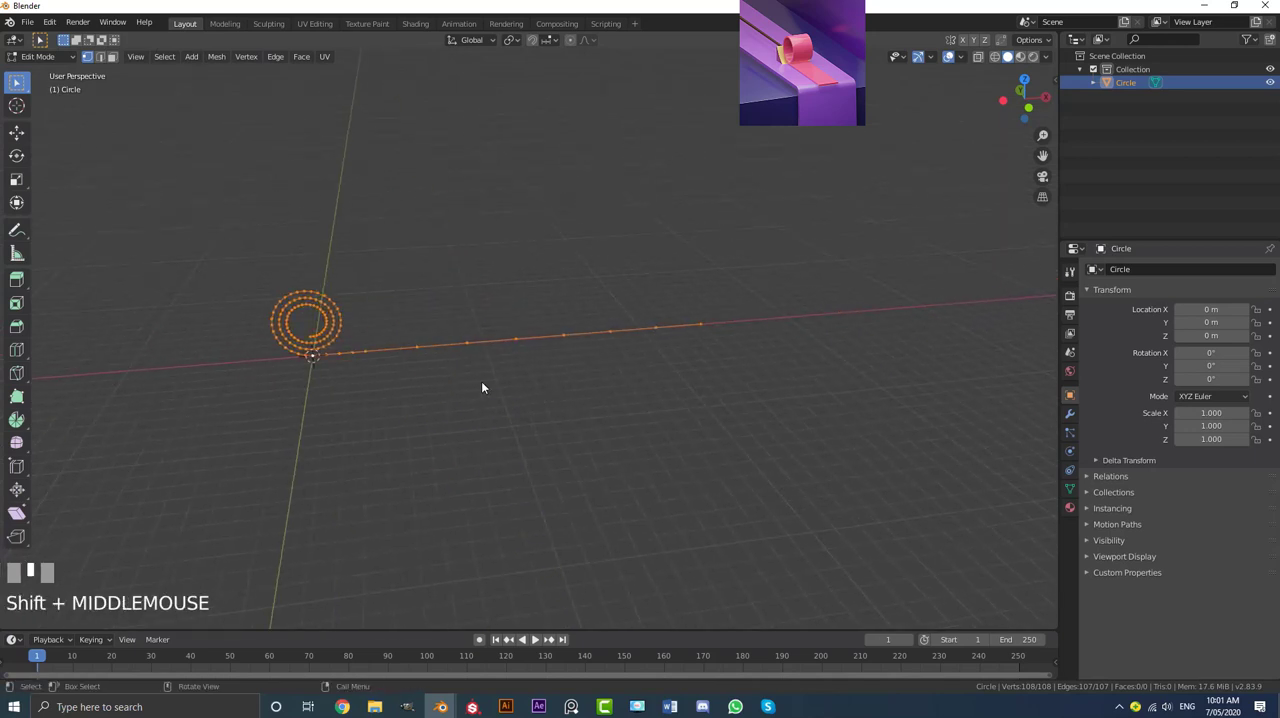
{"action": "right_click", "coordinate": [515, 351]}
{"action": "middle_click_drag", "start_coordinate": [515, 352], "coordinate": [431, 354], "text": "shift"}
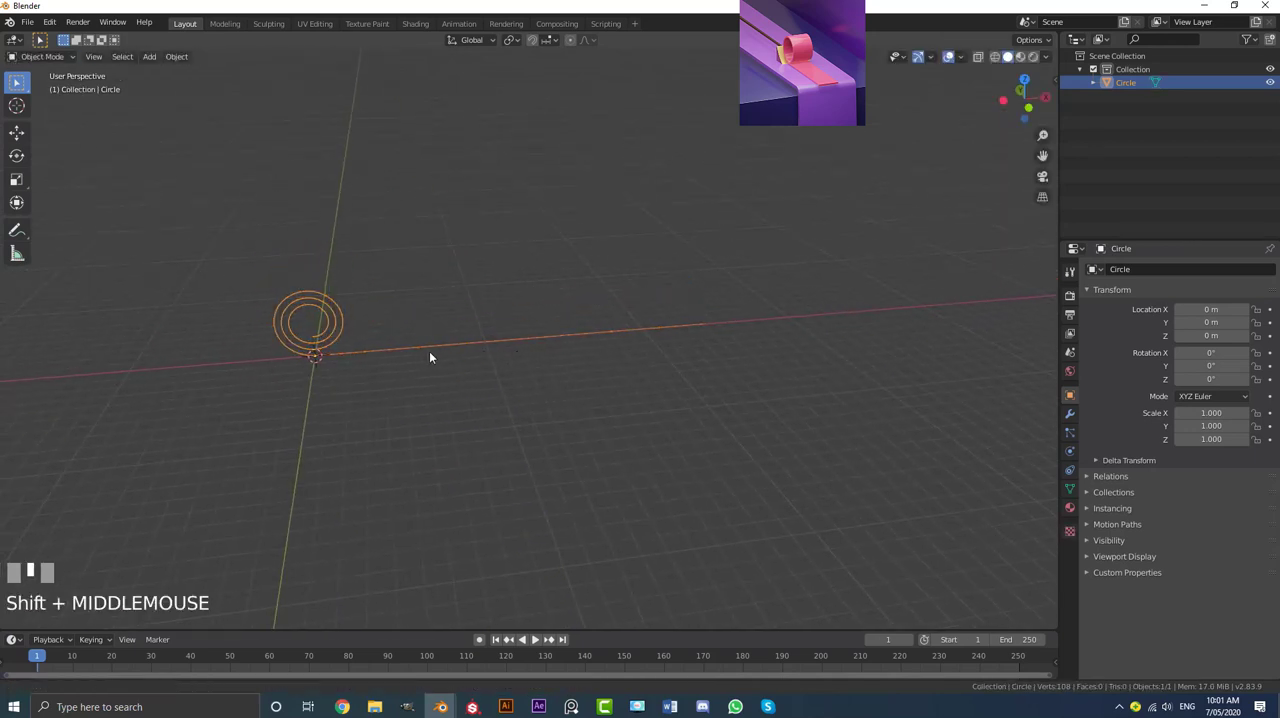
Step: Add a Subdivision Surface modifier to the spiral and apply it
{"action": "scroll", "coordinate": [488, 354], "scroll_direction": "up", "scroll_amount": 2}
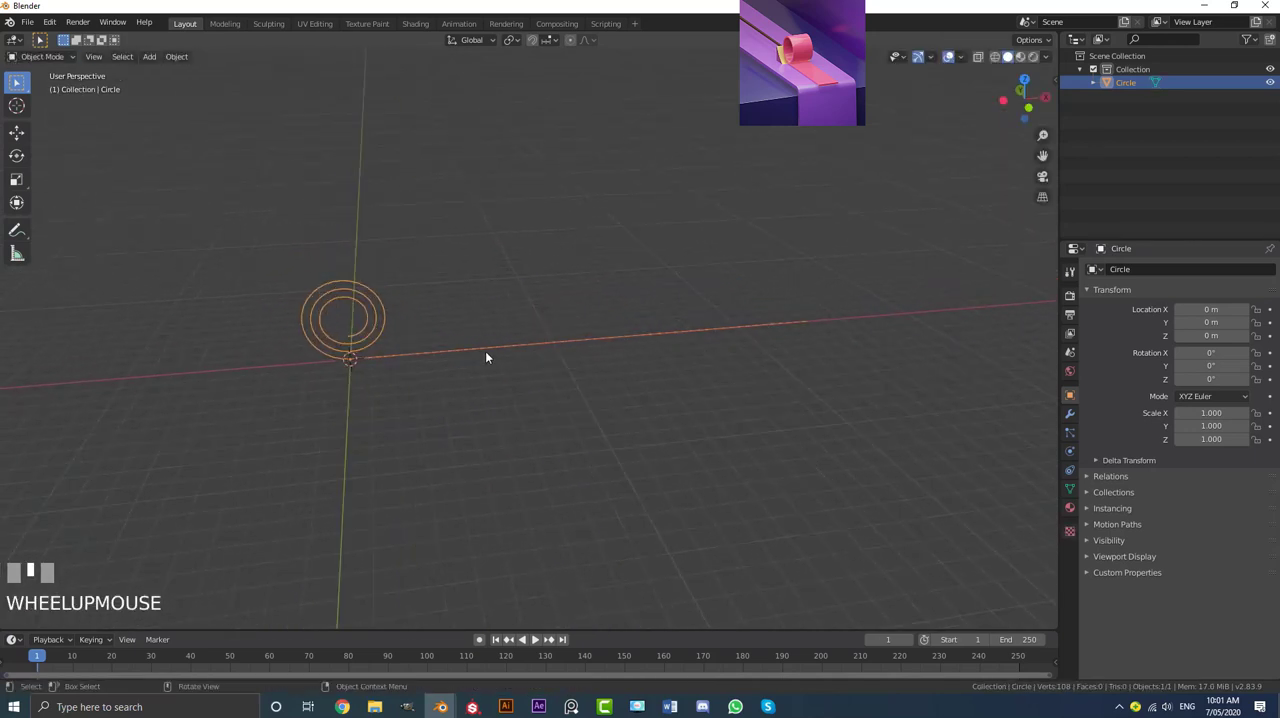
{"action": "left_click", "coordinate": [1069, 413]}
{"action": "left_click", "coordinate": [1120, 269]}
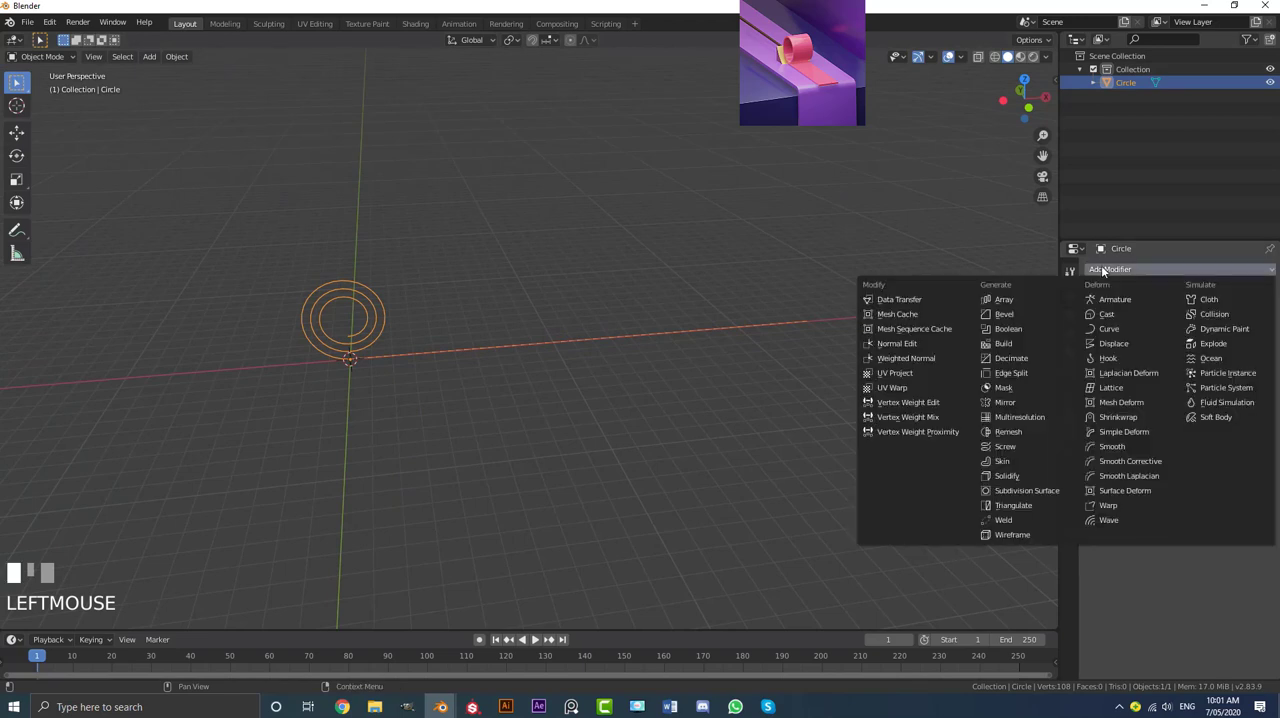
{"action": "left_click", "coordinate": [1027, 490]}
{"action": "middle_click_drag", "start_coordinate": [414, 370], "coordinate": [478, 360]}
{"action": "scroll", "coordinate": [478, 360], "scroll_direction": "up", "scroll_amount": 2}
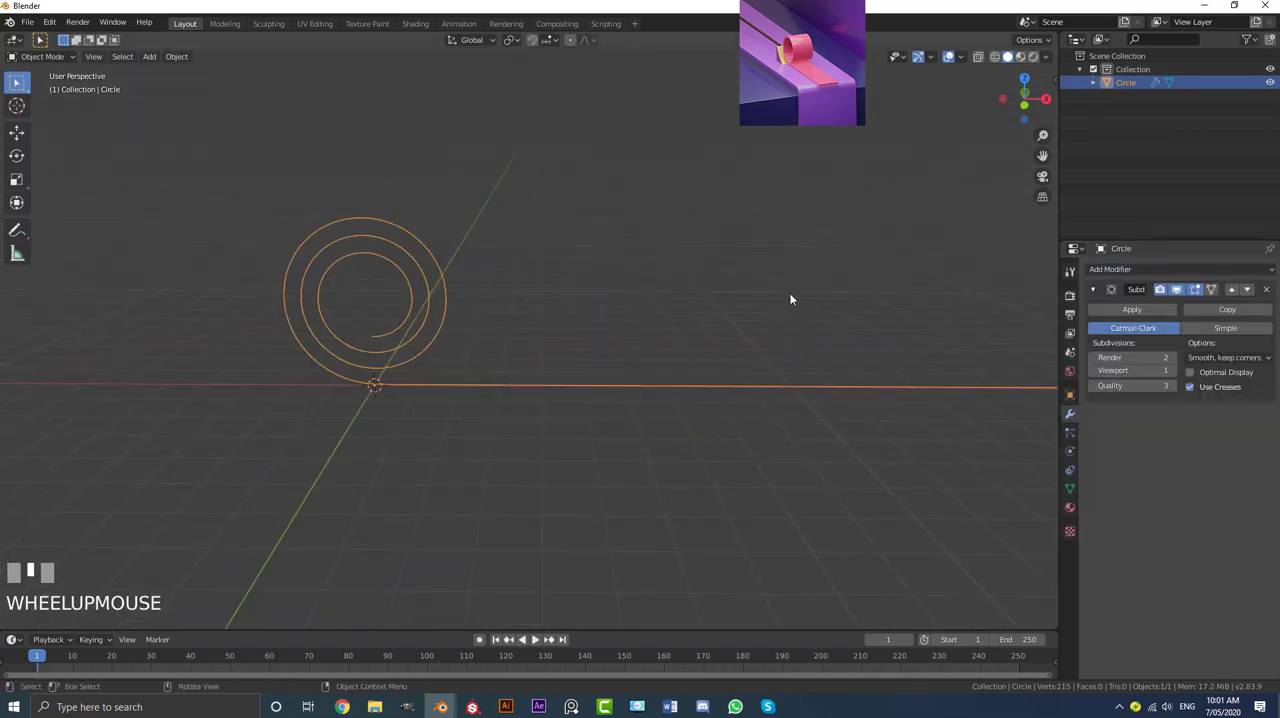
{"action": "left_click", "coordinate": [1128, 312]}
Step: Convert the spiral mesh to a curve using Convert to with the Curve from Mesh/Text option
{"action": "middle_click_drag", "start_coordinate": [680, 300], "coordinate": [439, 295]}
{"action": "key", "text": "F3"}
{"action": "type", "text": "Screw"}
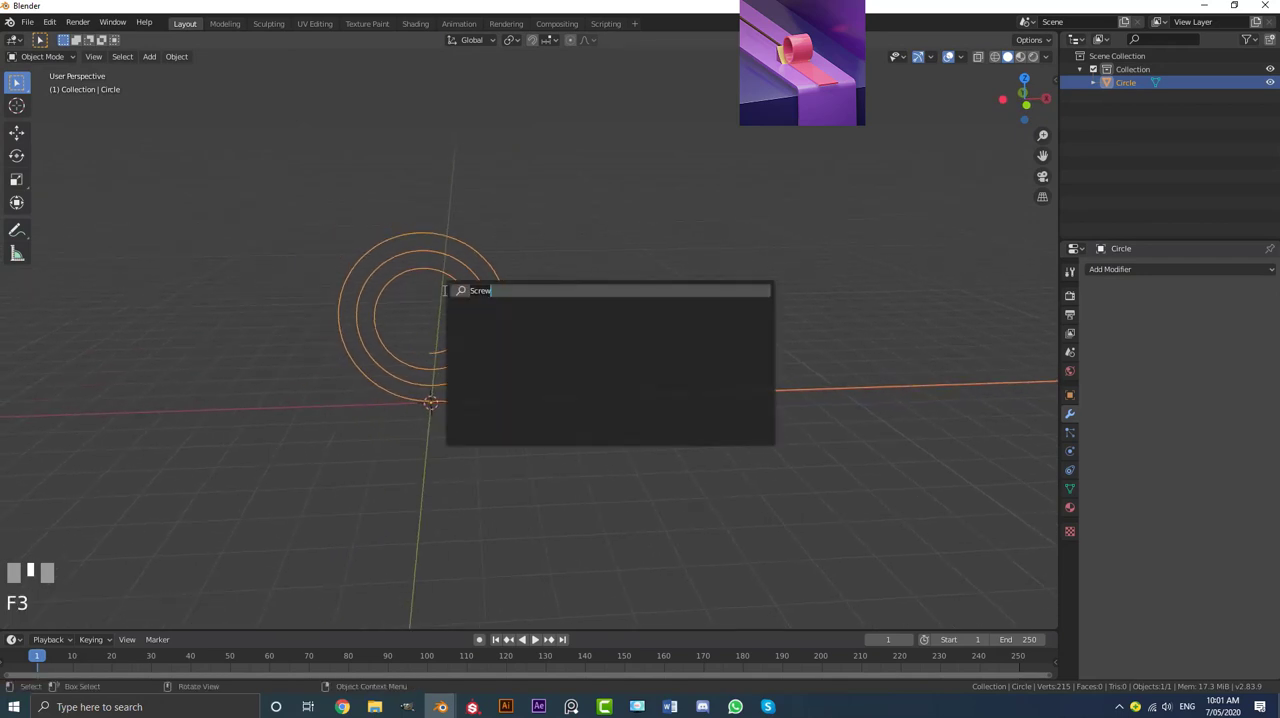
{"action": "key", "text": "BackSpace"}
{"action": "key", "text": "BackSpace"}
{"action": "key", "text": "BackSpace"}
{"action": "key", "text": "BackSpace"}
{"action": "key", "text": "BackSpace"}
{"action": "type", "text": "conv"}
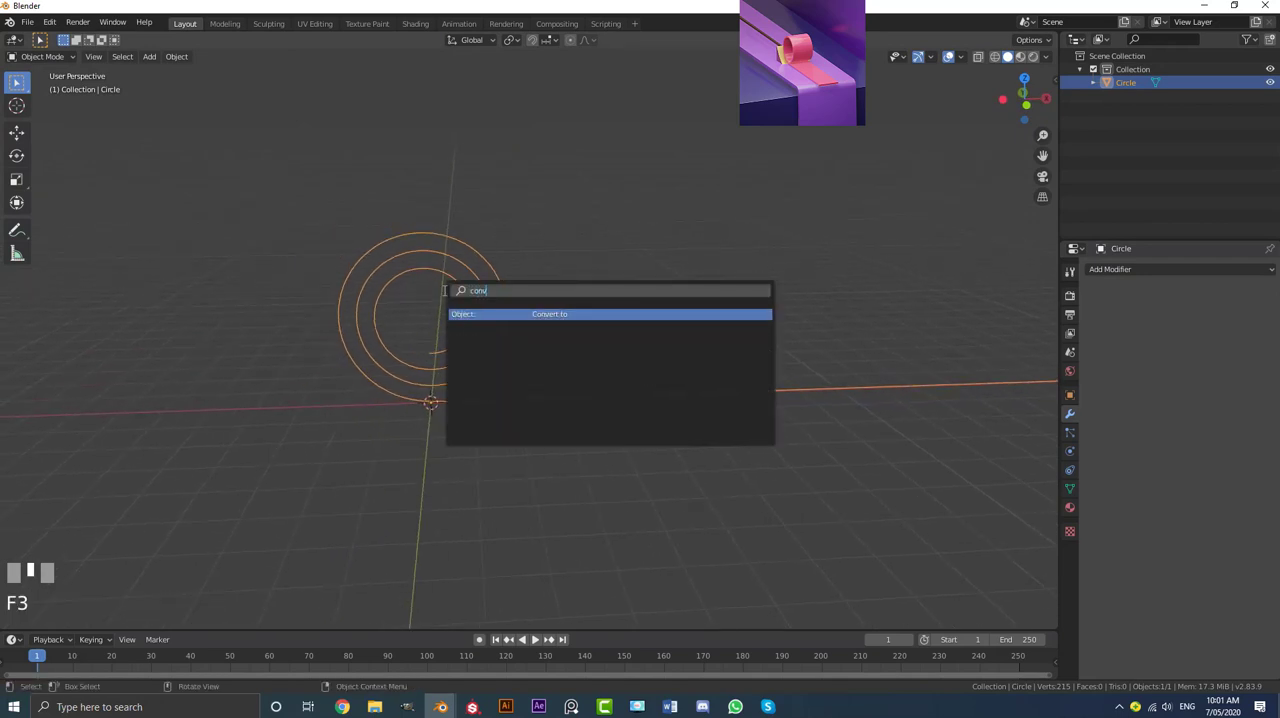
{"action": "left_click", "coordinate": [533, 314]}
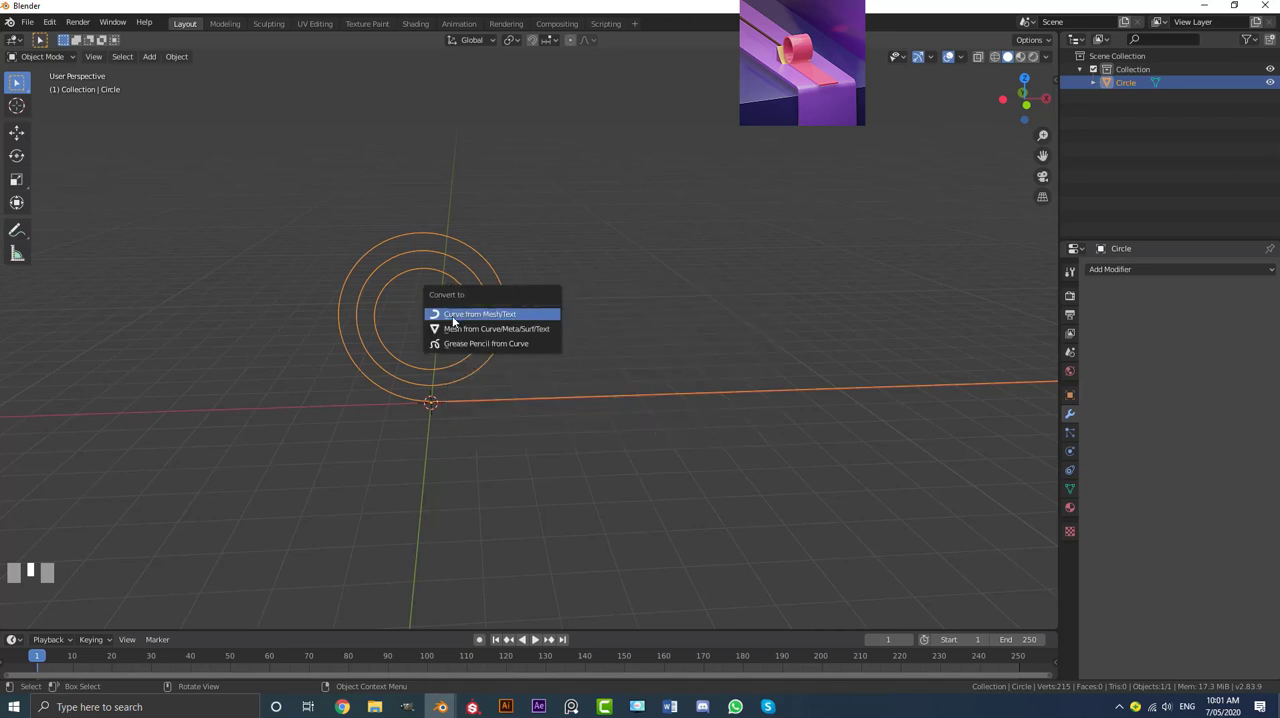
{"action": "left_click", "coordinate": [484, 316]}
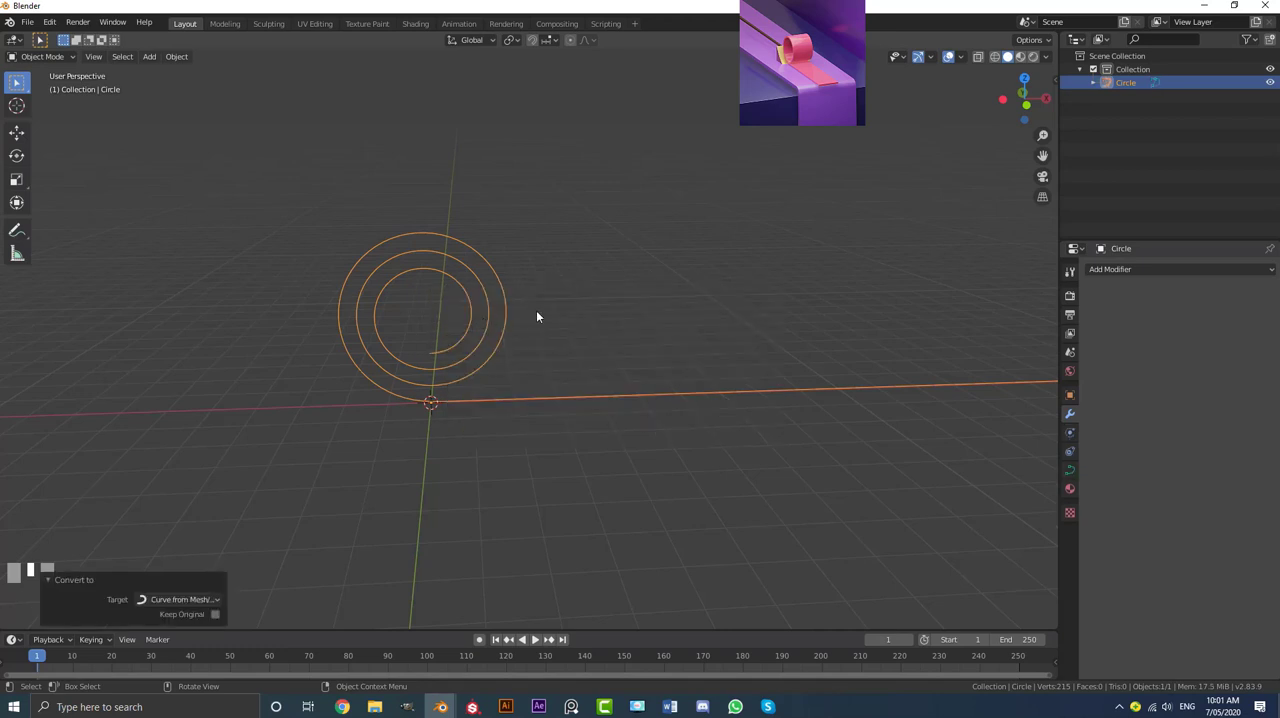
Step: Examine the converted curve's control points along the spiral and tail in Edit Mode, then return to Object Mode
{"action": "scroll", "coordinate": [489, 321], "scroll_direction": "down", "scroll_amount": 2}
{"action": "key", "text": "Tab"}
{"action": "scroll", "coordinate": [484, 317], "scroll_direction": "up", "scroll_amount": 3}
{"action": "key", "text": "alt+a"}
{"action": "middle_click_drag", "start_coordinate": [484, 316], "coordinate": [543, 418]}
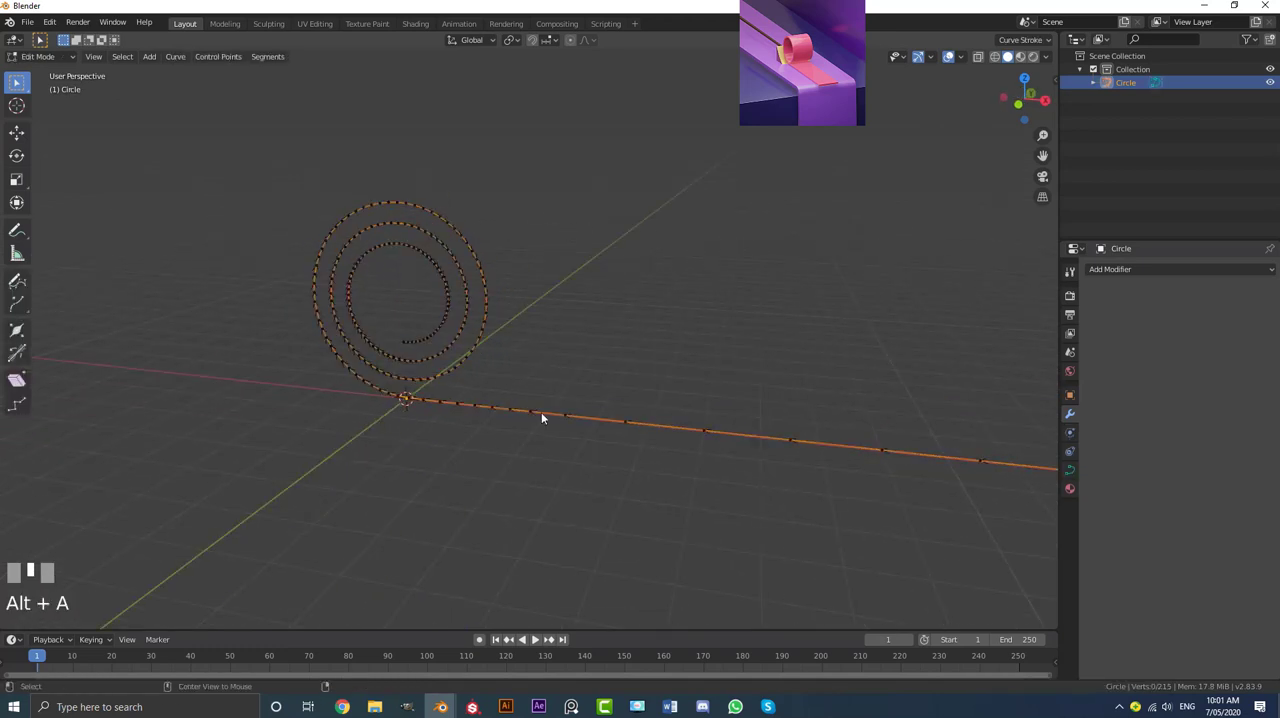
{"action": "middle_click_drag", "start_coordinate": [311, 373], "coordinate": [400, 366]}
{"action": "scroll", "coordinate": [355, 324], "scroll_direction": "up", "scroll_amount": 2}
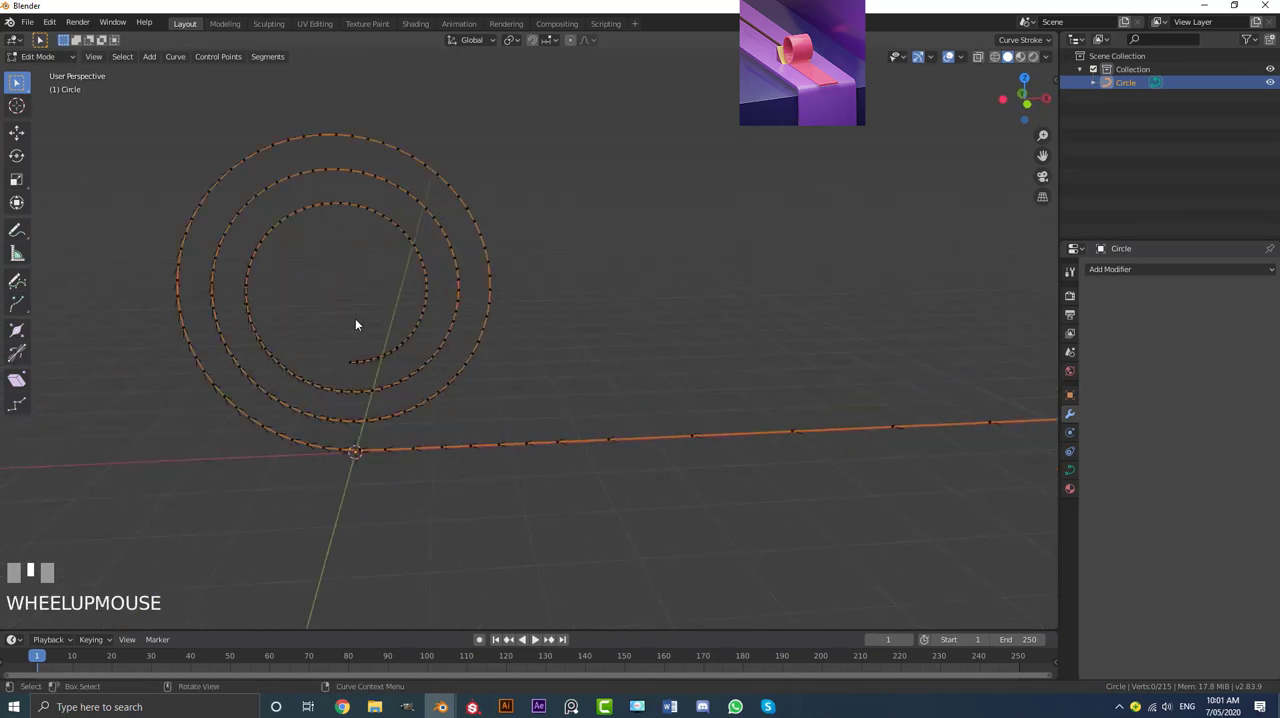
{"action": "key", "text": "Tab"}
{"action": "scroll", "coordinate": [480, 355], "scroll_direction": "down", "scroll_amount": 3}
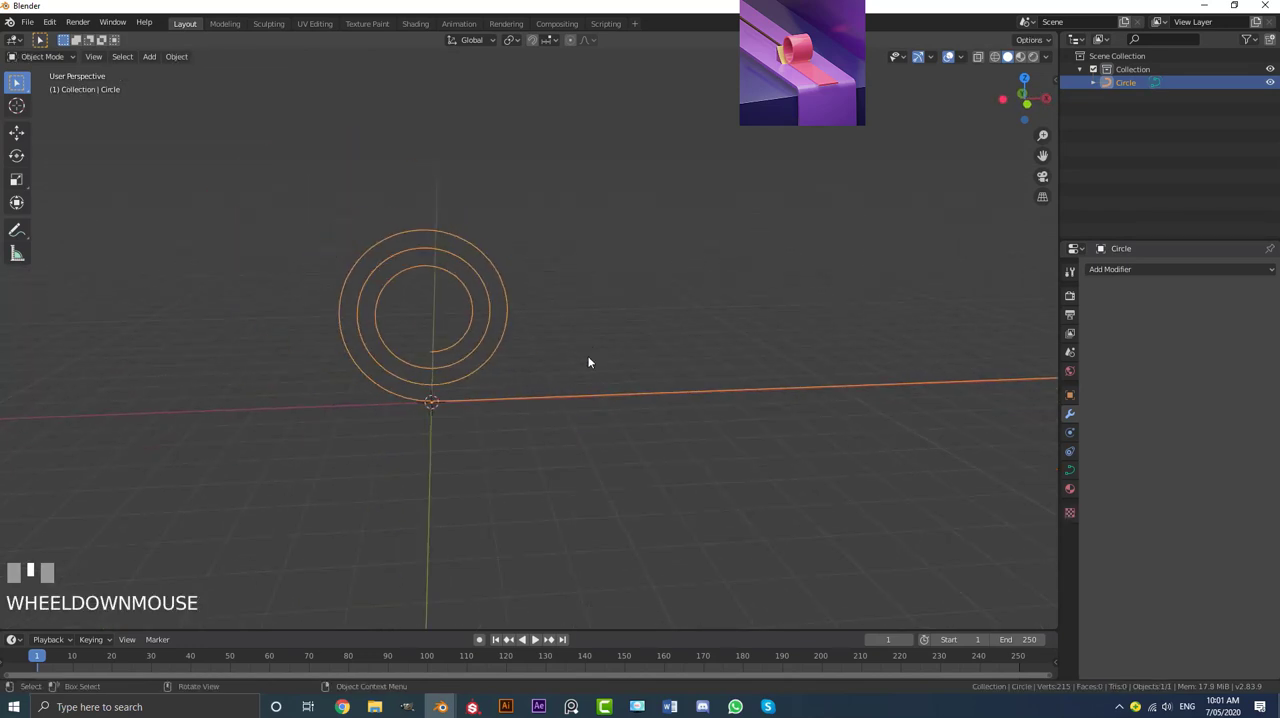
Step: Deselect the curve and add a 2 m mesh plane at the origin
{"action": "scroll", "coordinate": [700, 352], "scroll_direction": "down", "scroll_amount": 2}
{"action": "middle_click_drag", "start_coordinate": [689, 346], "coordinate": [612, 344], "text": "shift"}
{"action": "key", "text": "alt+a"}
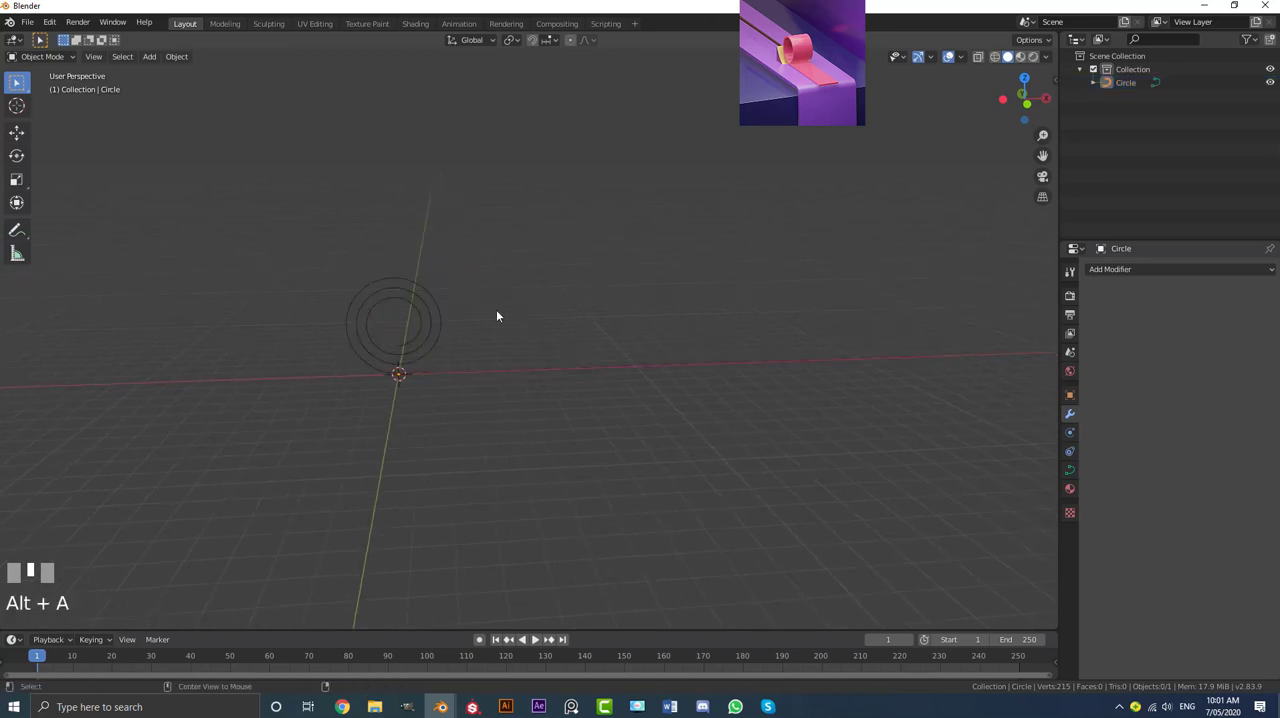
{"action": "key", "text": "shift+a"}
{"action": "mouse_move", "coordinate": [456, 316]}
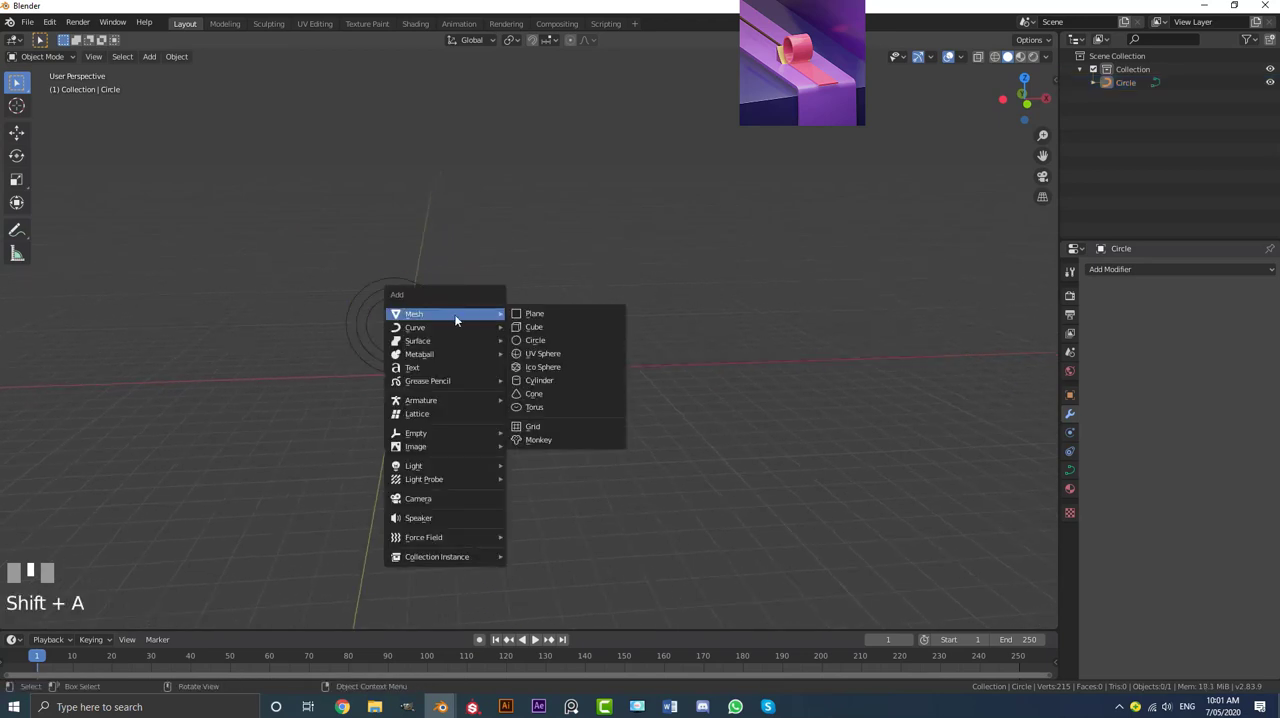
{"action": "left_click", "coordinate": [545, 318]}
{"action": "middle_click_drag", "start_coordinate": [546, 317], "coordinate": [451, 354]}
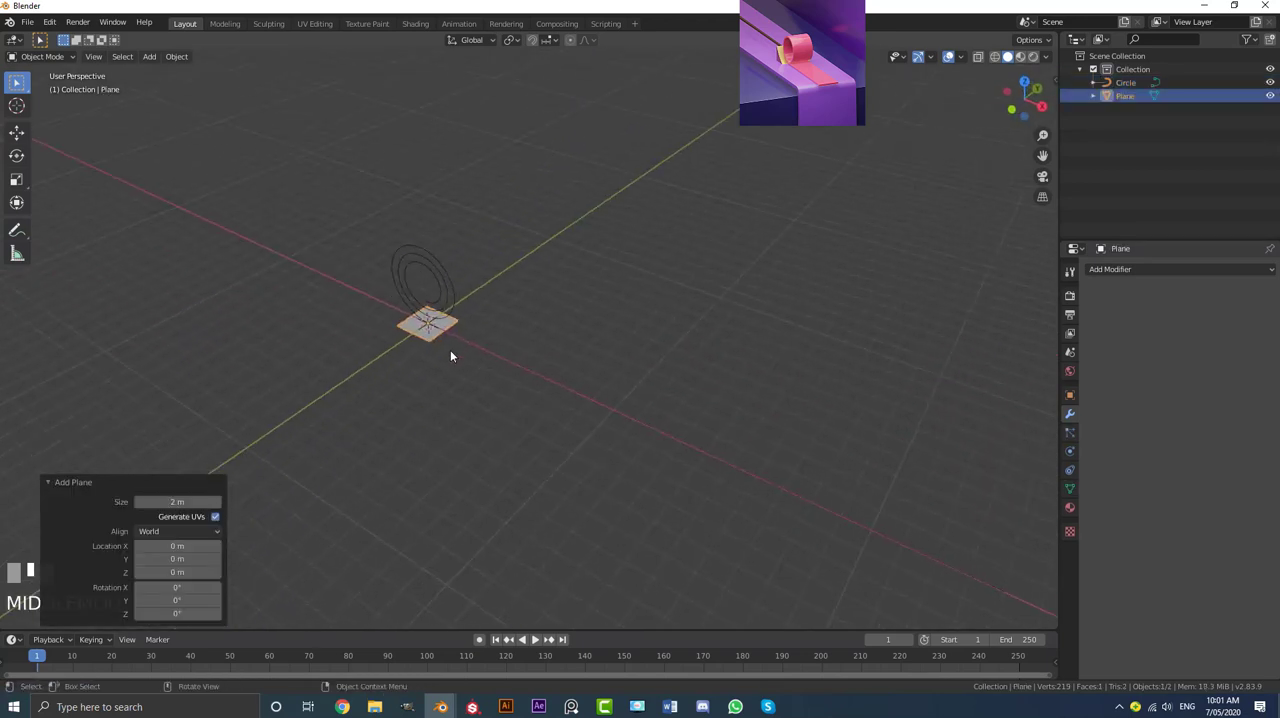
{"action": "scroll", "coordinate": [668, 375], "scroll_direction": "up", "scroll_amount": 2}
Step: Add an Array modifier to the plane with a fixed count of 12 along X
{"action": "left_click", "coordinate": [1145, 268]}
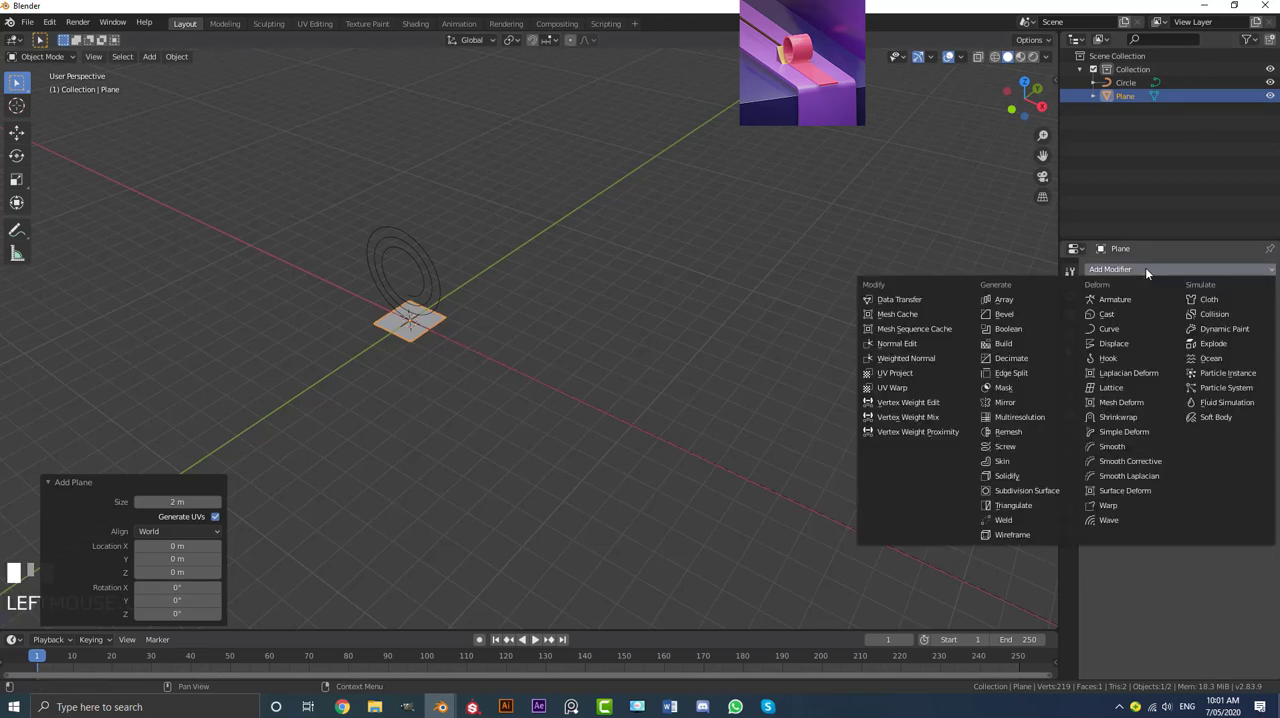
{"action": "left_click", "coordinate": [1024, 298]}
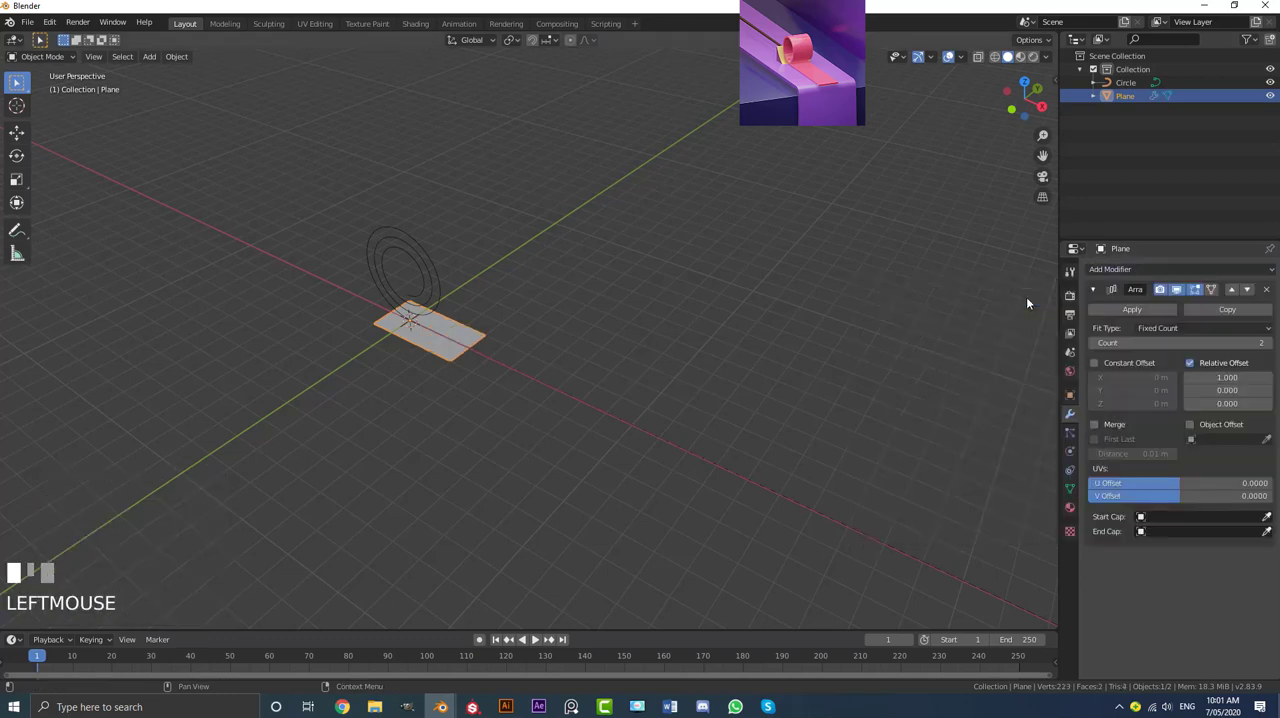
{"action": "left_click", "coordinate": [1171, 343]}
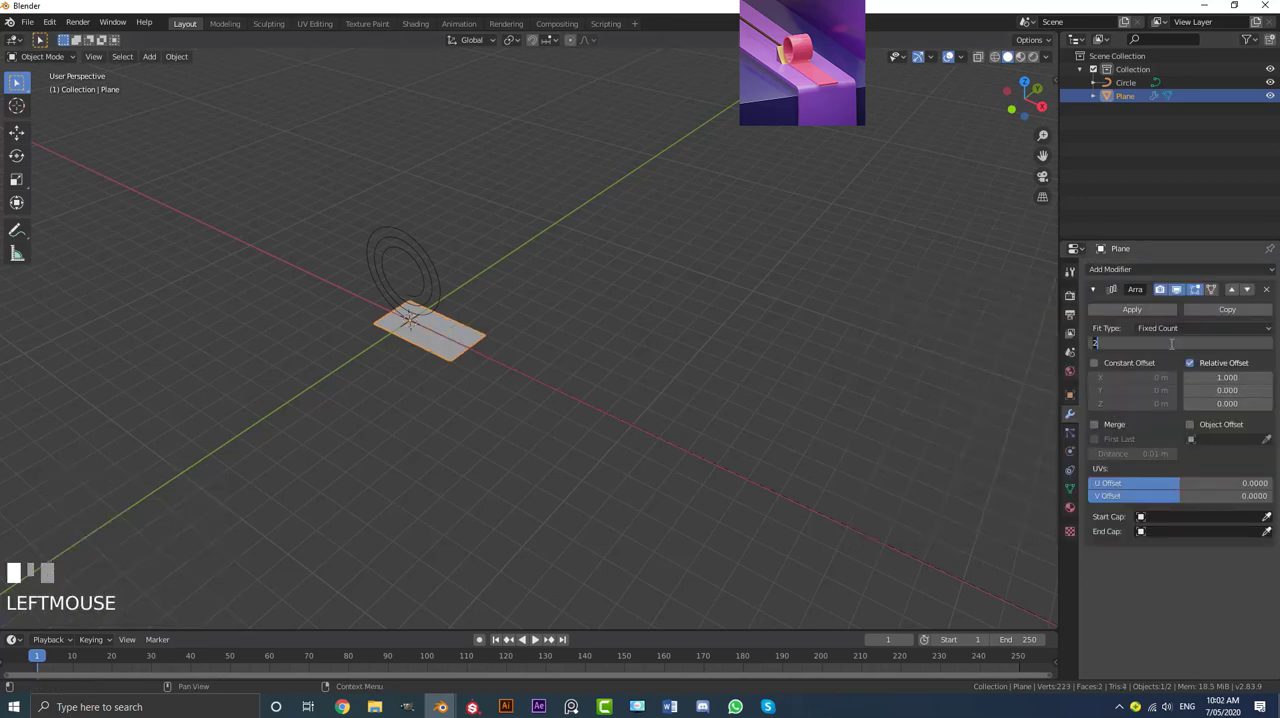
{"action": "type", "text": "12"}
{"action": "key", "text": "Return"}
{"action": "mouse_move", "coordinate": [680, 368]}
{"action": "middle_mouse_down"}
{"action": "mouse_move", "coordinate": [656, 376]}
{"action": "mouse_move", "coordinate": [679, 382]}
{"action": "middle_mouse_up"}
{"action": "scroll", "coordinate": [679, 382], "scroll_direction": "up", "scroll_amount": 2}
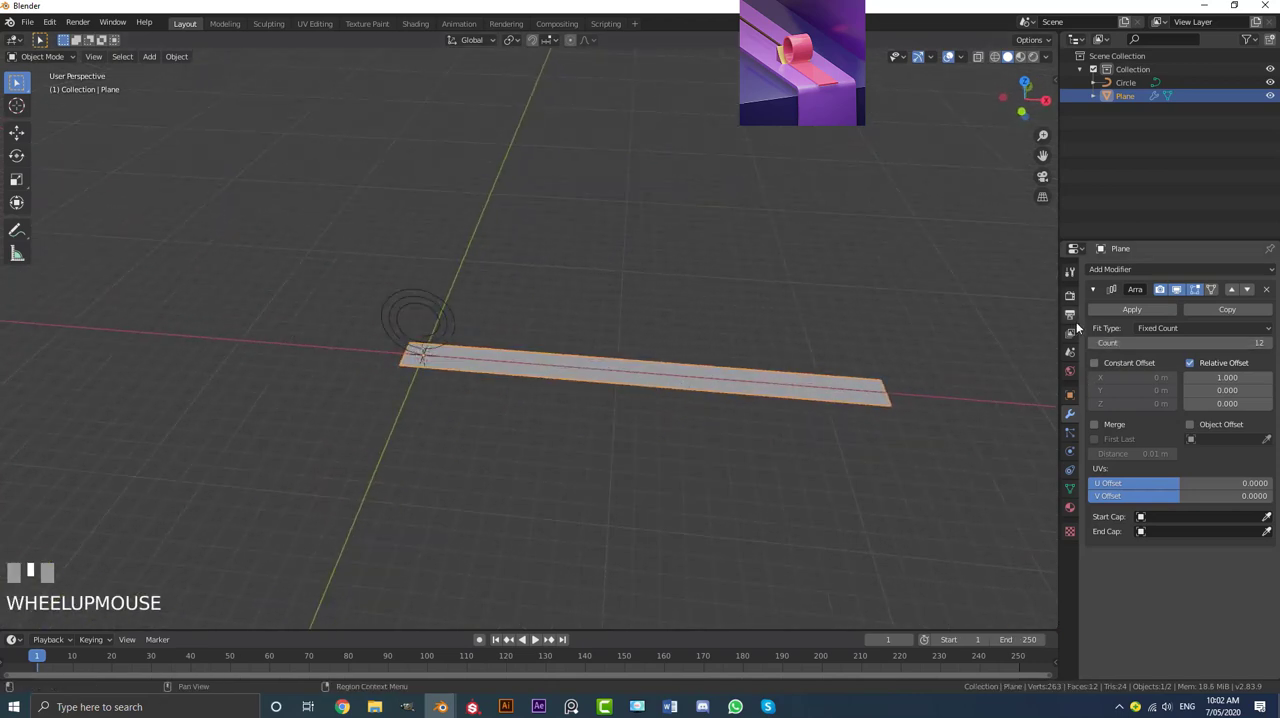
Step: Enable Merge on the plane's Array modifier and apply the modifier
{"action": "left_click", "coordinate": [1094, 424]}
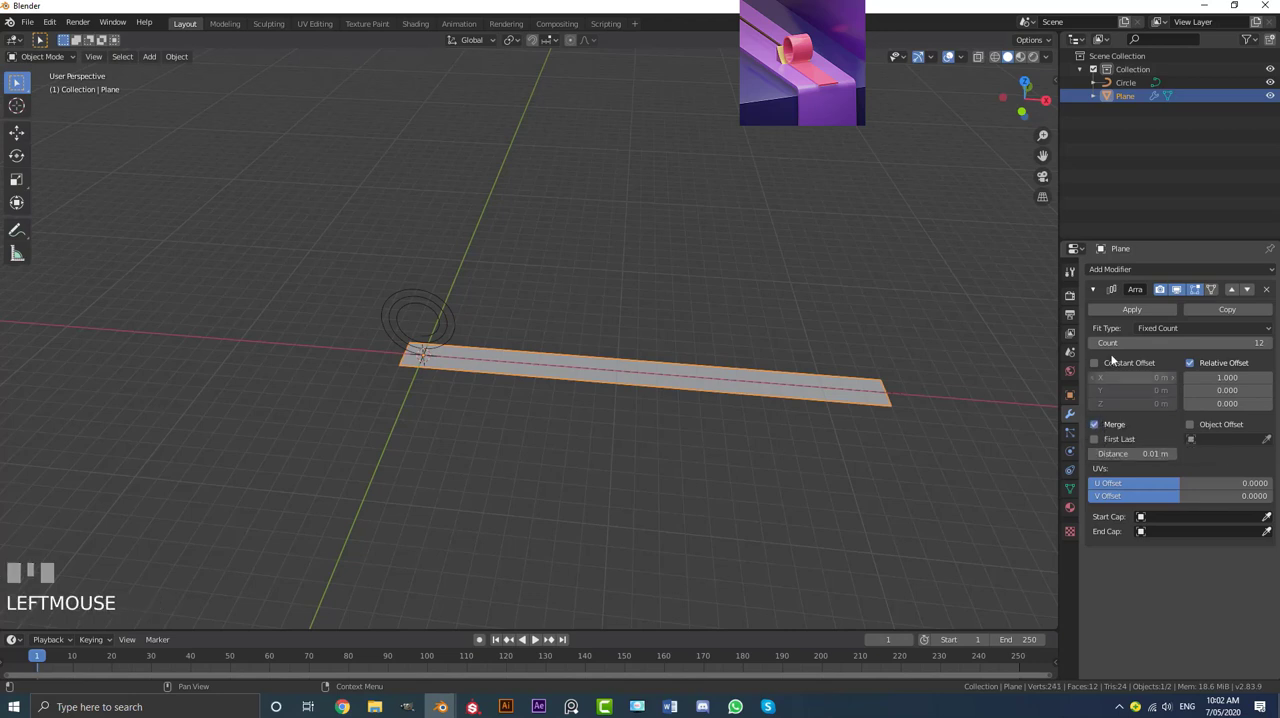
{"action": "left_click", "coordinate": [1131, 309]}
{"action": "middle_click_drag", "start_coordinate": [533, 416], "coordinate": [540, 414]}
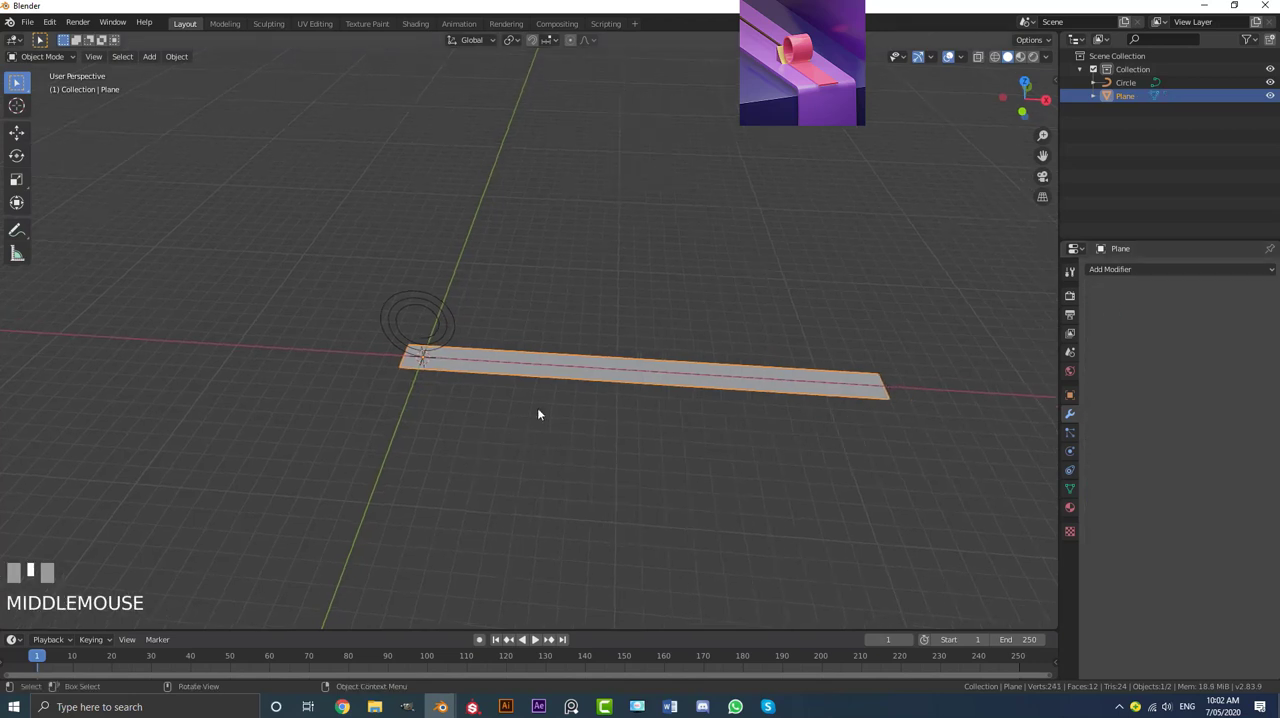
Step: Subdivide the whole strip with 5 cuts in Edit Mode and return to Object Mode
{"action": "key", "text": "Tab"}
{"action": "scroll", "coordinate": [613, 381], "scroll_direction": "up", "scroll_amount": 1}
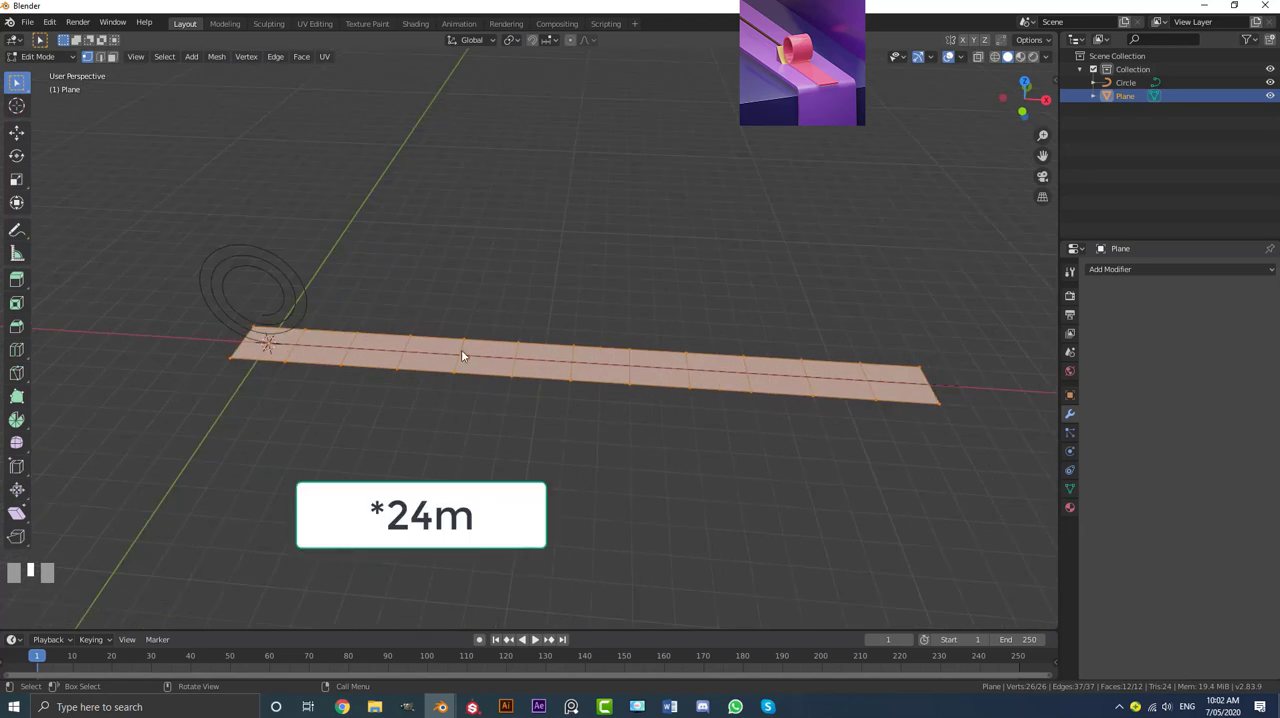
{"action": "right_click", "coordinate": [388, 347]}
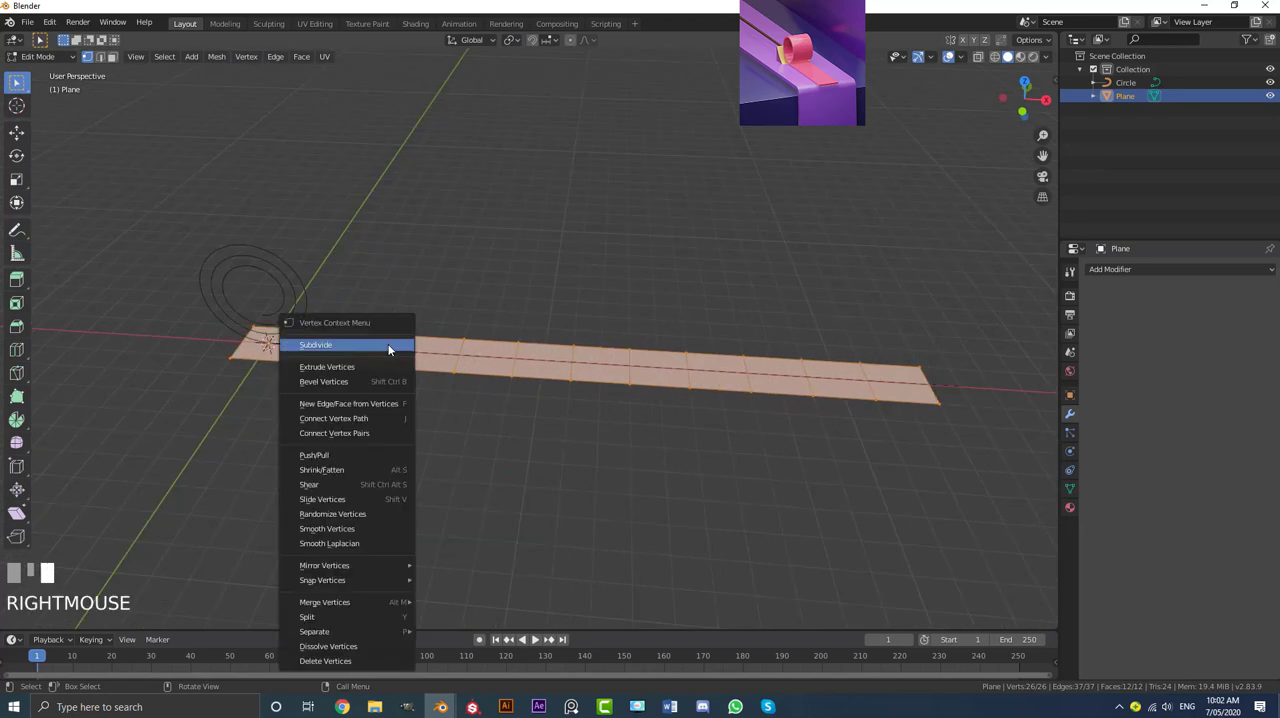
{"action": "left_click", "coordinate": [322, 347]}
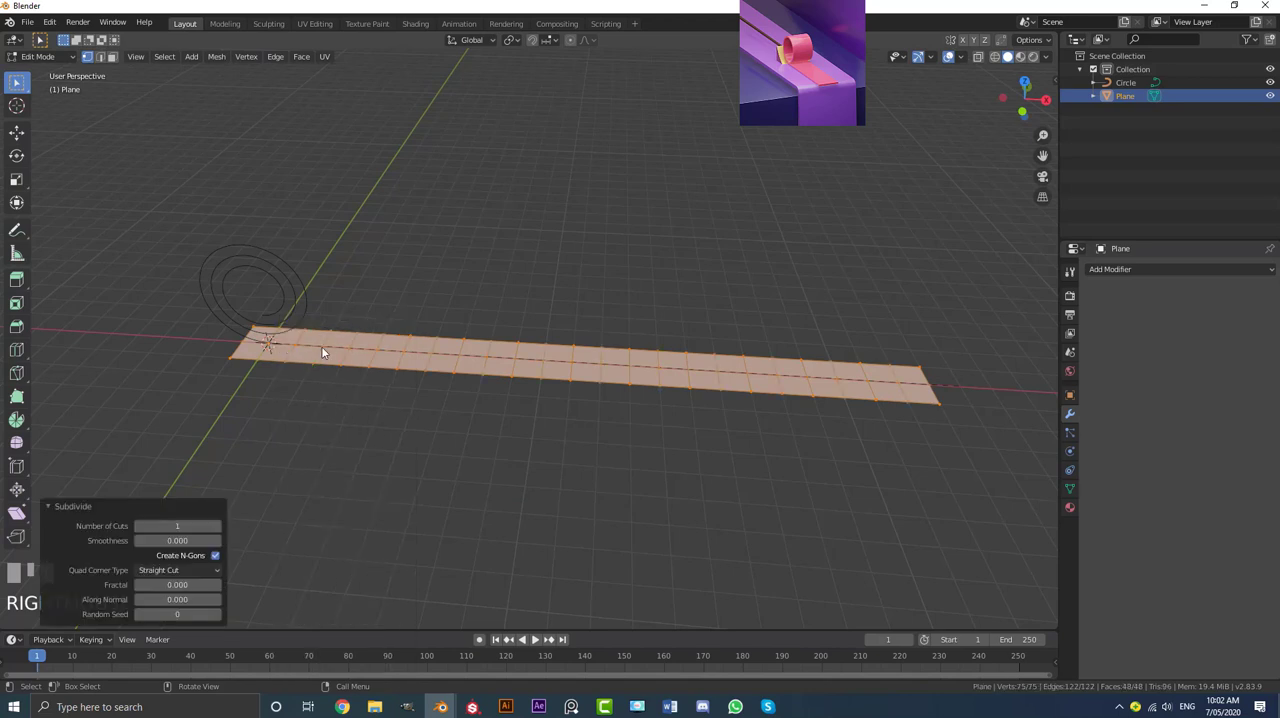
{"action": "left_click", "coordinate": [160, 526]}
{"action": "type", "text": "5"}
{"action": "key", "text": "Return"}
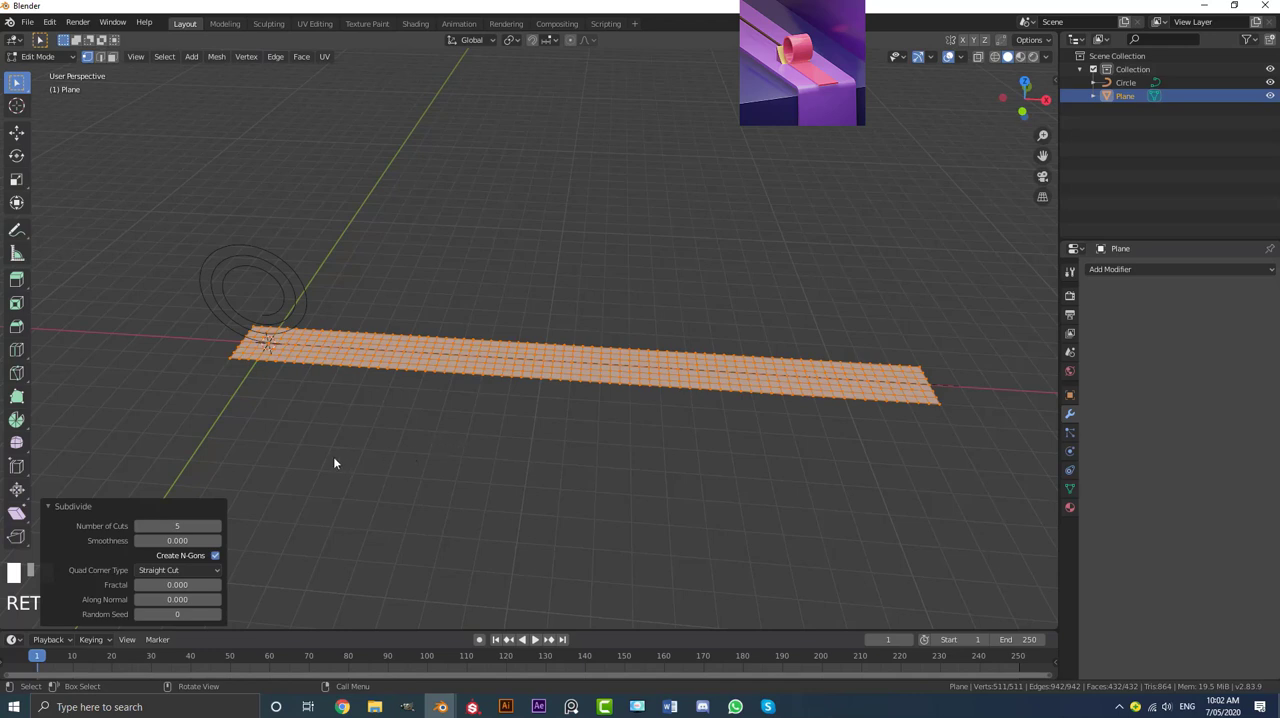
{"action": "left_click", "coordinate": [59, 507]}
{"action": "key", "text": "Tab"}
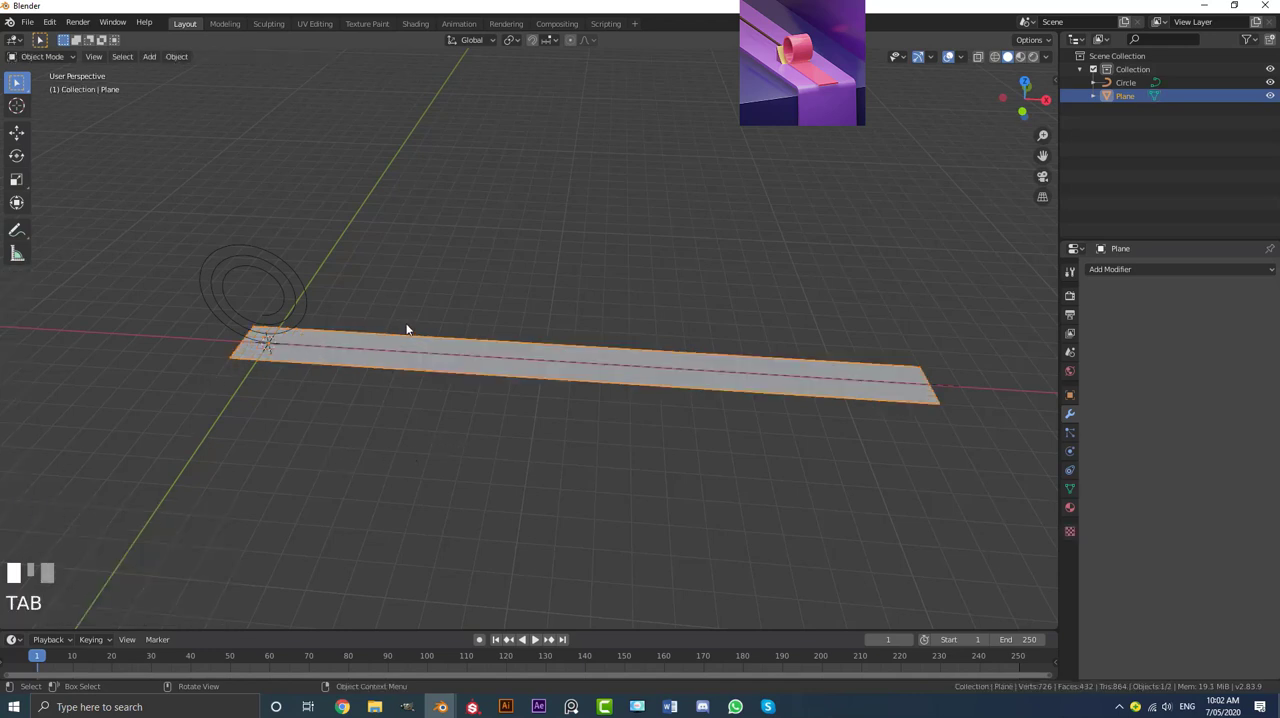
Step: Add a Curve modifier to the strip with the spiral curve Circle as its object and X as deformation axis
{"action": "middle_click_drag", "start_coordinate": [406, 329], "coordinate": [333, 344], "text": "shift"}
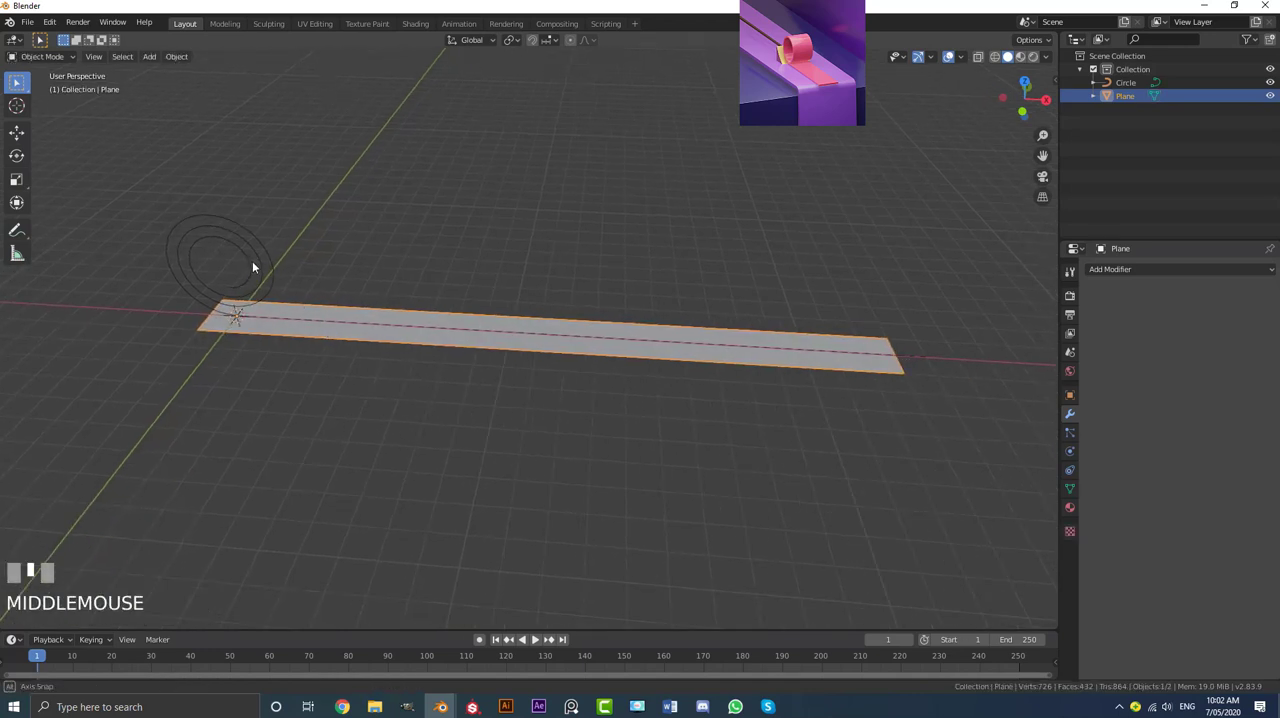
{"action": "middle_click_drag", "start_coordinate": [252, 261], "coordinate": [290, 275]}
{"action": "left_click", "coordinate": [1126, 270]}
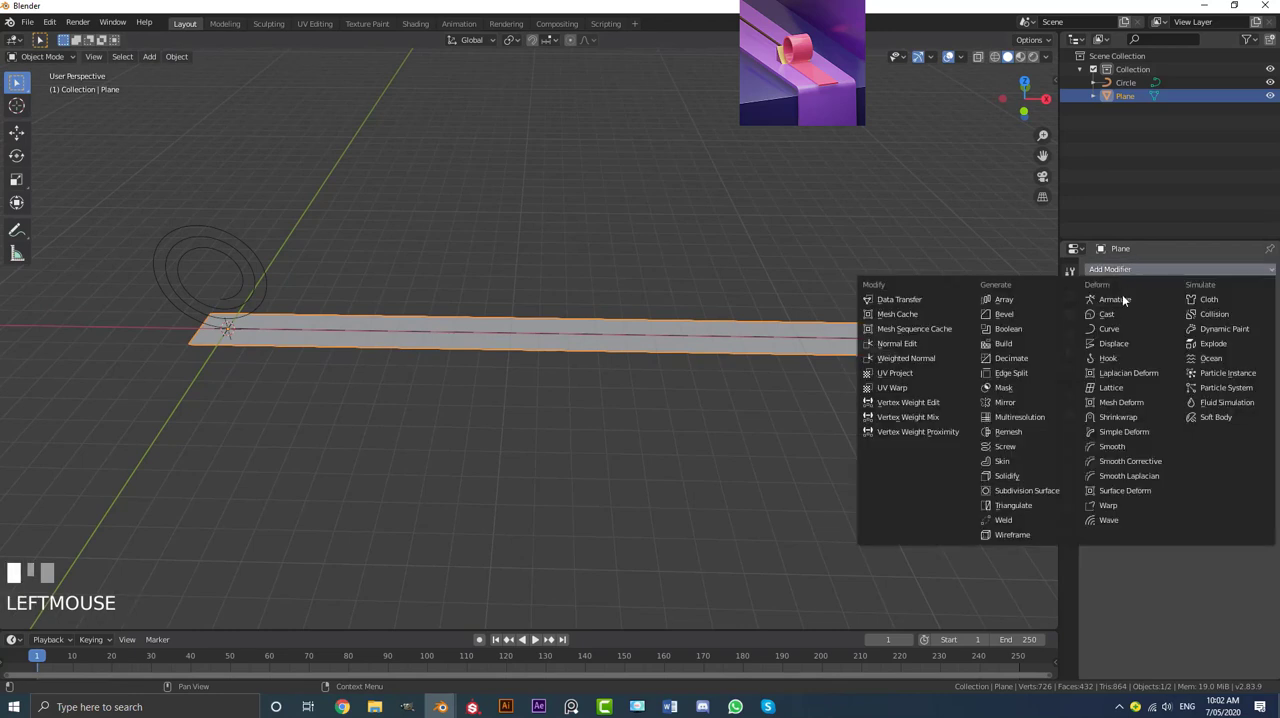
{"action": "left_click", "coordinate": [1115, 331]}
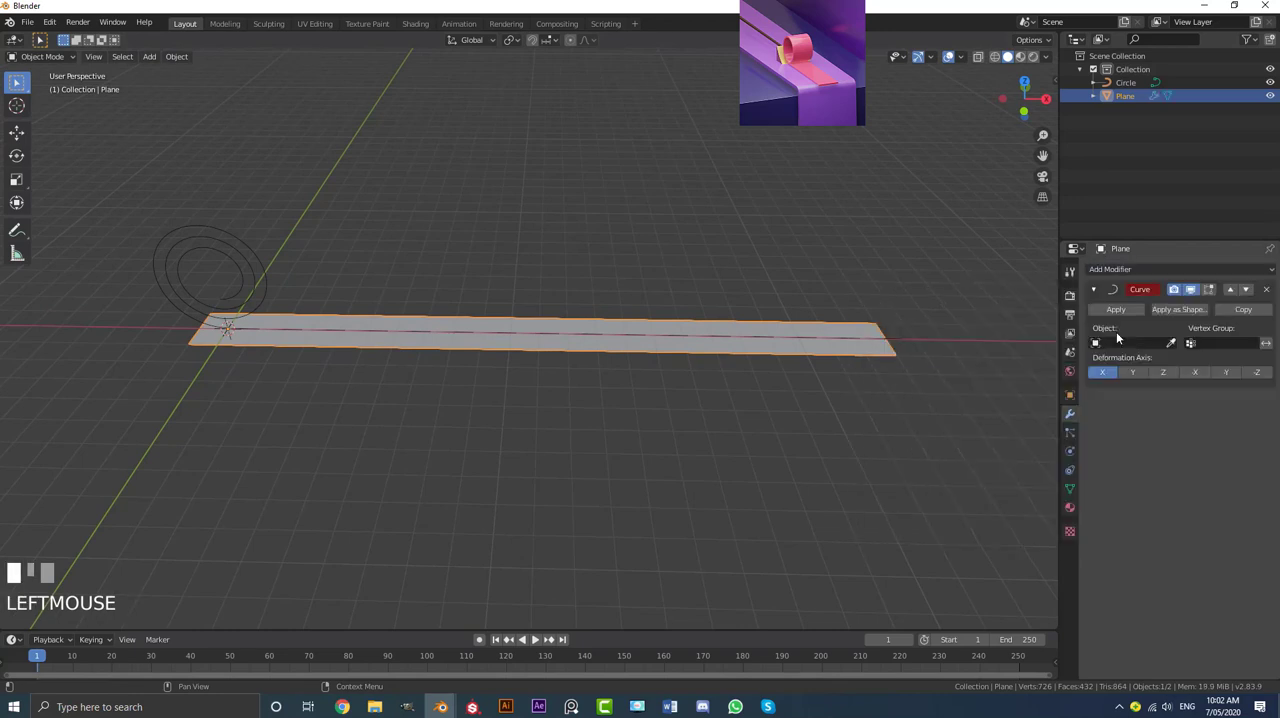
{"action": "left_click", "coordinate": [1170, 343]}
{"action": "left_click", "coordinate": [221, 244]}
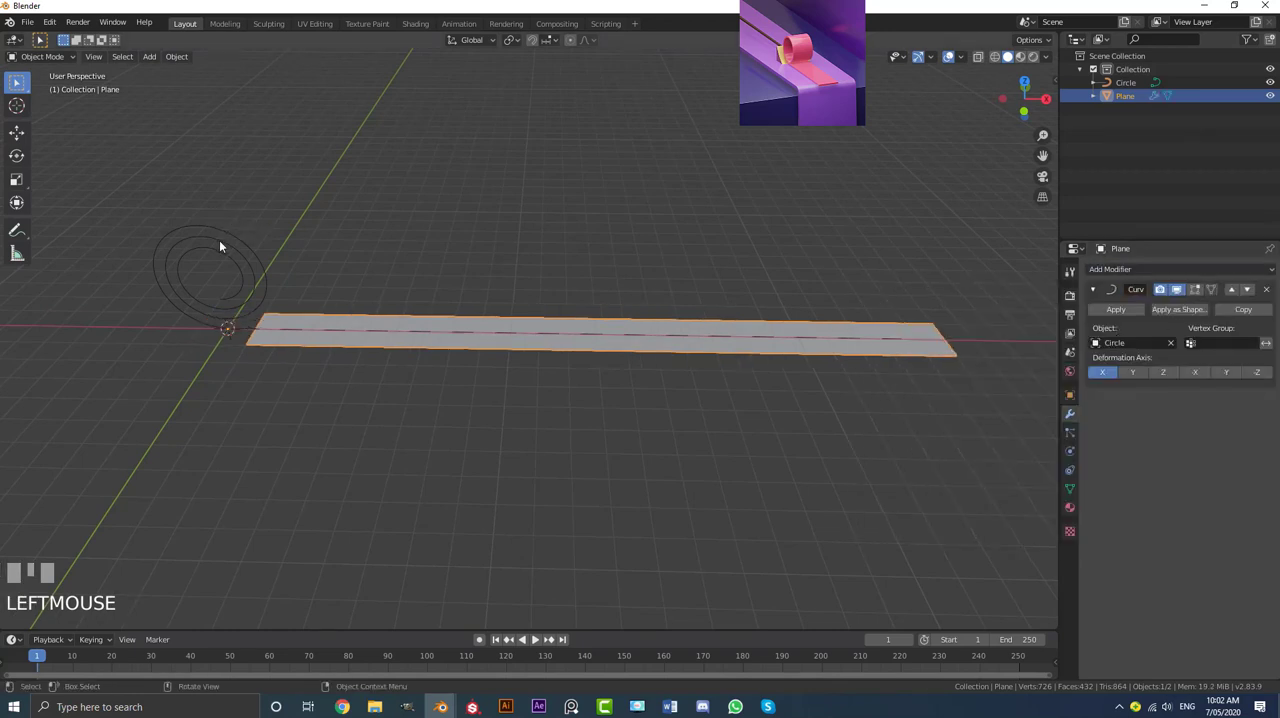
Step: Try moving the spiral curve along the X axis to test how the strip deforms
{"action": "left_click", "coordinate": [243, 250]}
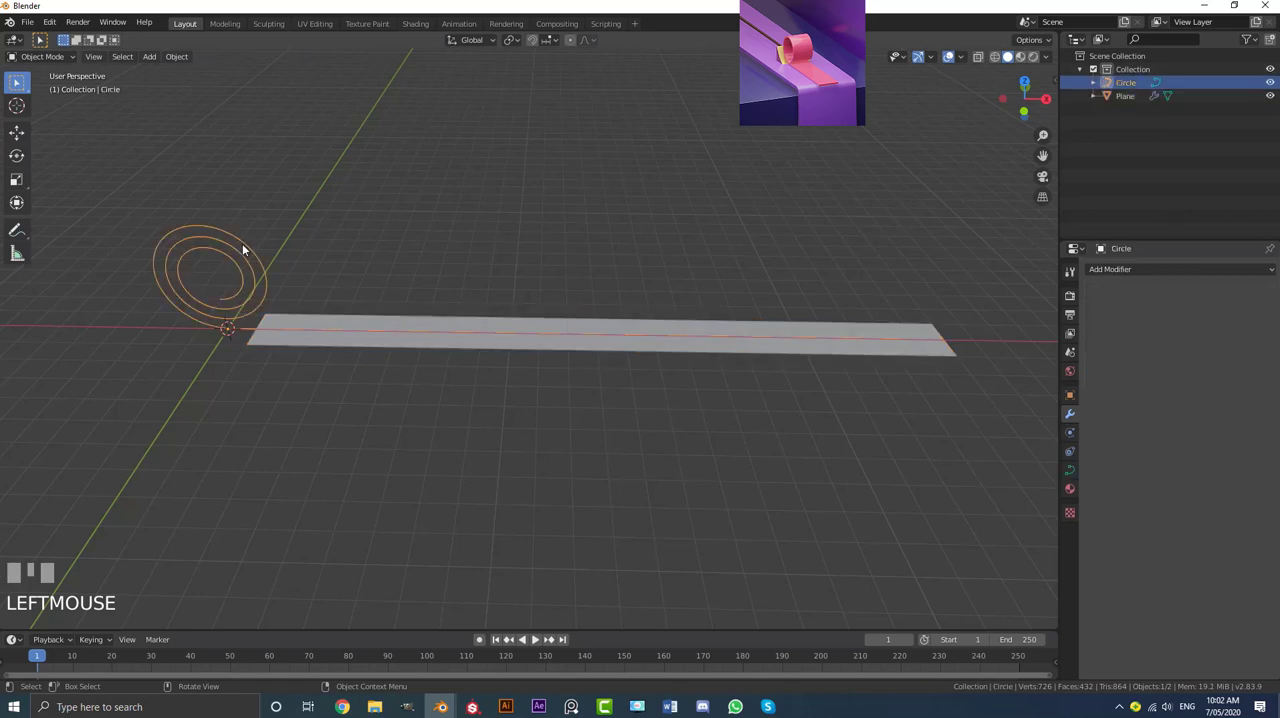
{"action": "key", "text": "g"}
{"action": "key", "text": "x"}
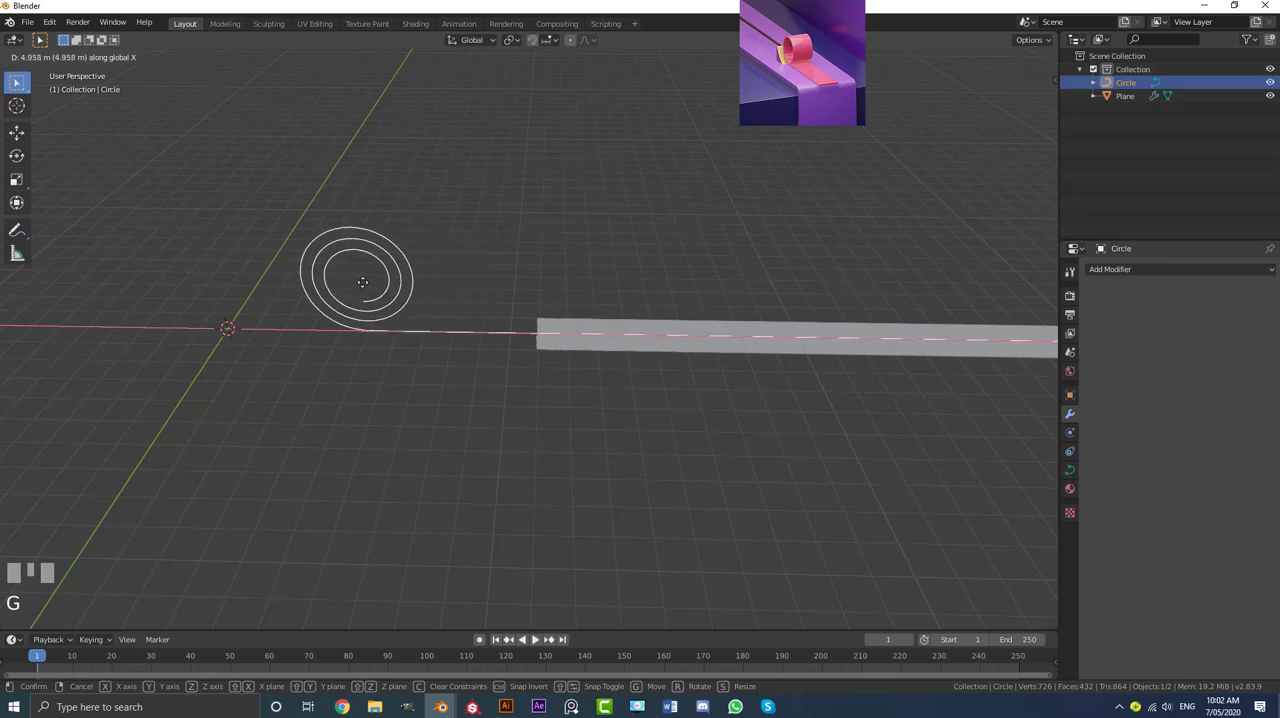
{"action": "right_click", "coordinate": [289, 286]}
{"action": "middle_click_drag", "start_coordinate": [372, 297], "coordinate": [416, 244], "text": "shift"}
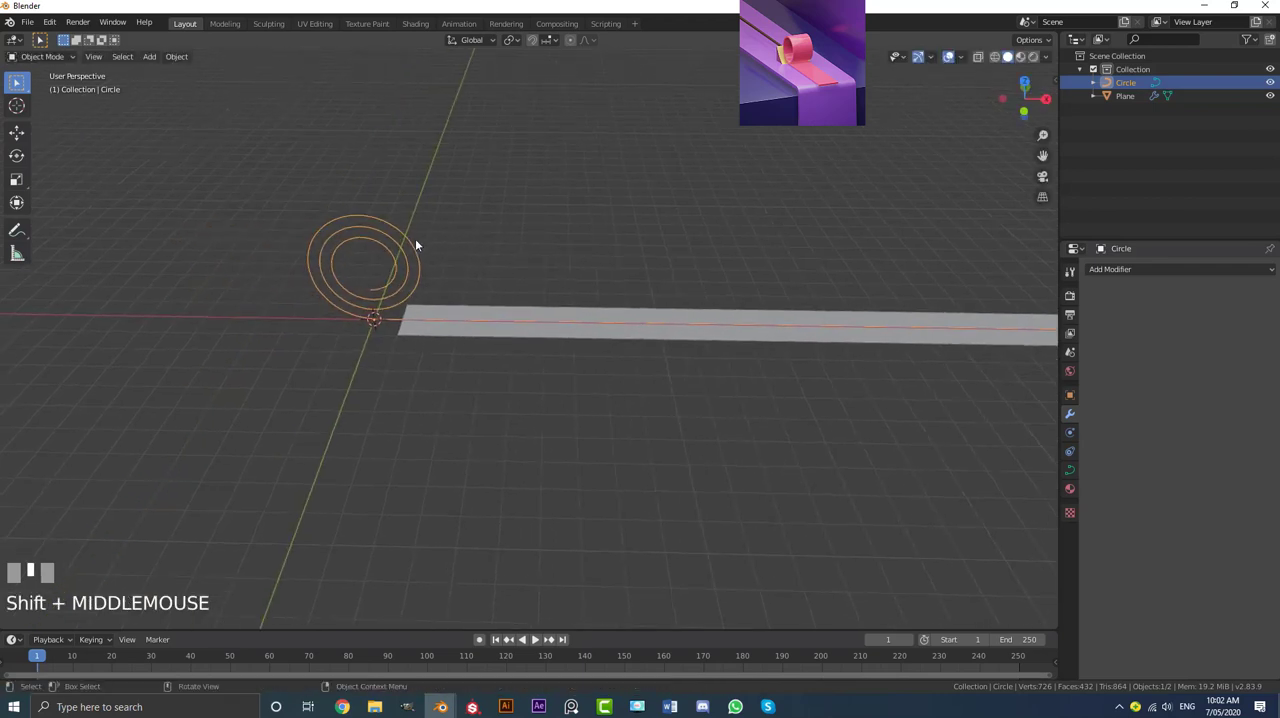
{"action": "key", "text": "g"}
{"action": "right_click", "coordinate": [386, 220]}
Step: In Edit Mode on the spiral curve, set the transform pivot to 3D Cursor and snap the cursor to the world origin
{"action": "key", "text": "Tab"}
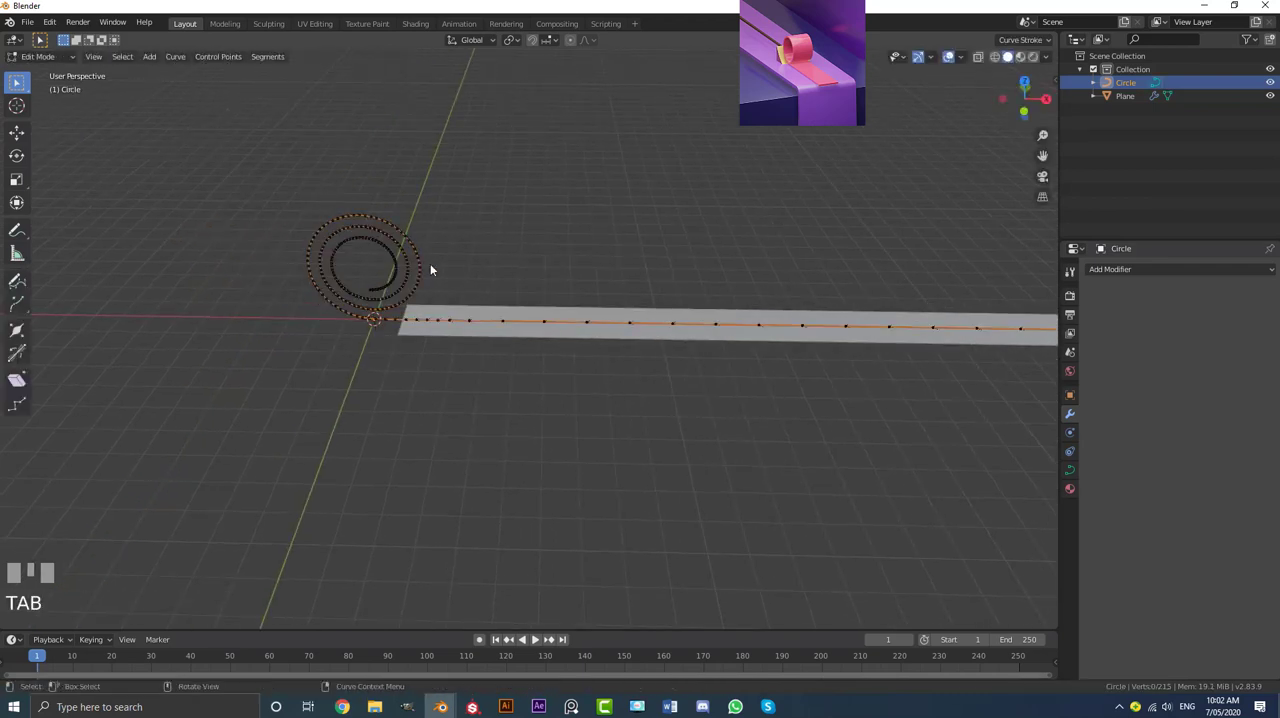
{"action": "scroll", "coordinate": [430, 337], "scroll_direction": "down", "scroll_amount": 3}
{"action": "middle_click_drag", "start_coordinate": [449, 349], "coordinate": [503, 317]}
{"action": "scroll", "coordinate": [505, 300], "scroll_direction": "up", "scroll_amount": 3}
{"action": "left_click", "coordinate": [510, 39]}
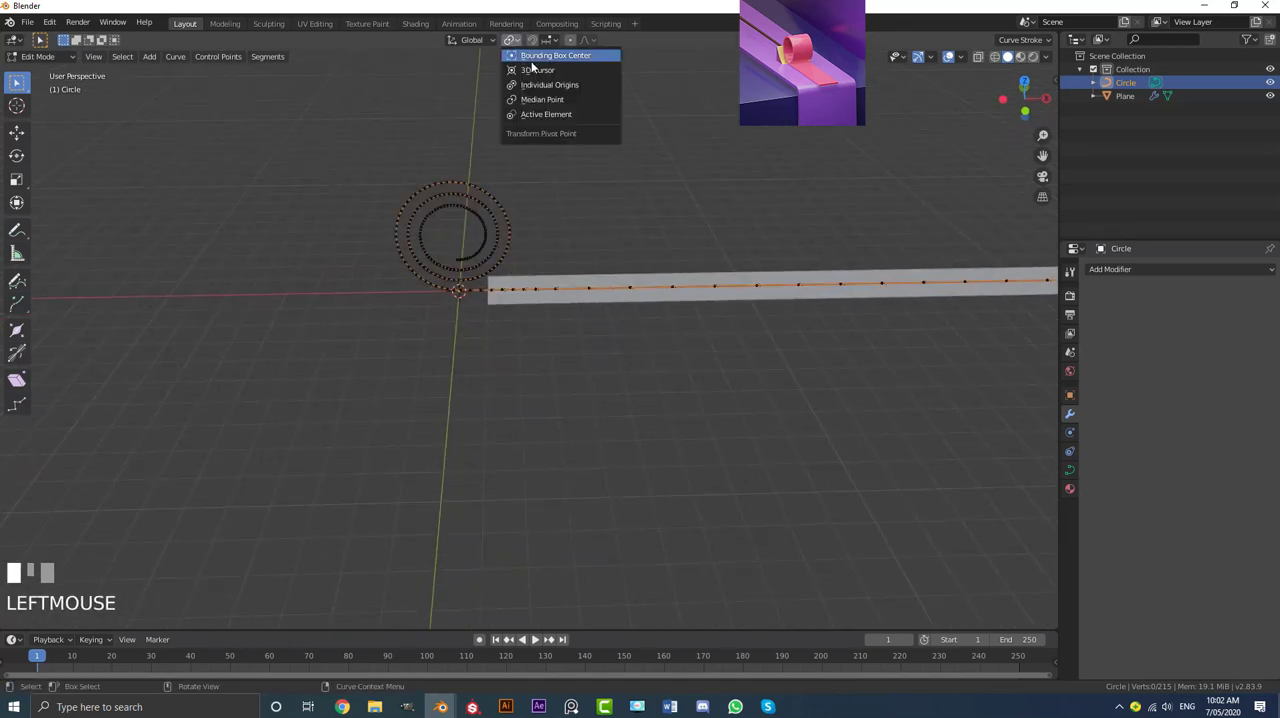
{"action": "left_click", "coordinate": [560, 71]}
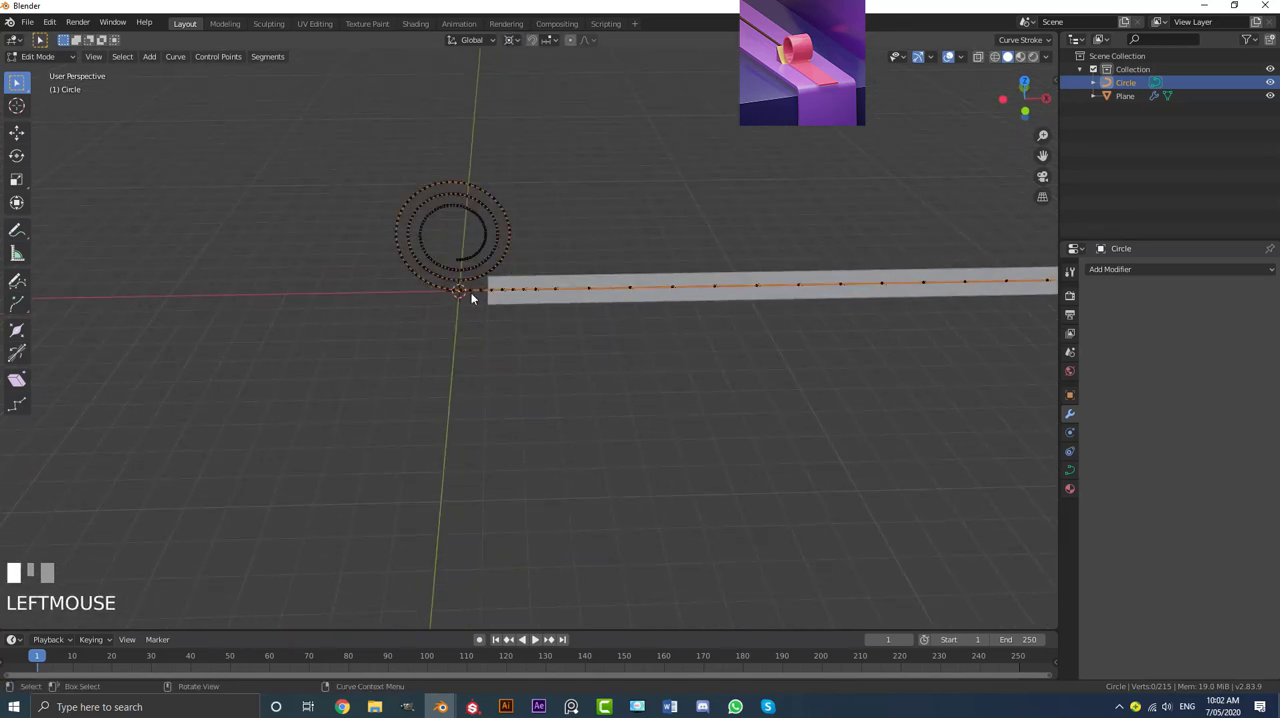
{"action": "scroll", "coordinate": [425, 268], "scroll_direction": "up", "scroll_amount": 2}
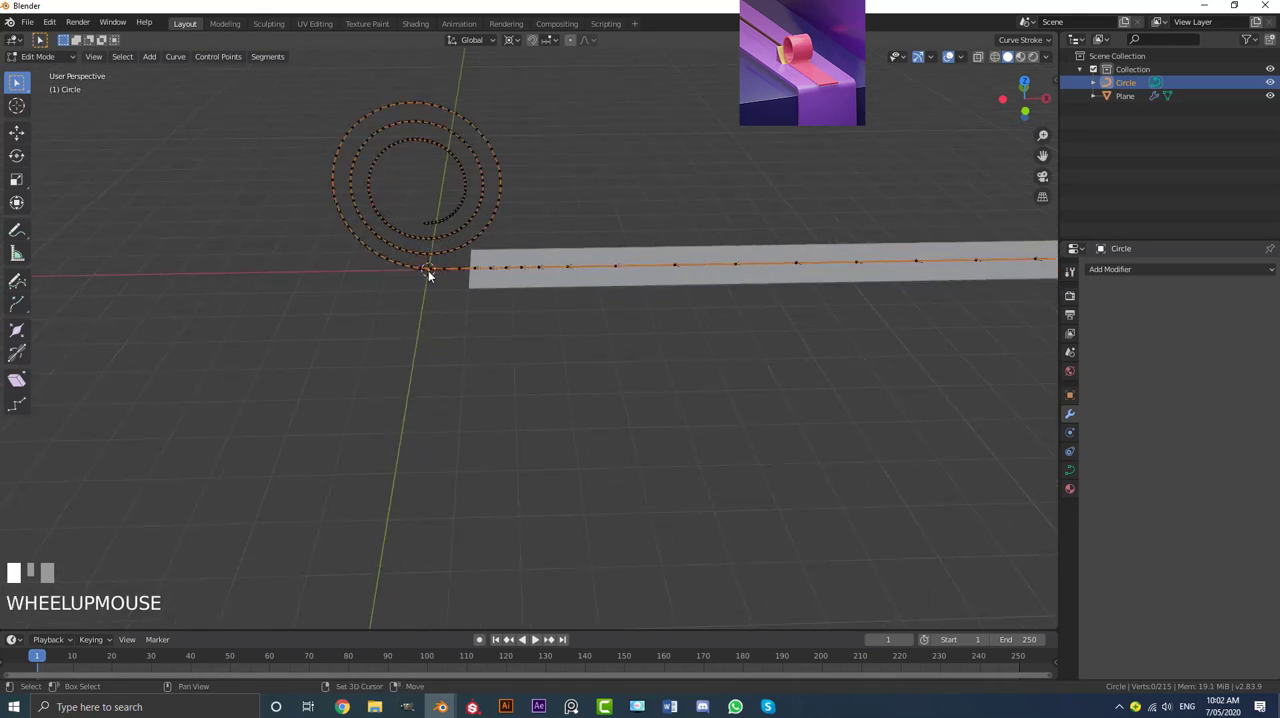
{"action": "key", "text": "shift+s"}
{"action": "left_click", "coordinate": [365, 321]}
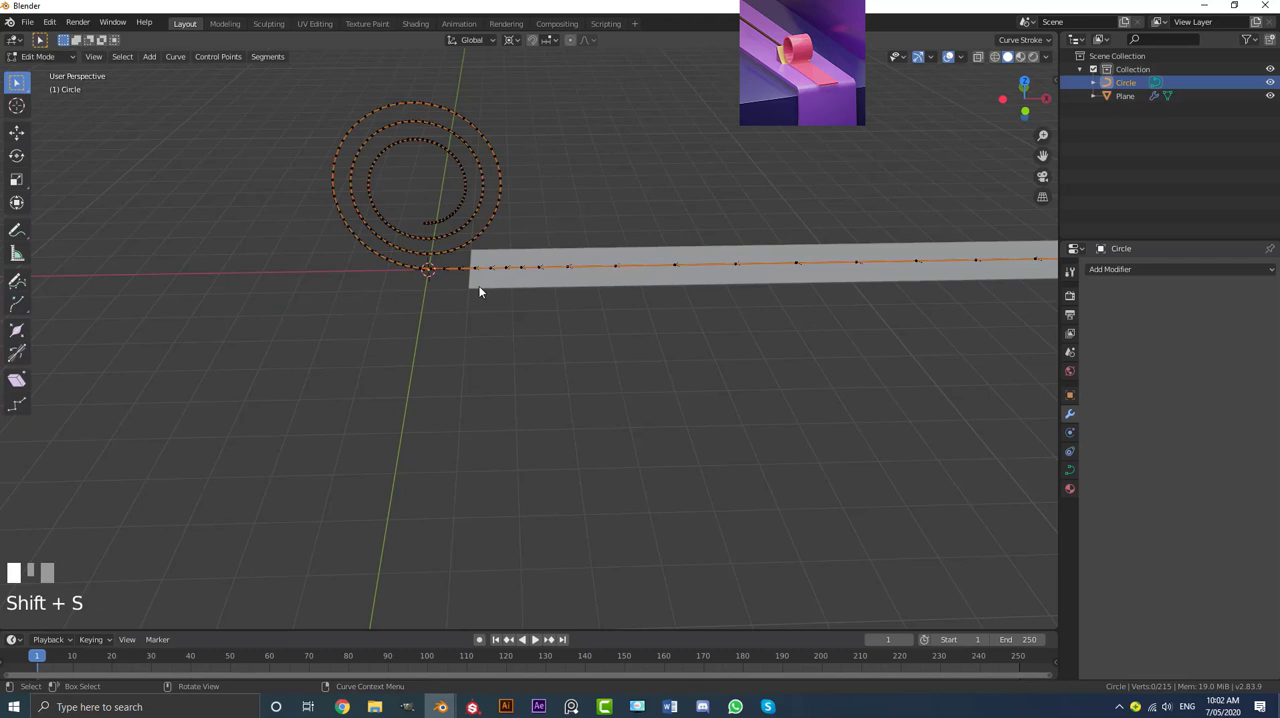
Step: Rotate all the spiral curve's points 180° around Z and return to Object Mode
{"action": "scroll", "coordinate": [479, 291], "scroll_direction": "down", "scroll_amount": 2}
{"action": "key", "text": "a"}
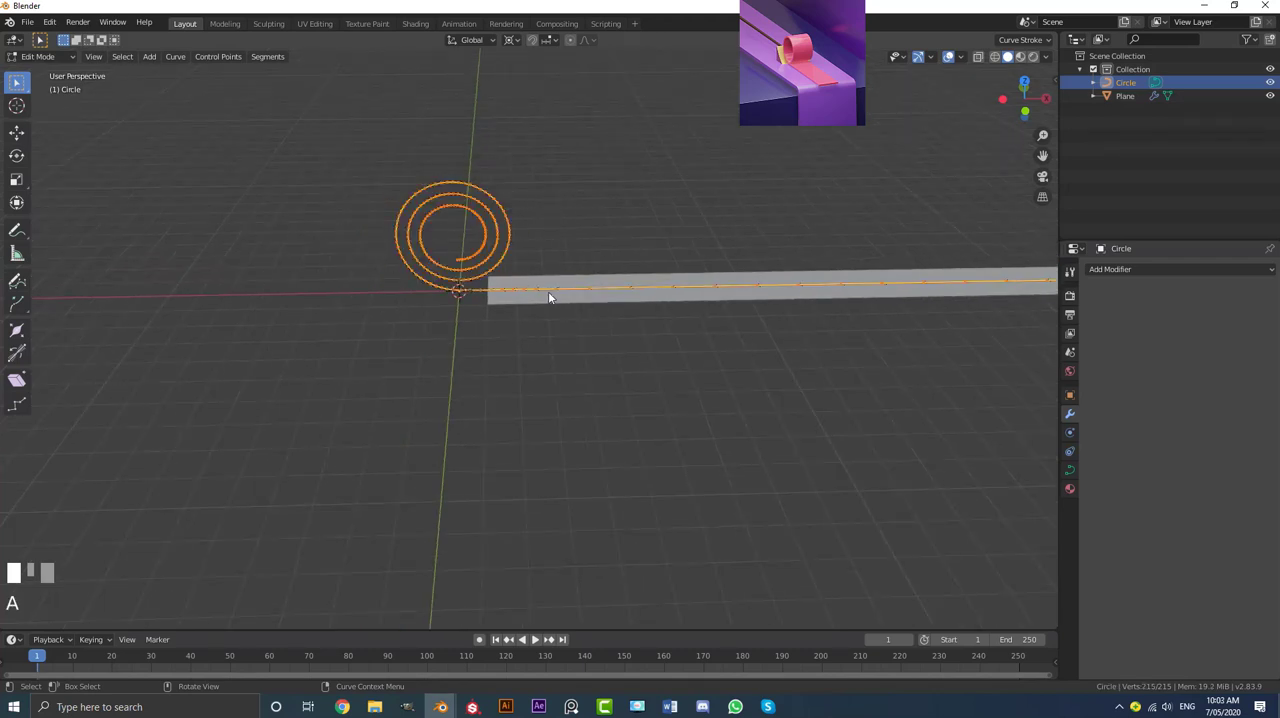
{"action": "key", "text": "r"}
{"action": "type", "text": "z"}
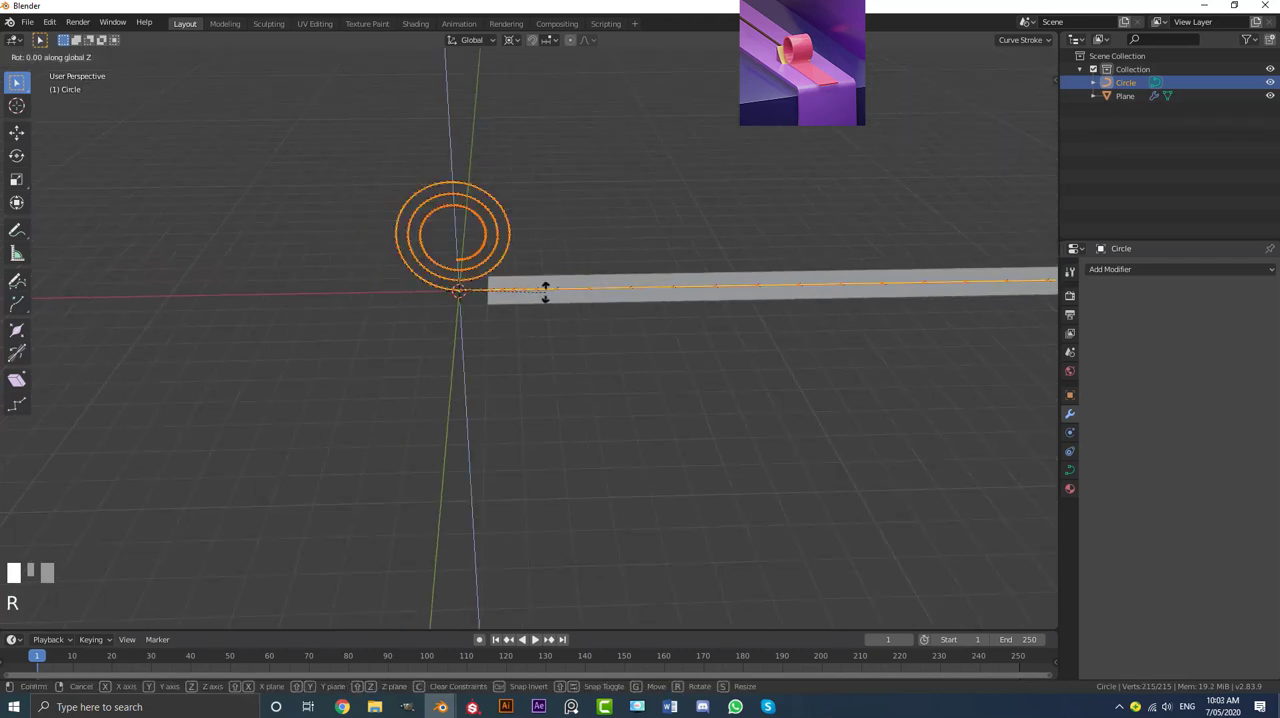
{"action": "type", "text": "180"}
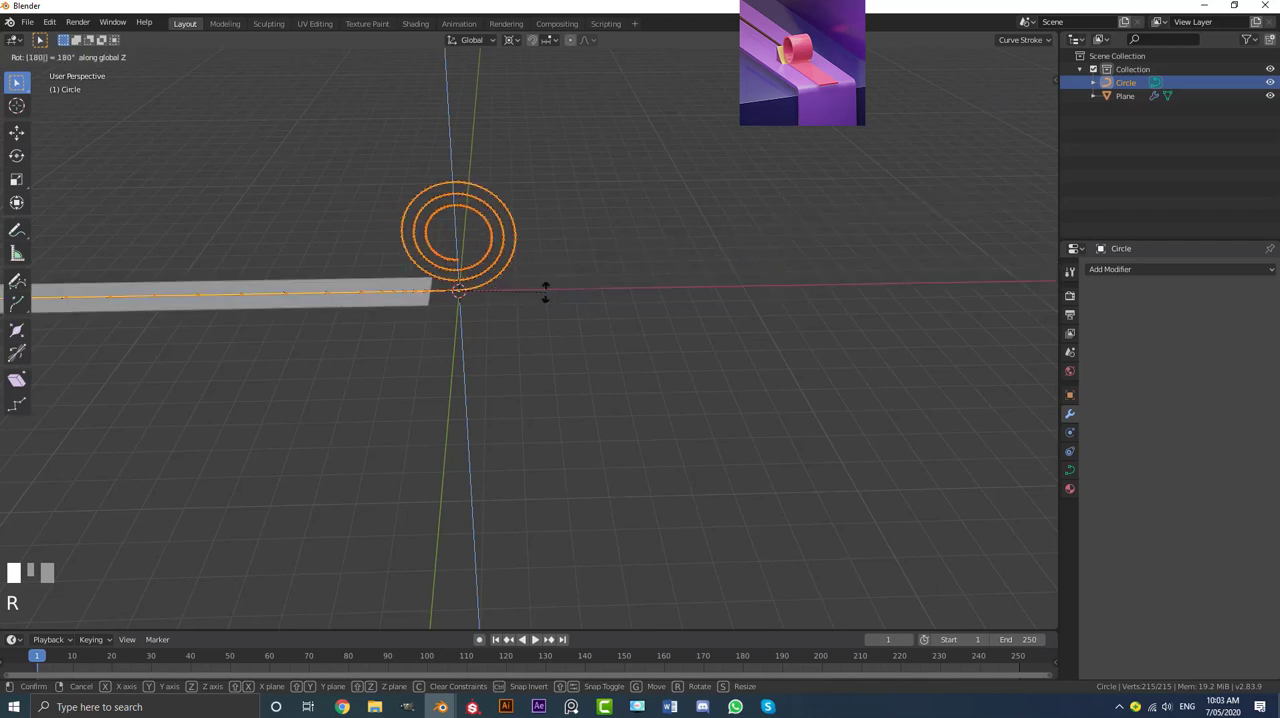
{"action": "key", "text": "Return"}
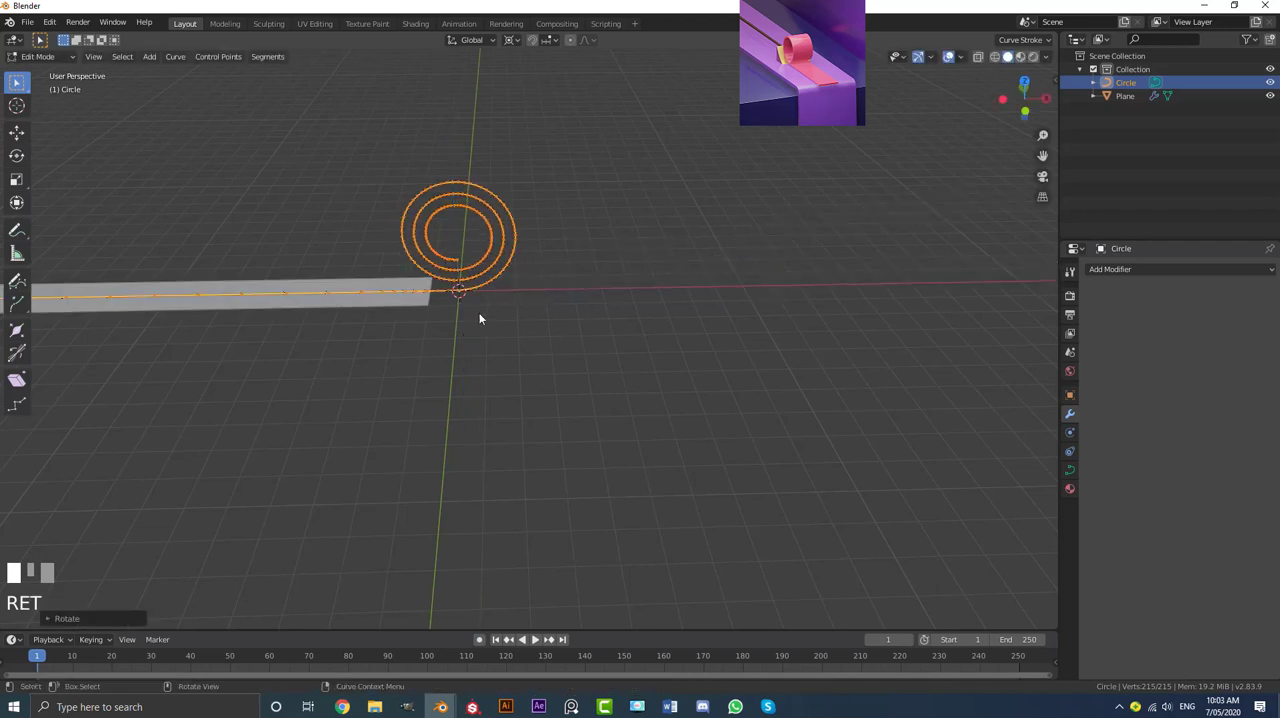
{"action": "middle_click_drag", "start_coordinate": [479, 318], "coordinate": [453, 290]}
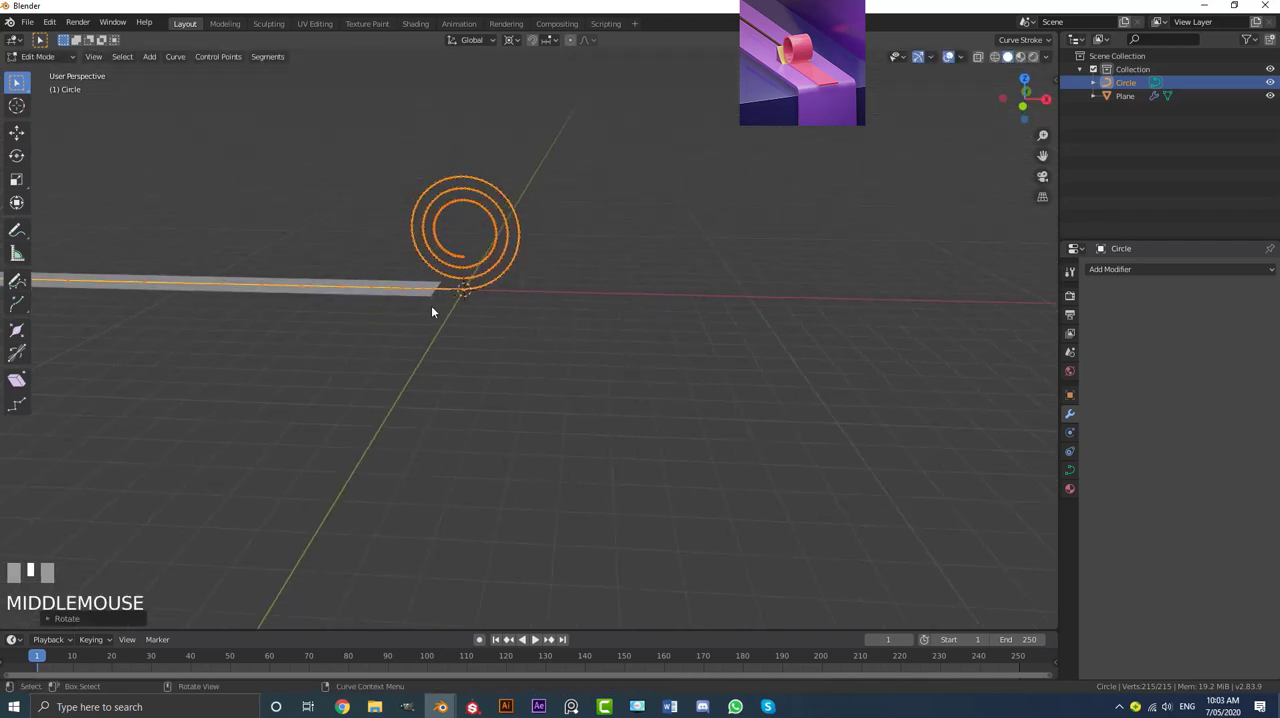
{"action": "key", "text": "Tab"}
Step: Rotate the spiral curve object 180° around the global Z axis
{"action": "scroll", "coordinate": [476, 304], "scroll_direction": "down", "scroll_amount": 2}
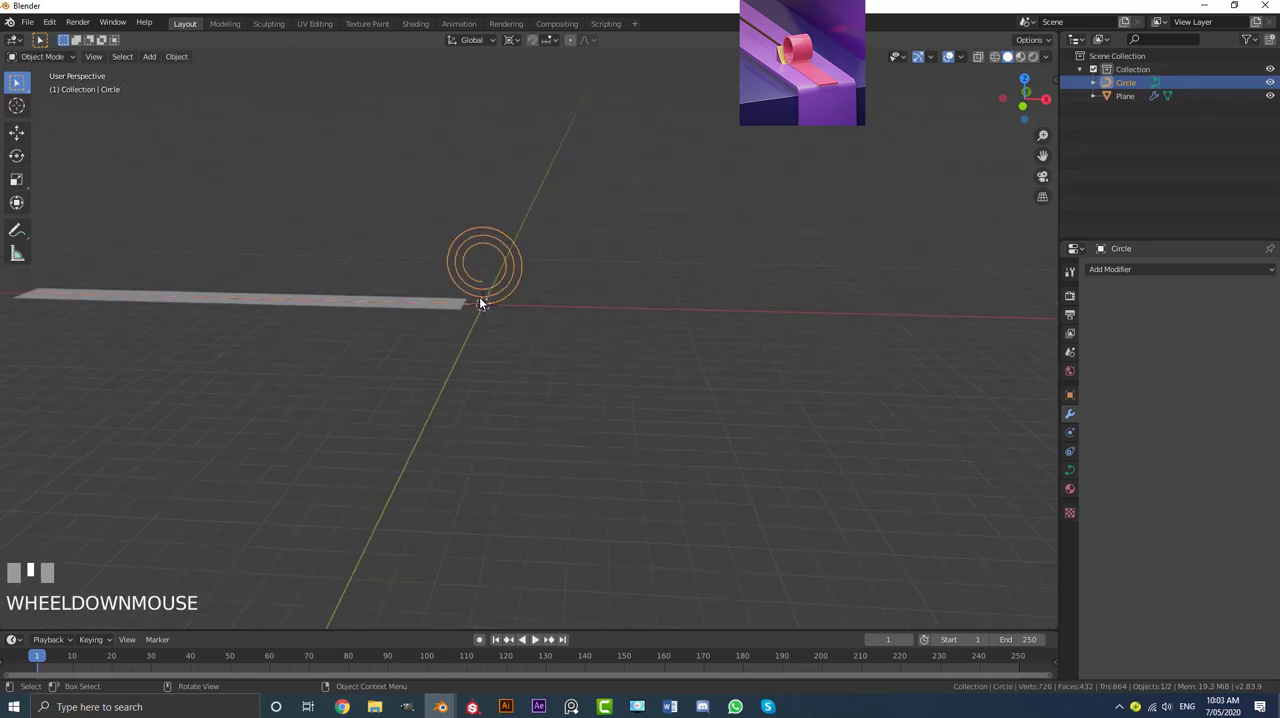
{"action": "middle_click_drag", "start_coordinate": [480, 300], "coordinate": [507, 349], "text": "shift"}
{"action": "scroll", "coordinate": [508, 349], "scroll_direction": "up", "scroll_amount": 1}
{"action": "type", "text": "r"}
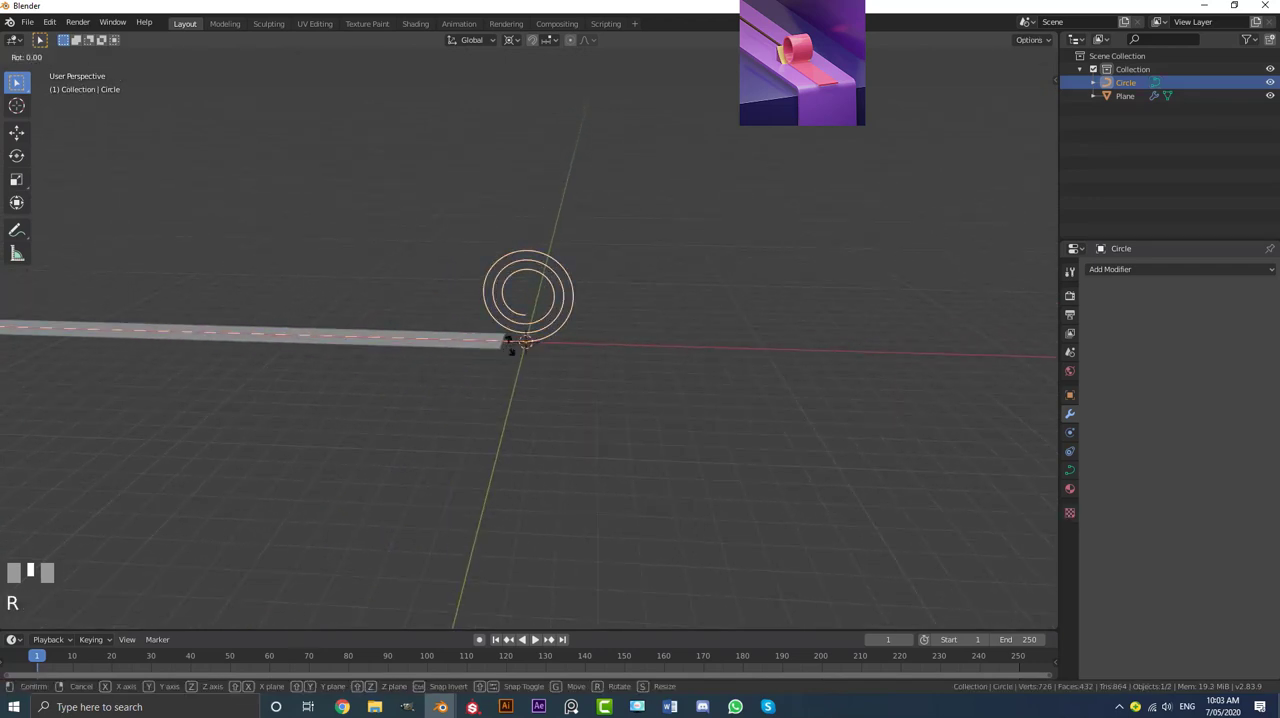
{"action": "type", "text": "z180"}
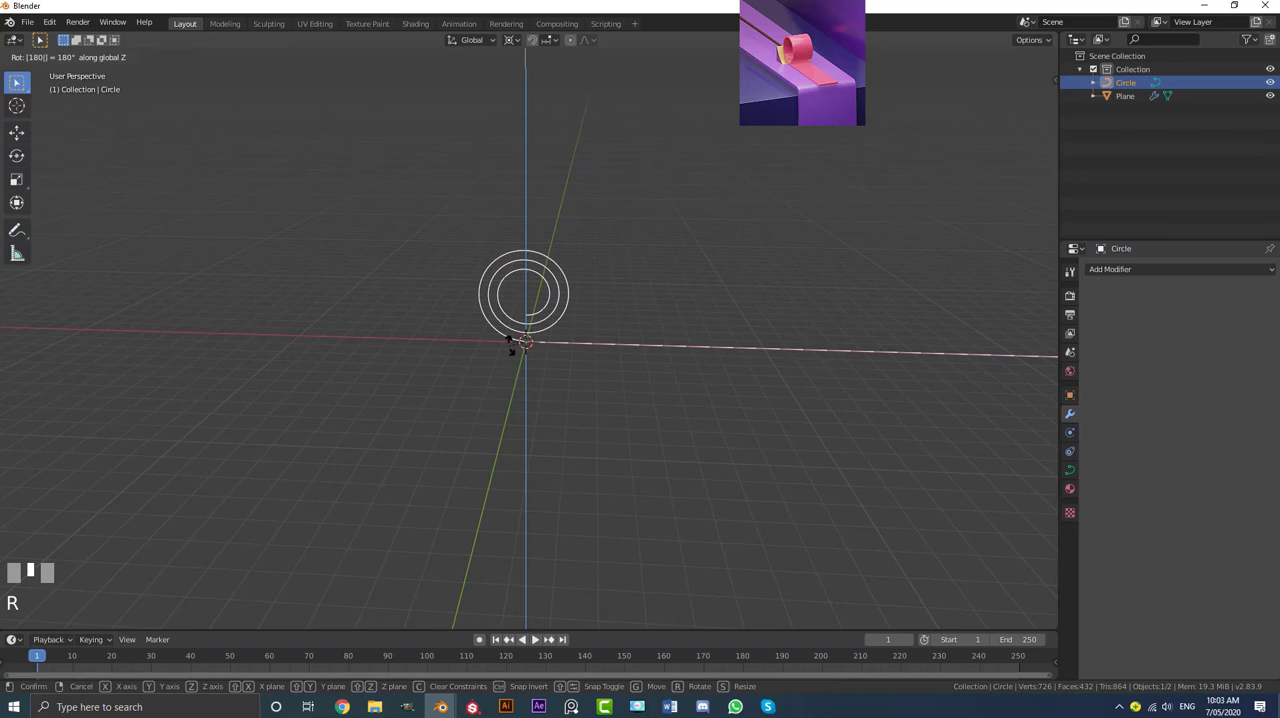
{"action": "key", "text": "Return"}
{"action": "scroll", "coordinate": [559, 299], "scroll_direction": "down", "scroll_amount": 3}
{"action": "scroll", "coordinate": [562, 307], "scroll_direction": "up", "scroll_amount": 3}
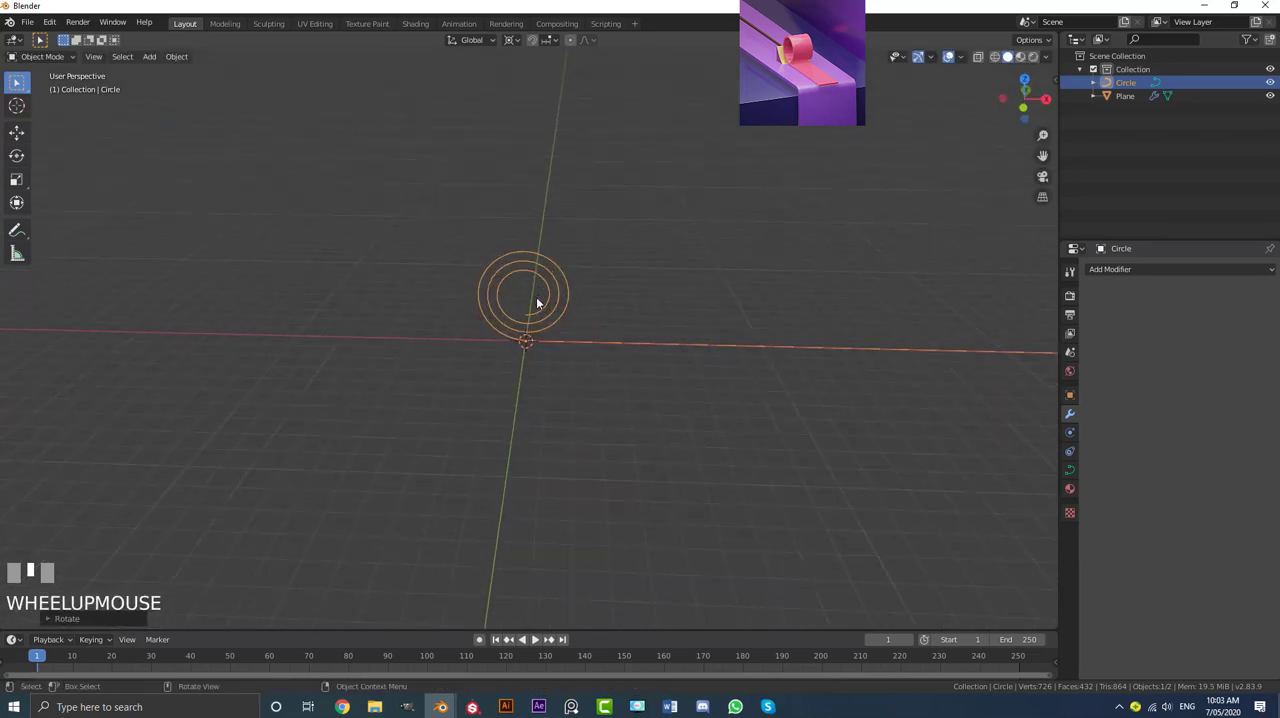
{"action": "scroll", "coordinate": [560, 308], "scroll_direction": "down", "scroll_amount": 2}
{"action": "middle_click_drag", "start_coordinate": [586, 314], "coordinate": [605, 349], "text": "shift"}
Step: Try sliding the rotated spiral curve along X to check how it carries the strip
{"action": "left_click", "coordinate": [484, 316]}
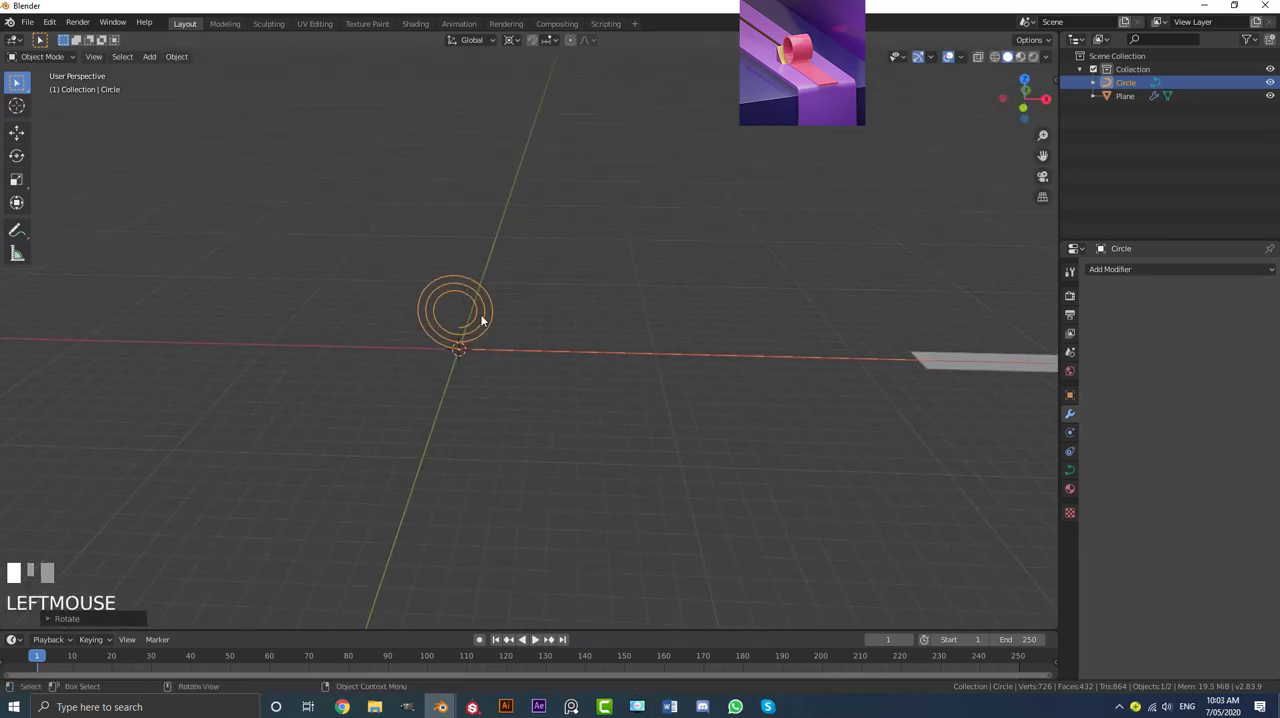
{"action": "key", "text": "g"}
{"action": "key", "text": "x"}
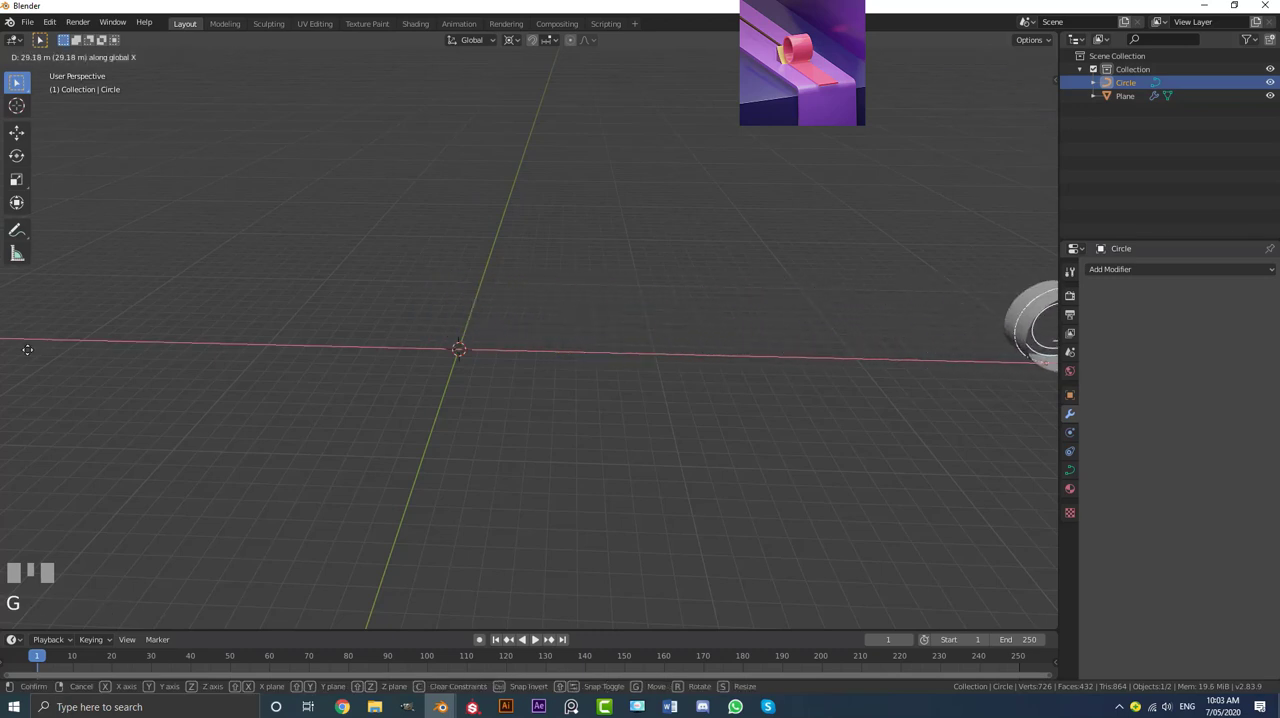
{"action": "right_click", "coordinate": [642, 354]}
{"action": "middle_click_drag", "start_coordinate": [642, 354], "coordinate": [585, 364]}
{"action": "scroll", "coordinate": [899, 341], "scroll_direction": "up", "scroll_amount": 1}
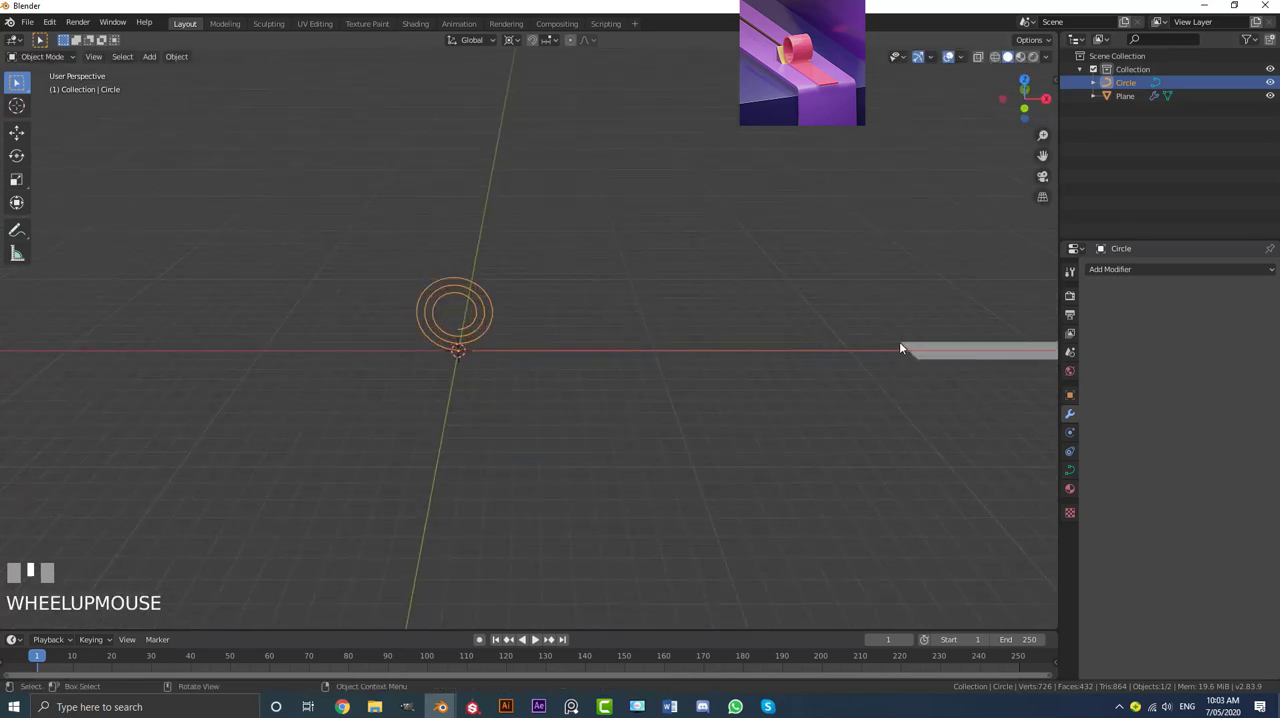
Step: Move the strip about -22 m along X so that its near end sits beside the spiral's base
{"action": "left_click", "coordinate": [902, 347]}
{"action": "middle_click_drag", "start_coordinate": [902, 347], "coordinate": [672, 368], "text": "shift"}
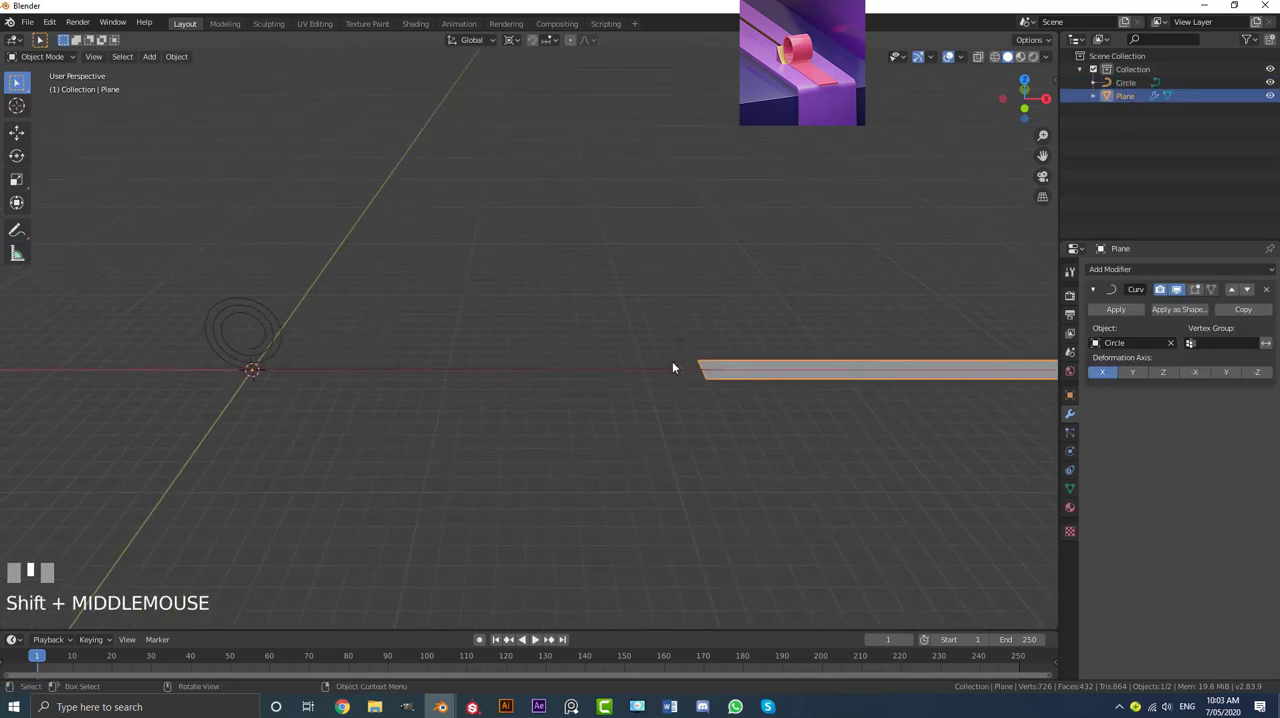
{"action": "key", "text": "g"}
{"action": "key", "text": "x"}
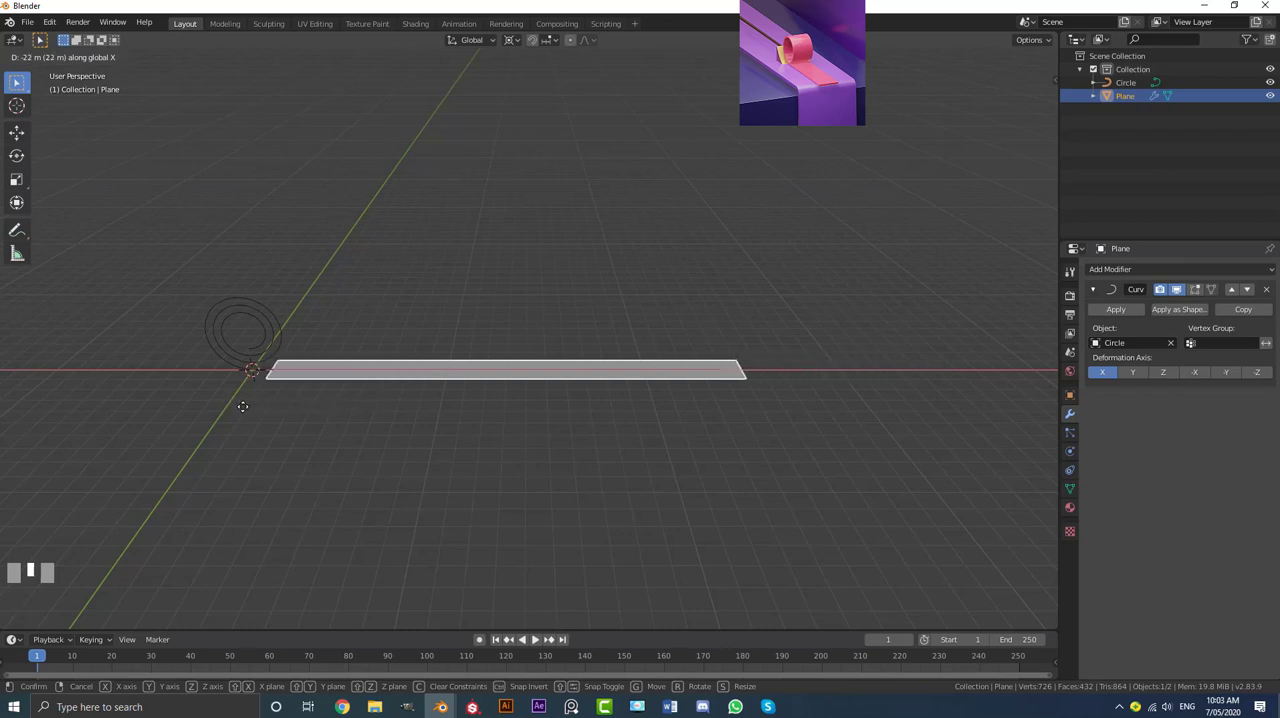
{"action": "left_click", "coordinate": [245, 407]}
{"action": "middle_click_drag", "start_coordinate": [307, 349], "coordinate": [504, 313], "text": "shift"}
{"action": "scroll", "coordinate": [390, 288], "scroll_direction": "up", "scroll_amount": 4}
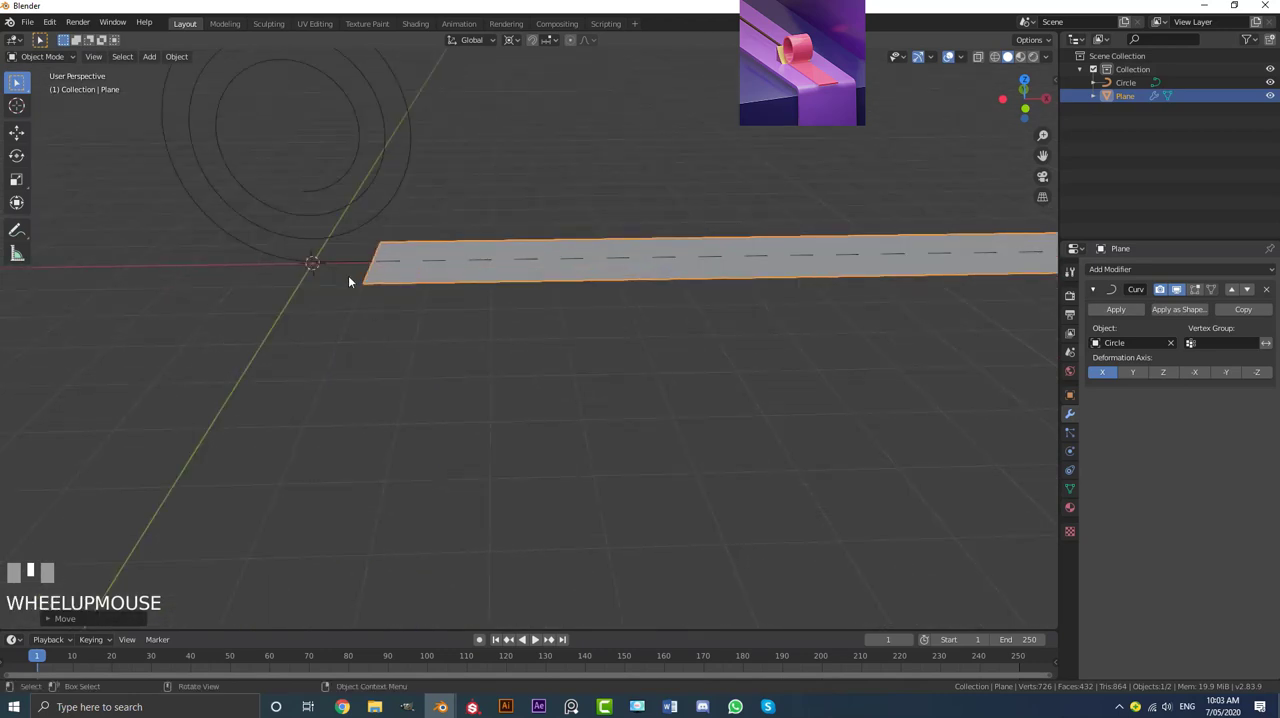
{"action": "middle_click_drag", "start_coordinate": [349, 282], "coordinate": [365, 317]}
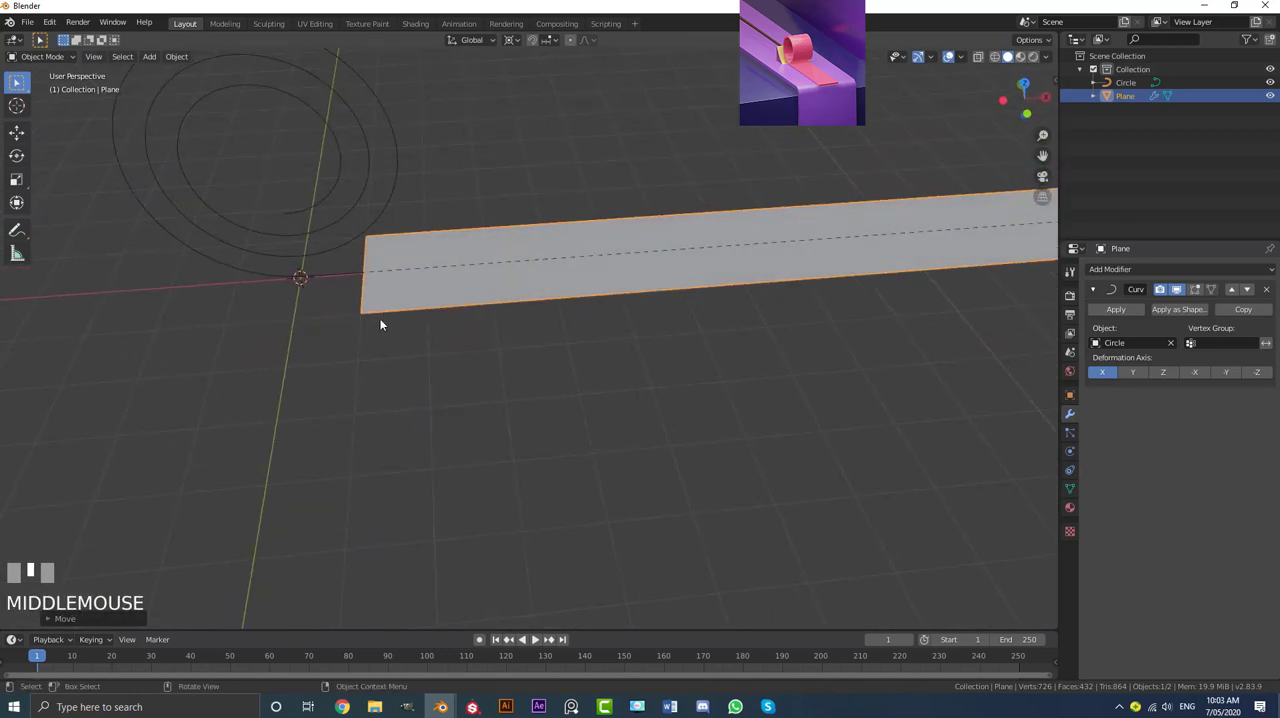
{"action": "key", "text": "g"}
{"action": "key", "text": "x"}
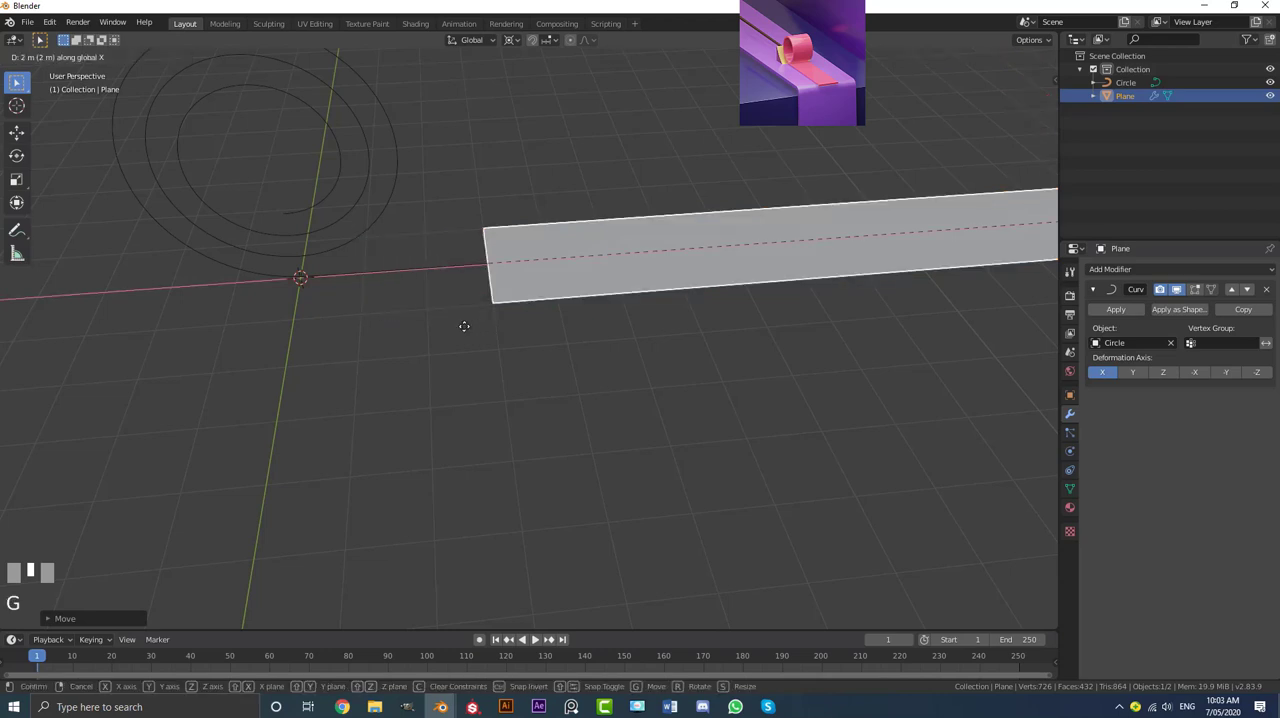
{"action": "left_click", "coordinate": [395, 326], "text": "ctrl"}
Step: Deselect everything and set the transform pivot point to Median Point
{"action": "scroll", "coordinate": [538, 313], "scroll_direction": "down", "scroll_amount": 2}
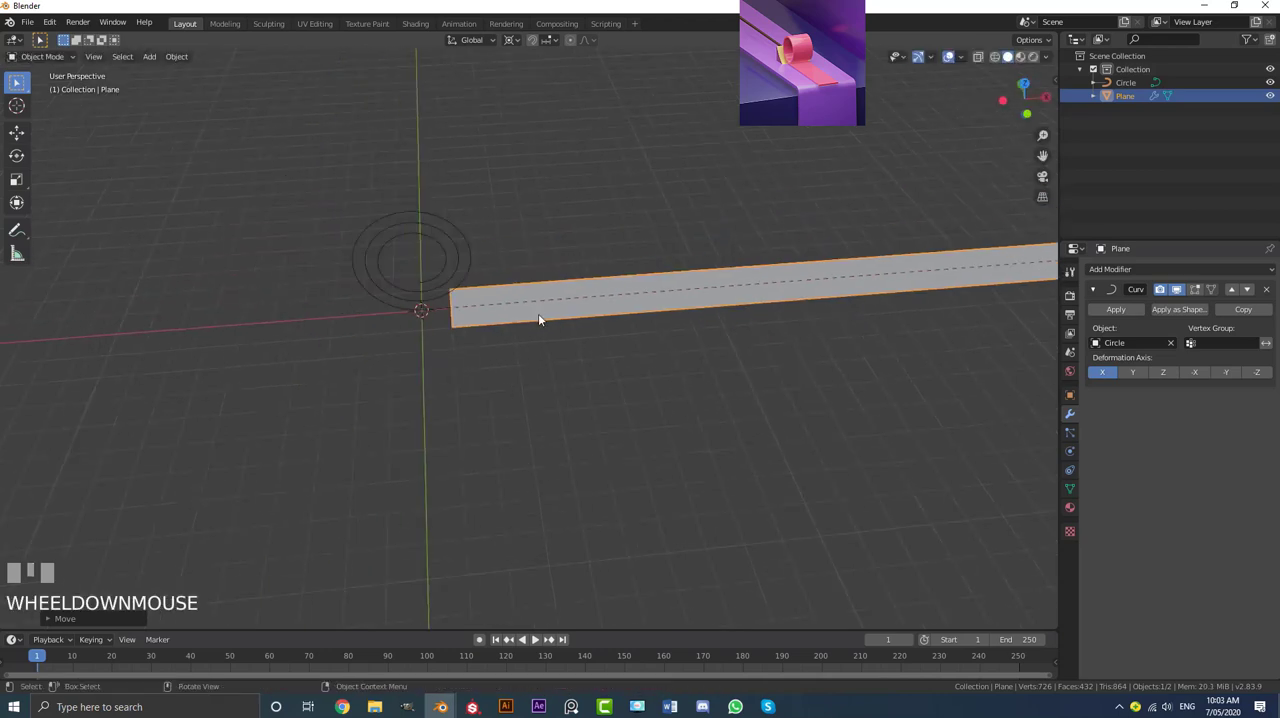
{"action": "scroll", "coordinate": [538, 313], "scroll_direction": "down", "scroll_amount": 4}
{"action": "middle_click_drag", "start_coordinate": [643, 329], "coordinate": [622, 336], "text": "shift"}
{"action": "scroll", "coordinate": [440, 348], "scroll_direction": "up", "scroll_amount": 3}
{"action": "middle_click_drag", "start_coordinate": [442, 348], "coordinate": [436, 343]}
{"action": "scroll", "coordinate": [395, 321], "scroll_direction": "up", "scroll_amount": 2}
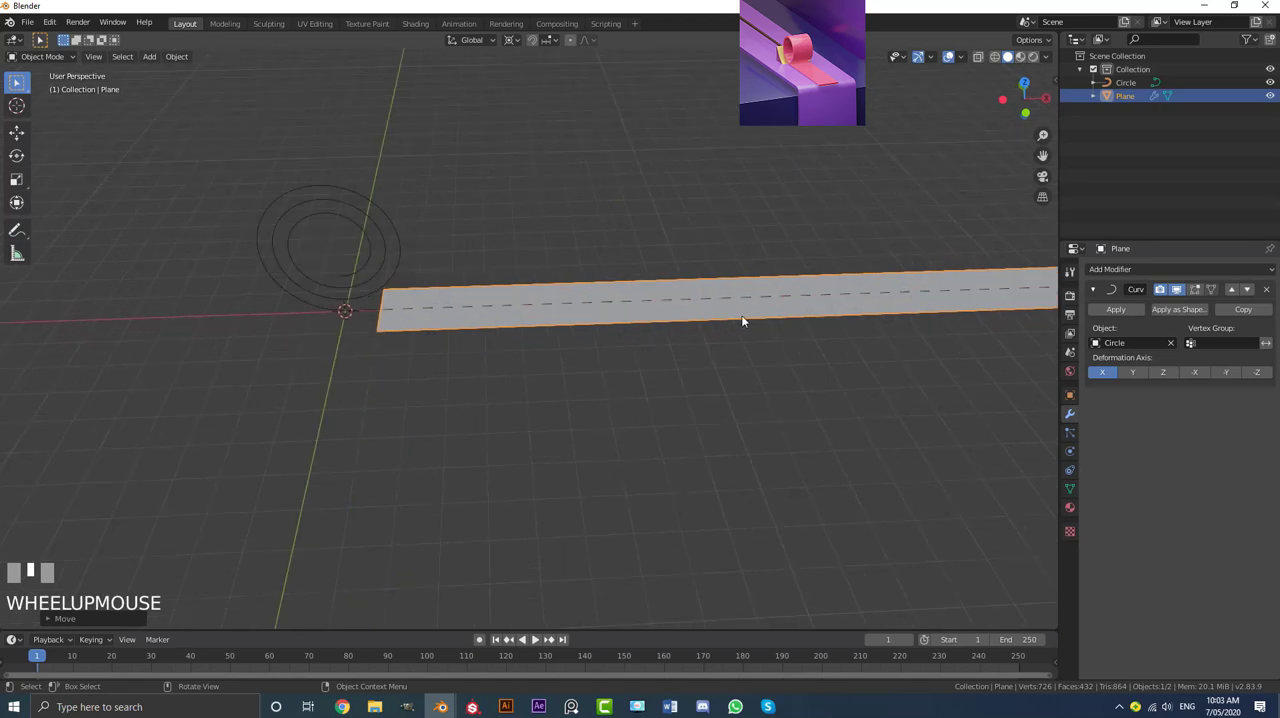
{"action": "scroll", "coordinate": [837, 303], "scroll_direction": "down", "scroll_amount": 2}
{"action": "key", "text": "alt+a"}
{"action": "middle_click_drag", "start_coordinate": [826, 317], "coordinate": [696, 296]}
{"action": "scroll", "coordinate": [696, 296], "scroll_direction": "down", "scroll_amount": 1}
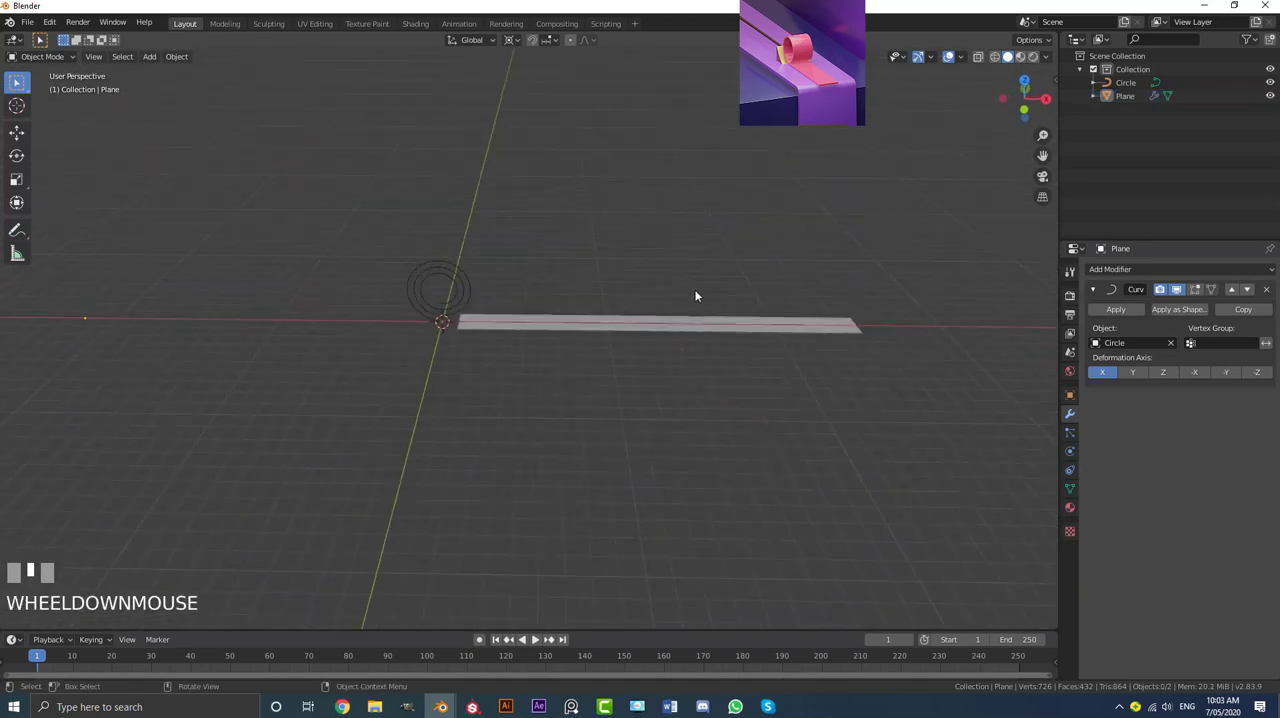
{"action": "left_click", "coordinate": [513, 40]}
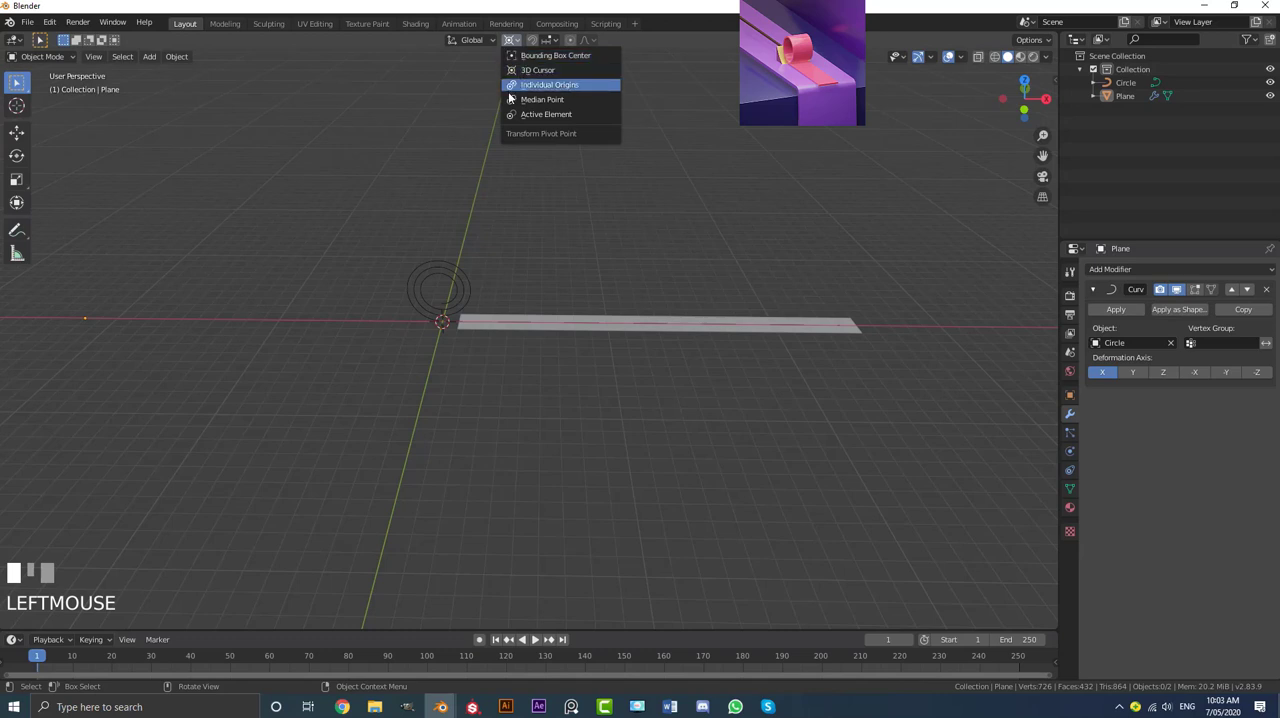
{"action": "left_click", "coordinate": [573, 99]}
{"action": "scroll", "coordinate": [550, 180], "scroll_direction": "down", "scroll_amount": 1}
{"action": "key", "text": "alt+a"}
{"action": "scroll", "coordinate": [490, 266], "scroll_direction": "up", "scroll_amount": 1}
Step: Try sliding the spiral curve along X through the strip to preview the ribbon rolling up
{"action": "left_click", "coordinate": [460, 274]}
{"action": "scroll", "coordinate": [470, 272], "scroll_direction": "up", "scroll_amount": 2}
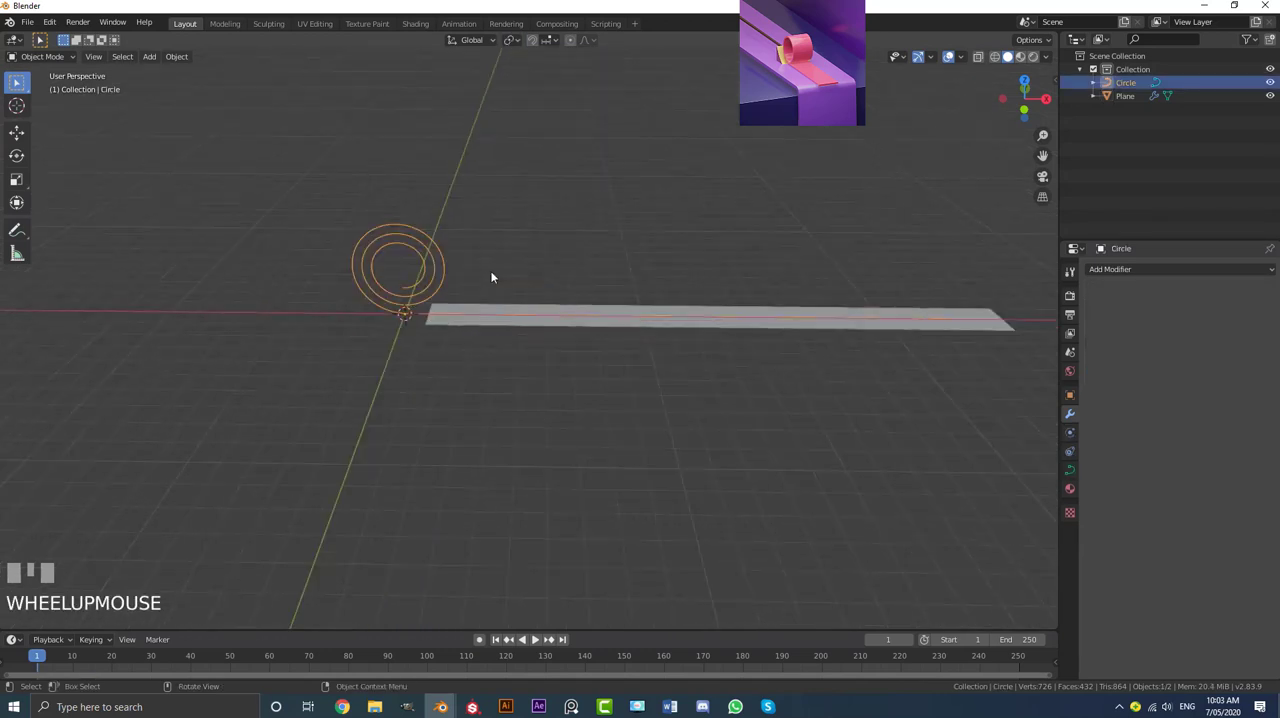
{"action": "scroll", "coordinate": [430, 268], "scroll_direction": "down", "scroll_amount": 1}
{"action": "key", "text": "g"}
{"action": "key", "text": "x"}
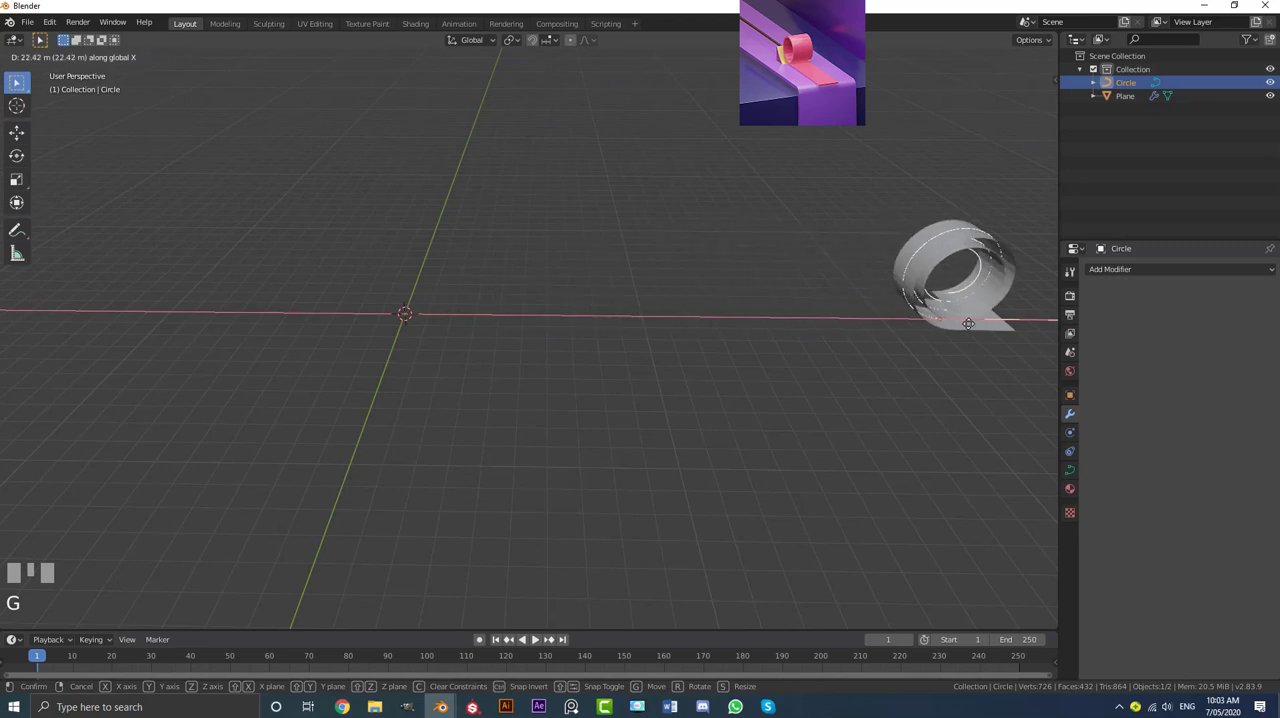
{"action": "left_click", "coordinate": [405, 300]}
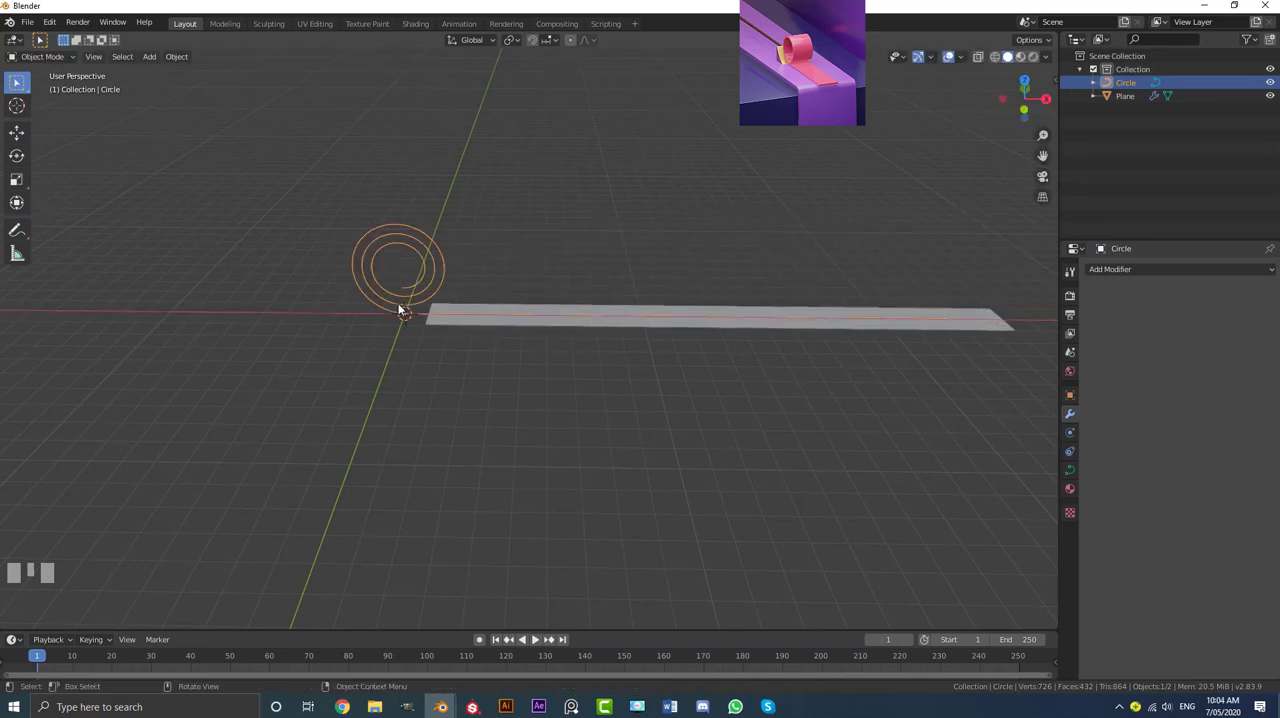
{"action": "scroll", "coordinate": [475, 297], "scroll_direction": "up", "scroll_amount": 2}
Step: Add a Solidify modifier to the flat strip after its Curve modifier
{"action": "left_click", "coordinate": [449, 295]}
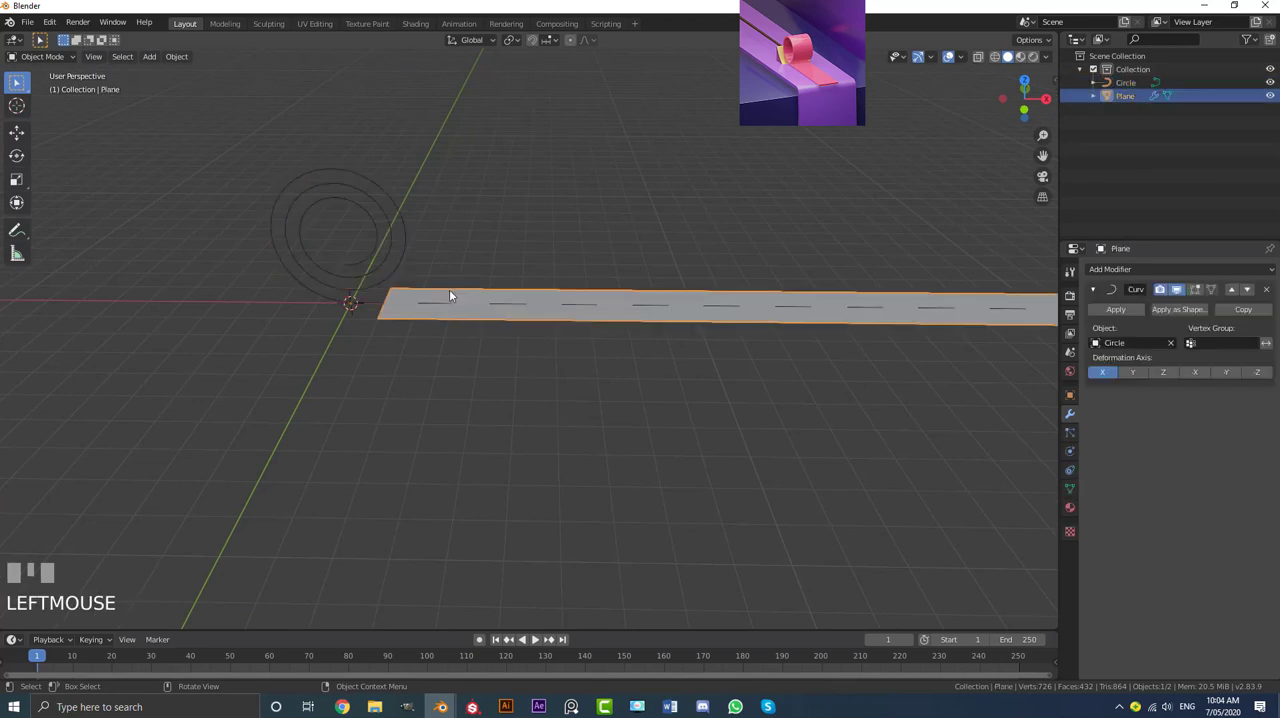
{"action": "key", "text": "g"}
{"action": "right_click", "coordinate": [653, 278]}
{"action": "left_click", "coordinate": [1092, 289]}
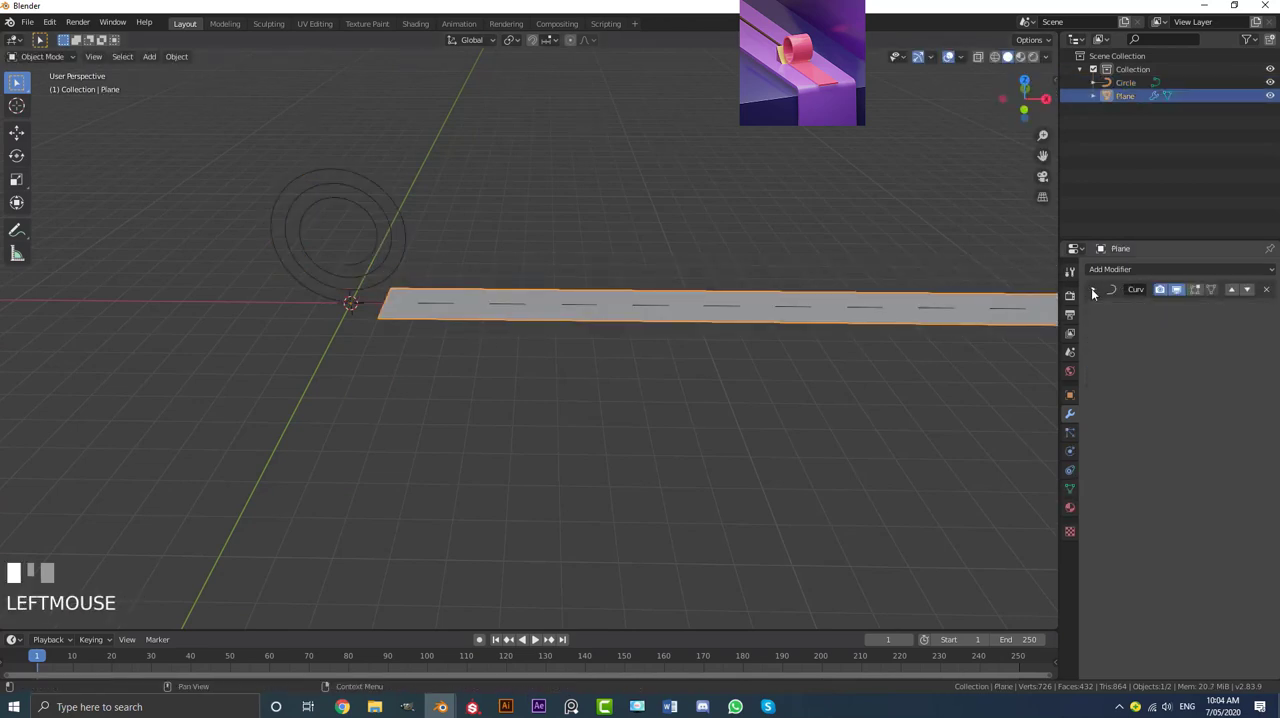
{"action": "left_click", "coordinate": [1104, 270]}
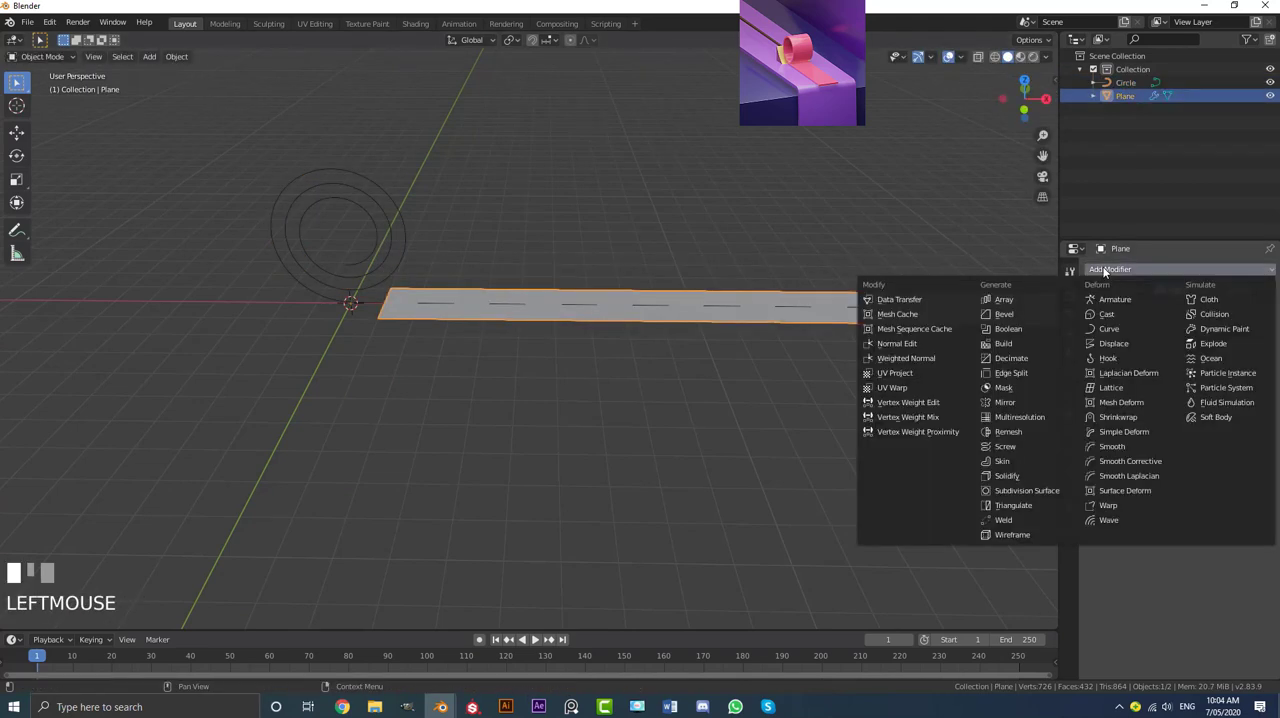
{"action": "left_click", "coordinate": [1007, 475]}
Step: Set the strip's Solidify thickness to about -0.22 m, checking it against the spiral in front view
{"action": "middle_click_drag", "start_coordinate": [620, 388], "coordinate": [598, 375]}
{"action": "scroll", "coordinate": [597, 375], "scroll_direction": "up", "scroll_amount": 2}
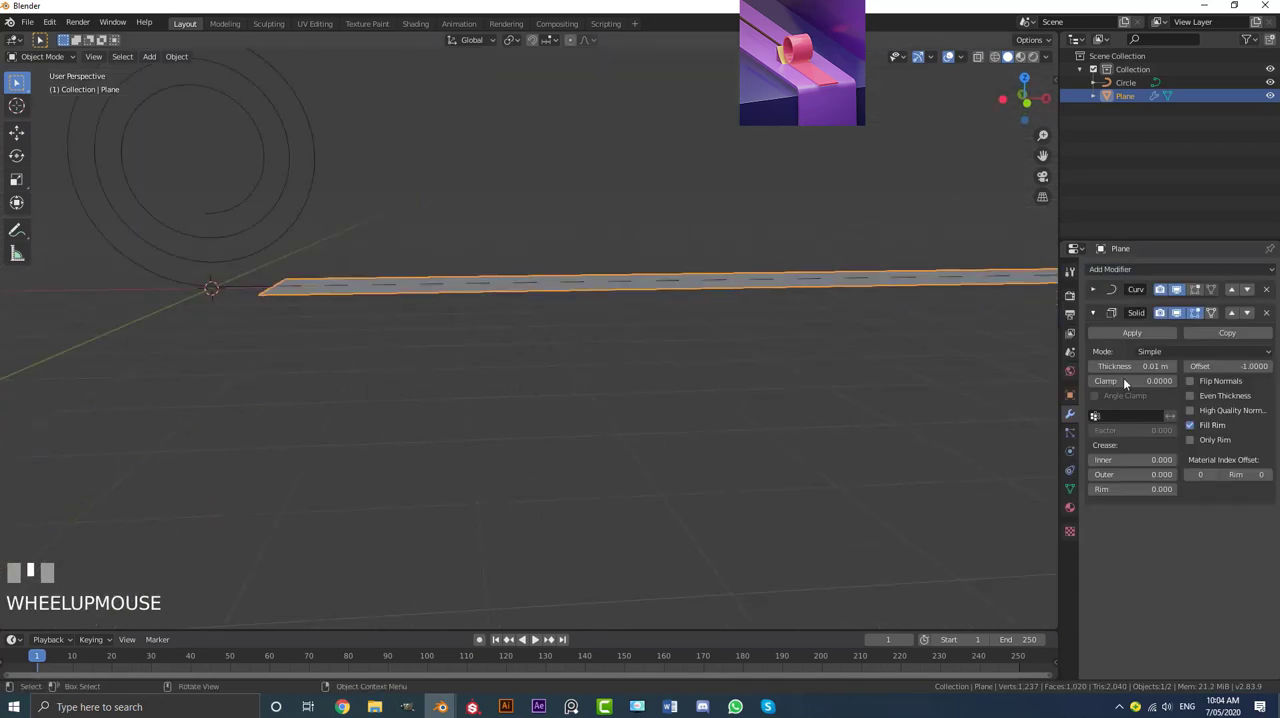
{"action": "mouse_move", "coordinate": [1125, 366]}
{"action": "left_mouse_down"}
{"action": "mouse_move", "coordinate": [1070, 366]}
{"action": "mouse_move", "coordinate": [1100, 366]}
{"action": "left_mouse_up"}
{"action": "scroll", "coordinate": [476, 304], "scroll_direction": "down", "scroll_amount": 2}
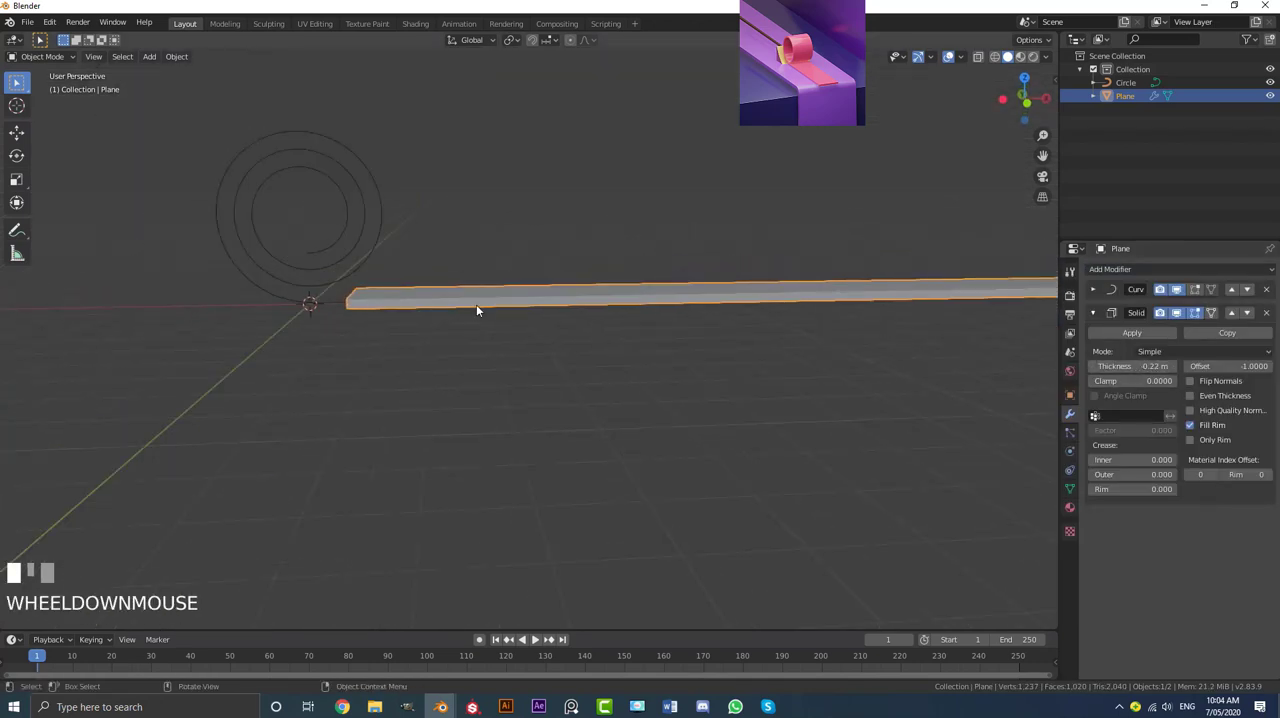
{"action": "middle_click_drag", "start_coordinate": [476, 304], "coordinate": [497, 300]}
{"action": "key", "text": "KP_1"}
{"action": "scroll", "coordinate": [497, 304], "scroll_direction": "up", "scroll_amount": 2}
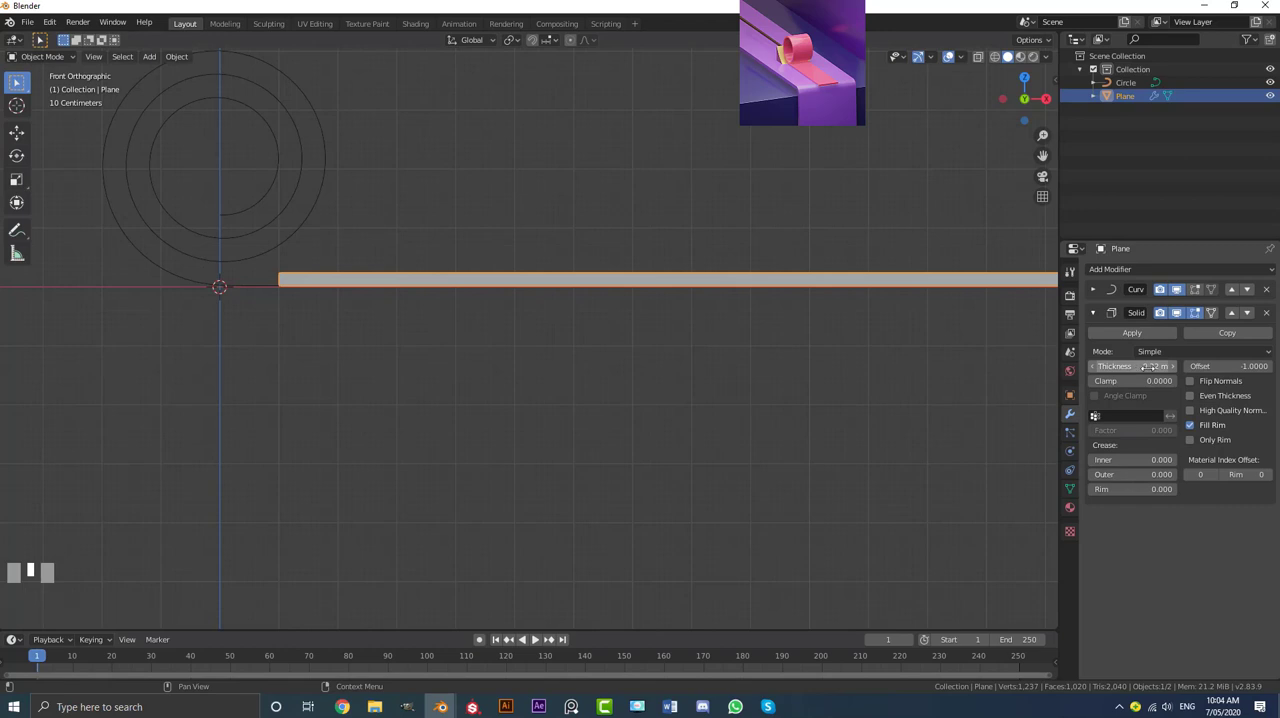
{"action": "left_click", "coordinate": [1094, 312]}
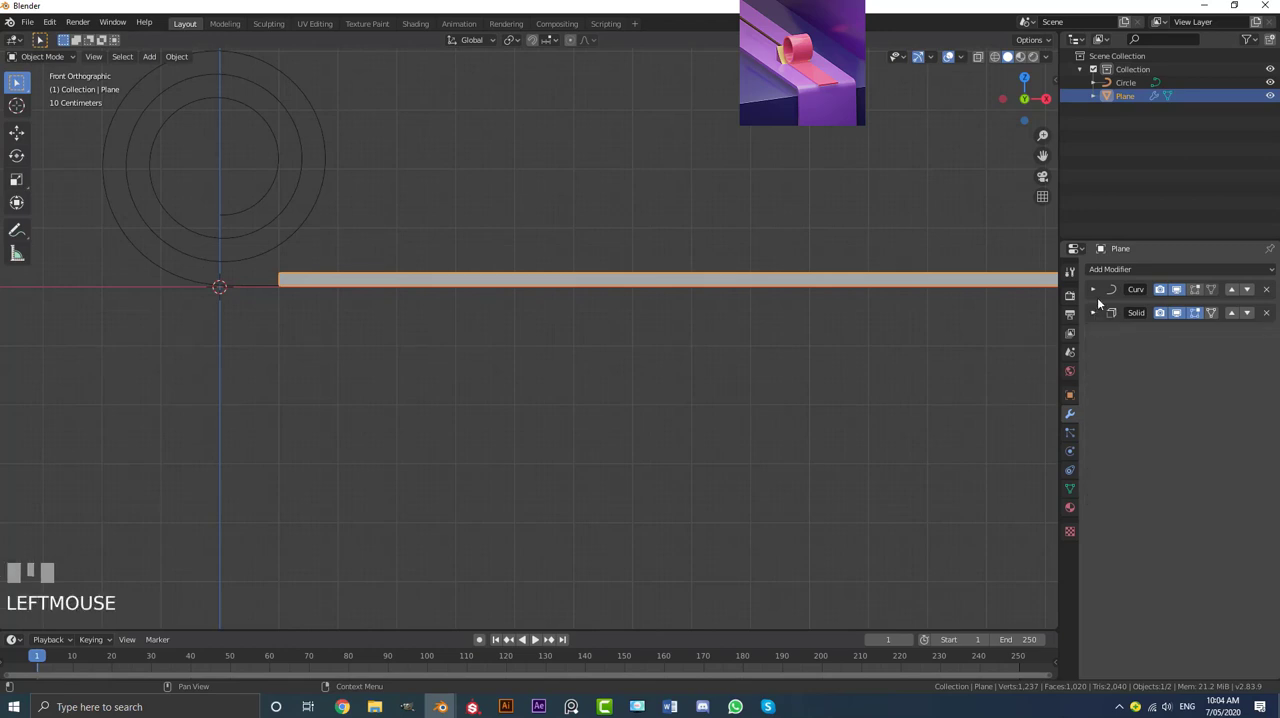
Step: Add a Bevel modifier to the strip with the Angle limit method and an offset of about 0.045 m
{"action": "left_click", "coordinate": [1104, 269]}
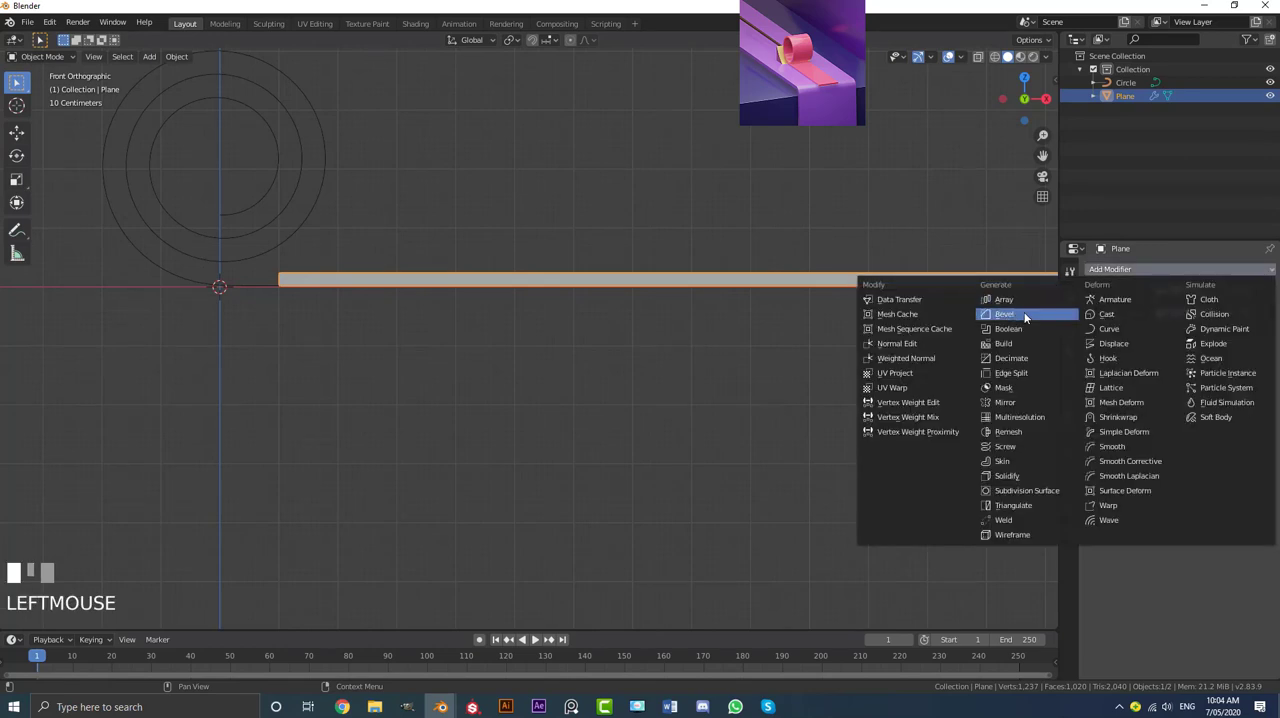
{"action": "left_click", "coordinate": [1024, 315]}
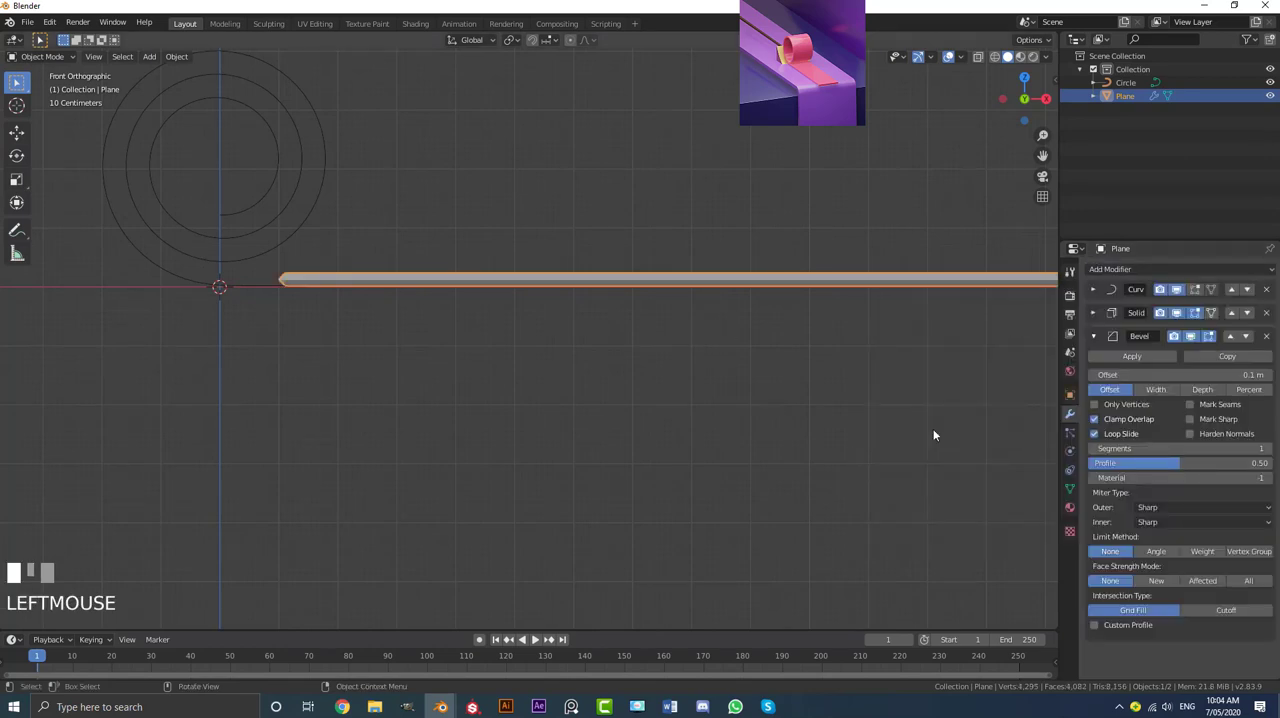
{"action": "left_click", "coordinate": [1162, 551]}
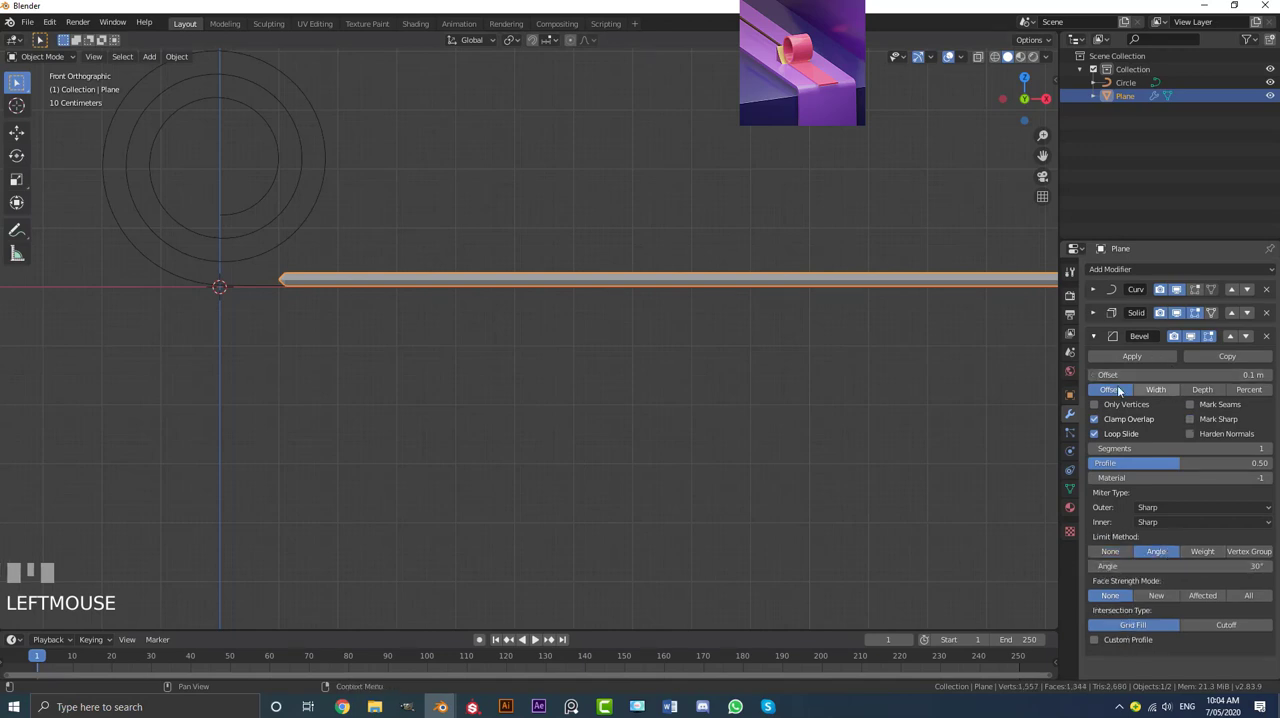
{"action": "left_click_drag", "start_coordinate": [1120, 375], "coordinate": [1085, 375], "text": "shift"}
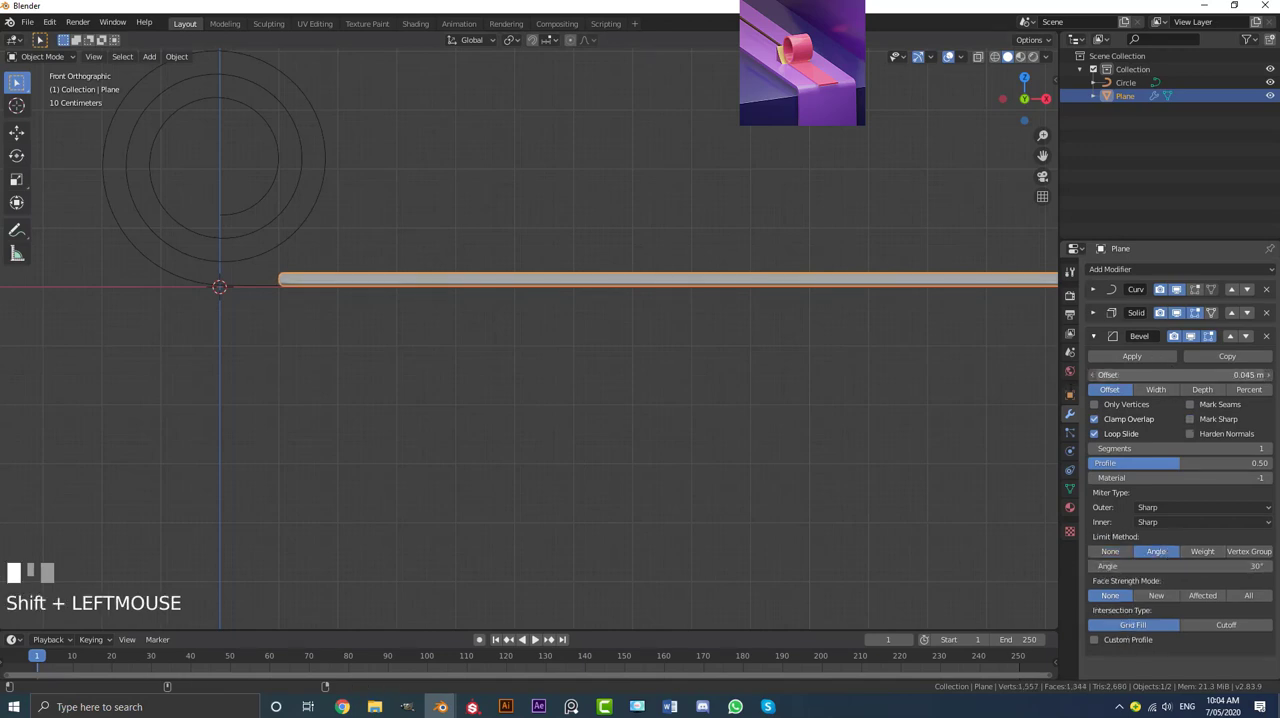
Step: Inspect the strip's near end in wireframe and reduce the bevel offset to 0.02 m
{"action": "key", "text": "z"}
{"action": "left_click", "coordinate": [407, 287]}
{"action": "middle_click_drag", "start_coordinate": [407, 287], "coordinate": [587, 356]}
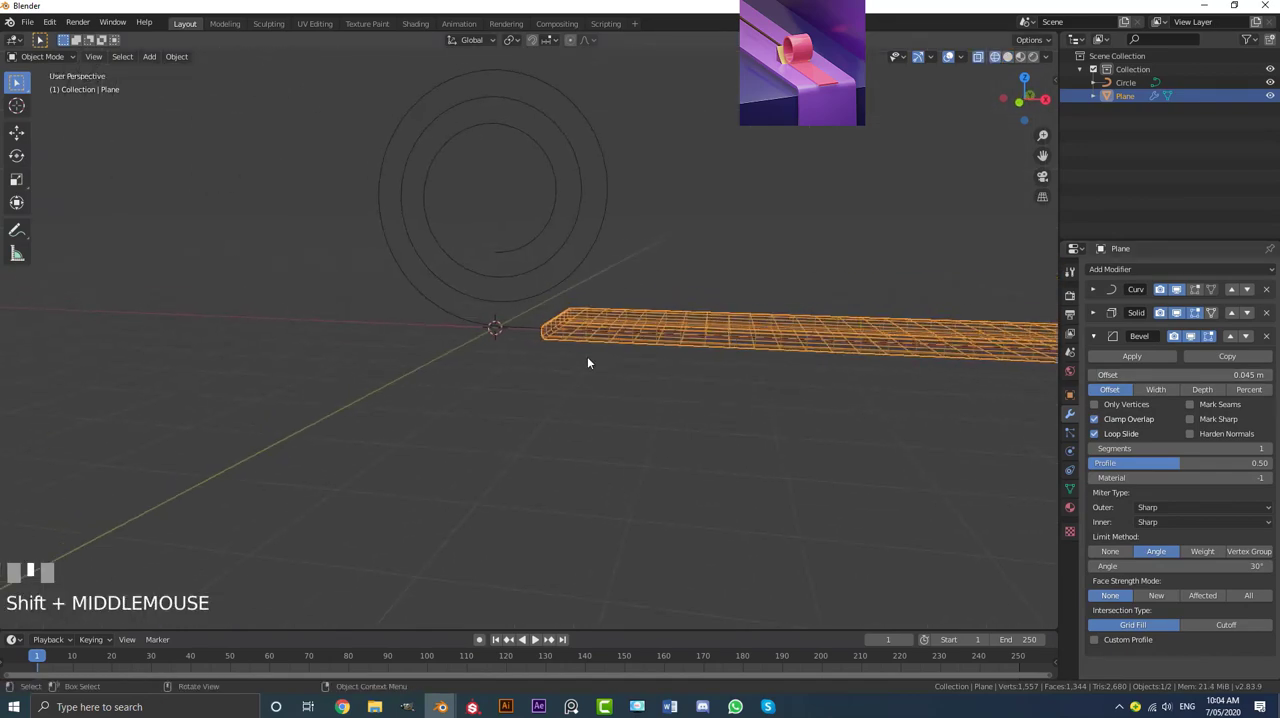
{"action": "scroll", "coordinate": [587, 363], "scroll_direction": "up", "scroll_amount": 2}
{"action": "middle_click_drag", "start_coordinate": [686, 351], "coordinate": [676, 400], "text": "shift"}
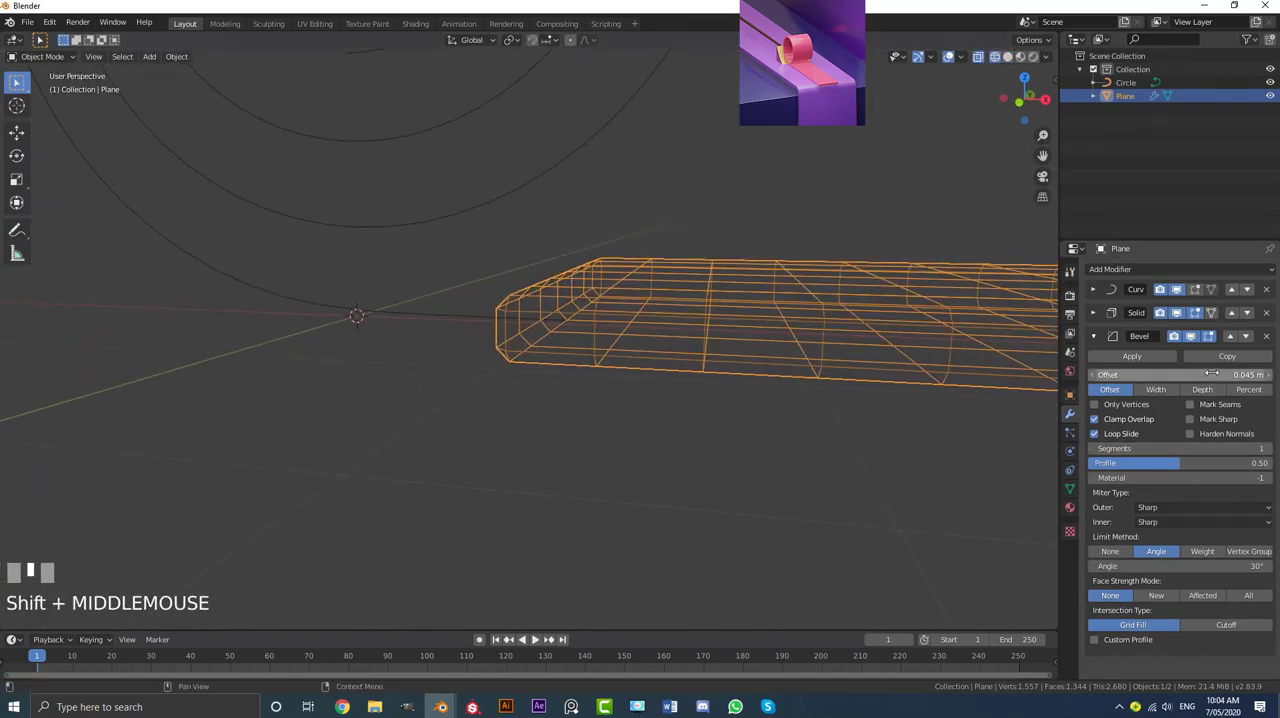
{"action": "mouse_move", "coordinate": [1211, 374]}
{"action": "left_mouse_down", "text": "shift"}
{"action": "mouse_move", "coordinate": [1190, 374]}
{"action": "mouse_move", "coordinate": [1218, 377]}
{"action": "left_mouse_up", "text": "shift"}
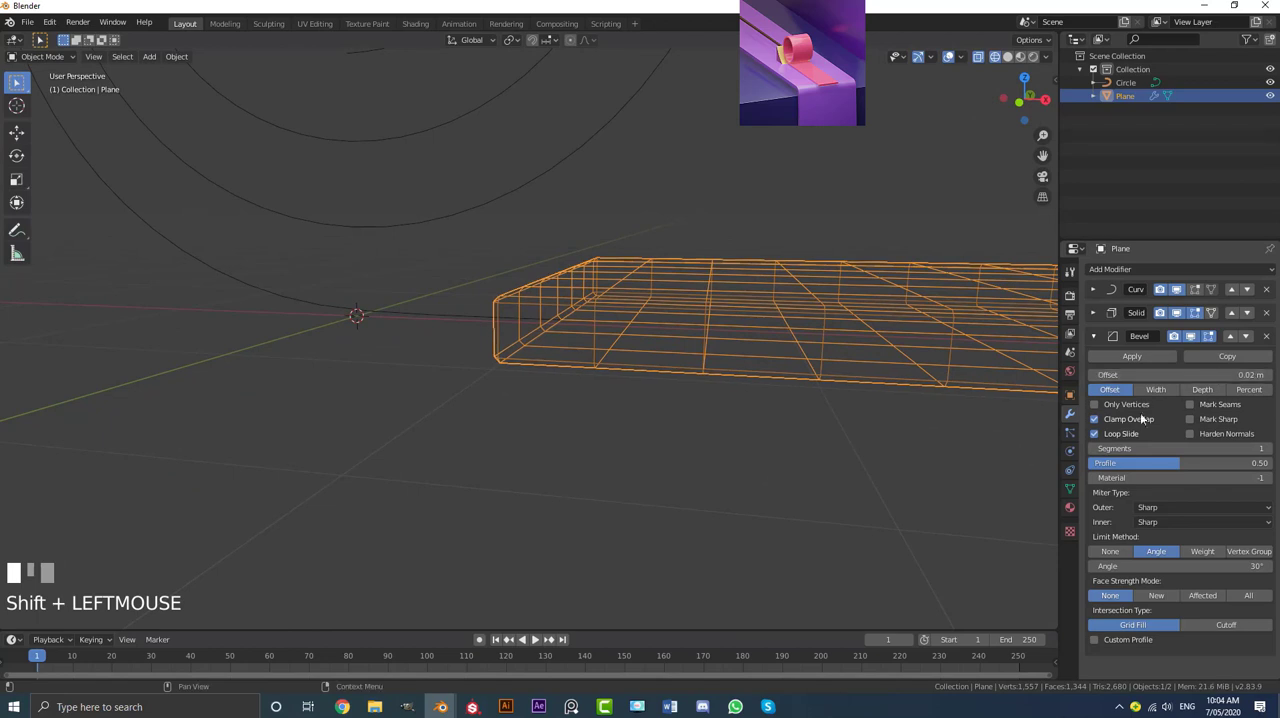
Step: Set the bevel to 3 segments and return the viewport to solid shading
{"action": "left_click", "coordinate": [1270, 450]}
{"action": "left_click", "coordinate": [1270, 450]}
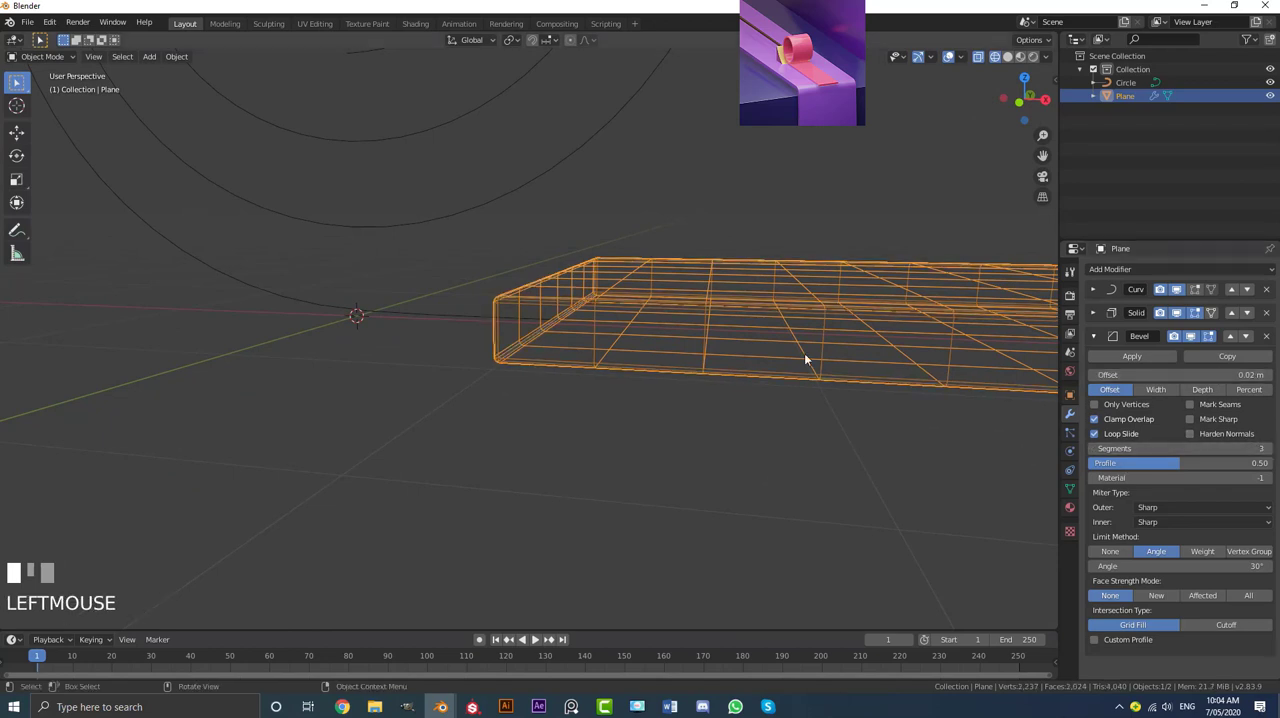
{"action": "key", "text": "z"}
{"action": "left_click", "coordinate": [892, 360]}
{"action": "scroll", "coordinate": [737, 328], "scroll_direction": "down", "scroll_amount": 2}
{"action": "middle_click_drag", "start_coordinate": [737, 328], "coordinate": [573, 327], "text": "shift"}
{"action": "scroll", "coordinate": [573, 327], "scroll_direction": "down", "scroll_amount": 3}
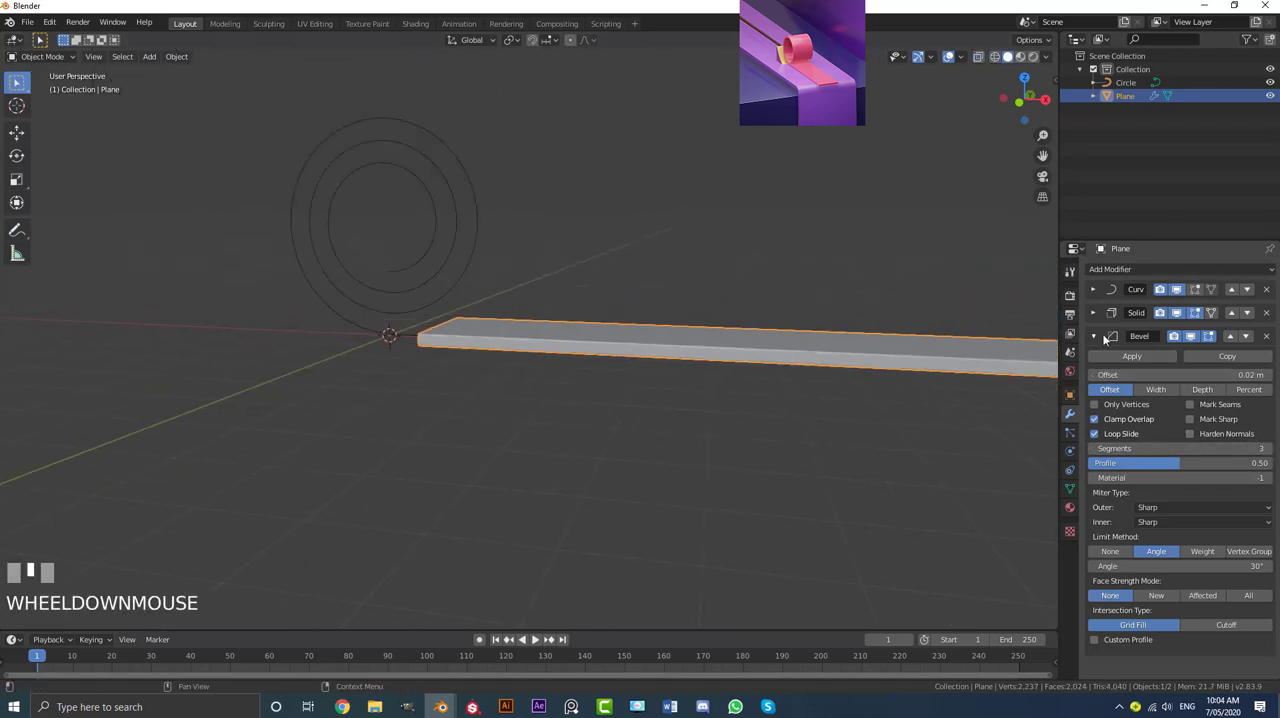
{"action": "left_click", "coordinate": [1095, 336]}
Step: Add a Subdivision Surface modifier to the strip with its default settings
{"action": "left_click", "coordinate": [1102, 270]}
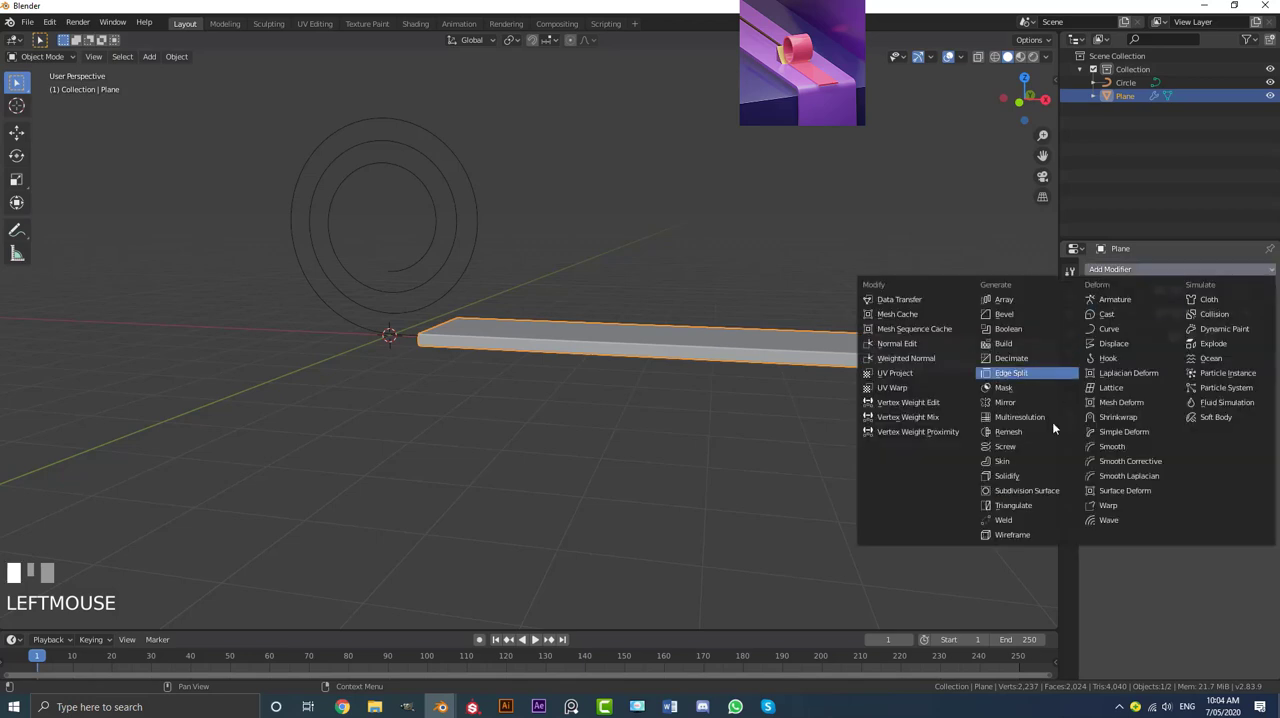
{"action": "left_click", "coordinate": [1033, 489]}
{"action": "middle_click_drag", "start_coordinate": [566, 349], "coordinate": [535, 353]}
Step: Try sliding the spiral curve along X to preview the thickened strip rolling up
{"action": "key", "text": "alt+a"}
{"action": "left_click", "coordinate": [323, 240]}
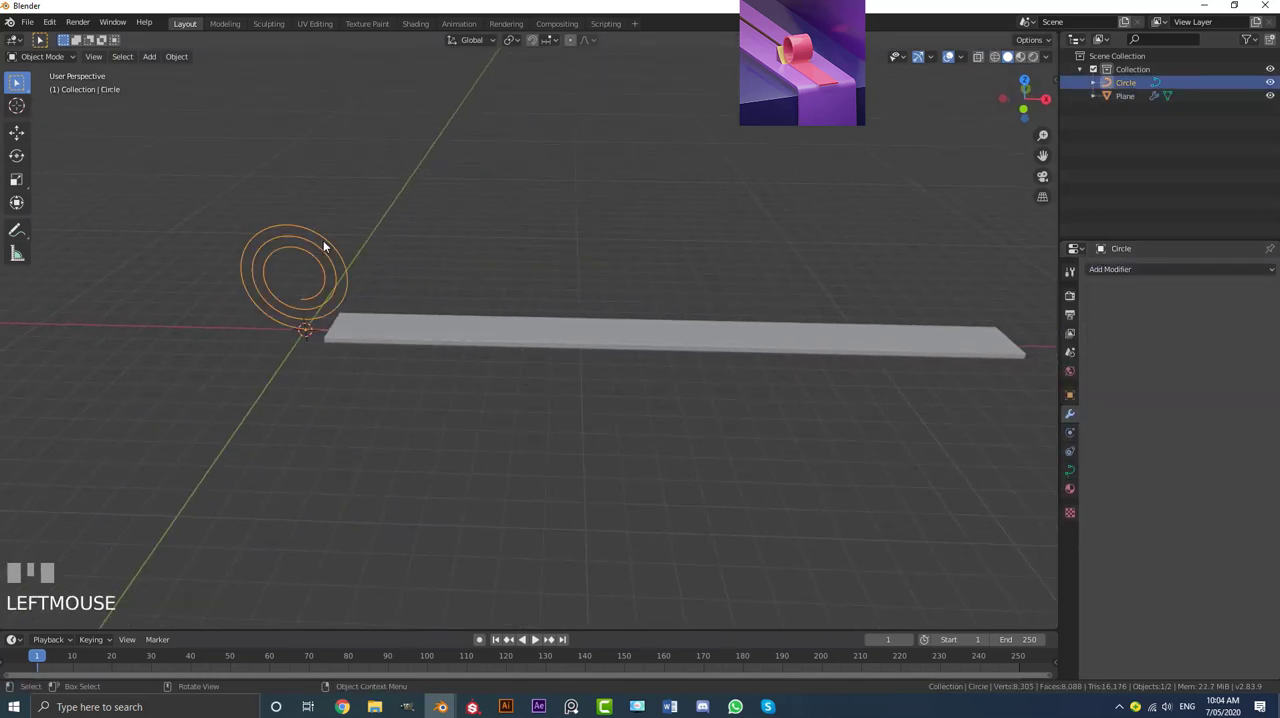
{"action": "key", "text": "g"}
{"action": "key", "text": "x"}
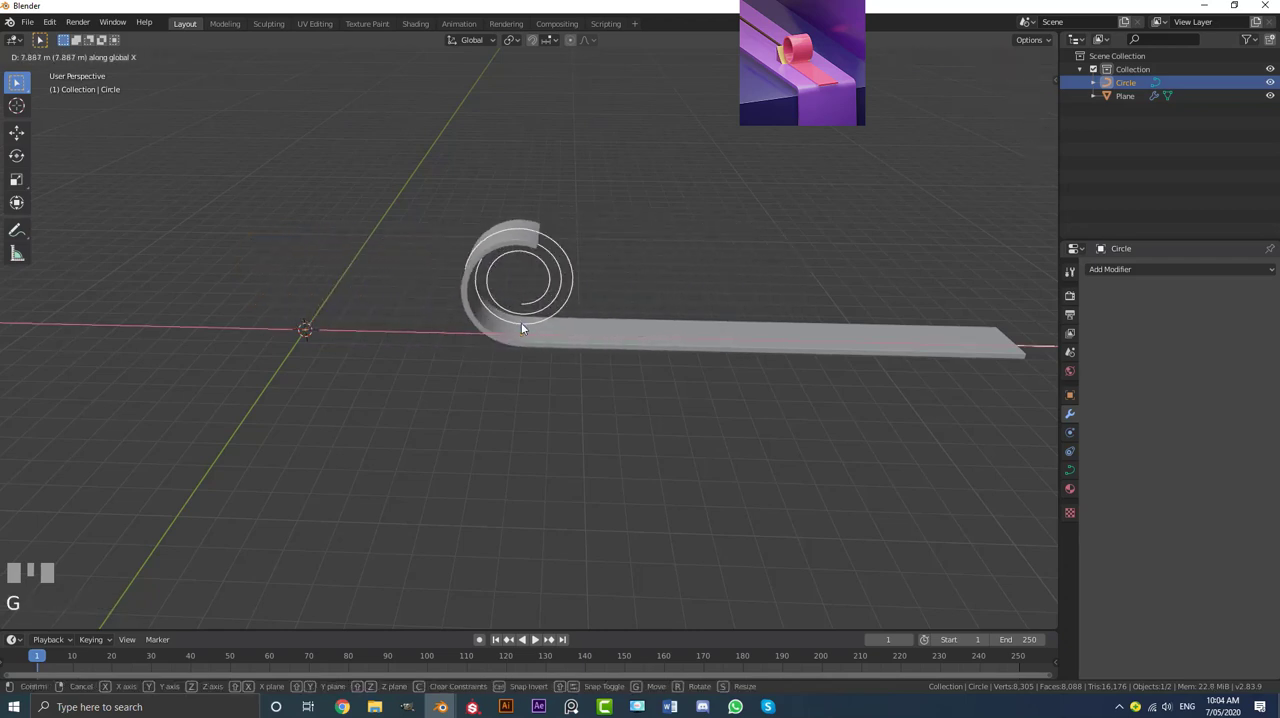
{"action": "left_click", "coordinate": [480, 328]}
Step: Apply smooth shading to the strip
{"action": "left_click", "coordinate": [444, 330]}
{"action": "left_click", "coordinate": [180, 57]}
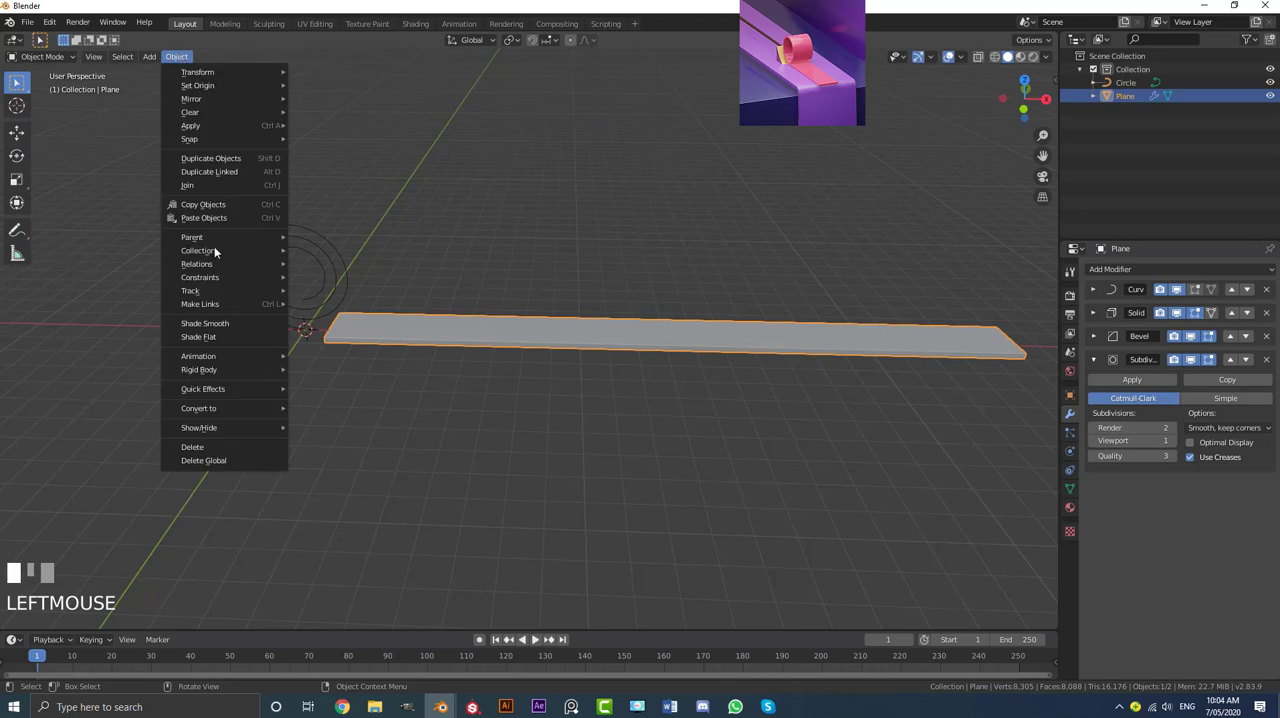
{"action": "left_click", "coordinate": [225, 323]}
Step: Try moving the spiral curve along X again to check how the smooth-shaded strip curls
{"action": "left_click", "coordinate": [315, 241]}
{"action": "scroll", "coordinate": [315, 241], "scroll_direction": "up", "scroll_amount": 2}
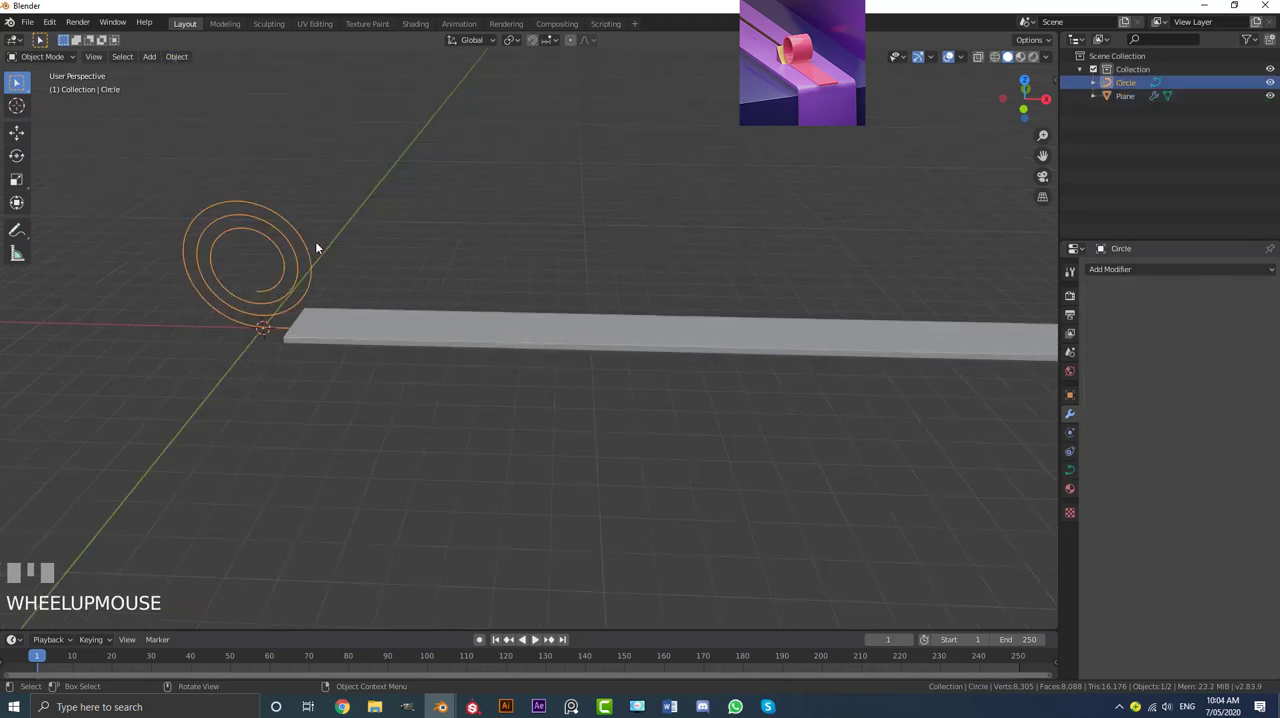
{"action": "key", "text": "g"}
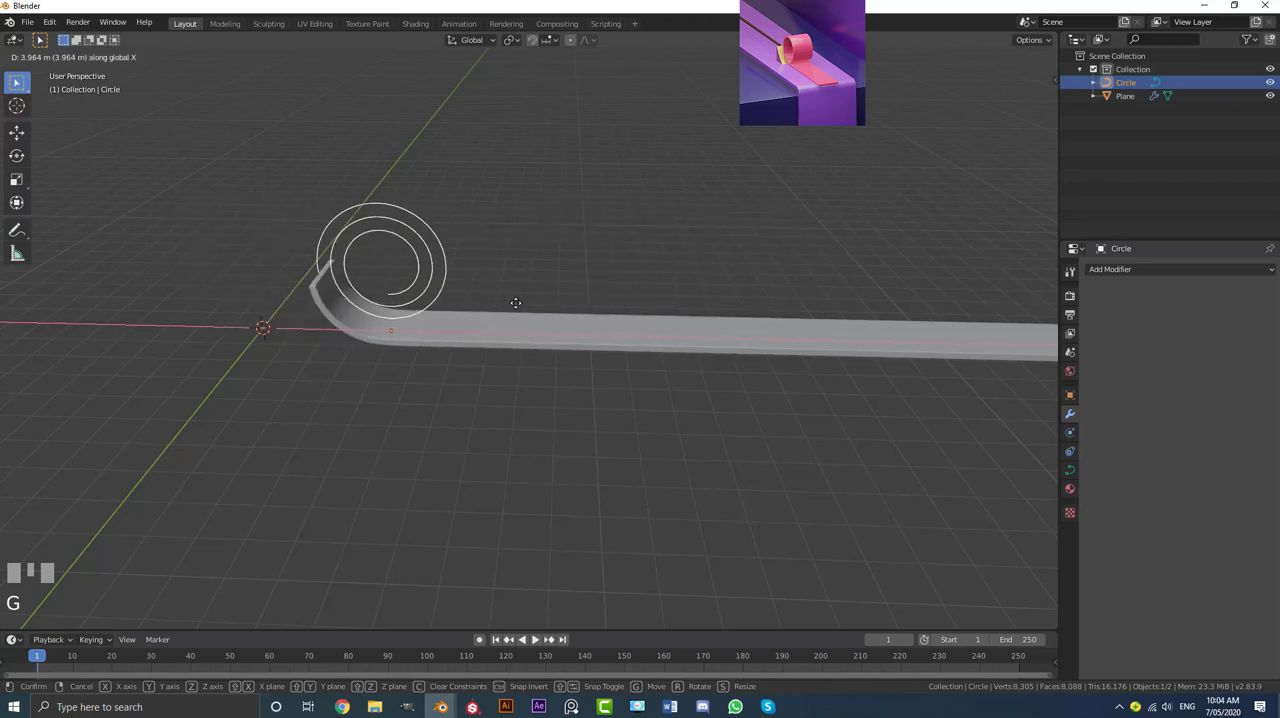
{"action": "right_click", "coordinate": [440, 287]}
{"action": "middle_click_drag", "start_coordinate": [440, 292], "coordinate": [502, 308]}
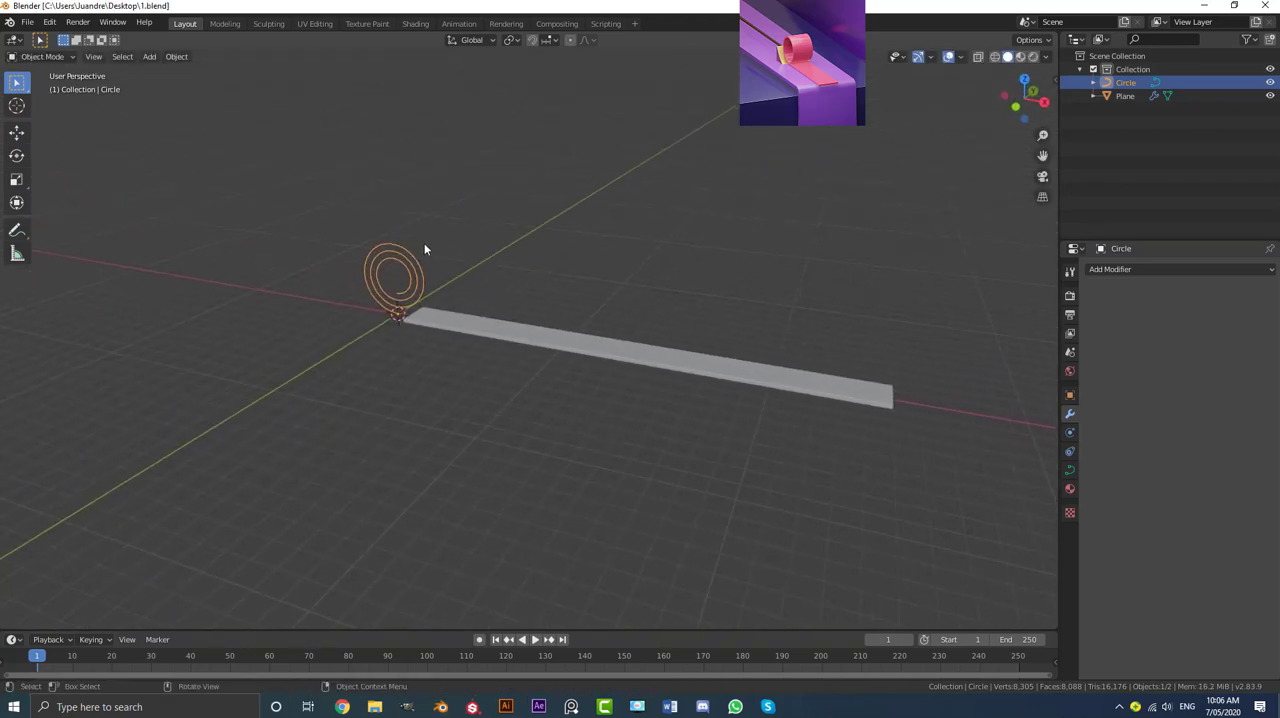
{"action": "scroll", "coordinate": [400, 246], "scroll_direction": "up", "scroll_amount": 2}
{"action": "key", "text": "g"}
{"action": "right_click", "coordinate": [397, 220]}
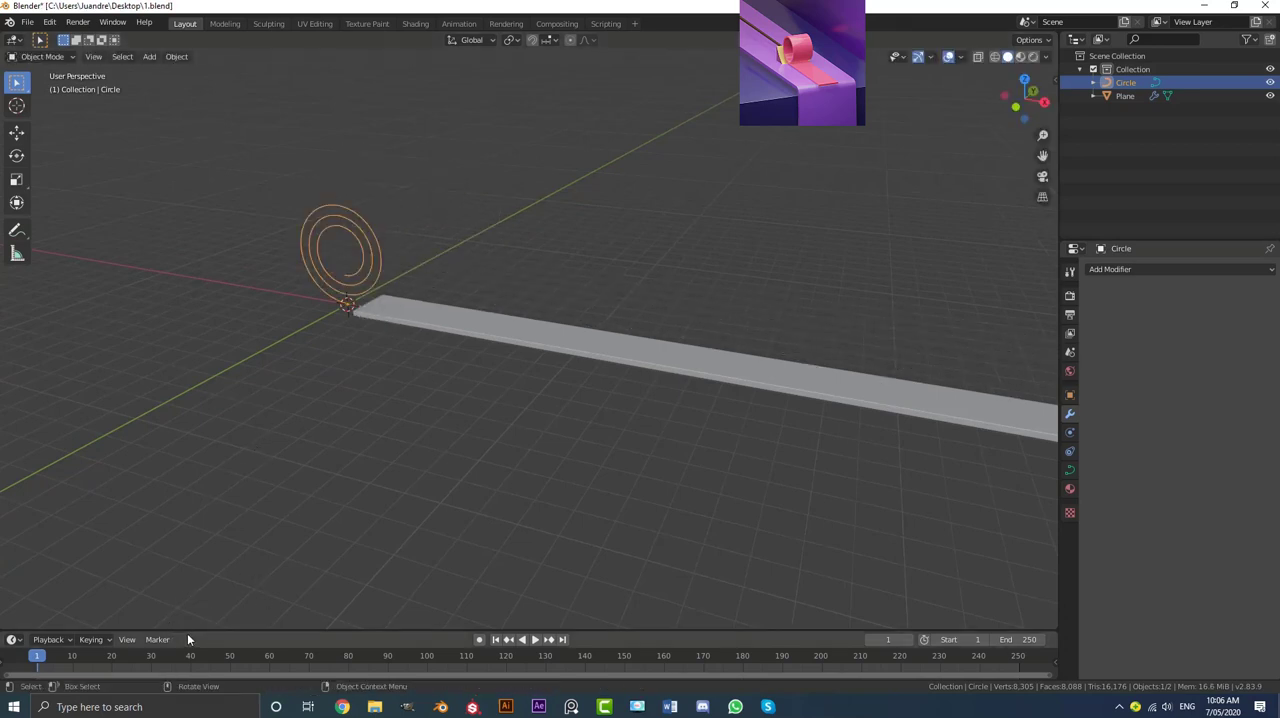
Step: Enlarge the timeline, play the animation briefly, and return to frame 1 with playback stopped
{"action": "left_click_drag", "start_coordinate": [198, 630], "coordinate": [219, 561]}
{"action": "key", "text": "space"}
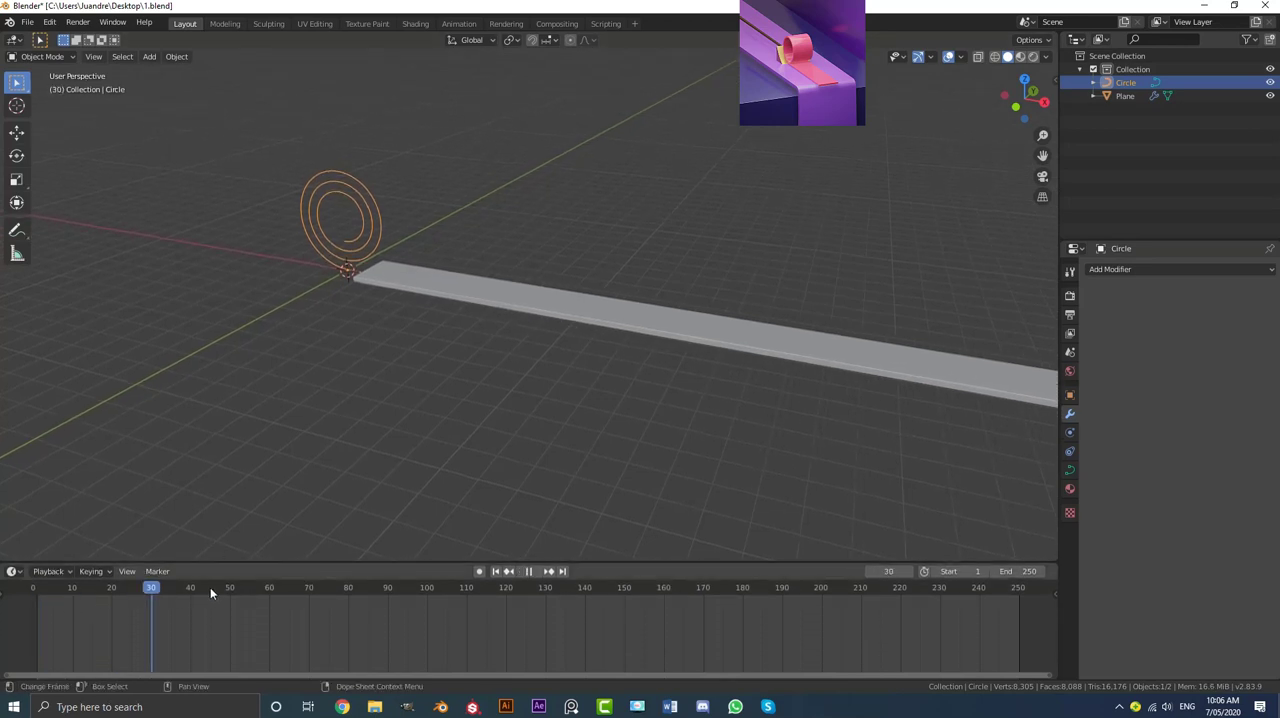
{"action": "mouse_move", "coordinate": [34, 605]}
{"action": "left_mouse_down"}
{"action": "mouse_move", "coordinate": [194, 603]}
{"action": "mouse_move", "coordinate": [41, 604]}
{"action": "left_mouse_up"}
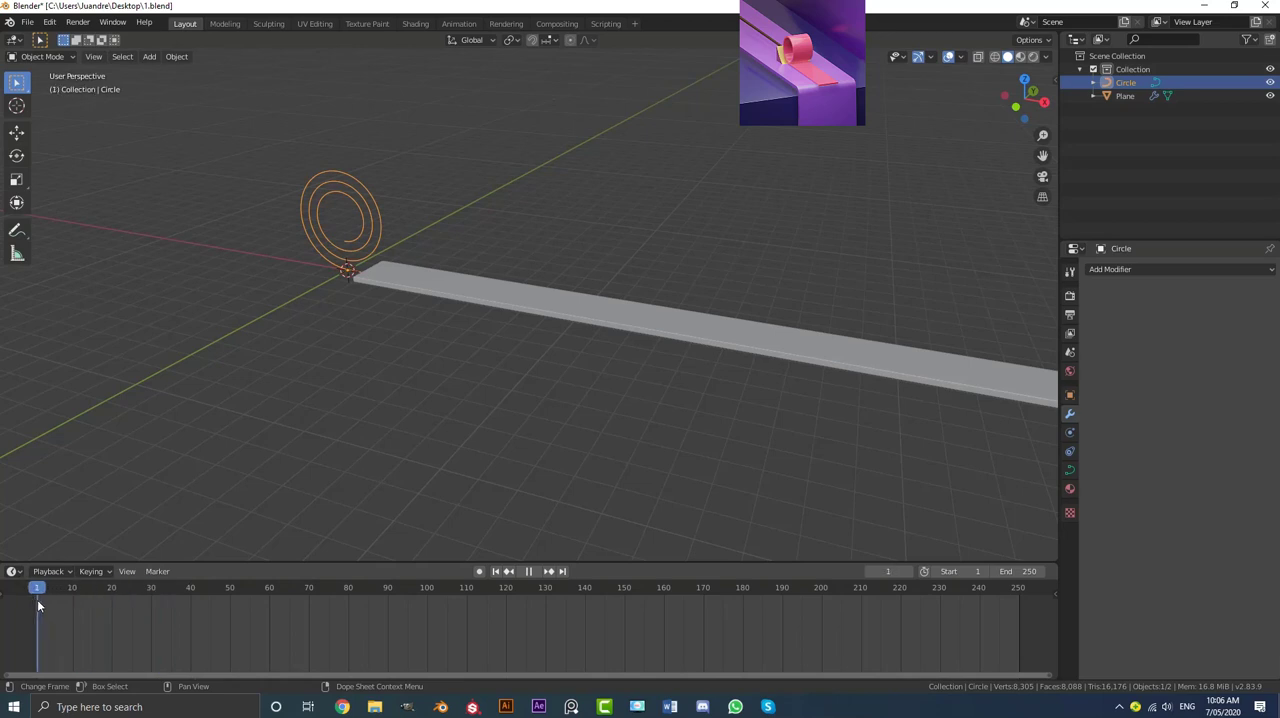
{"action": "key", "text": "space"}
{"action": "left_click", "coordinate": [908, 571]}
{"action": "left_click", "coordinate": [869, 571]}
Step: Insert a Location keyframe for the spiral curve at frame 1
{"action": "middle_click_drag", "start_coordinate": [410, 272], "coordinate": [392, 274]}
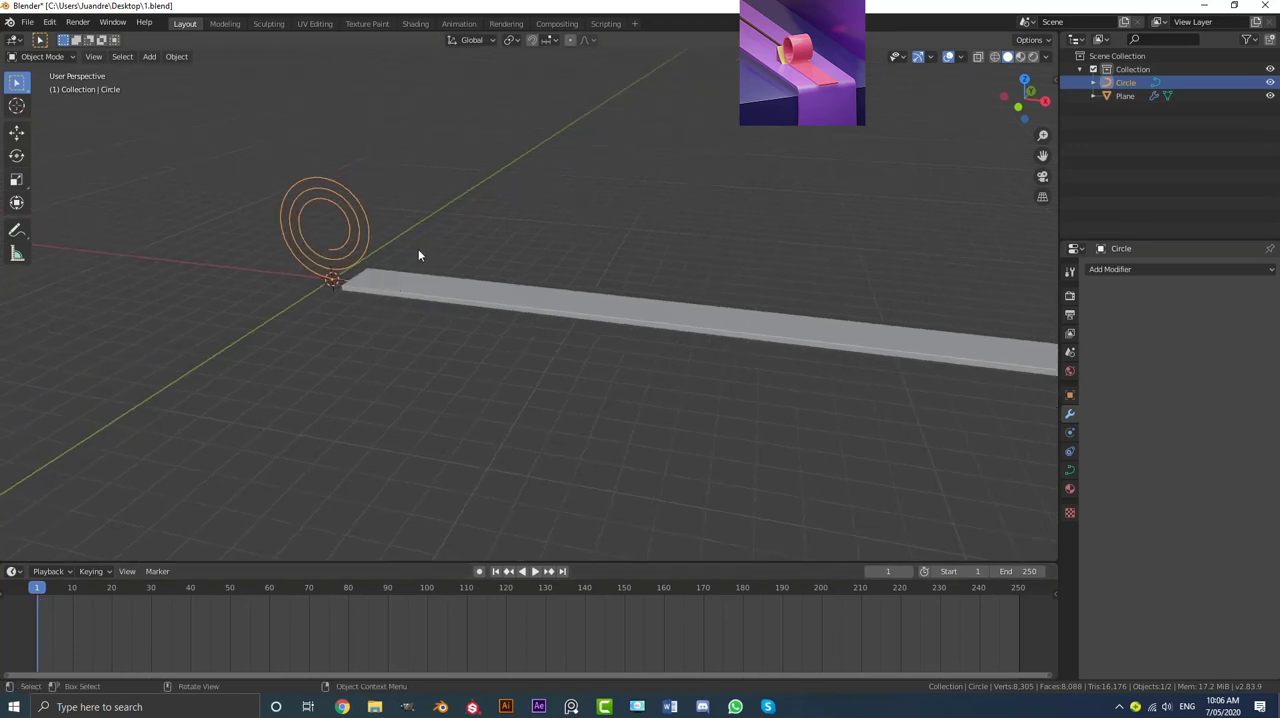
{"action": "key", "text": "i"}
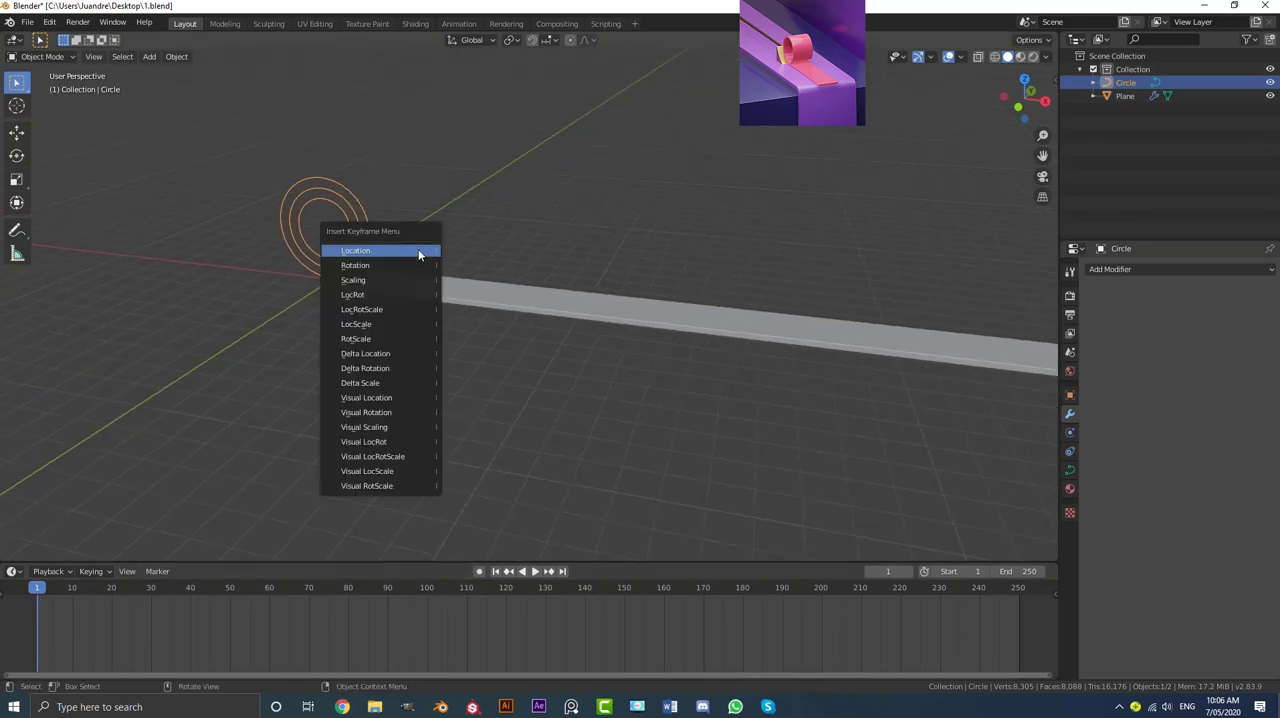
{"action": "left_click", "coordinate": [377, 253]}
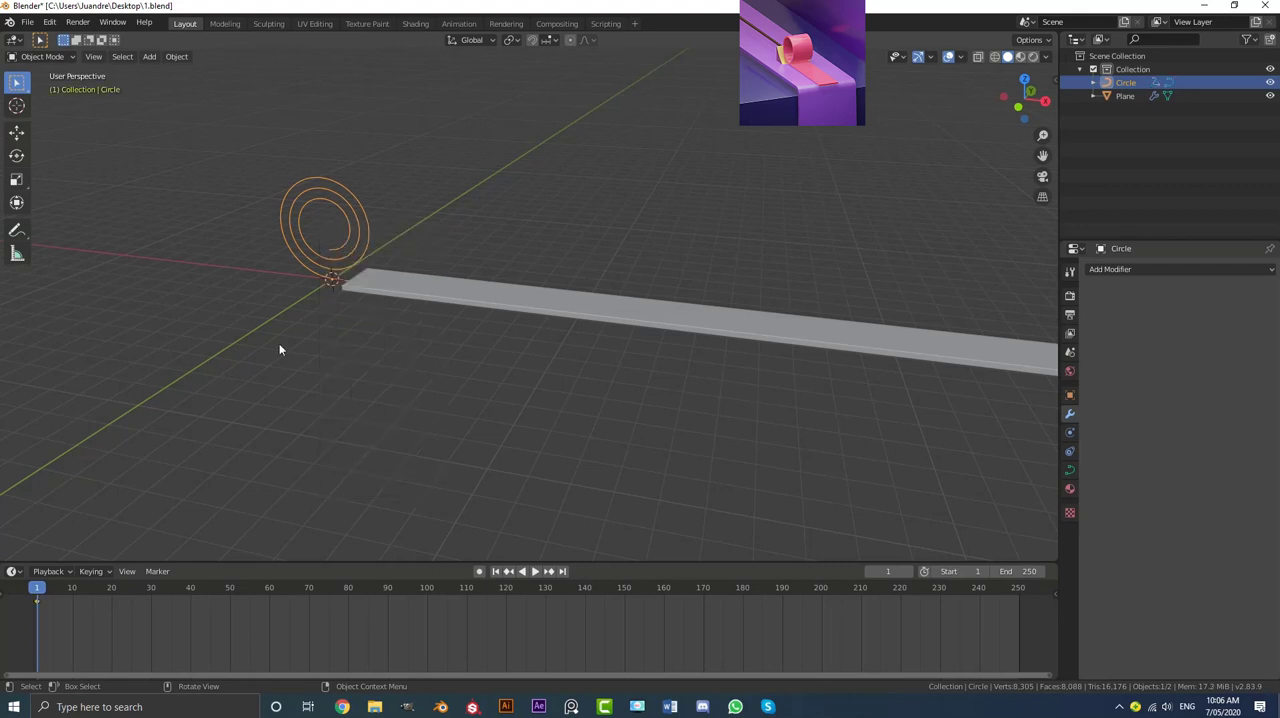
Step: Go to frame 90 and move the spiral curve about 24.8 m along X to the strip's far end
{"action": "left_click_drag", "start_coordinate": [38, 592], "coordinate": [389, 614]}
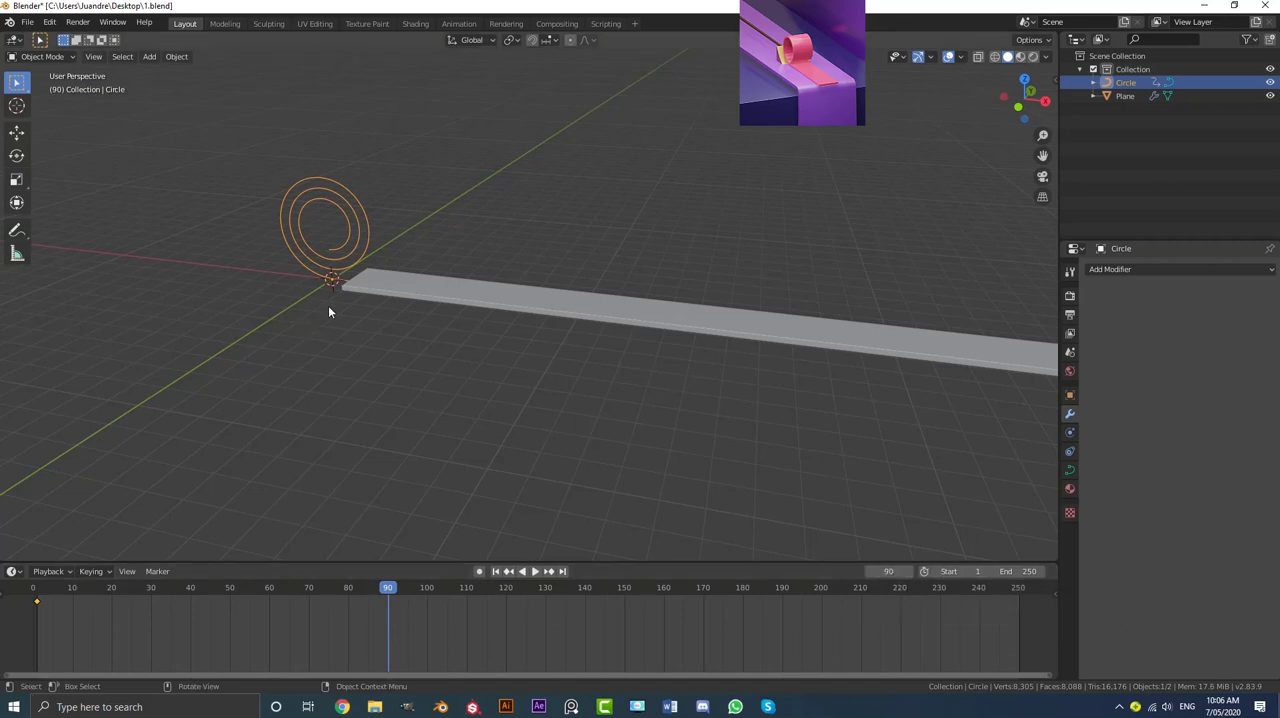
{"action": "middle_click_drag", "start_coordinate": [329, 306], "coordinate": [440, 328]}
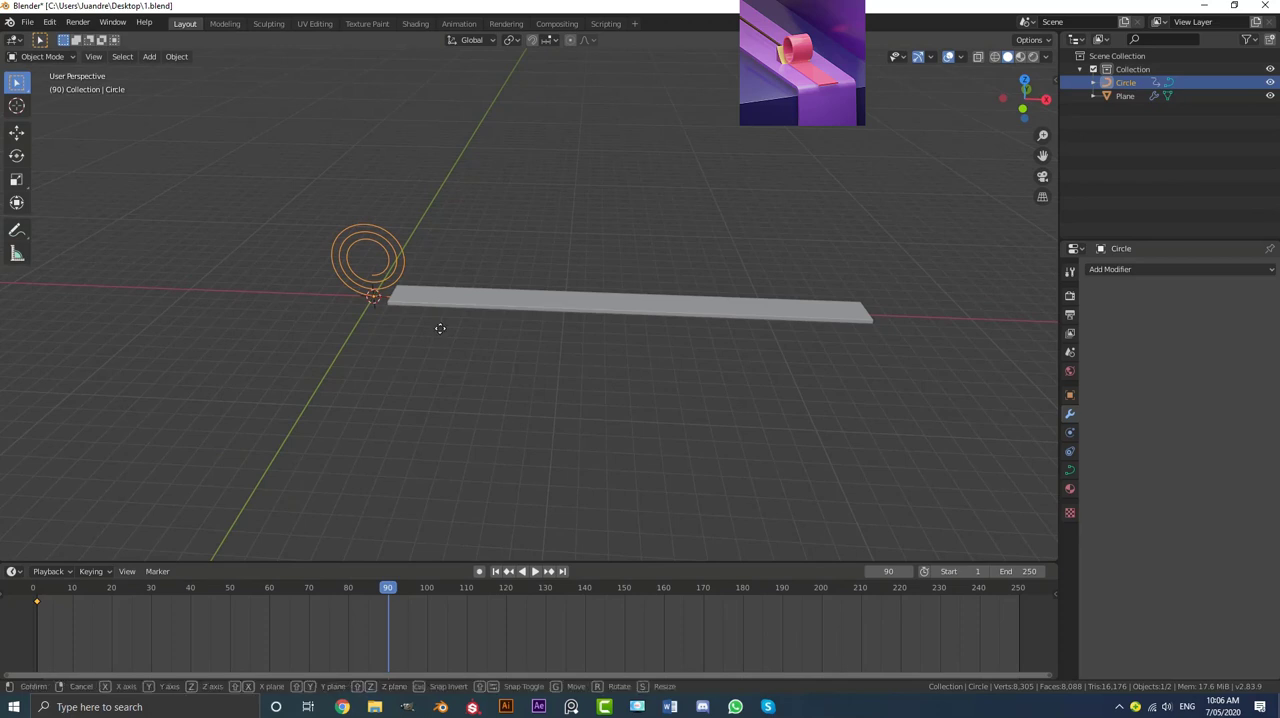
{"action": "key", "text": "g"}
{"action": "key", "text": "x"}
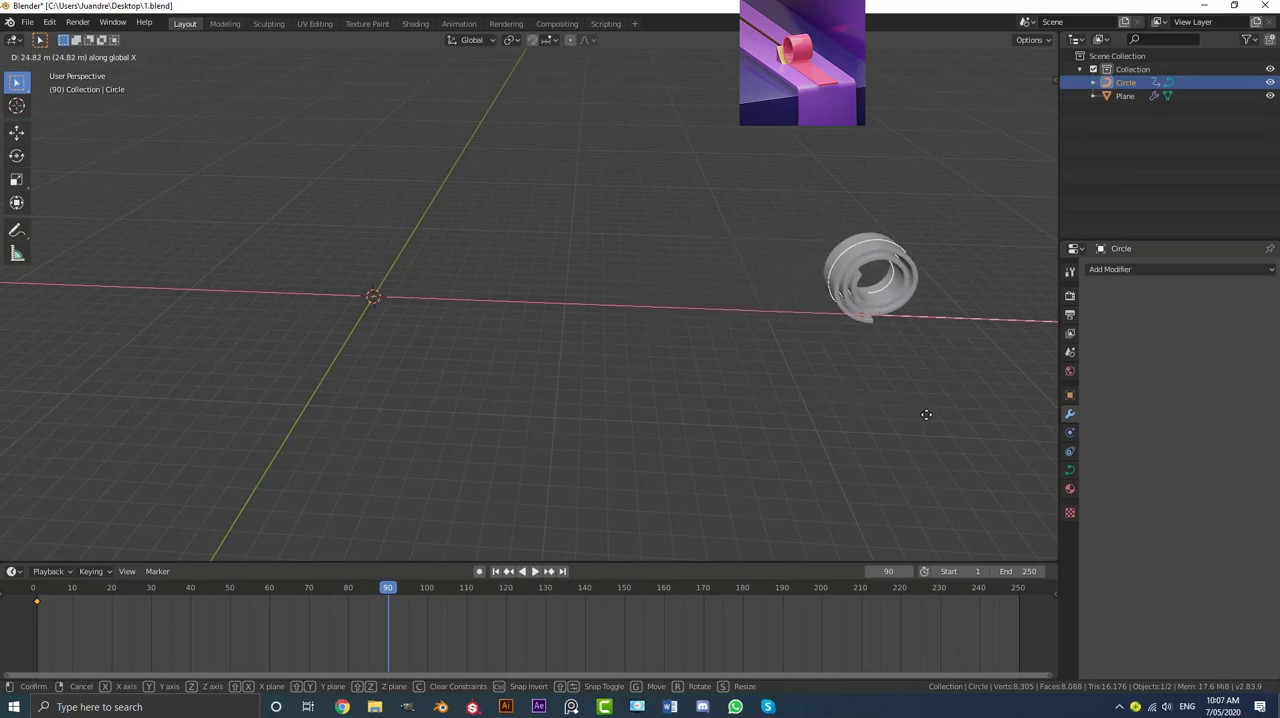
{"action": "left_click", "coordinate": [930, 416]}
Step: Insert a Location keyframe for the moved spiral curve at frame 90
{"action": "middle_click_drag", "start_coordinate": [921, 390], "coordinate": [641, 318]}
{"action": "scroll", "coordinate": [630, 312], "scroll_direction": "up", "scroll_amount": 4}
{"action": "key", "text": "i"}
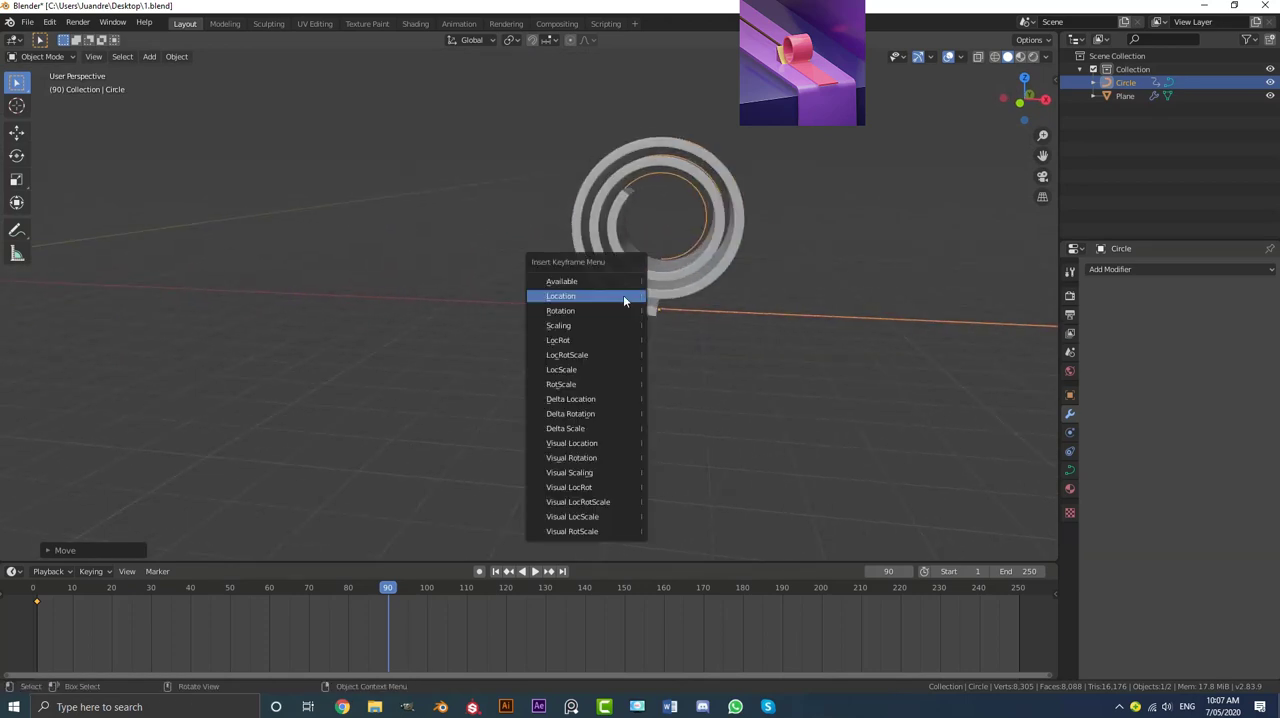
{"action": "left_click", "coordinate": [585, 300]}
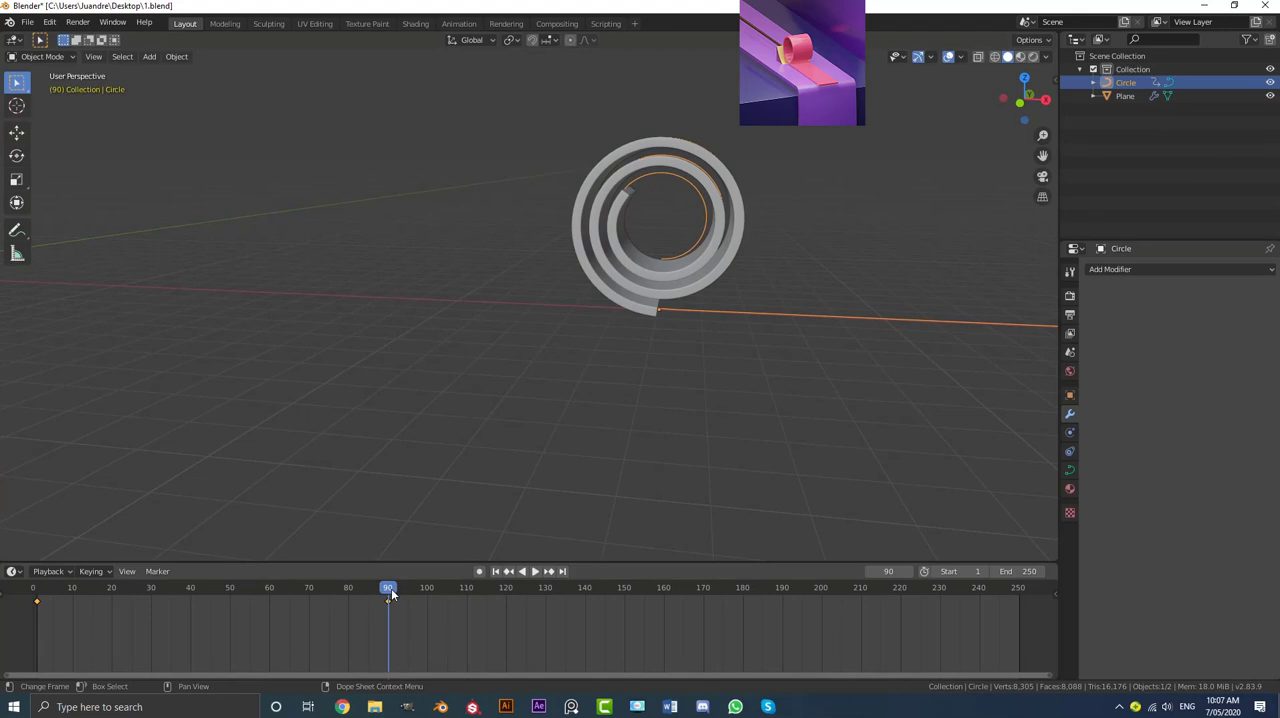
Step: Inspect the roll's end position in the last frames before 90, and replay the roll-up animation from the start
{"action": "left_click_drag", "start_coordinate": [392, 595], "coordinate": [366, 598]}
{"action": "scroll", "coordinate": [595, 360], "scroll_direction": "up", "scroll_amount": 5}
{"action": "middle_click_drag", "start_coordinate": [757, 325], "coordinate": [763, 314]}
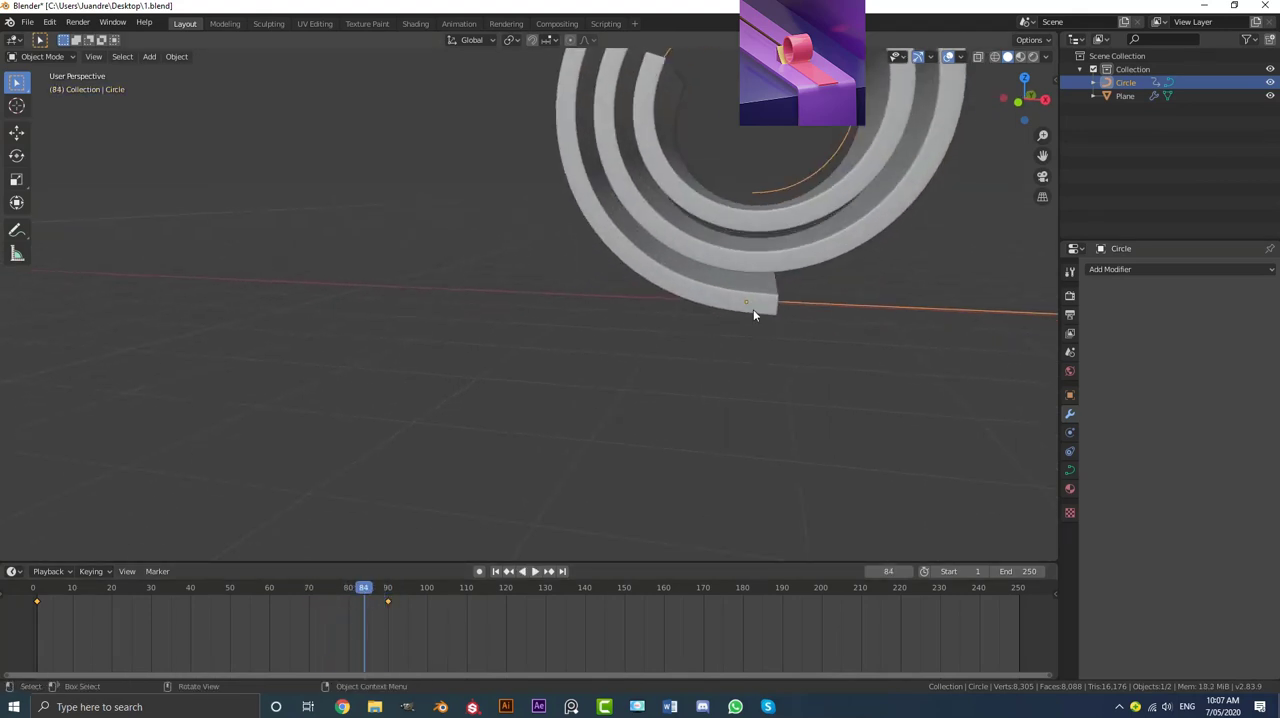
{"action": "key", "text": "space"}
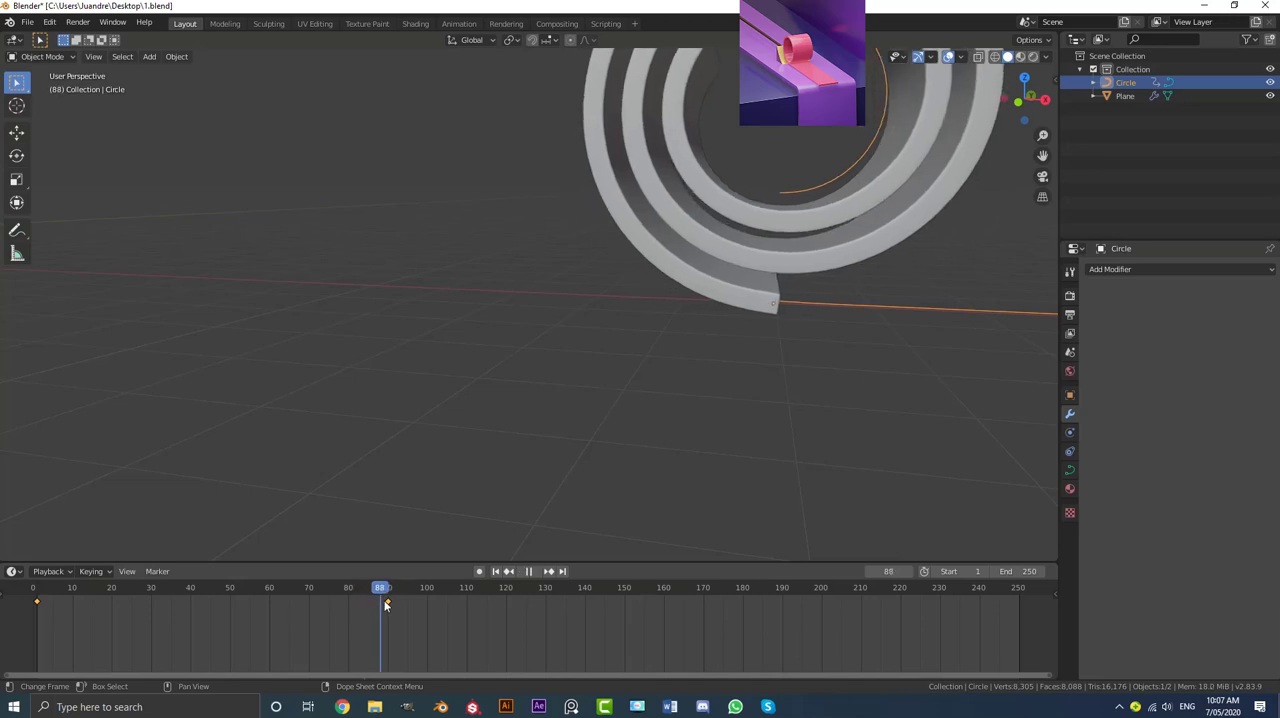
{"action": "left_click_drag", "start_coordinate": [389, 608], "coordinate": [32, 598]}
{"action": "scroll", "coordinate": [440, 335], "scroll_direction": "down", "scroll_amount": 4}
{"action": "middle_click_drag", "start_coordinate": [465, 320], "coordinate": [423, 357]}
{"action": "key", "text": "space"}
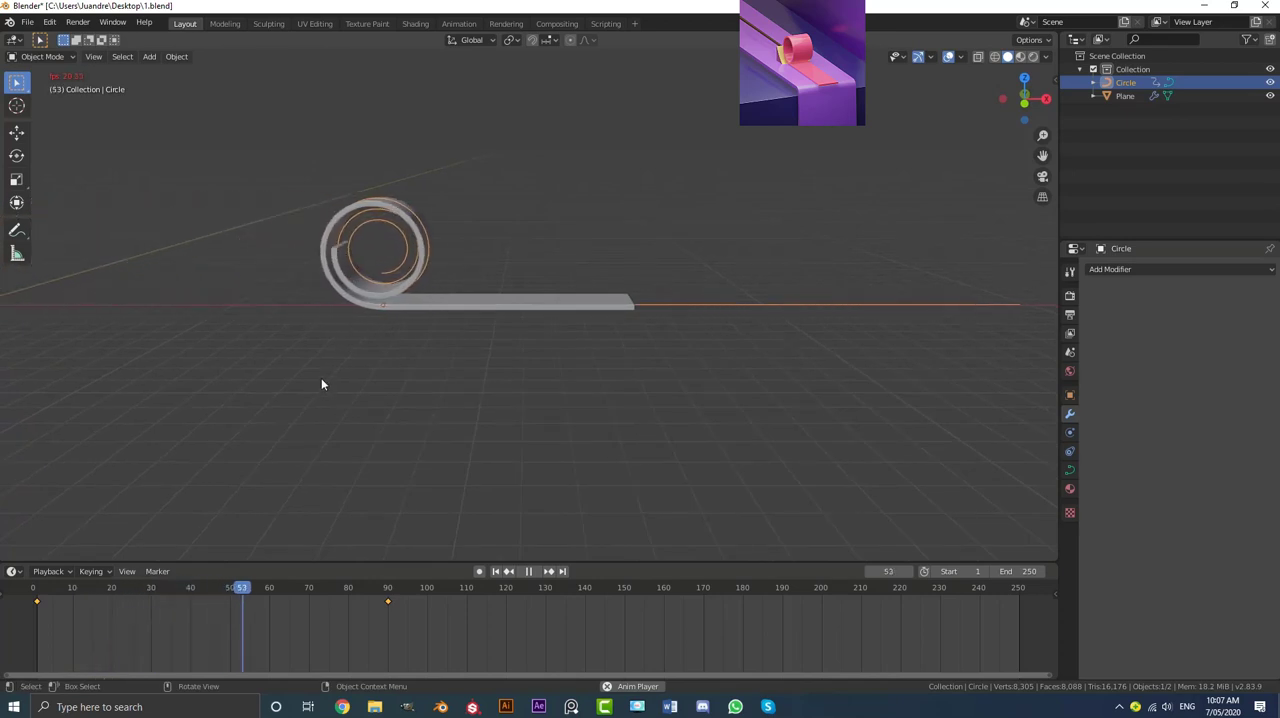
{"action": "key", "text": "space"}
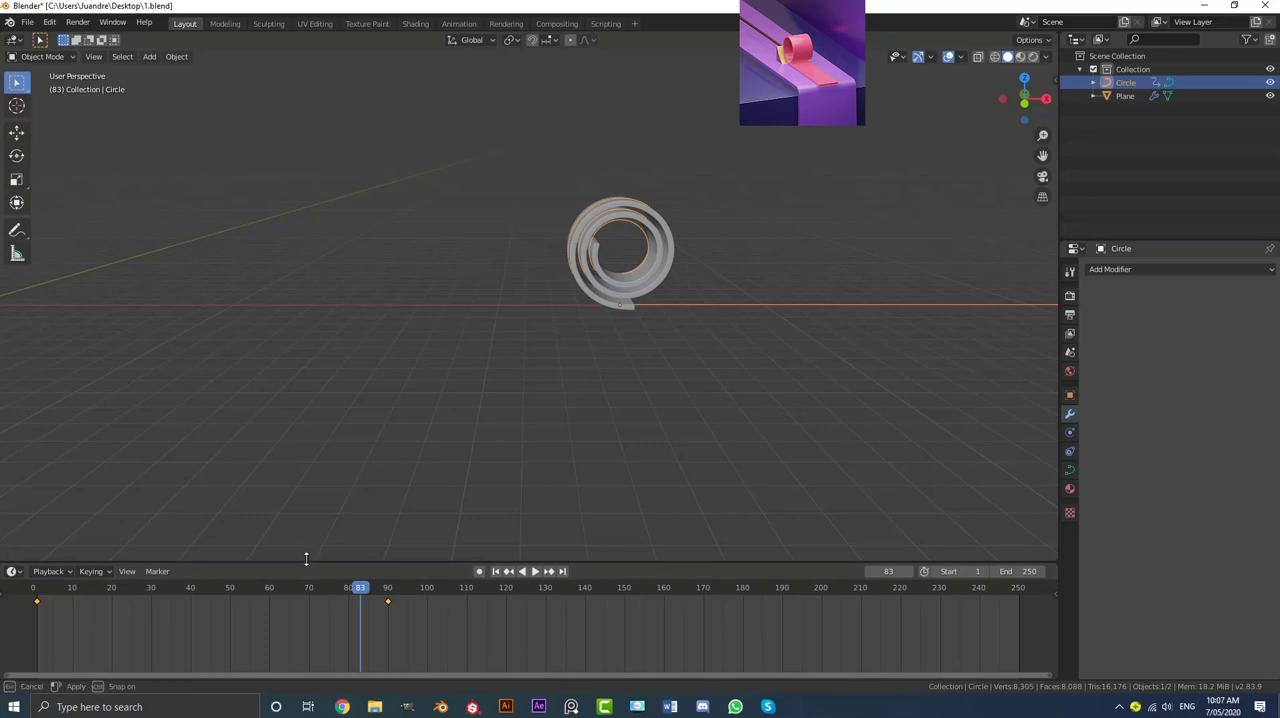
Step: Enlarge the timeline and set both of the spiral curve's Location keyframes to Linear interpolation
{"action": "left_click_drag", "start_coordinate": [306, 562], "coordinate": [306, 536]}
{"action": "middle_click_drag", "start_coordinate": [636, 243], "coordinate": [636, 240]}
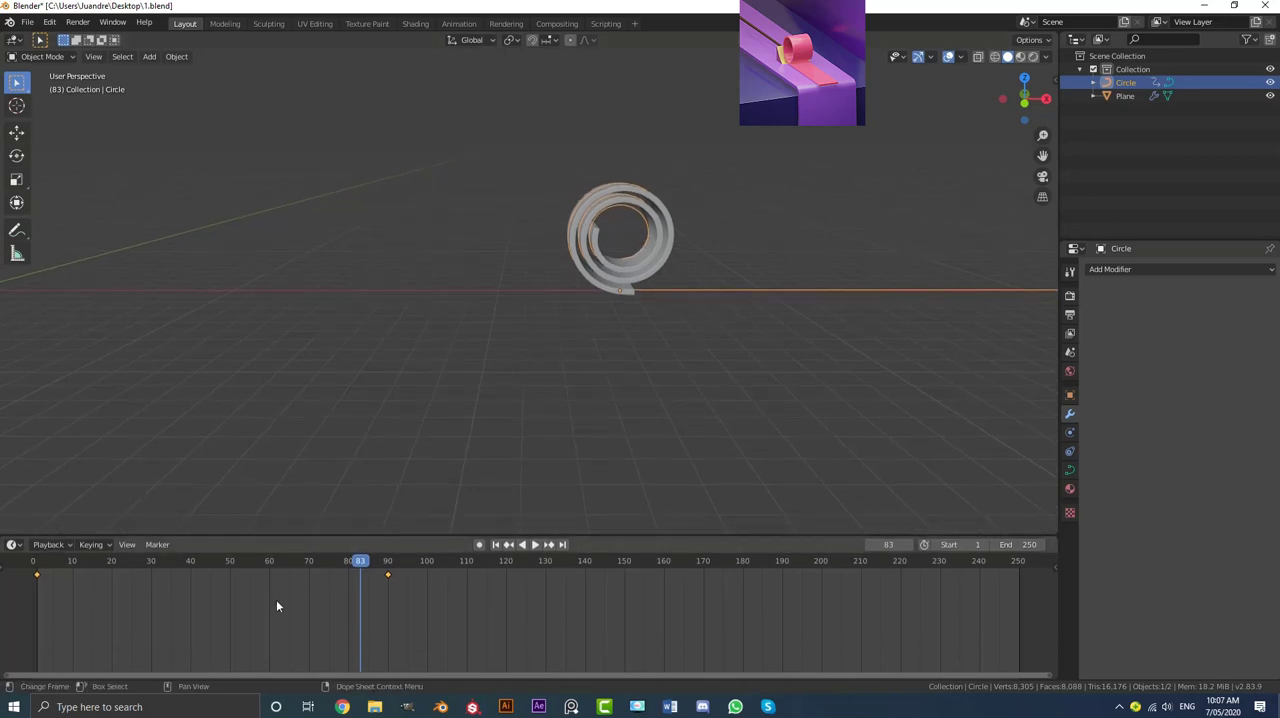
{"action": "left_click_drag", "start_coordinate": [471, 631], "coordinate": [16, 557]}
{"action": "key", "text": "t"}
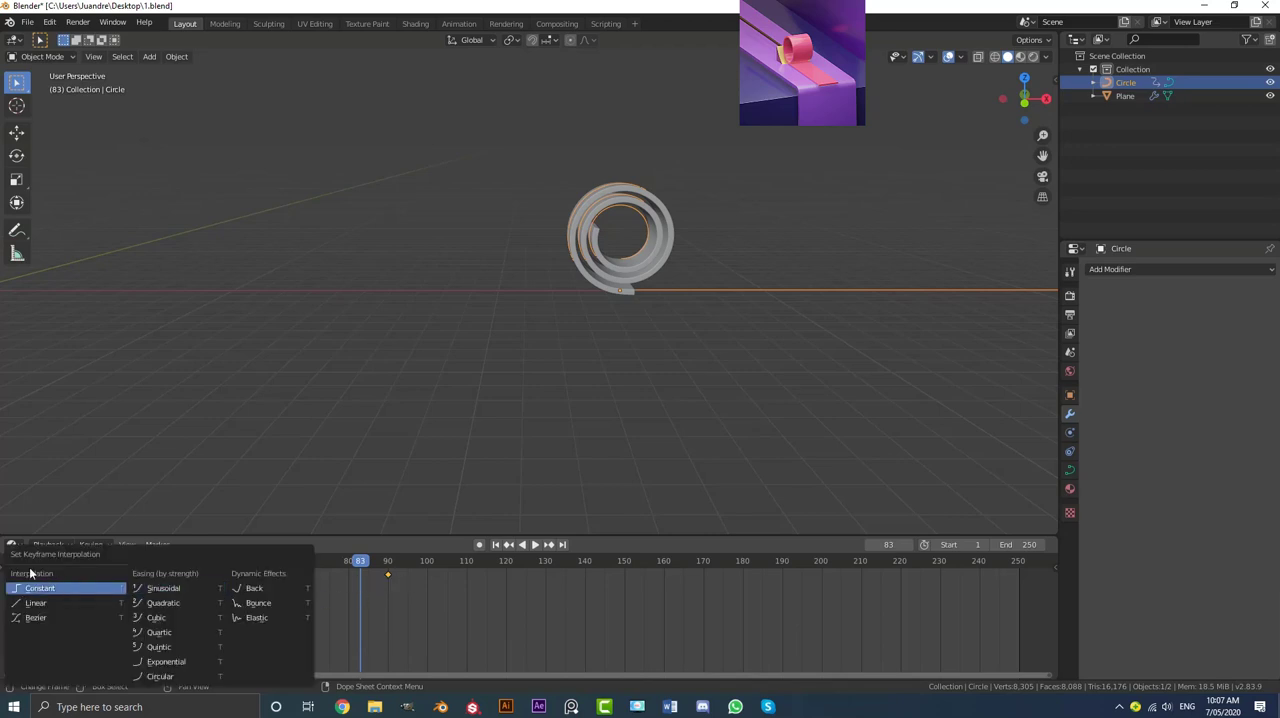
{"action": "left_click", "coordinate": [45, 605]}
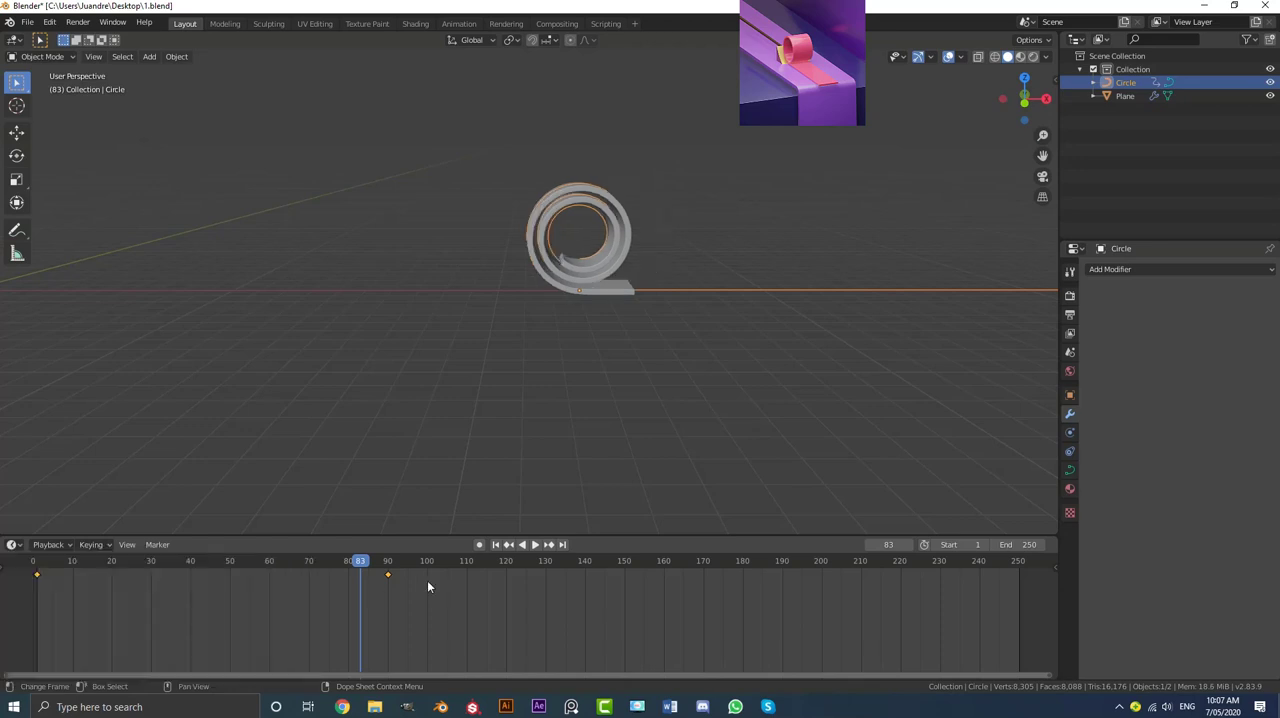
Step: Play the roll-up from the start while viewing the ribbon at an angle, stop playback, and return to frame 0
{"action": "key", "text": "space"}
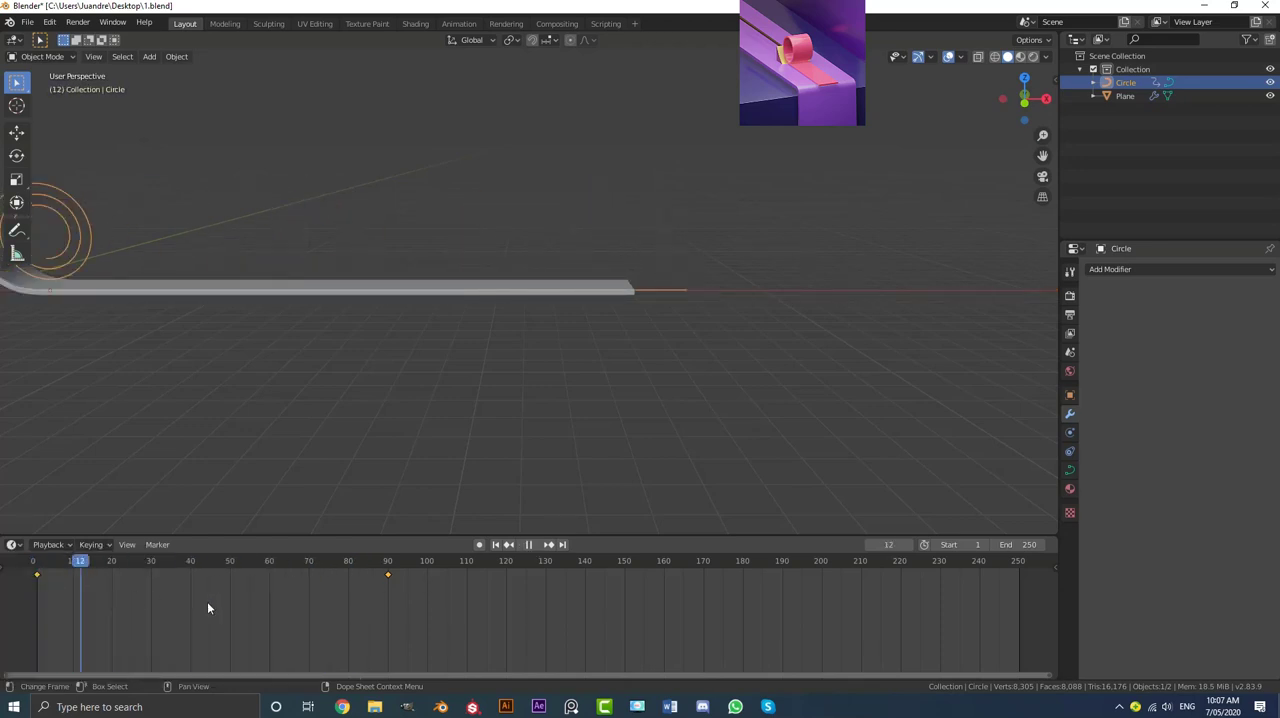
{"action": "left_click_drag", "start_coordinate": [390, 602], "coordinate": [30, 600]}
{"action": "key", "text": "space"}
{"action": "left_click", "coordinate": [417, 355]}
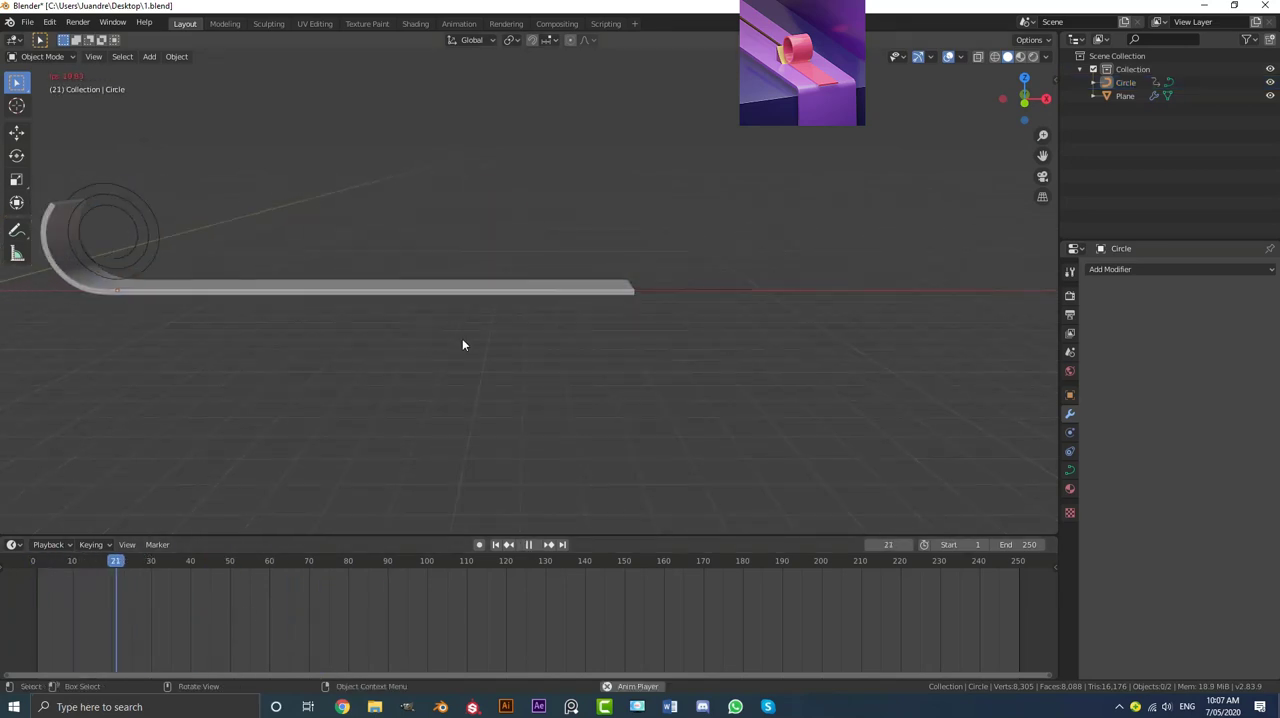
{"action": "middle_click_drag", "start_coordinate": [705, 287], "coordinate": [674, 312]}
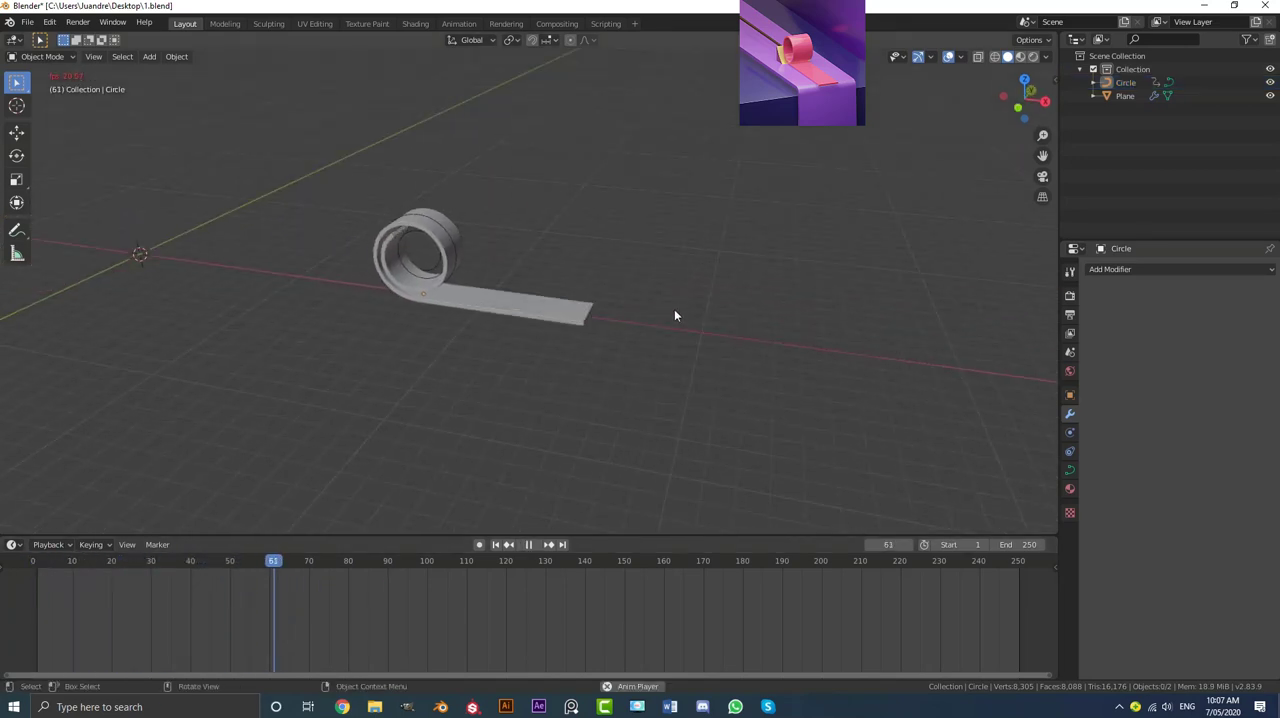
{"action": "key", "text": "space"}
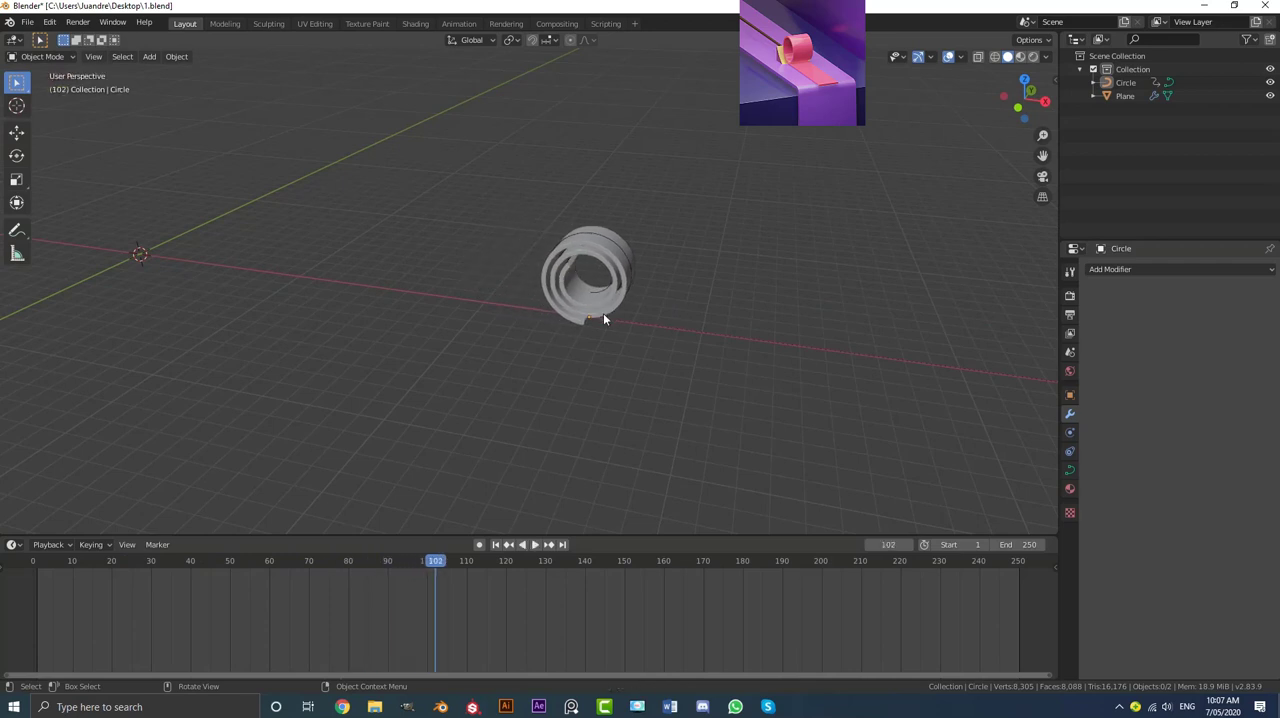
{"action": "middle_click_drag", "start_coordinate": [603, 313], "coordinate": [441, 564]}
{"action": "left_click_drag", "start_coordinate": [441, 564], "coordinate": [30, 581]}
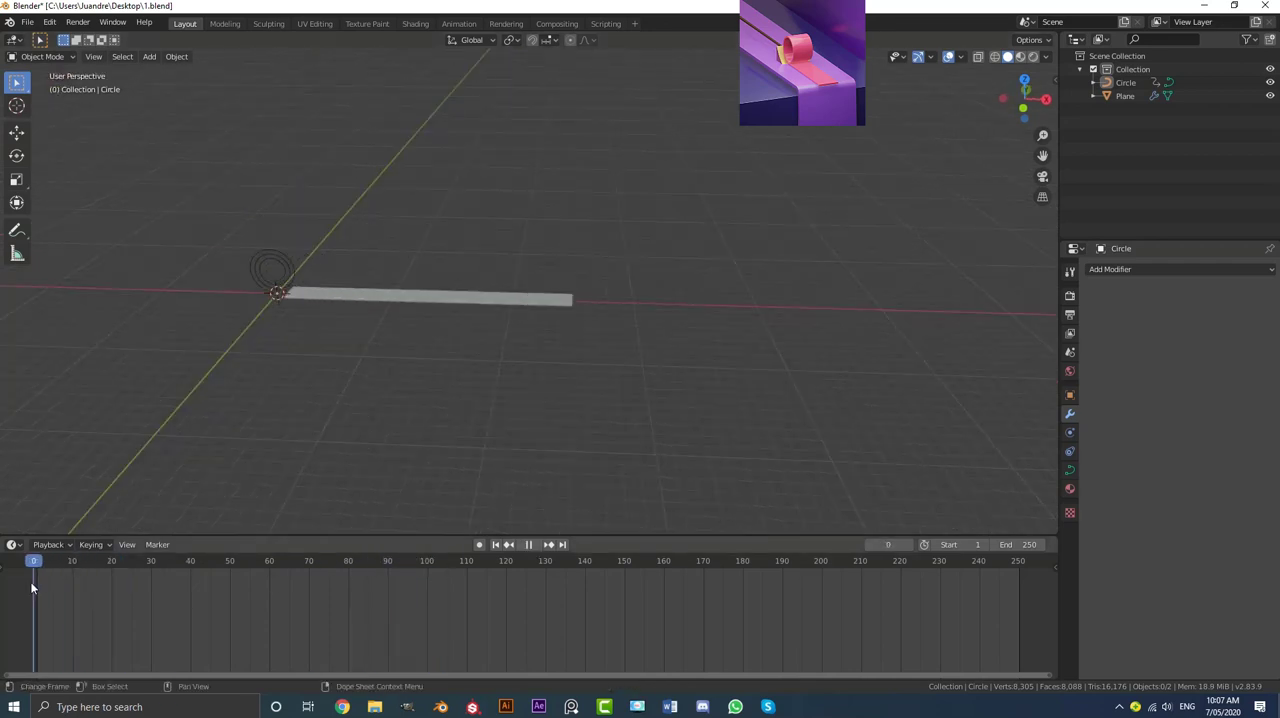
Step: Add a cube mesh at the world origin, at the start of the ribbon
{"action": "middle_click_drag", "start_coordinate": [410, 314], "coordinate": [418, 280]}
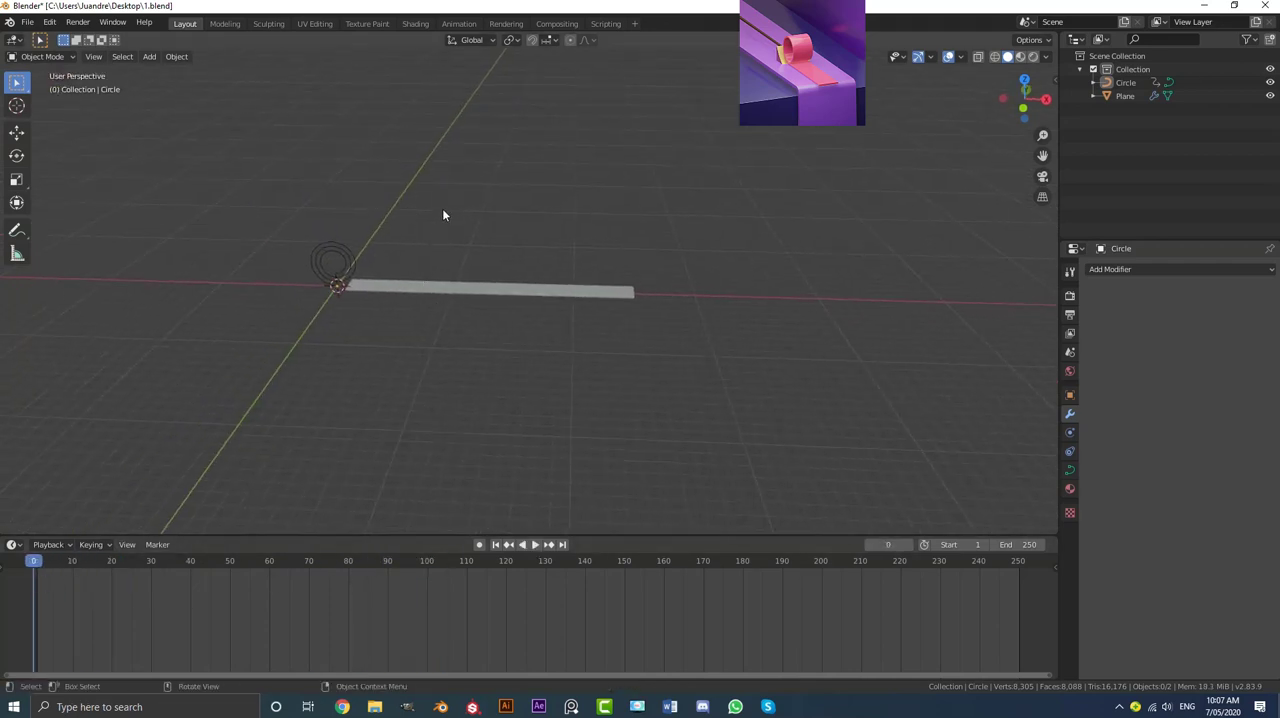
{"action": "key", "text": "shift+a"}
{"action": "mouse_move", "coordinate": [432, 231]}
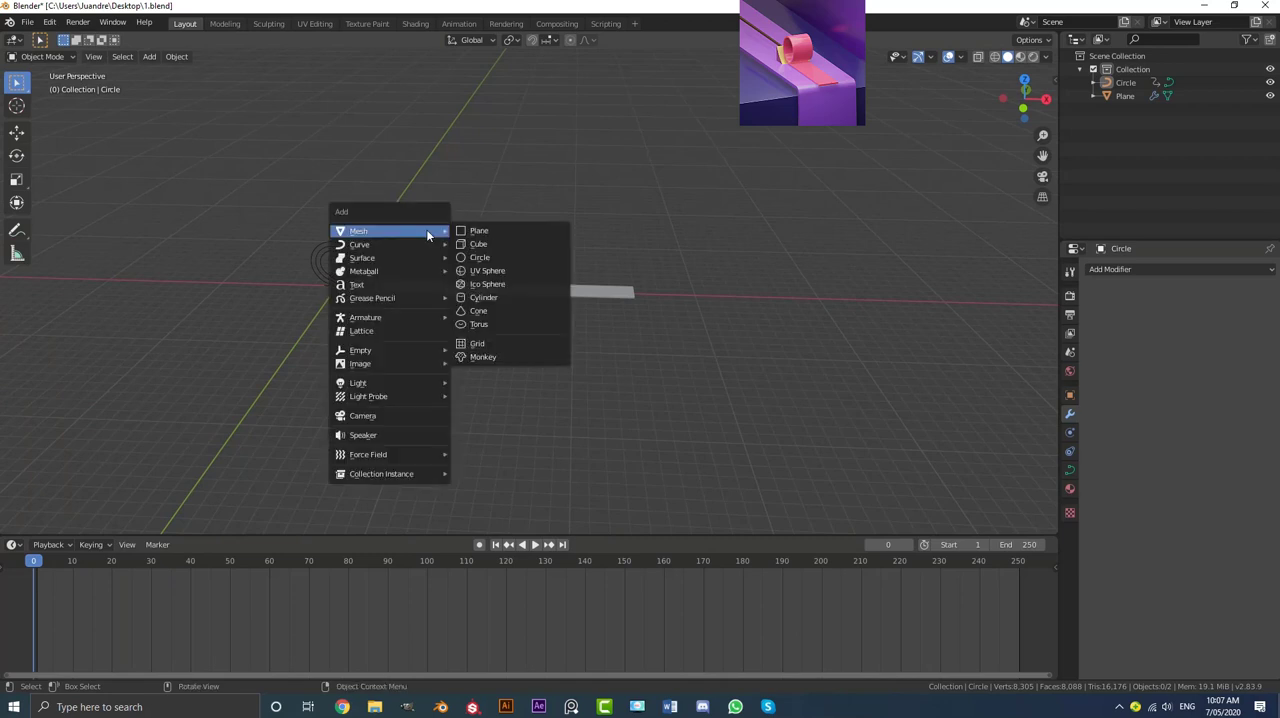
{"action": "left_click", "coordinate": [476, 244]}
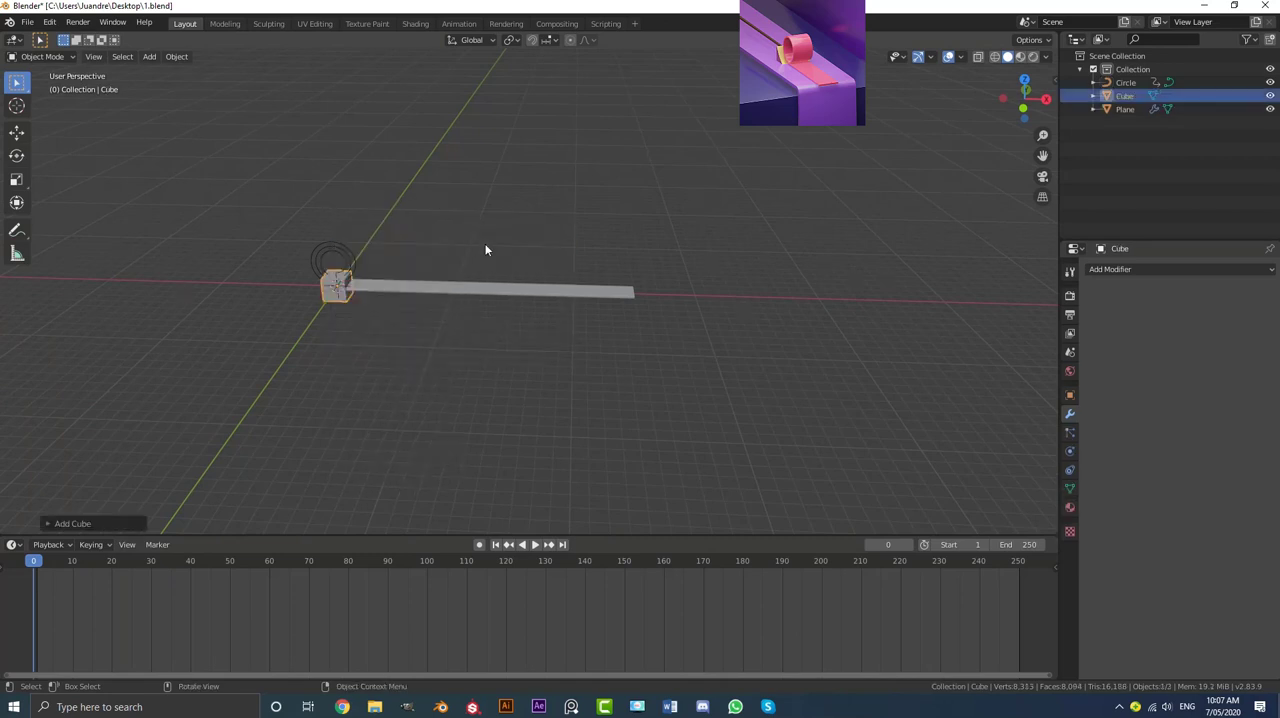
Step: In front view, raise the cube 1 m so its base rests on the X axis beside the ribbon's start
{"action": "key", "text": "KP_1"}
{"action": "scroll", "coordinate": [470, 288], "scroll_direction": "up", "scroll_amount": 4}
{"action": "middle_click_drag", "start_coordinate": [405, 311], "coordinate": [775, 351], "text": "shift"}
{"action": "scroll", "coordinate": [690, 334], "scroll_direction": "up", "scroll_amount": 4}
{"action": "scroll", "coordinate": [651, 360], "scroll_direction": "up", "scroll_amount": 1}
{"action": "key", "text": "g"}
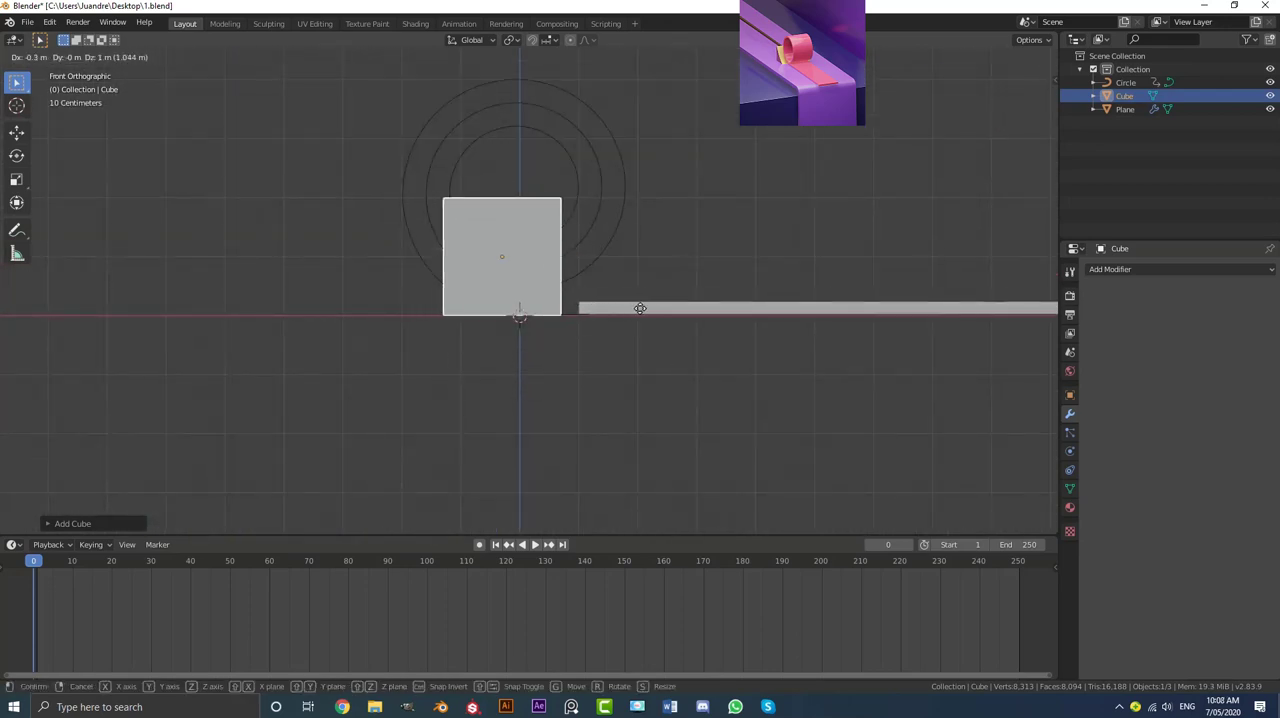
{"action": "left_click", "coordinate": [651, 300]}
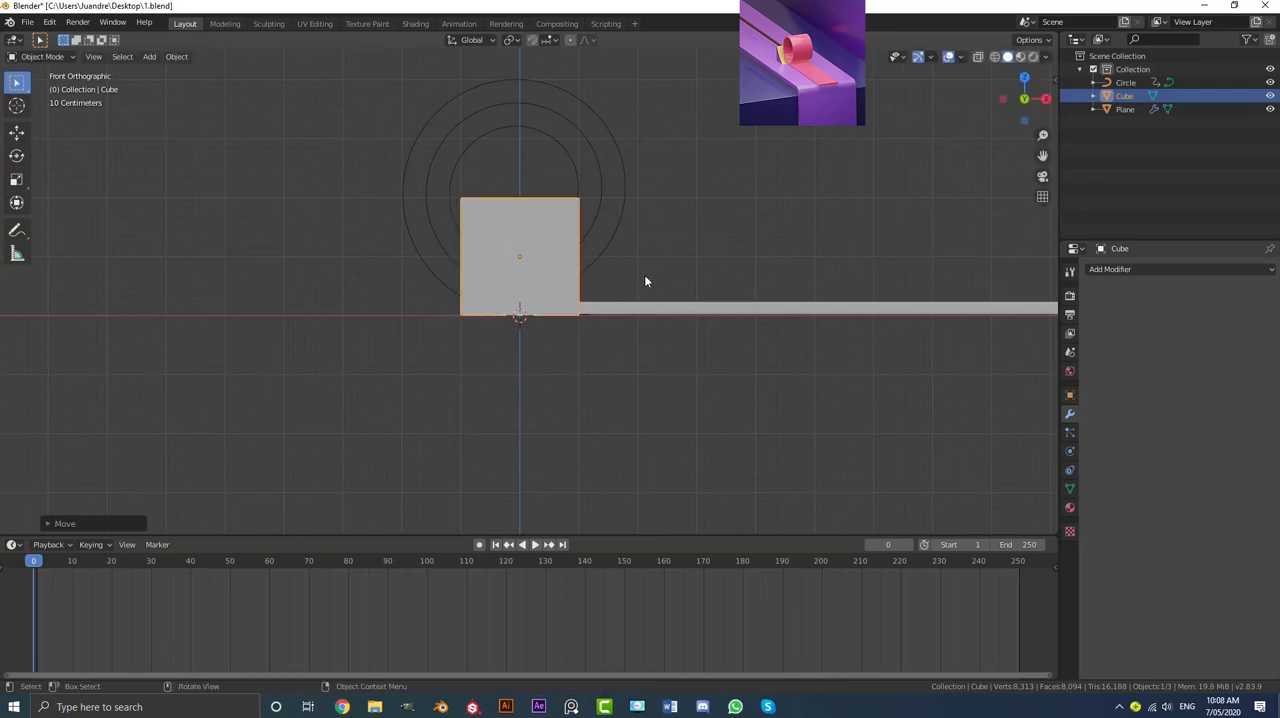
Step: Edit the cube and move its upper ribbon-side edge about -1.9 m along X to form a wedge
{"action": "middle_click_drag", "start_coordinate": [644, 274], "coordinate": [378, 383]}
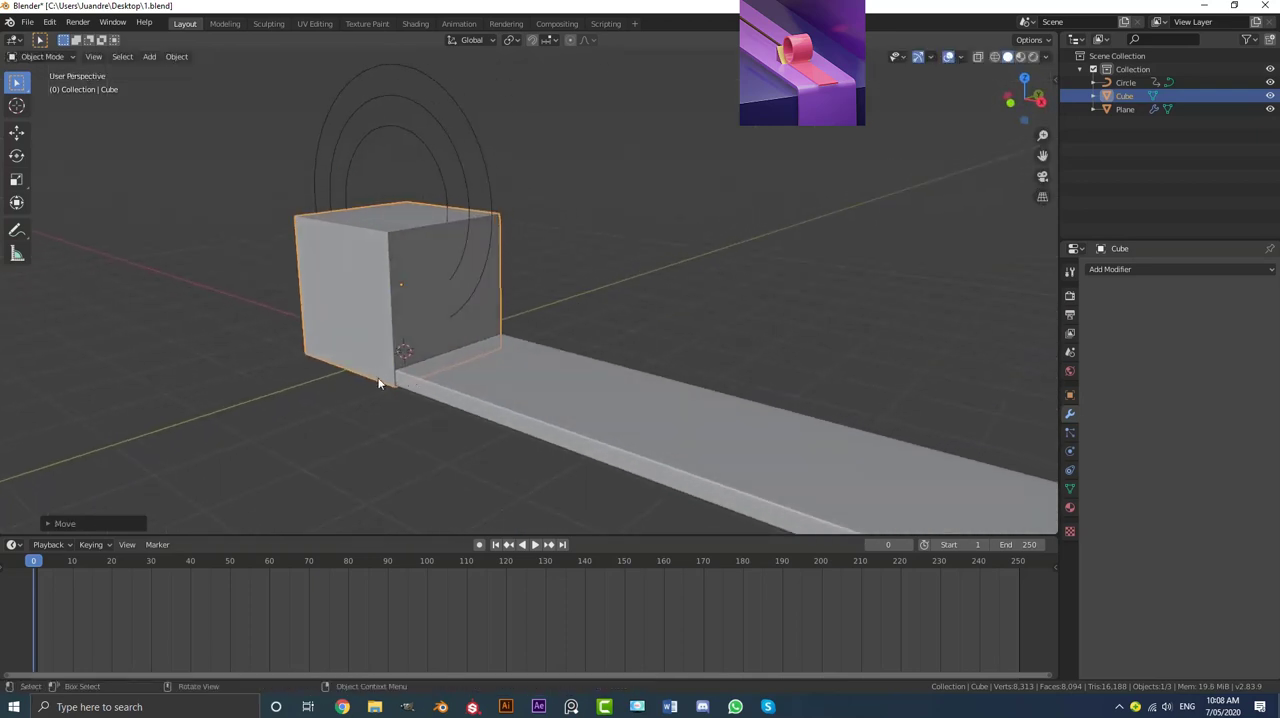
{"action": "left_click", "coordinate": [491, 383]}
{"action": "left_click", "coordinate": [352, 299]}
{"action": "middle_click_drag", "start_coordinate": [349, 272], "coordinate": [390, 276]}
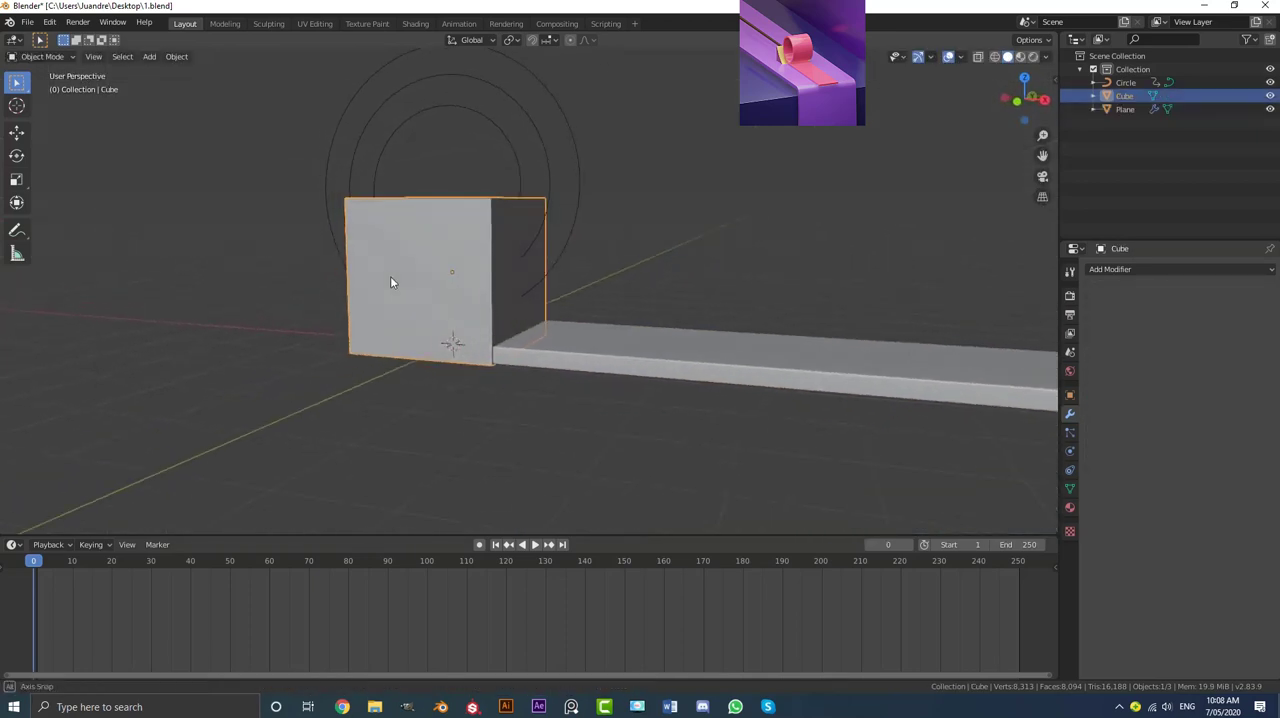
{"action": "key", "text": "Tab"}
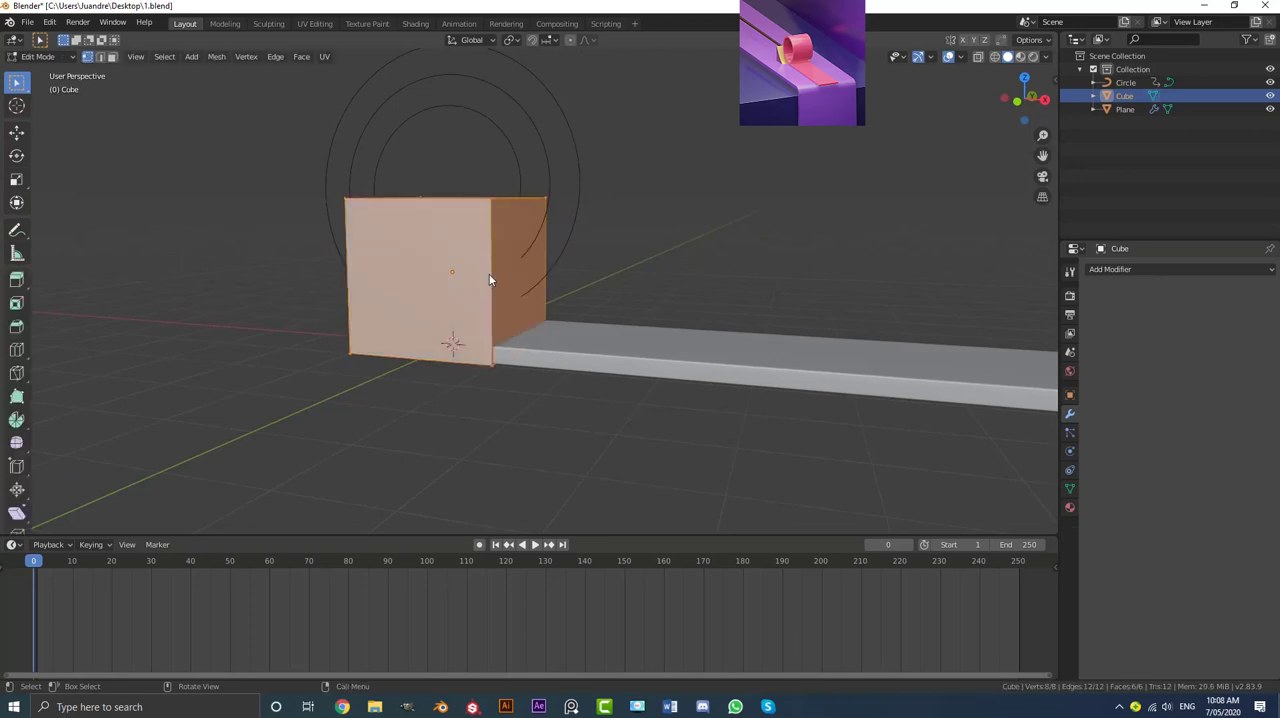
{"action": "left_click", "coordinate": [491, 204]}
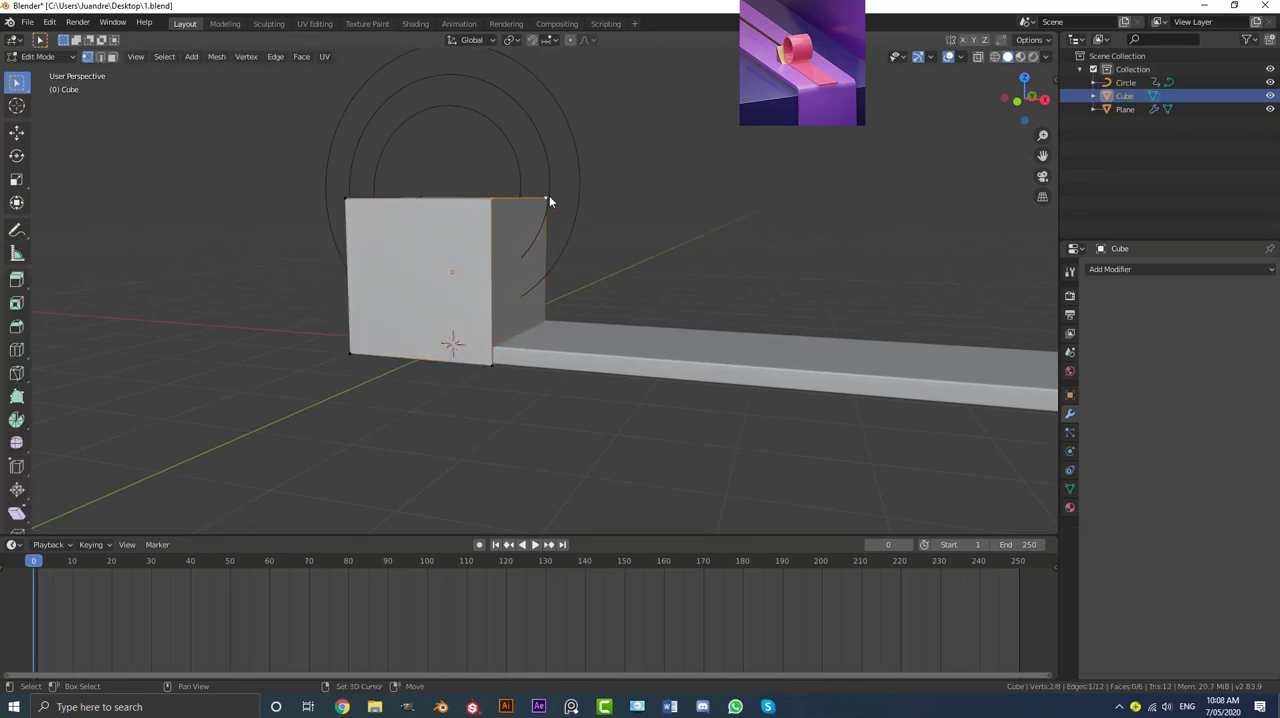
{"action": "key", "text": "KP_1"}
{"action": "scroll", "coordinate": [609, 229], "scroll_direction": "up", "scroll_amount": 3}
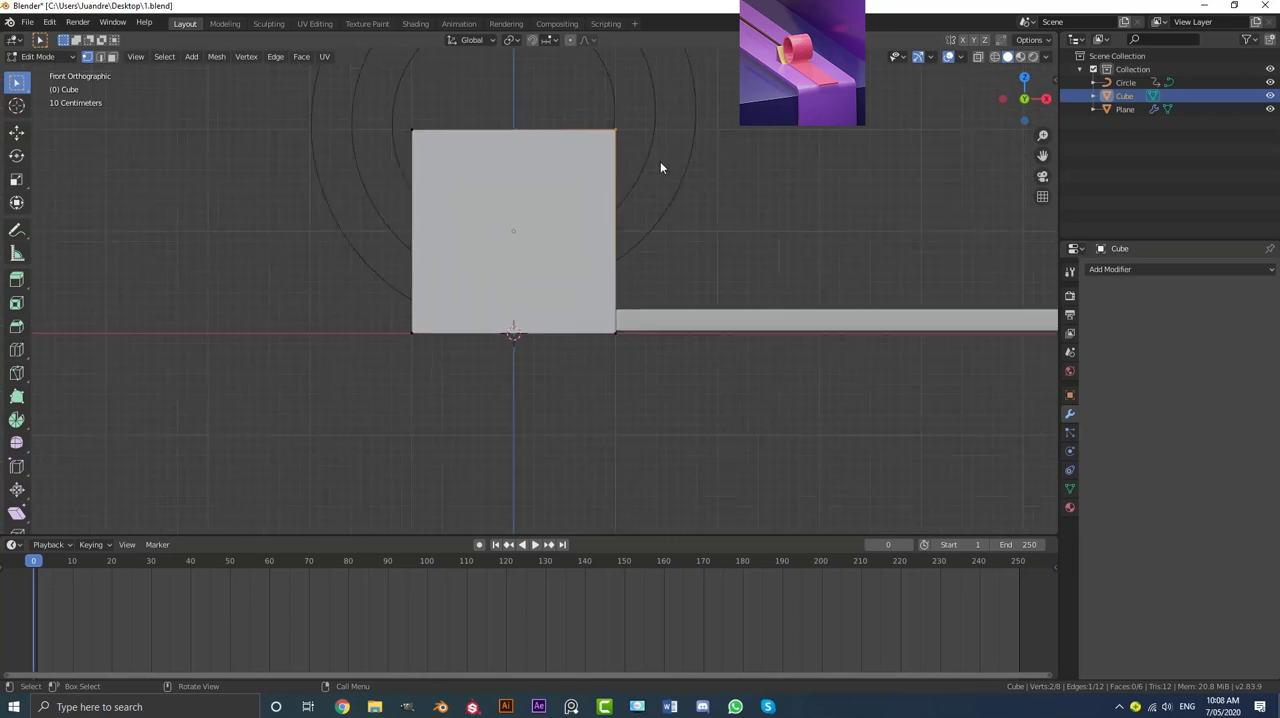
{"action": "key", "text": "g"}
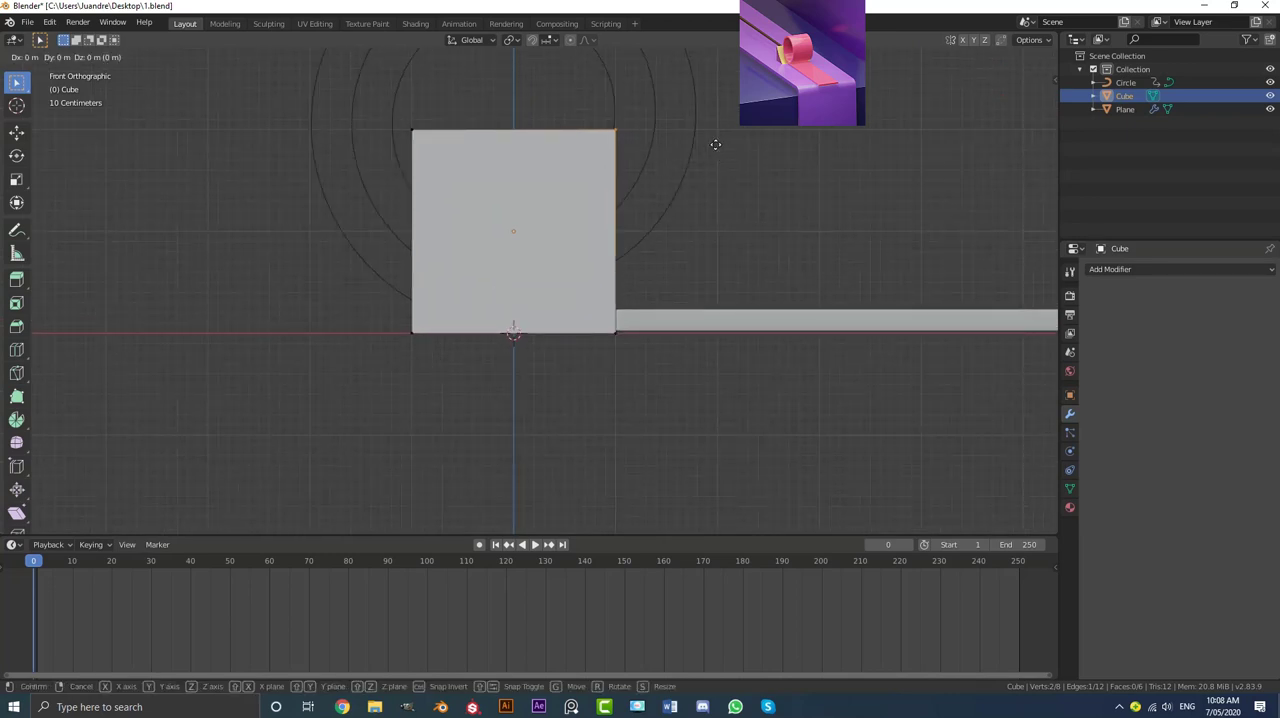
{"action": "key", "text": "x"}
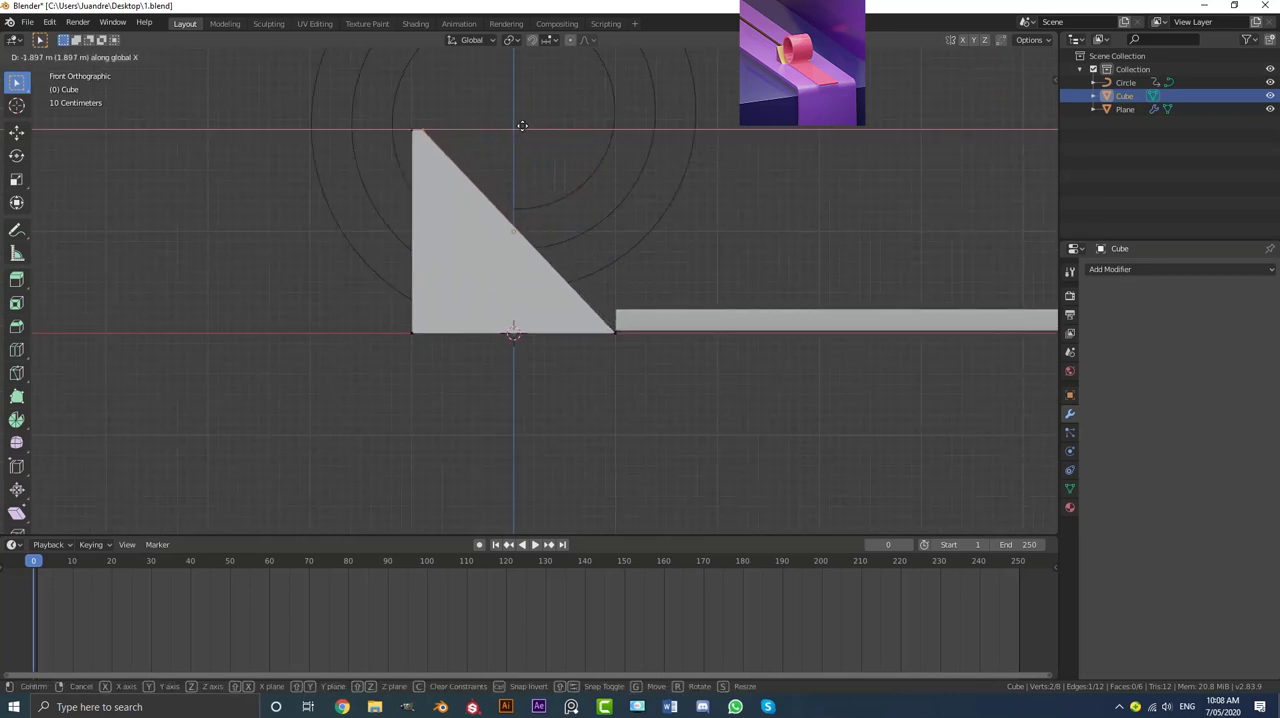
{"action": "left_click", "coordinate": [522, 125]}
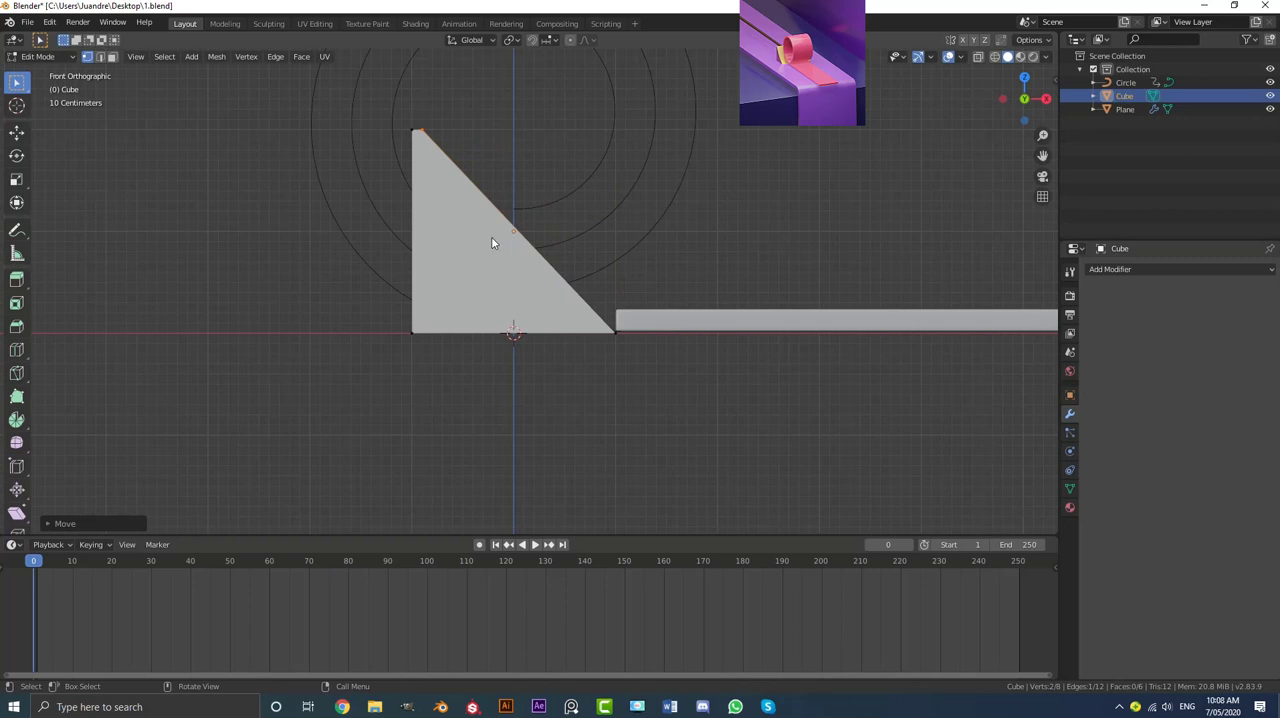
Step: Cut one horizontal edge loop around the wedge at mid-height
{"action": "middle_click_drag", "start_coordinate": [494, 240], "coordinate": [387, 270]}
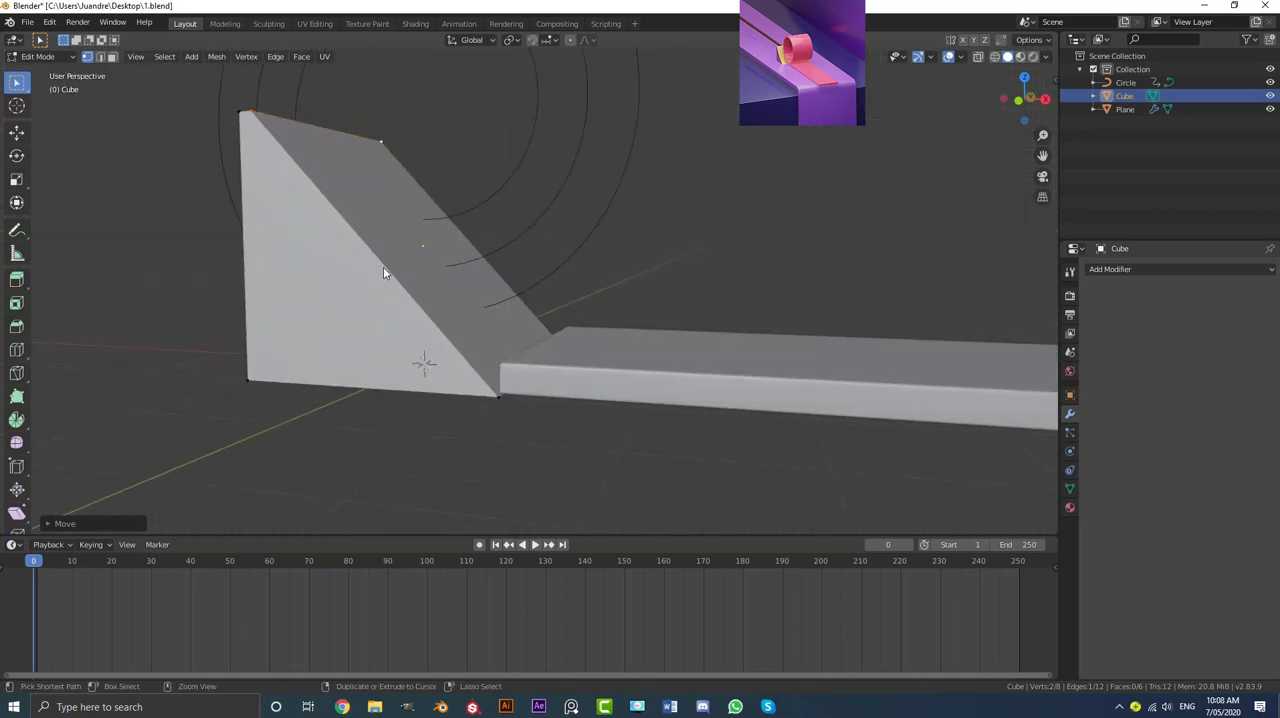
{"action": "key", "text": "ctrl+r"}
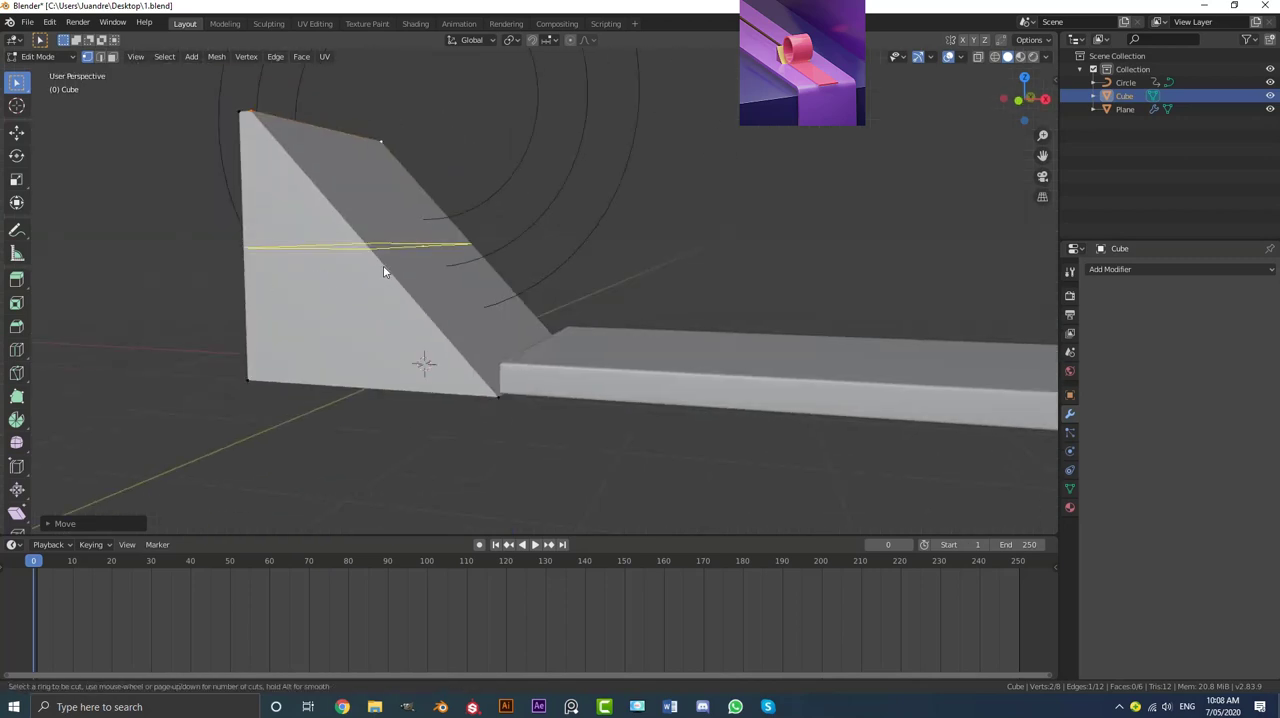
{"action": "left_click", "coordinate": [383, 265]}
{"action": "left_click", "coordinate": [383, 265]}
Step: In front view, move the loop's edge on the sloped face about 0.28 m inward along X and 0.20 m down
{"action": "middle_click_drag", "start_coordinate": [383, 265], "coordinate": [430, 269]}
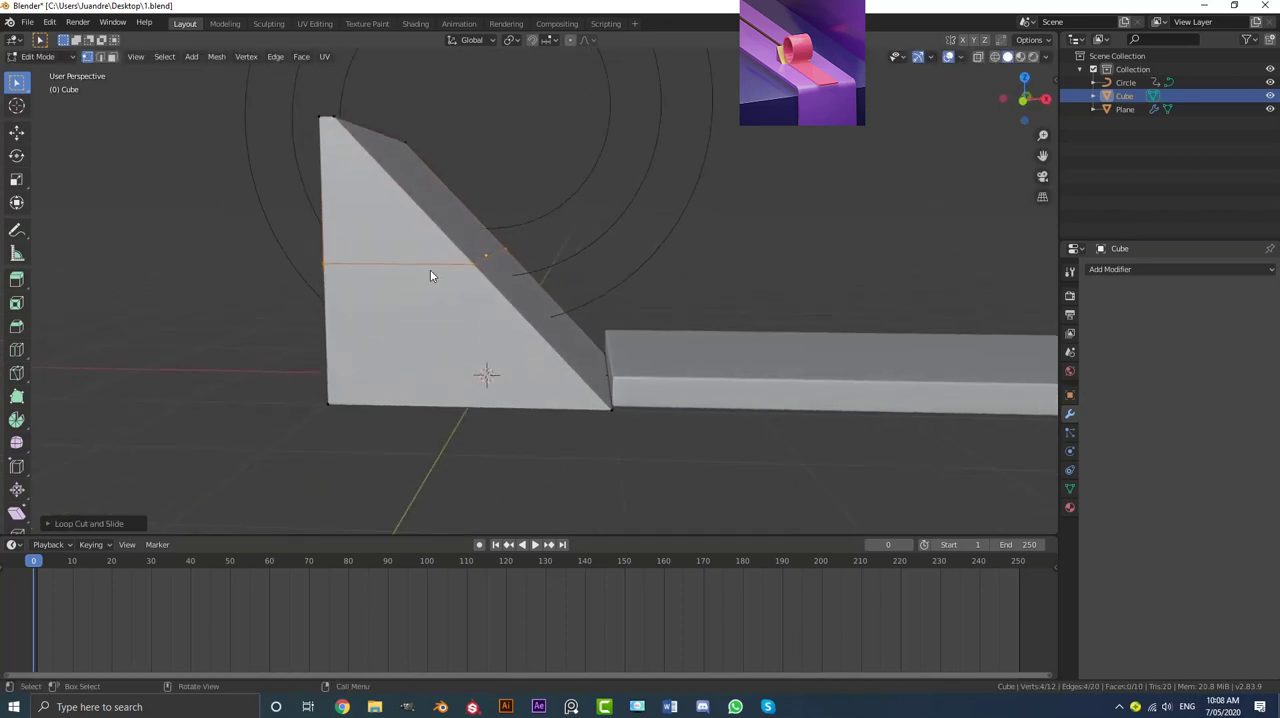
{"action": "left_click", "coordinate": [480, 264]}
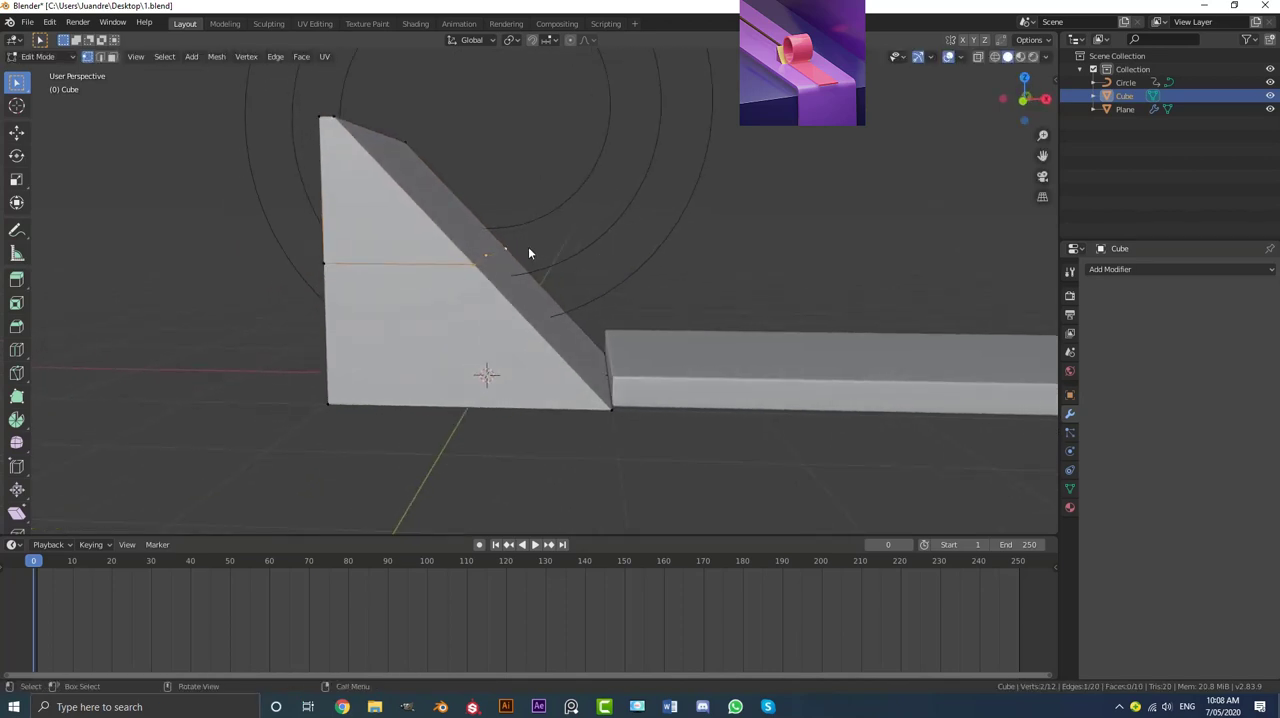
{"action": "key", "text": "KP_1"}
{"action": "key", "text": "g"}
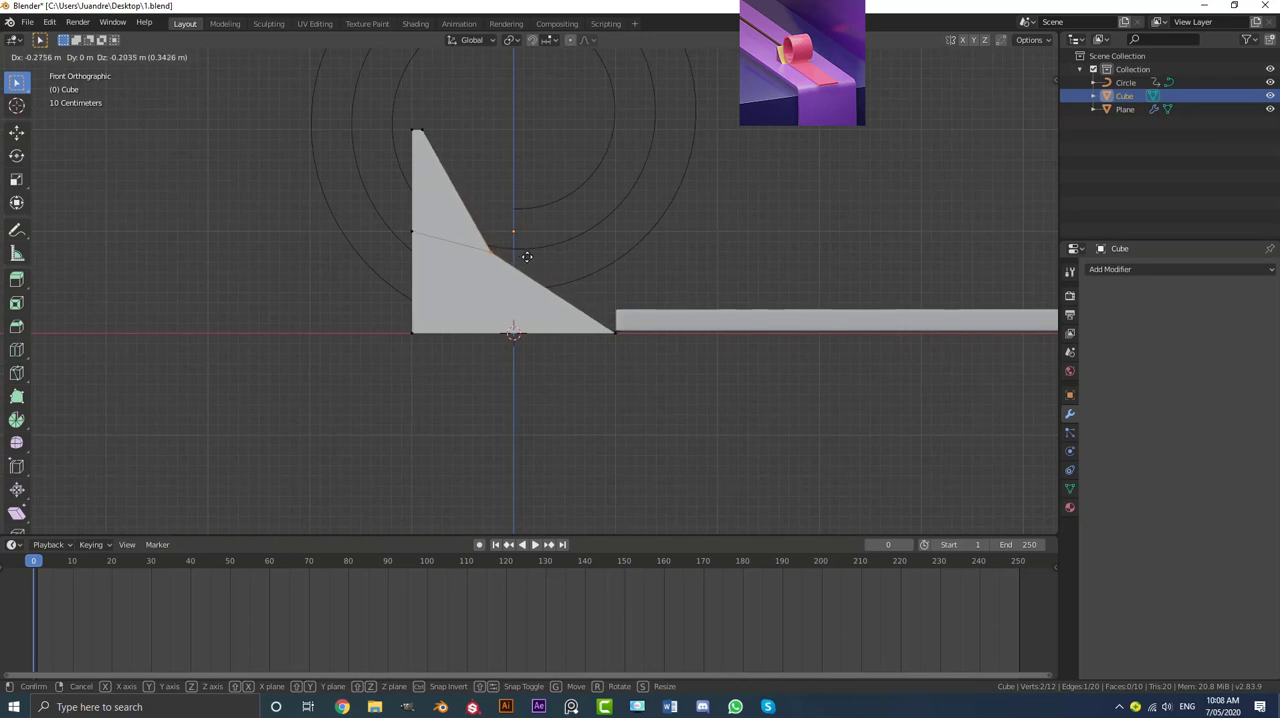
{"action": "left_click", "coordinate": [528, 256]}
Step: Slide the loop's edge on the wedge's vertical back face down, level with the sloped face's middle edge
{"action": "middle_click_drag", "start_coordinate": [421, 242], "coordinate": [414, 266]}
{"action": "left_click", "coordinate": [506, 337]}
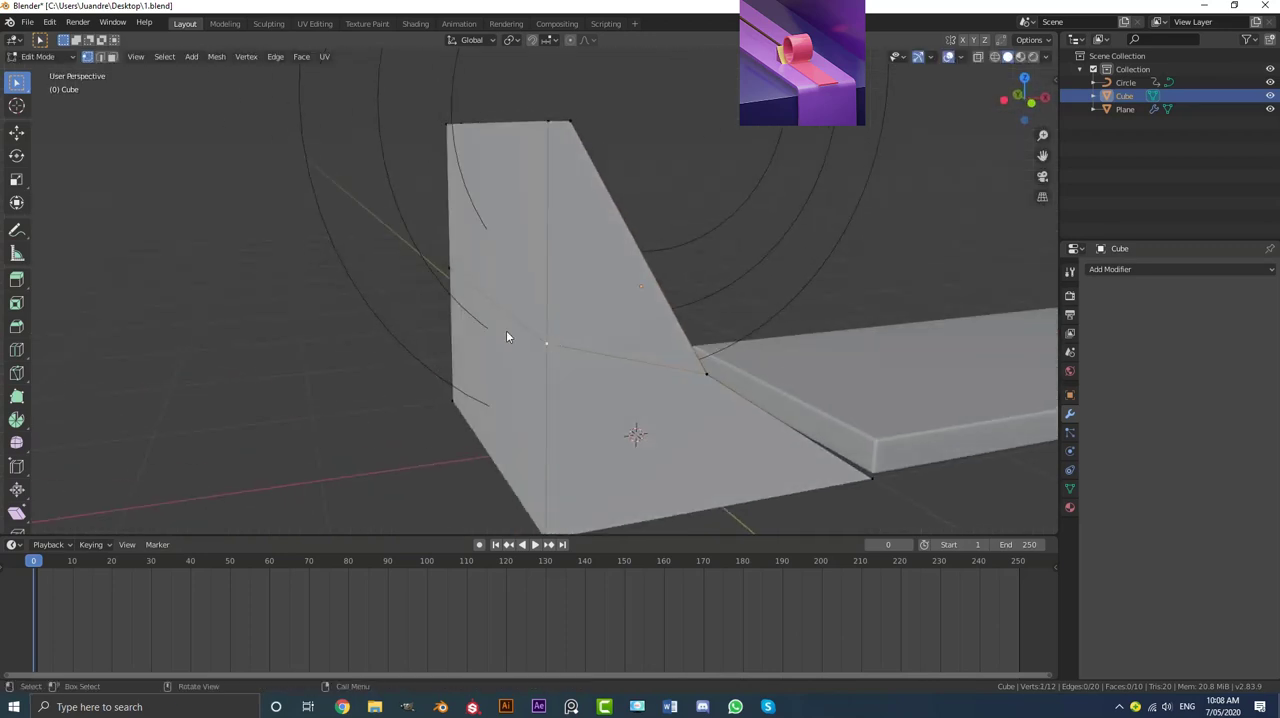
{"action": "key", "text": "g"}
{"action": "key", "text": "g"}
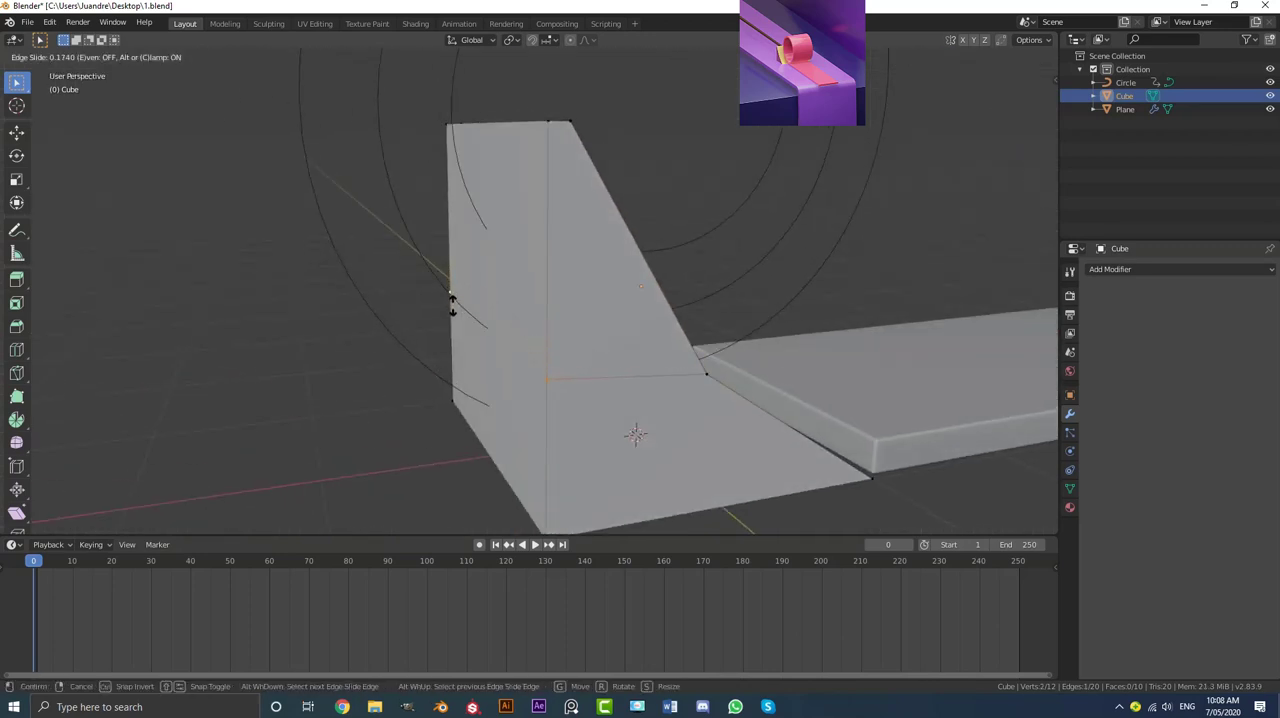
{"action": "left_click", "coordinate": [453, 314]}
Step: Bevel the wedge's middle edge loop about 0.82 m wide with 12 segments to turn the sloped face into a concave curve
{"action": "middle_click_drag", "start_coordinate": [652, 380], "coordinate": [443, 314]}
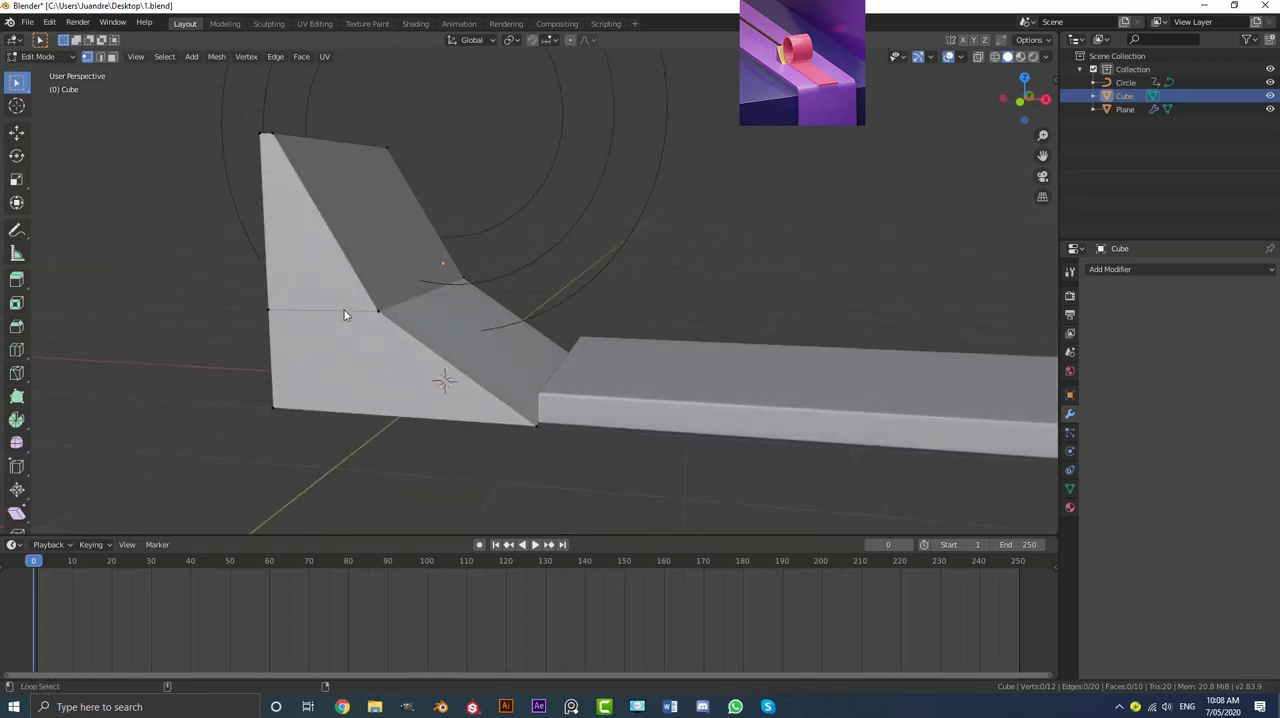
{"action": "left_click", "coordinate": [391, 312], "text": "alt"}
{"action": "key", "text": "ctrl+b"}
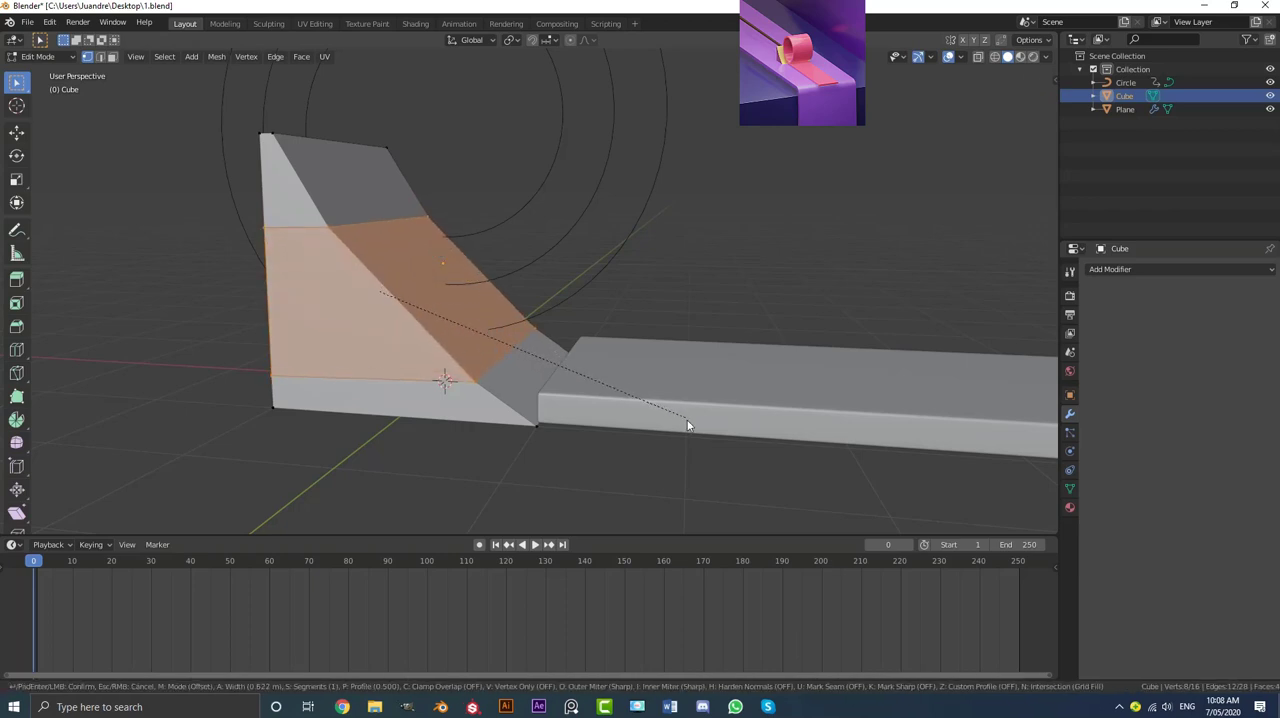
{"action": "scroll", "coordinate": [689, 427], "scroll_direction": "up", "scroll_amount": 6}
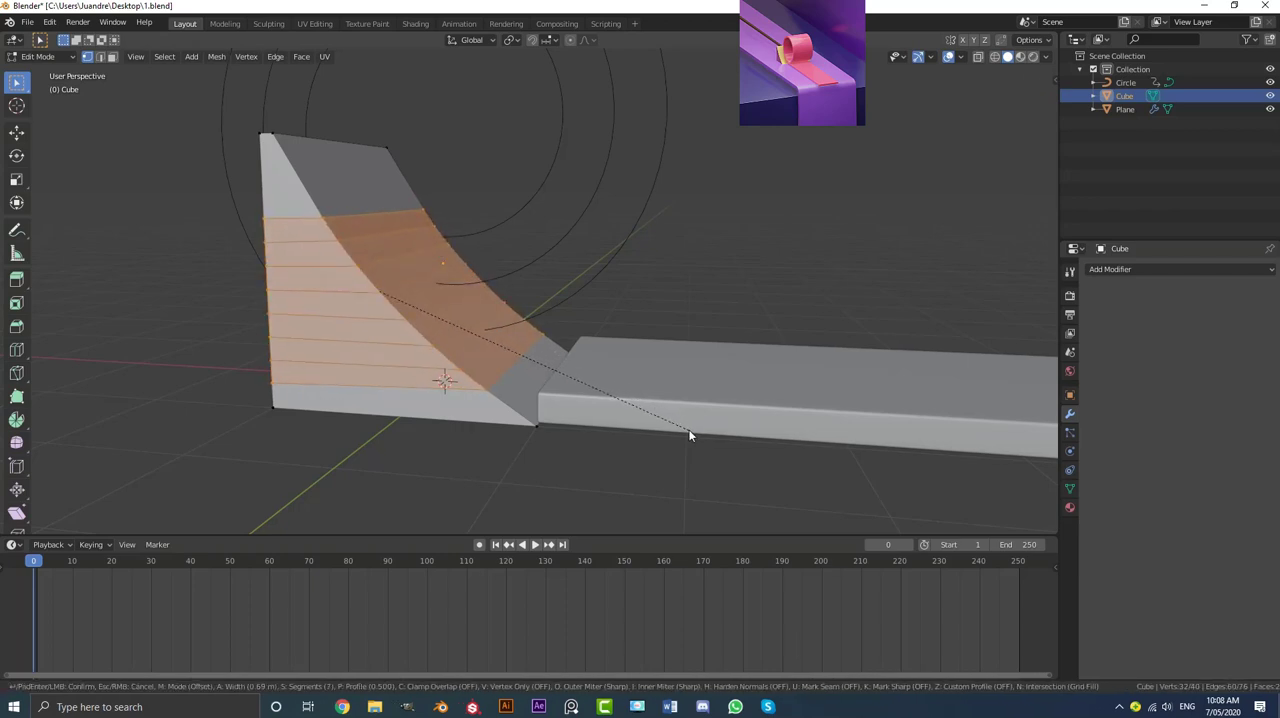
{"action": "scroll", "coordinate": [689, 433], "scroll_direction": "up", "scroll_amount": 5}
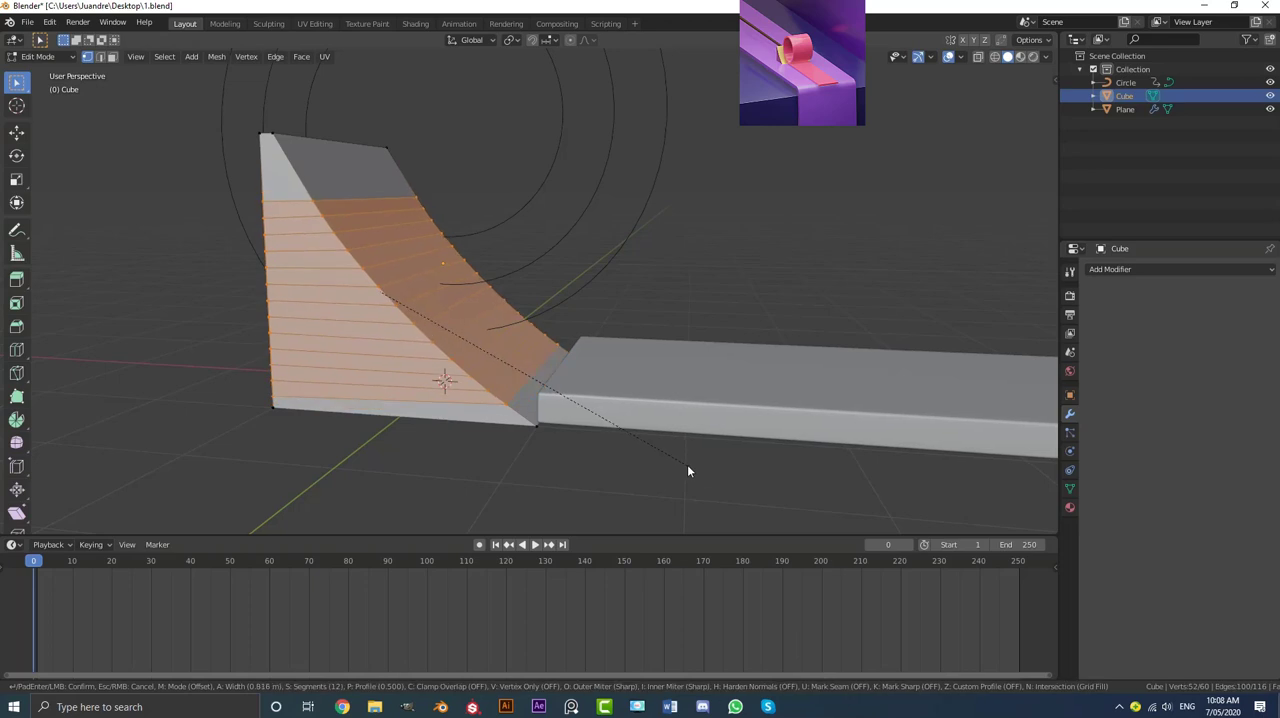
{"action": "left_click", "coordinate": [688, 471]}
{"action": "key", "text": "Tab"}
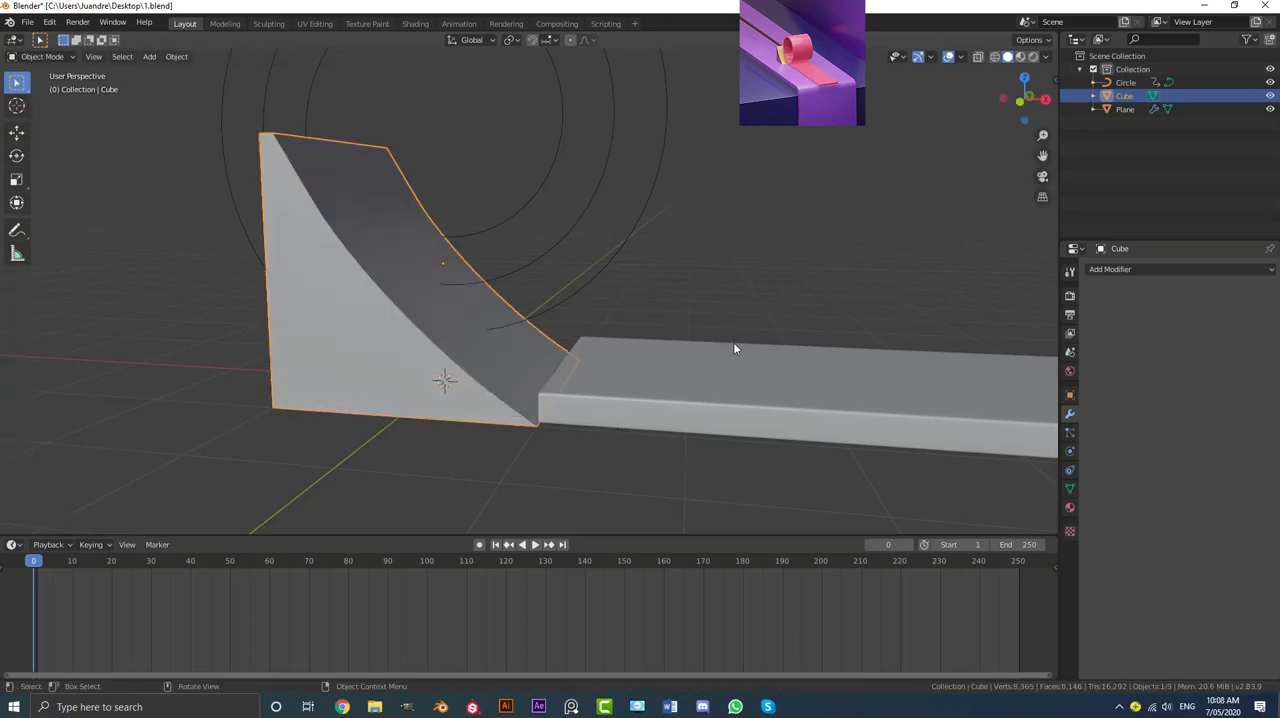
Step: Add a Bevel modifier to the wedge with Angle limit, 0.013 m offset and 4 segments, and shade the wedge smooth
{"action": "left_click", "coordinate": [1133, 270]}
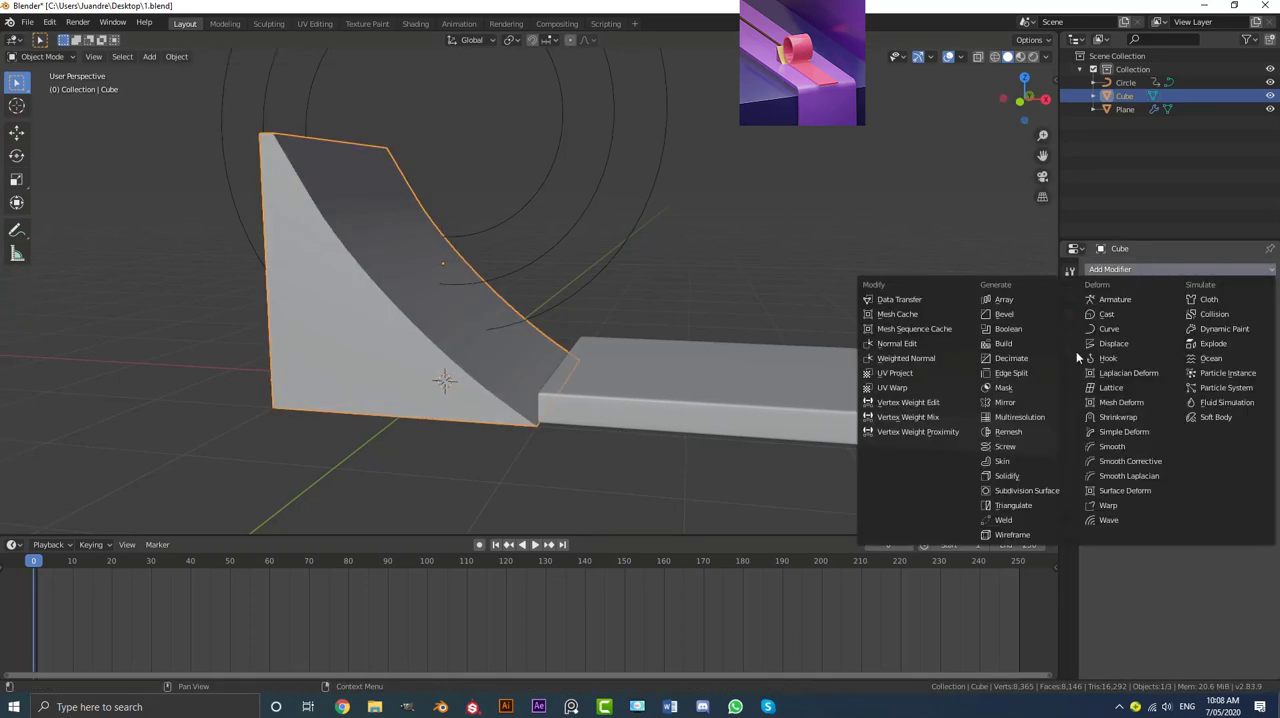
{"action": "left_click", "coordinate": [1015, 312]}
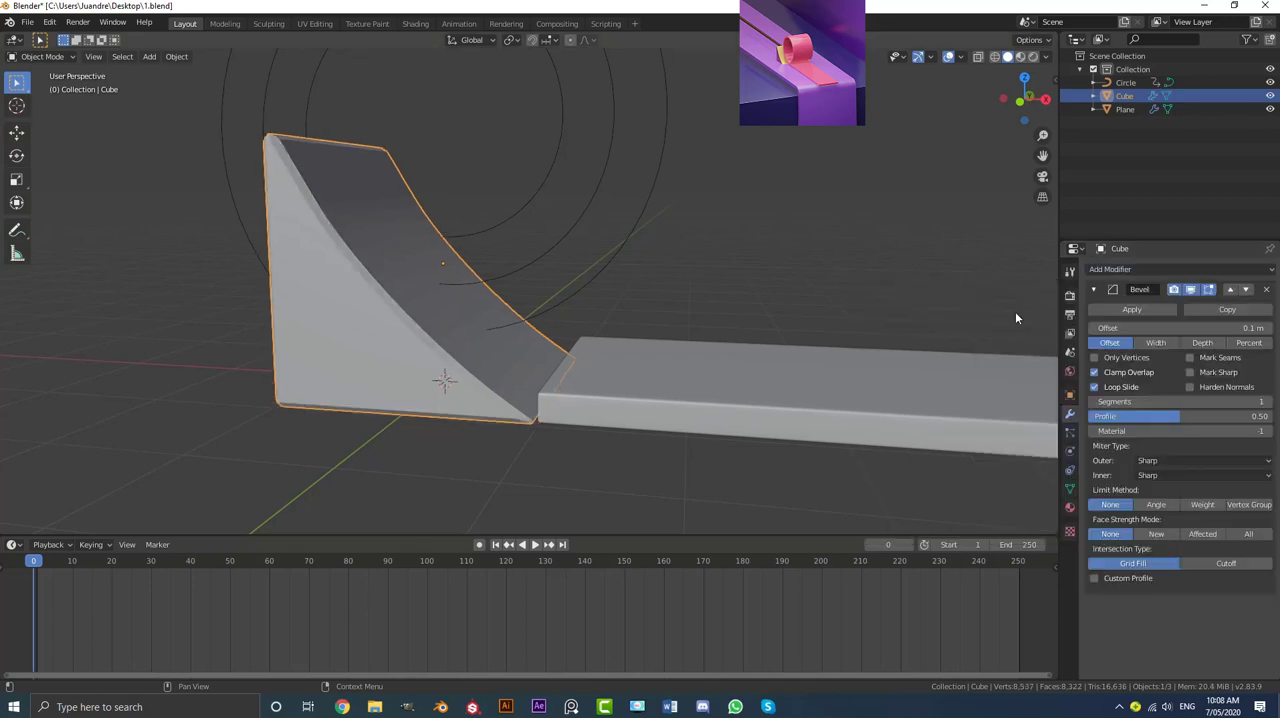
{"action": "left_click", "coordinate": [1155, 505]}
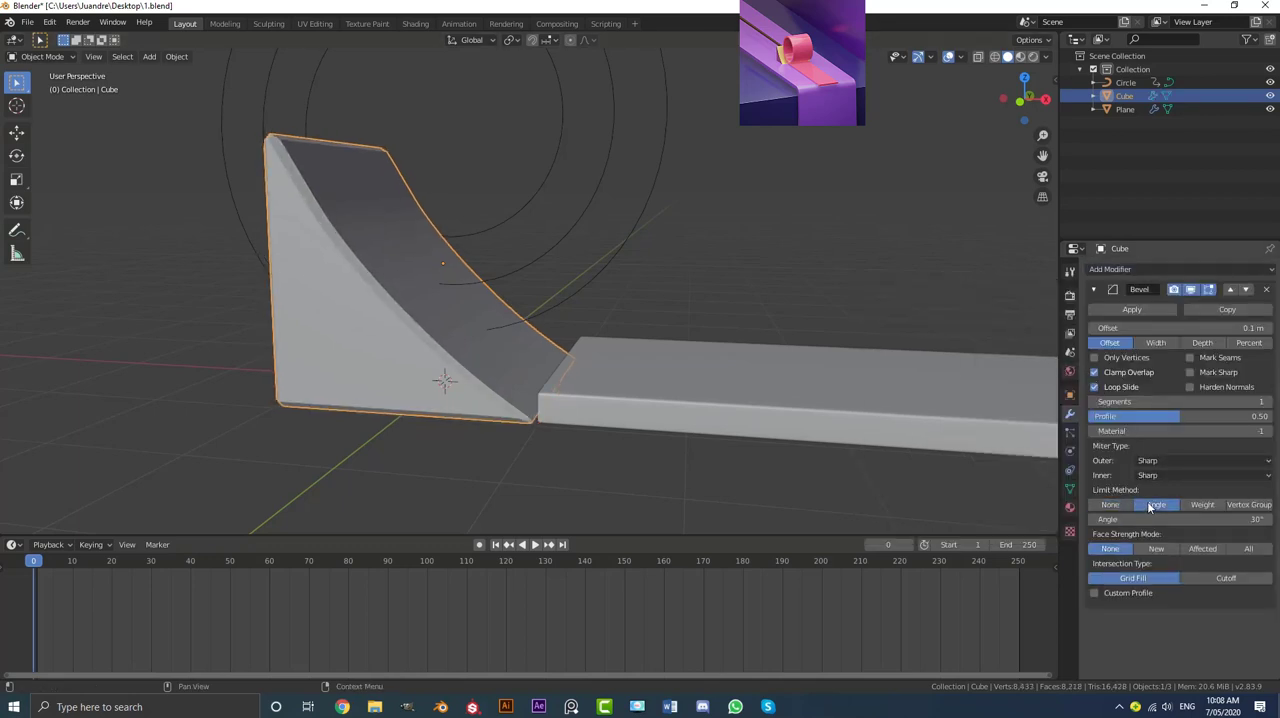
{"action": "left_click_drag", "start_coordinate": [1185, 328], "coordinate": [1117, 328]}
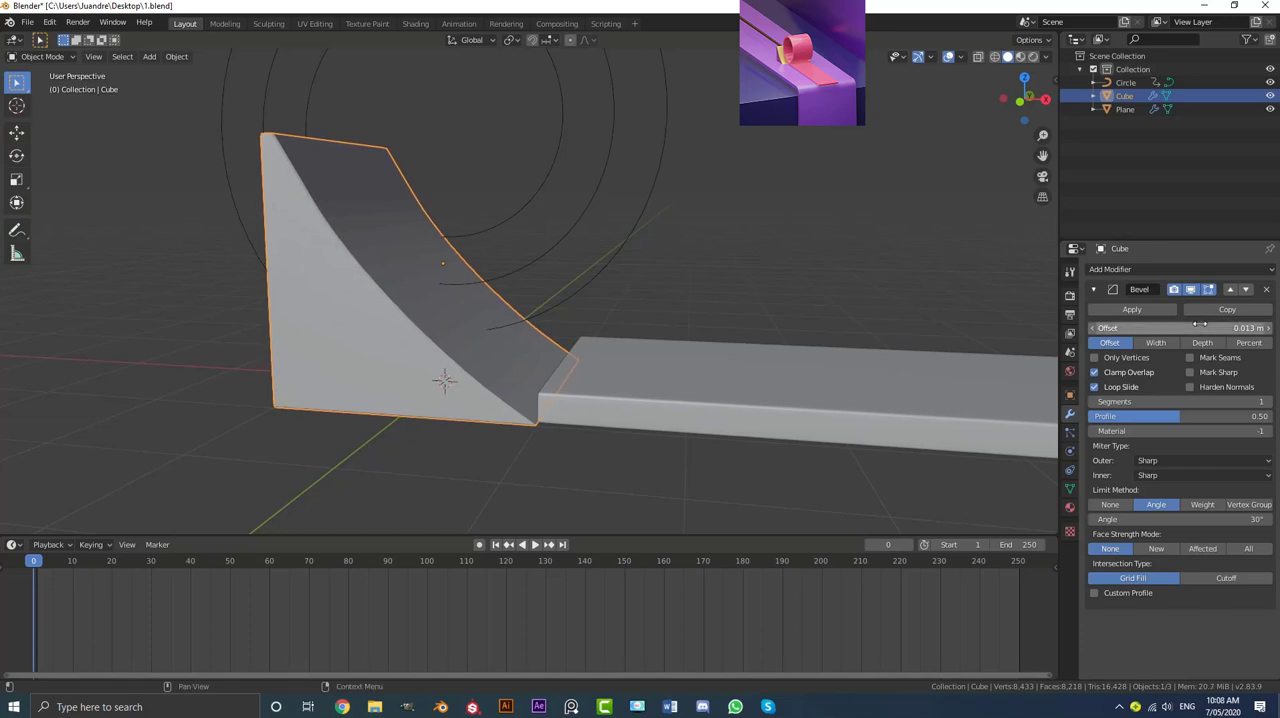
{"action": "left_click", "coordinate": [1265, 401]}
{"action": "left_click", "coordinate": [1265, 401]}
{"action": "left_click", "coordinate": [176, 56]}
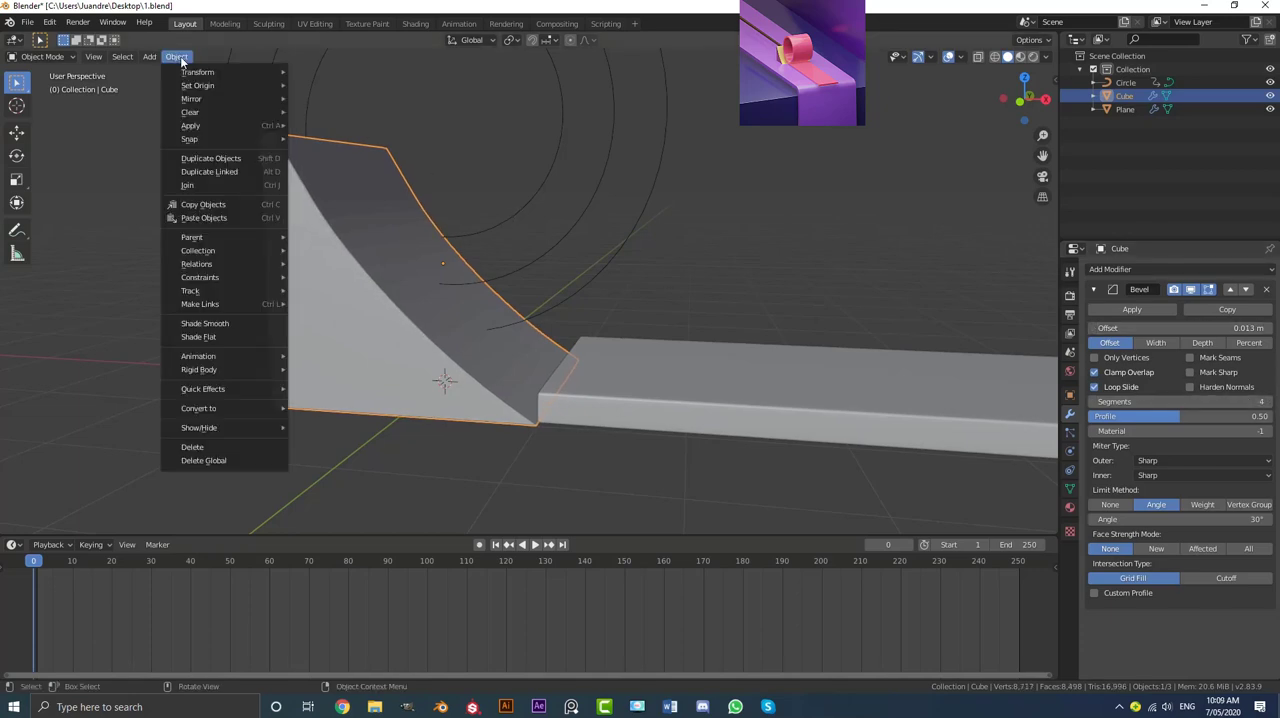
{"action": "left_click", "coordinate": [204, 323]}
Step: Scale the wedge's whole mesh along Y in Edit Mode so it extends well past both sides of the ribbon
{"action": "middle_click_drag", "start_coordinate": [545, 290], "coordinate": [507, 290]}
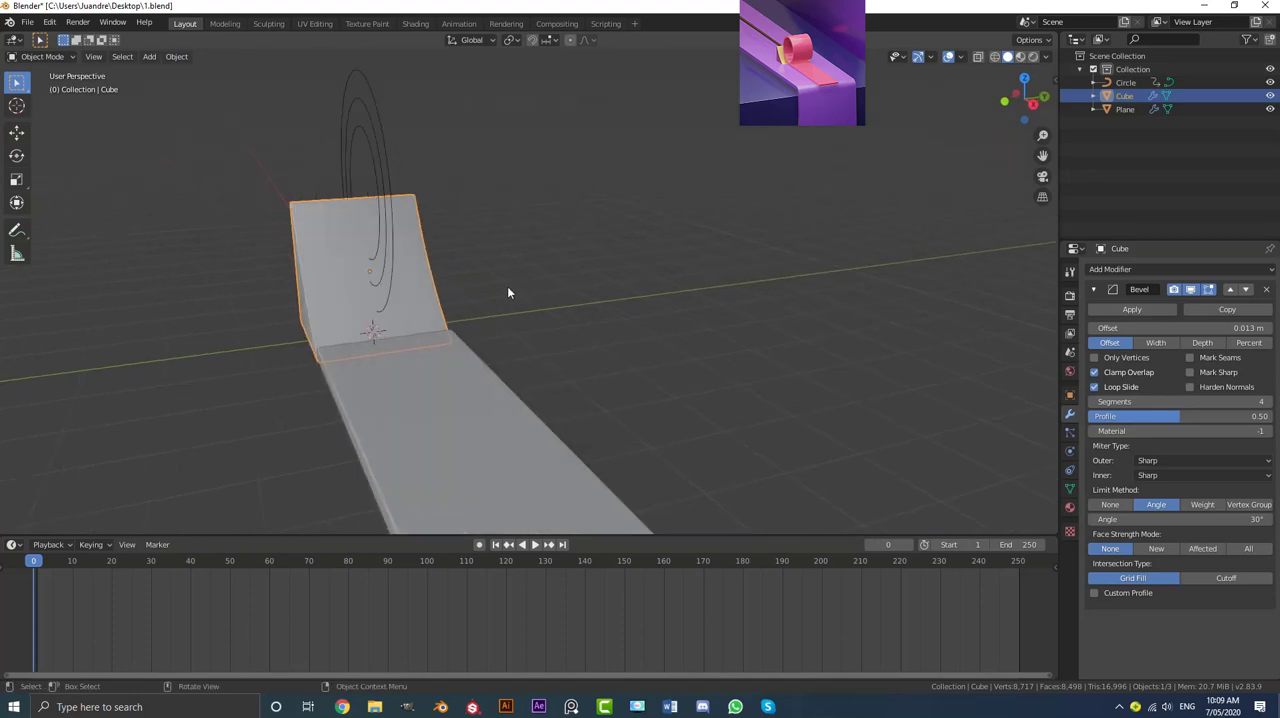
{"action": "key", "text": "Tab"}
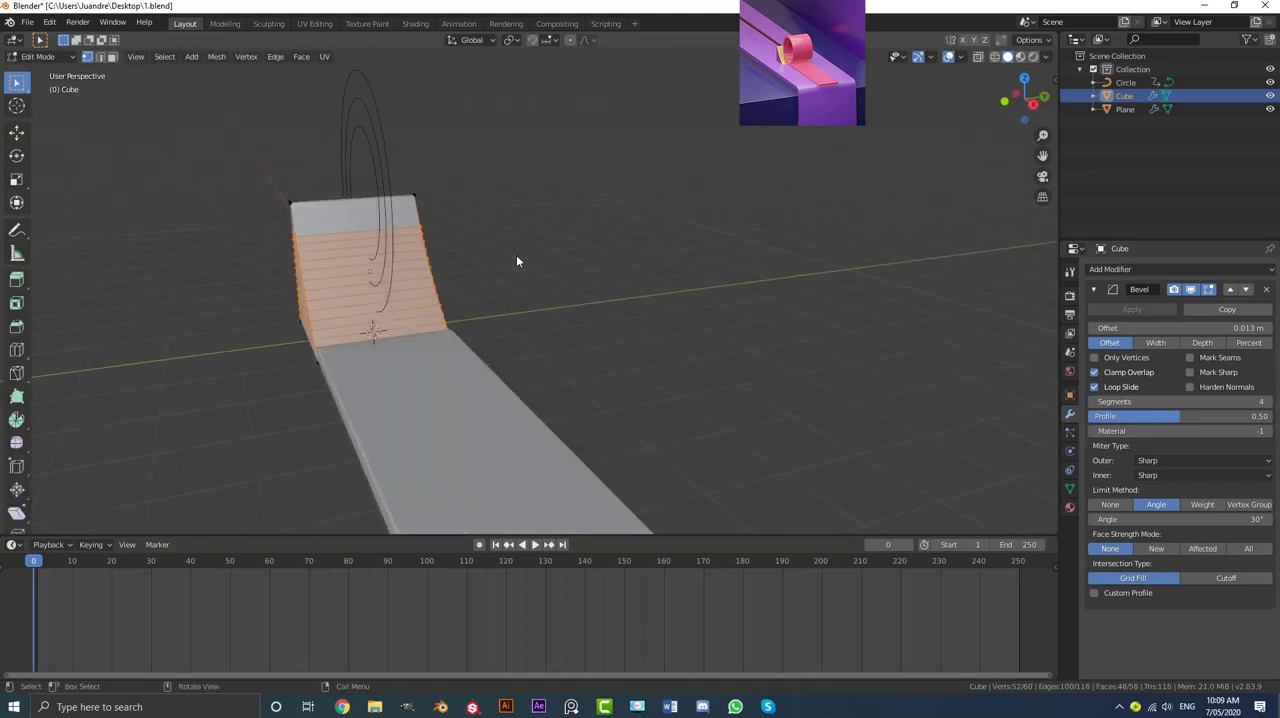
{"action": "key", "text": "a"}
{"action": "middle_click_drag", "start_coordinate": [369, 263], "coordinate": [500, 283]}
{"action": "key", "text": "s"}
{"action": "key", "text": "y"}
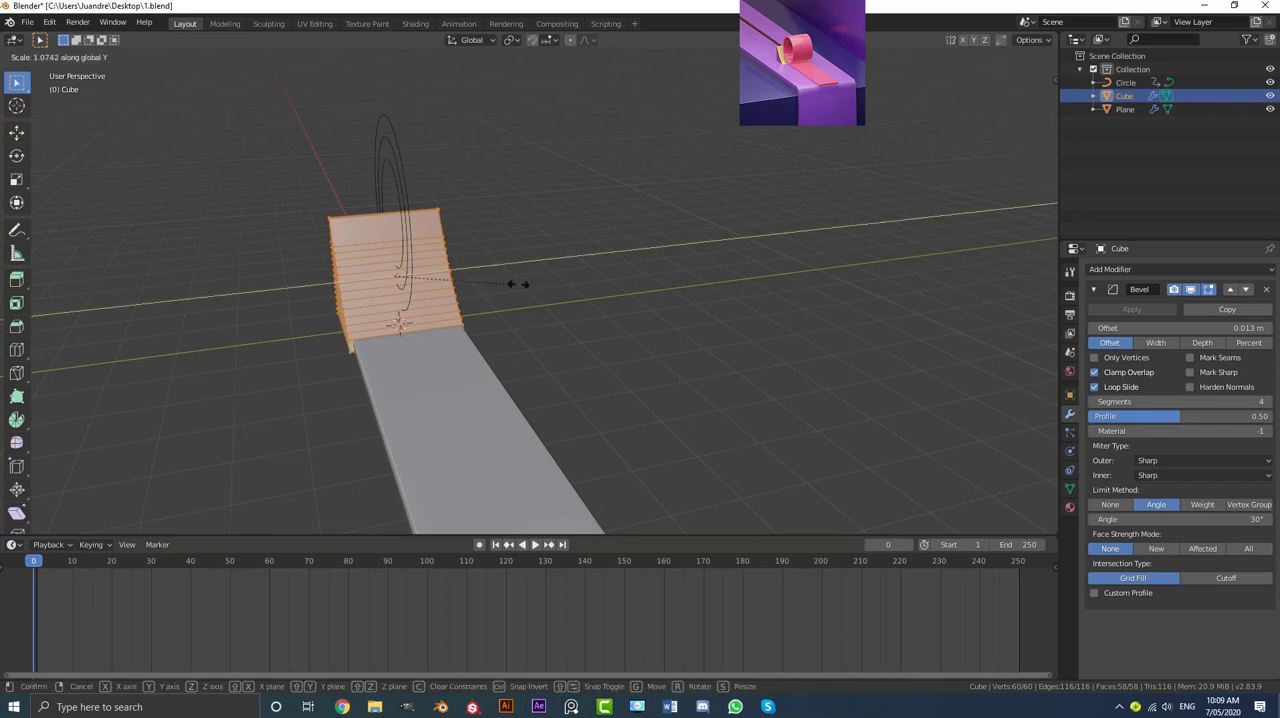
{"action": "left_click", "coordinate": [615, 284]}
{"action": "scroll", "coordinate": [586, 296], "scroll_direction": "down", "scroll_amount": 6}
{"action": "key", "text": "Tab"}
Step: Scale the ribbon plane's whole mesh along Y in Edit Mode, keeping it slightly narrower than the wedge
{"action": "middle_click_drag", "start_coordinate": [532, 338], "coordinate": [534, 262]}
{"action": "left_click", "coordinate": [534, 262]}
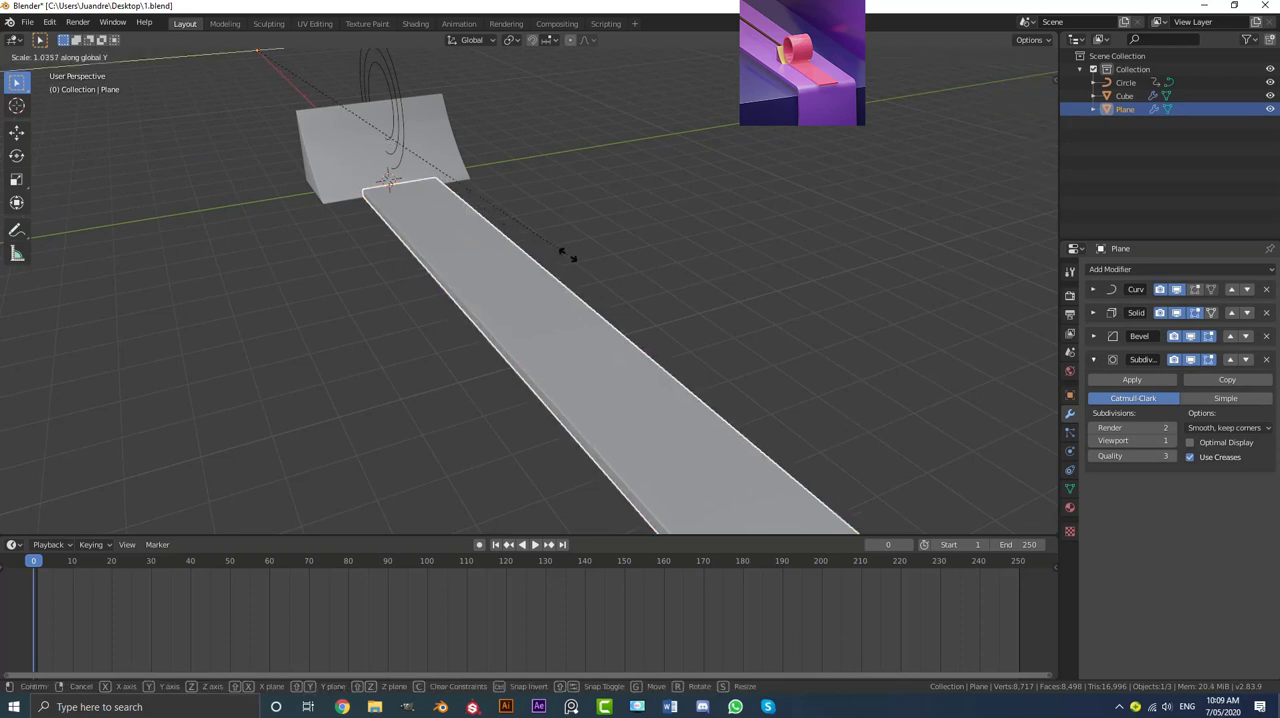
{"action": "key", "text": "Tab"}
{"action": "key", "text": "s"}
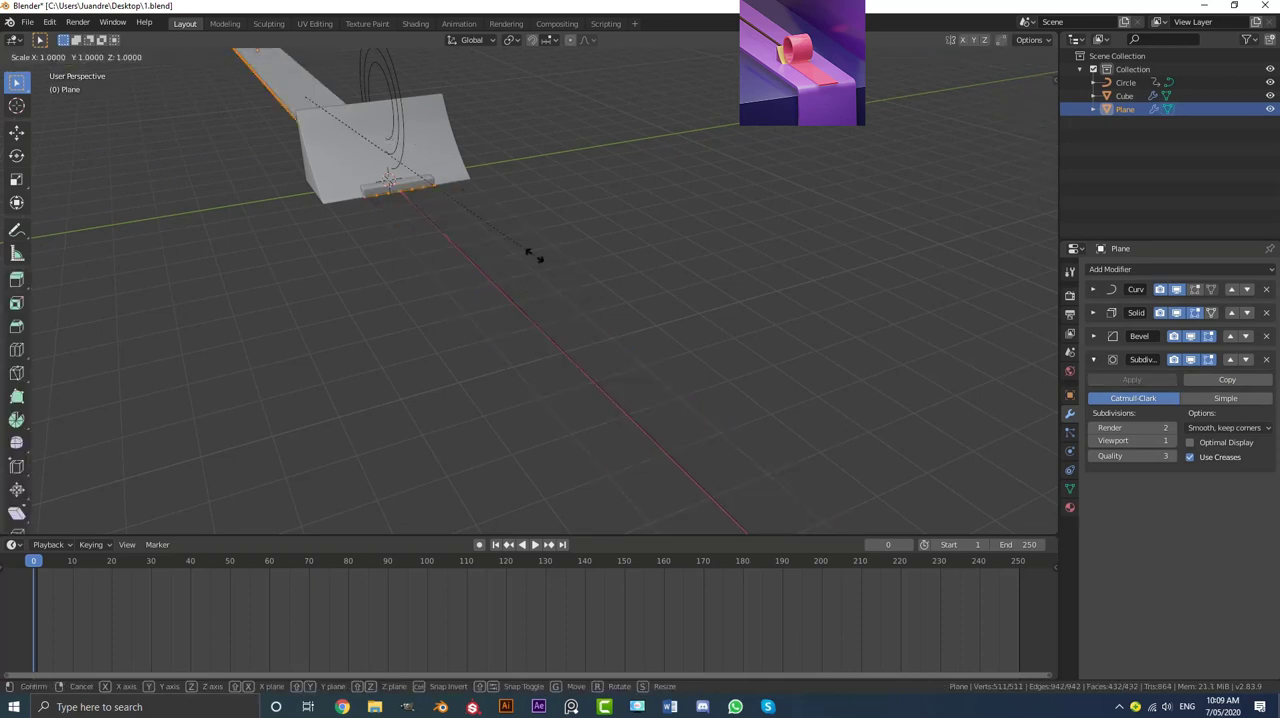
{"action": "key", "text": "y"}
{"action": "left_click", "coordinate": [674, 232]}
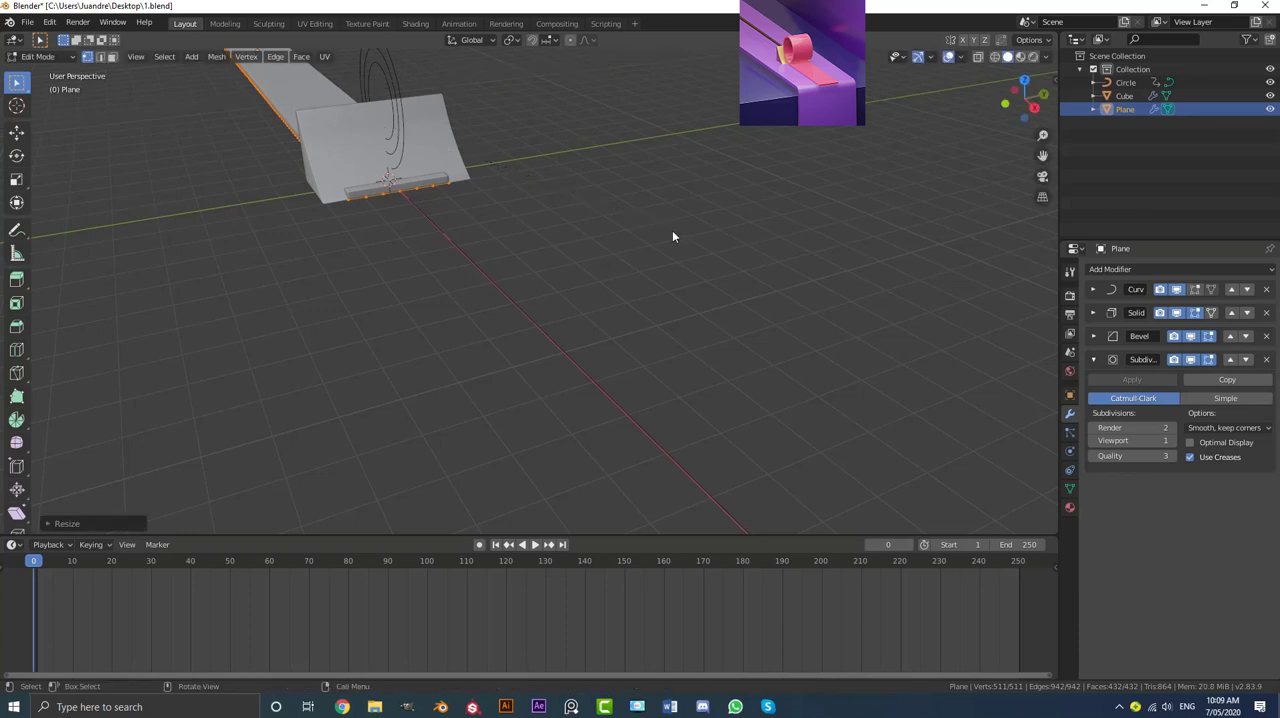
{"action": "key", "text": "Tab"}
Step: Play the animation to check how the widened ribbon rolls away from the wedge
{"action": "middle_click_drag", "start_coordinate": [674, 234], "coordinate": [597, 288]}
{"action": "left_click", "coordinate": [626, 298]}
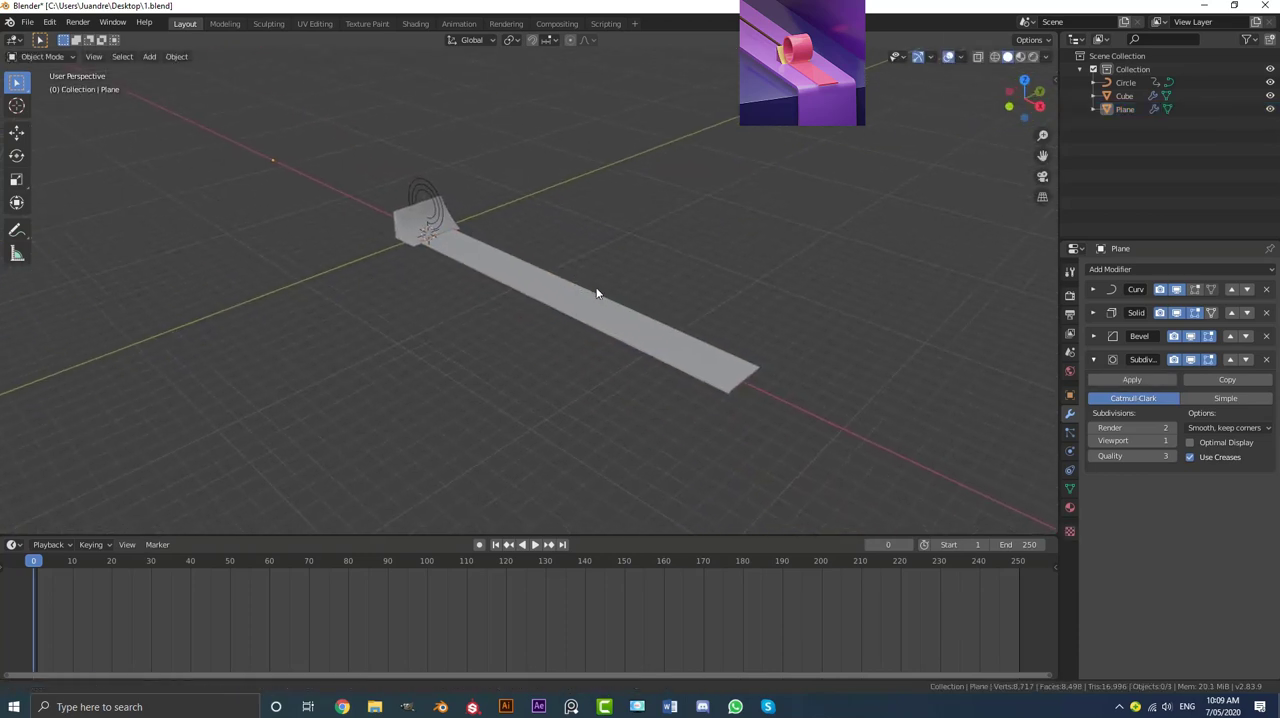
{"action": "scroll", "coordinate": [597, 288], "scroll_direction": "up", "scroll_amount": 2}
{"action": "key", "text": "space"}
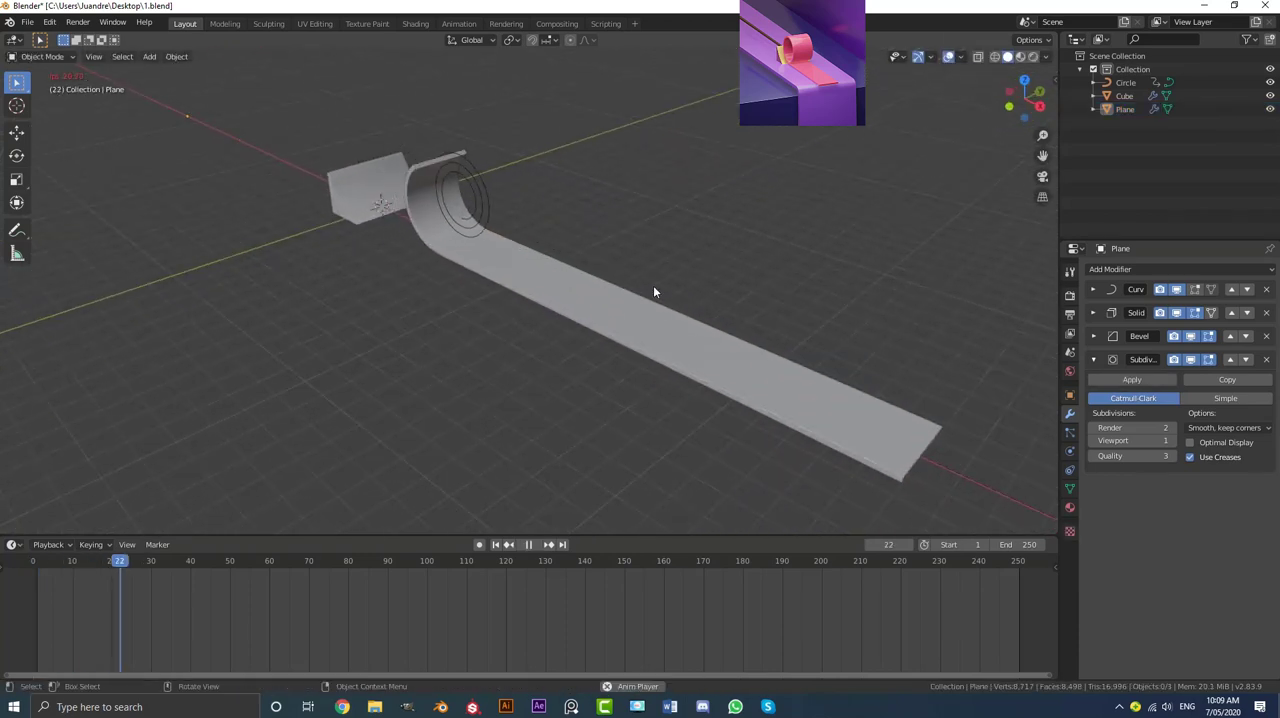
{"action": "middle_click_drag", "start_coordinate": [653, 291], "coordinate": [624, 239]}
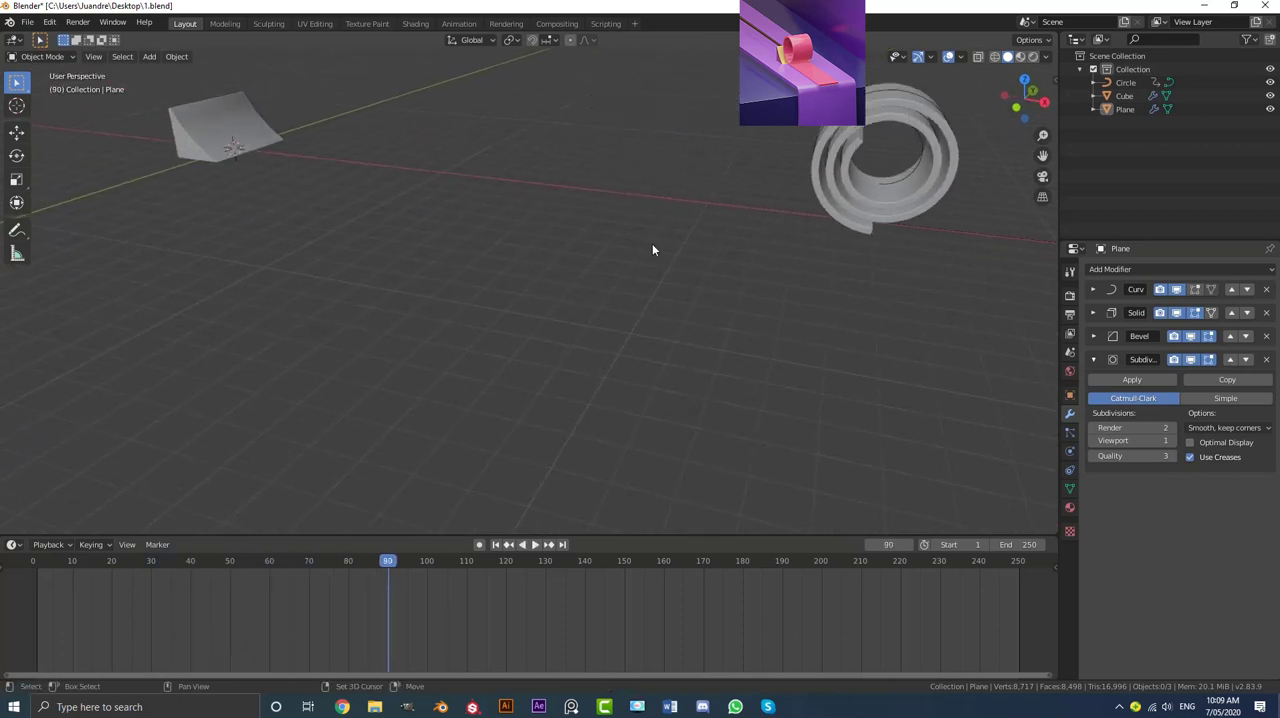
Step: Select the wedge and, in front view, insert a Location keyframe at frame 4, where the ribbon's end starts to lift
{"action": "key", "text": "shift+Left"}
{"action": "left_click", "coordinate": [202, 121]}
{"action": "middle_click_drag", "start_coordinate": [212, 148], "coordinate": [411, 334]}
{"action": "key", "text": "KP_1"}
{"action": "scroll", "coordinate": [411, 334], "scroll_direction": "up", "scroll_amount": 8}
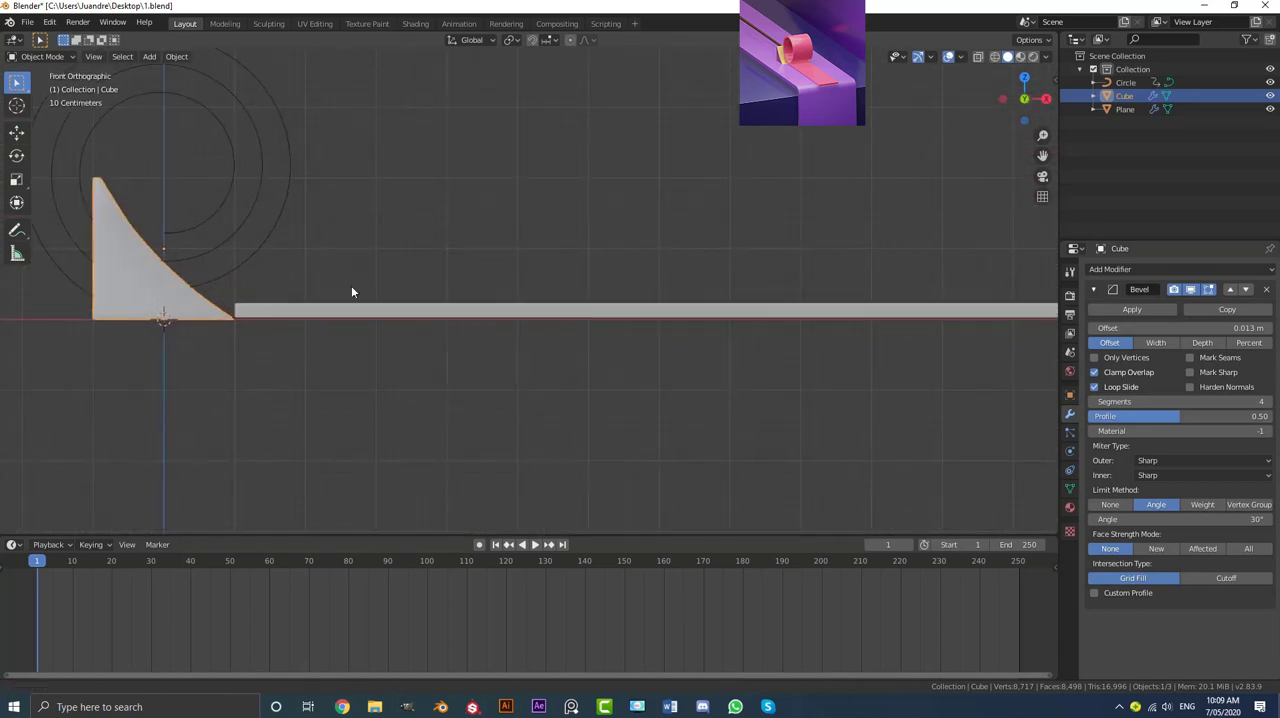
{"action": "middle_click_drag", "start_coordinate": [345, 291], "coordinate": [488, 284], "text": "shift"}
{"action": "scroll", "coordinate": [484, 286], "scroll_direction": "up", "scroll_amount": 3}
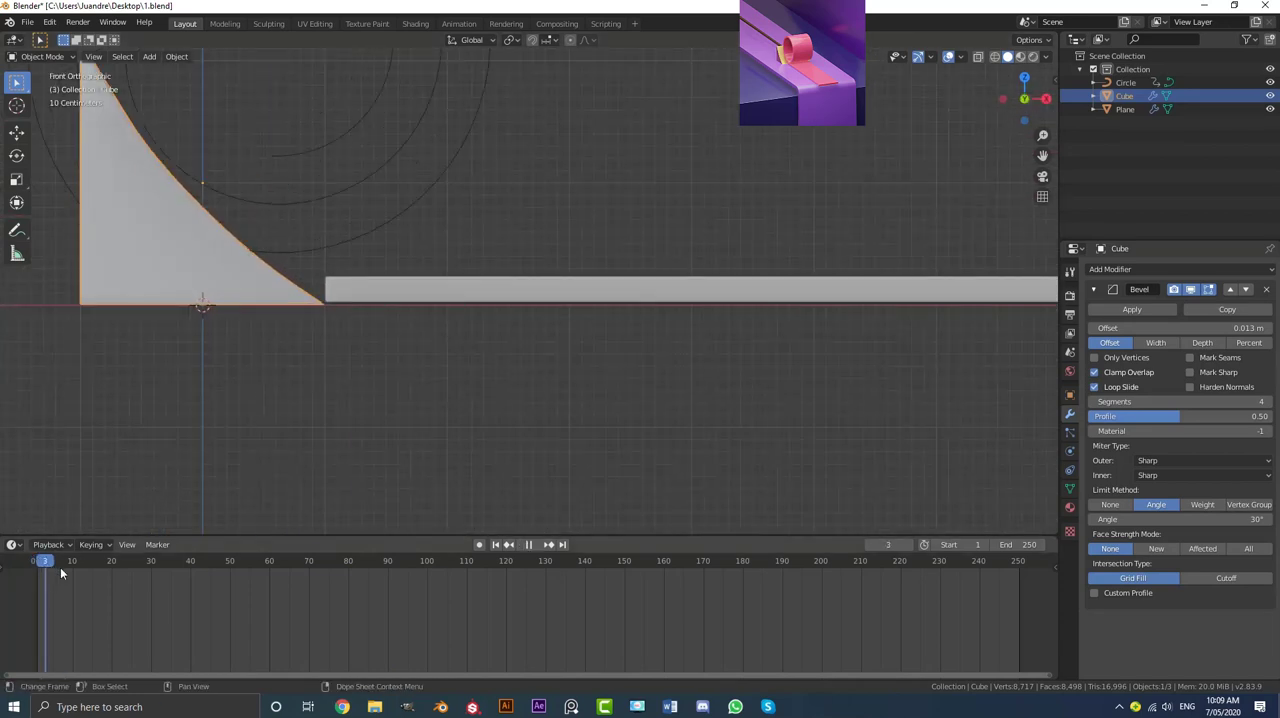
{"action": "left_click_drag", "start_coordinate": [60, 572], "coordinate": [36, 573]}
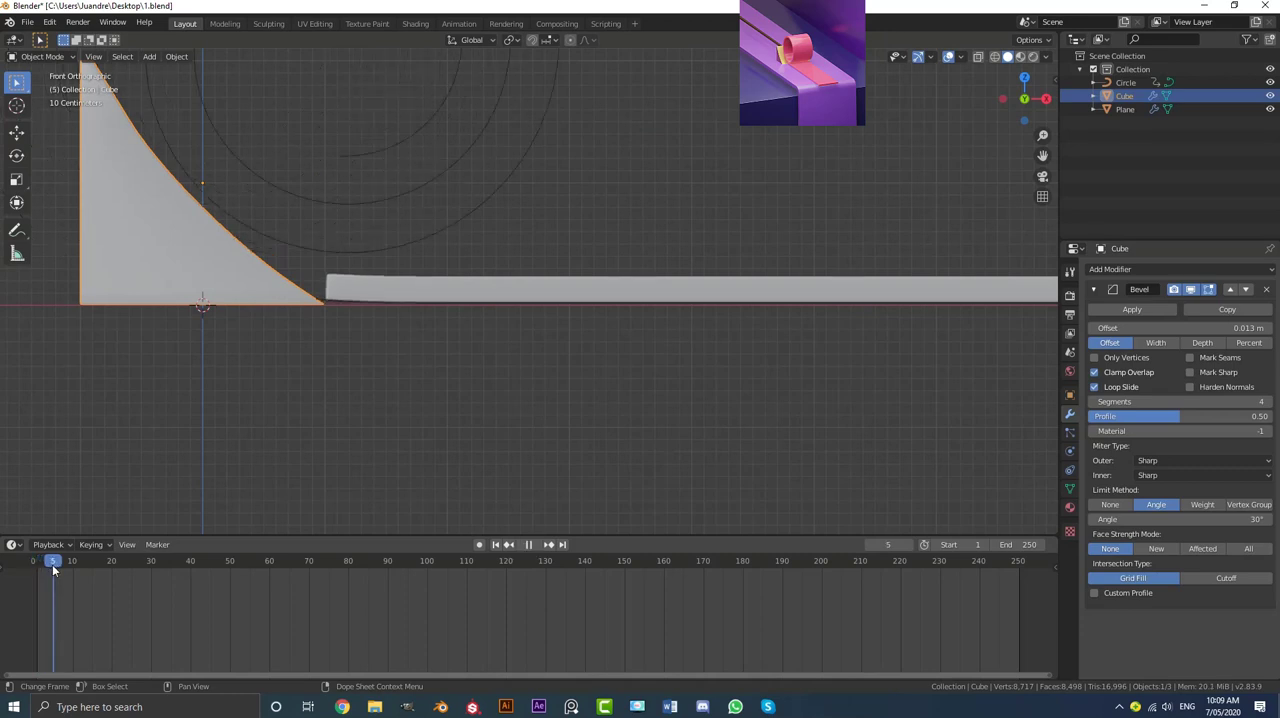
{"action": "left_click_drag", "start_coordinate": [56, 572], "coordinate": [48, 570]}
{"action": "scroll", "coordinate": [233, 288], "scroll_direction": "up", "scroll_amount": 2}
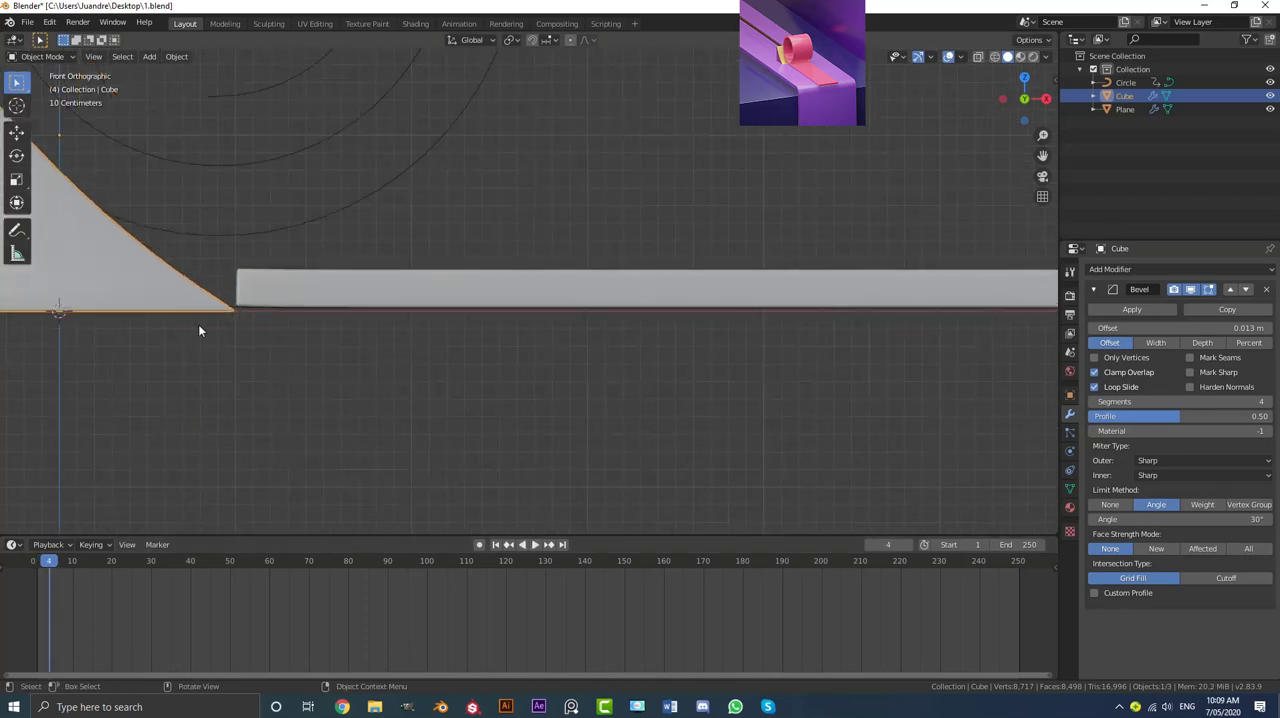
{"action": "middle_click_drag", "start_coordinate": [200, 322], "coordinate": [315, 340], "text": "shift"}
{"action": "key", "text": "i"}
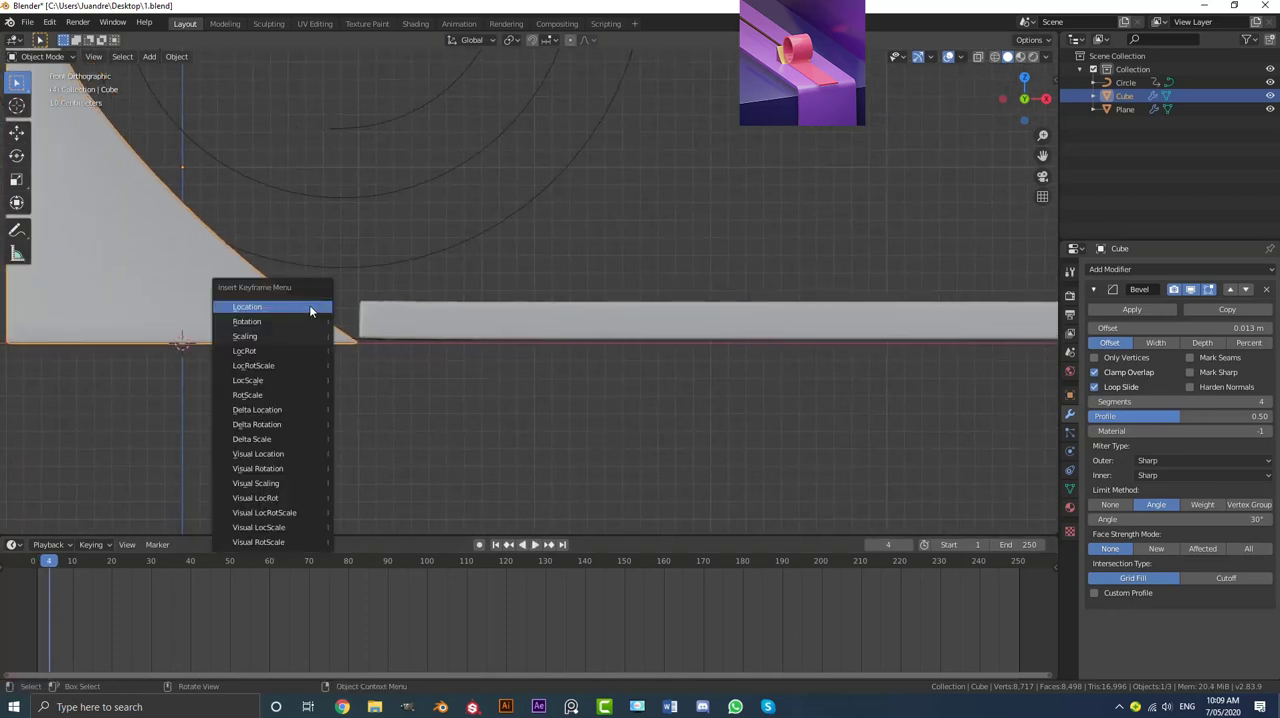
{"action": "left_click", "coordinate": [256, 308]}
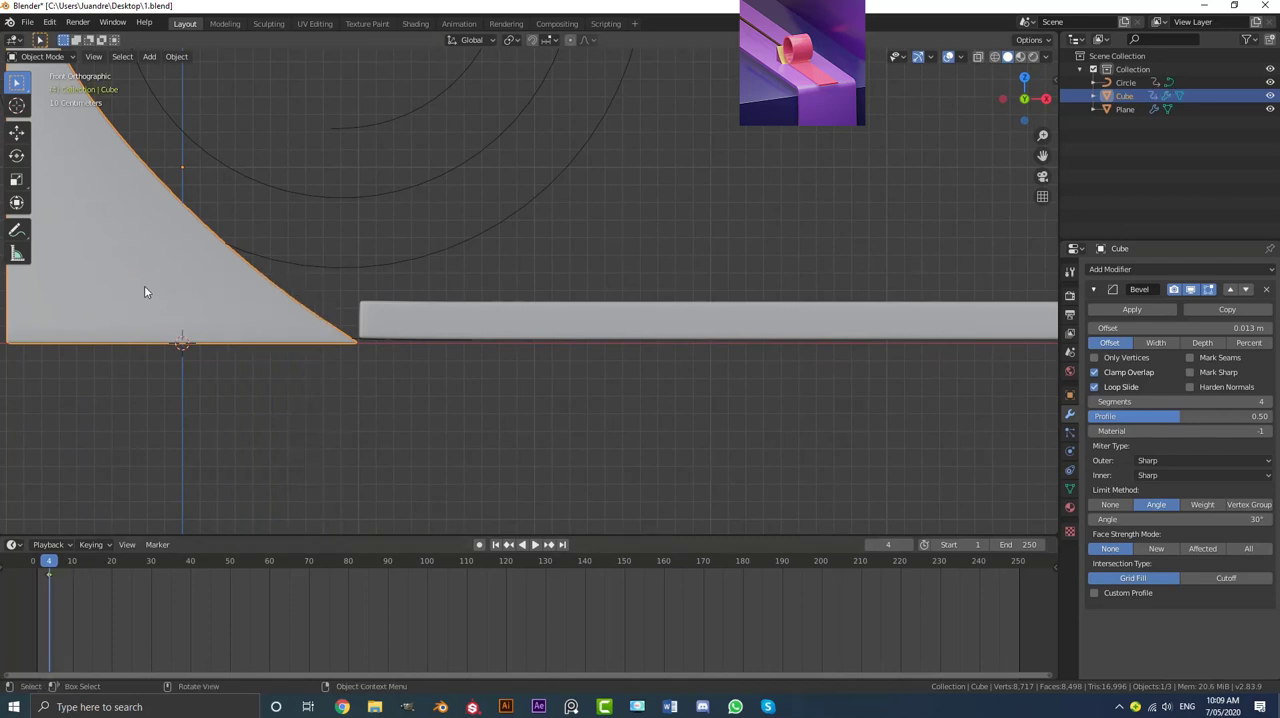
Step: At frame 90, move the wedge along X until it sits against the fully rolled ribbon
{"action": "middle_click_drag", "start_coordinate": [146, 286], "coordinate": [189, 297], "text": "shift"}
{"action": "key", "text": "g"}
{"action": "left_click", "coordinate": [211, 295]}
{"action": "key", "text": "space"}
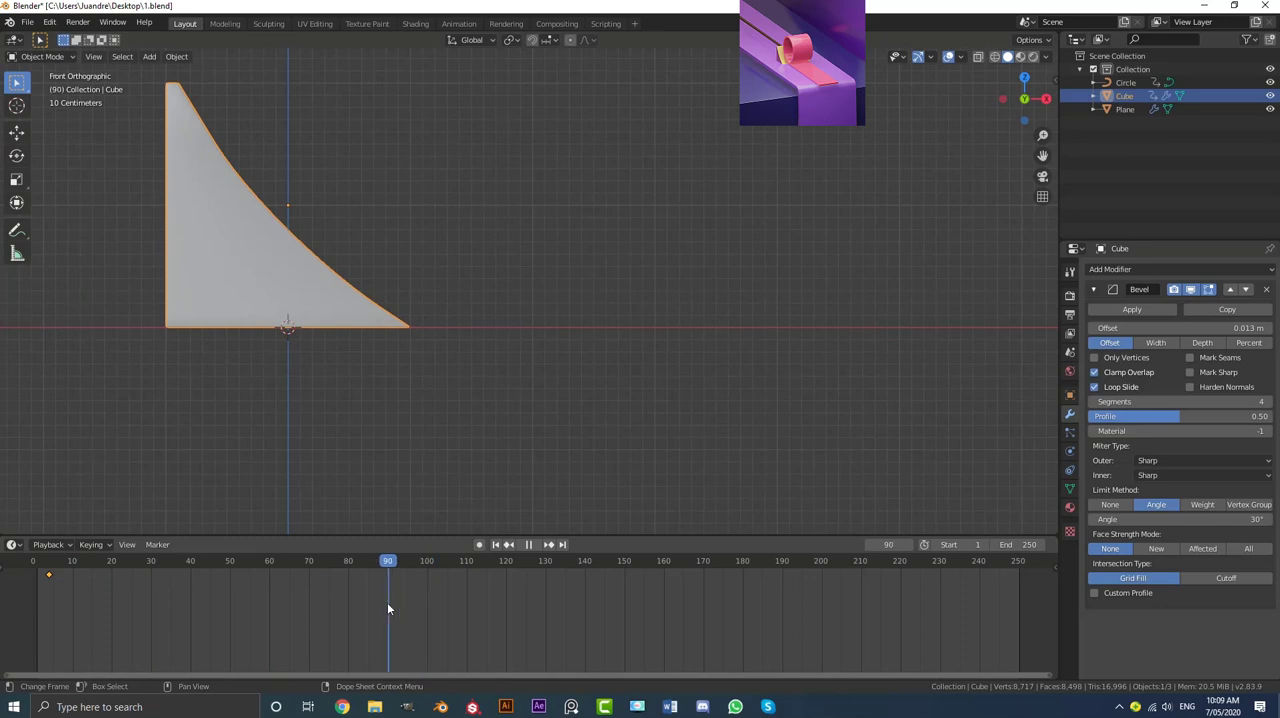
{"action": "key", "text": "space"}
{"action": "scroll", "coordinate": [714, 360], "scroll_direction": "down", "scroll_amount": 8}
{"action": "middle_click_drag", "start_coordinate": [714, 360], "coordinate": [417, 337], "text": "shift"}
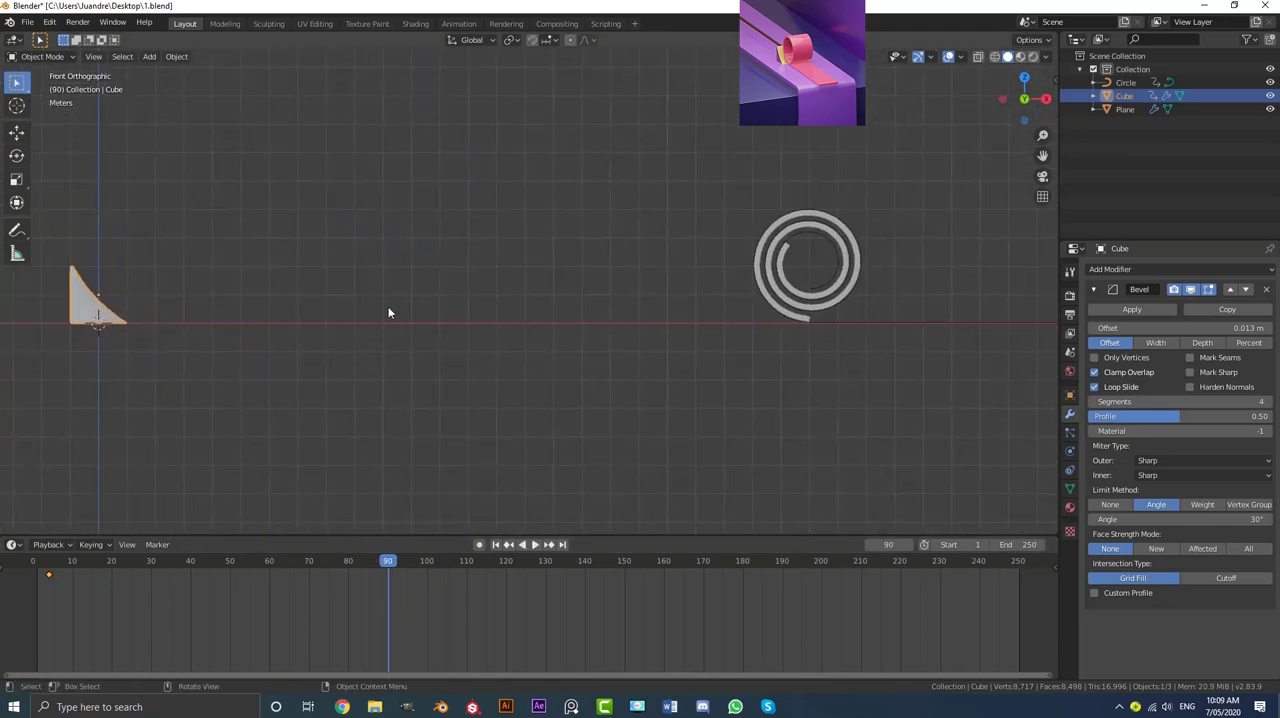
{"action": "key", "text": "g"}
{"action": "key", "text": "x"}
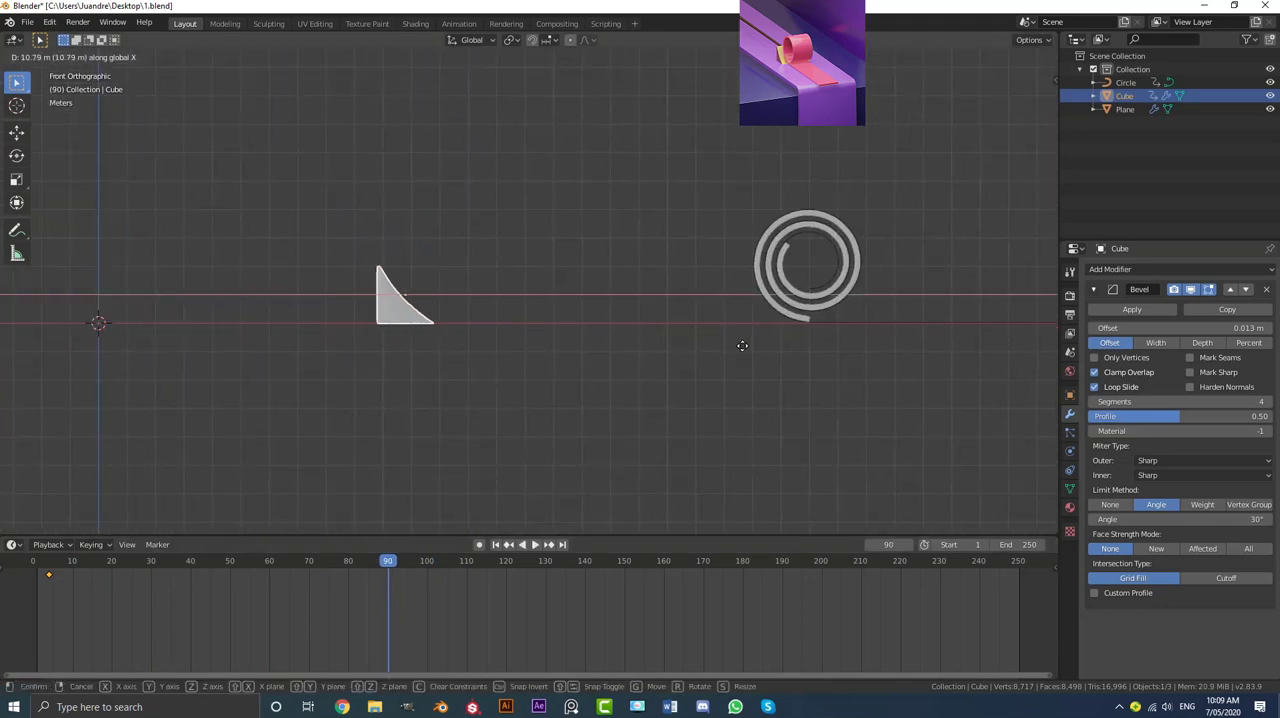
{"action": "left_click", "coordinate": [1055, 381]}
{"action": "middle_click_drag", "start_coordinate": [901, 375], "coordinate": [650, 349], "text": "shift"}
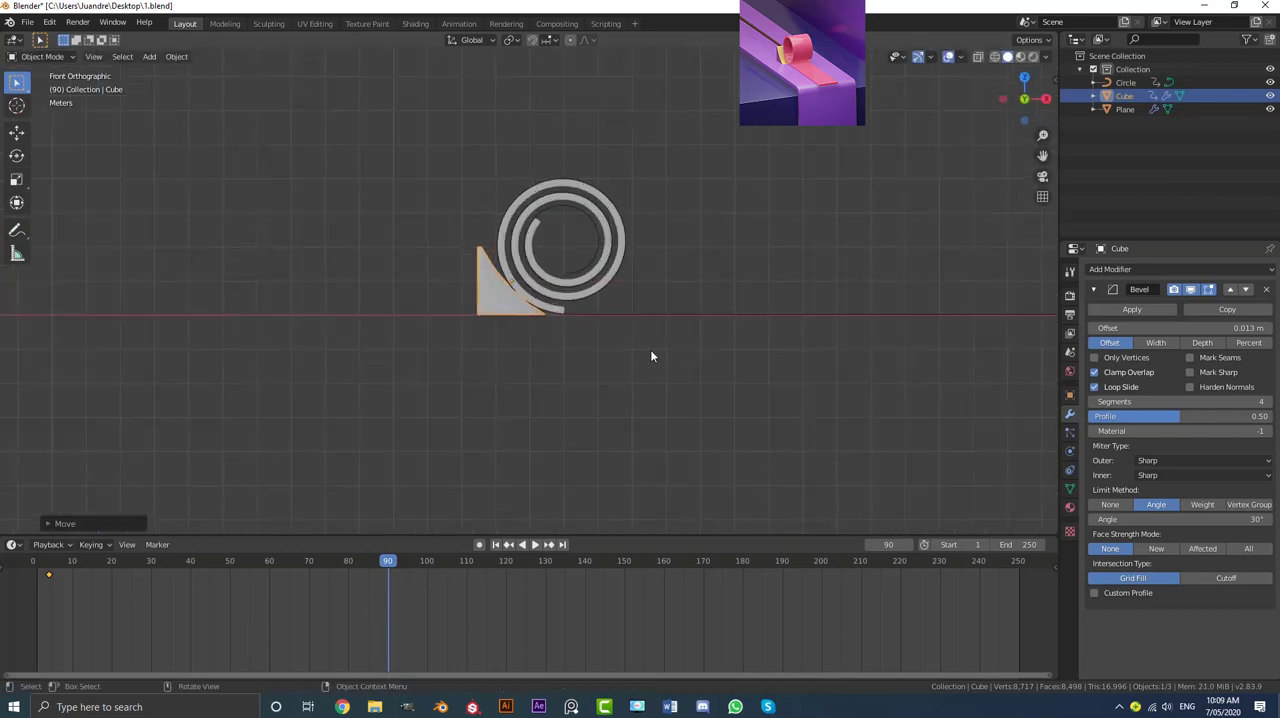
Step: Fine-tune the wedge's X position so its curved face meets the roll, and insert a Location keyframe at frame 90
{"action": "scroll", "coordinate": [650, 349], "scroll_direction": "up", "scroll_amount": 5}
{"action": "key", "text": "g"}
{"action": "key", "text": "x"}
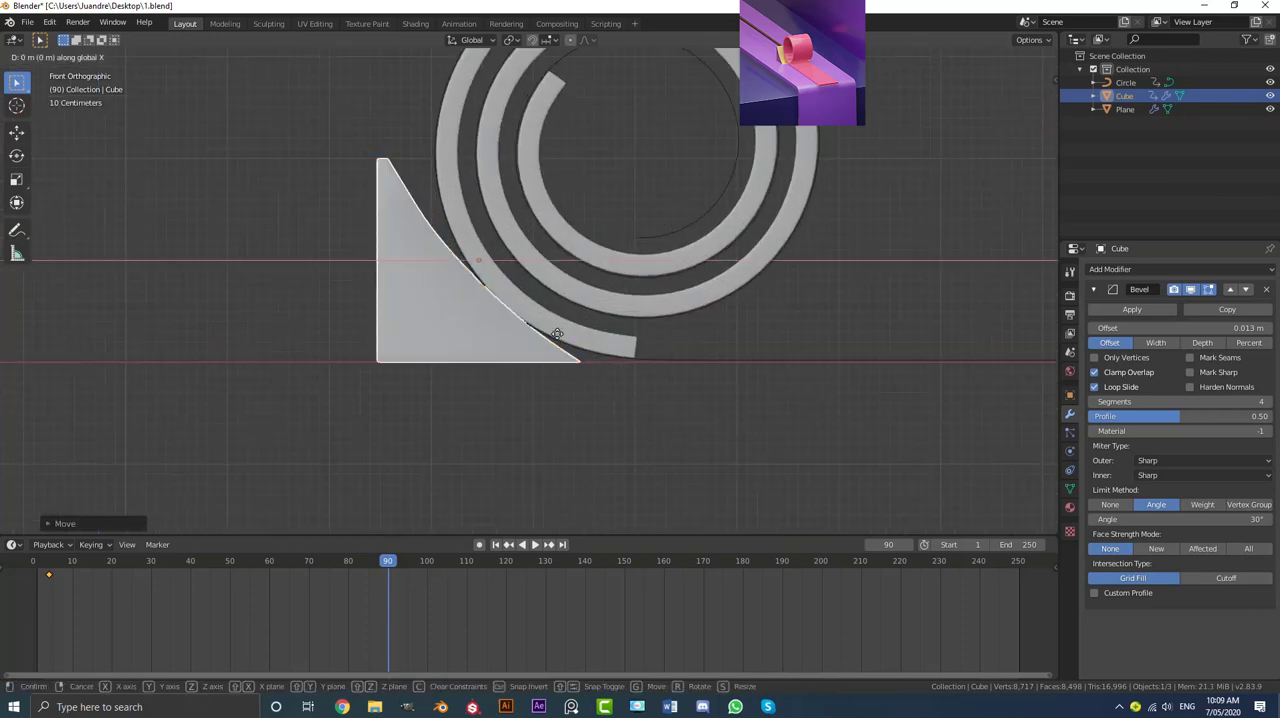
{"action": "left_click", "coordinate": [545, 345]}
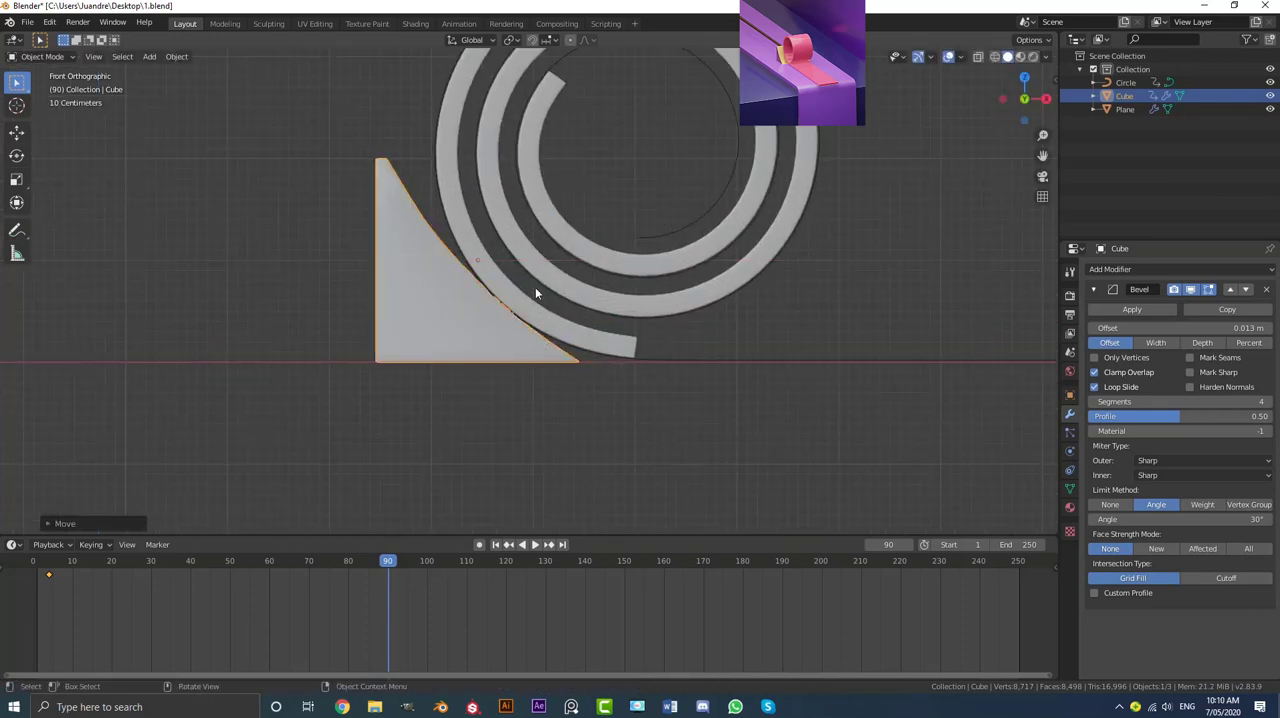
{"action": "key", "text": "i"}
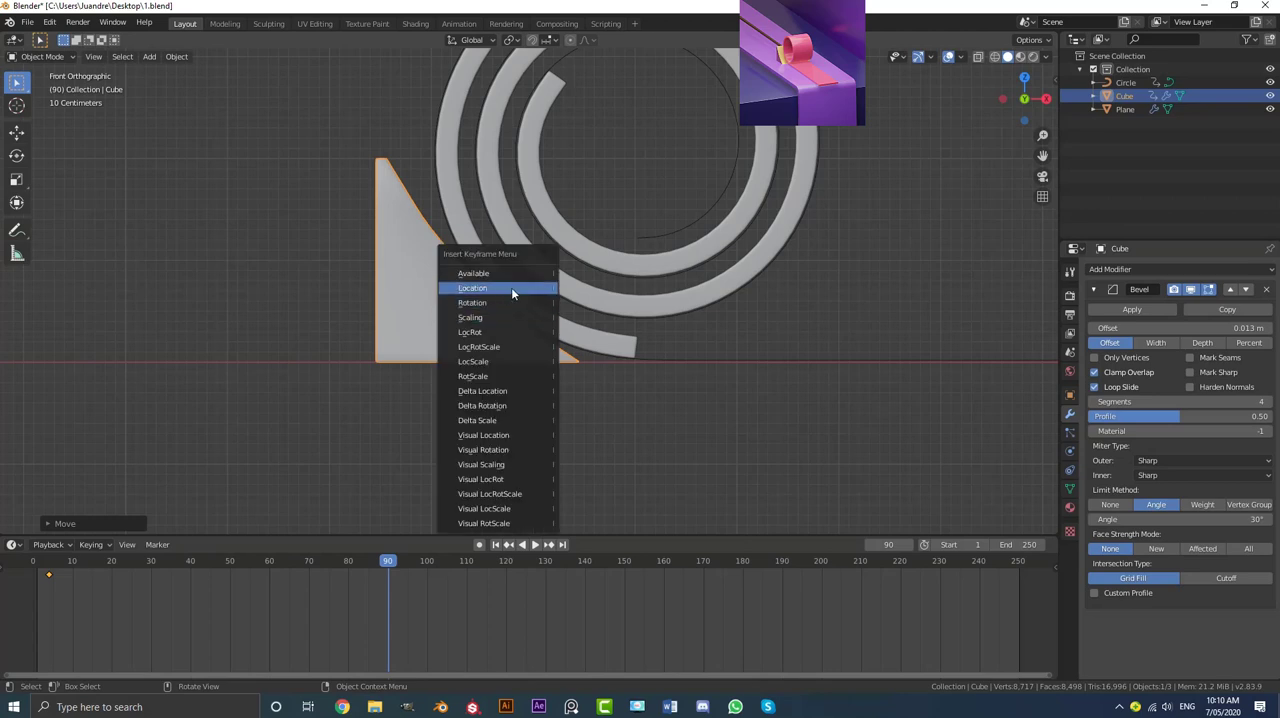
{"action": "left_click", "coordinate": [511, 290]}
Step: Set the interpolation of the wedge's two location keyframes to Linear
{"action": "middle_click_drag", "start_coordinate": [310, 594], "coordinate": [410, 608]}
{"action": "scroll", "coordinate": [416, 608], "scroll_direction": "up", "scroll_amount": 1}
{"action": "left_click_drag", "start_coordinate": [648, 643], "coordinate": [102, 555]}
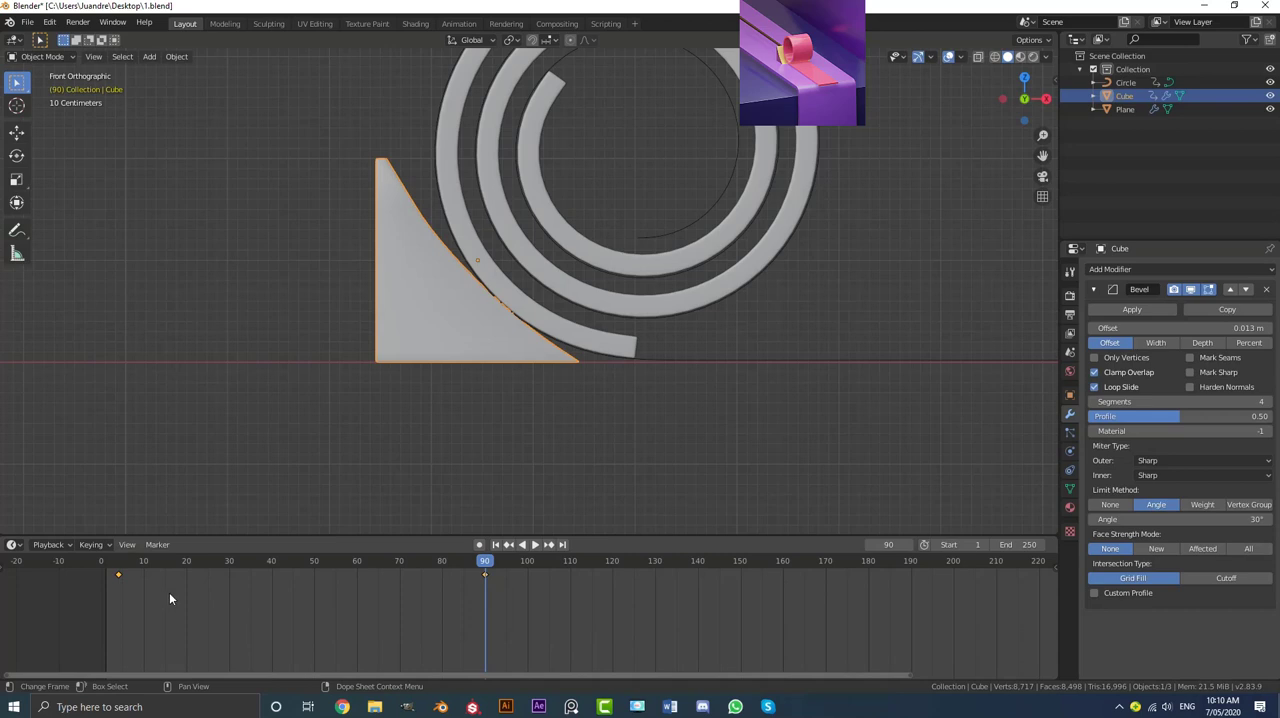
{"action": "key", "text": "t"}
{"action": "left_click", "coordinate": [141, 595]}
Step: Return to frame 0 and play the animation to check the wedge following the rolling ribbon
{"action": "left_click_drag", "start_coordinate": [485, 565], "coordinate": [100, 561]}
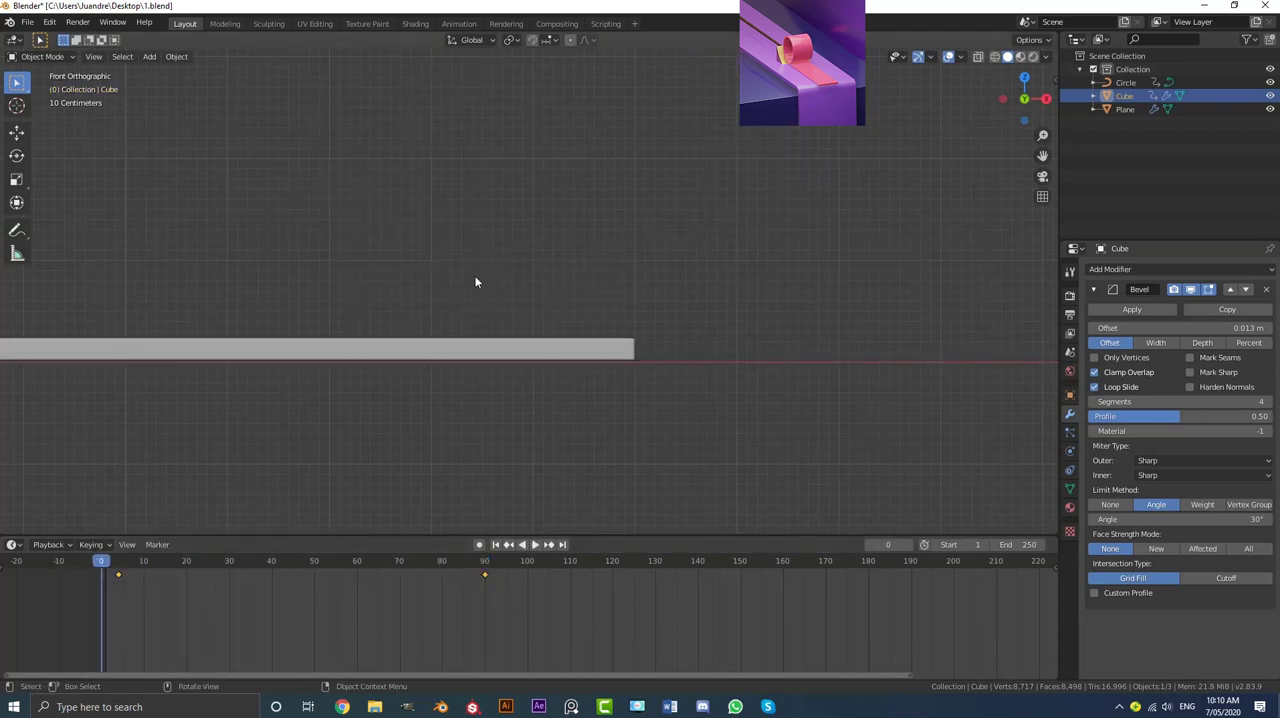
{"action": "scroll", "coordinate": [474, 275], "scroll_direction": "down", "scroll_amount": 5}
{"action": "middle_click_drag", "start_coordinate": [500, 310], "coordinate": [588, 329]}
{"action": "key", "text": "space"}
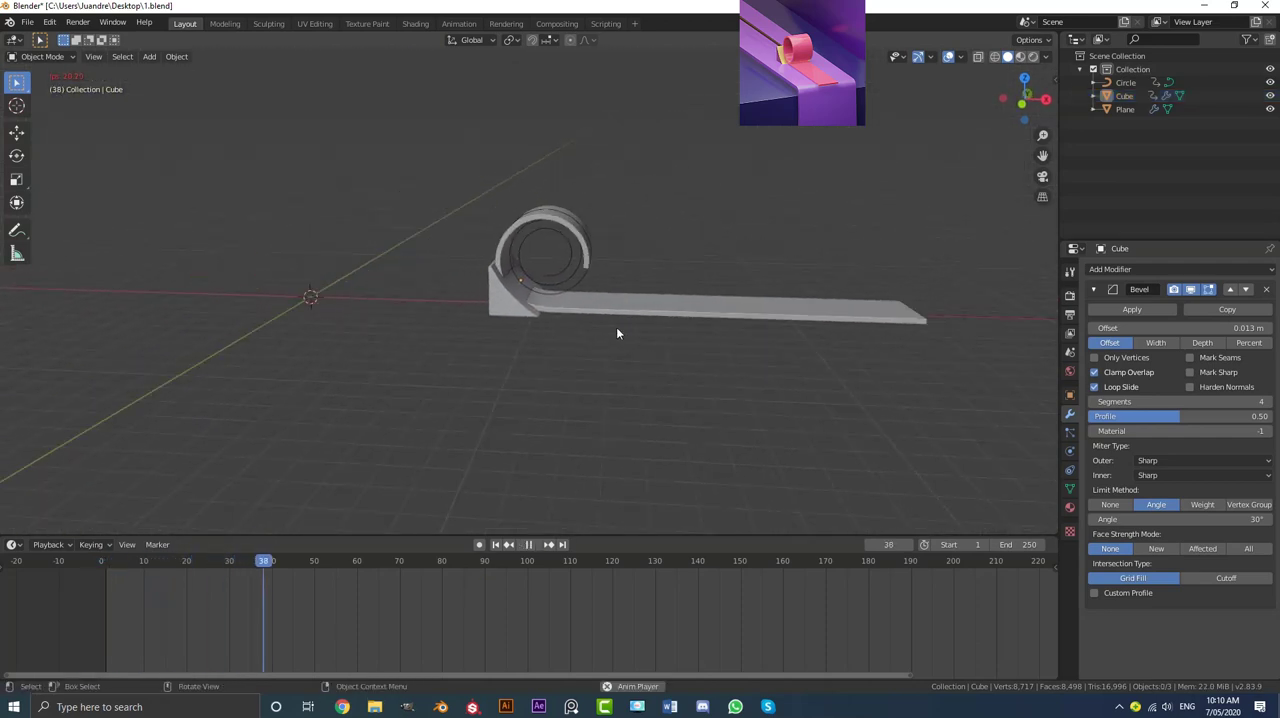
Step: Replay the animation from frame 1 and pause at frame 37 to examine where the wedge meets the ribbon
{"action": "key", "text": "Escape"}
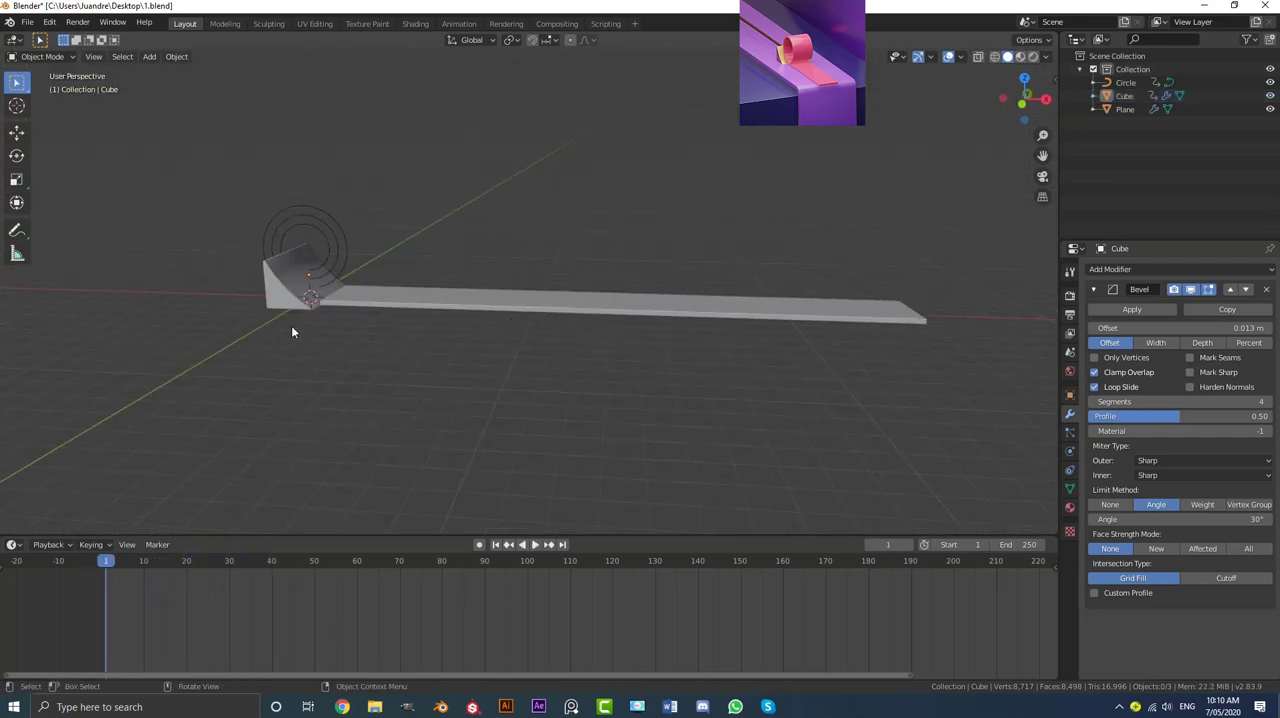
{"action": "scroll", "coordinate": [291, 328], "scroll_direction": "up", "scroll_amount": 2}
{"action": "key", "text": "space"}
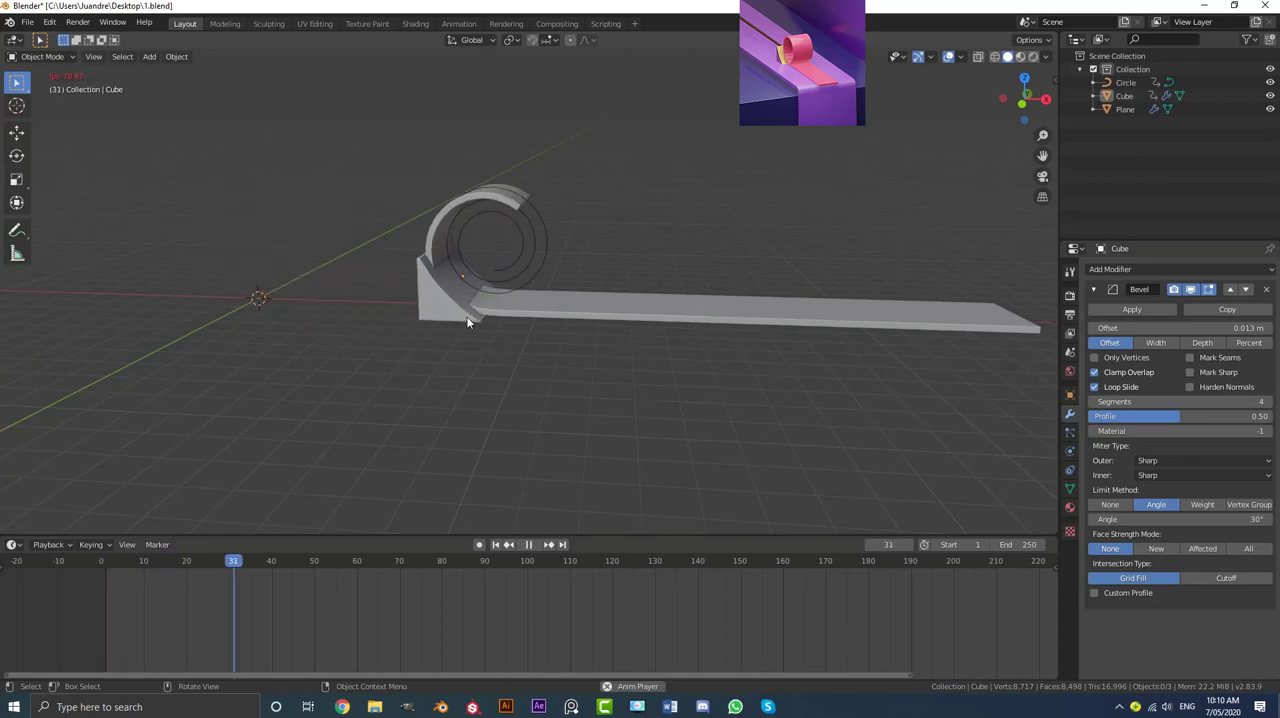
{"action": "key", "text": "space"}
{"action": "scroll", "coordinate": [505, 308], "scroll_direction": "up", "scroll_amount": 2}
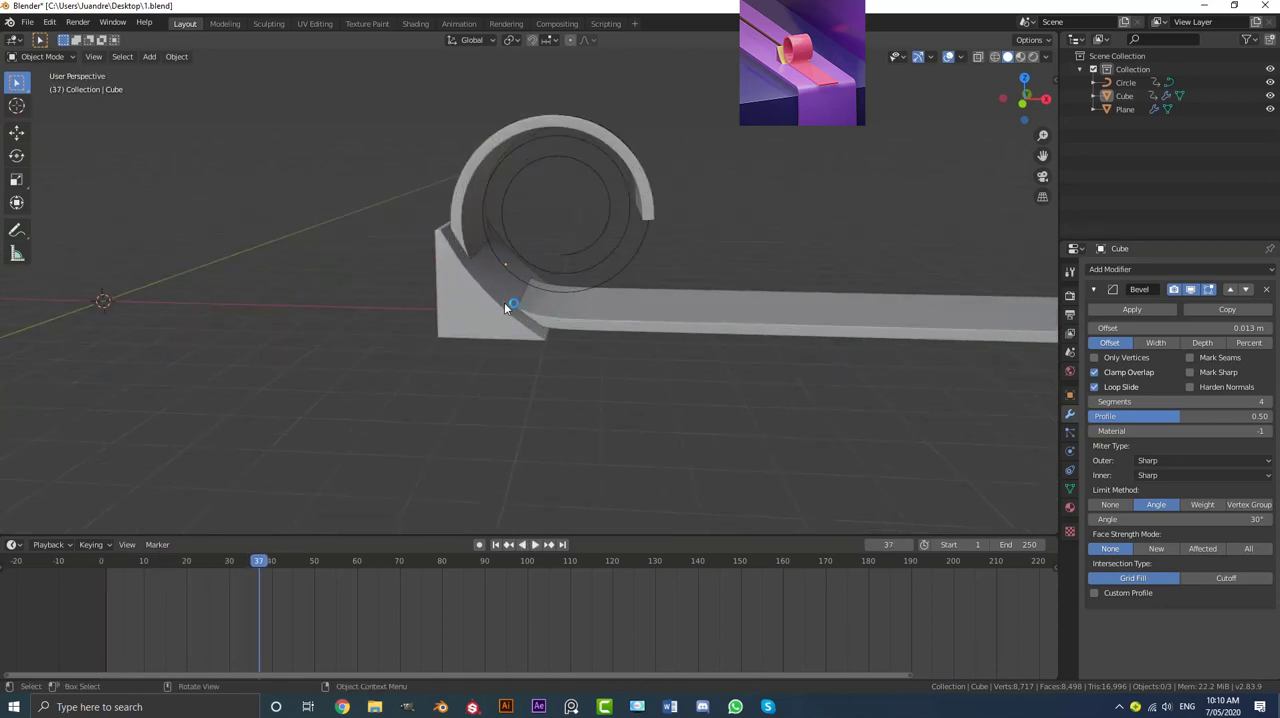
Step: Delay the wedge's first location keyframe by three frames, to about frame 7, so the wedge trails behind the roll
{"action": "left_click", "coordinate": [486, 282]}
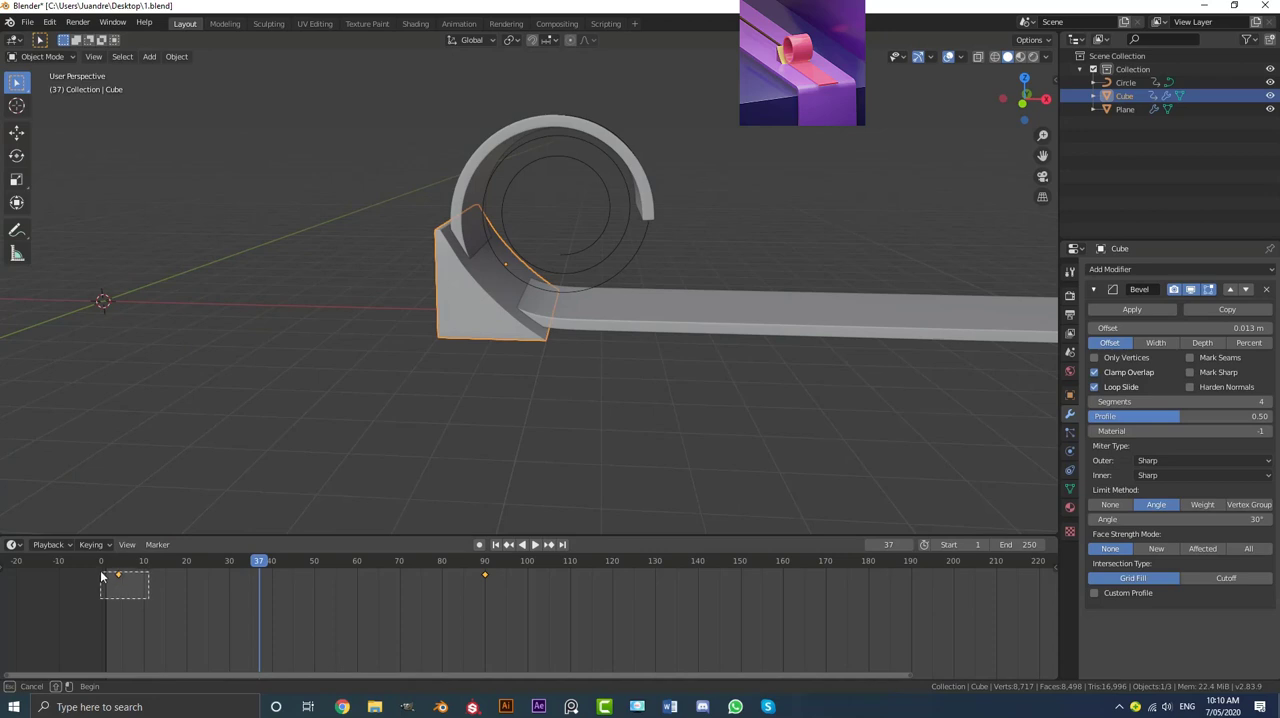
{"action": "left_click_drag", "start_coordinate": [101, 576], "coordinate": [103, 577]}
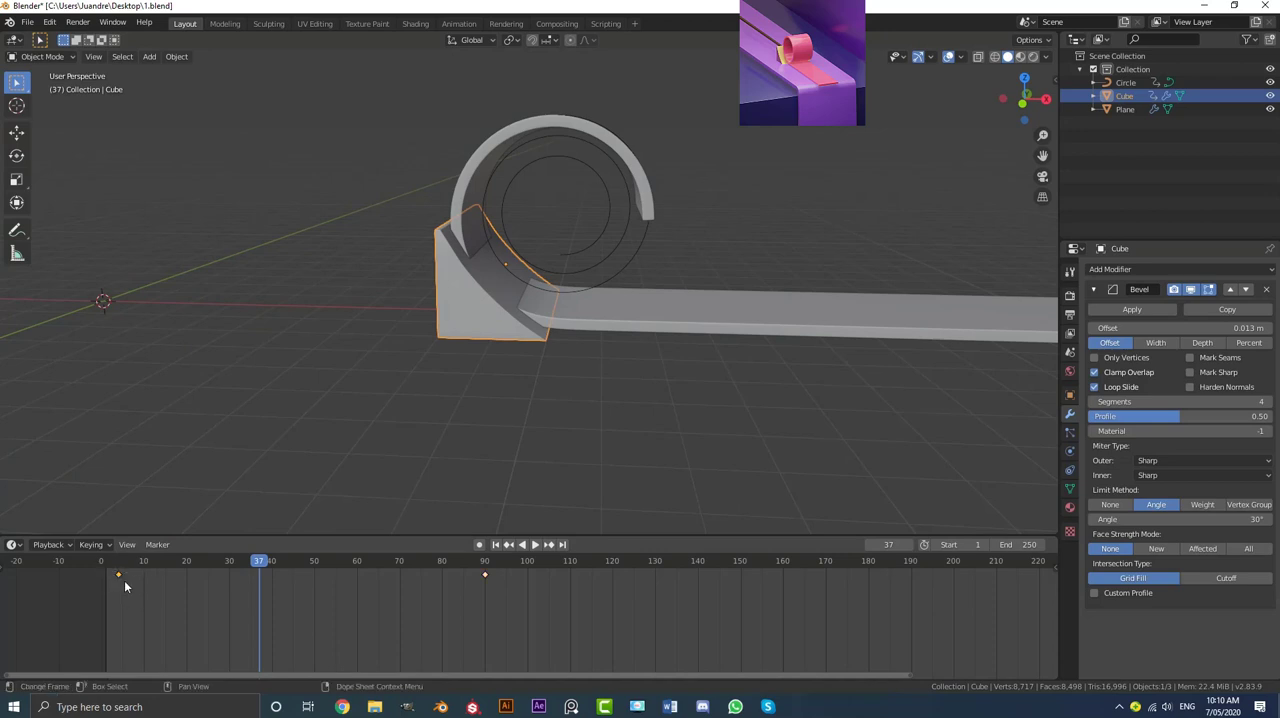
{"action": "key", "text": "g"}
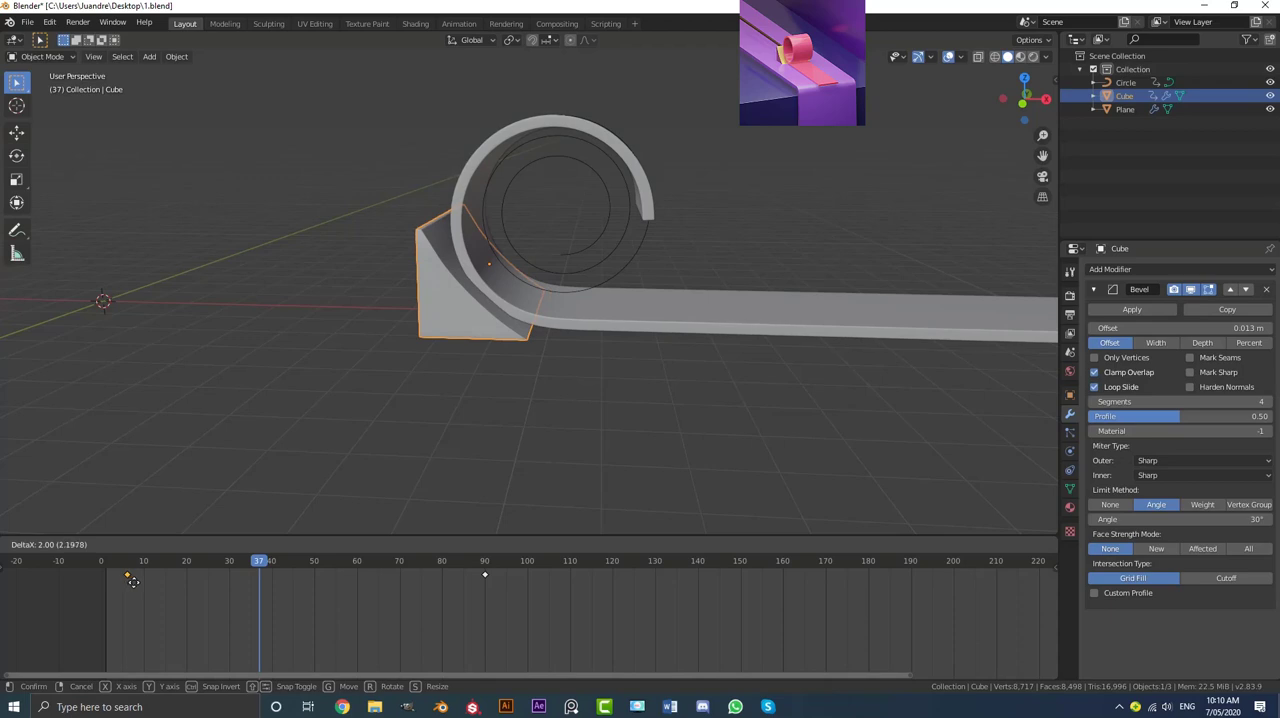
{"action": "left_click", "coordinate": [141, 577]}
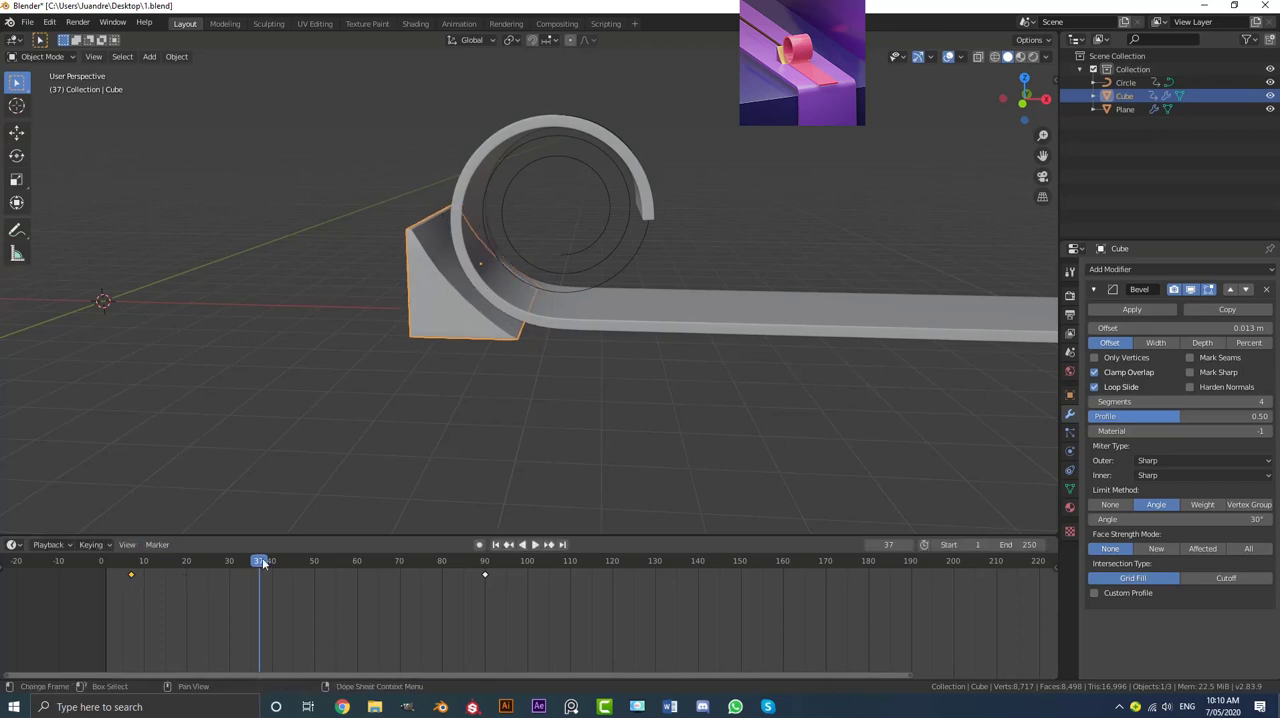
Step: Play the animation from the start and pause at frame 71 to check the wedge's contact with the rolled ribbon
{"action": "left_click_drag", "start_coordinate": [262, 562], "coordinate": [100, 561]}
{"action": "key", "text": "space"}
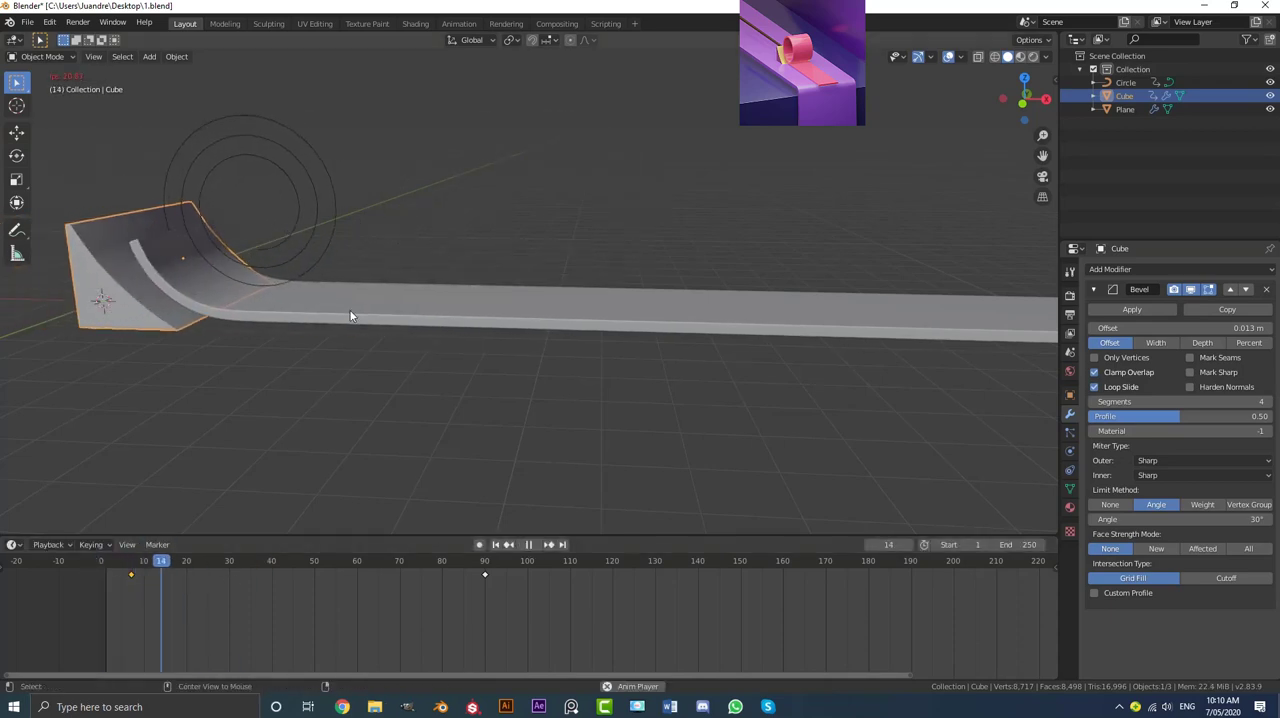
{"action": "scroll", "coordinate": [518, 335], "scroll_direction": "down", "scroll_amount": 5}
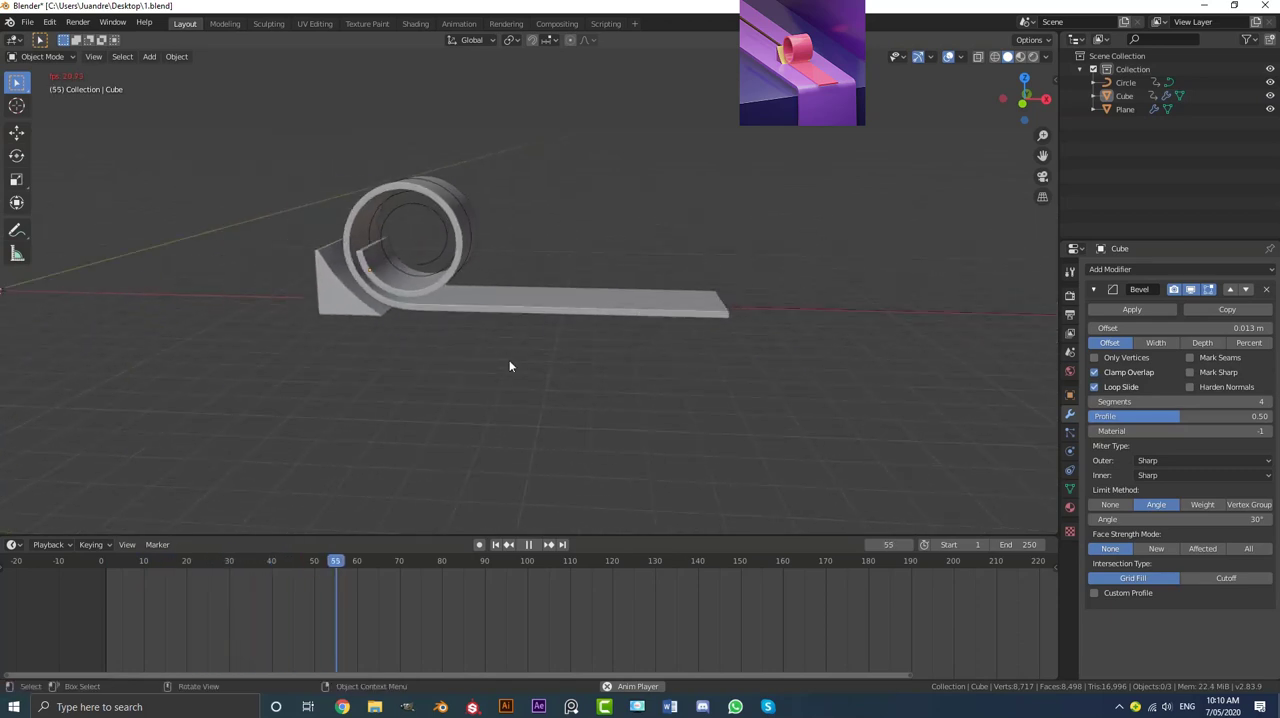
{"action": "key", "text": "space"}
{"action": "middle_click_drag", "start_coordinate": [511, 364], "coordinate": [549, 341]}
{"action": "scroll", "coordinate": [540, 336], "scroll_direction": "up", "scroll_amount": 4}
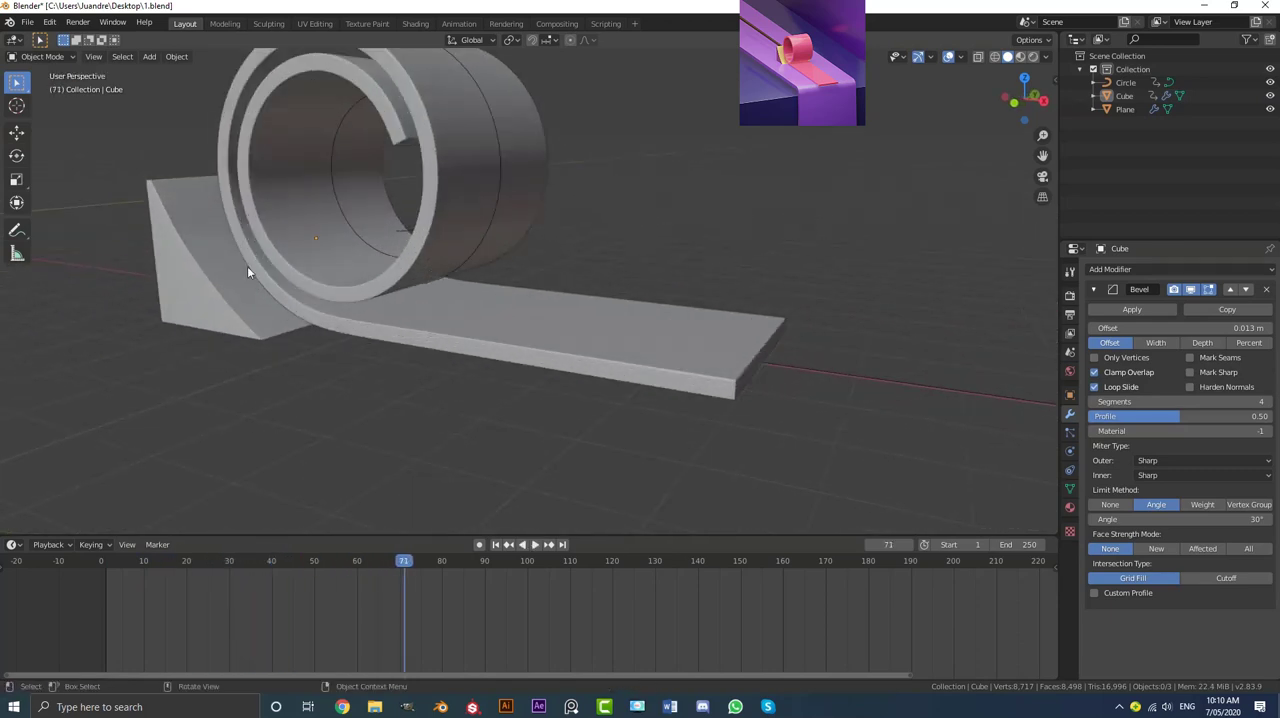
Step: Replay the animation from the start, viewing the wedge and ribbon from the ribbon's far end
{"action": "scroll", "coordinate": [290, 288], "scroll_direction": "down", "scroll_amount": 4}
{"action": "middle_click_drag", "start_coordinate": [363, 295], "coordinate": [351, 286]}
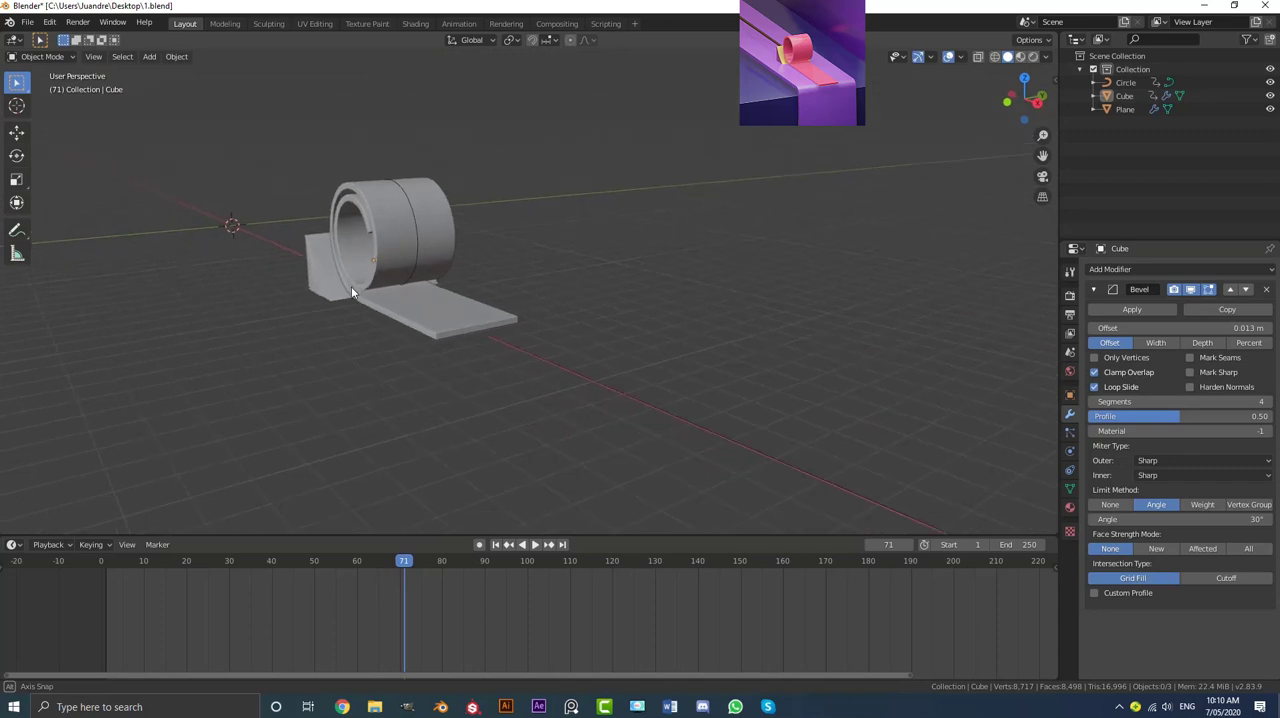
{"action": "left_click_drag", "start_coordinate": [393, 567], "coordinate": [100, 564]}
{"action": "key", "text": "space"}
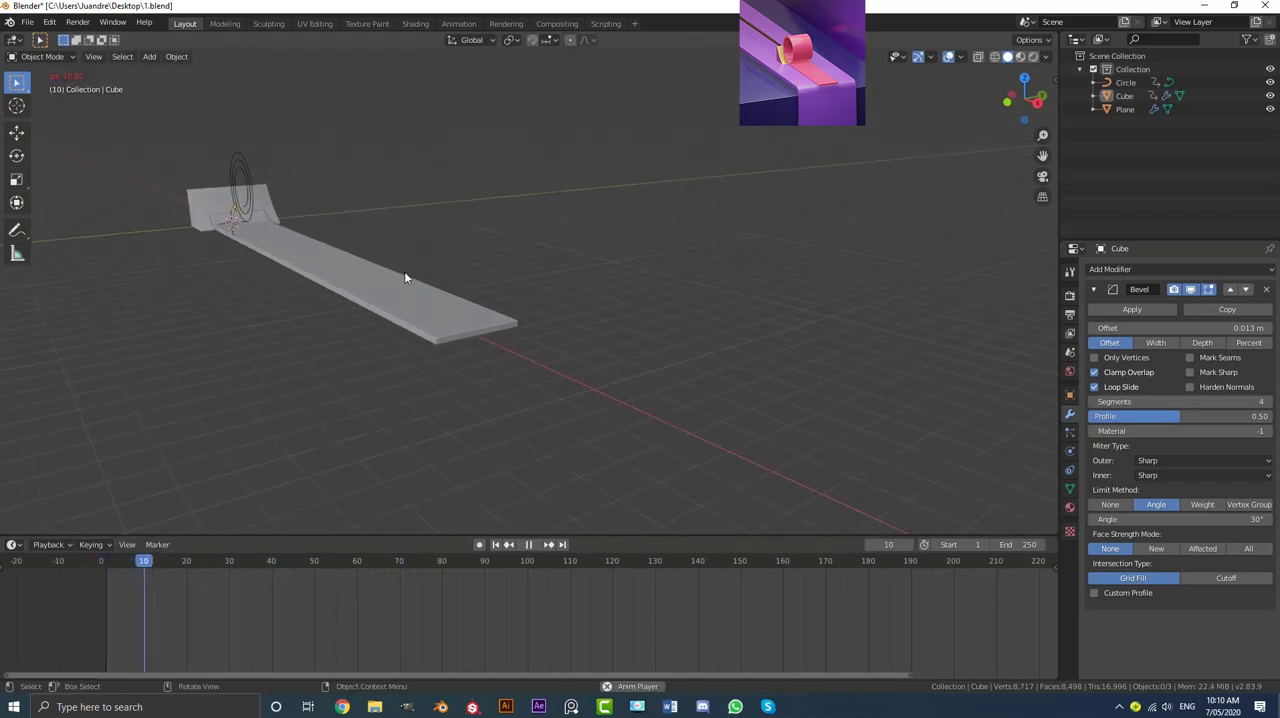
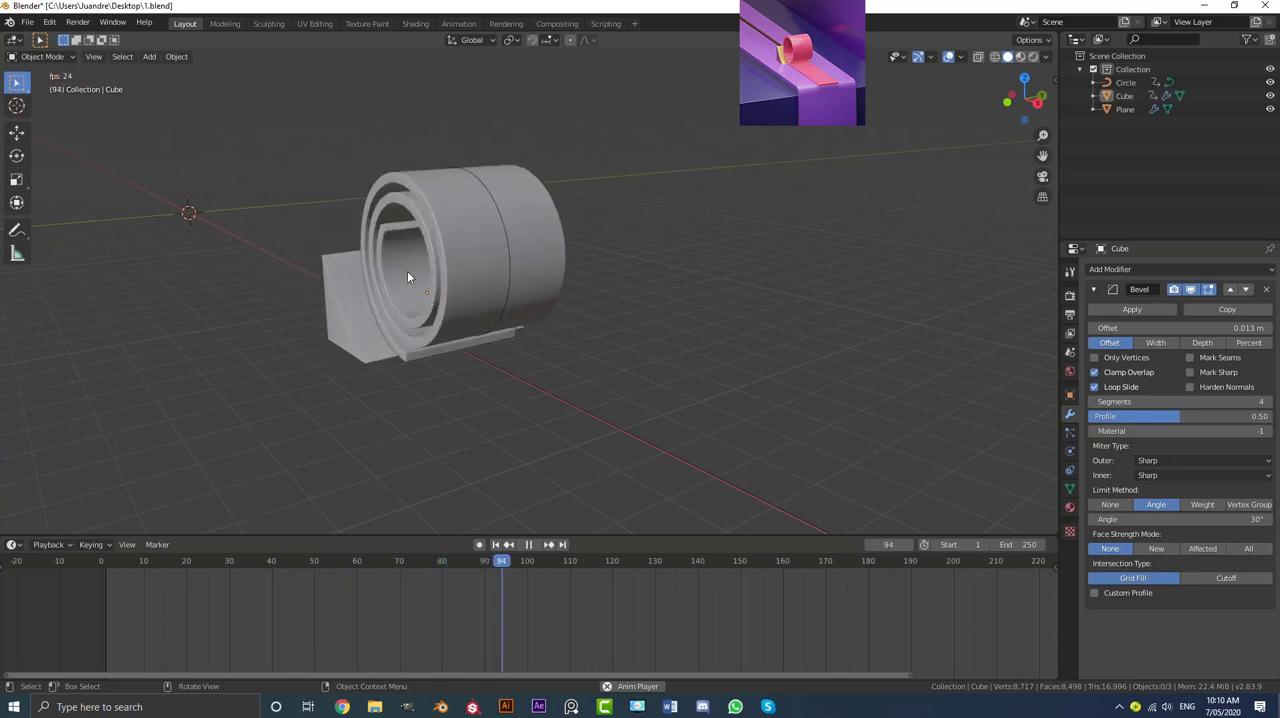
Step: Stop playback and add a mesh plane at the origin, scaled up until its edge reaches just past the rolled ribbon
{"action": "key", "text": "space"}
{"action": "scroll", "coordinate": [400, 277], "scroll_direction": "down", "scroll_amount": 5}
{"action": "middle_click_drag", "start_coordinate": [392, 279], "coordinate": [489, 309]}
{"action": "key", "text": "shift+a"}
{"action": "mouse_move", "coordinate": [462, 263]}
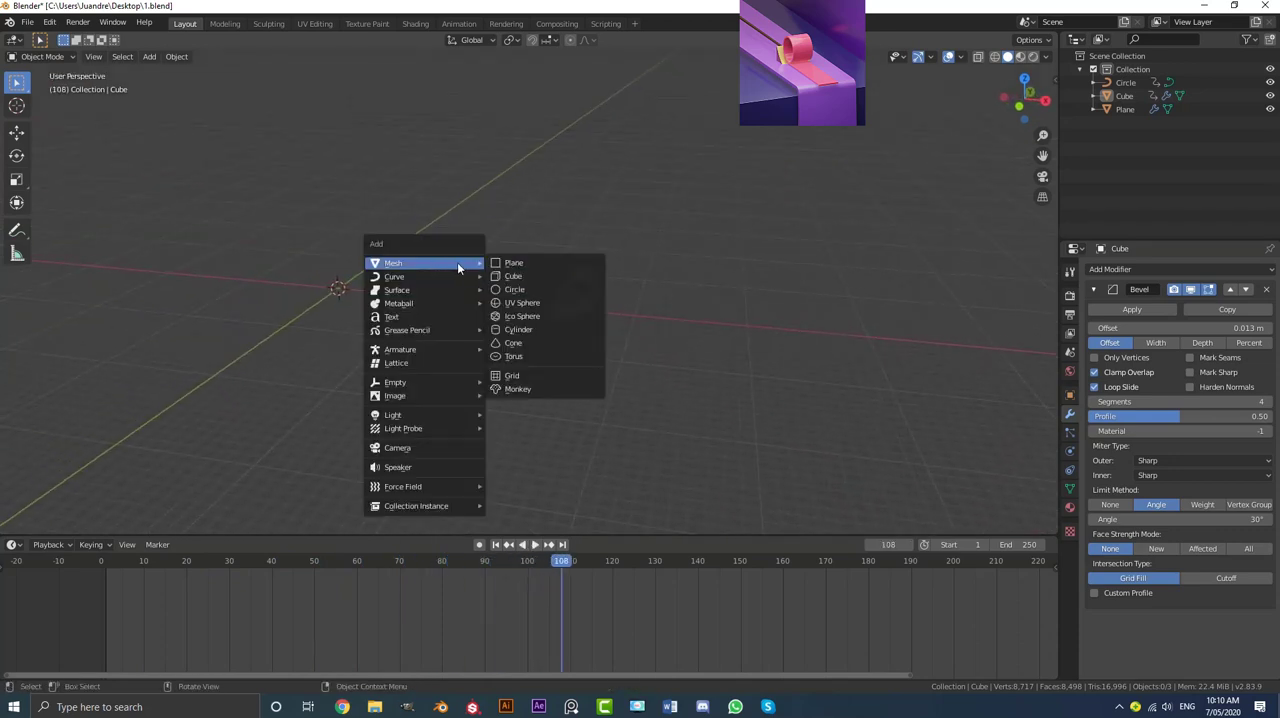
{"action": "left_click", "coordinate": [518, 266]}
{"action": "middle_click_drag", "start_coordinate": [518, 262], "coordinate": [503, 286]}
{"action": "key", "text": "s"}
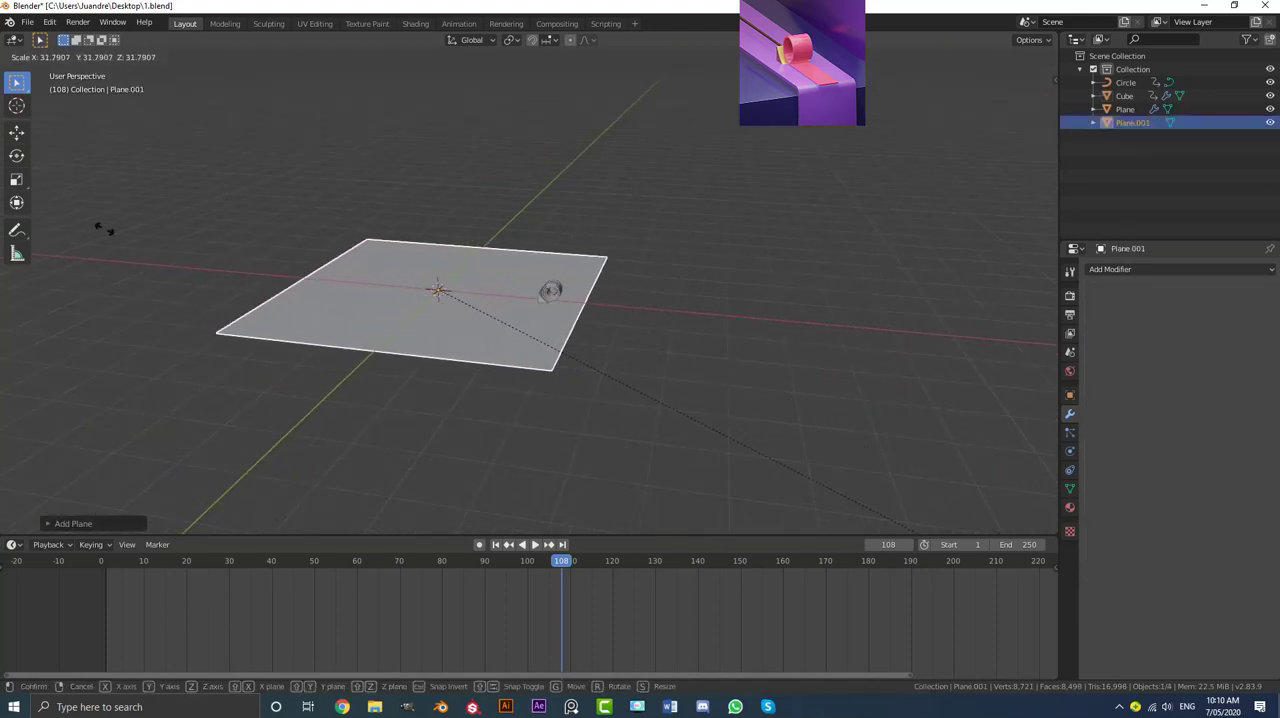
{"action": "left_click", "coordinate": [864, 499]}
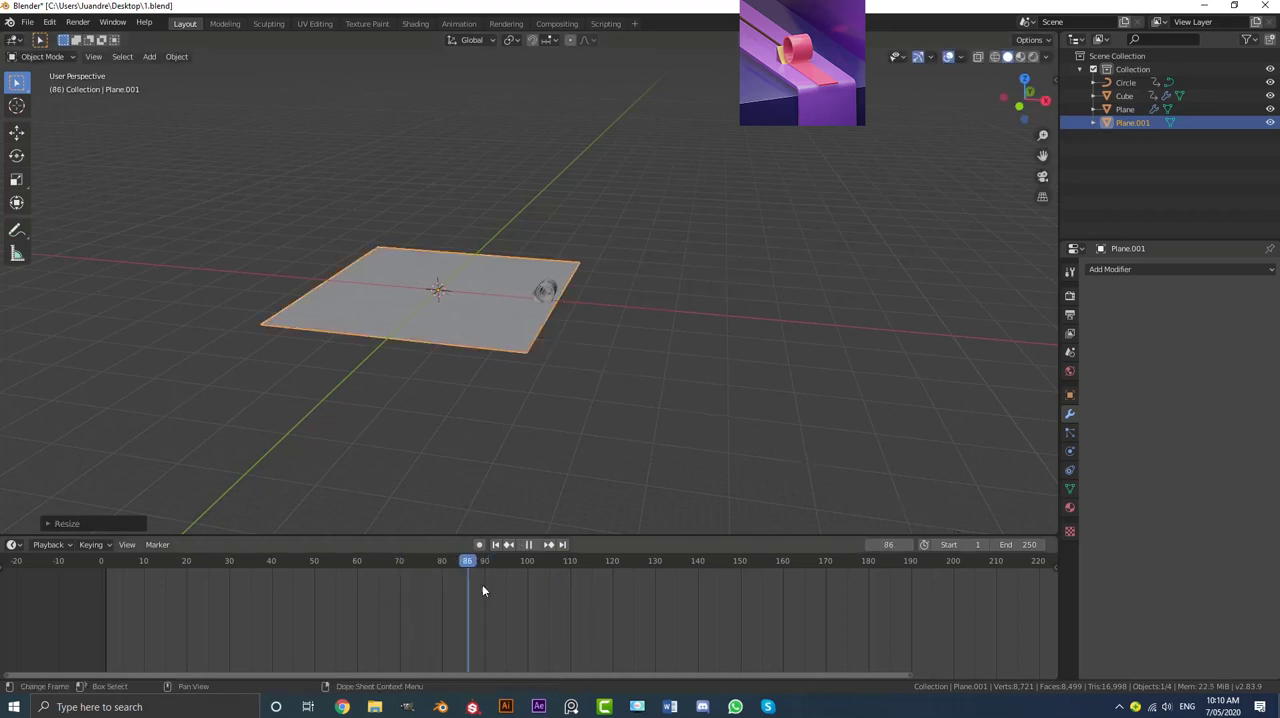
Step: Pause the animation at frame 90 and scale the plane down slightly so its edge lies beneath the ribbon roll
{"action": "key", "text": "space"}
{"action": "scroll", "coordinate": [559, 369], "scroll_direction": "up", "scroll_amount": 4}
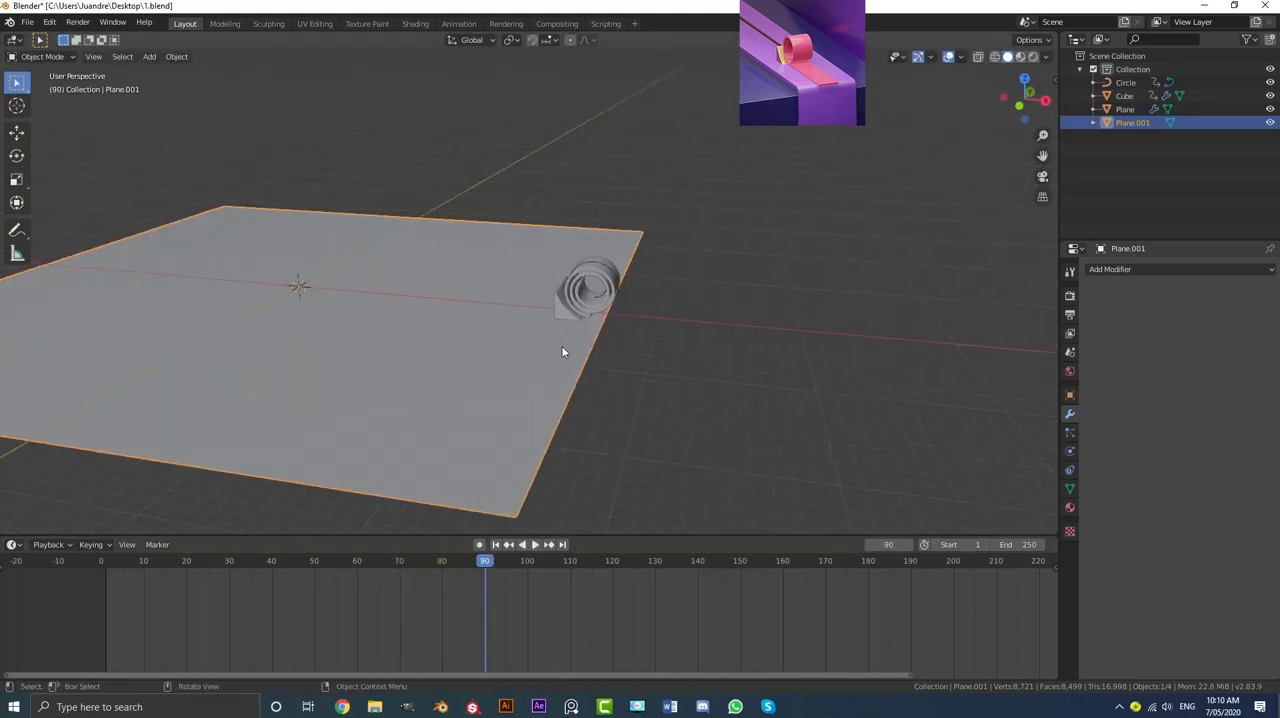
{"action": "key", "text": "s"}
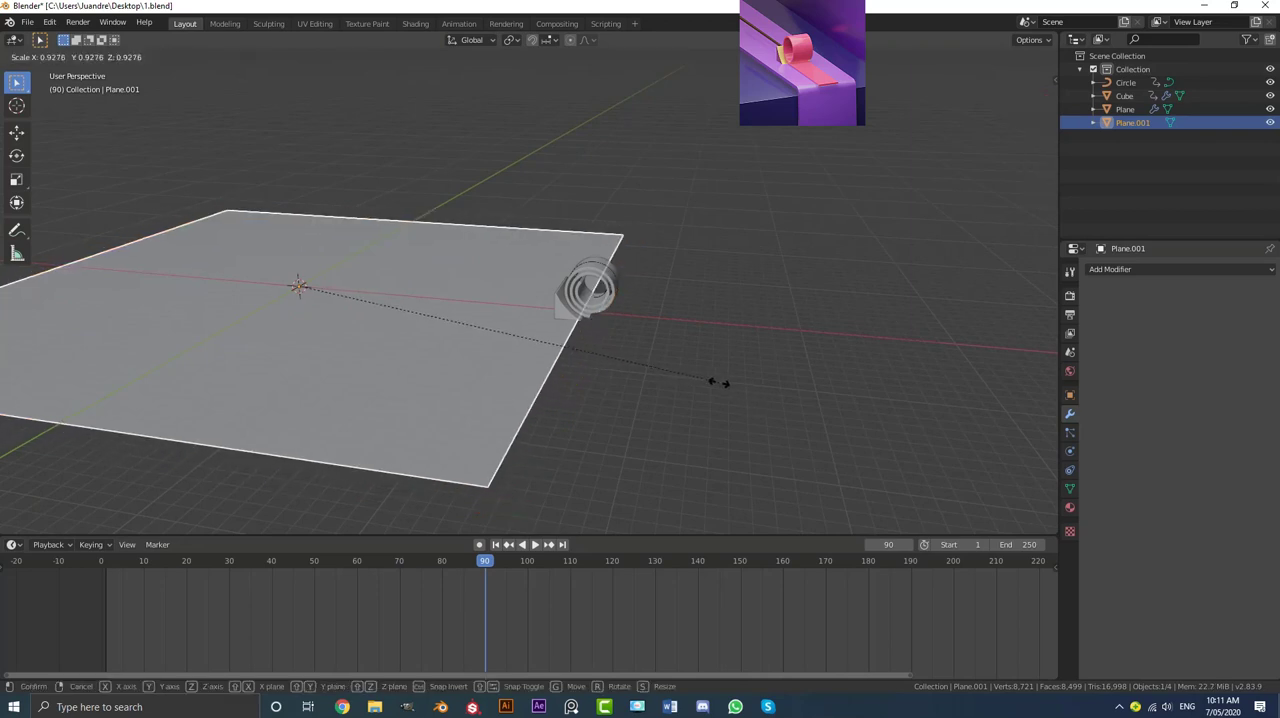
{"action": "left_click", "coordinate": [631, 375]}
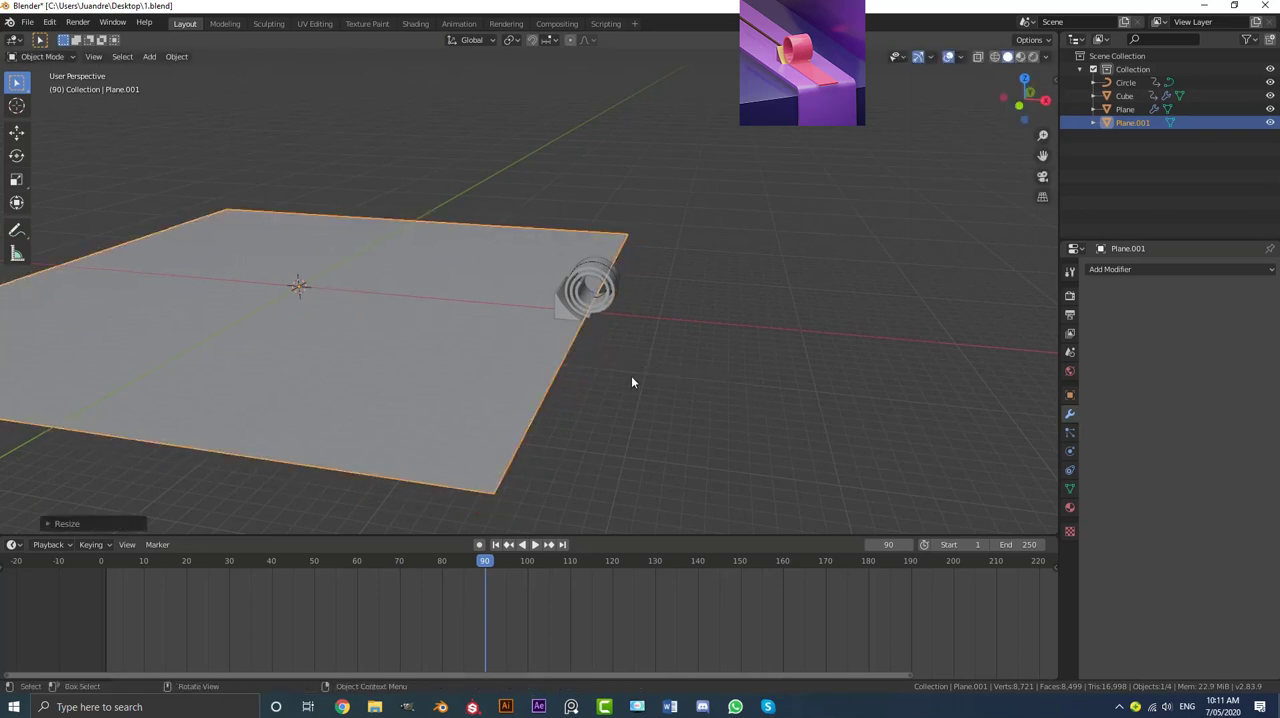
{"action": "scroll", "coordinate": [625, 320], "scroll_direction": "up", "scroll_amount": 4}
{"action": "scroll", "coordinate": [493, 392], "scroll_direction": "down", "scroll_amount": 2}
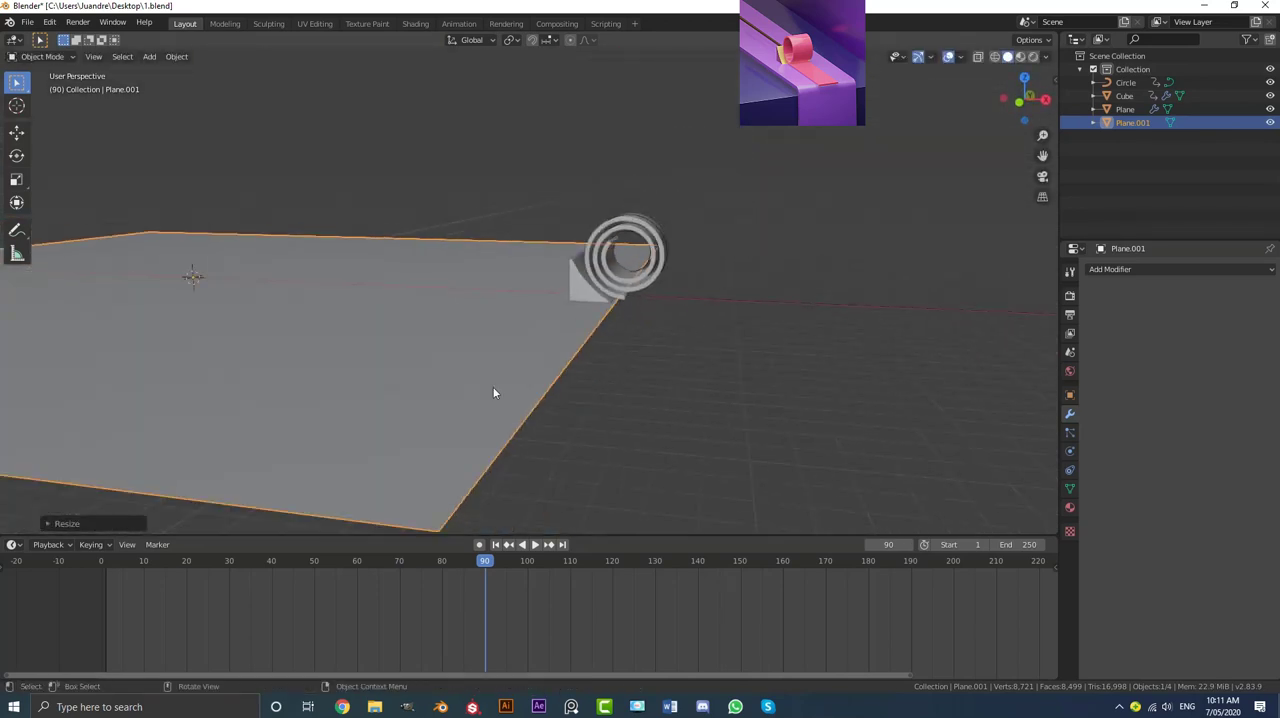
Step: Apply the plane's transform and scale its mesh along Y into a narrow strip slightly wider than the ribbon roll
{"action": "key", "text": "ctrl+a"}
{"action": "left_click", "coordinate": [342, 322]}
{"action": "scroll", "coordinate": [589, 318], "scroll_direction": "down", "scroll_amount": 3}
{"action": "middle_click_drag", "start_coordinate": [589, 318], "coordinate": [555, 332]}
{"action": "key", "text": "Tab"}
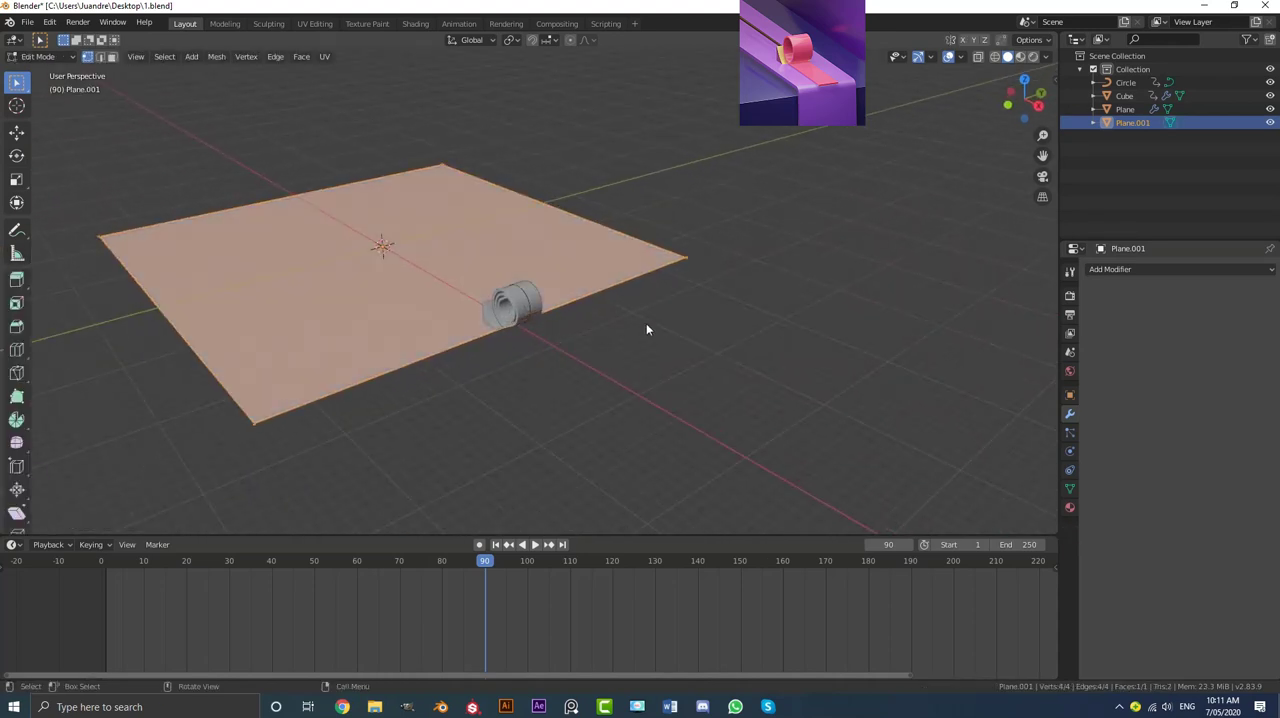
{"action": "key", "text": "s"}
{"action": "key", "text": "y"}
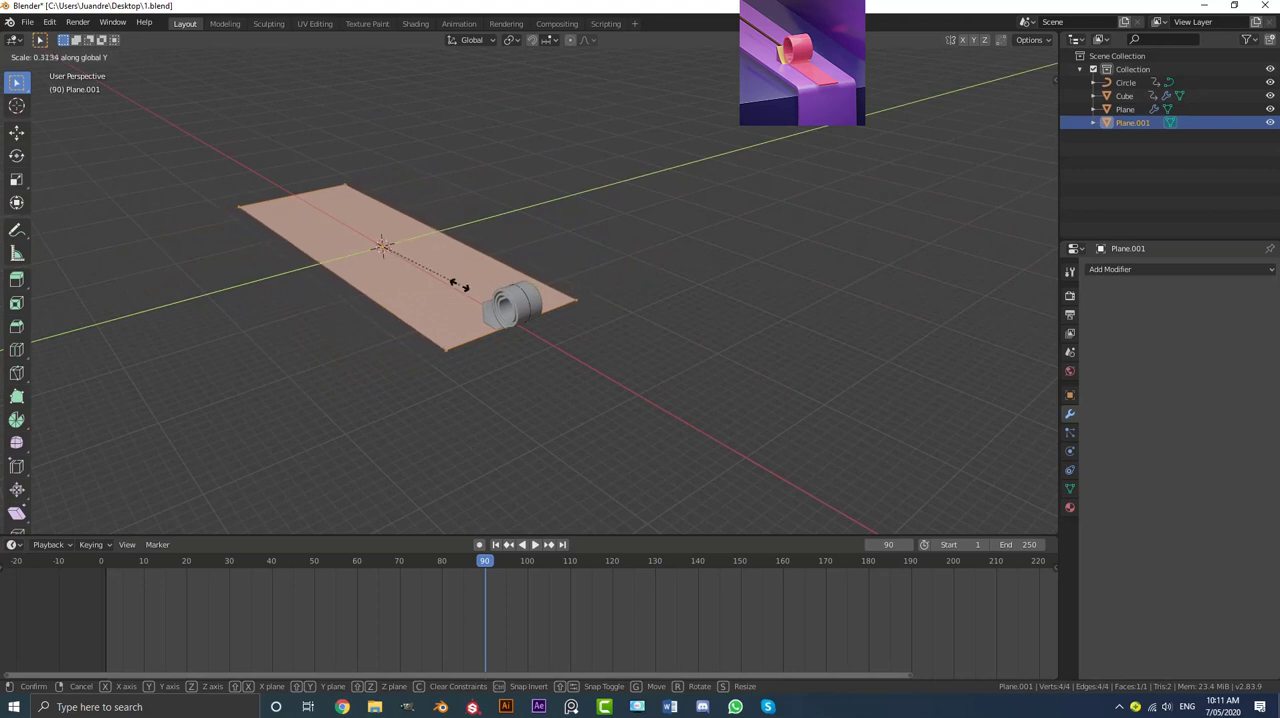
{"action": "left_click", "coordinate": [426, 279]}
{"action": "middle_click_drag", "start_coordinate": [426, 279], "coordinate": [502, 297]}
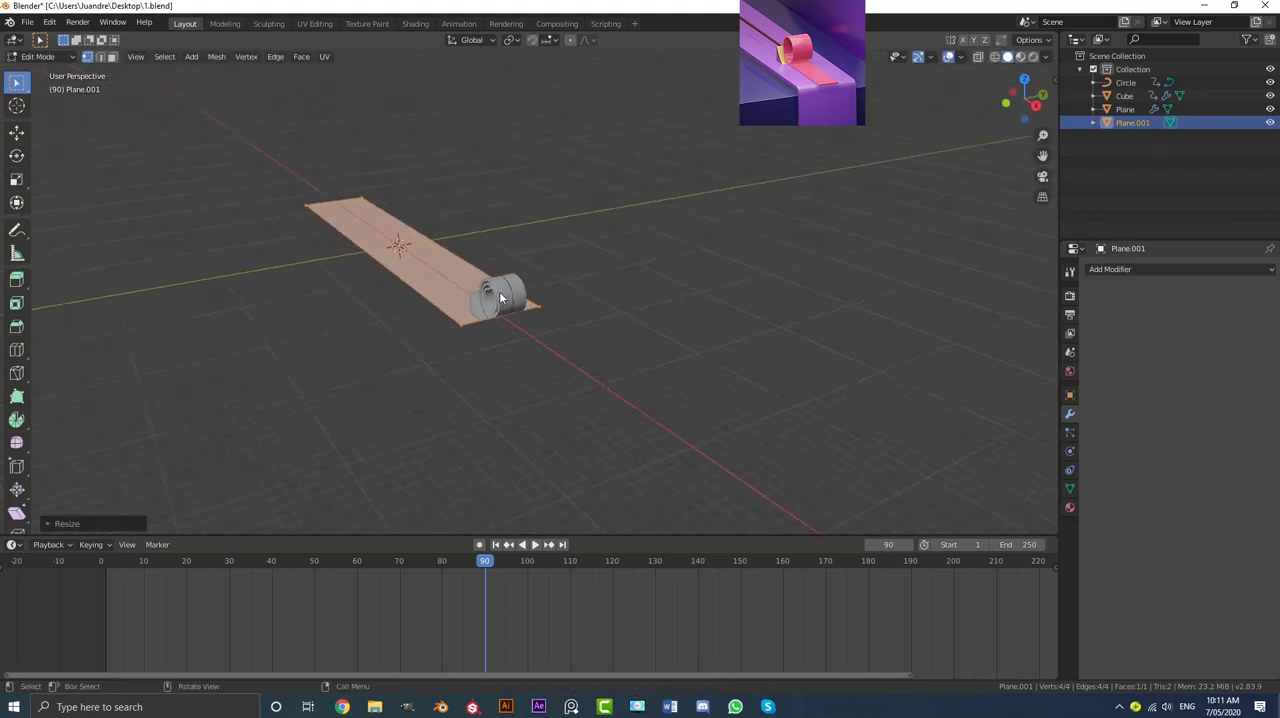
Step: Extrude the strip's end edge beside the roll straight down along Z to form a vertical front face
{"action": "scroll", "coordinate": [418, 366], "scroll_direction": "up", "scroll_amount": 3}
{"action": "middle_click_drag", "start_coordinate": [418, 365], "coordinate": [503, 377]}
{"action": "key", "text": "e"}
{"action": "key", "text": "z"}
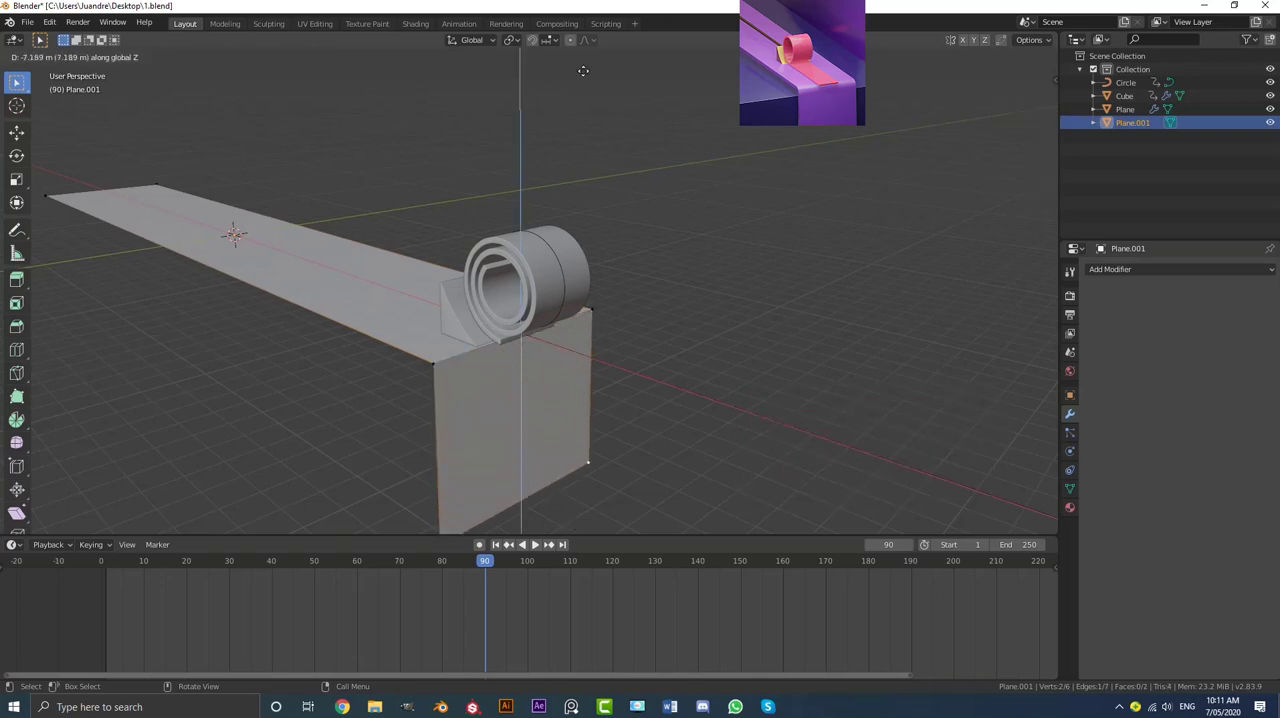
{"action": "left_click", "coordinate": [587, 105]}
{"action": "scroll", "coordinate": [503, 351], "scroll_direction": "down", "scroll_amount": 4}
{"action": "middle_click_drag", "start_coordinate": [503, 351], "coordinate": [517, 286], "text": "shift"}
{"action": "scroll", "coordinate": [517, 286], "scroll_direction": "up", "scroll_amount": 2}
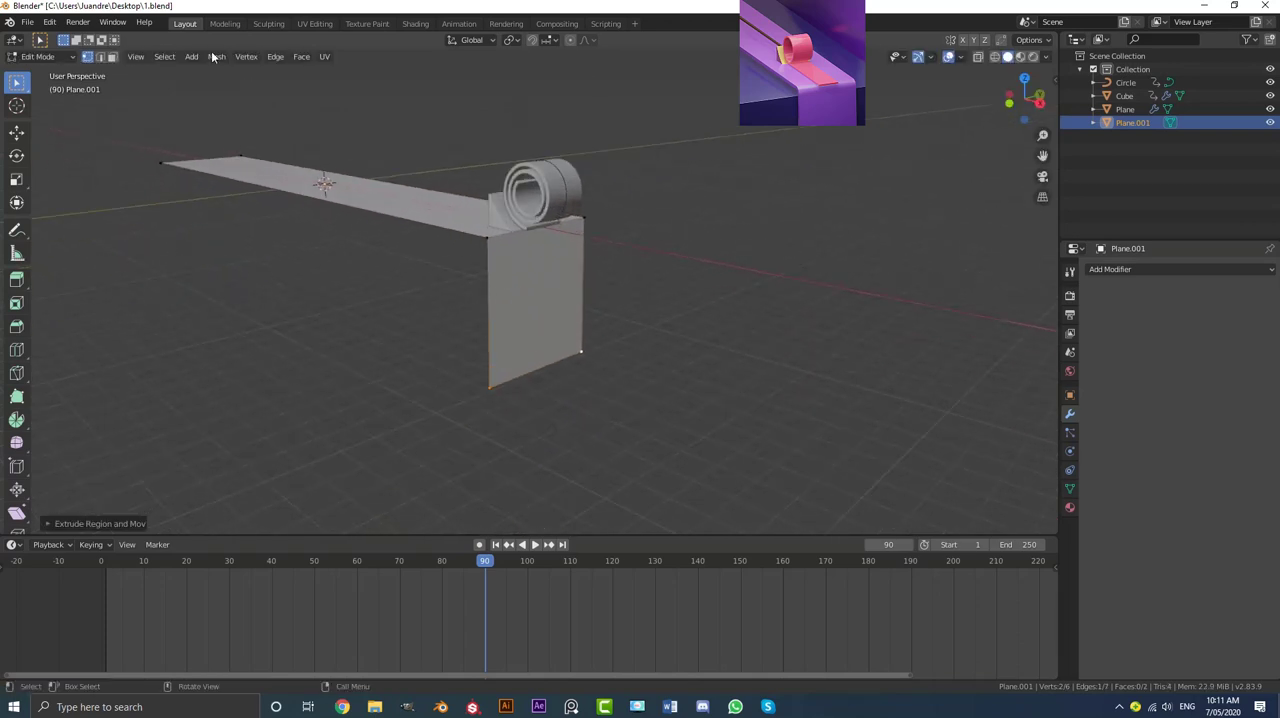
Step: Bevel the fold edge between the strip's top and front face about 1 m wide with 8 segments
{"action": "left_click", "coordinate": [541, 226]}
{"action": "scroll", "coordinate": [553, 226], "scroll_direction": "up", "scroll_amount": 2}
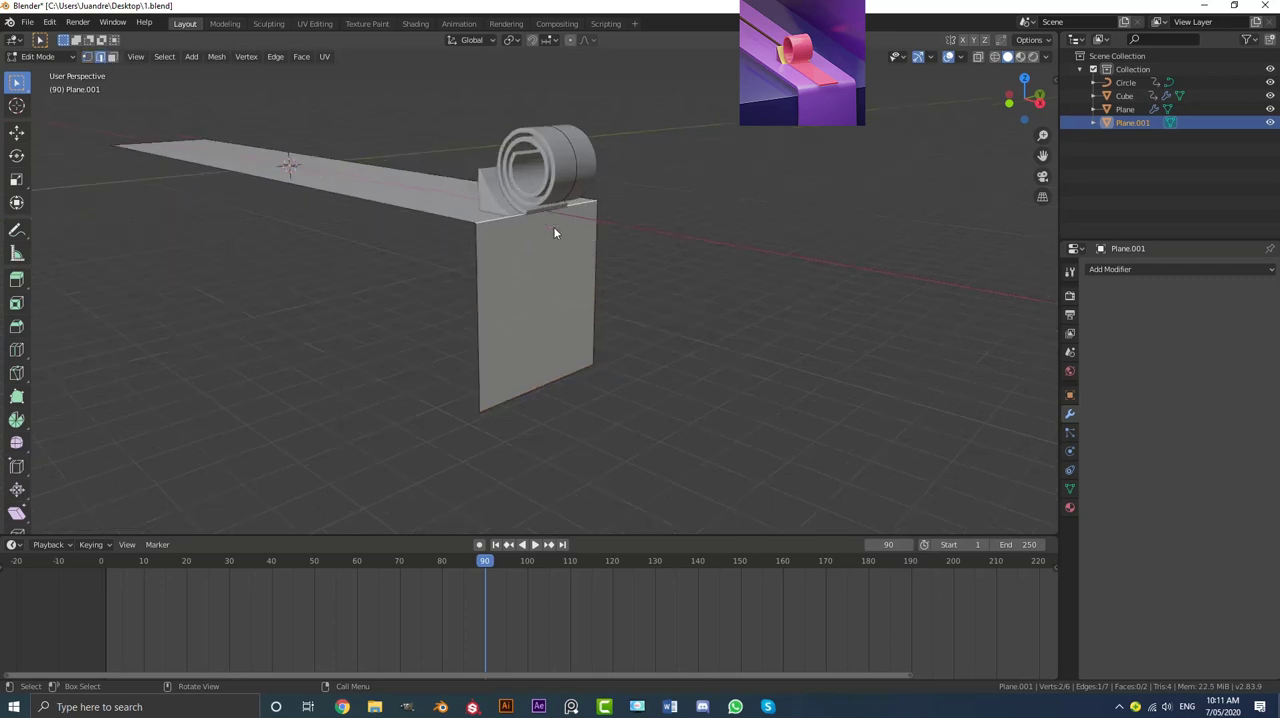
{"action": "middle_click_drag", "start_coordinate": [627, 202], "coordinate": [640, 220]}
{"action": "key", "text": "ctrl+b"}
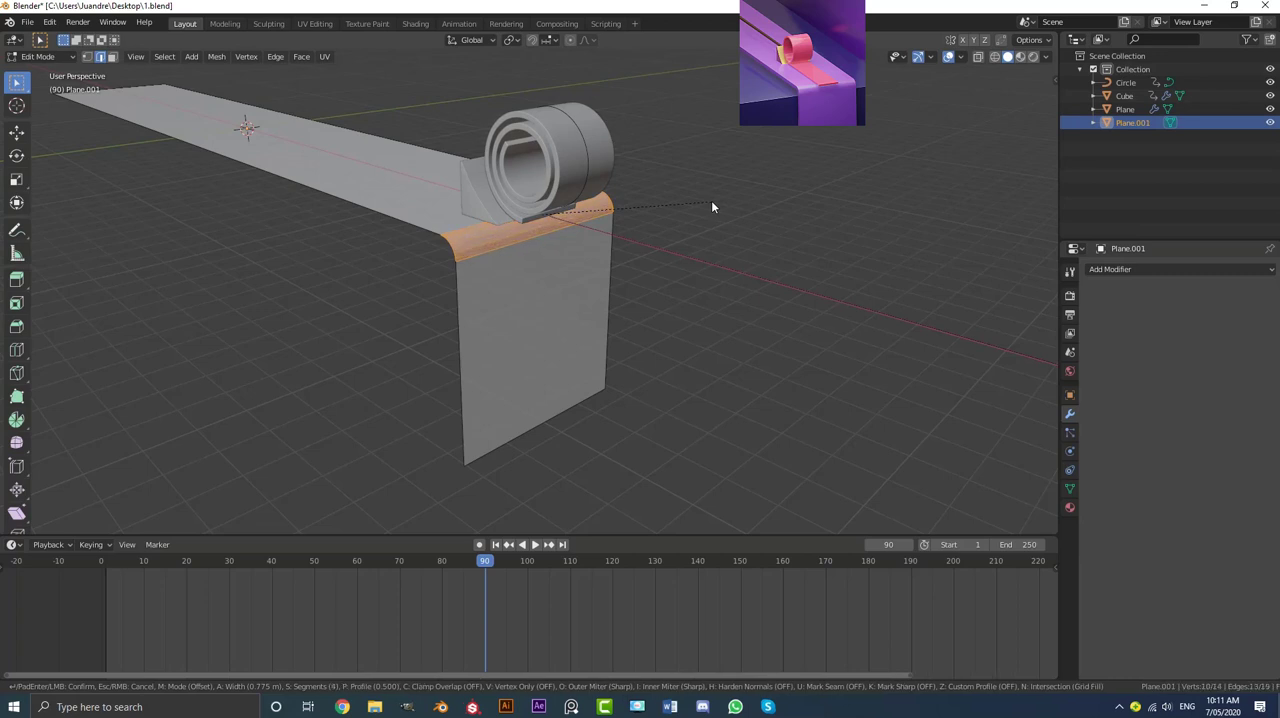
{"action": "scroll", "coordinate": [712, 207], "scroll_direction": "down", "scroll_amount": 11}
{"action": "scroll", "coordinate": [711, 201], "scroll_direction": "up", "scroll_amount": 2}
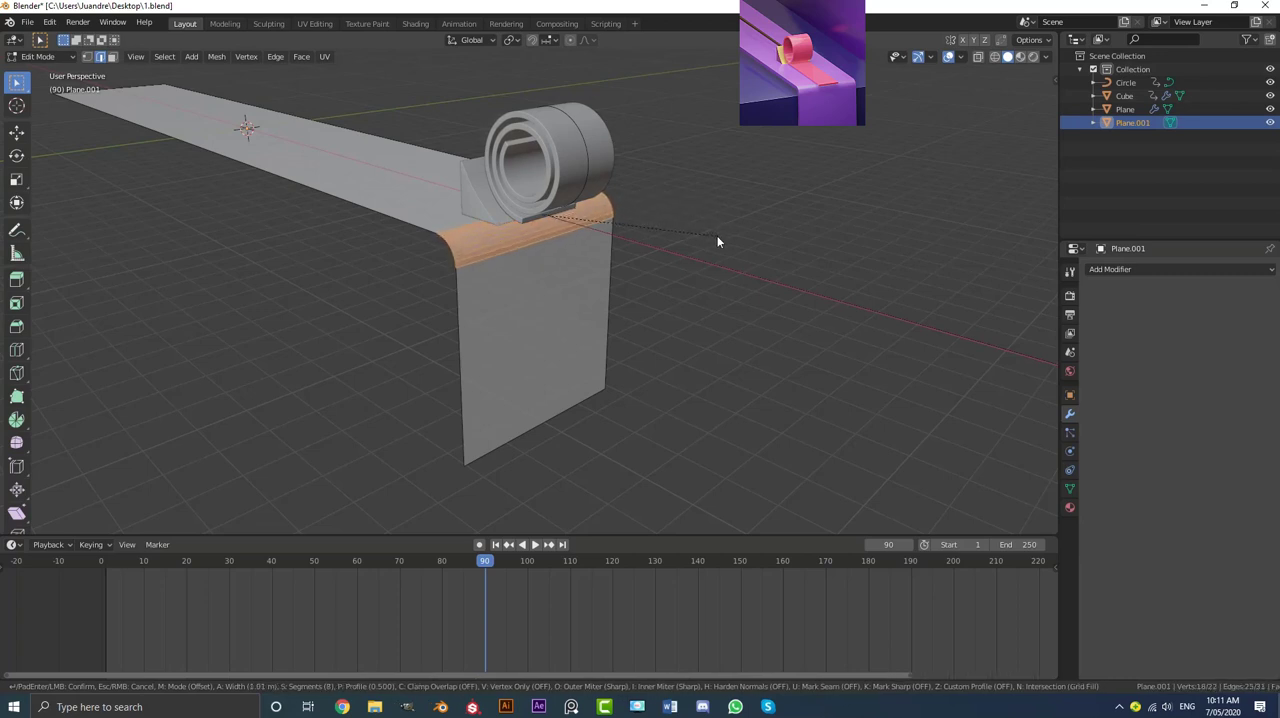
{"action": "left_click", "coordinate": [715, 238]}
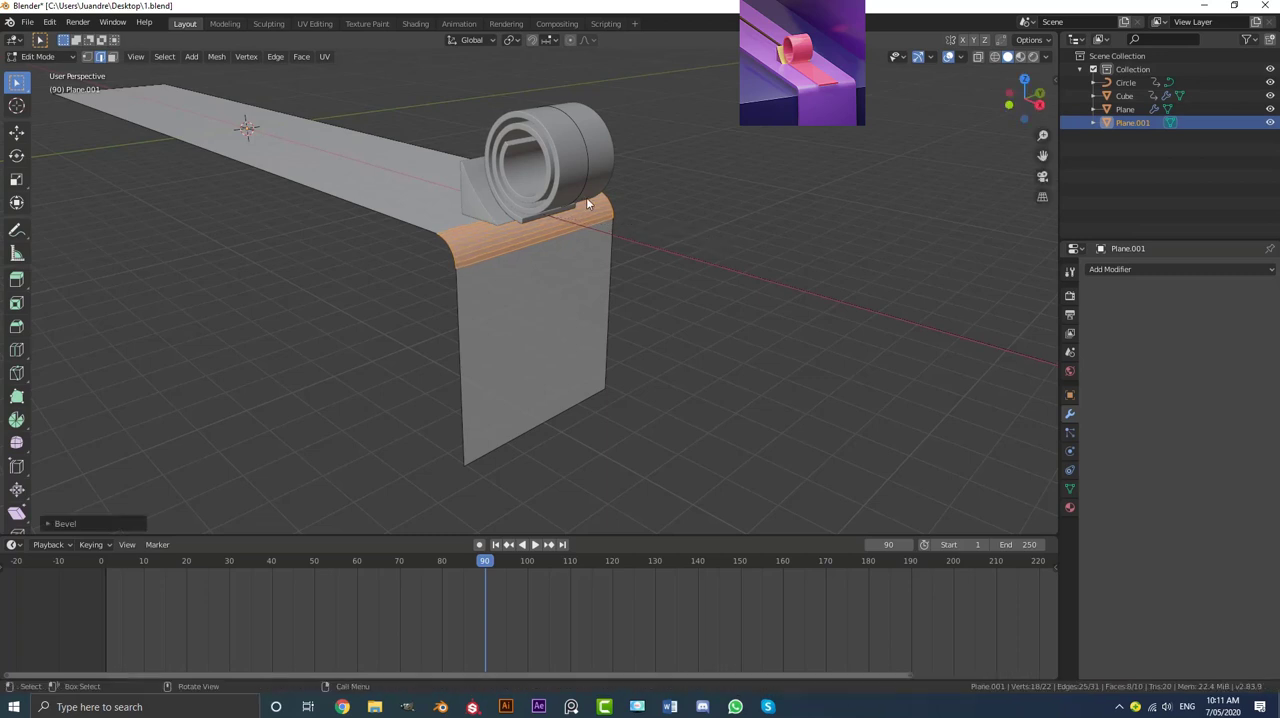
Step: Return to Object Mode and shade the bent strip smooth
{"action": "key", "text": "Tab"}
{"action": "left_click", "coordinate": [177, 57]}
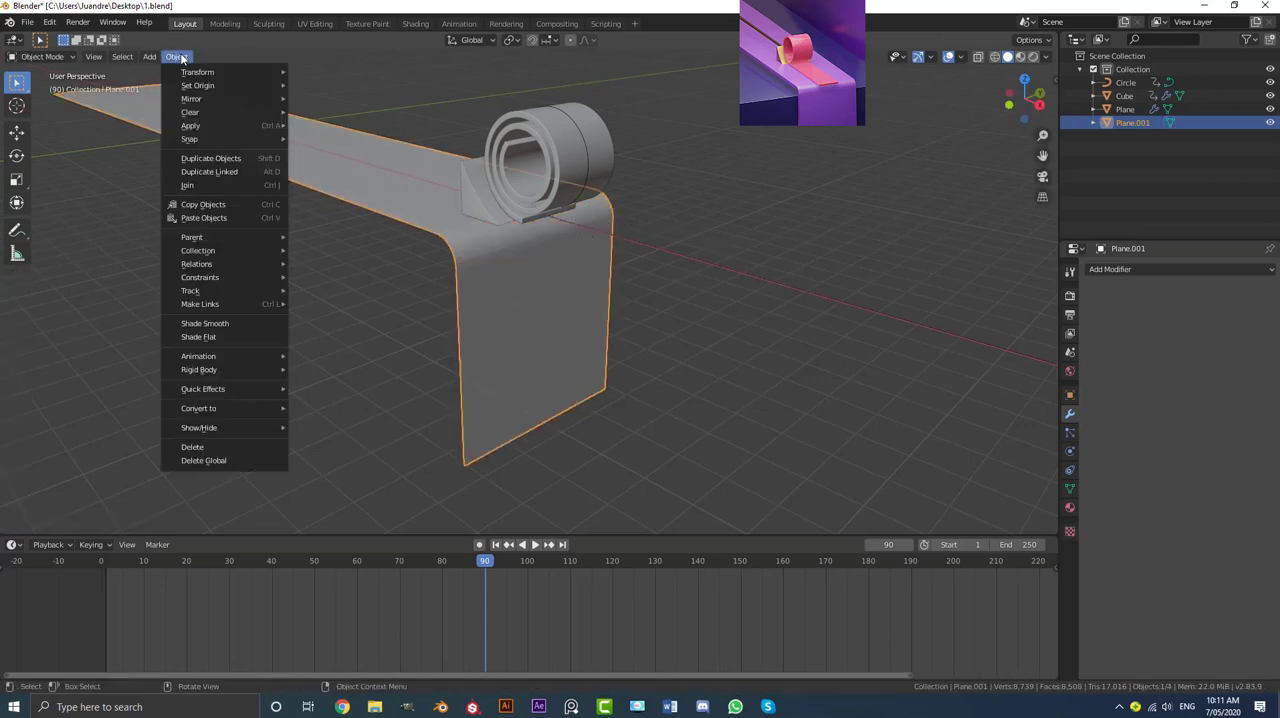
{"action": "left_click", "coordinate": [222, 323]}
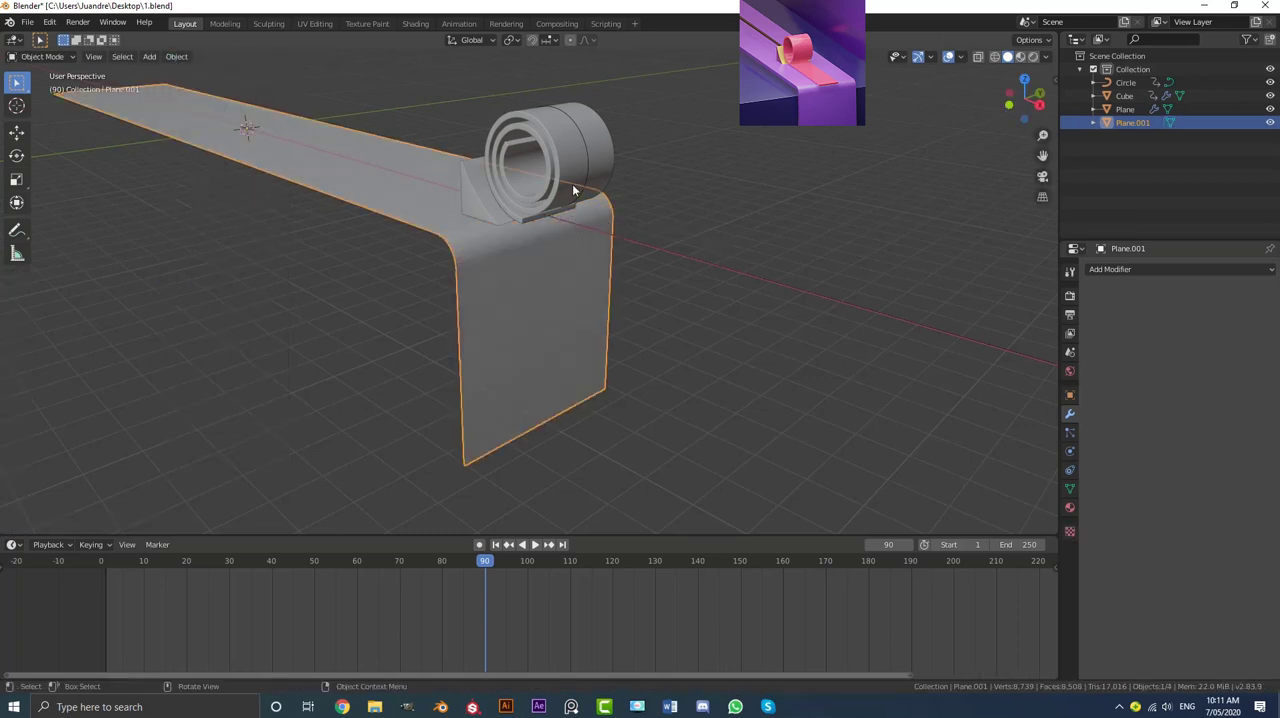
Step: Add a Solidify modifier to the bent strip with a thickness of 0.49 m and apply it
{"action": "left_click", "coordinate": [1123, 268]}
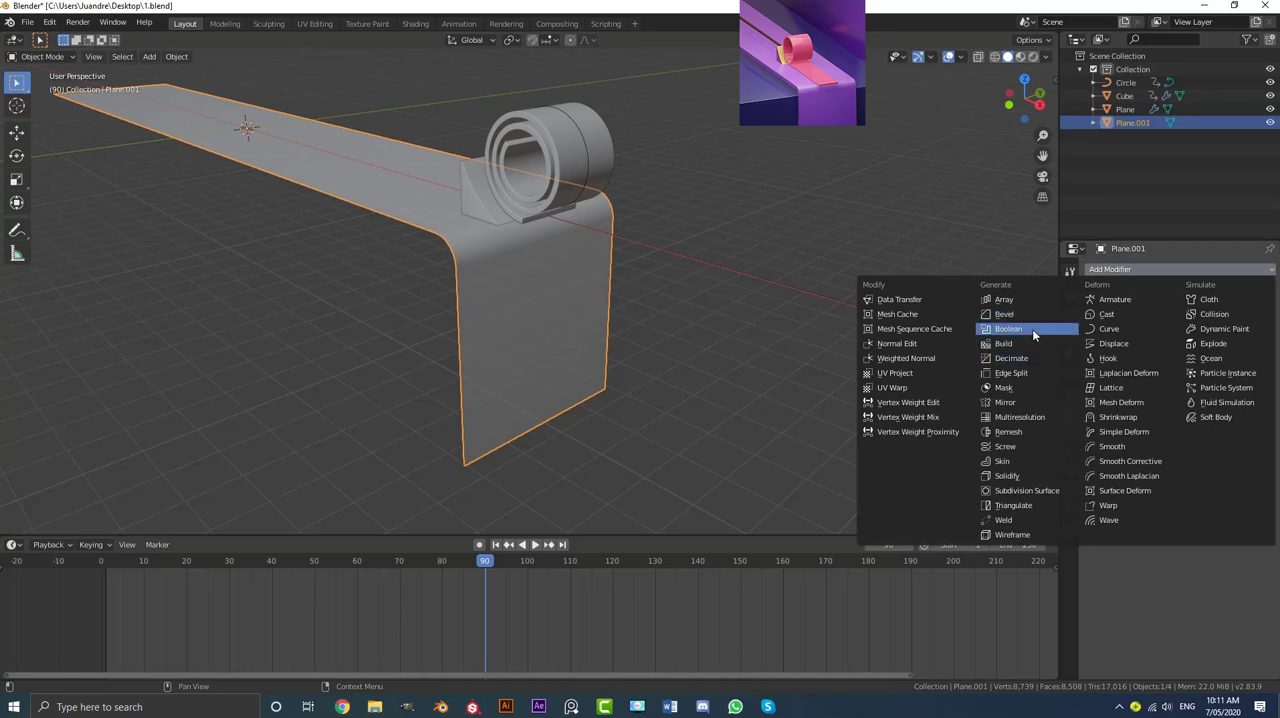
{"action": "left_click", "coordinate": [1021, 477]}
{"action": "middle_click_drag", "start_coordinate": [655, 425], "coordinate": [669, 364]}
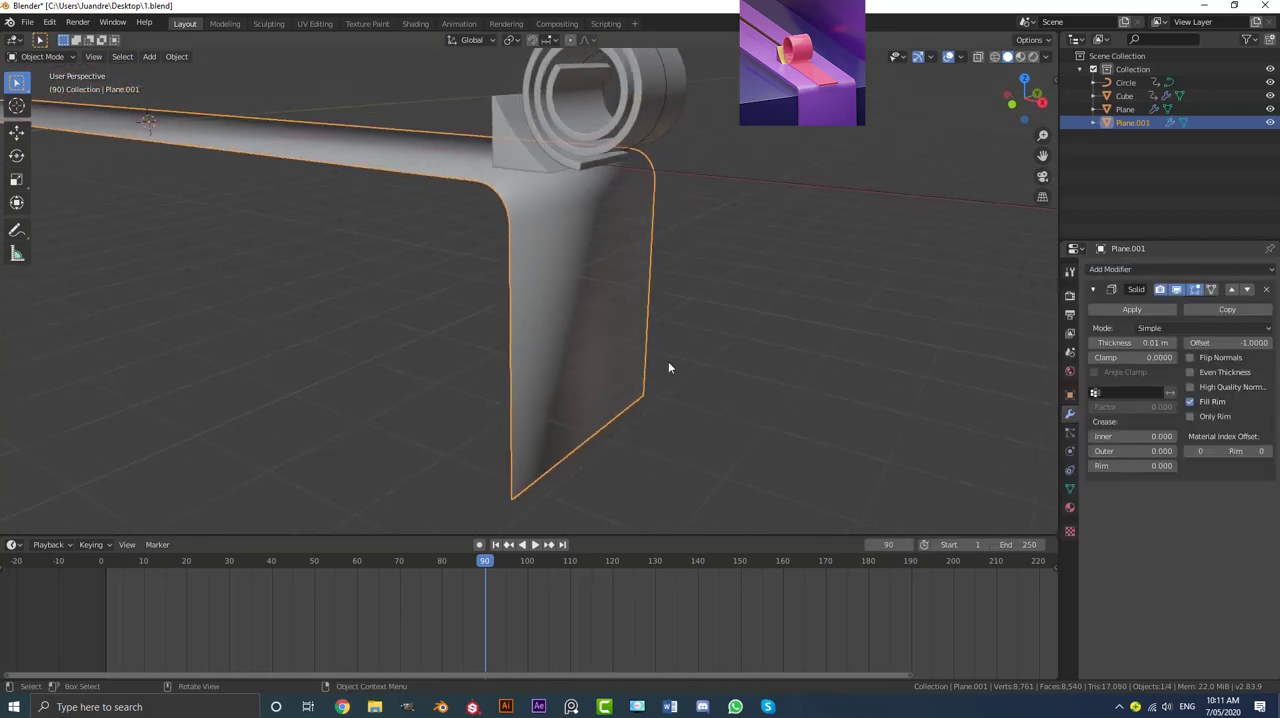
{"action": "left_click_drag", "start_coordinate": [1152, 343], "coordinate": [1222, 343]}
{"action": "middle_click_drag", "start_coordinate": [440, 213], "coordinate": [478, 205]}
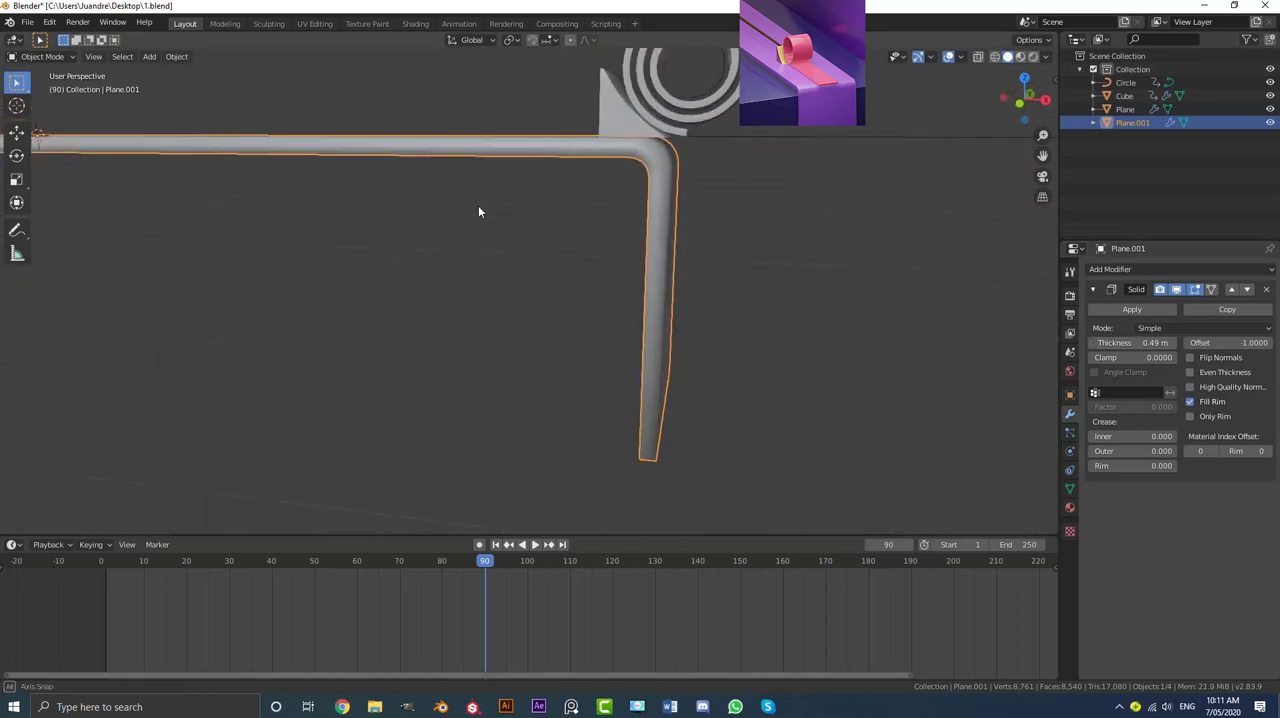
{"action": "left_click", "coordinate": [1113, 306]}
Step: Add a Bevel modifier to the bent strip, limited by angle, with an offset of 0.022 m
{"action": "left_click", "coordinate": [1108, 270]}
{"action": "left_click", "coordinate": [1033, 312]}
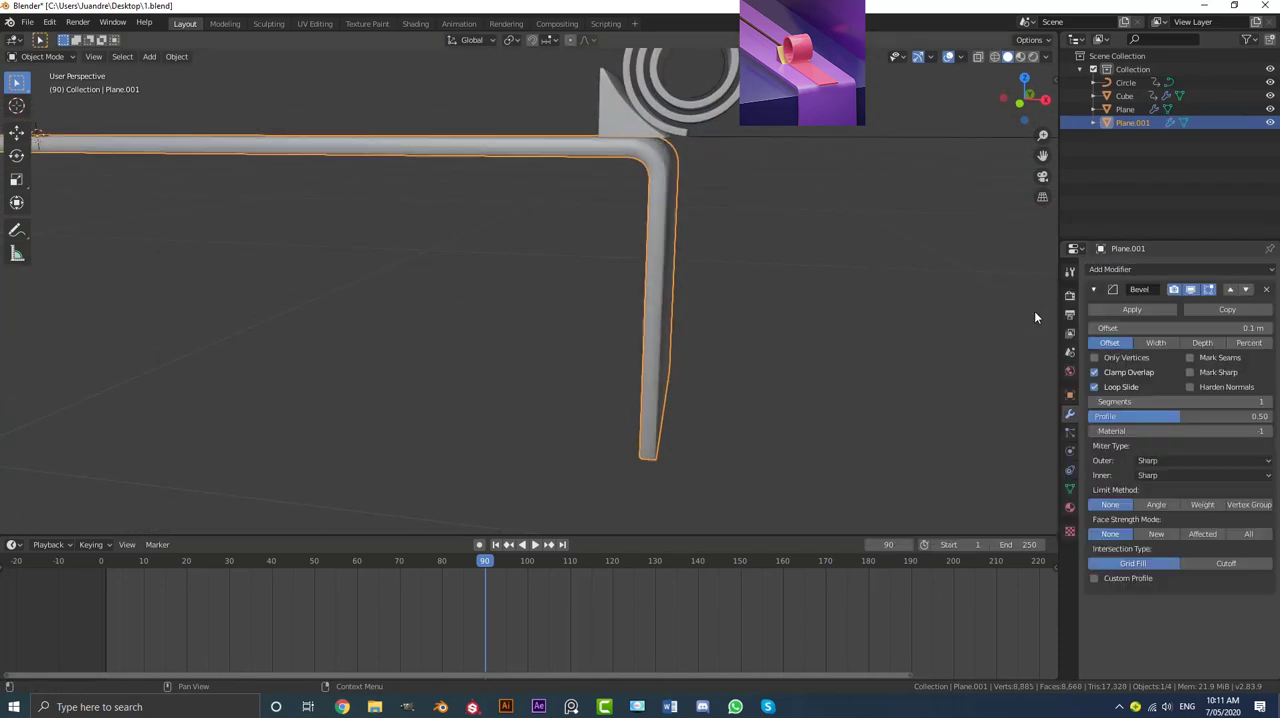
{"action": "left_click", "coordinate": [1156, 504]}
{"action": "middle_click_drag", "start_coordinate": [763, 312], "coordinate": [815, 300]}
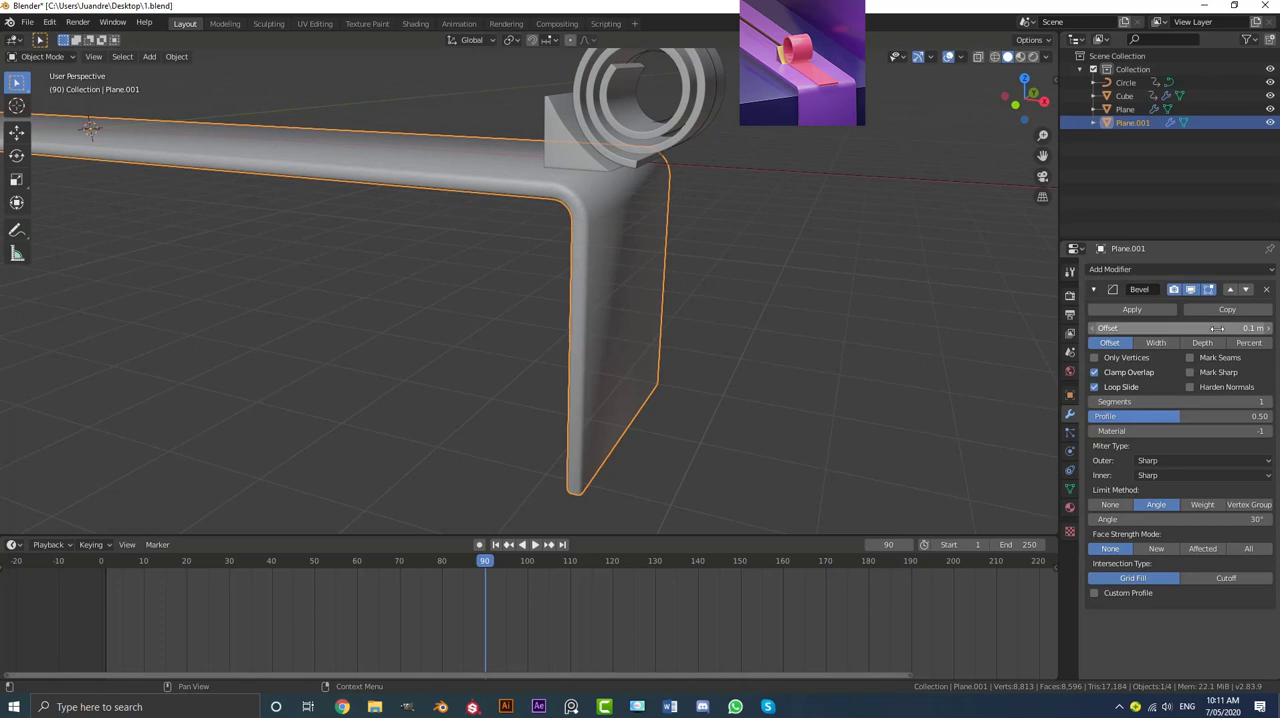
{"action": "mouse_move", "coordinate": [1157, 329]}
{"action": "left_mouse_down"}
{"action": "mouse_move", "coordinate": [1060, 329]}
{"action": "mouse_move", "coordinate": [1082, 329]}
{"action": "left_mouse_up"}
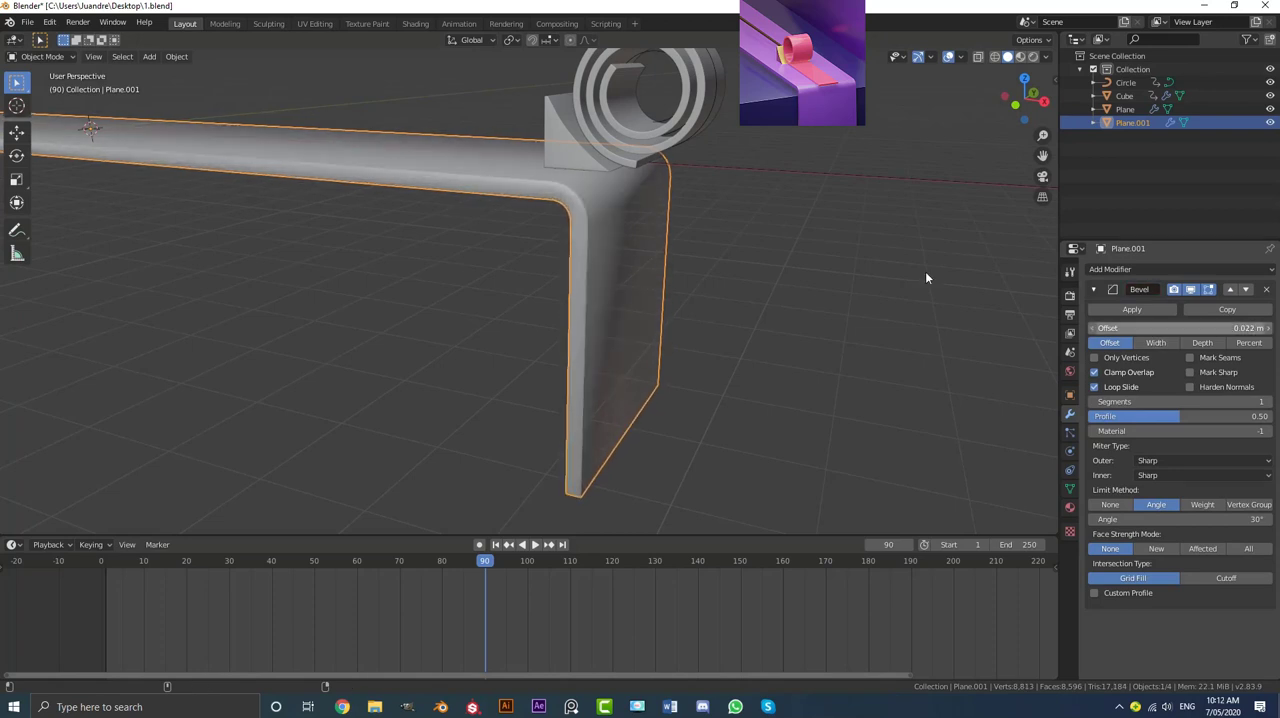
Step: Using a wireframe close-up, refine the strip's Bevel modifier to a 0.019 m offset with 5 segments, returning to solid shading
{"action": "scroll", "coordinate": [640, 195], "scroll_direction": "up", "scroll_amount": 2}
{"action": "key", "text": "z"}
{"action": "left_click", "coordinate": [502, 182]}
{"action": "middle_click_drag", "start_coordinate": [636, 166], "coordinate": [520, 205], "text": "shift"}
{"action": "scroll", "coordinate": [466, 200], "scroll_direction": "up", "scroll_amount": 4}
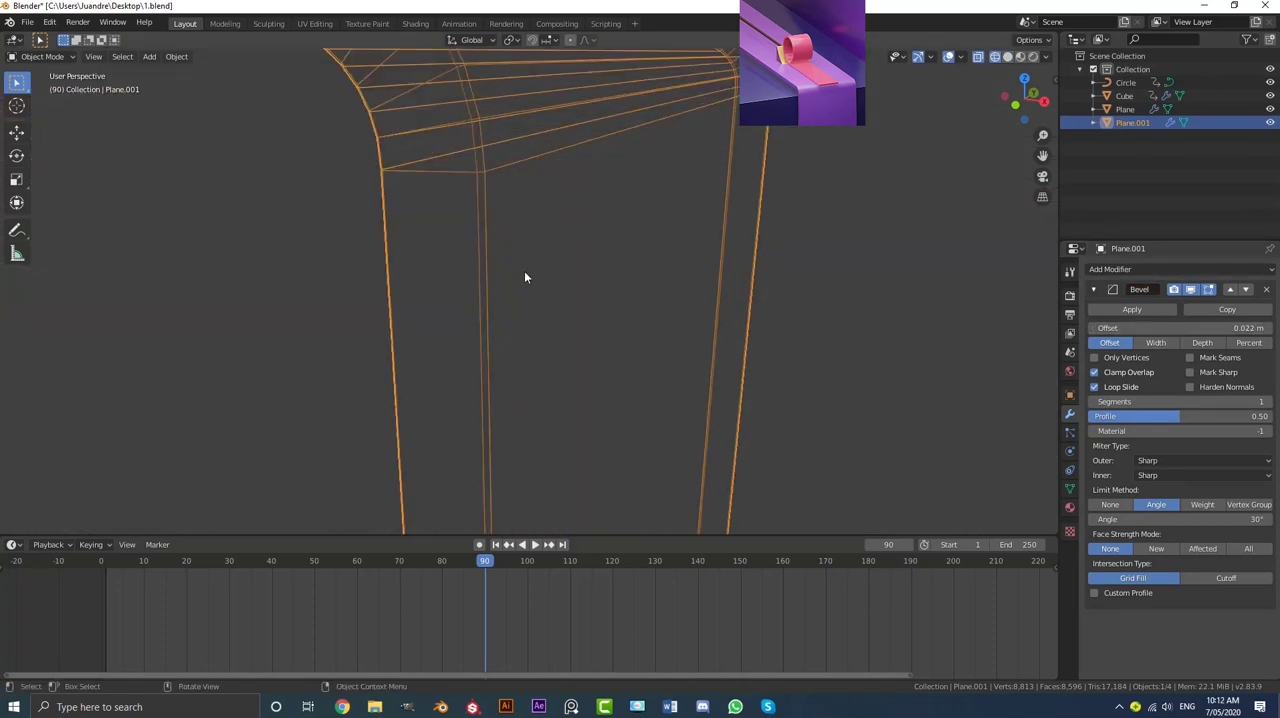
{"action": "left_click_drag", "start_coordinate": [1180, 328], "coordinate": [1170, 328]}
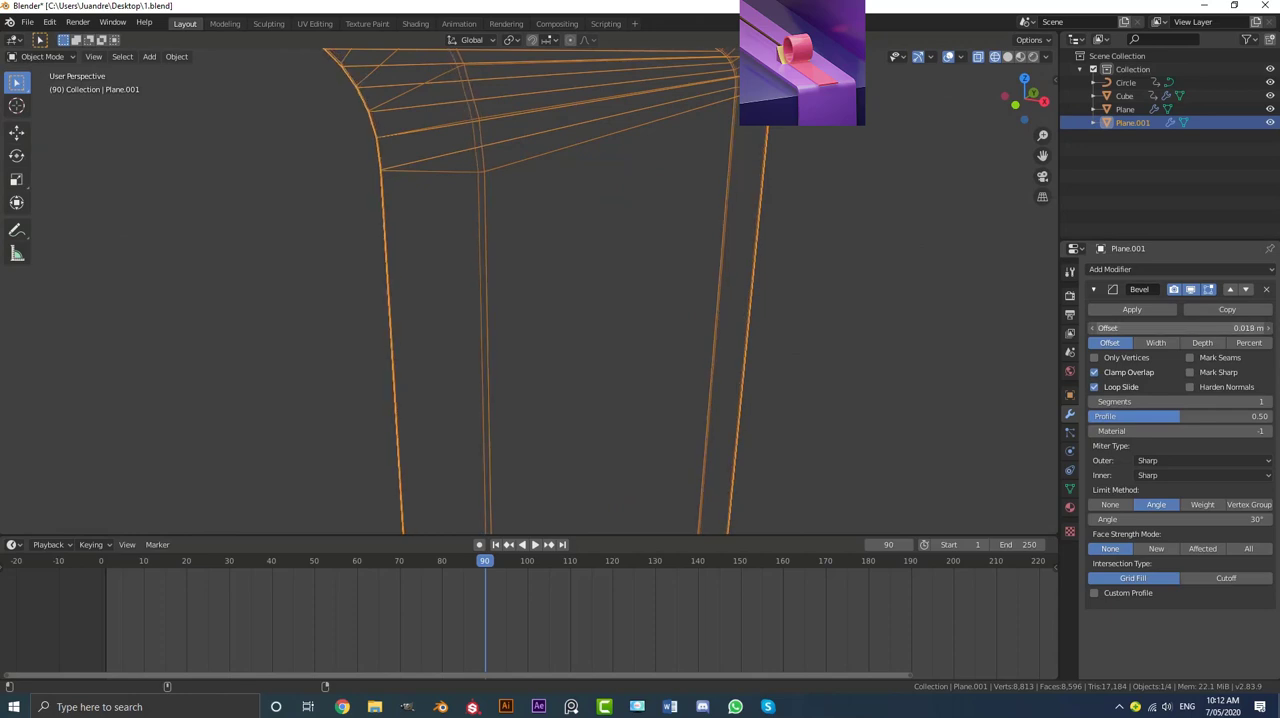
{"action": "left_click_drag", "start_coordinate": [1212, 401], "coordinate": [1245, 401]}
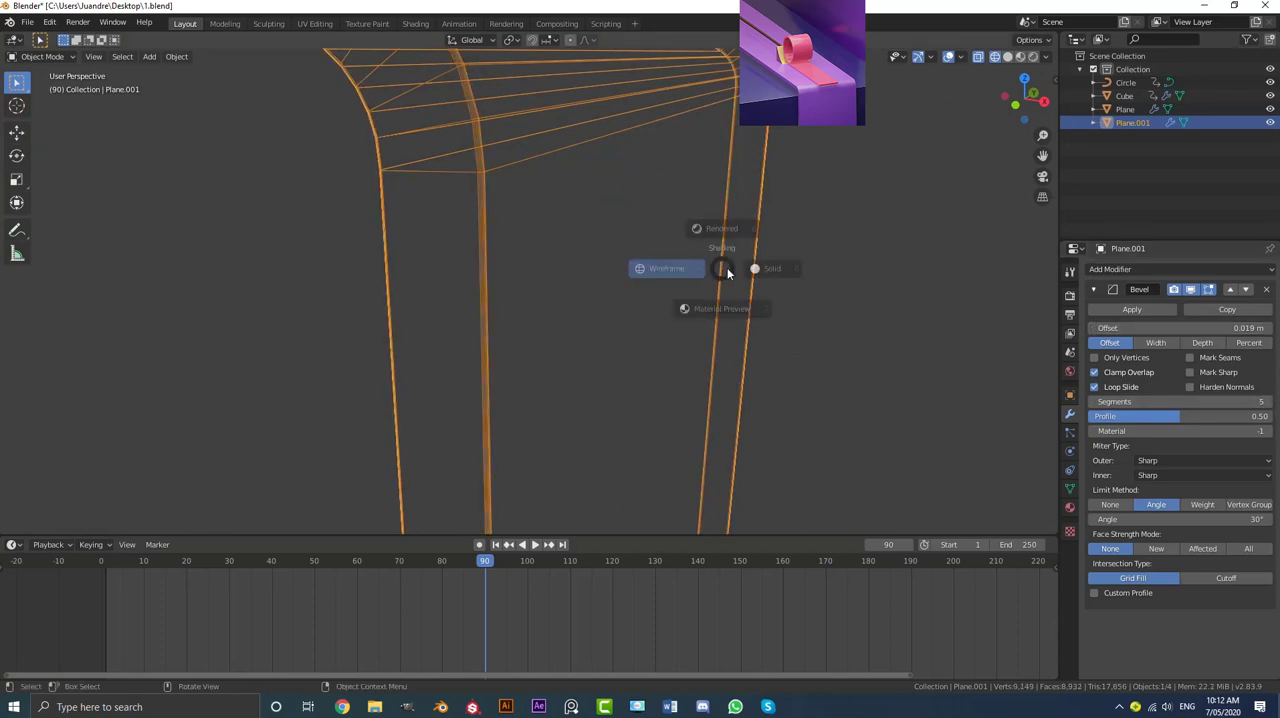
{"action": "key", "text": "z"}
{"action": "left_click", "coordinate": [806, 277]}
{"action": "scroll", "coordinate": [710, 275], "scroll_direction": "down", "scroll_amount": 5}
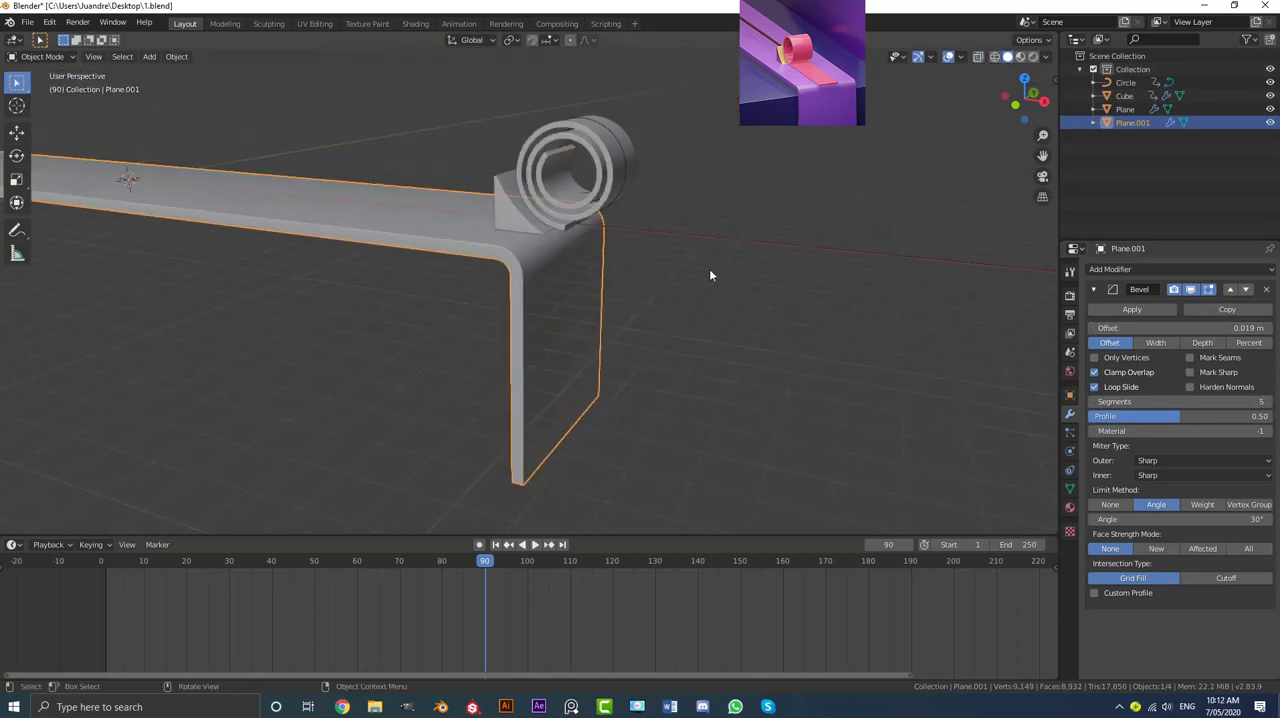
Step: Shade the bevelled strip smooth again and deselect it to inspect its edges around the bend
{"action": "left_click", "coordinate": [177, 57]}
{"action": "left_click", "coordinate": [235, 328]}
{"action": "scroll", "coordinate": [492, 264], "scroll_direction": "down", "scroll_amount": 4}
{"action": "middle_click_drag", "start_coordinate": [534, 260], "coordinate": [552, 280]}
{"action": "scroll", "coordinate": [492, 264], "scroll_direction": "up", "scroll_amount": 3}
{"action": "key", "text": "alt+a"}
{"action": "scroll", "coordinate": [505, 270], "scroll_direction": "up", "scroll_amount": 3}
{"action": "scroll", "coordinate": [514, 275], "scroll_direction": "down", "scroll_amount": 4}
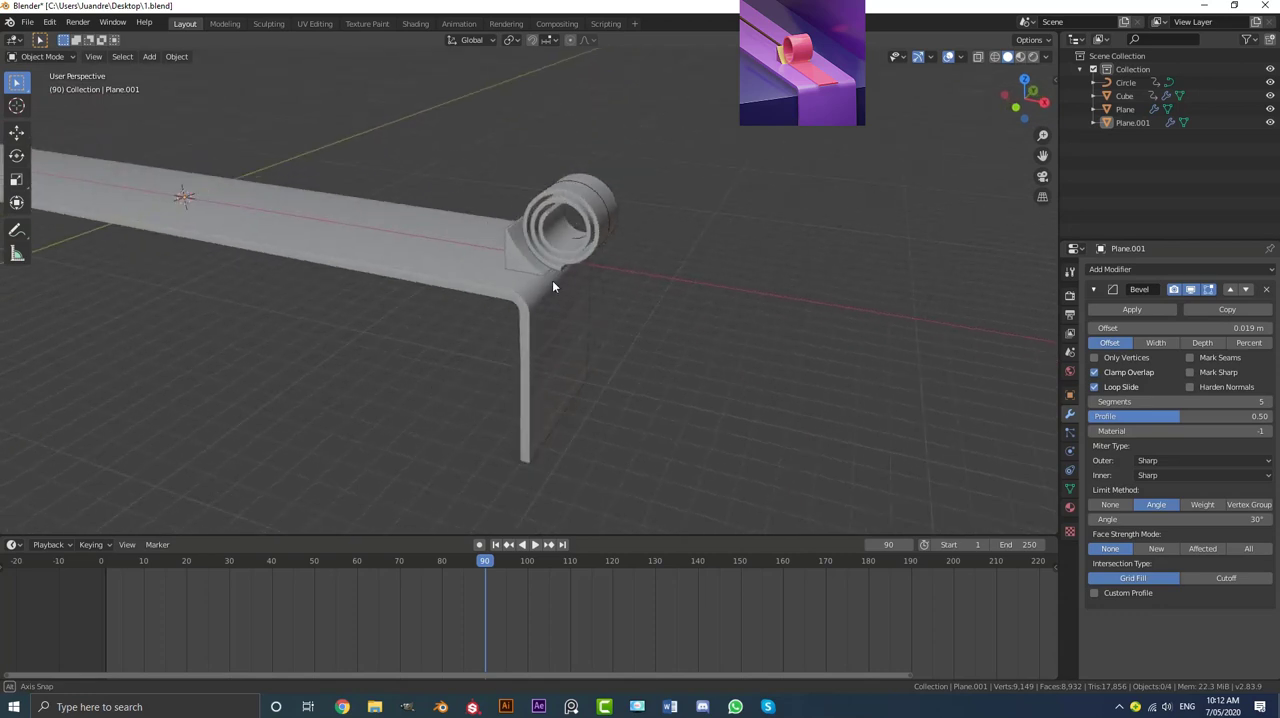
Step: Apply the Bevel modifier on the bent strip and deselect the object
{"action": "left_click", "coordinate": [539, 308]}
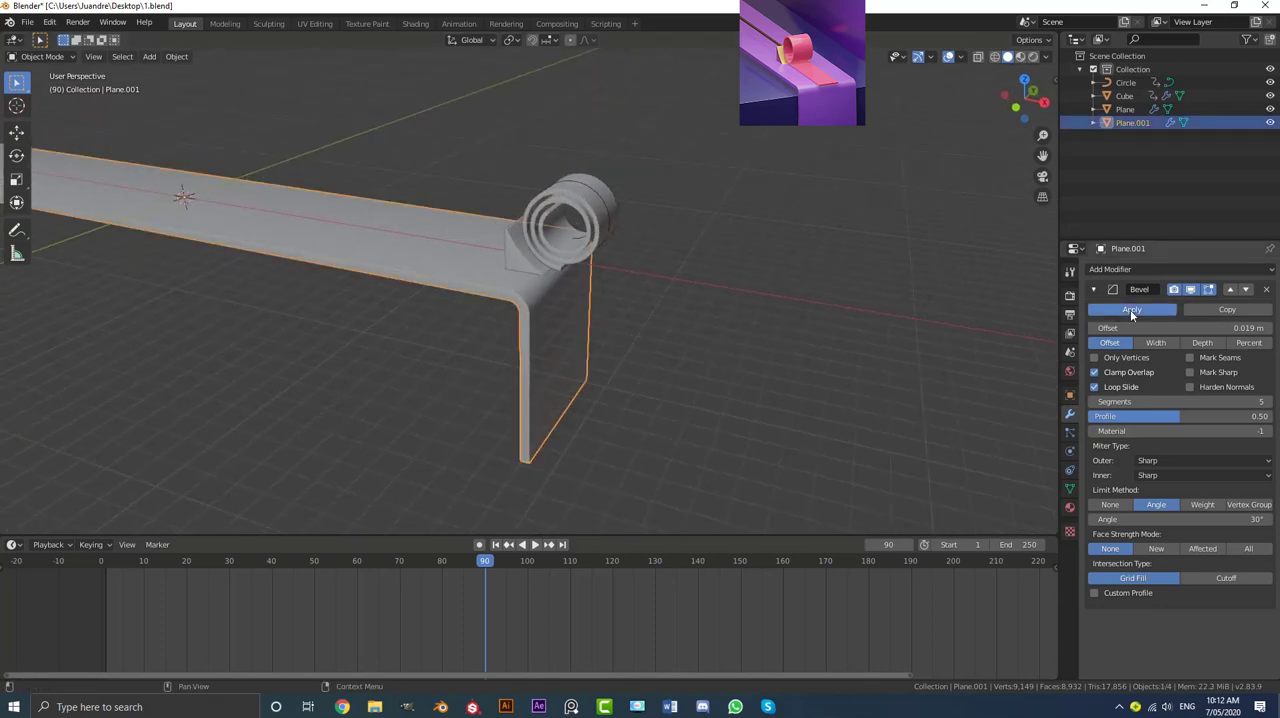
{"action": "left_click", "coordinate": [1130, 309]}
{"action": "scroll", "coordinate": [805, 272], "scroll_direction": "up", "scroll_amount": 2}
{"action": "key", "text": "alt+a"}
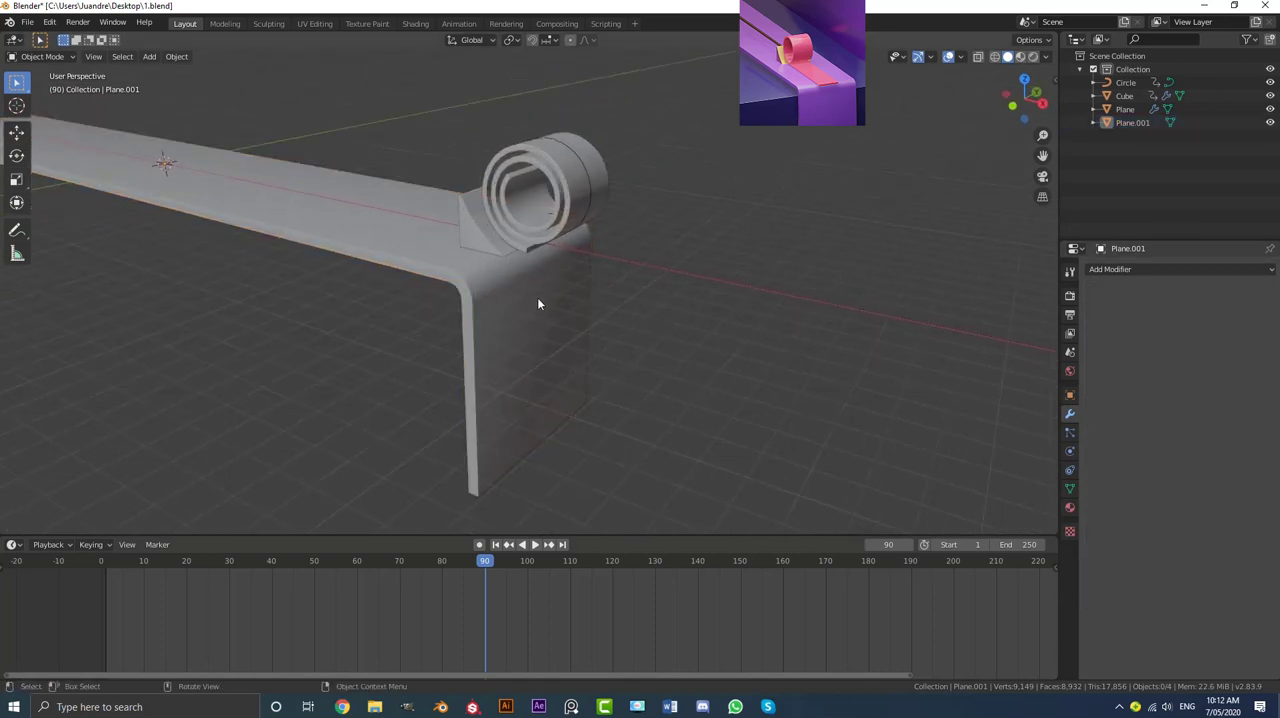
Step: Add a mesh cube at the origin and move it down along Z until it sits just below the strip
{"action": "scroll", "coordinate": [537, 297], "scroll_direction": "down", "scroll_amount": 3}
{"action": "scroll", "coordinate": [421, 240], "scroll_direction": "up", "scroll_amount": 3}
{"action": "key", "text": "shift+a"}
{"action": "mouse_move", "coordinate": [421, 240]}
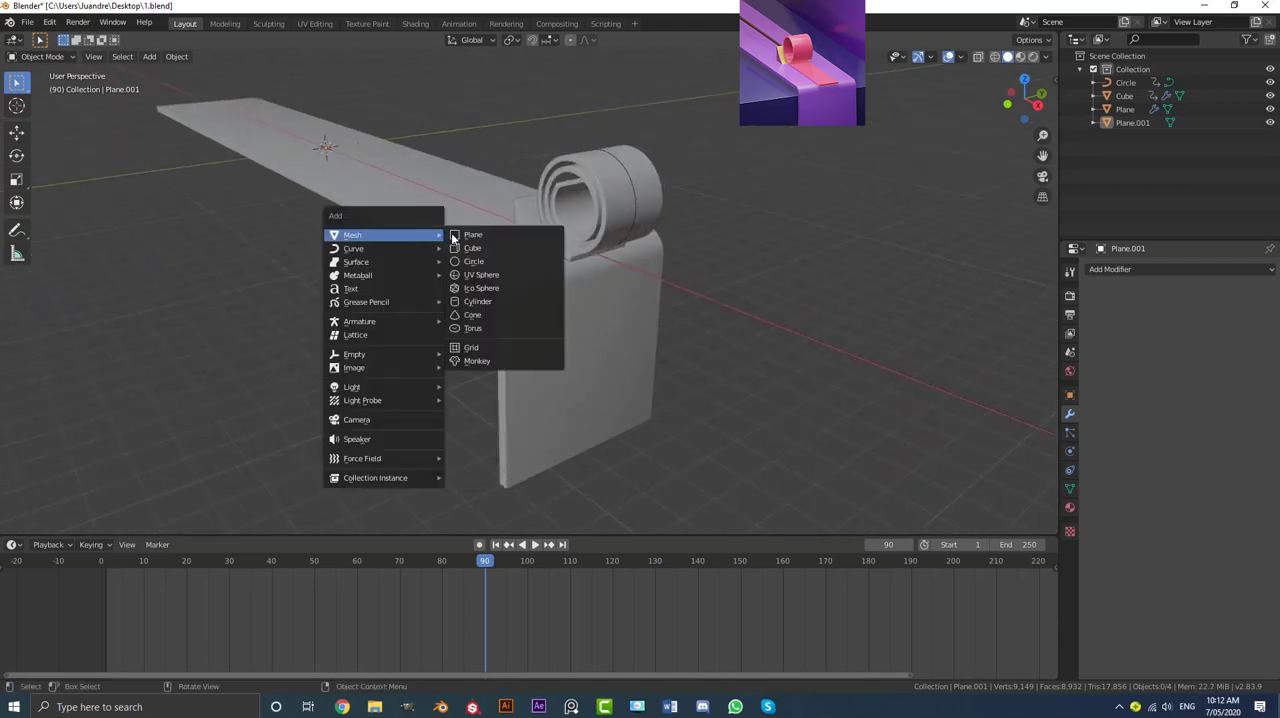
{"action": "left_click", "coordinate": [492, 253]}
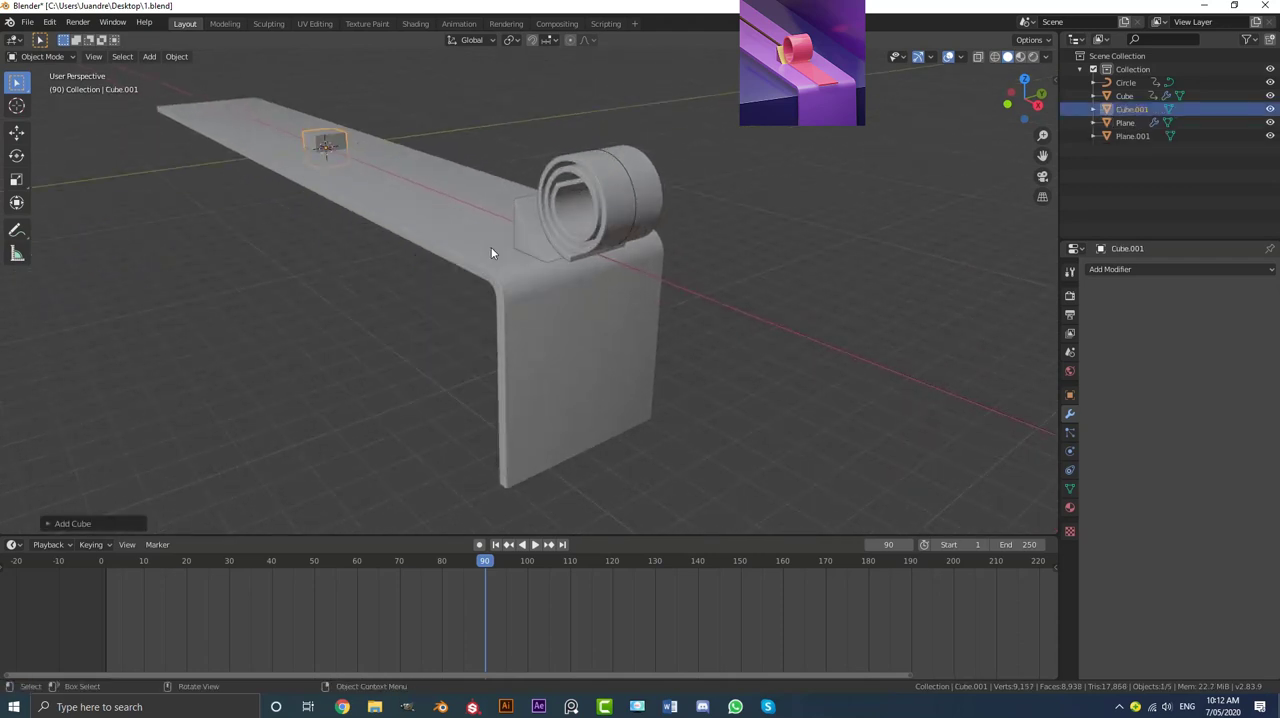
{"action": "middle_click_drag", "start_coordinate": [491, 249], "coordinate": [609, 251]}
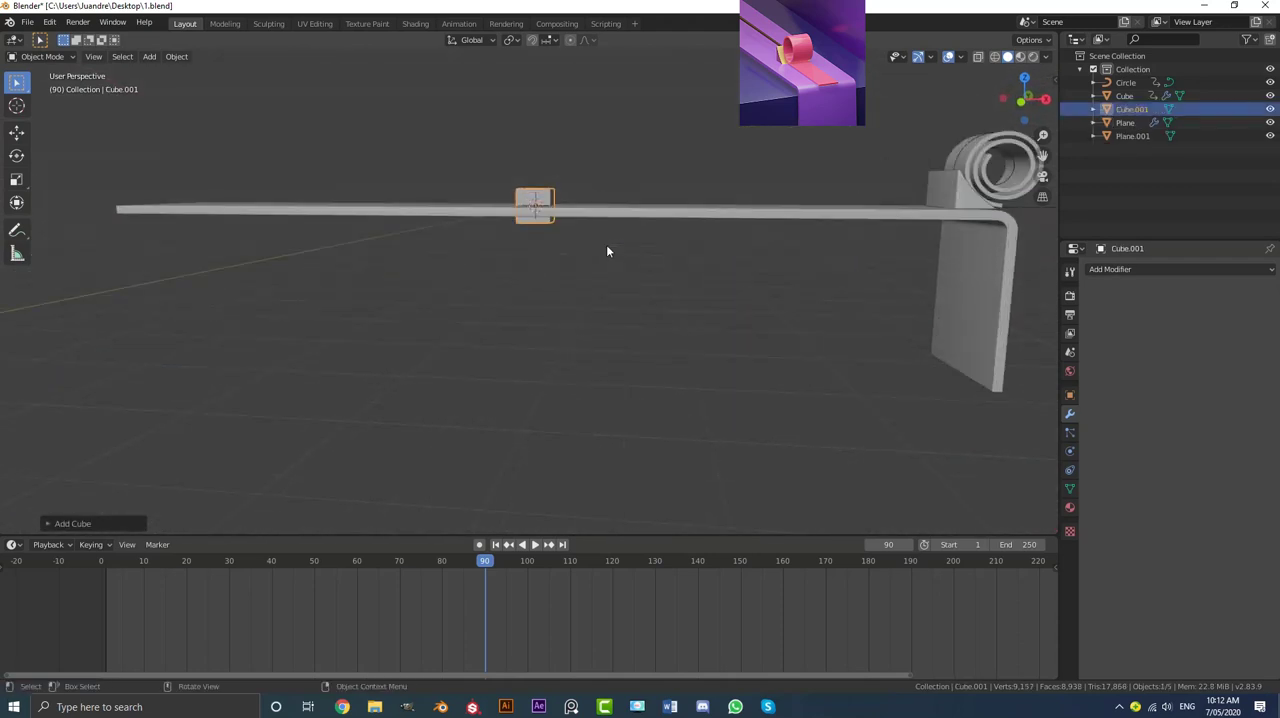
{"action": "key", "text": "g"}
{"action": "key", "text": "z"}
{"action": "left_click", "coordinate": [606, 291]}
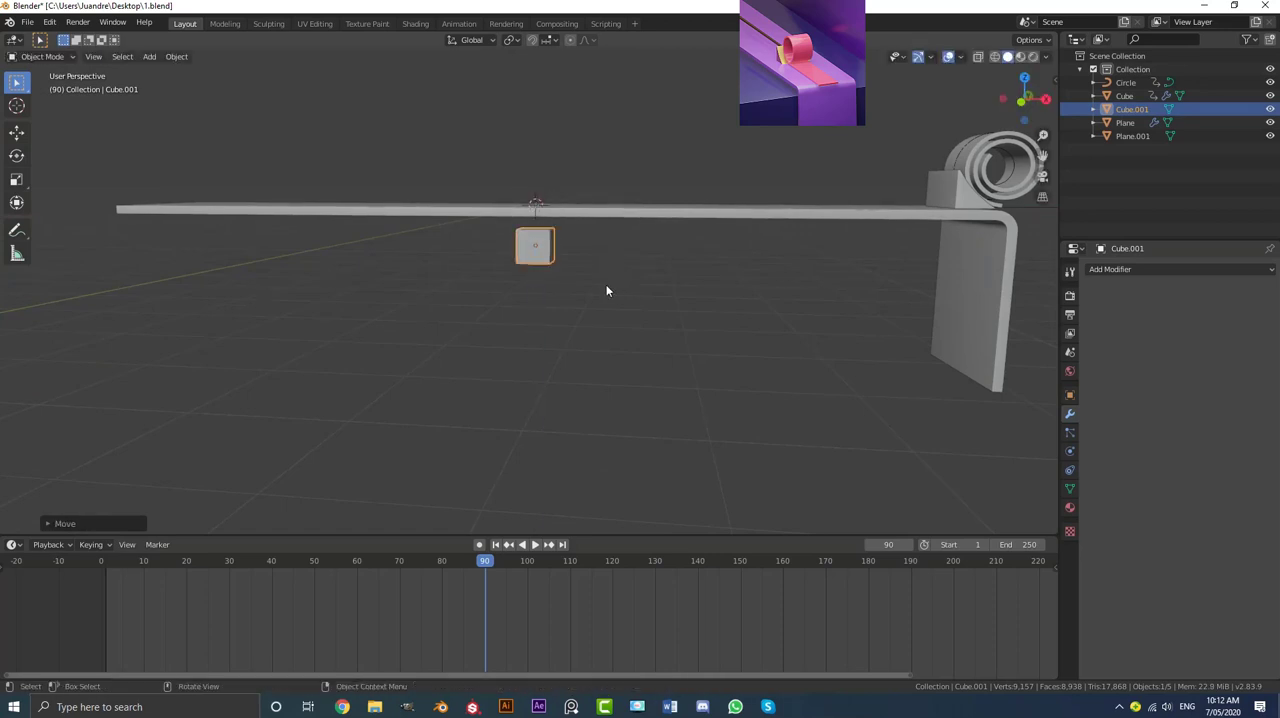
Step: Scale the new cube along the X axis until it runs nearly the full length of the strip
{"action": "mouse_move", "coordinate": [606, 291]}
{"action": "middle_mouse_down"}
{"action": "mouse_move", "coordinate": [560, 282]}
{"action": "mouse_move", "coordinate": [620, 298]}
{"action": "middle_mouse_up"}
{"action": "scroll", "coordinate": [620, 298], "scroll_direction": "down", "scroll_amount": 3}
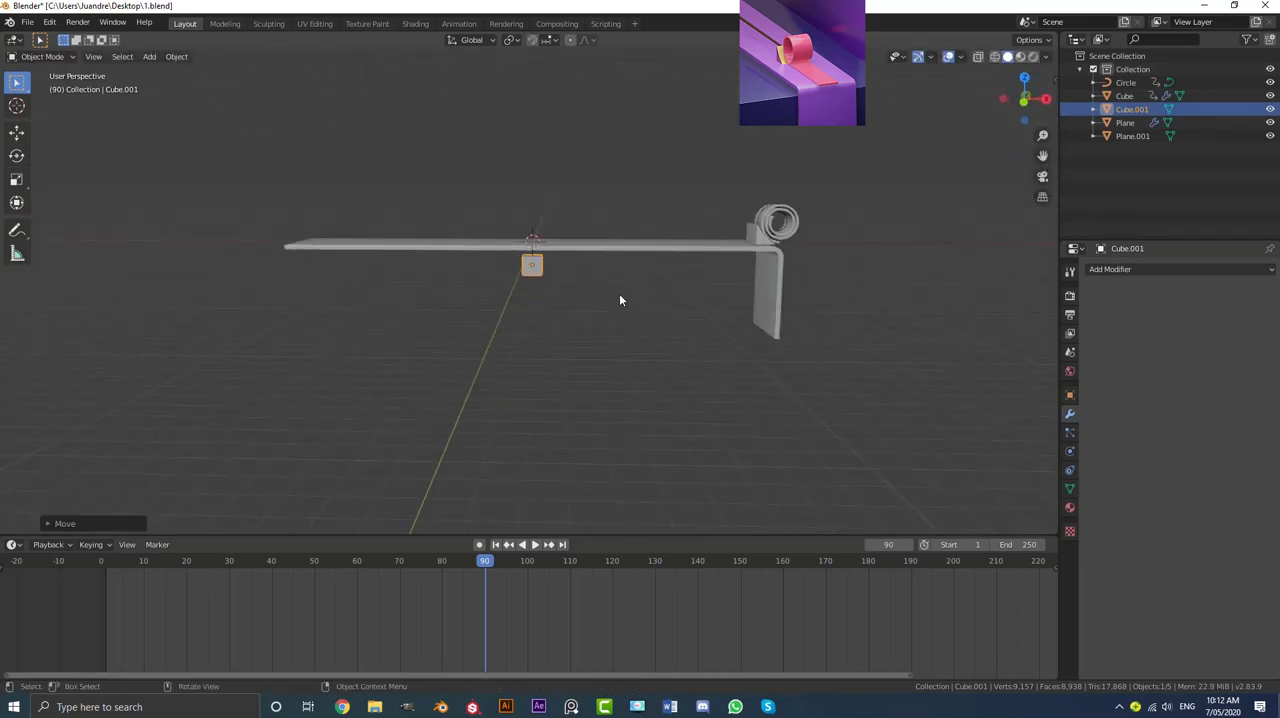
{"action": "key", "text": "s"}
{"action": "key", "text": "x"}
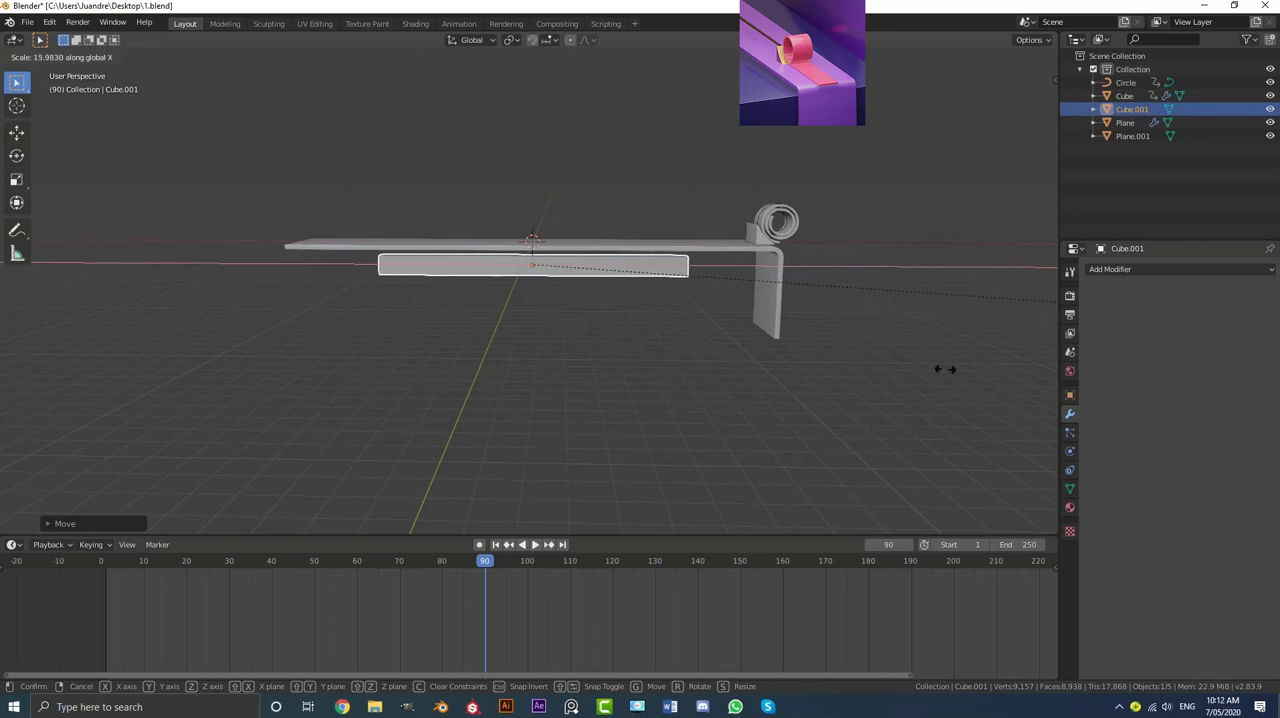
{"action": "left_click", "coordinate": [539, 318]}
Step: Widen the cube along the Y axis into a broad slab extending past both sides of the strip, and deselect it
{"action": "middle_click_drag", "start_coordinate": [539, 315], "coordinate": [498, 329]}
{"action": "key", "text": "s"}
{"action": "key", "text": "y"}
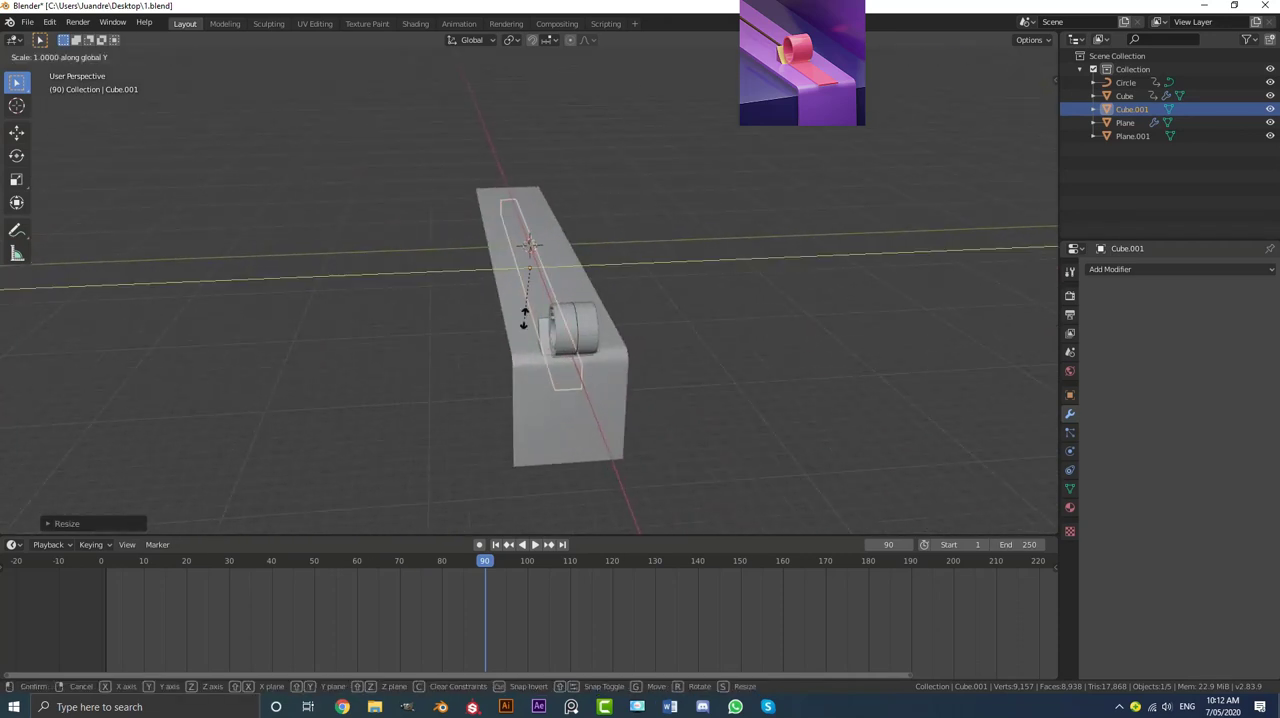
{"action": "left_click", "coordinate": [287, 246]}
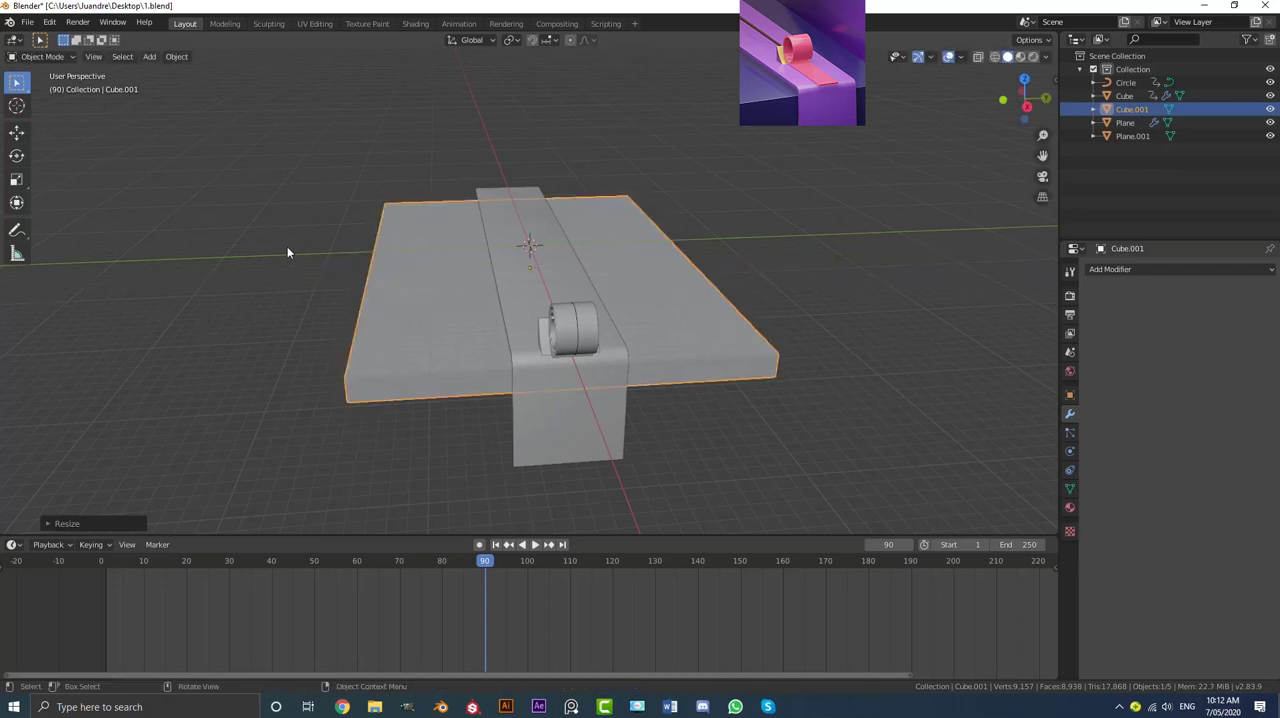
{"action": "middle_click_drag", "start_coordinate": [287, 246], "coordinate": [350, 379]}
{"action": "scroll", "coordinate": [565, 305], "scroll_direction": "up", "scroll_amount": 3}
{"action": "scroll", "coordinate": [507, 308], "scroll_direction": "up", "scroll_amount": 3}
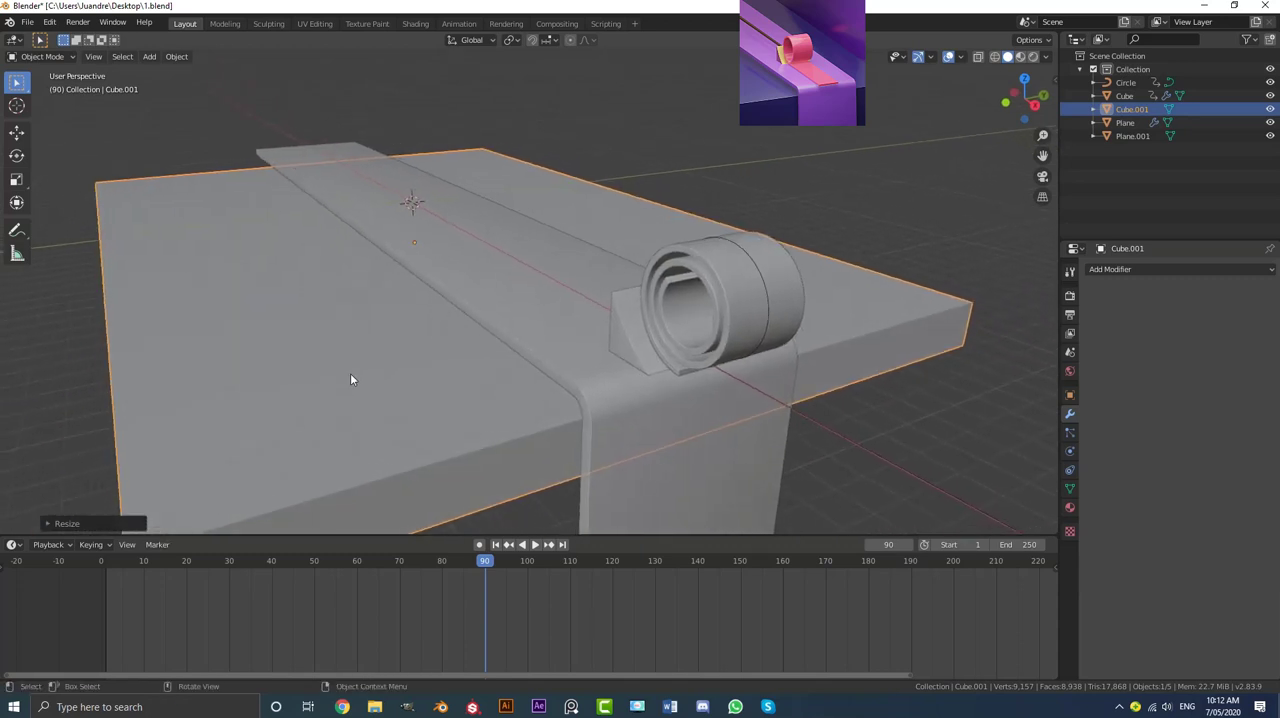
{"action": "middle_click_drag", "start_coordinate": [478, 378], "coordinate": [353, 336]}
{"action": "mouse_move", "coordinate": [393, 362]}
{"action": "middle_mouse_down"}
{"action": "mouse_move", "coordinate": [377, 362]}
{"action": "mouse_move", "coordinate": [406, 366]}
{"action": "middle_mouse_up"}
{"action": "key", "text": "alt+a"}
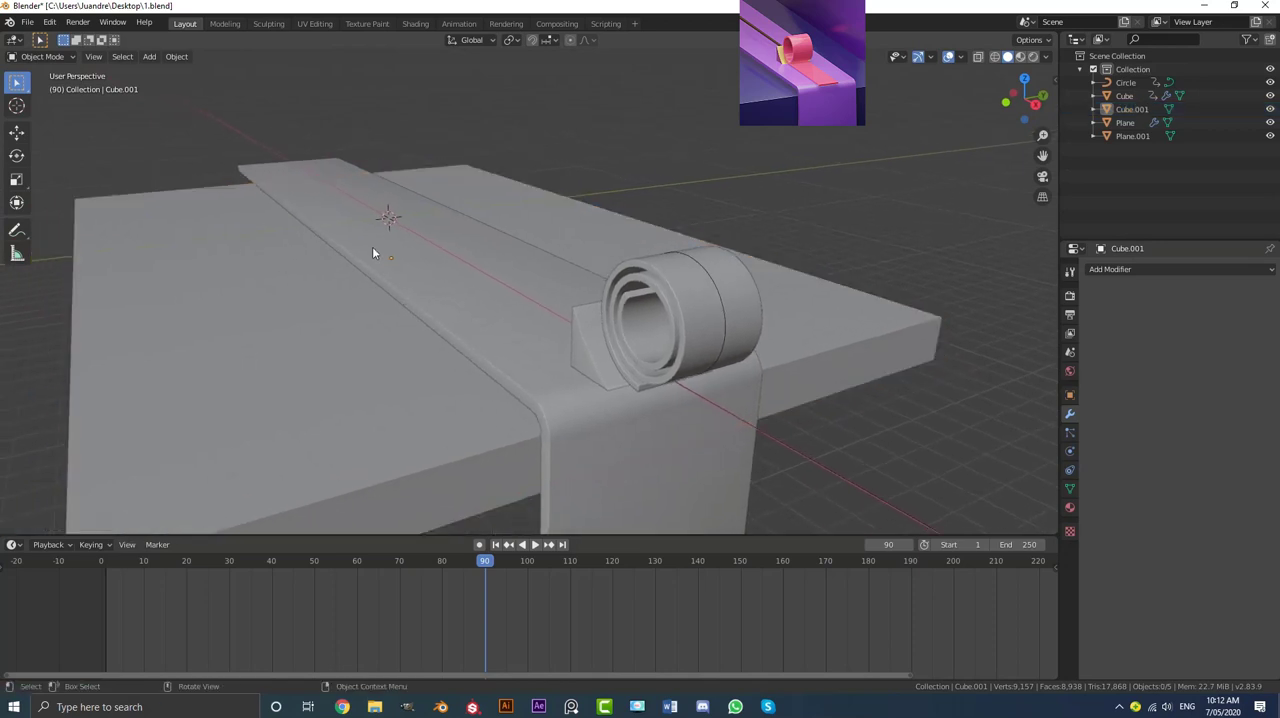
Step: Add a camera at the origin, look through it, and pull it back about 50 m along its local Z axis
{"action": "key", "text": "shift+a"}
{"action": "left_click", "coordinate": [315, 434]}
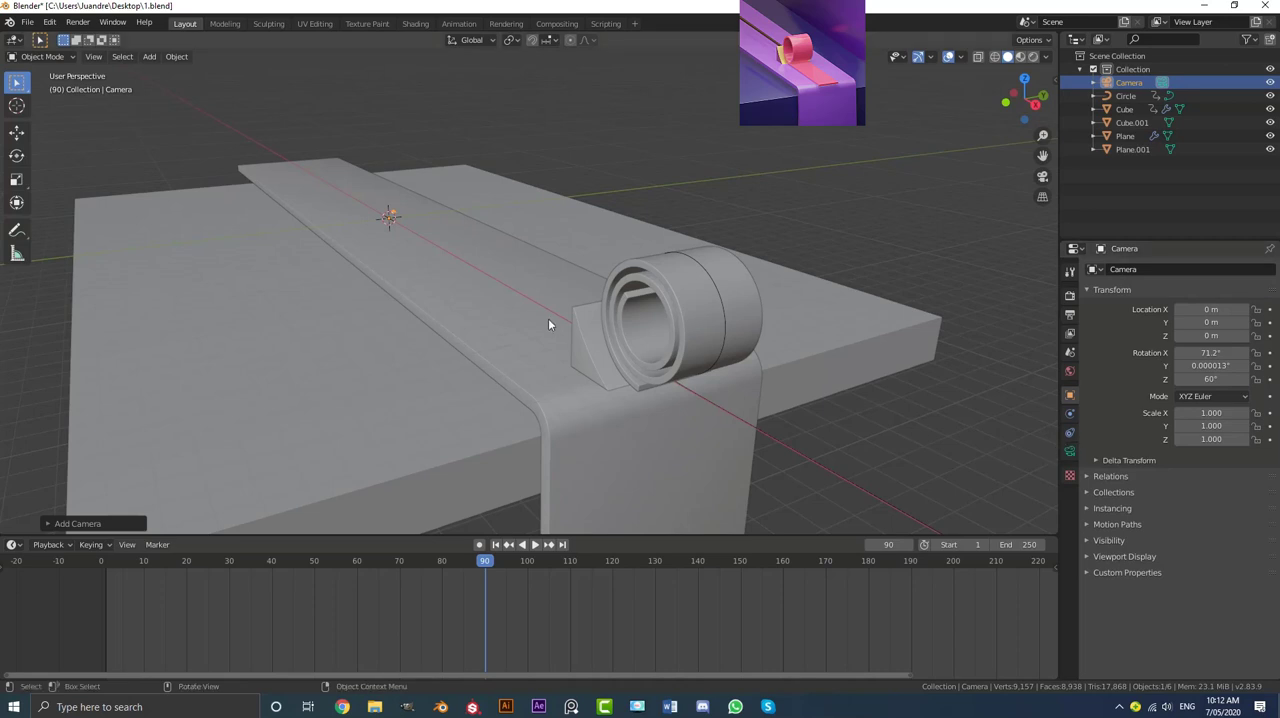
{"action": "key", "text": "KP_0"}
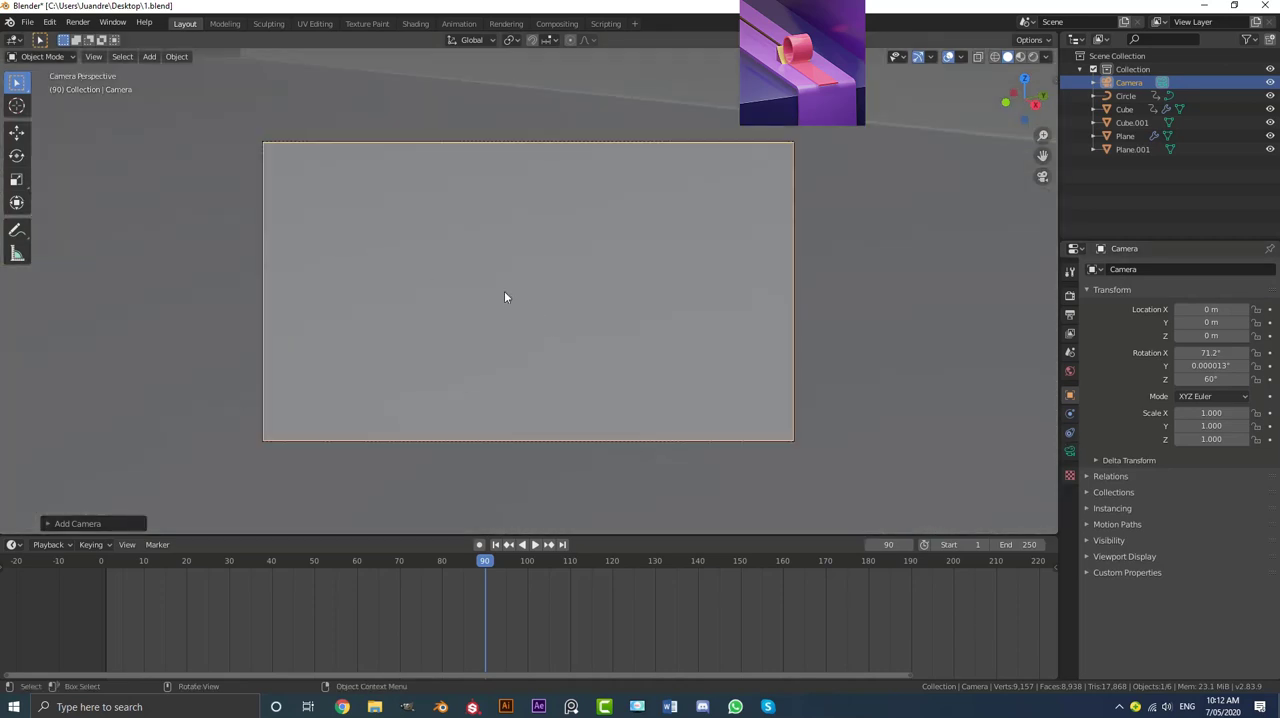
{"action": "key", "text": "g"}
{"action": "key", "text": "z"}
{"action": "key", "text": "z"}
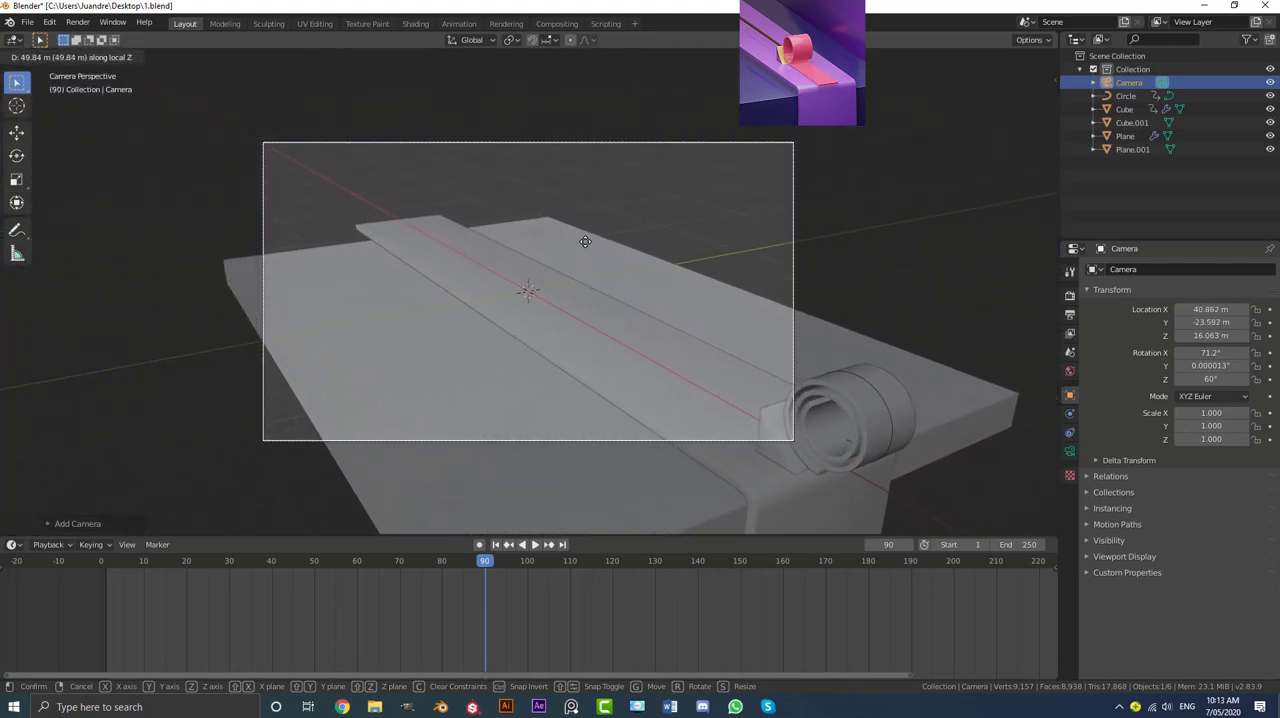
{"action": "left_click", "coordinate": [592, 241]}
Step: Change the camera's lens type to Orthographic
{"action": "left_click", "coordinate": [1070, 451]}
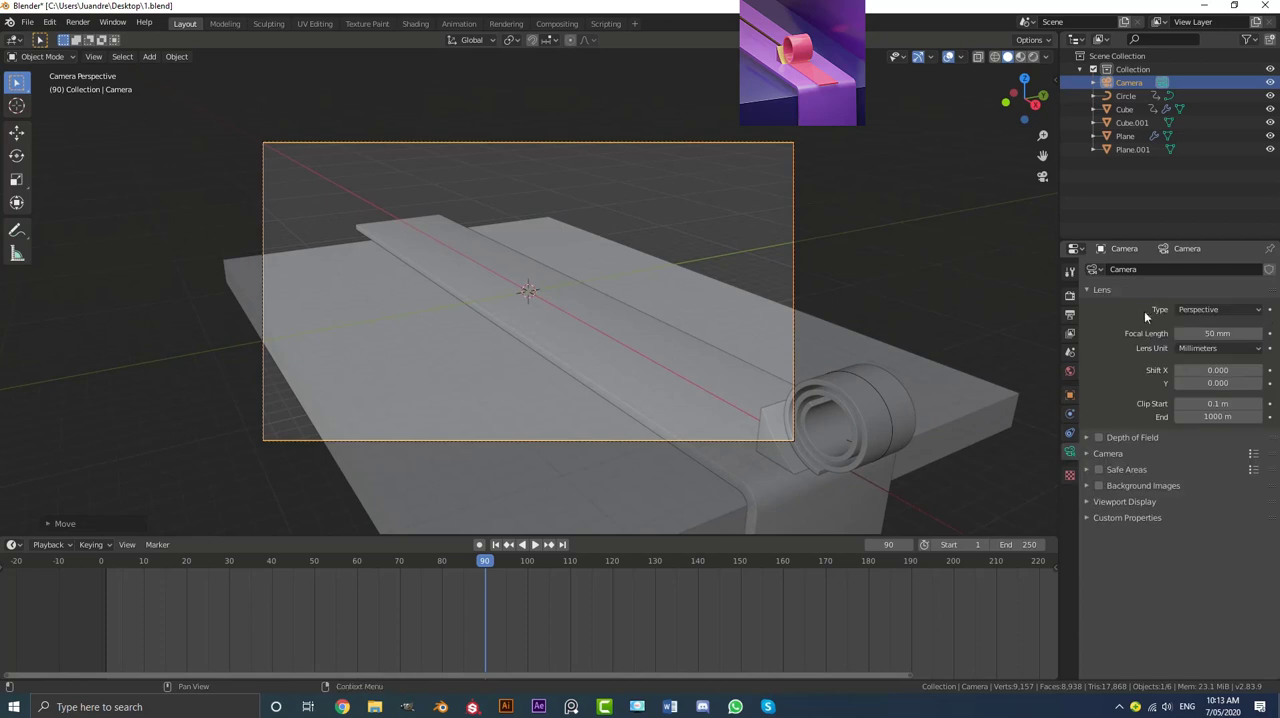
{"action": "left_click", "coordinate": [1190, 309]}
{"action": "left_click", "coordinate": [1200, 341]}
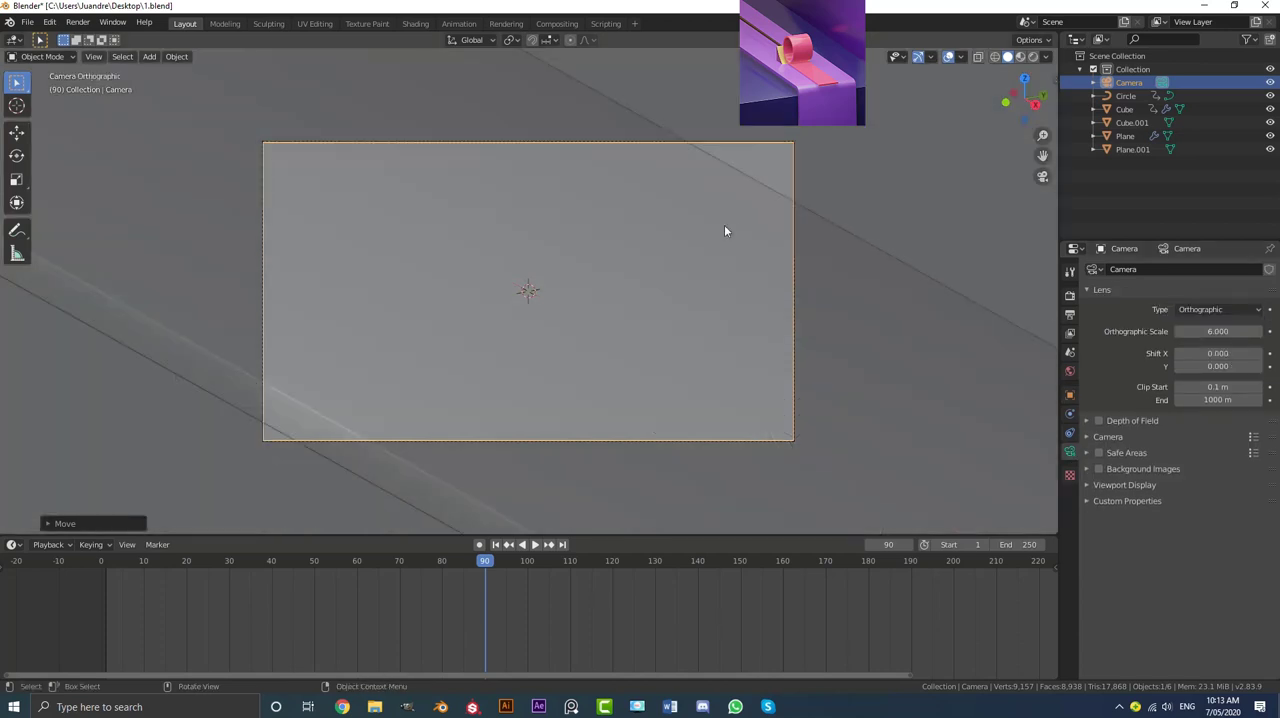
Step: Set the output's Y resolution to 1920 px for a square frame
{"action": "left_click", "coordinate": [1070, 316]}
{"action": "left_click", "coordinate": [1221, 297]}
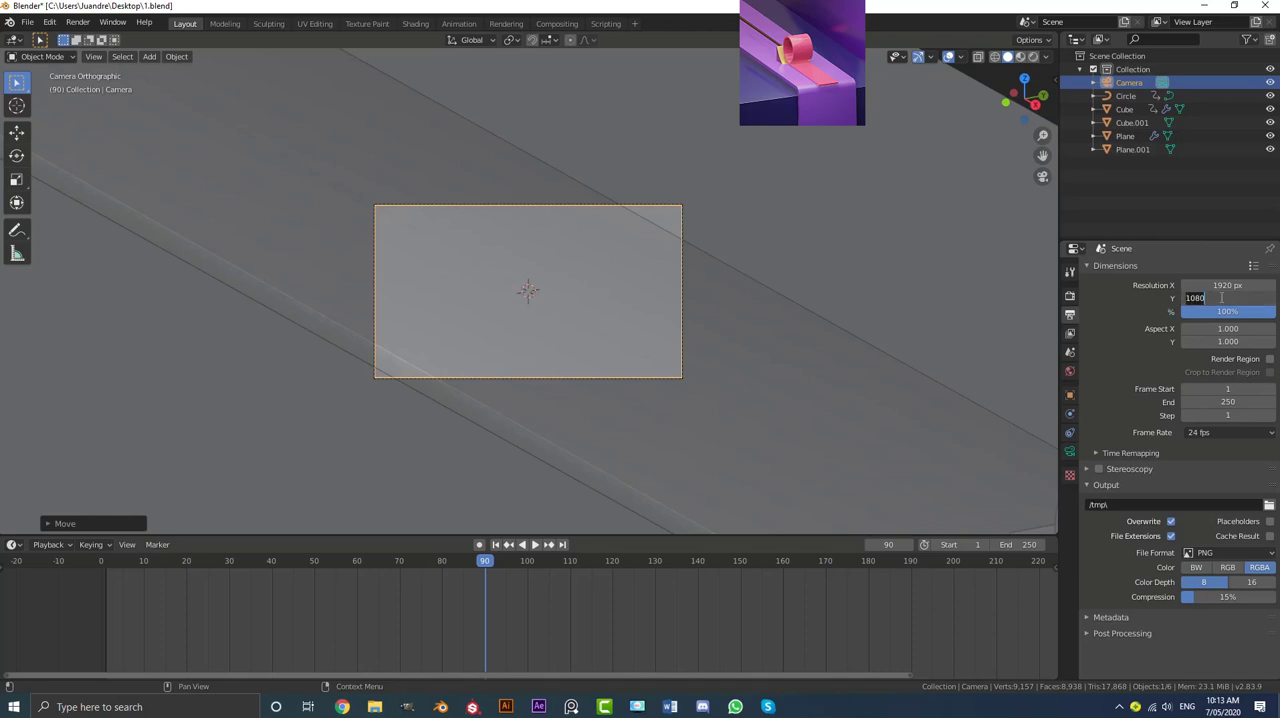
{"action": "type", "text": "1920"}
{"action": "key", "text": "Return"}
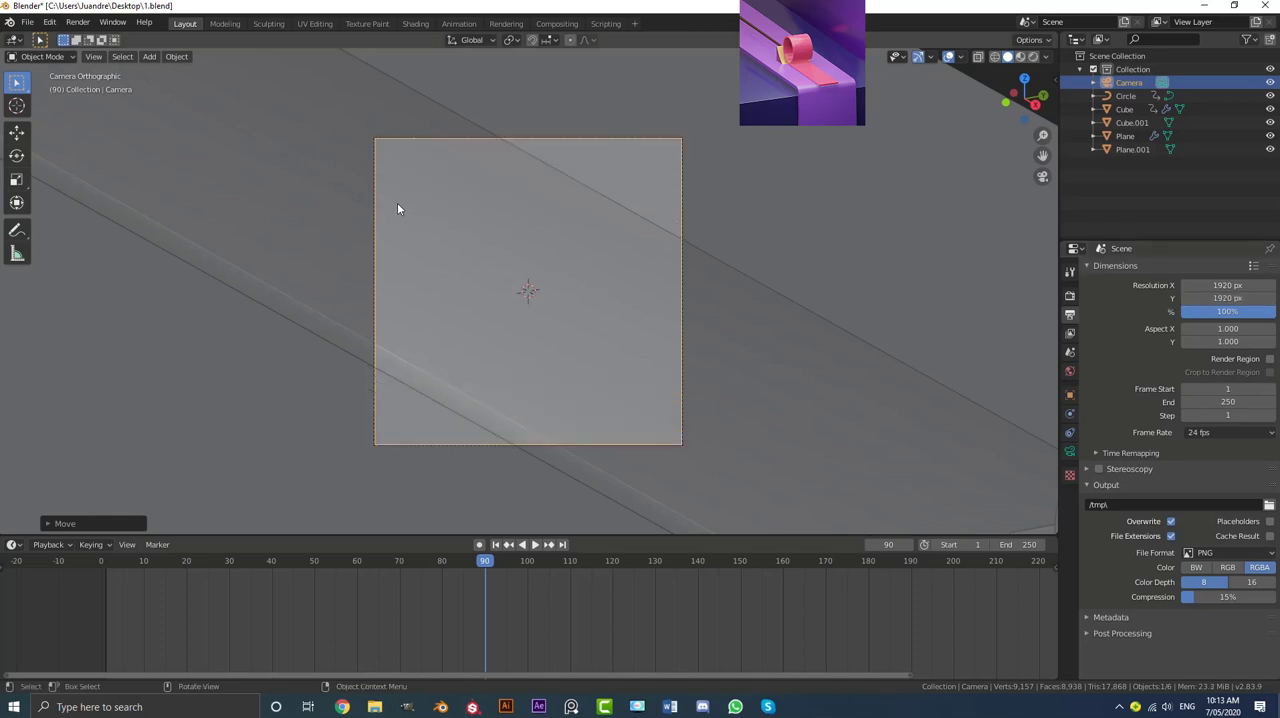
Step: Set the camera's orthographic scale to 17 and move the camera to frame the ribbon roll and the strip's bend
{"action": "left_click", "coordinate": [1069, 452]}
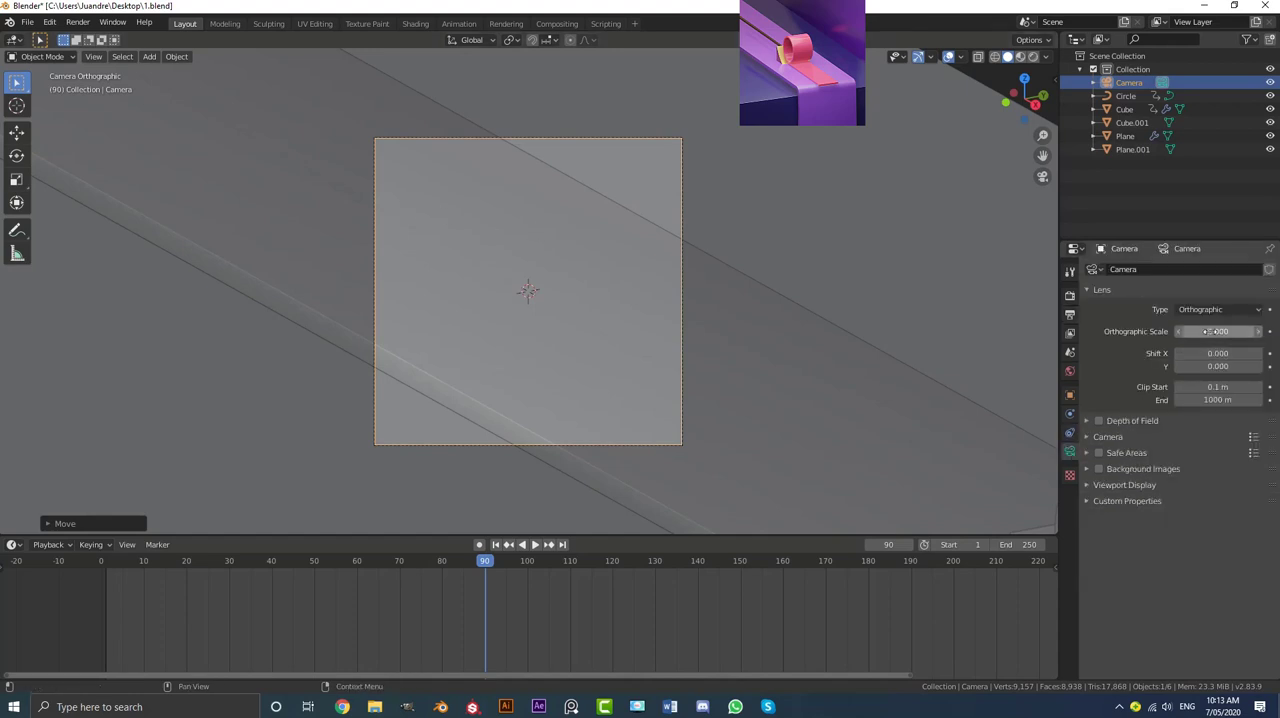
{"action": "left_click_drag", "start_coordinate": [1194, 331], "coordinate": [1263, 331]}
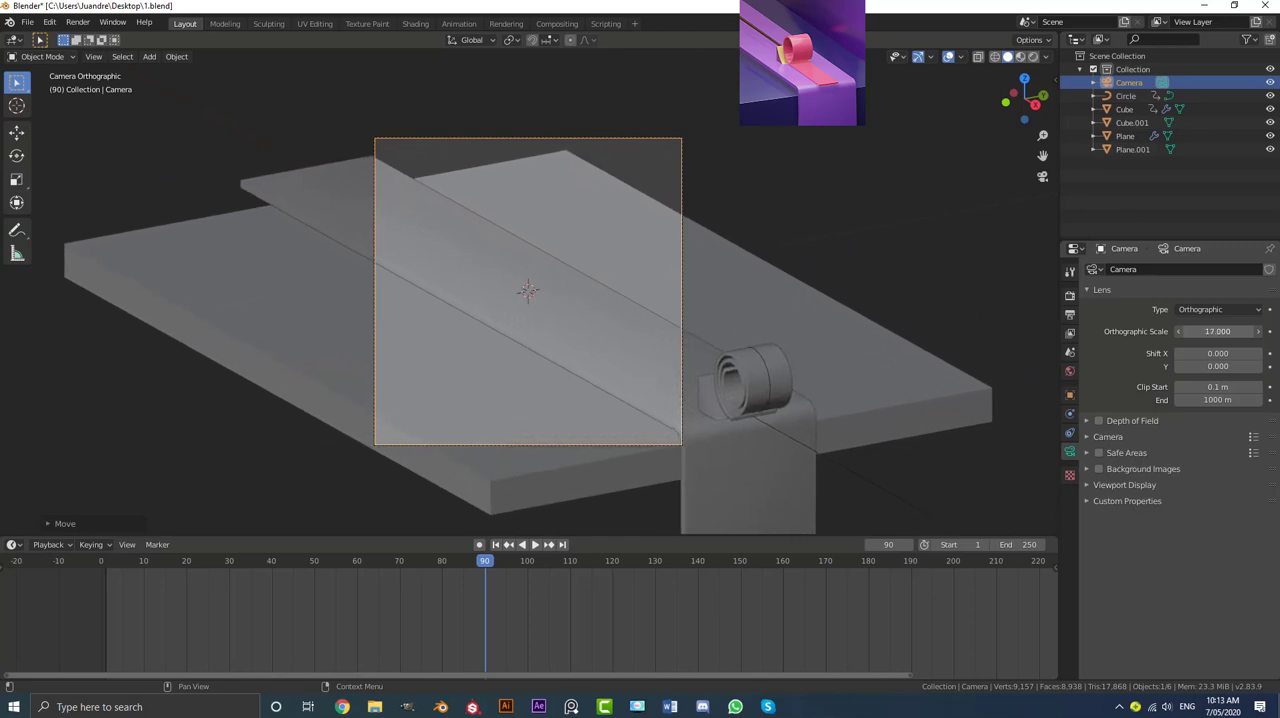
{"action": "scroll", "coordinate": [431, 262], "scroll_direction": "up", "scroll_amount": 1}
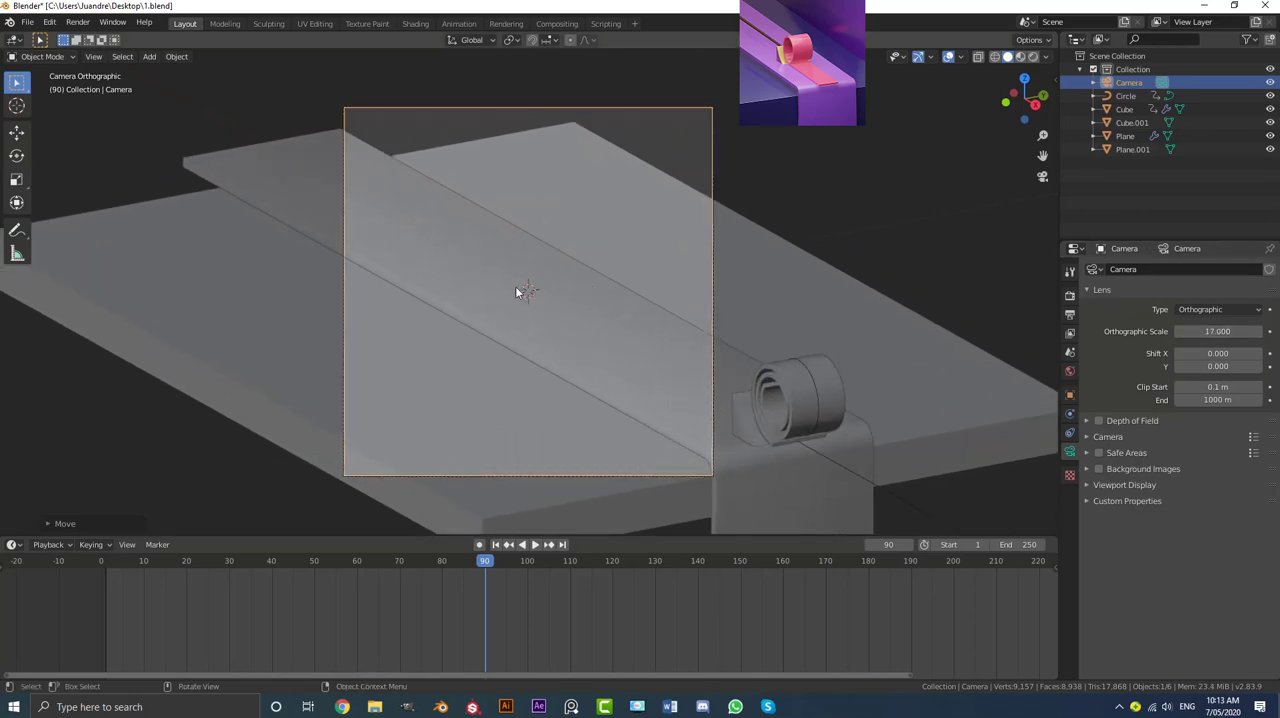
{"action": "key", "text": "g"}
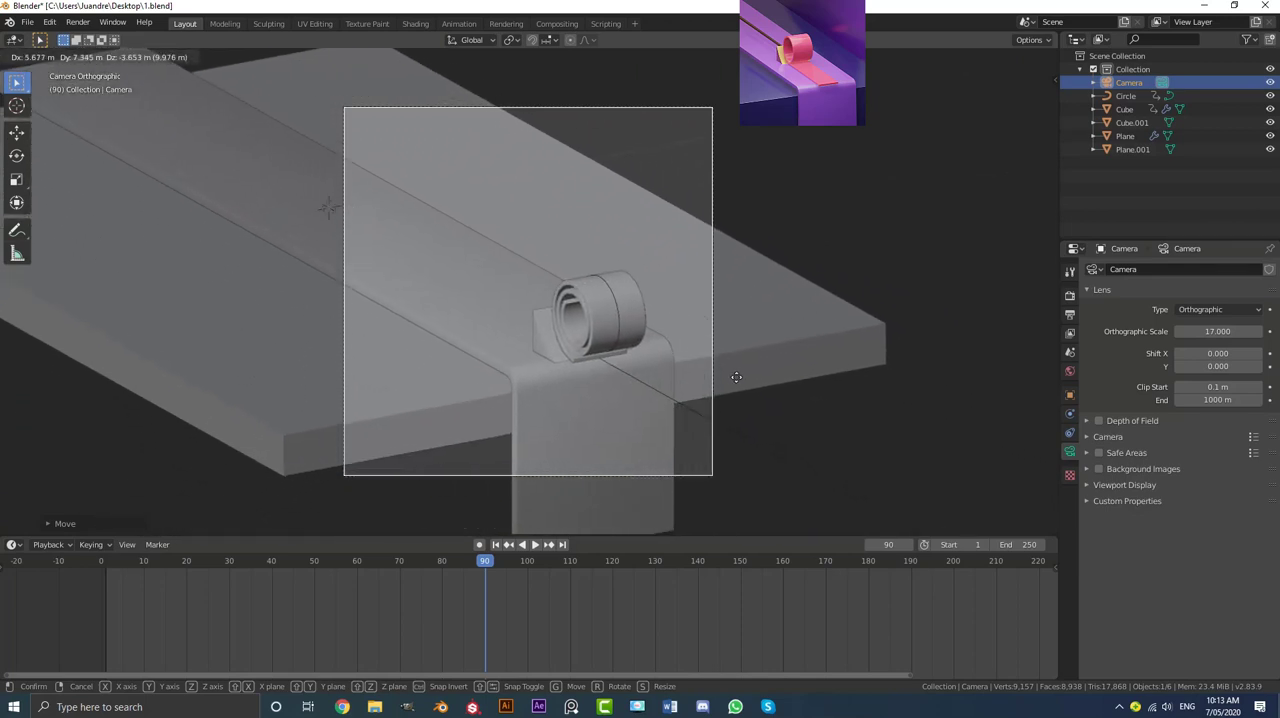
{"action": "left_click", "coordinate": [745, 380]}
{"action": "scroll", "coordinate": [622, 293], "scroll_direction": "down", "scroll_amount": 4}
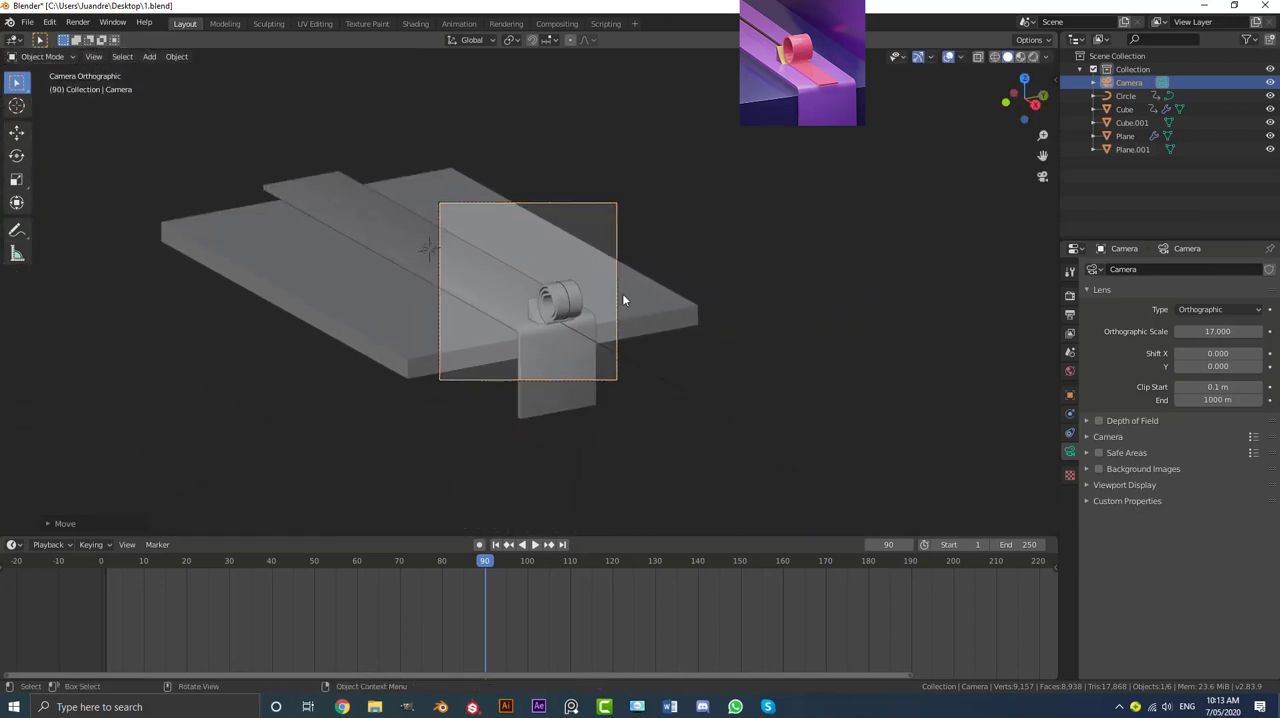
{"action": "scroll", "coordinate": [614, 303], "scroll_direction": "up", "scroll_amount": 3}
Step: Return the animation to frame 0 with playback stopped
{"action": "left_click_drag", "start_coordinate": [476, 568], "coordinate": [95, 580]}
{"action": "key", "text": "space"}
{"action": "left_click", "coordinate": [103, 585]}
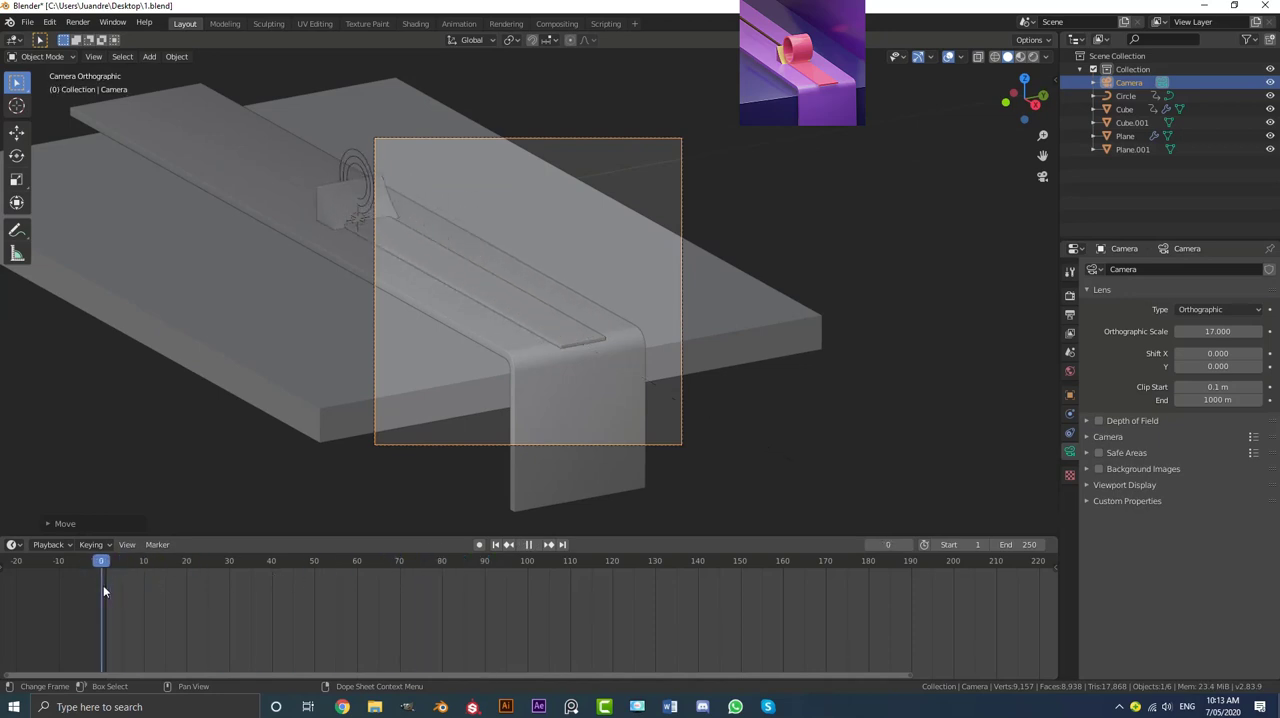
{"action": "key", "text": "space"}
Step: Trackball-rotate the camera slightly and shift it so the wedge and flat ribbon sit inside the frame
{"action": "scroll", "coordinate": [593, 145], "scroll_direction": "up", "scroll_amount": 2}
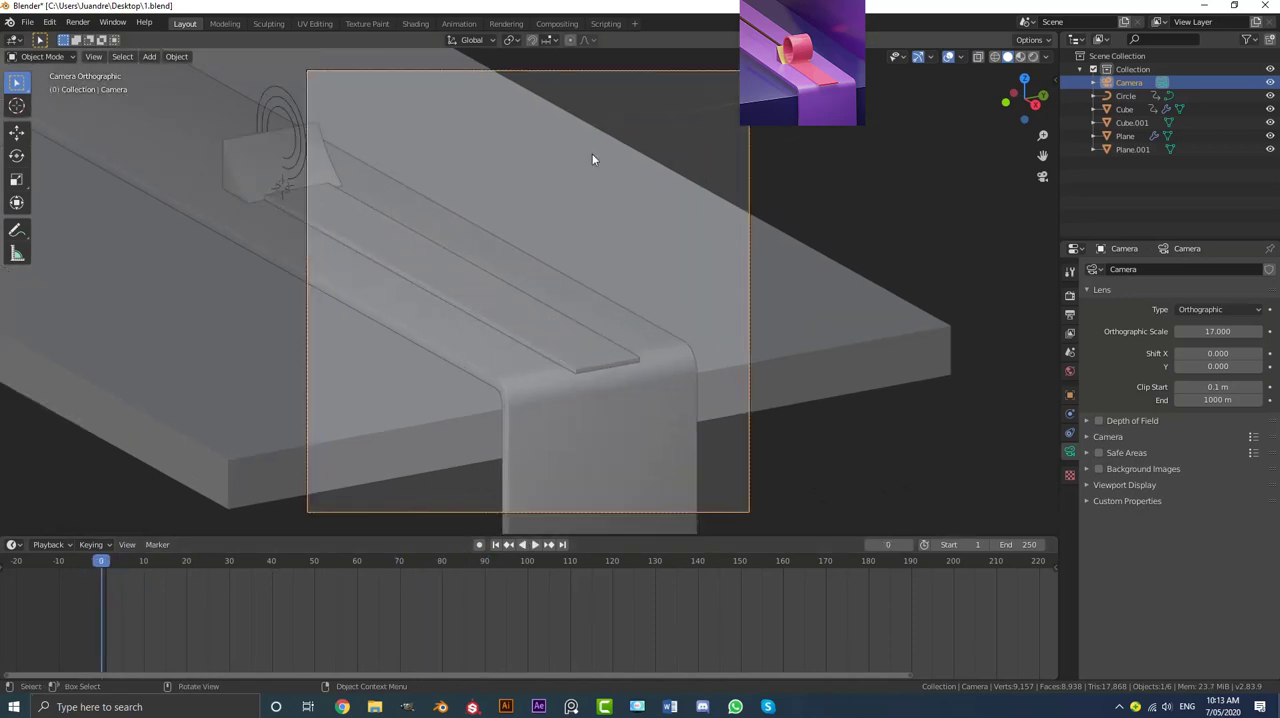
{"action": "key", "text": "r"}
{"action": "key", "text": "r"}
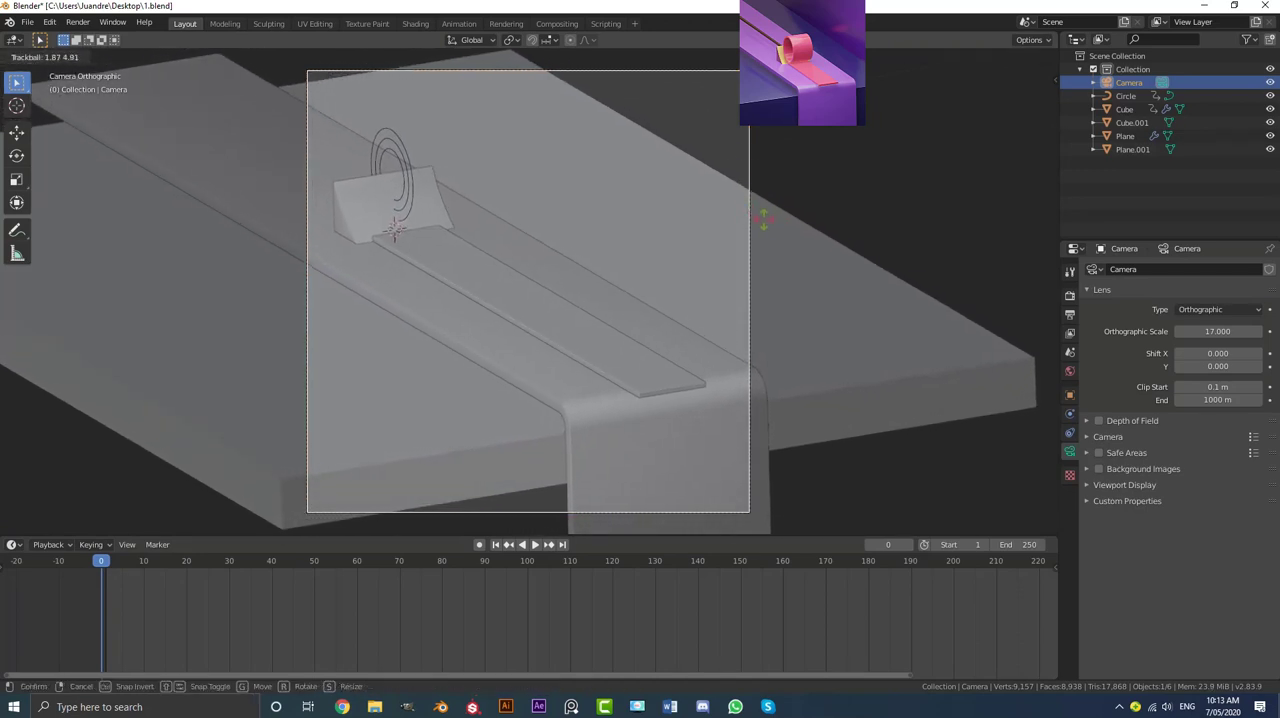
{"action": "left_click", "coordinate": [597, 220]}
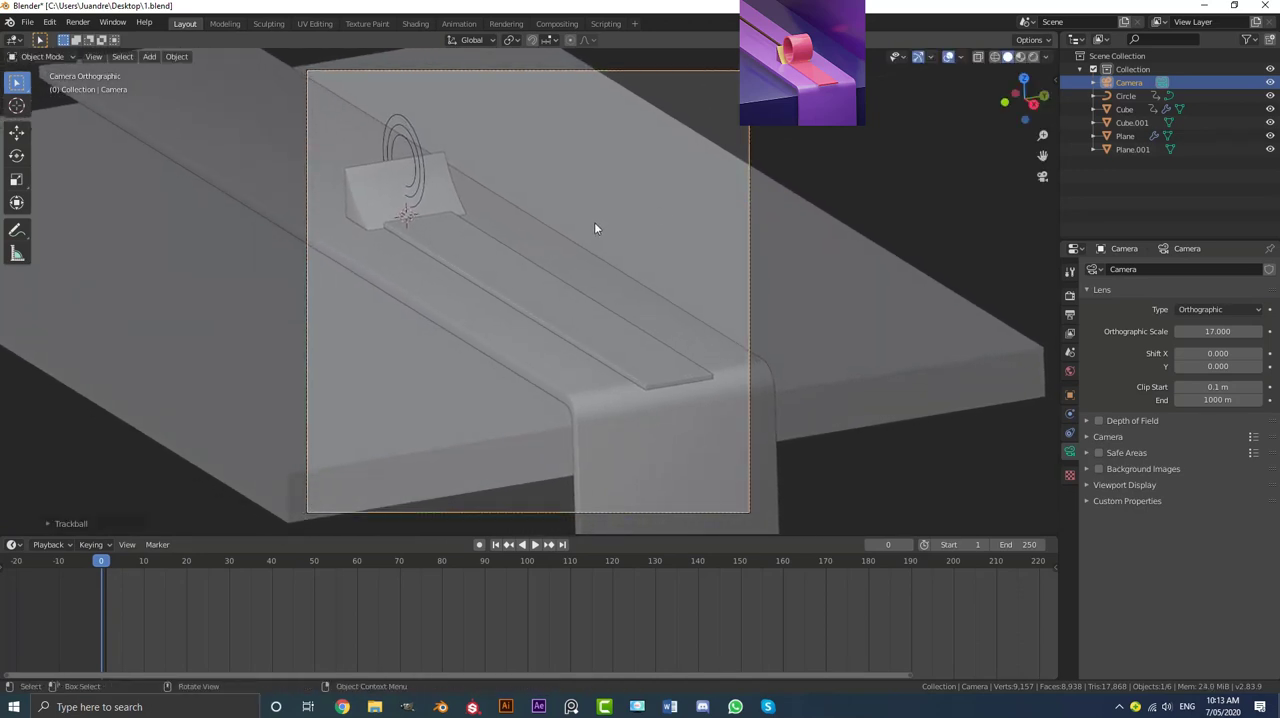
{"action": "key", "text": "g"}
{"action": "left_click", "coordinate": [640, 225]}
Step: Adjust the camera's tilt with another trackball rotation and recentre the ribbon and bend in the frame
{"action": "key", "text": "r"}
{"action": "key", "text": "r"}
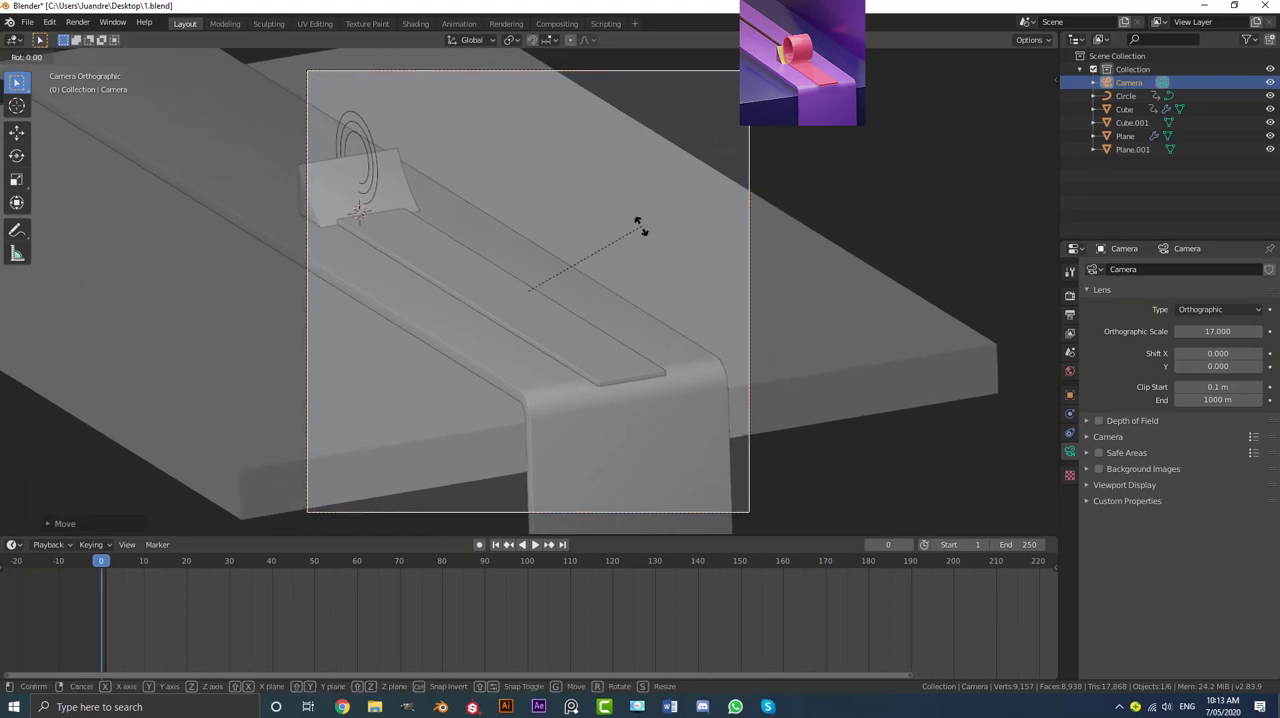
{"action": "left_click", "coordinate": [740, 231]}
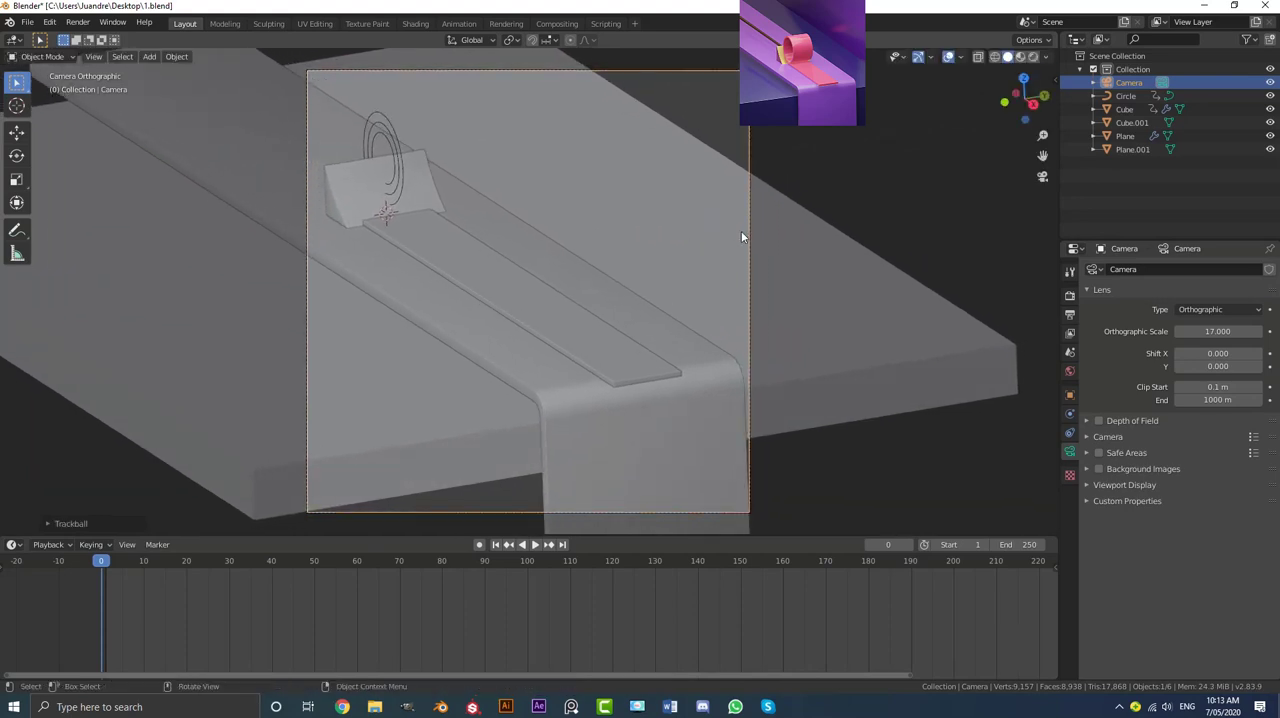
{"action": "key", "text": "g"}
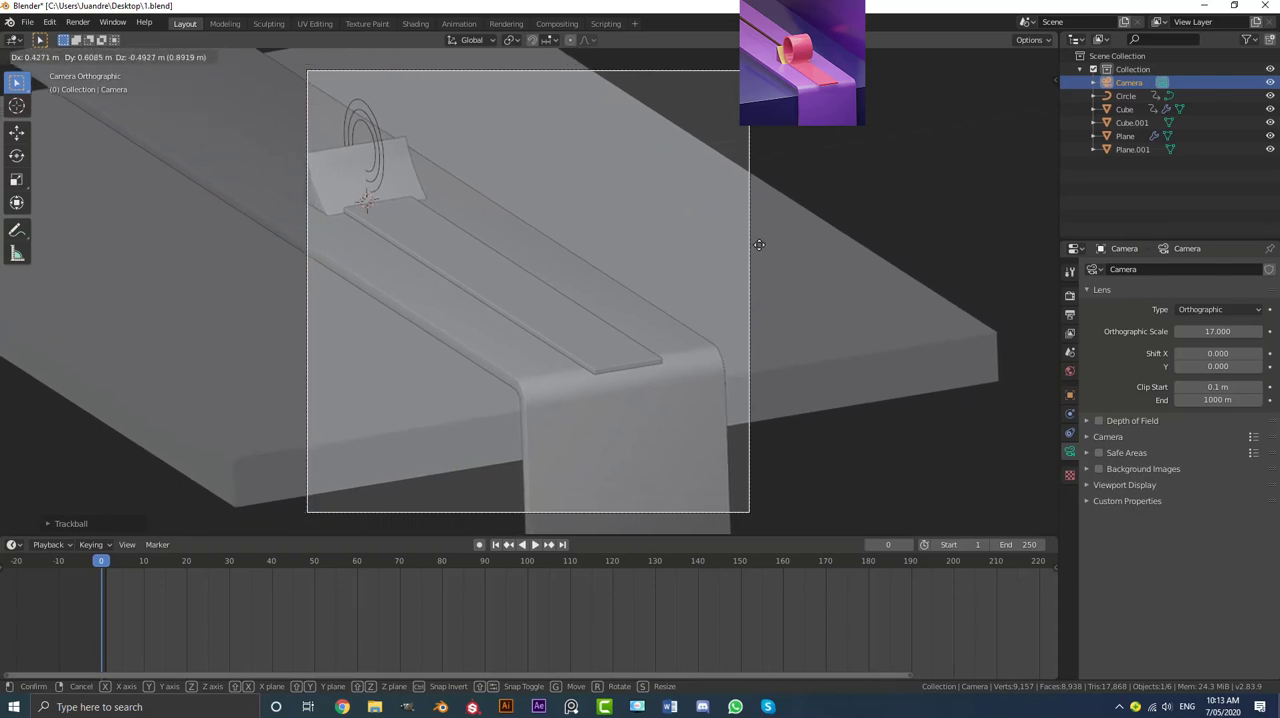
{"action": "left_click", "coordinate": [760, 256]}
Step: Fine-tune the camera with trackball and roll rotations, then reposition it so the composition matches the reference image
{"action": "key", "text": "r"}
{"action": "key", "text": "r"}
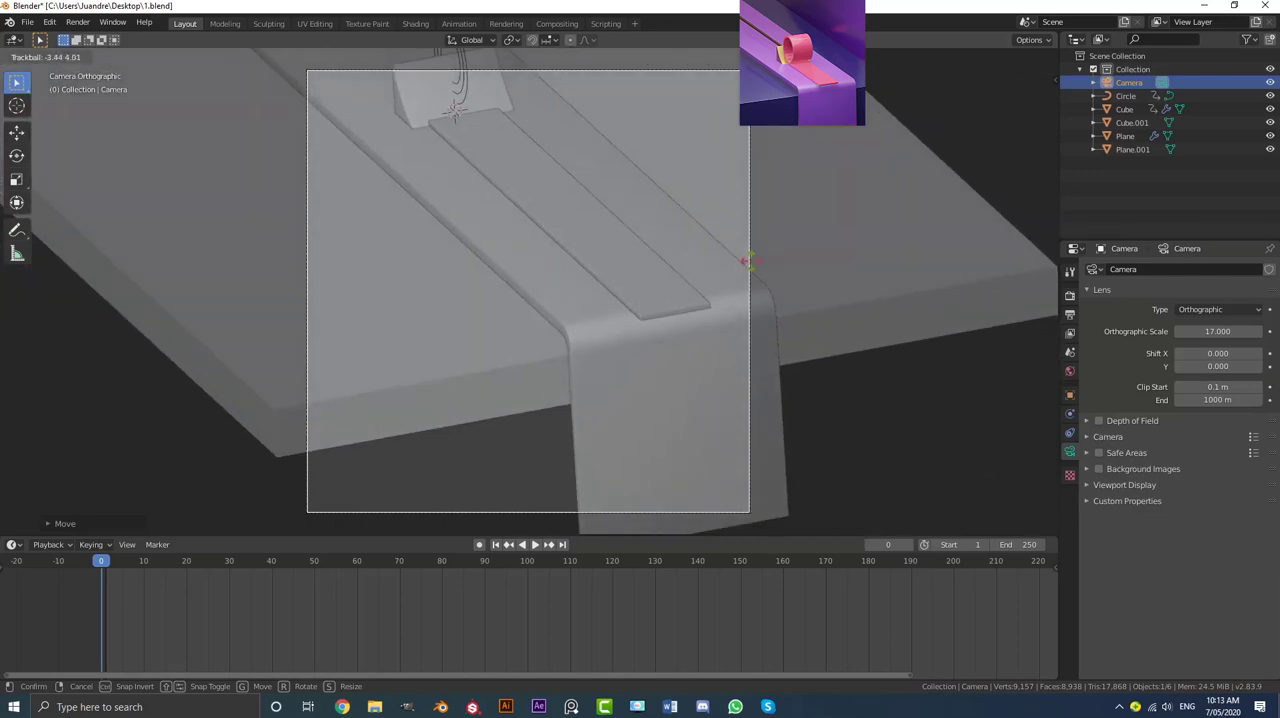
{"action": "left_click", "coordinate": [747, 269]}
{"action": "scroll", "coordinate": [747, 269], "scroll_direction": "down", "scroll_amount": 1}
{"action": "key", "text": "r"}
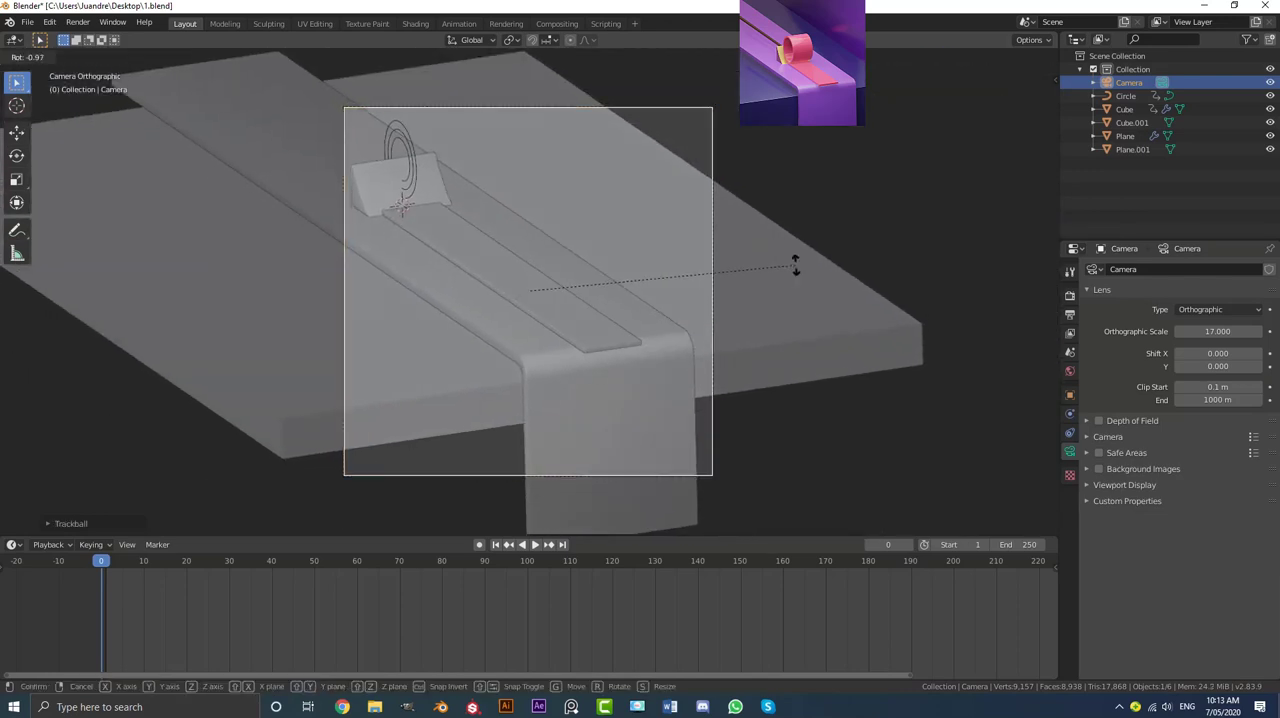
{"action": "left_click", "coordinate": [797, 261]}
{"action": "key", "text": "g"}
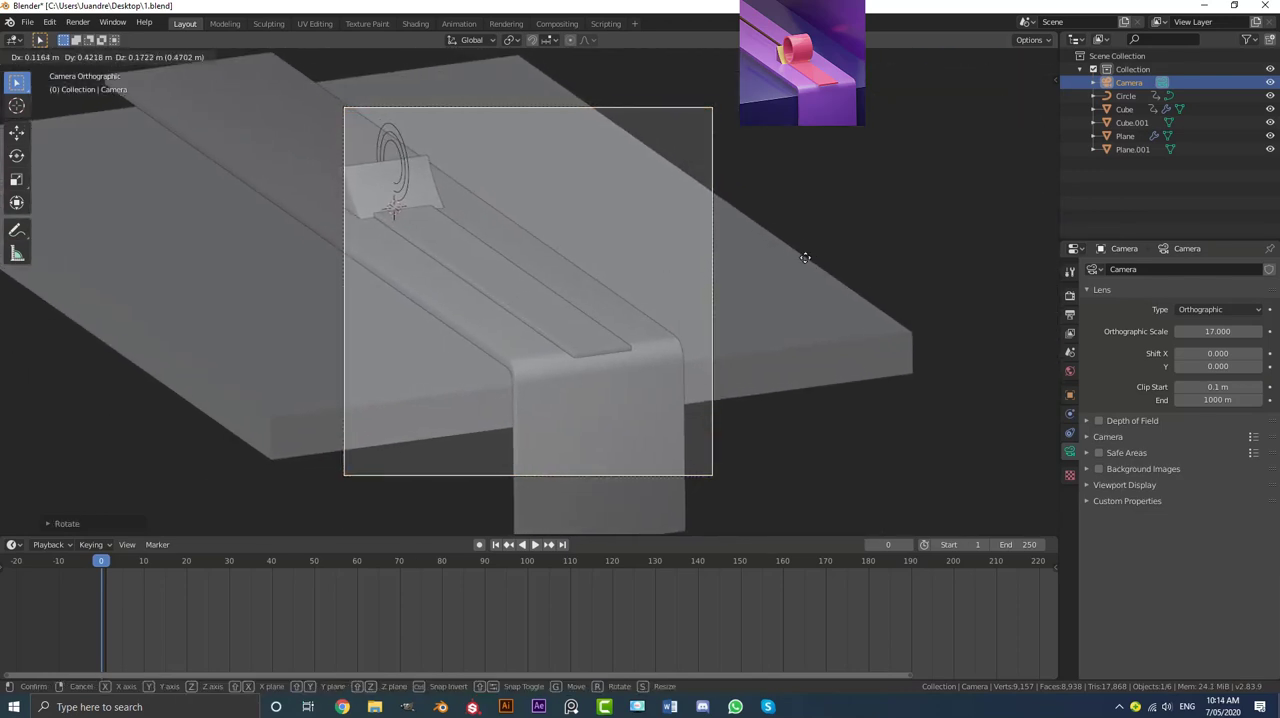
{"action": "left_click", "coordinate": [789, 299]}
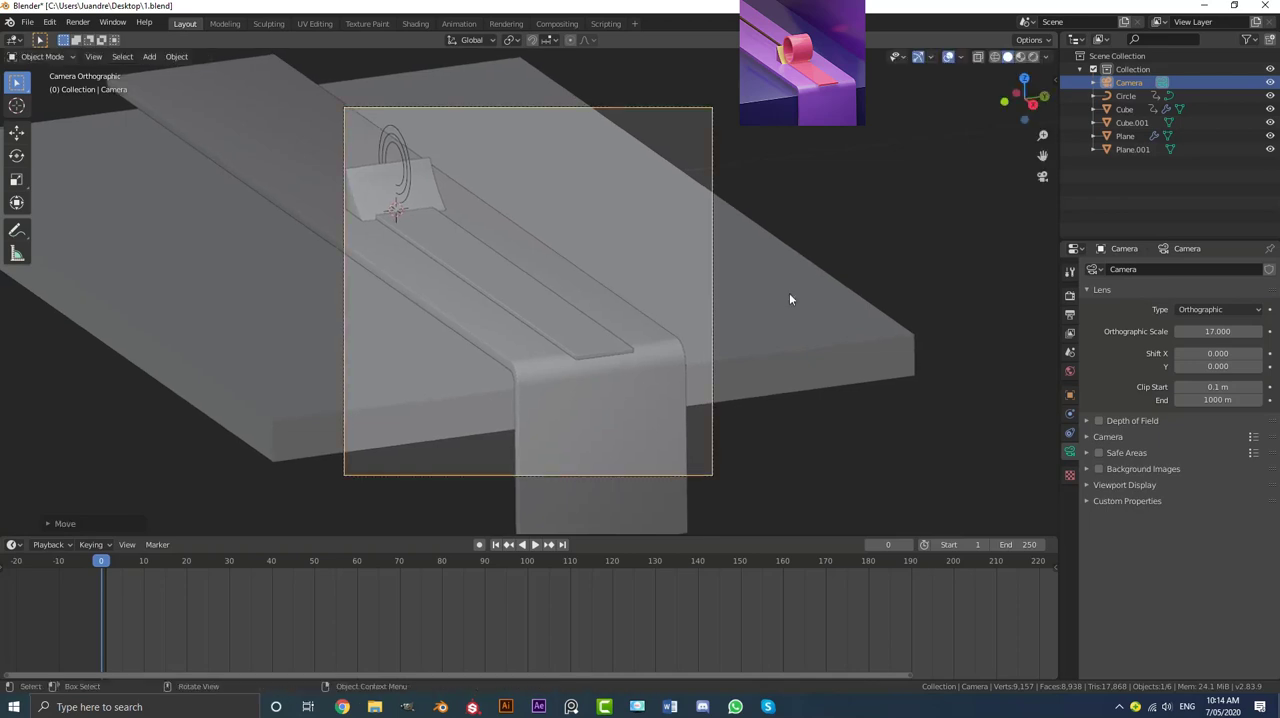
Step: Select the slab and, in the right orthographic view, duplicate it in place and rotate the copy 90° to stand upright
{"action": "left_click", "coordinate": [770, 272]}
{"action": "scroll", "coordinate": [700, 285], "scroll_direction": "down", "scroll_amount": 3}
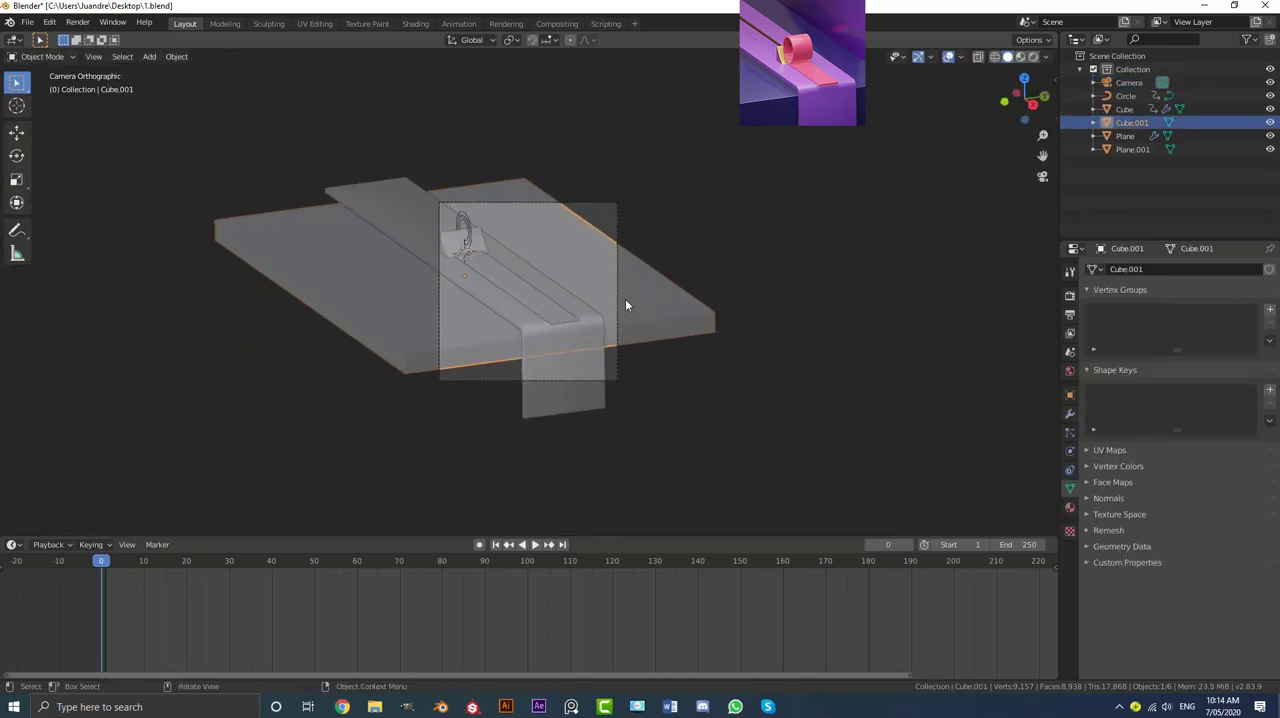
{"action": "key", "text": "KP_1"}
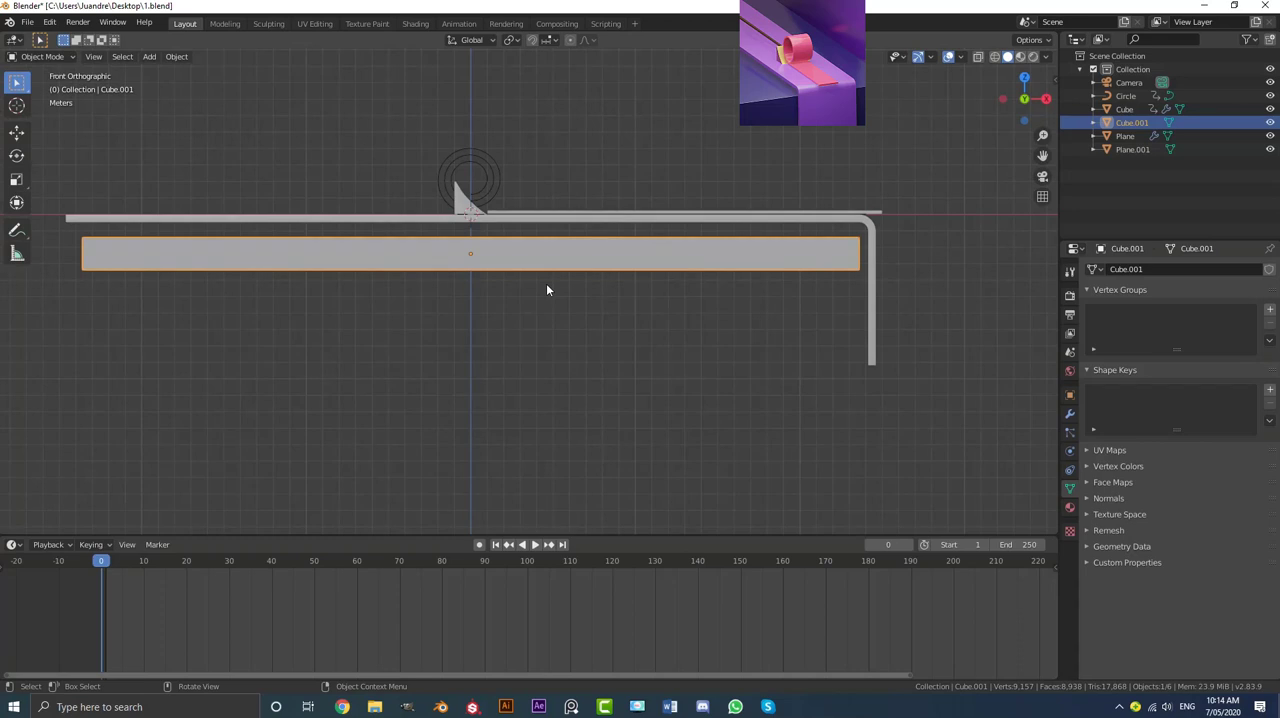
{"action": "key", "text": "KP_3"}
{"action": "scroll", "coordinate": [546, 287], "scroll_direction": "down", "scroll_amount": 2}
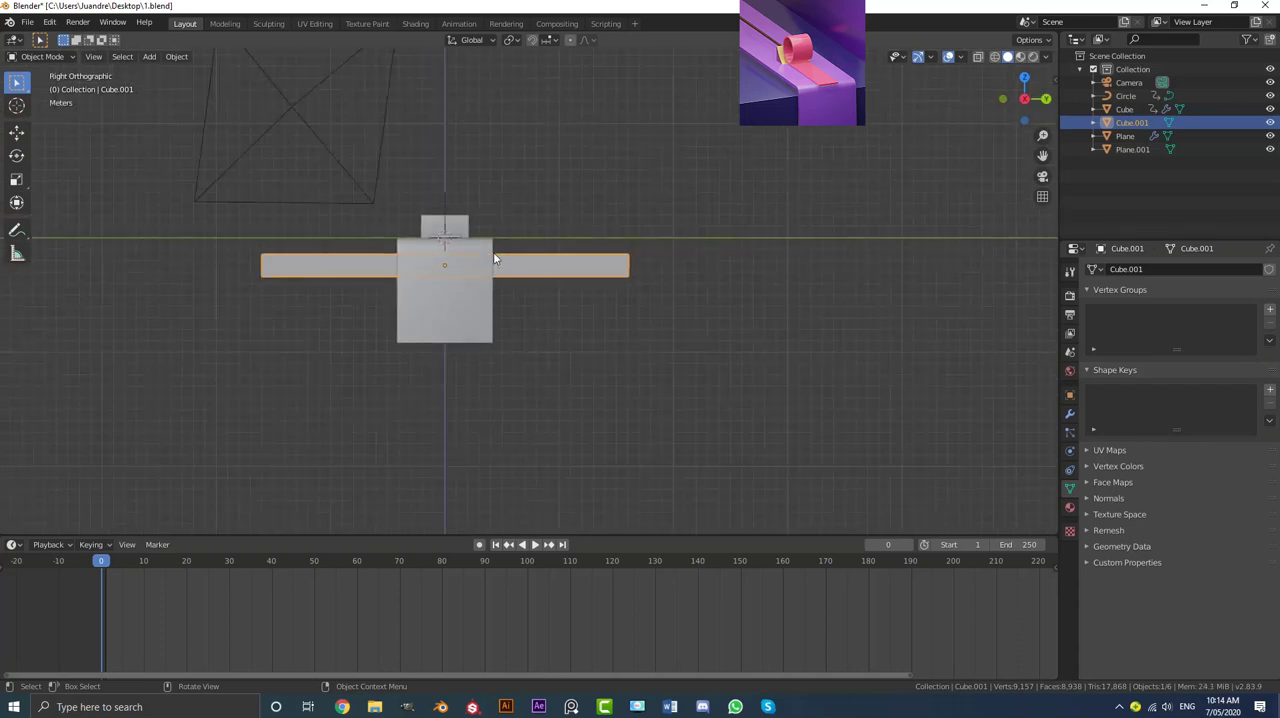
{"action": "middle_click_drag", "start_coordinate": [457, 286], "coordinate": [500, 262], "text": "shift"}
{"action": "key", "text": "shift+d"}
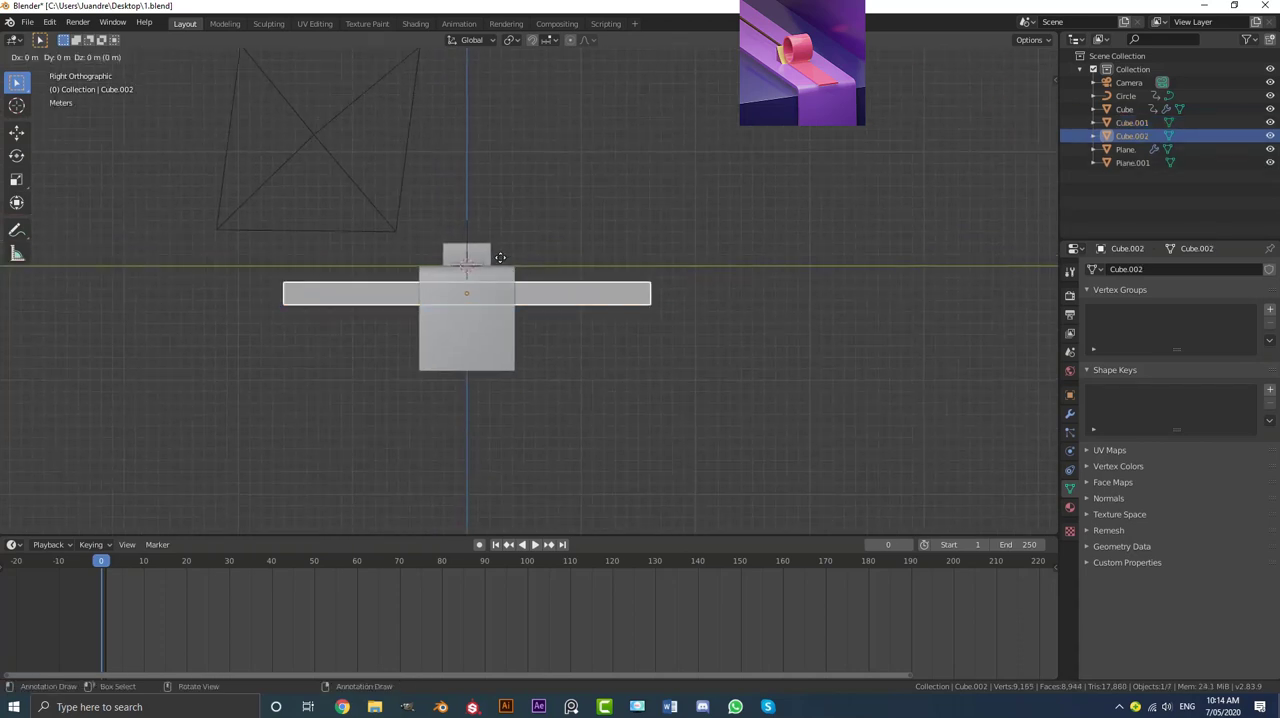
{"action": "type", "text": "r90"}
{"action": "key", "text": "Return"}
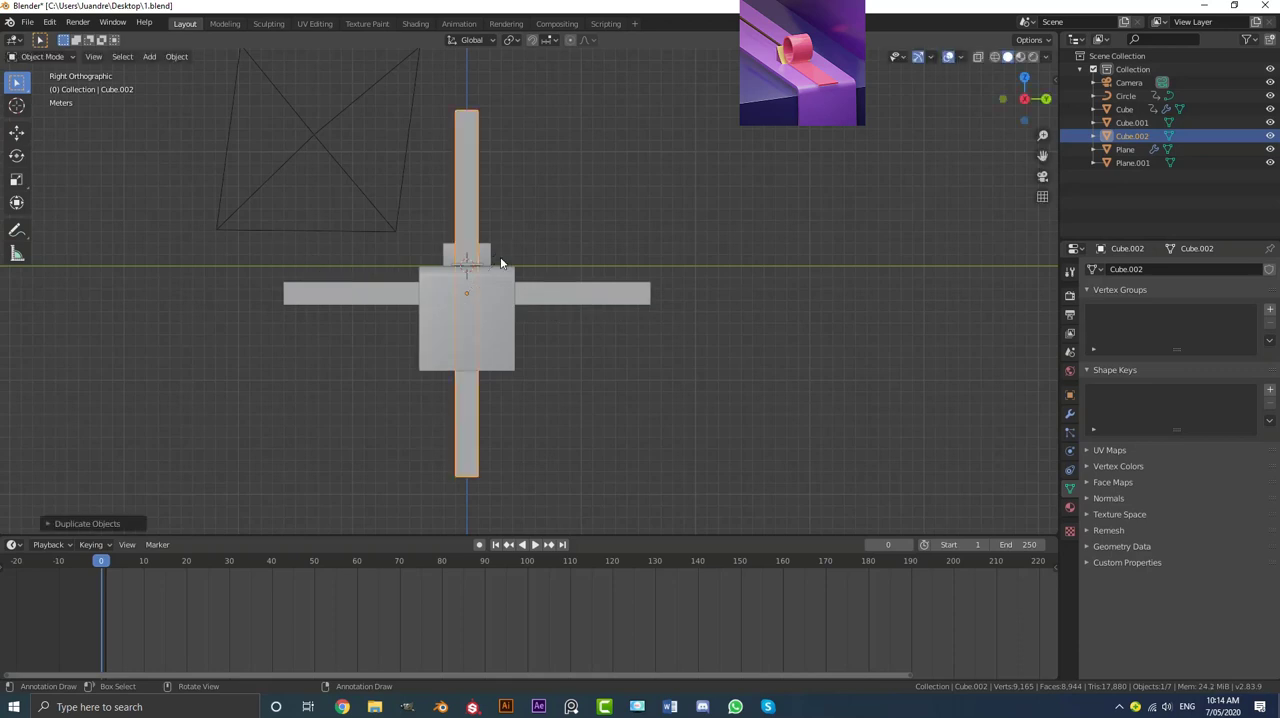
Step: Move the upright slab copy about 11 m along Y beside the base strip and check its placement in the camera view
{"action": "scroll", "coordinate": [435, 342], "scroll_direction": "up", "scroll_amount": 2}
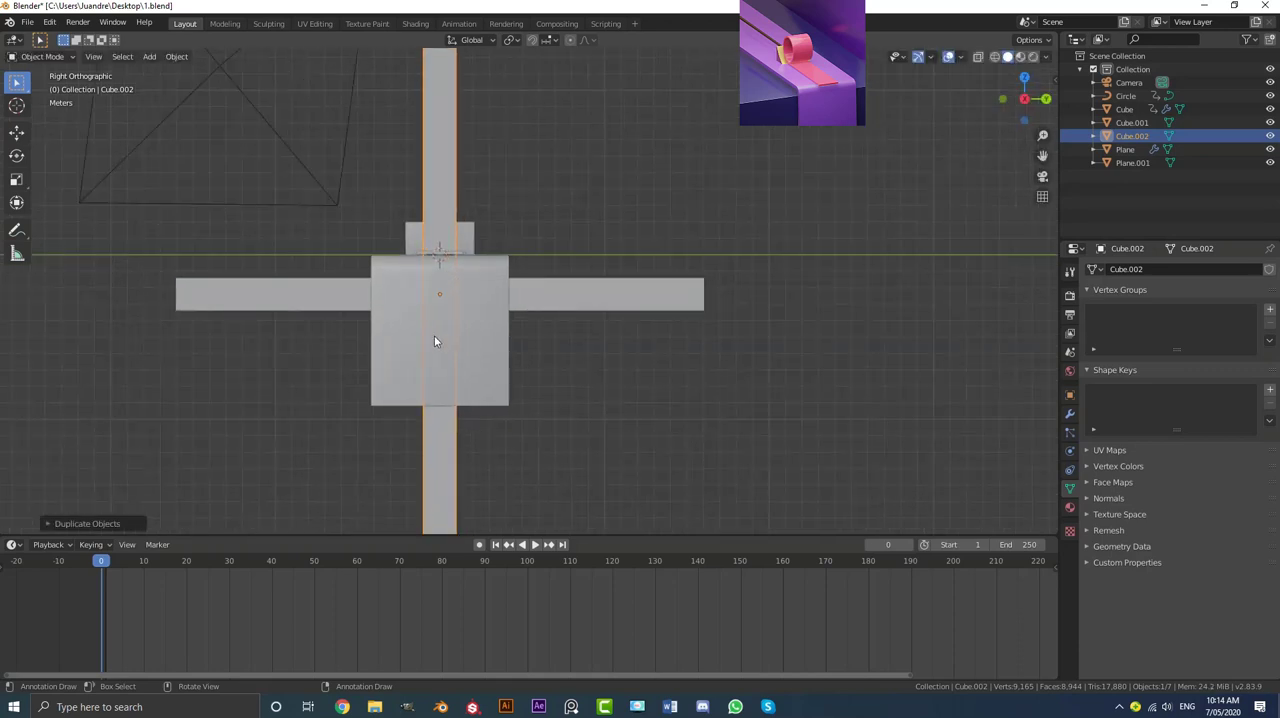
{"action": "key", "text": "g"}
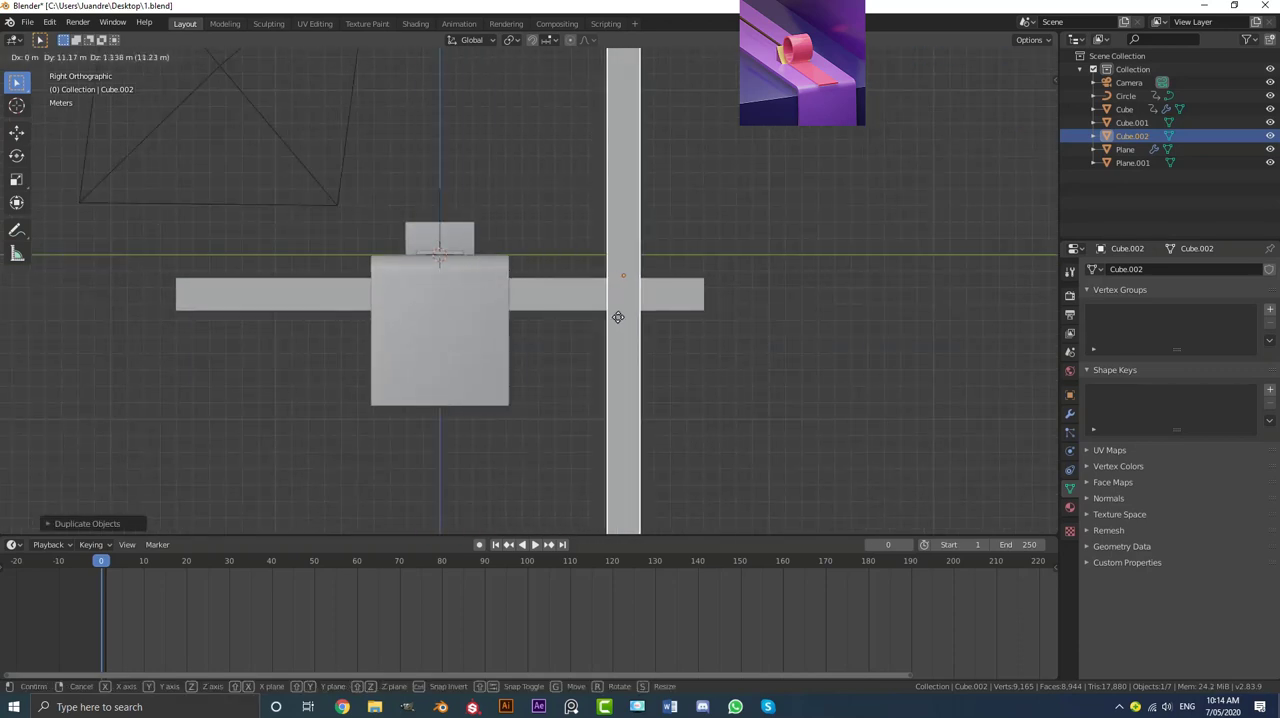
{"action": "left_click", "coordinate": [618, 317]}
{"action": "middle_click_drag", "start_coordinate": [569, 310], "coordinate": [625, 323]}
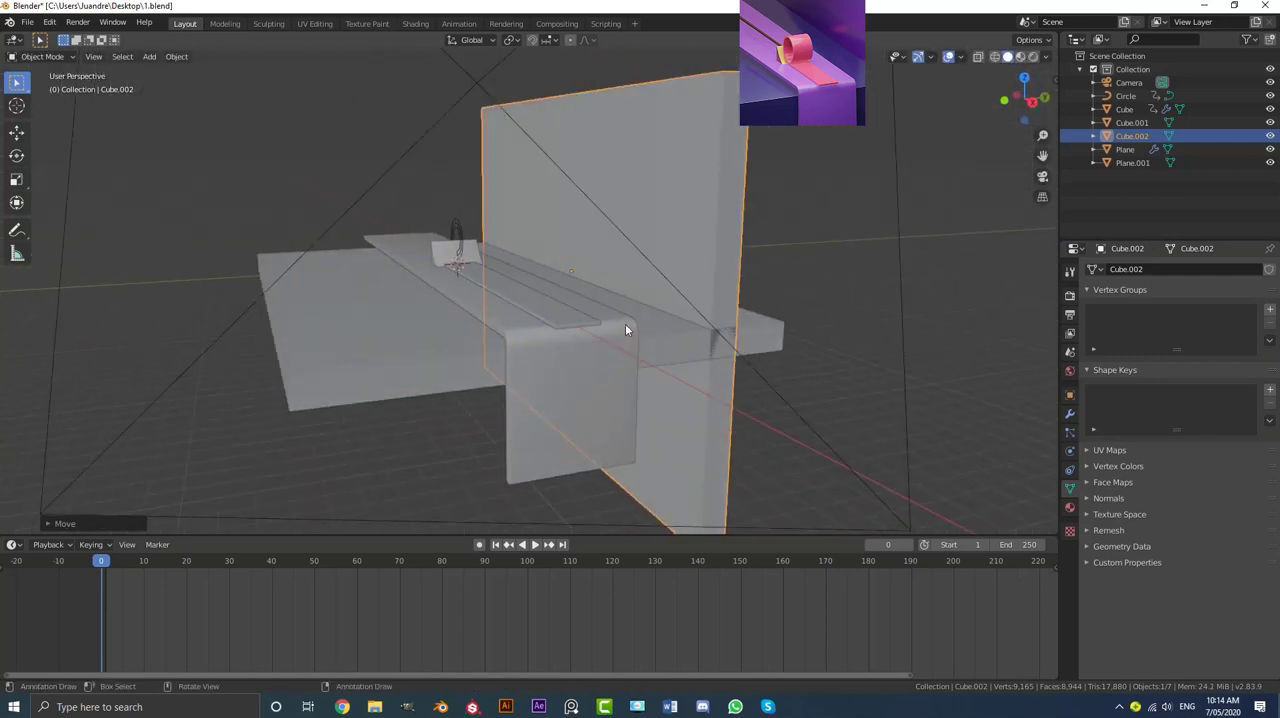
{"action": "key", "text": "KP_0"}
{"action": "scroll", "coordinate": [601, 297], "scroll_direction": "up", "scroll_amount": 2}
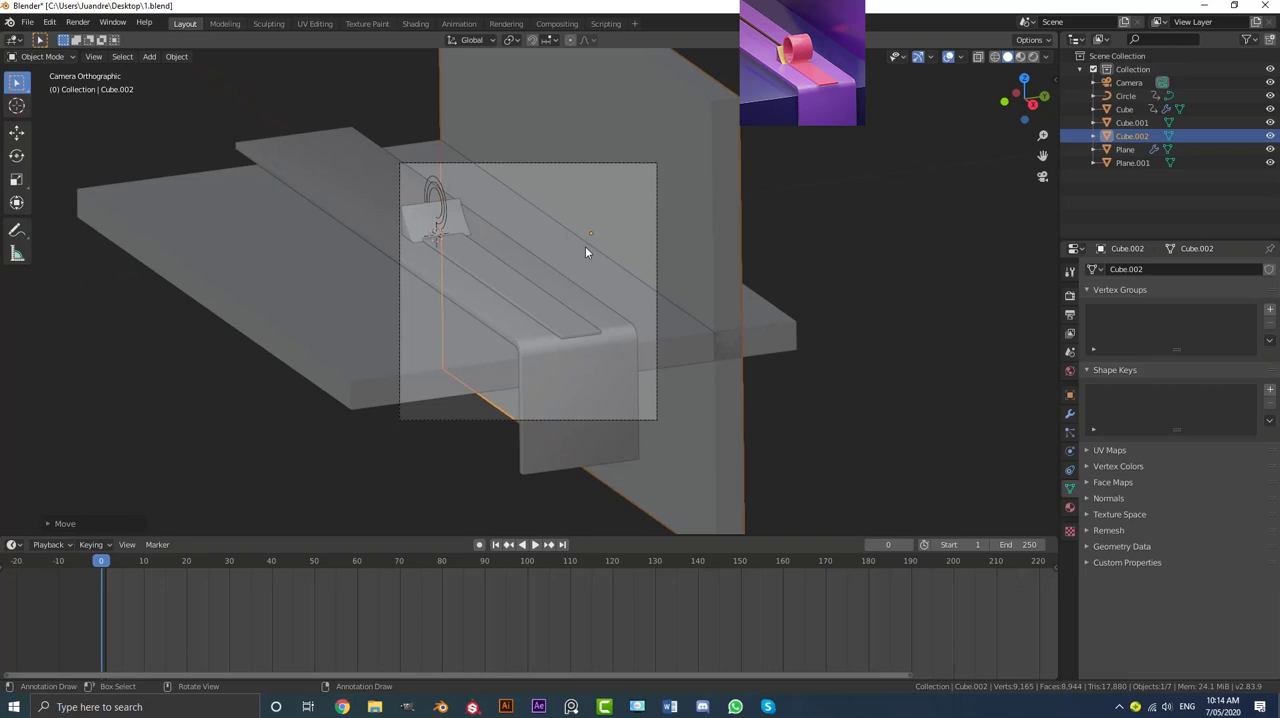
Step: Extrude the bottom face of the horizontal slab downward so it becomes a thick block
{"action": "left_click", "coordinate": [415, 364]}
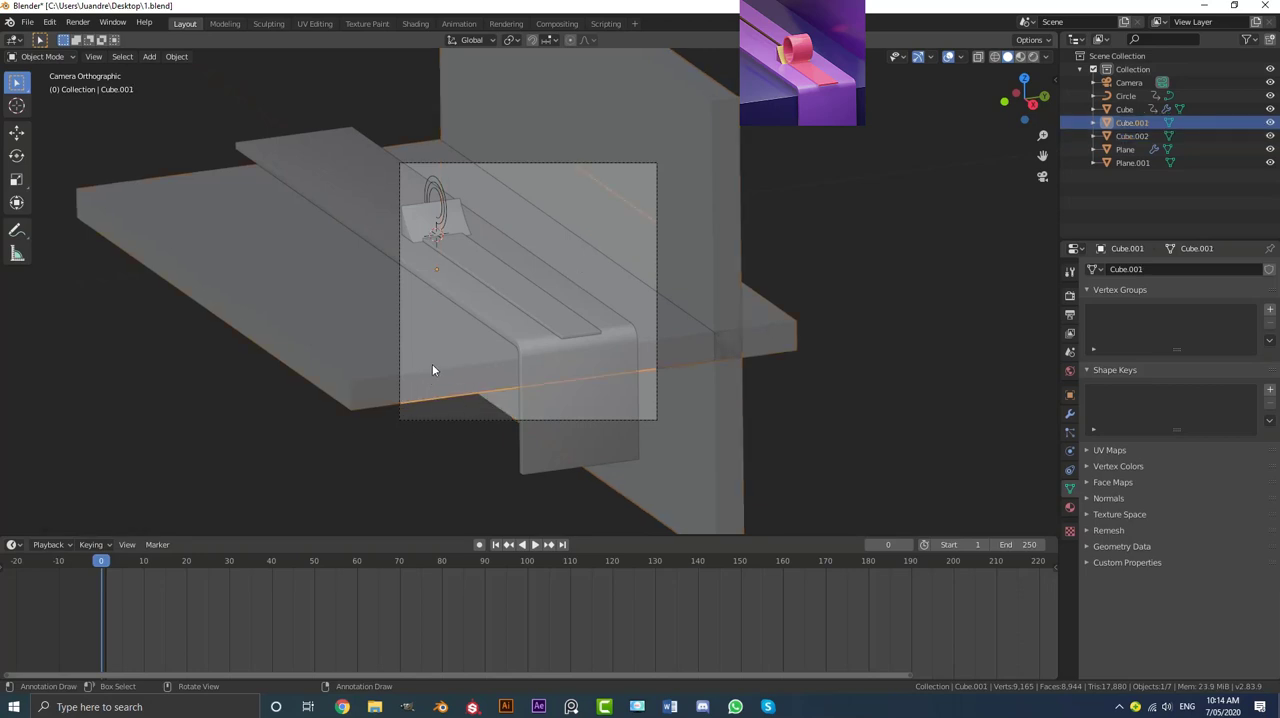
{"action": "key", "text": "Tab"}
{"action": "scroll", "coordinate": [460, 398], "scroll_direction": "down", "scroll_amount": 2}
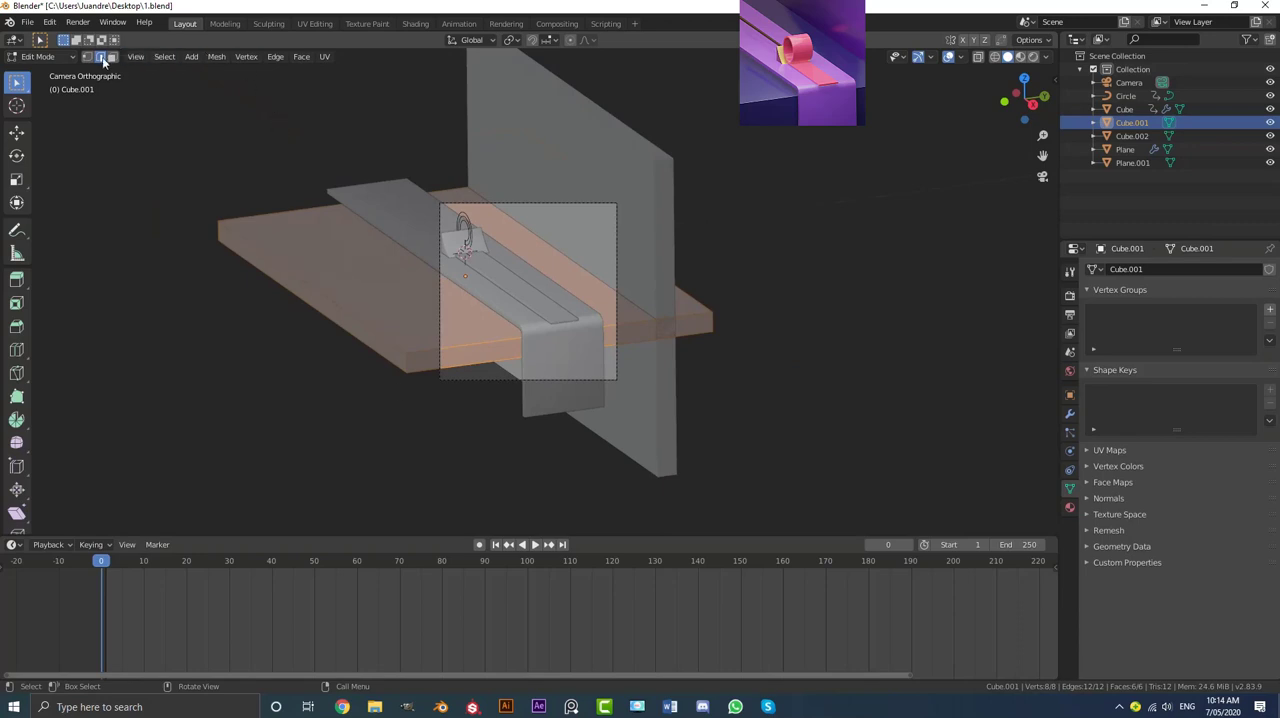
{"action": "left_click", "coordinate": [112, 58]}
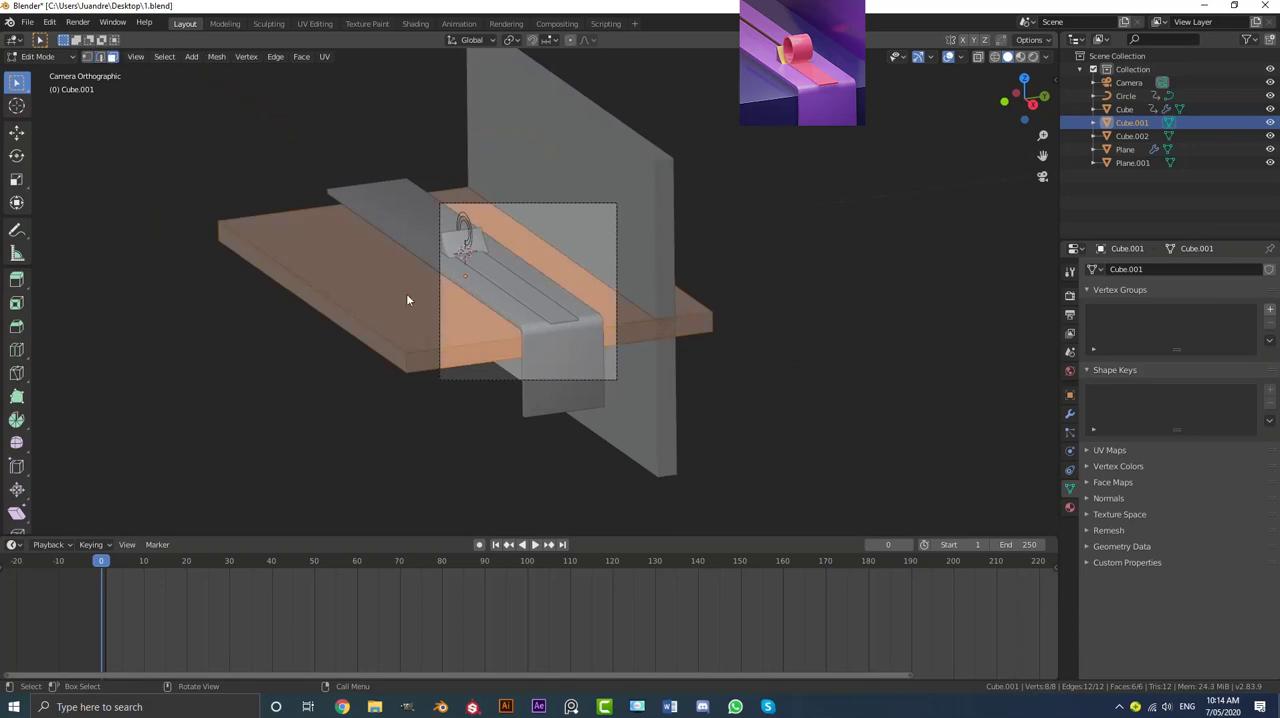
{"action": "middle_click_drag", "start_coordinate": [409, 297], "coordinate": [434, 247]}
{"action": "left_click", "coordinate": [434, 250]}
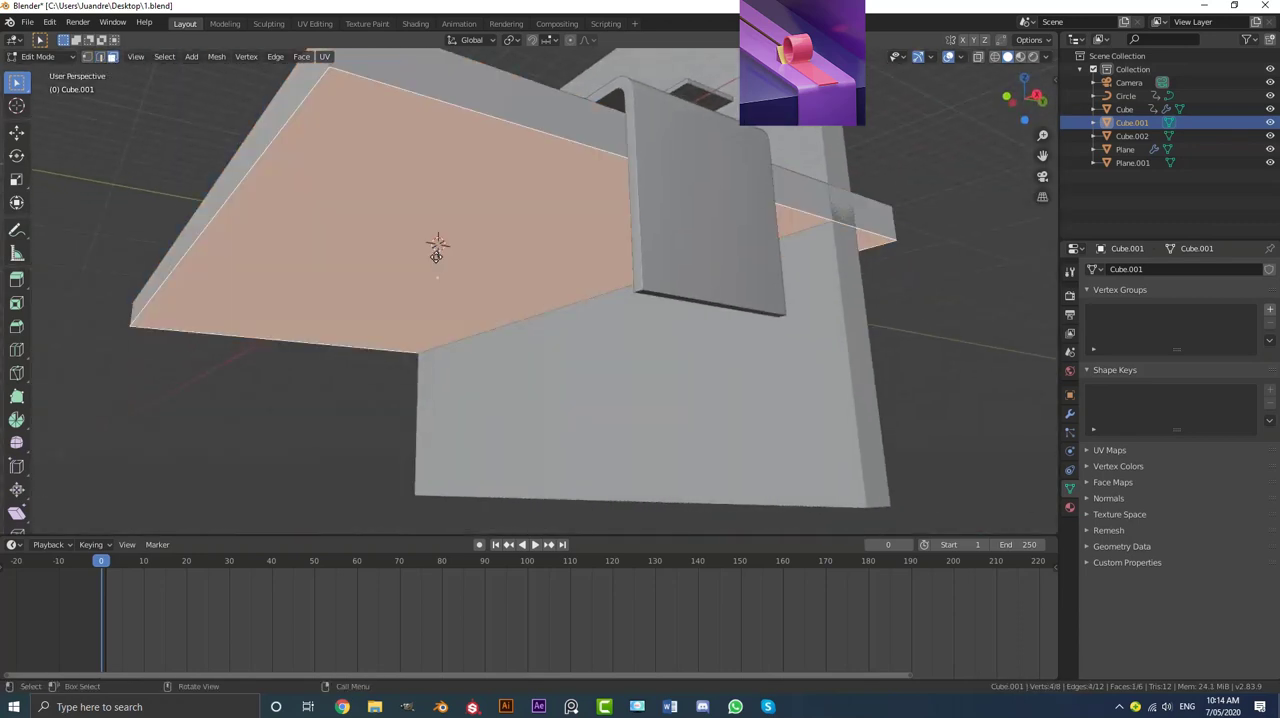
{"action": "key", "text": "e"}
{"action": "left_click", "coordinate": [455, 360]}
{"action": "key", "text": "Tab"}
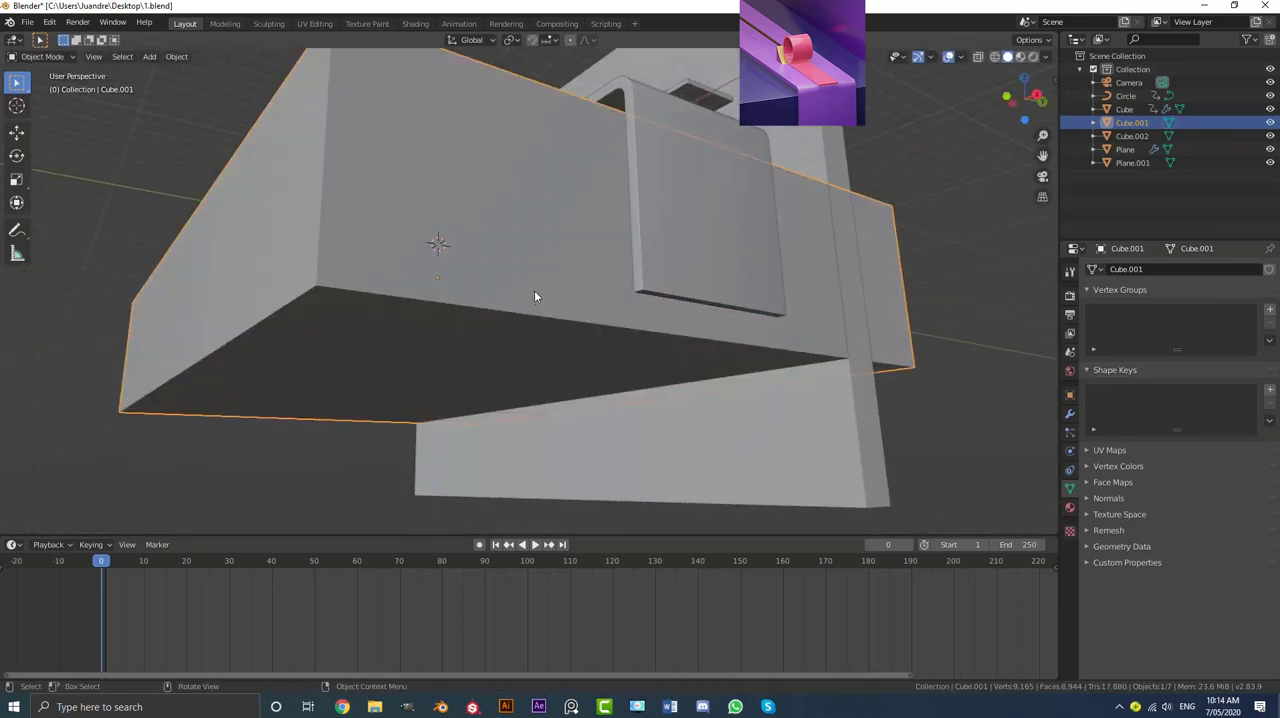
Step: Join the upright slab with the thick block into one object and apply its scale
{"action": "middle_click_drag", "start_coordinate": [534, 290], "coordinate": [534, 308]}
{"action": "scroll", "coordinate": [651, 262], "scroll_direction": "down", "scroll_amount": 3}
{"action": "middle_click_drag", "start_coordinate": [651, 262], "coordinate": [674, 249]}
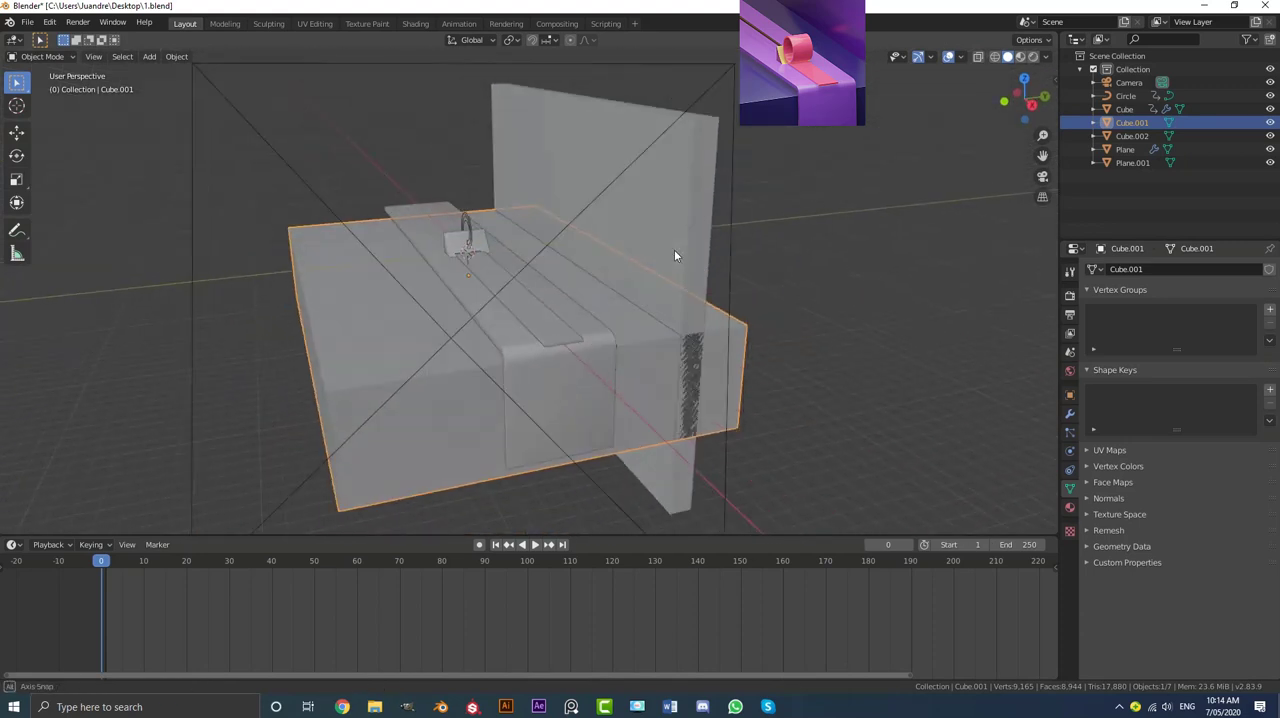
{"action": "left_click", "coordinate": [694, 178]}
{"action": "left_click", "coordinate": [337, 303], "text": "shift"}
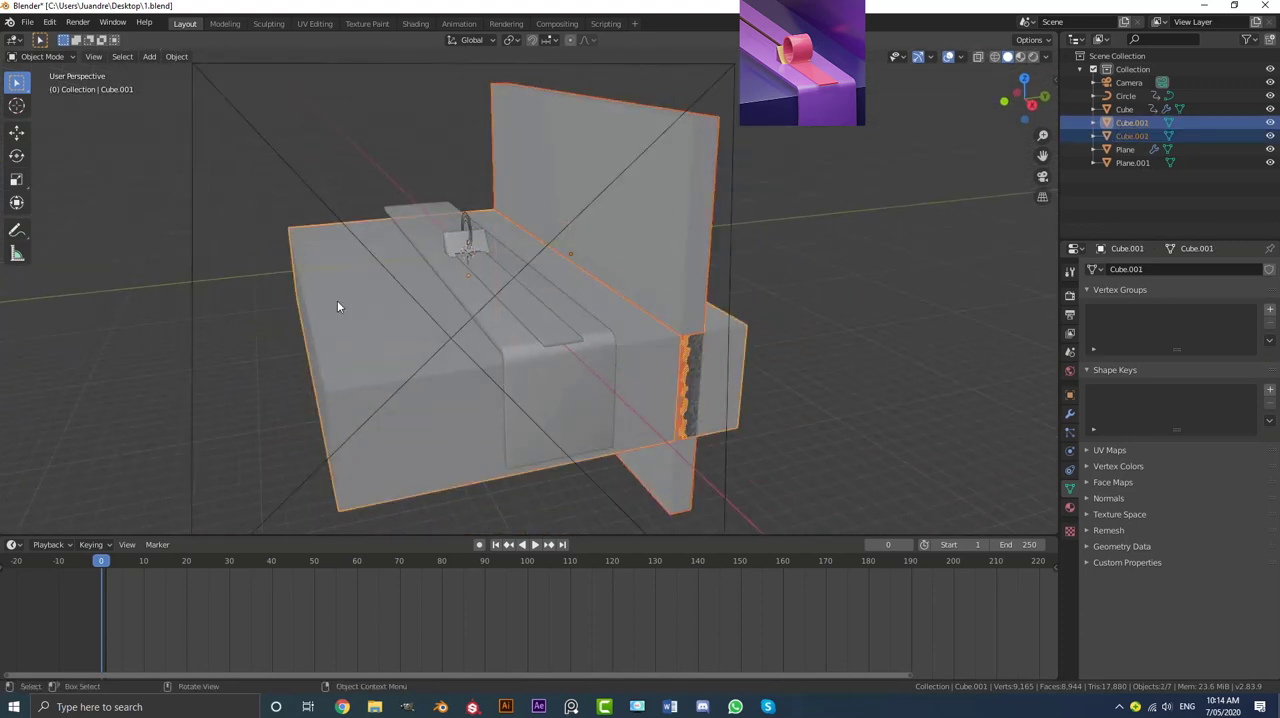
{"action": "key", "text": "ctrl+j"}
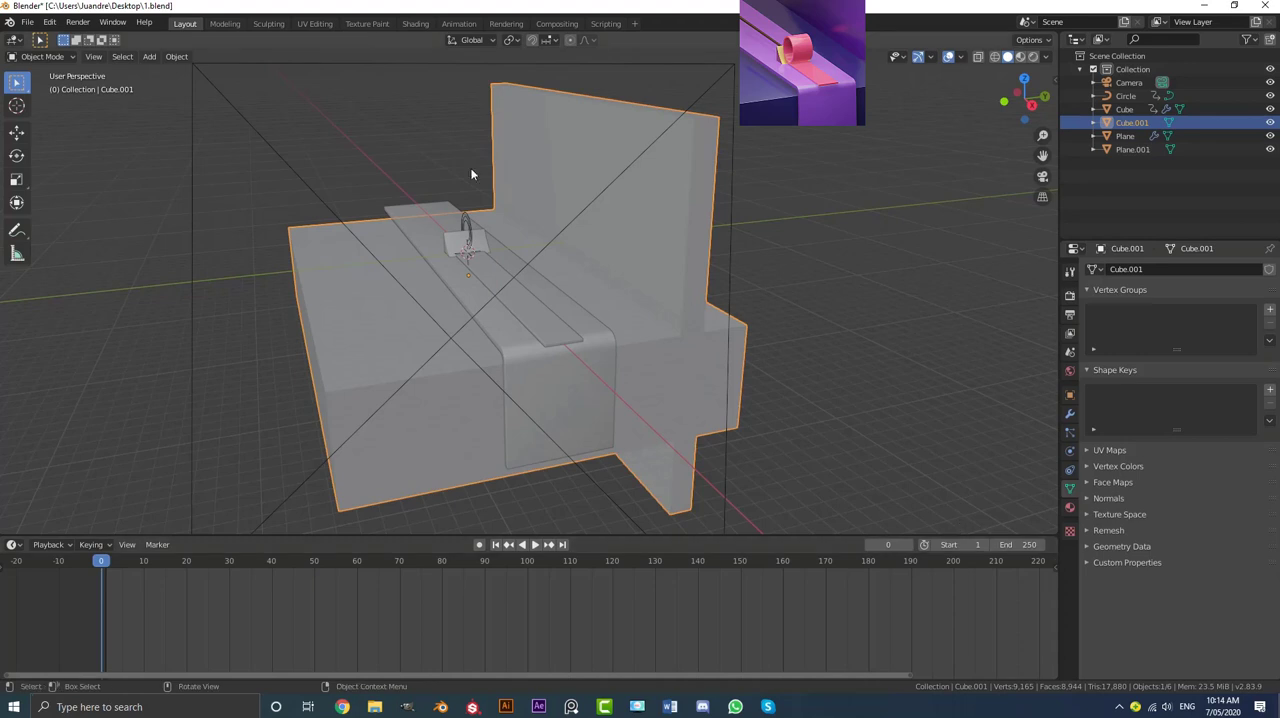
{"action": "middle_click_drag", "start_coordinate": [474, 172], "coordinate": [493, 232]}
{"action": "key", "text": "ctrl+a"}
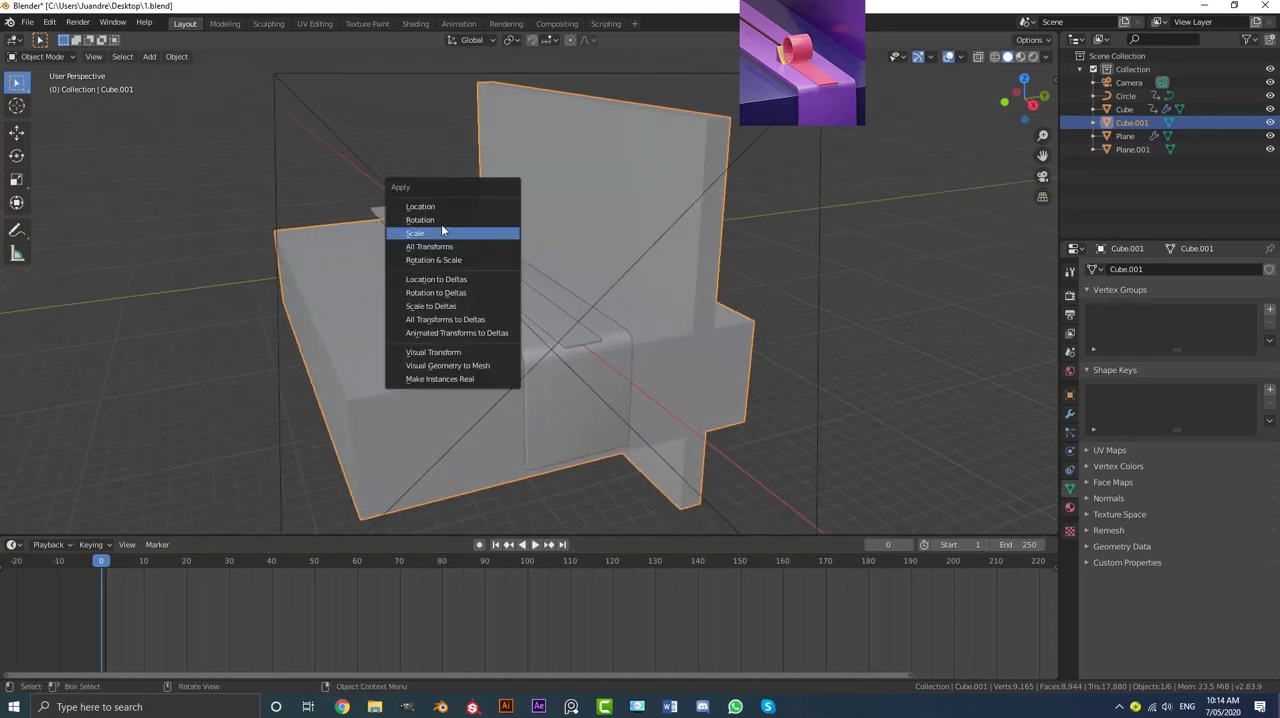
{"action": "left_click", "coordinate": [433, 234]}
{"action": "scroll", "coordinate": [433, 234], "scroll_direction": "up", "scroll_amount": 2}
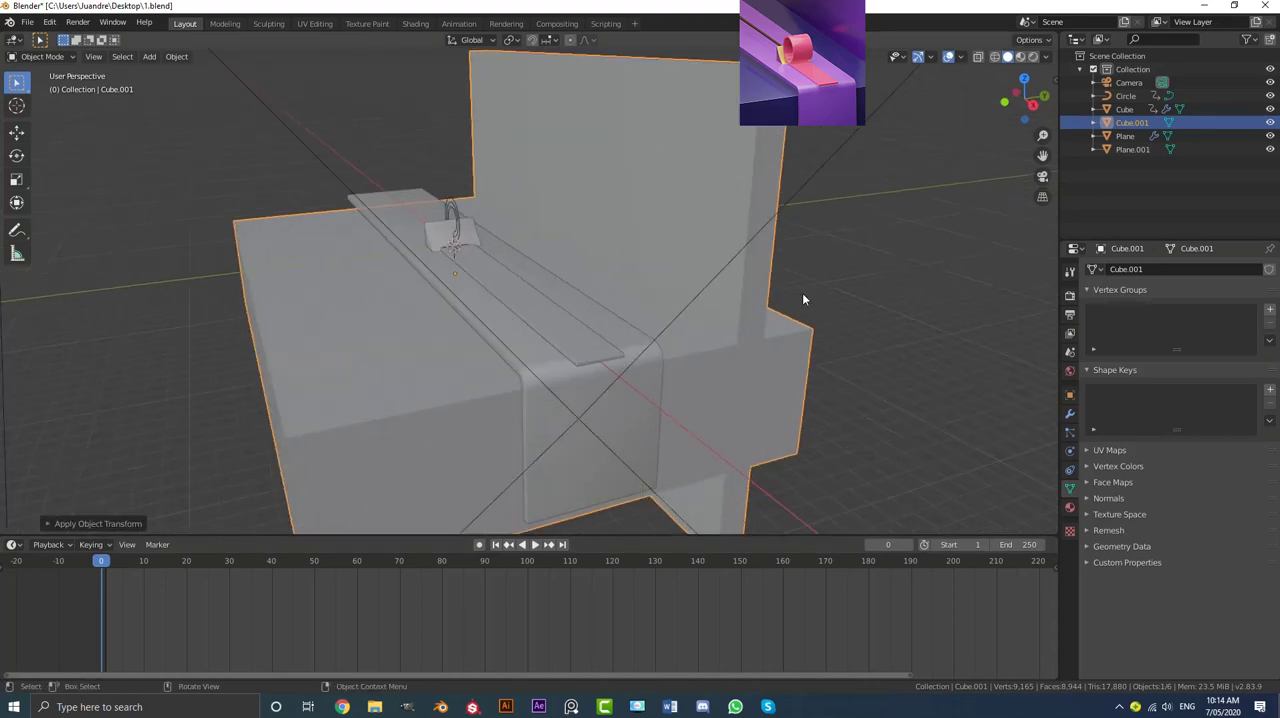
Step: Add a Bevel modifier to the joined block with Angle limit method, 0.054 m offset and 5 segments
{"action": "left_click", "coordinate": [1070, 413]}
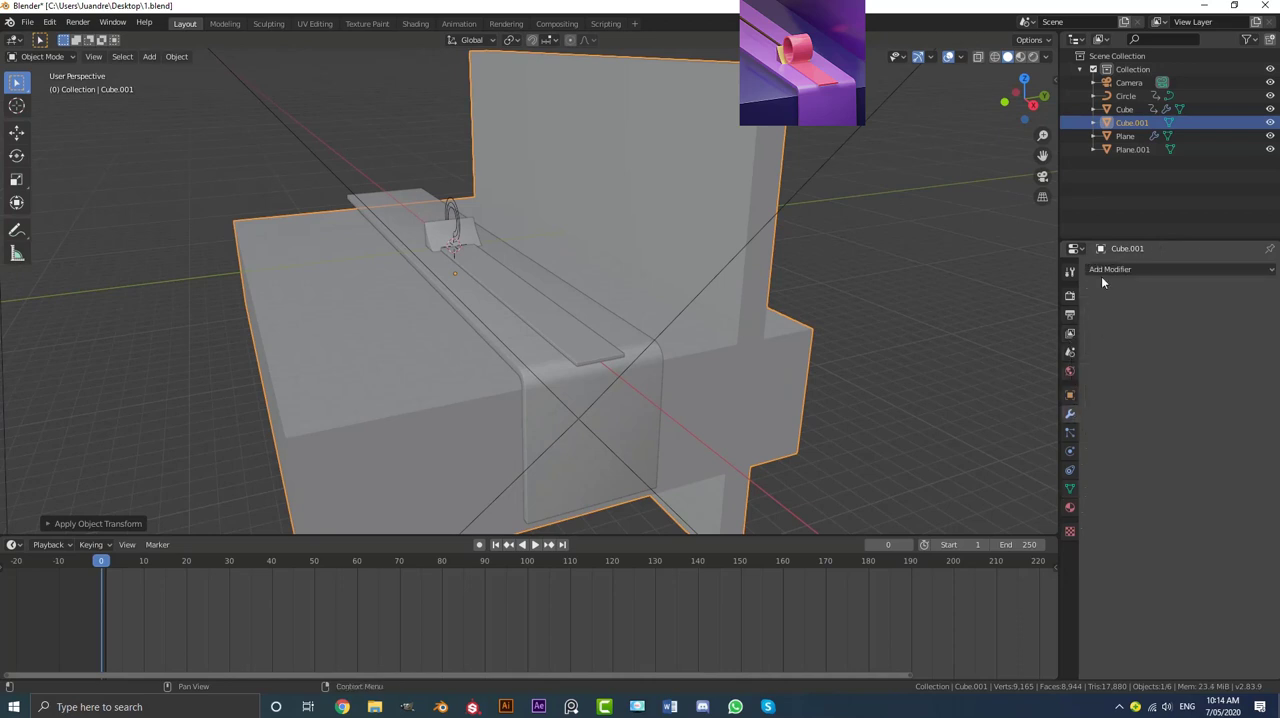
{"action": "left_click", "coordinate": [1101, 270]}
{"action": "left_click", "coordinate": [1003, 314]}
{"action": "scroll", "coordinate": [543, 291], "scroll_direction": "up", "scroll_amount": 4}
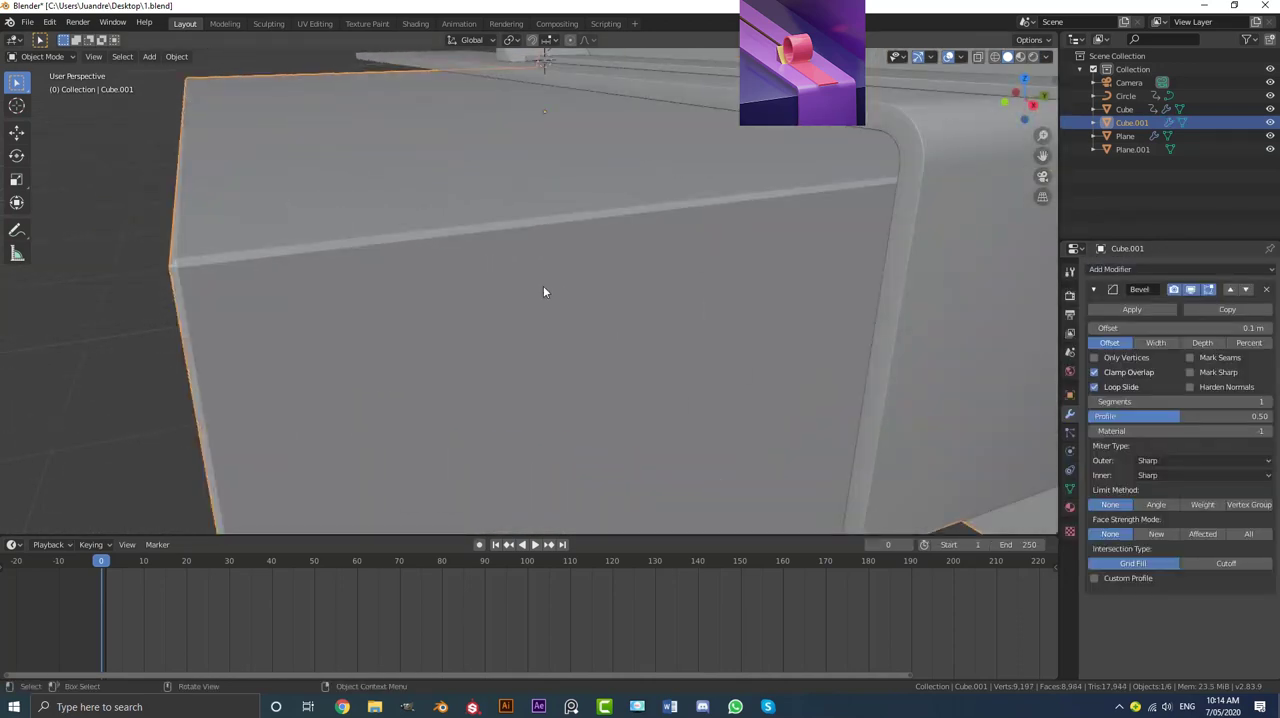
{"action": "left_click", "coordinate": [1157, 505]}
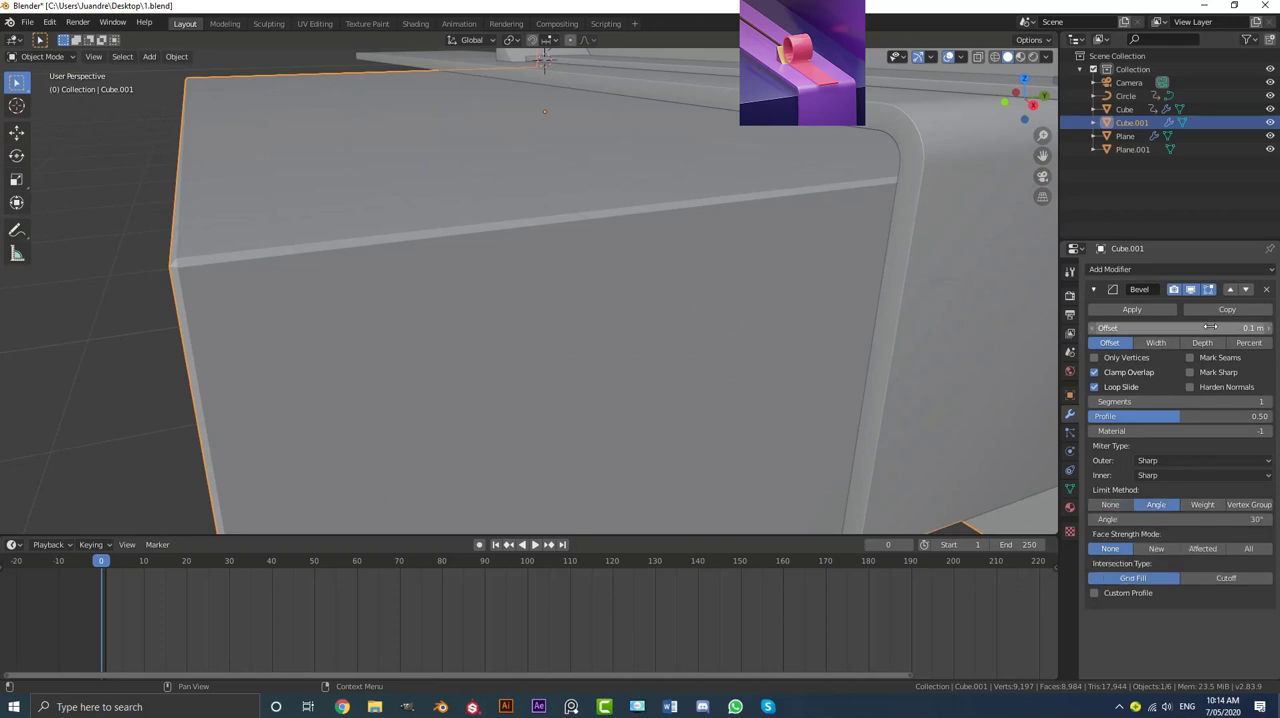
{"action": "left_click_drag", "start_coordinate": [1210, 327], "coordinate": [1172, 327]}
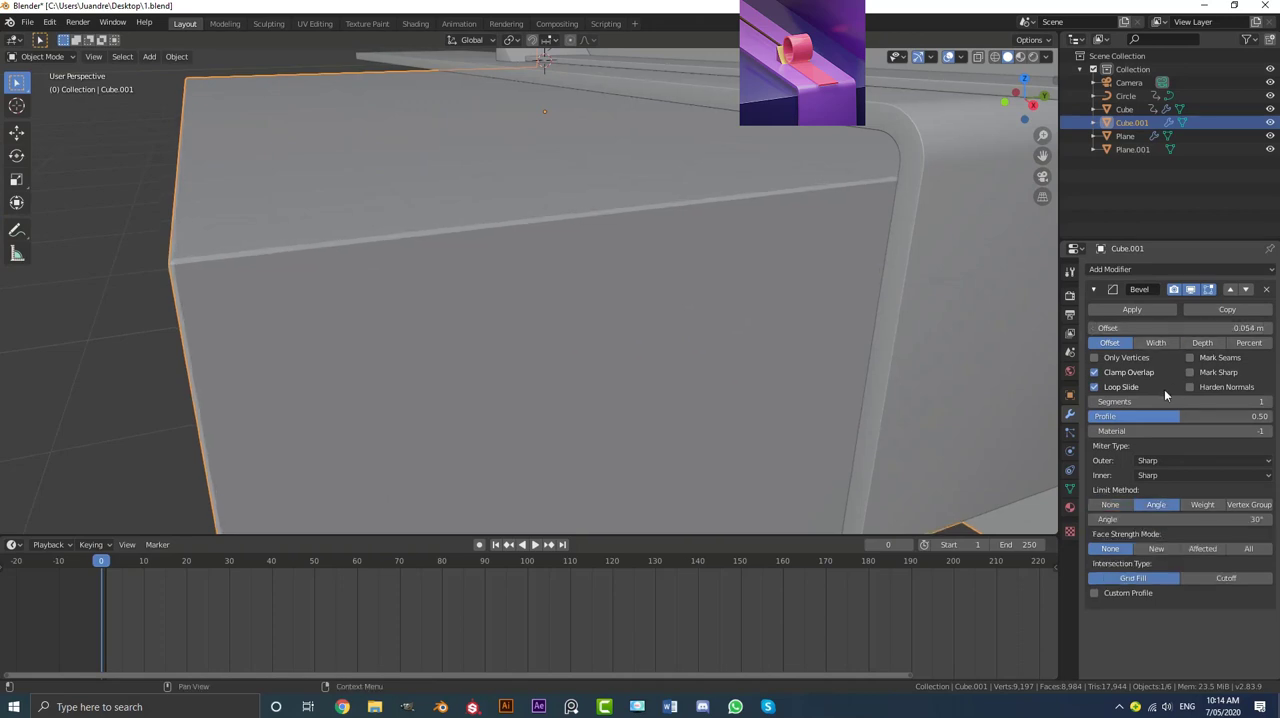
{"action": "left_click", "coordinate": [1268, 402]}
{"action": "left_click", "coordinate": [1268, 402]}
{"action": "left_click", "coordinate": [1268, 402]}
{"action": "left_click", "coordinate": [1268, 402]}
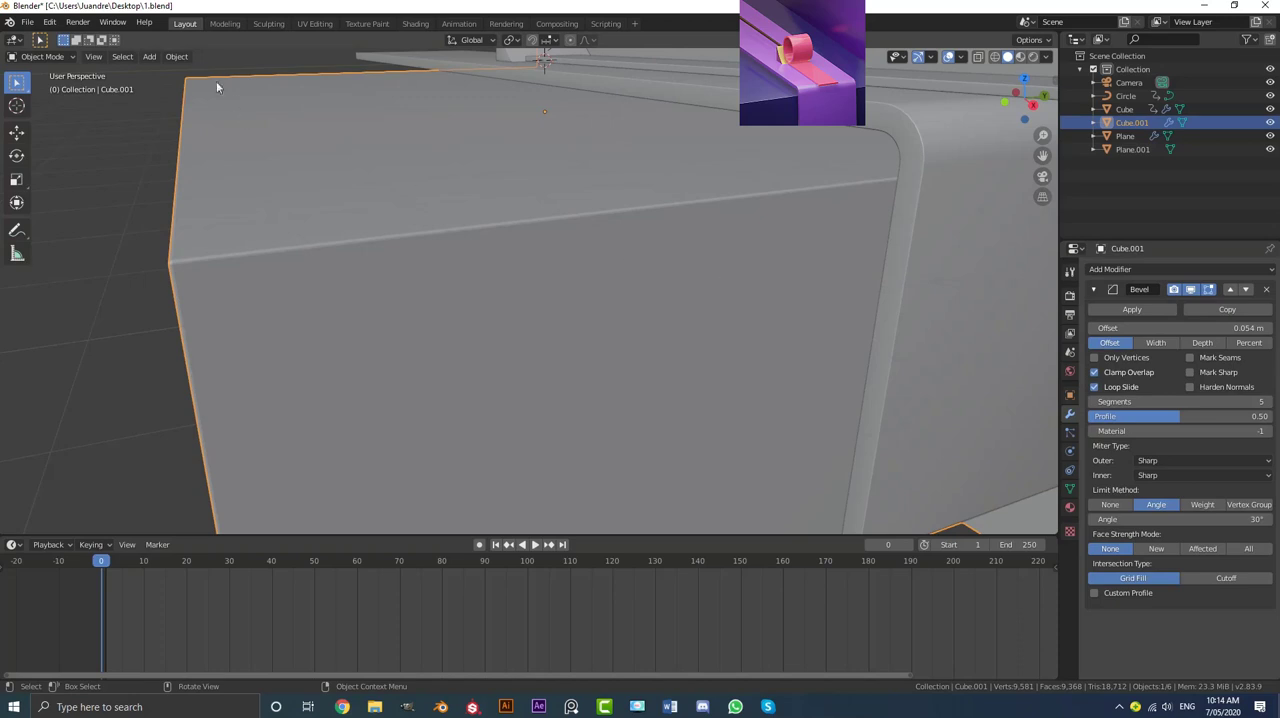
Step: Shade the bevelled block smooth and return to the camera view
{"action": "left_click", "coordinate": [180, 58]}
{"action": "left_click", "coordinate": [213, 325]}
{"action": "scroll", "coordinate": [582, 289], "scroll_direction": "down", "scroll_amount": 4}
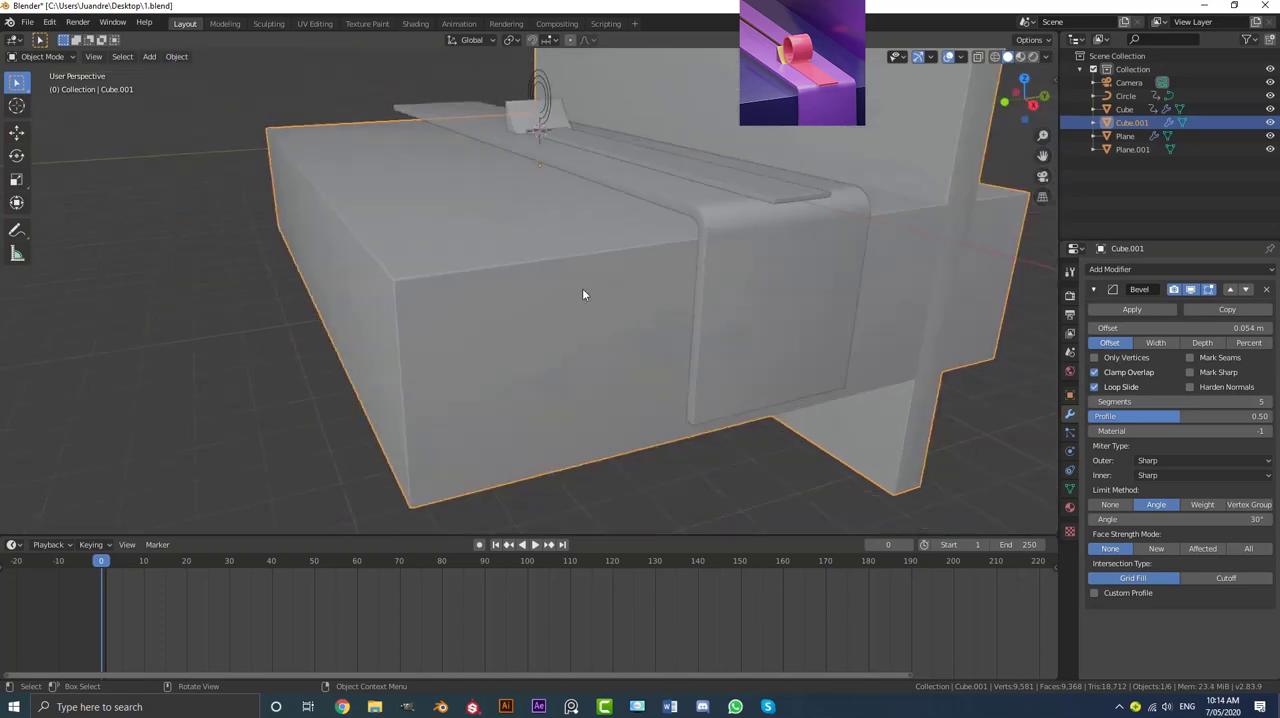
{"action": "scroll", "coordinate": [583, 295], "scroll_direction": "down", "scroll_amount": 3}
{"action": "key", "text": "KP_0"}
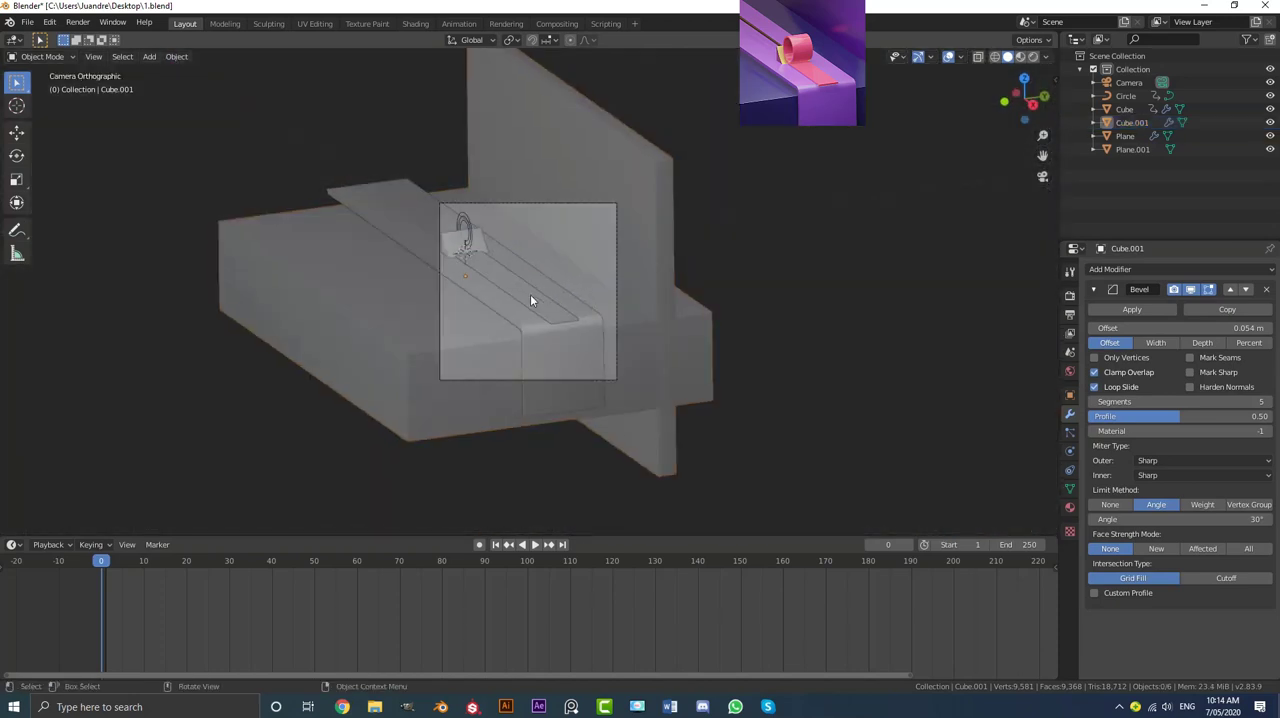
{"action": "scroll", "coordinate": [531, 300], "scroll_direction": "up", "scroll_amount": 3}
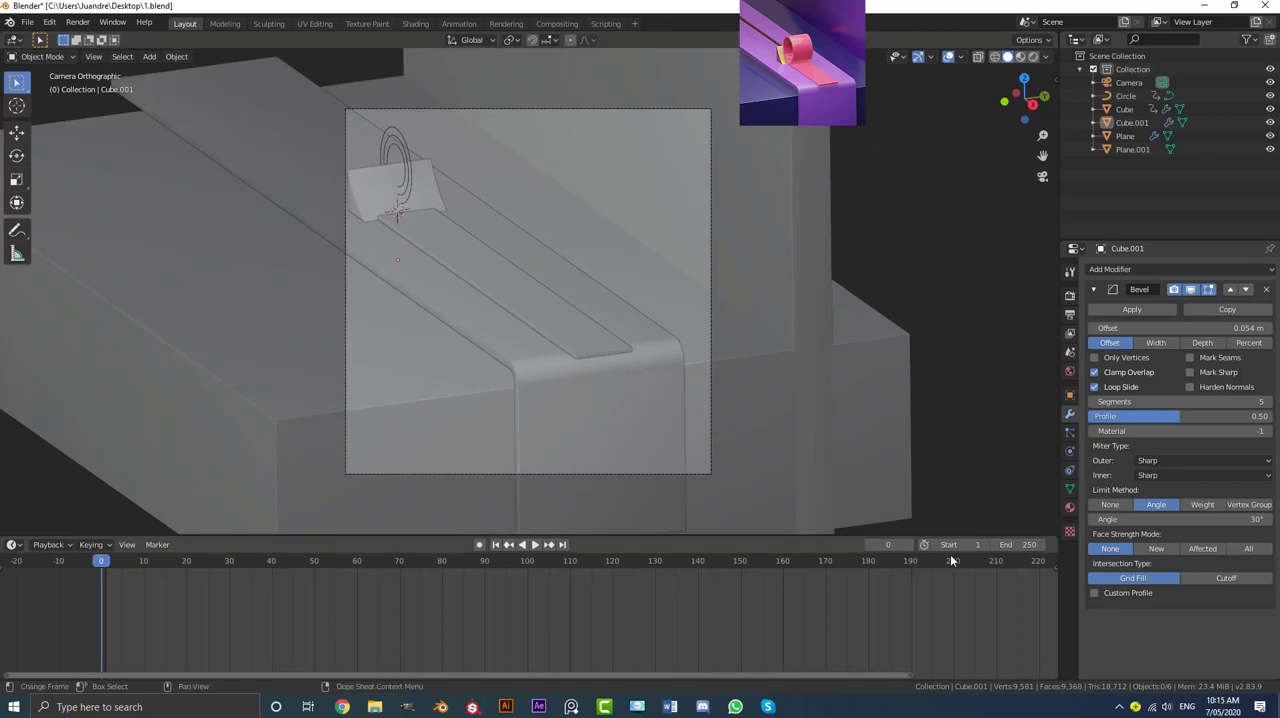
Step: Set the animation's end frame to 150
{"action": "left_click", "coordinate": [1018, 545]}
{"action": "type", "text": "1"}
{"action": "key", "text": "Return"}
{"action": "scroll", "coordinate": [683, 596], "scroll_direction": "down", "scroll_amount": 1}
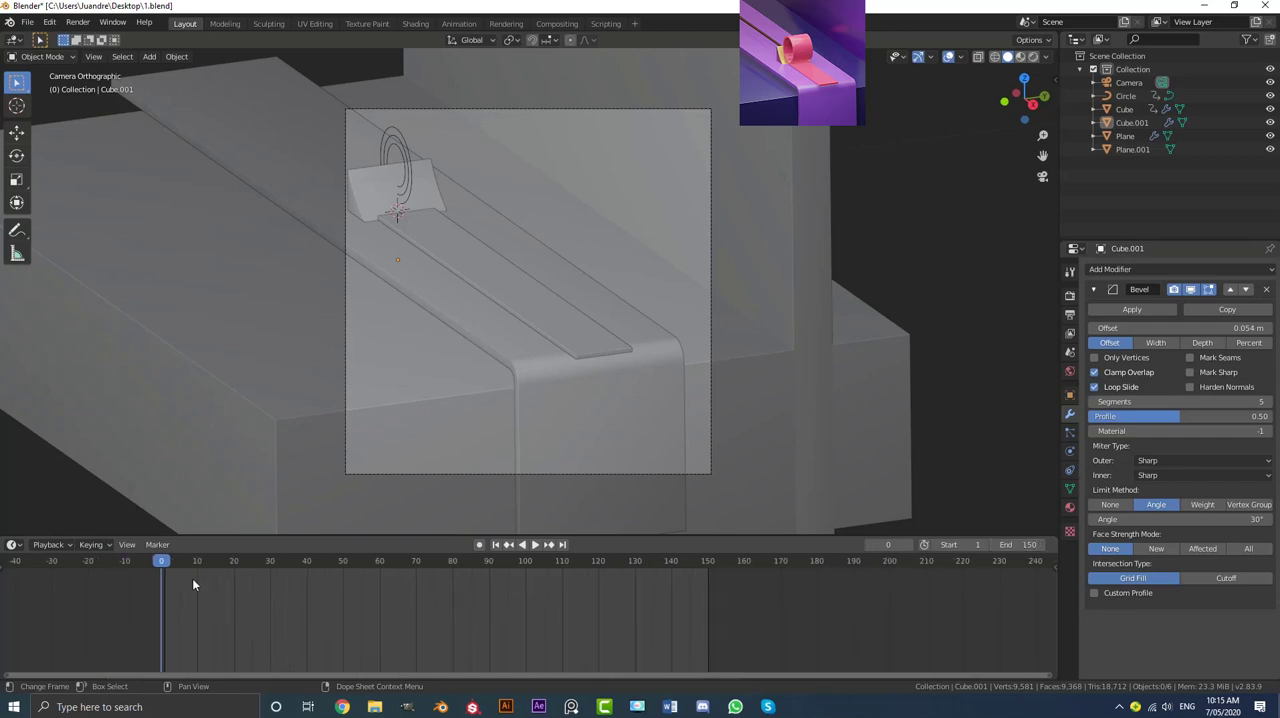
{"action": "scroll", "coordinate": [672, 606], "scroll_direction": "up", "scroll_amount": 1}
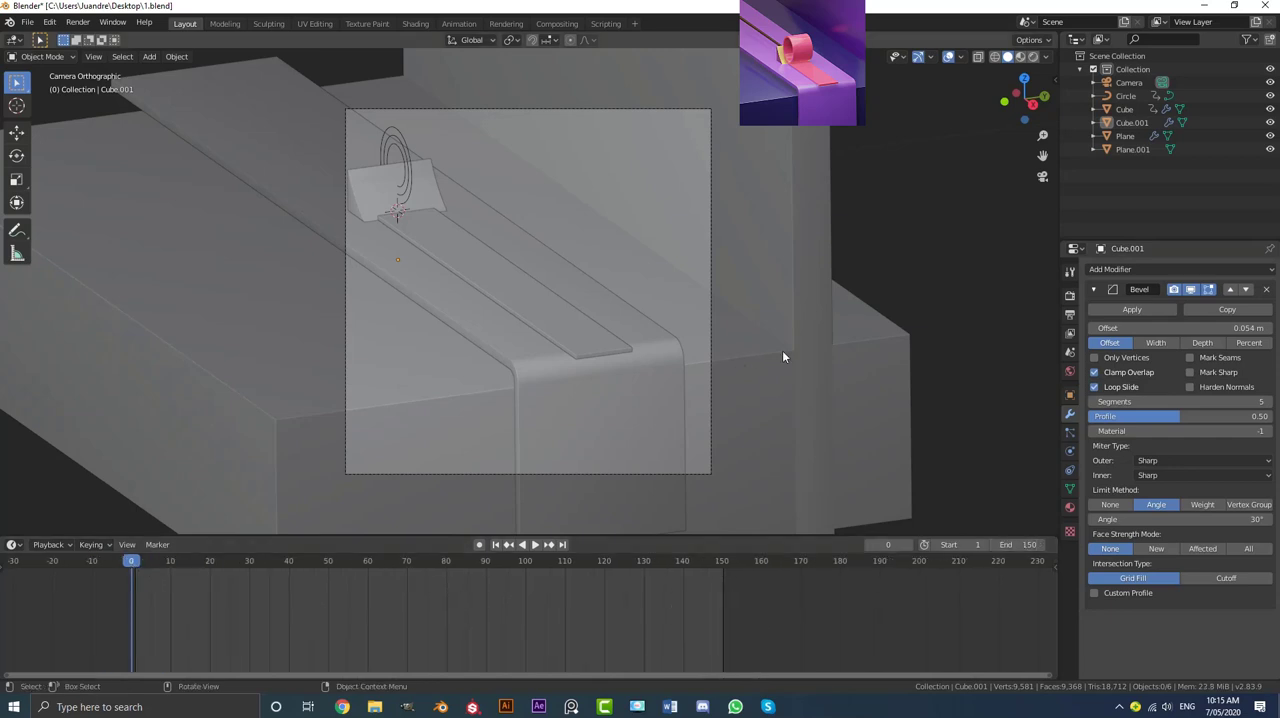
Step: Play back the ribbon-rolling animation in the camera view and stop it at frame 119
{"action": "key", "text": "space"}
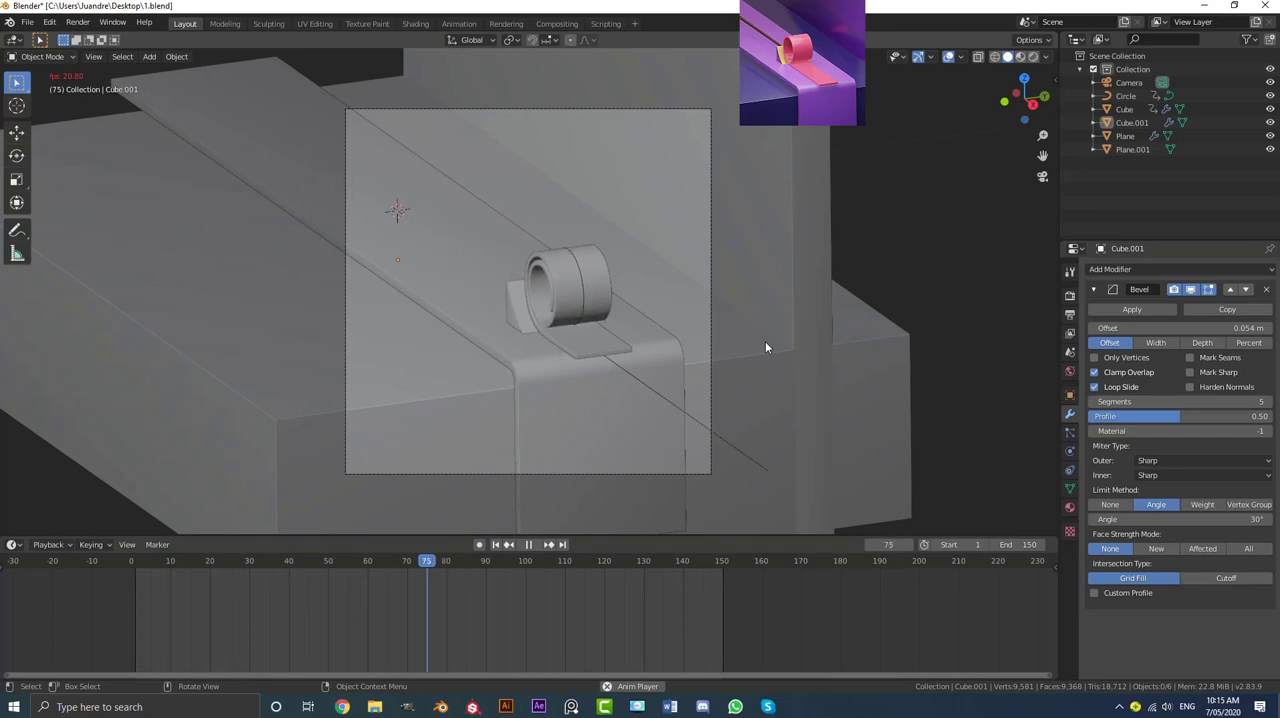
{"action": "scroll", "coordinate": [764, 341], "scroll_direction": "up", "scroll_amount": 1}
{"action": "key", "text": "space"}
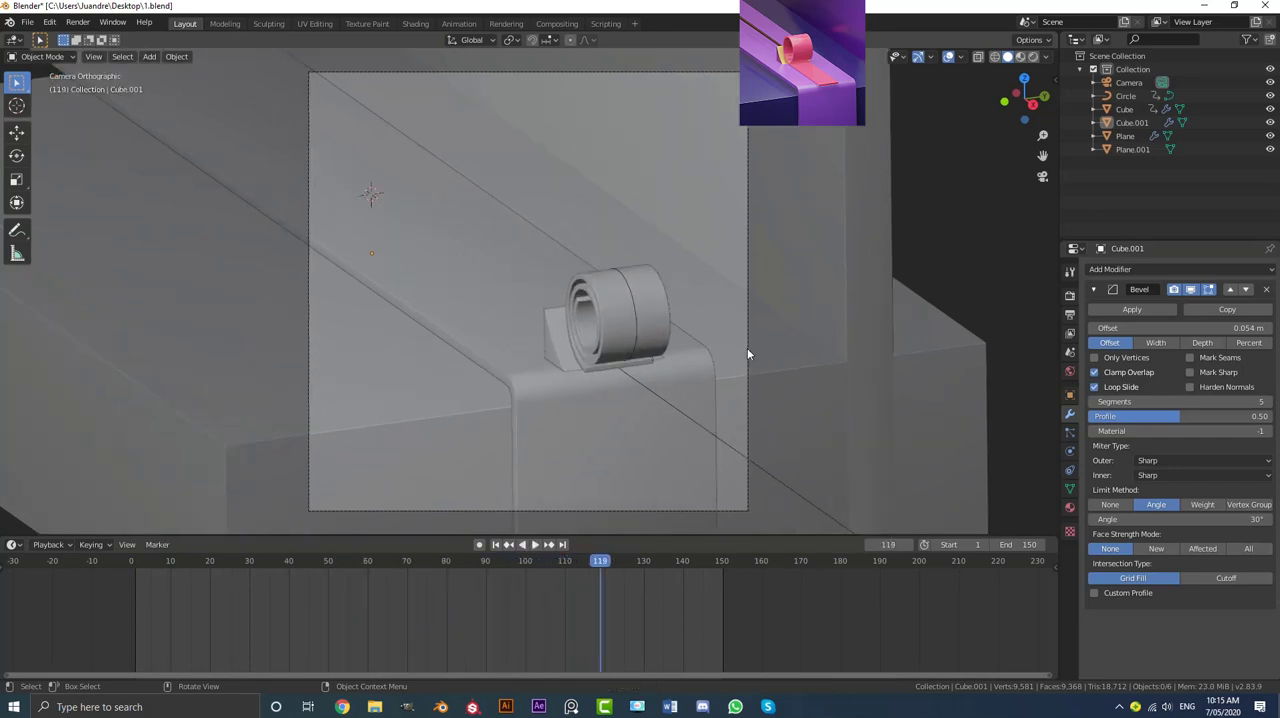
Step: Make the long base strip under the ribbon a passive rigid body with a Mesh collision shape
{"action": "left_click", "coordinate": [606, 298]}
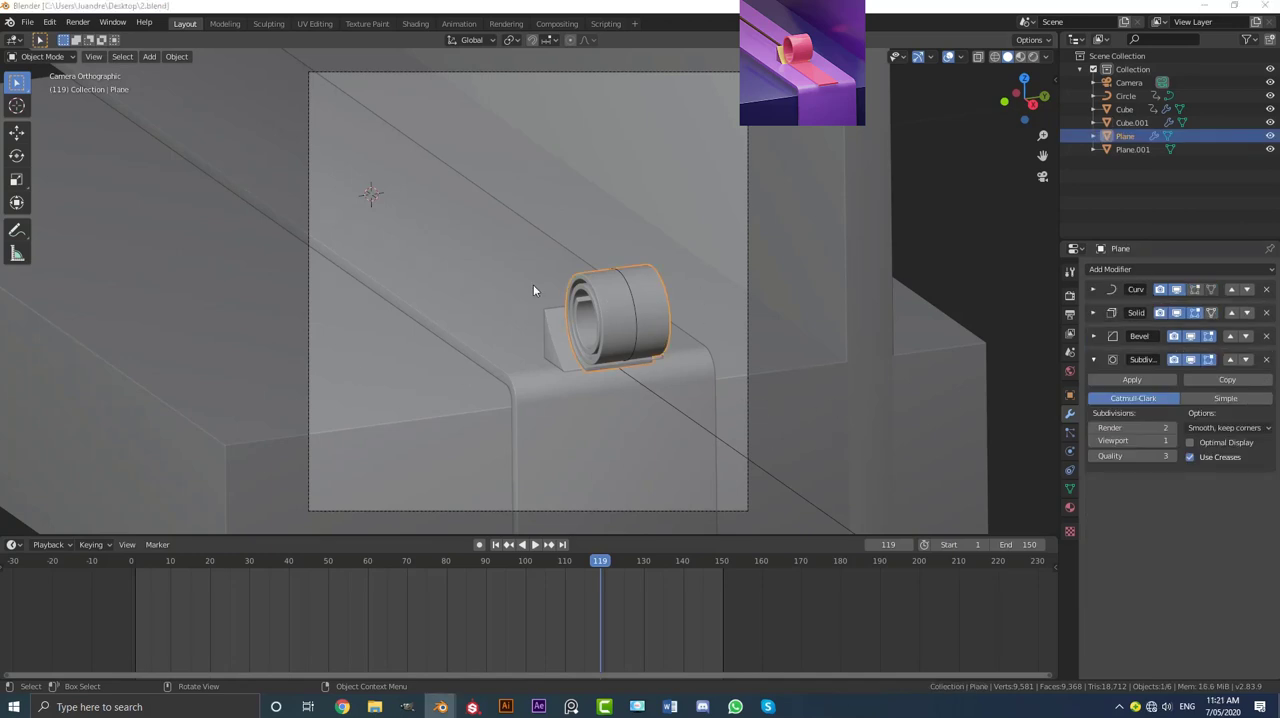
{"action": "left_click", "coordinate": [473, 248]}
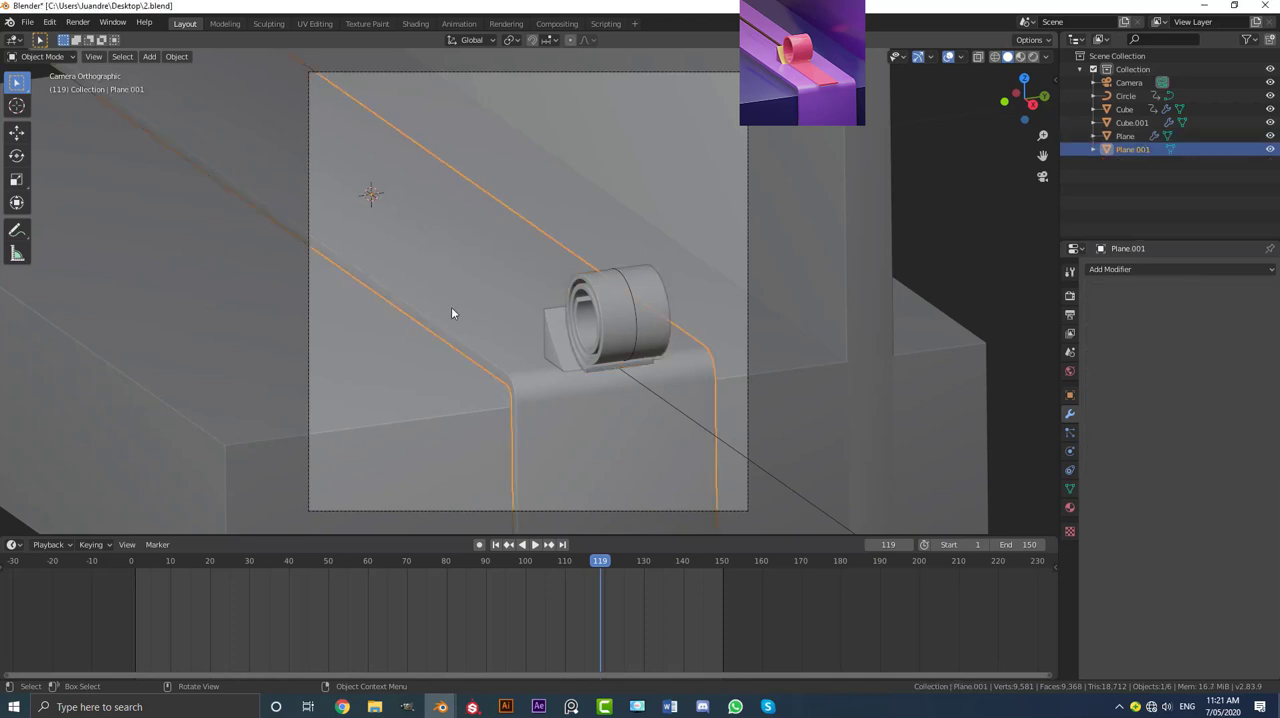
{"action": "key", "text": "g"}
{"action": "right_click", "coordinate": [469, 284]}
{"action": "left_click", "coordinate": [1071, 453]}
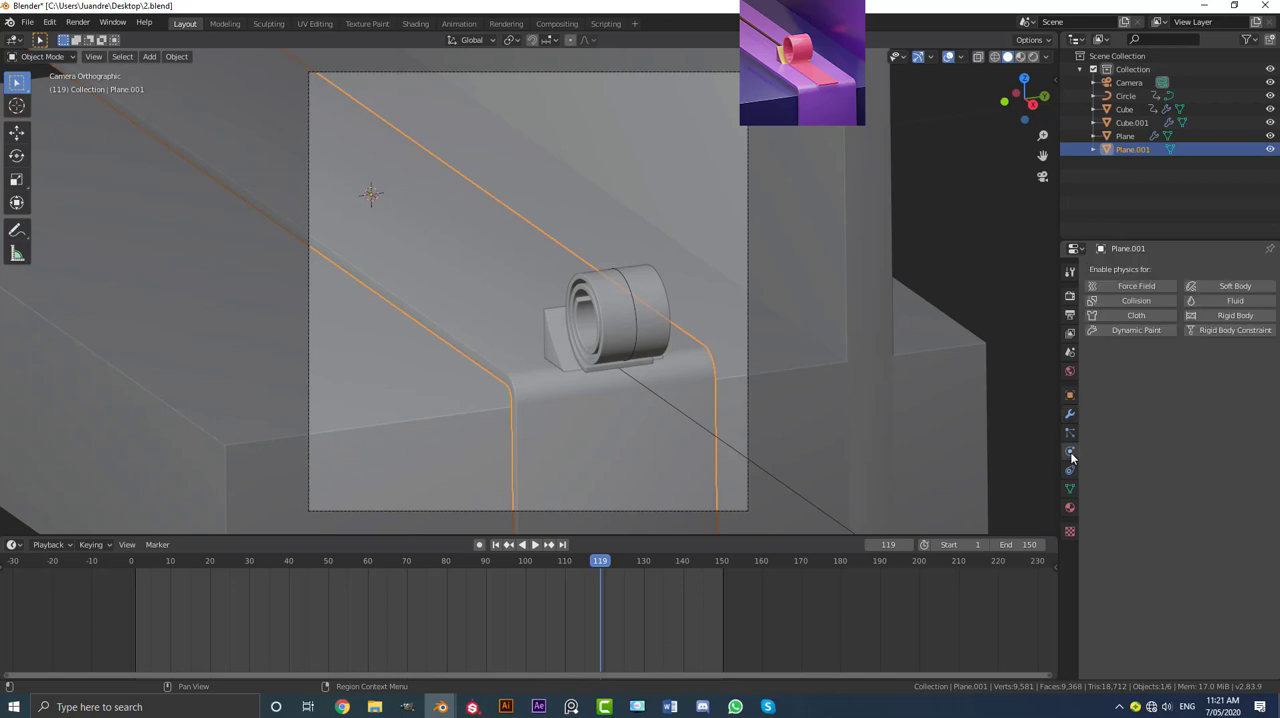
{"action": "left_click", "coordinate": [1210, 317]}
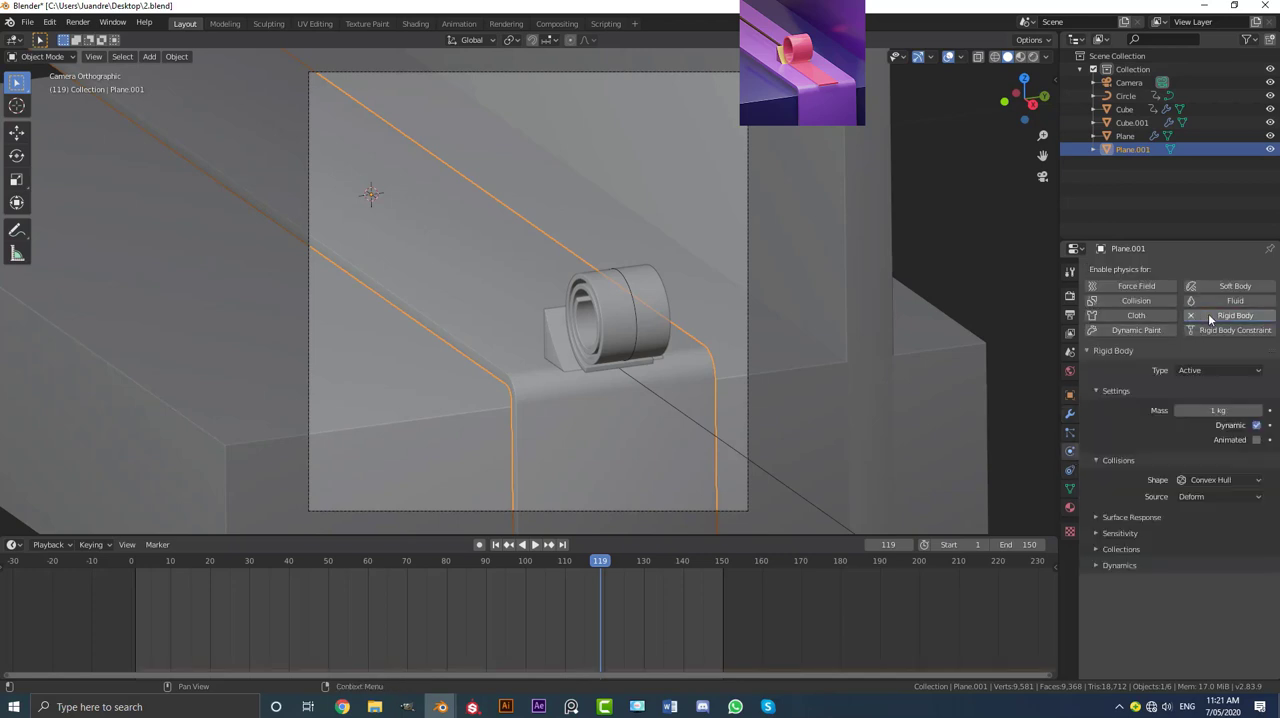
{"action": "left_click", "coordinate": [1220, 370]}
{"action": "left_click", "coordinate": [1196, 400]}
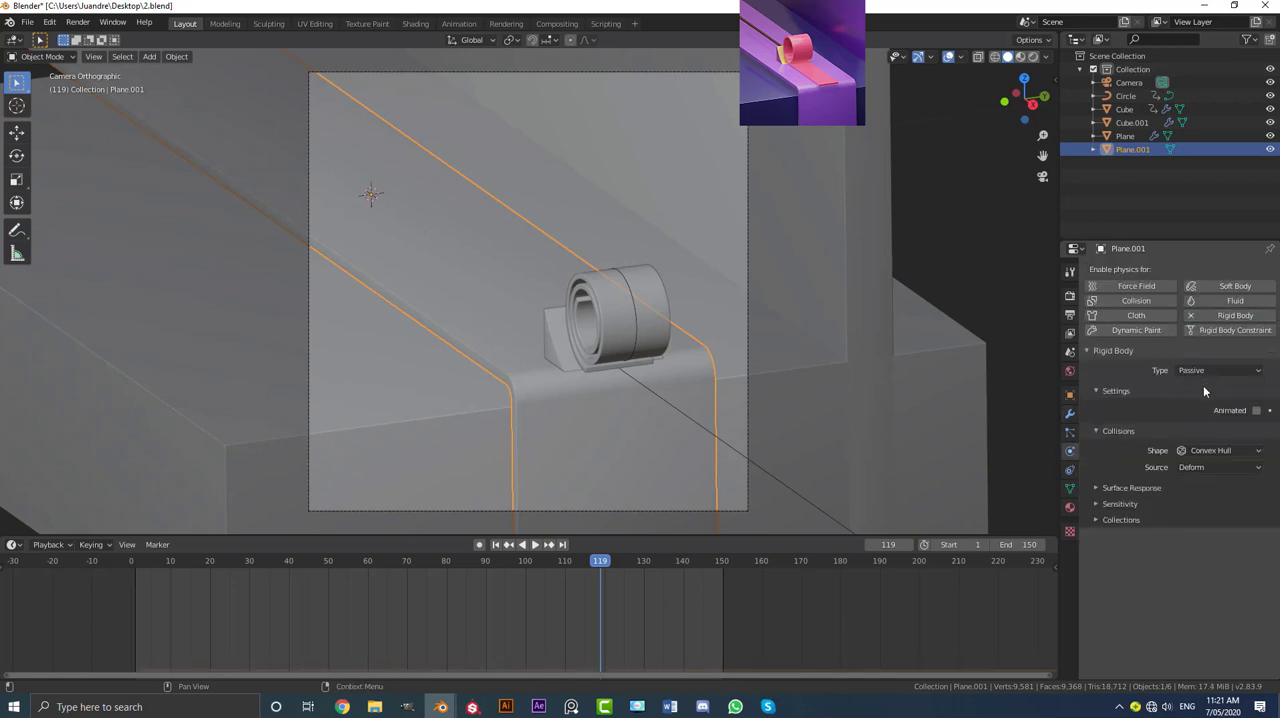
{"action": "left_click", "coordinate": [1200, 452]}
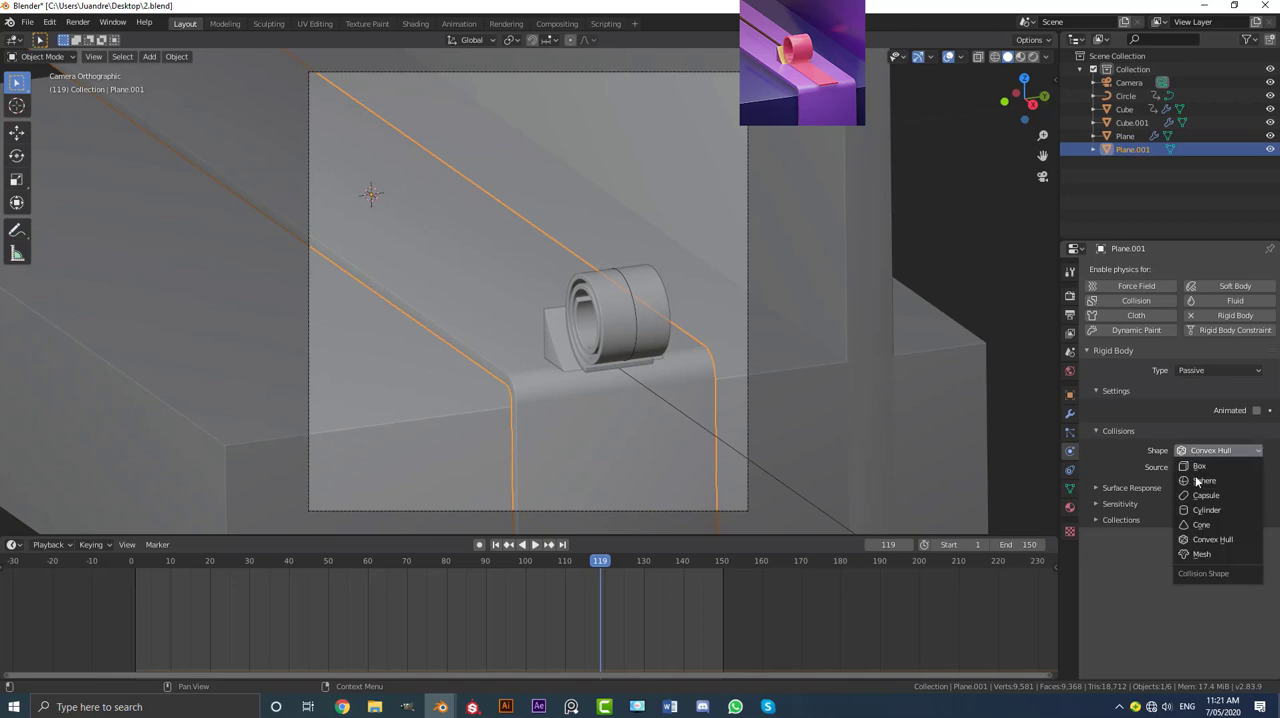
{"action": "left_click", "coordinate": [1206, 555]}
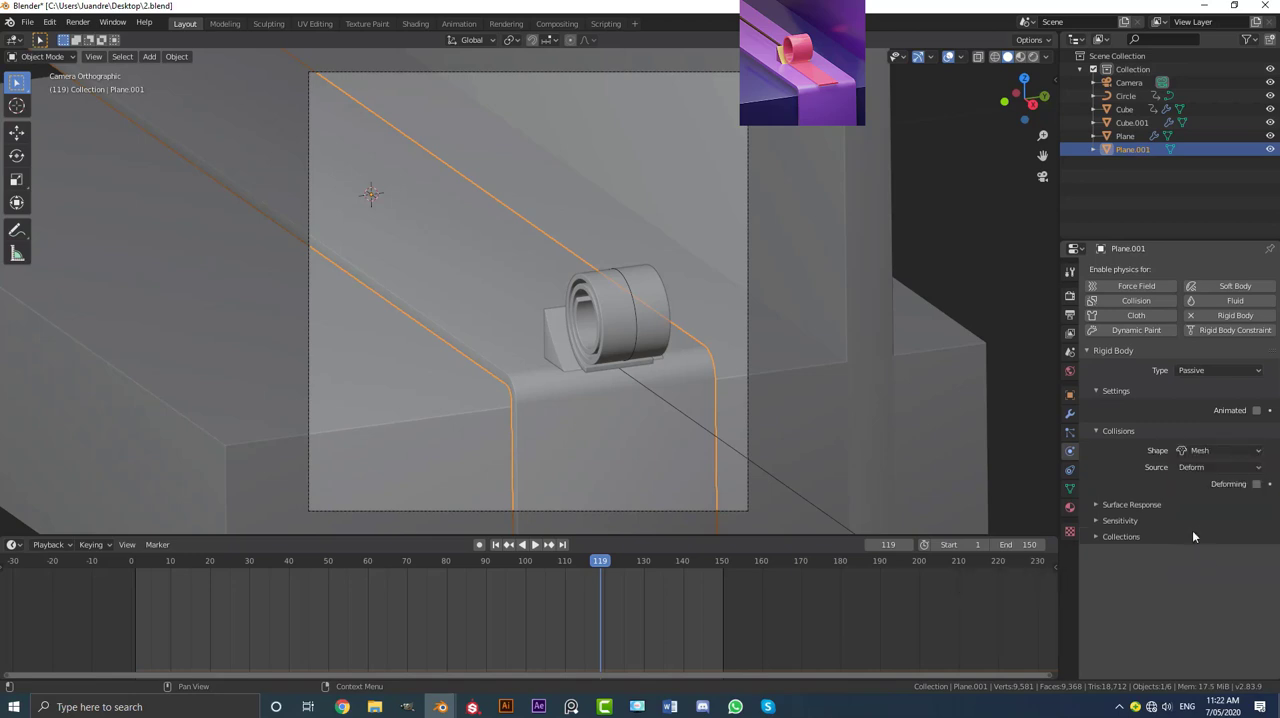
Step: Change the collision margin in the base strip's rigid body sensitivity settings
{"action": "left_click", "coordinate": [1104, 522]}
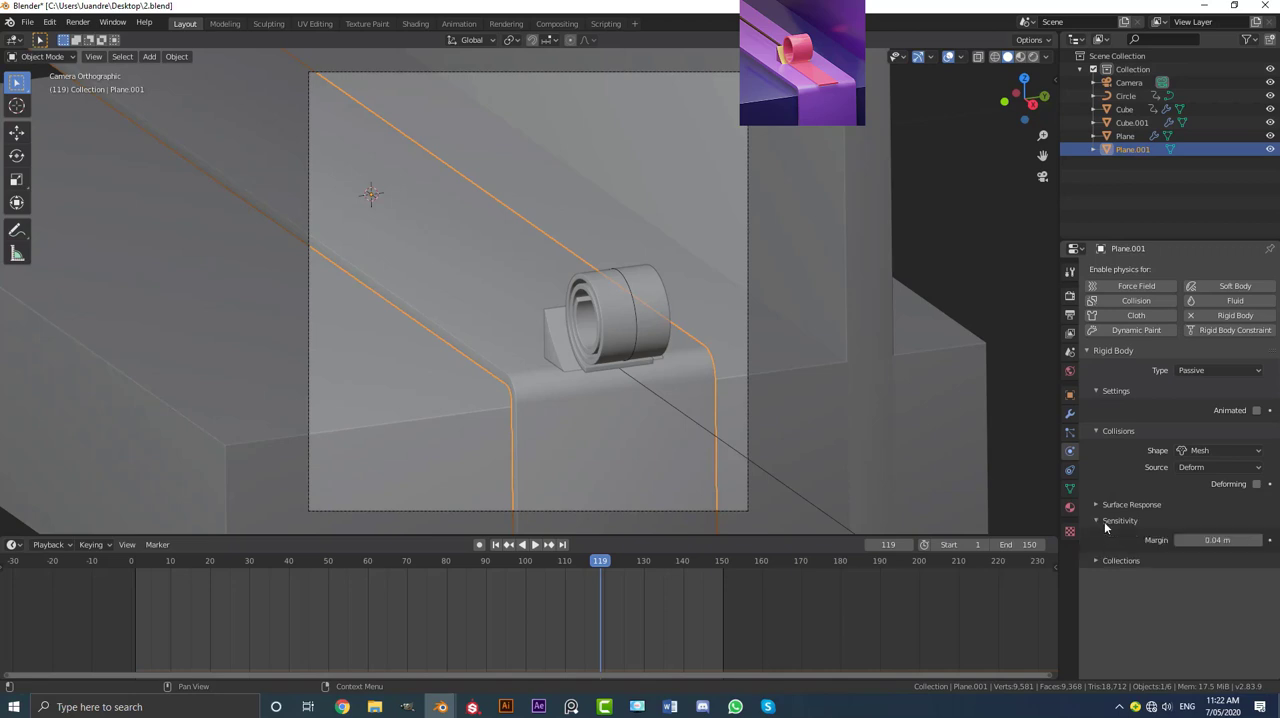
{"action": "left_click", "coordinate": [1210, 540]}
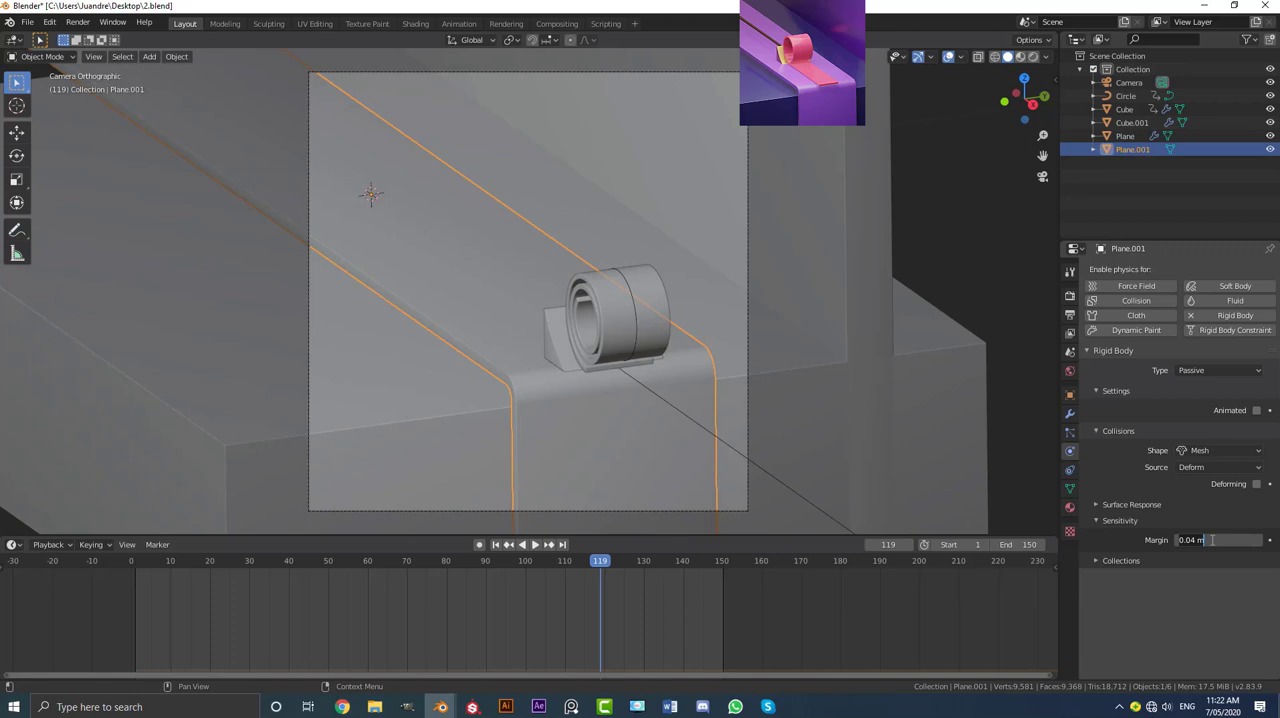
{"action": "key", "text": "BackSpace"}
{"action": "type", "text": "1"}
{"action": "key", "text": "Return"}
Step: Make the scraper wedge a passive rigid body with a Mesh collision shape and a collision margin of 0.1 m
{"action": "left_click", "coordinate": [557, 328]}
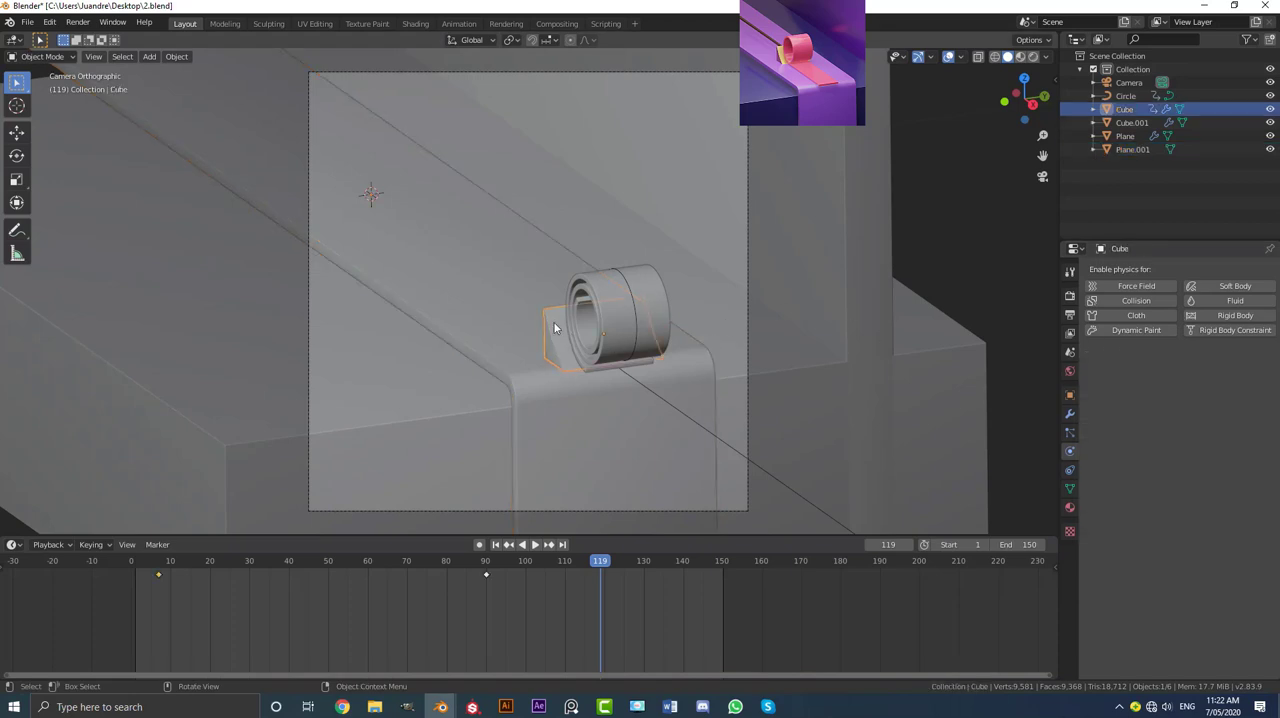
{"action": "left_click", "coordinate": [1229, 315]}
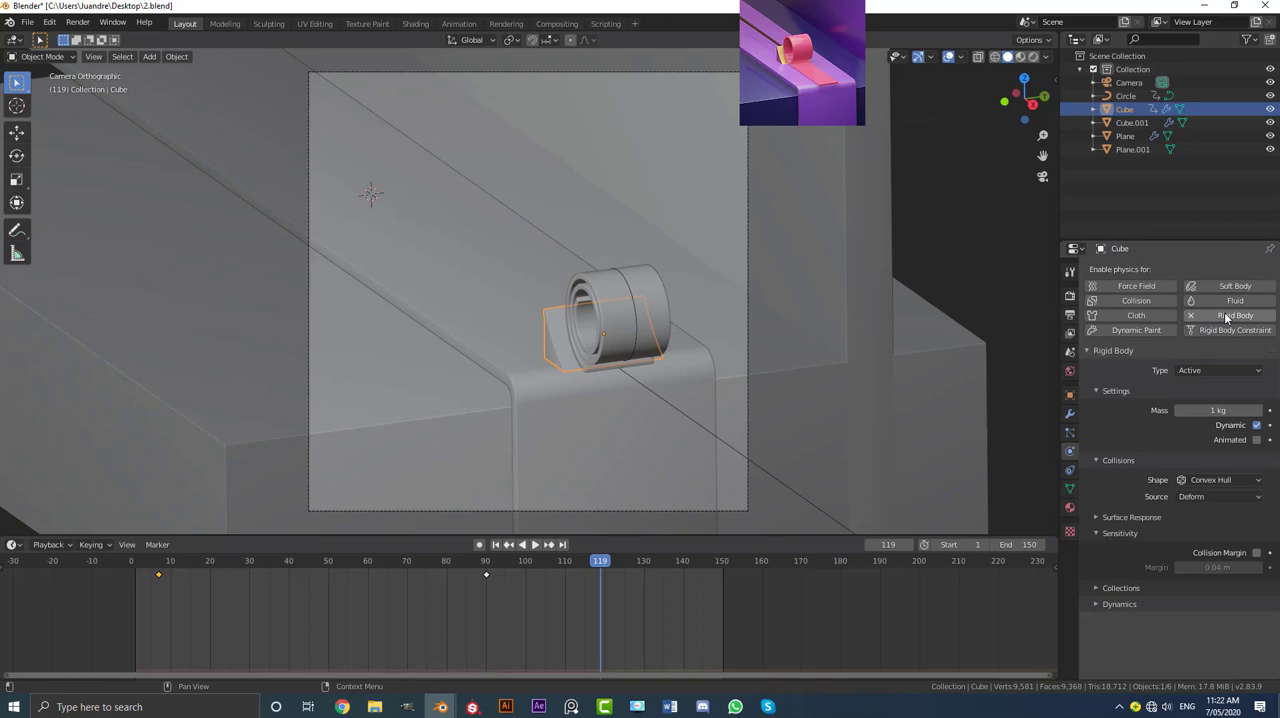
{"action": "left_click", "coordinate": [1200, 370]}
{"action": "left_click", "coordinate": [1194, 399]}
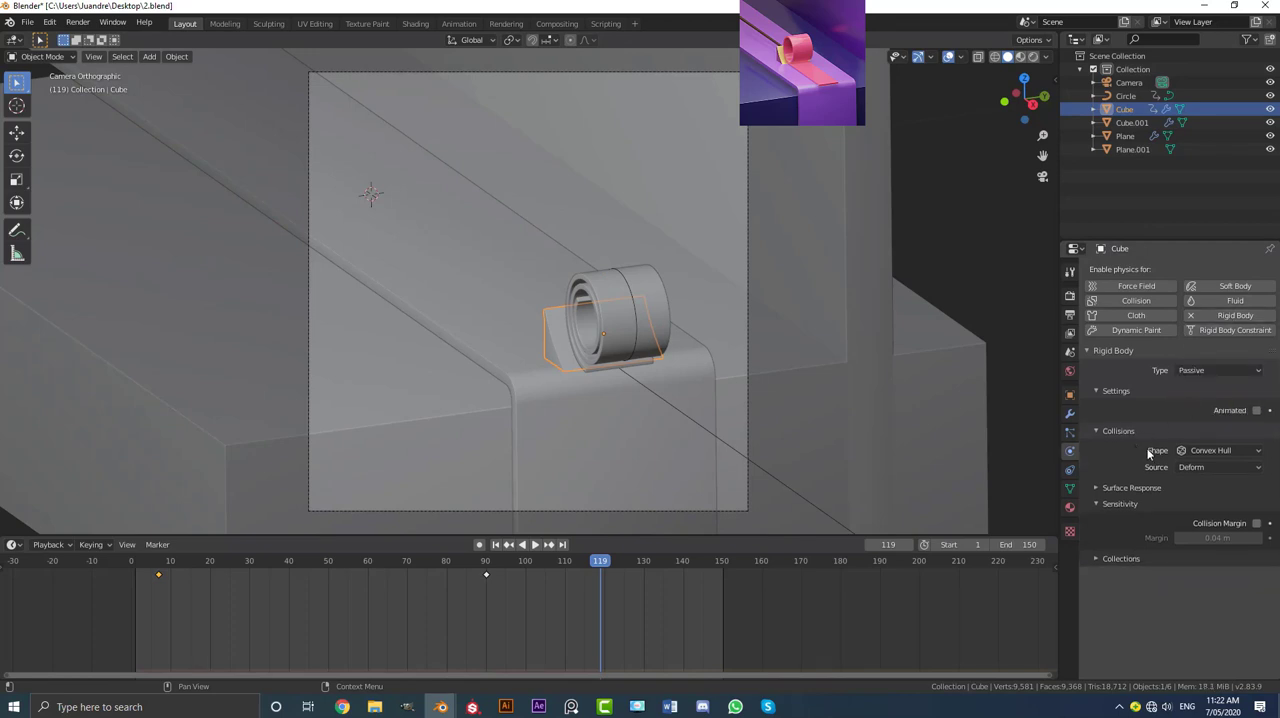
{"action": "left_click", "coordinate": [1193, 452]}
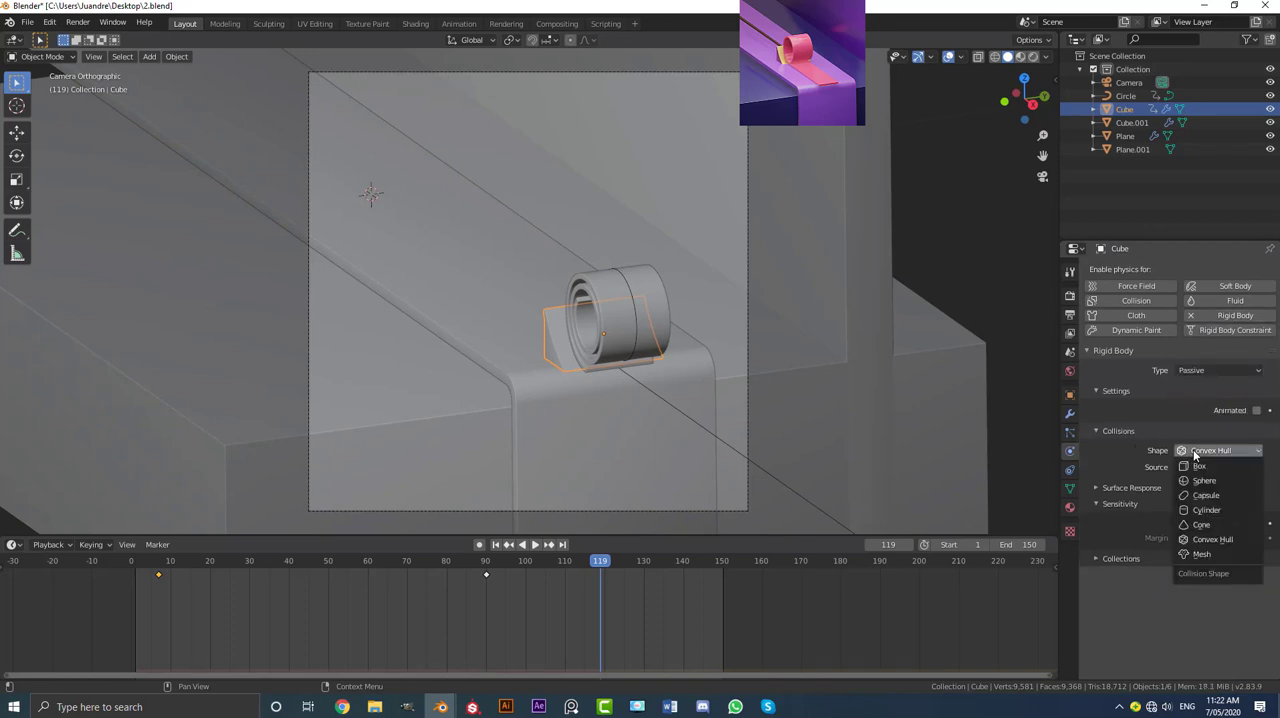
{"action": "left_click", "coordinate": [1200, 554]}
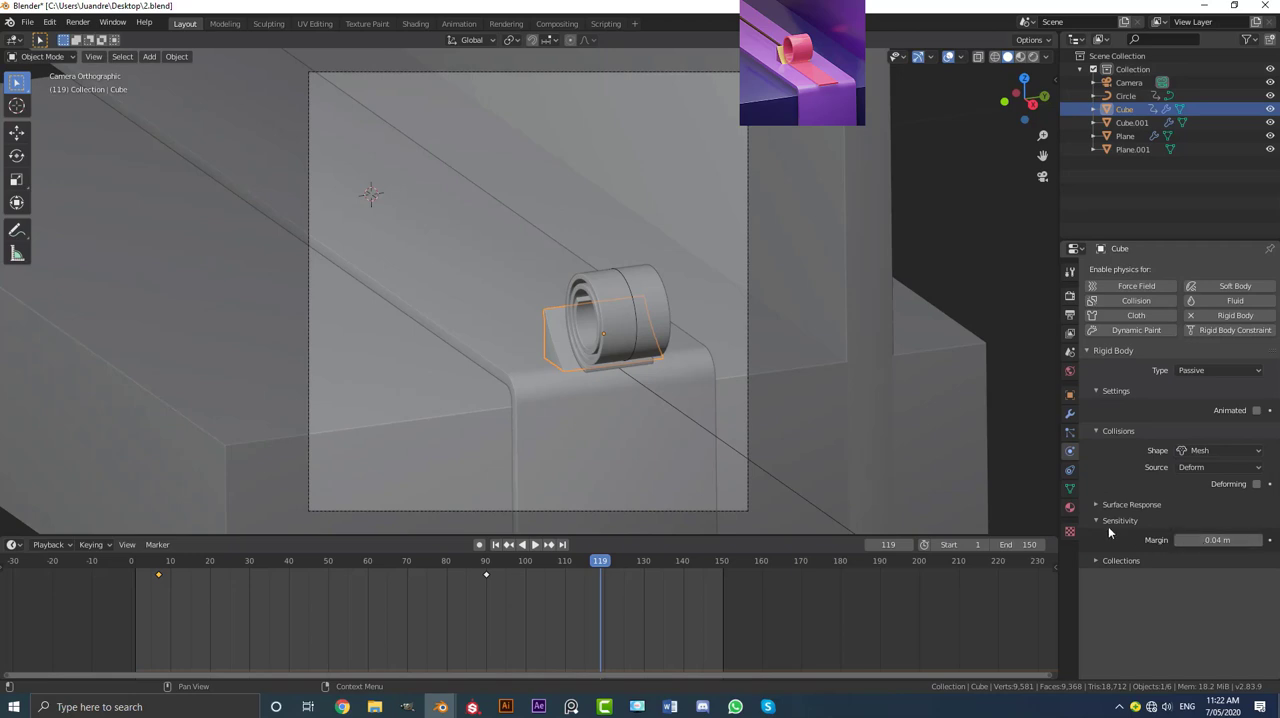
{"action": "left_click", "coordinate": [1226, 540]}
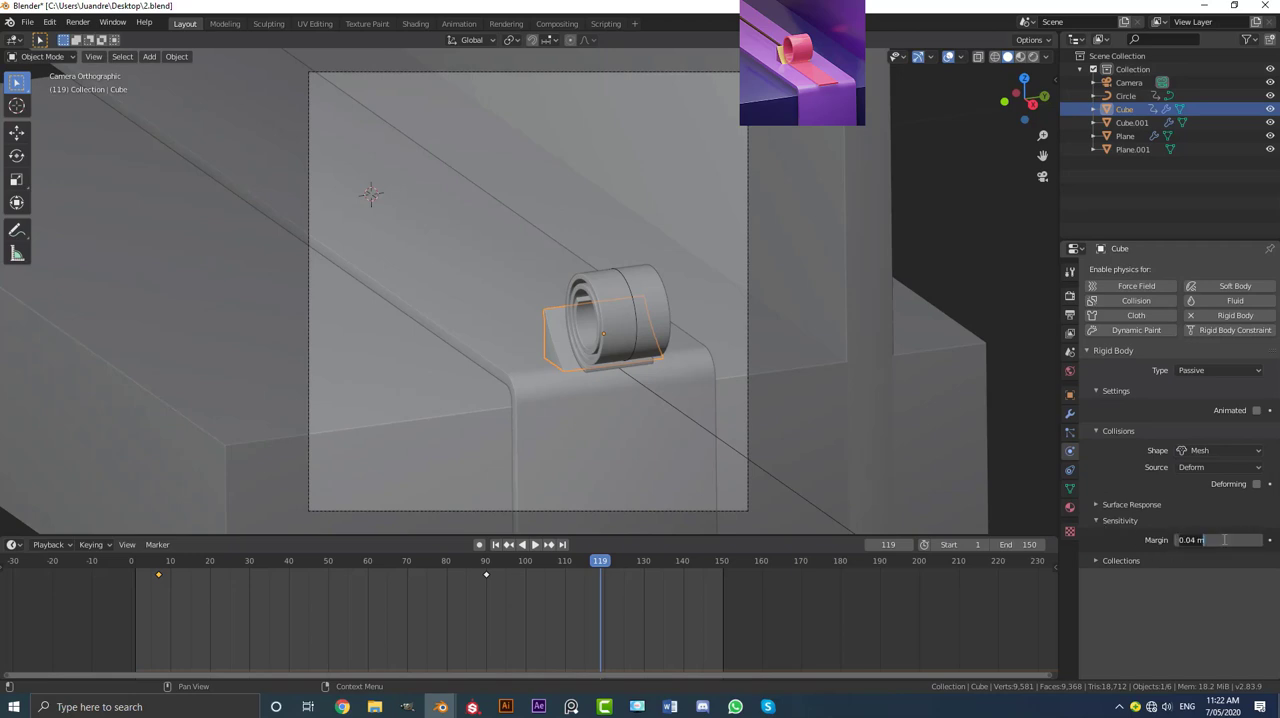
{"action": "type", "text": "0.1"}
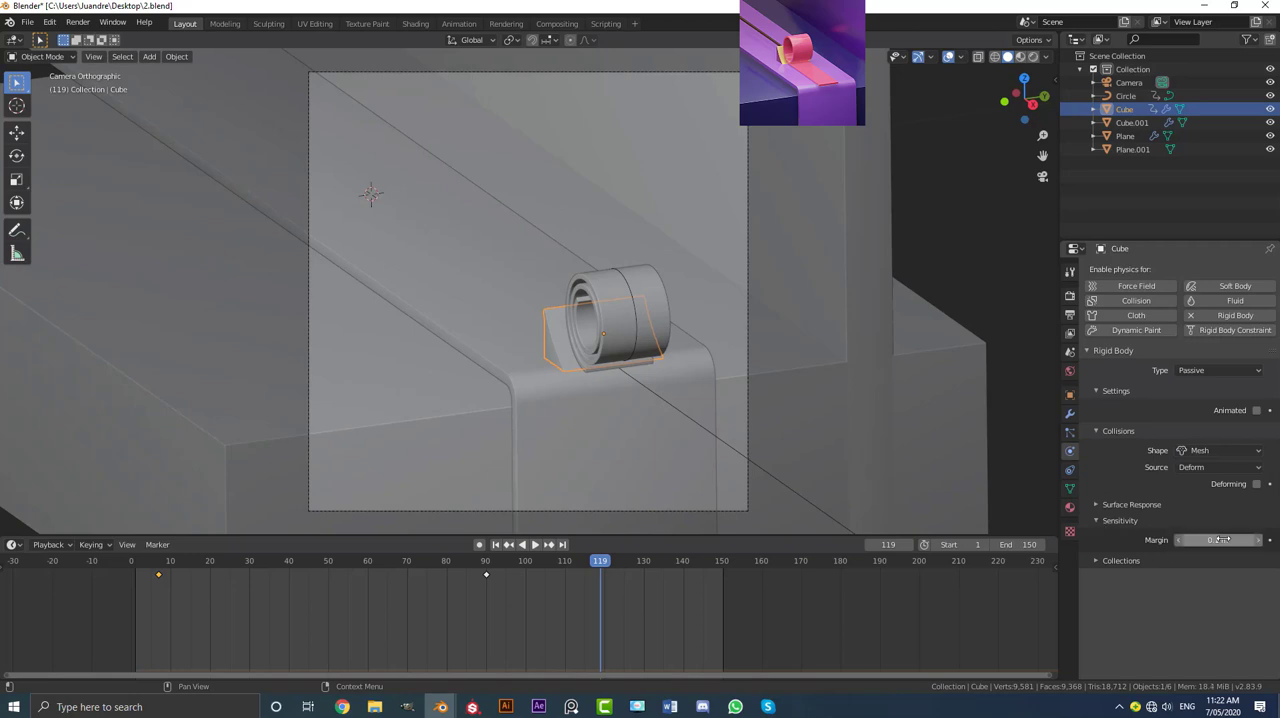
{"action": "key", "text": "Return"}
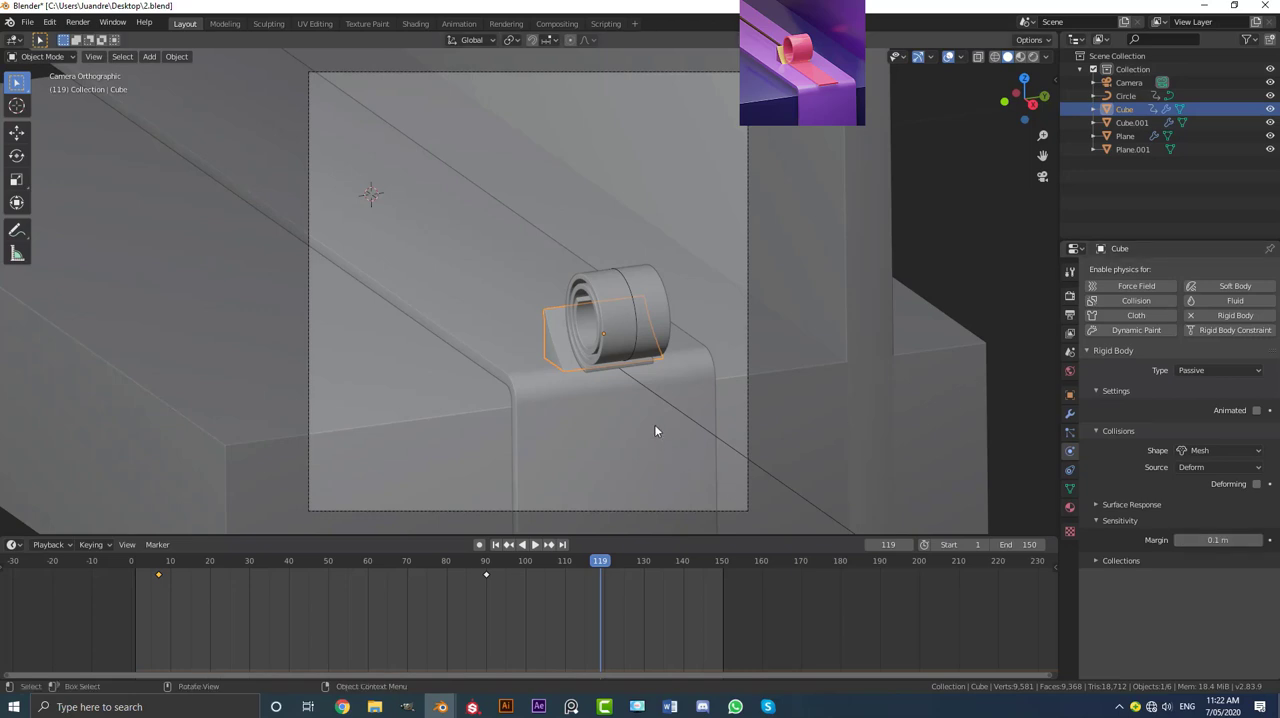
Step: Add an active rigid body to the rolled ribbon and set its collision shape to Mesh
{"action": "scroll", "coordinate": [655, 431], "scroll_direction": "up", "scroll_amount": 1}
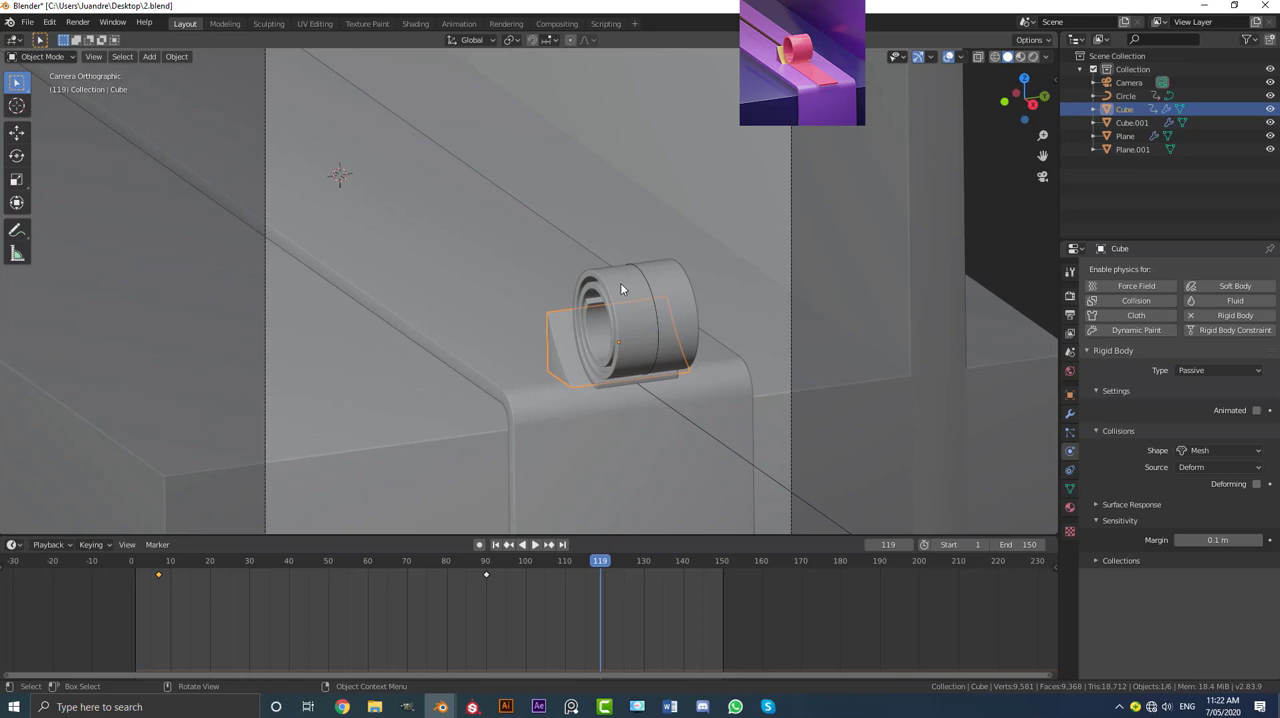
{"action": "left_click", "coordinate": [601, 341]}
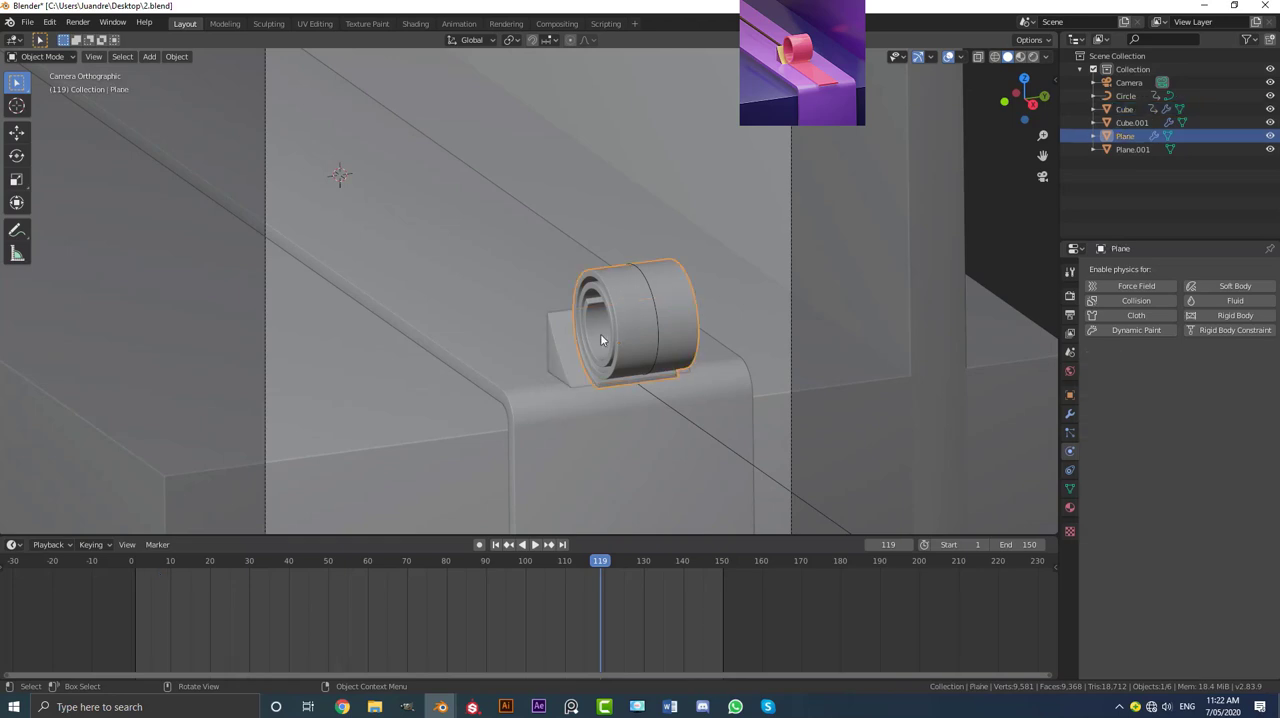
{"action": "left_click", "coordinate": [1224, 316]}
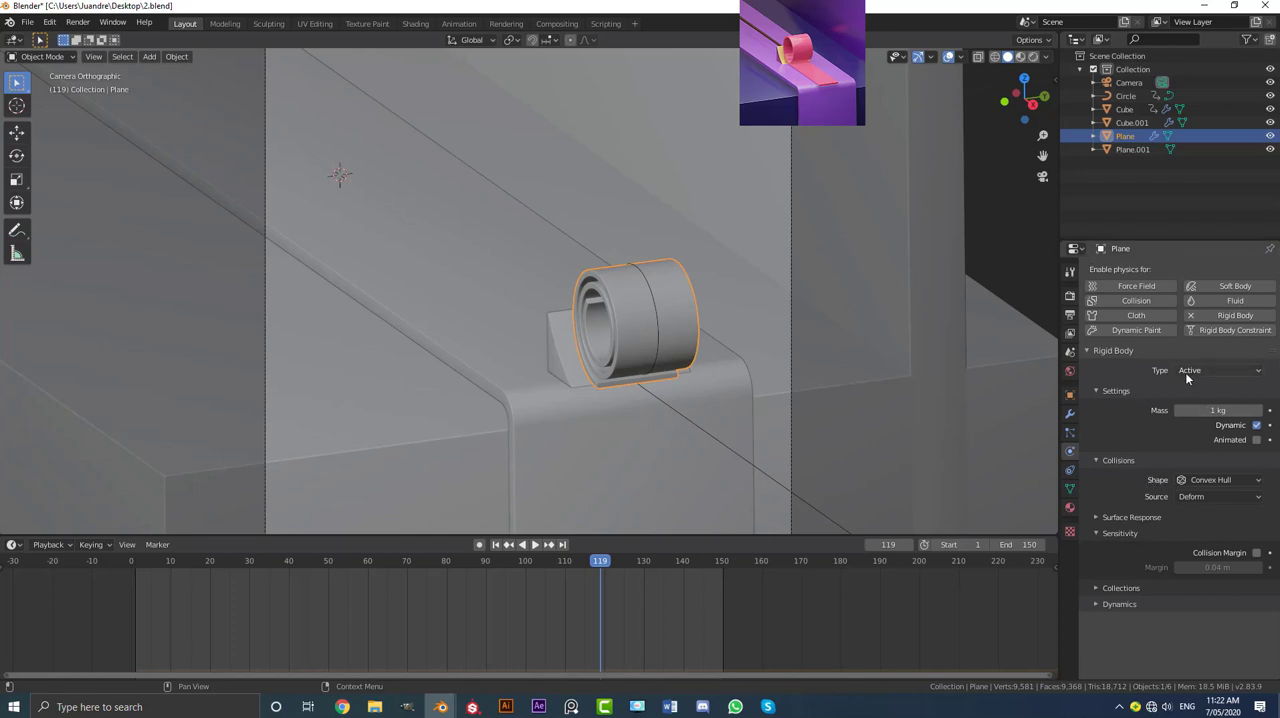
{"action": "left_click", "coordinate": [1200, 476]}
{"action": "left_click", "coordinate": [1206, 585]}
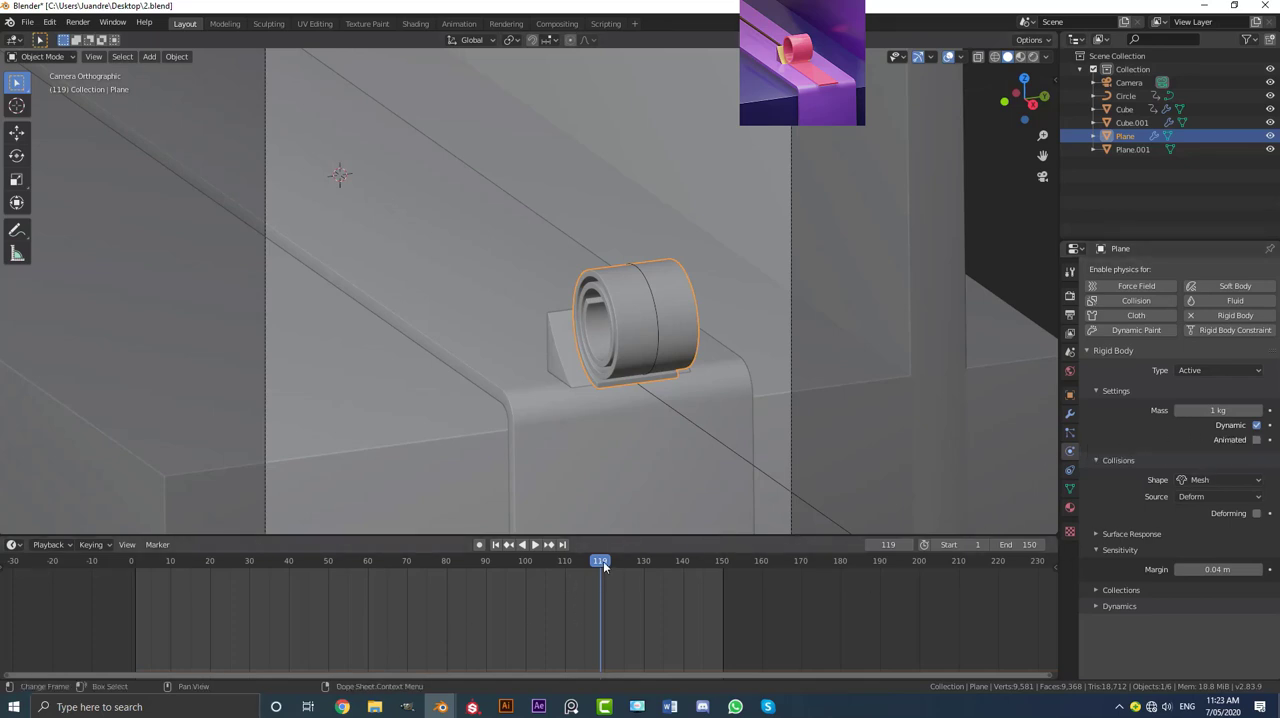
Step: At frame 90, the rolling curve's last keyframe, keyframe the ribbon's rigid body with Dynamic on and Animated off
{"action": "left_click_drag", "start_coordinate": [603, 561], "coordinate": [149, 581]}
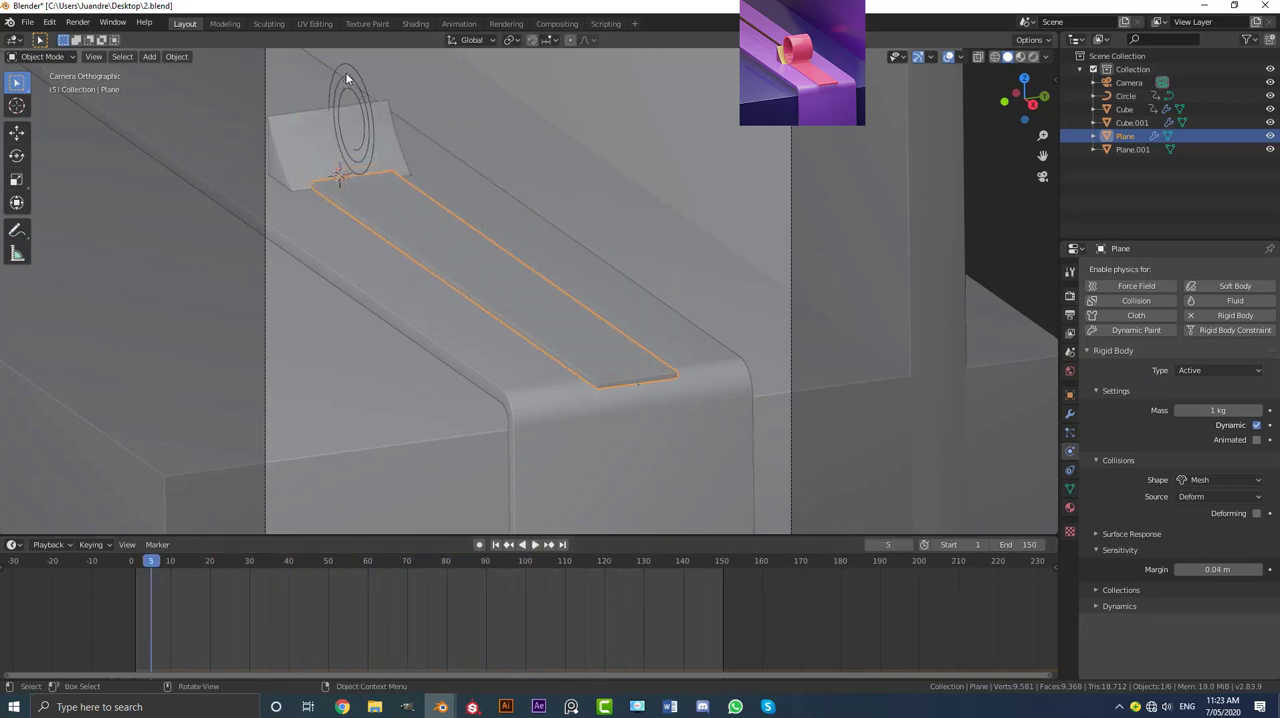
{"action": "left_click", "coordinate": [349, 77]}
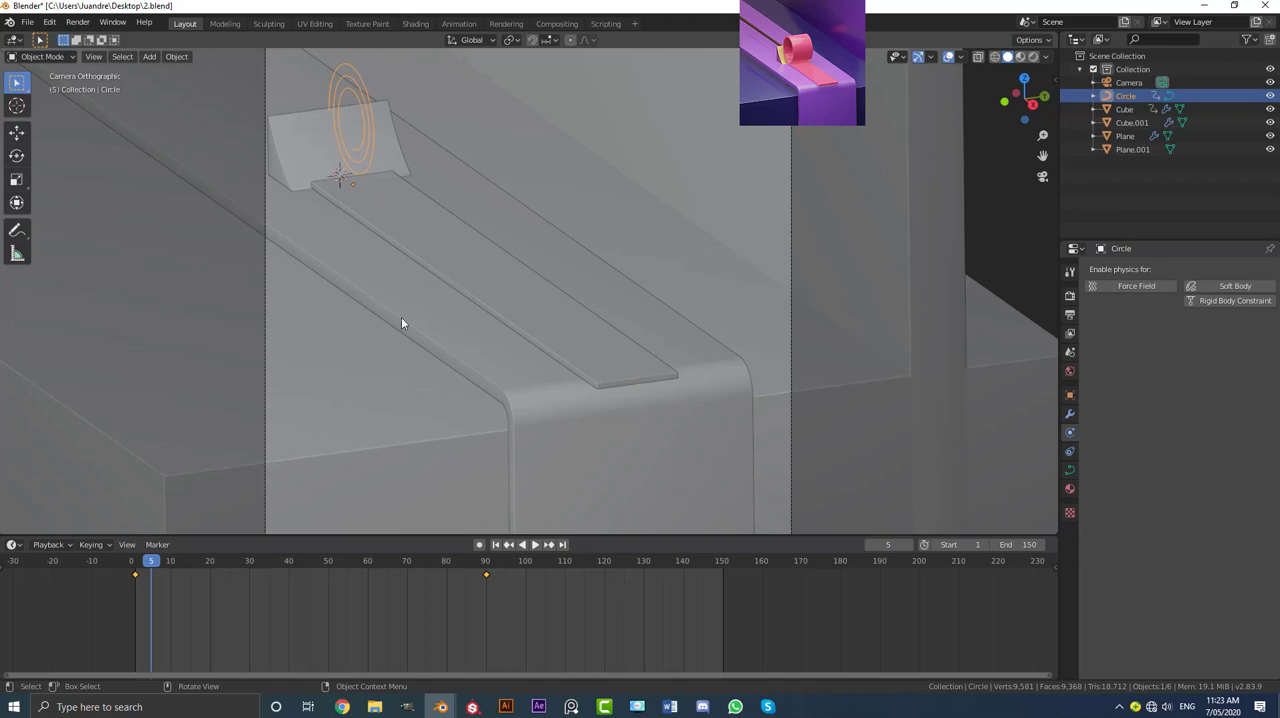
{"action": "left_click_drag", "start_coordinate": [150, 561], "coordinate": [486, 585]}
{"action": "key", "text": "space"}
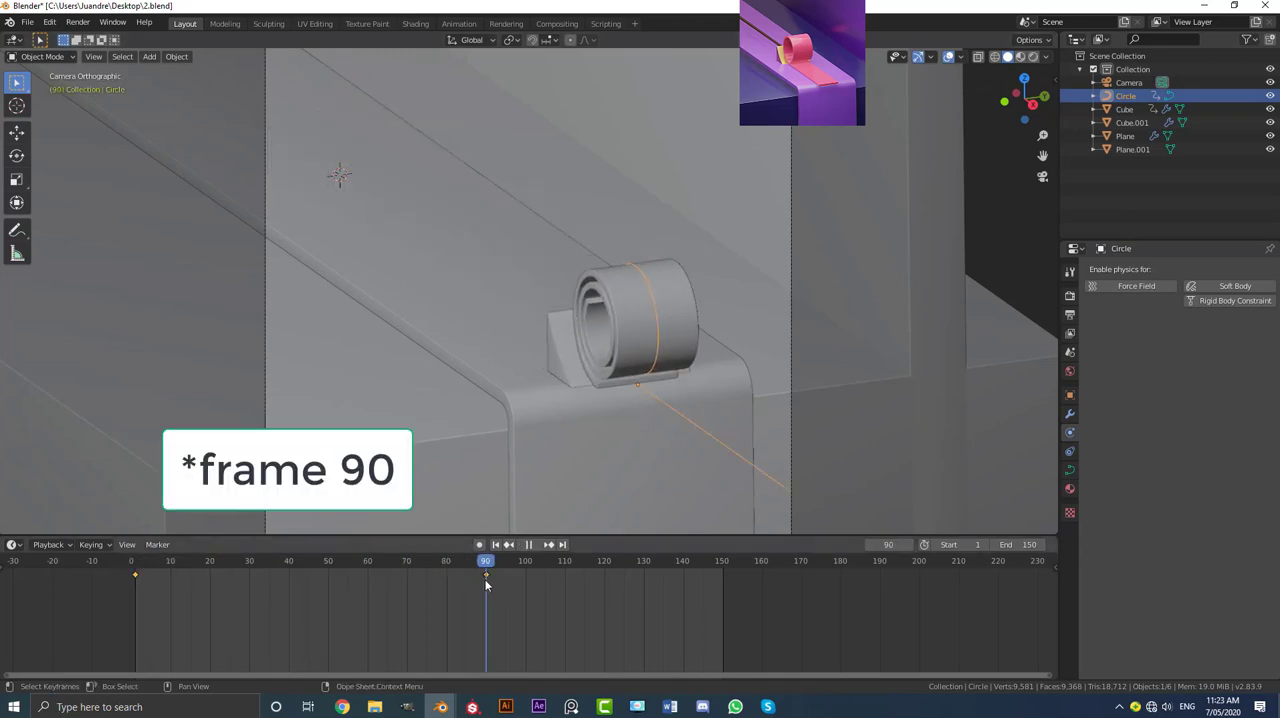
{"action": "key", "text": "space"}
{"action": "scroll", "coordinate": [663, 392], "scroll_direction": "up", "scroll_amount": 2}
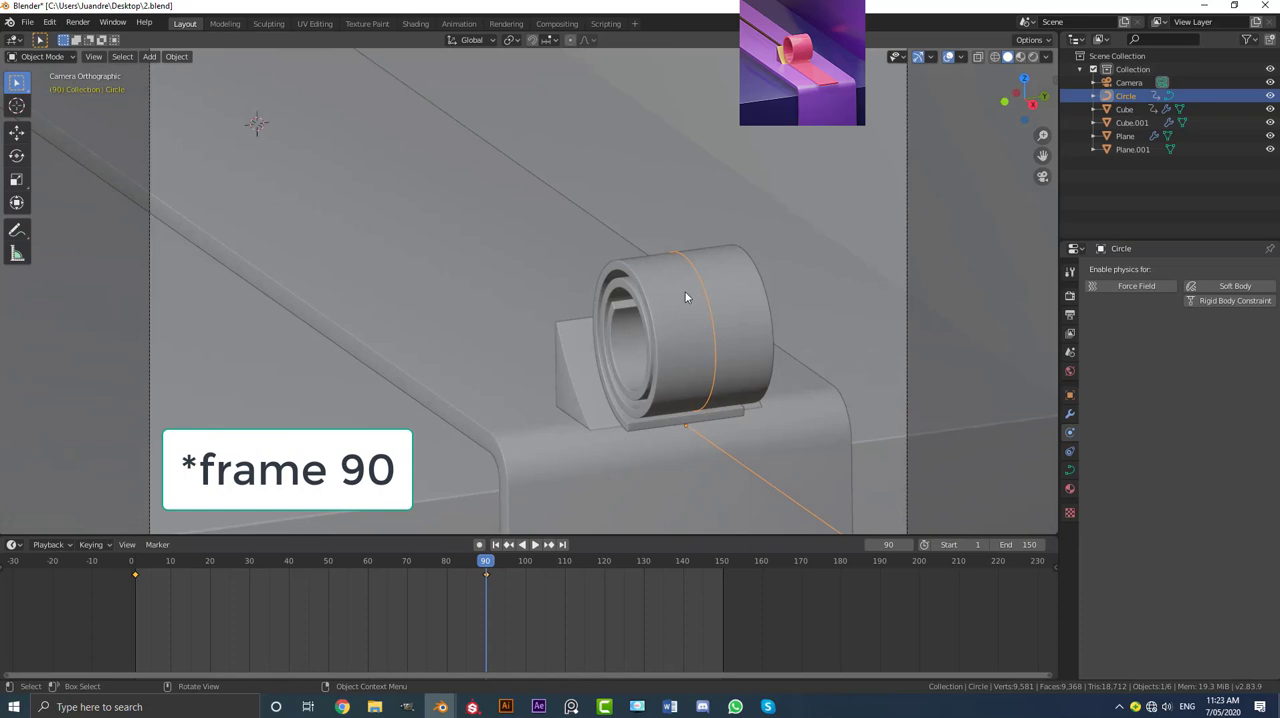
{"action": "left_click", "coordinate": [687, 287]}
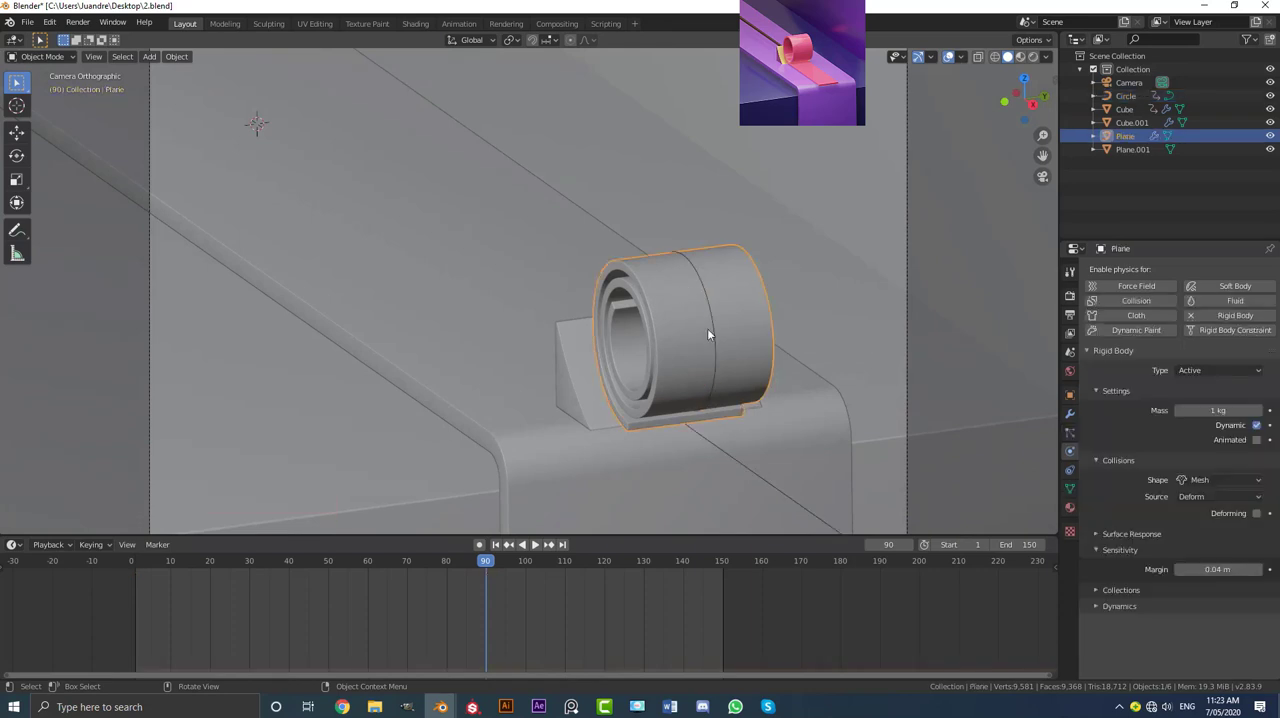
{"action": "mouse_move", "coordinate": [485, 572]}
{"action": "left_mouse_down"}
{"action": "mouse_move", "coordinate": [131, 575]}
{"action": "mouse_move", "coordinate": [486, 596]}
{"action": "left_mouse_up"}
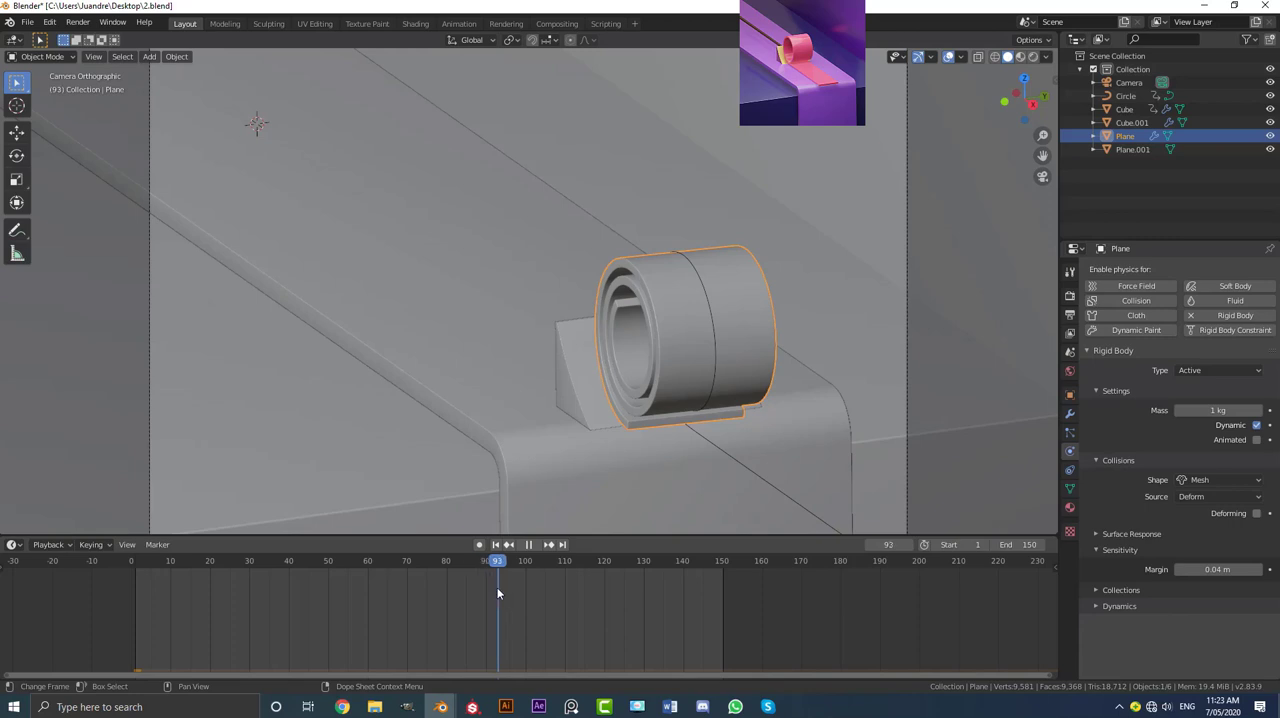
{"action": "key", "text": "Escape"}
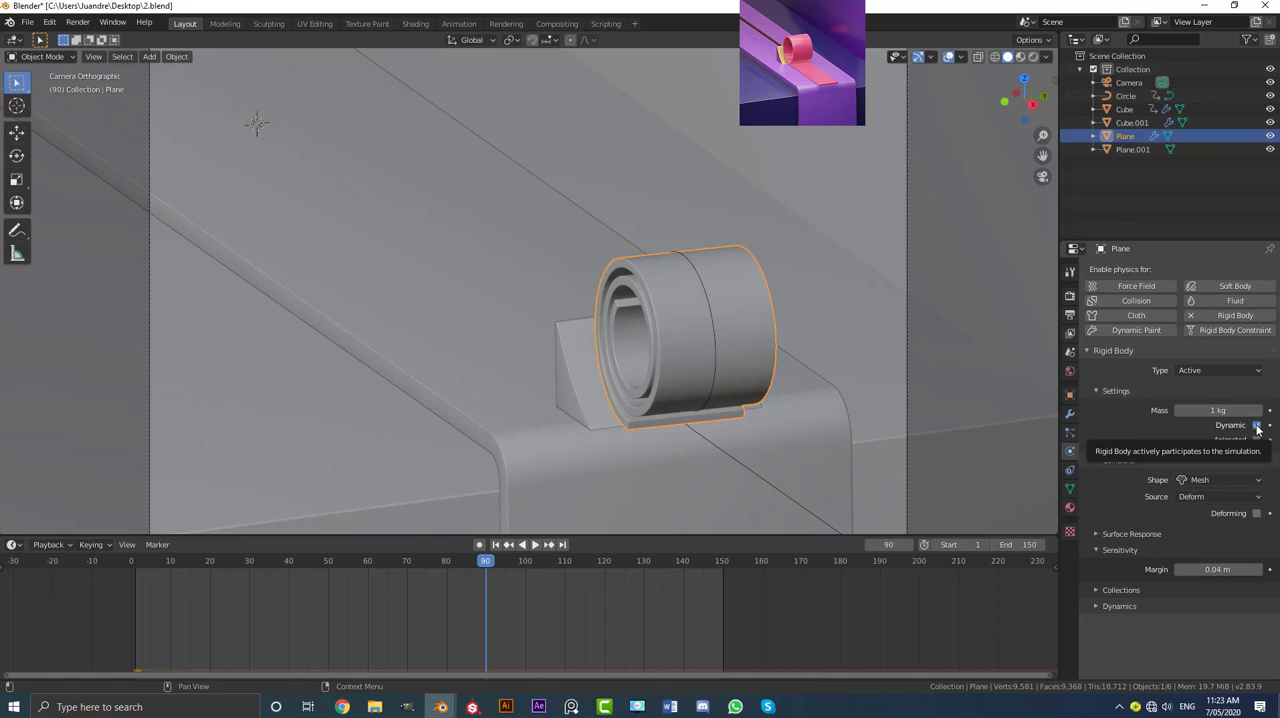
{"action": "key", "text": "i"}
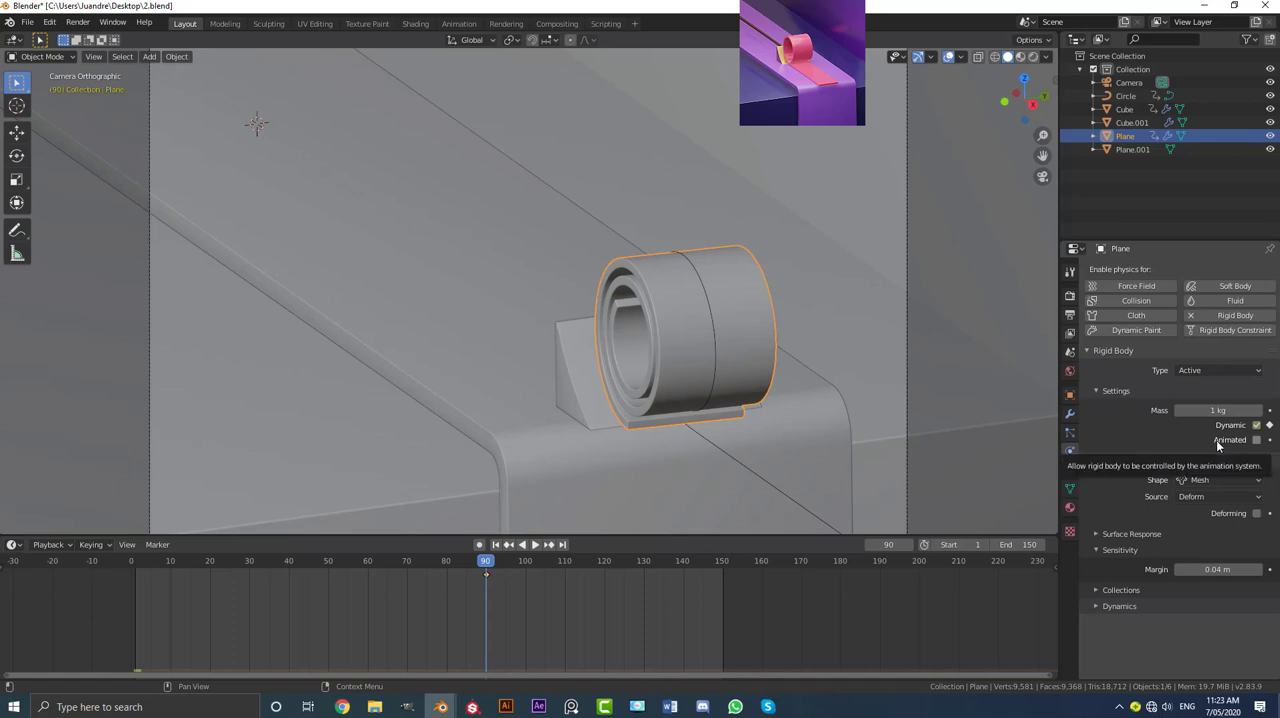
{"action": "left_click", "coordinate": [1270, 441]}
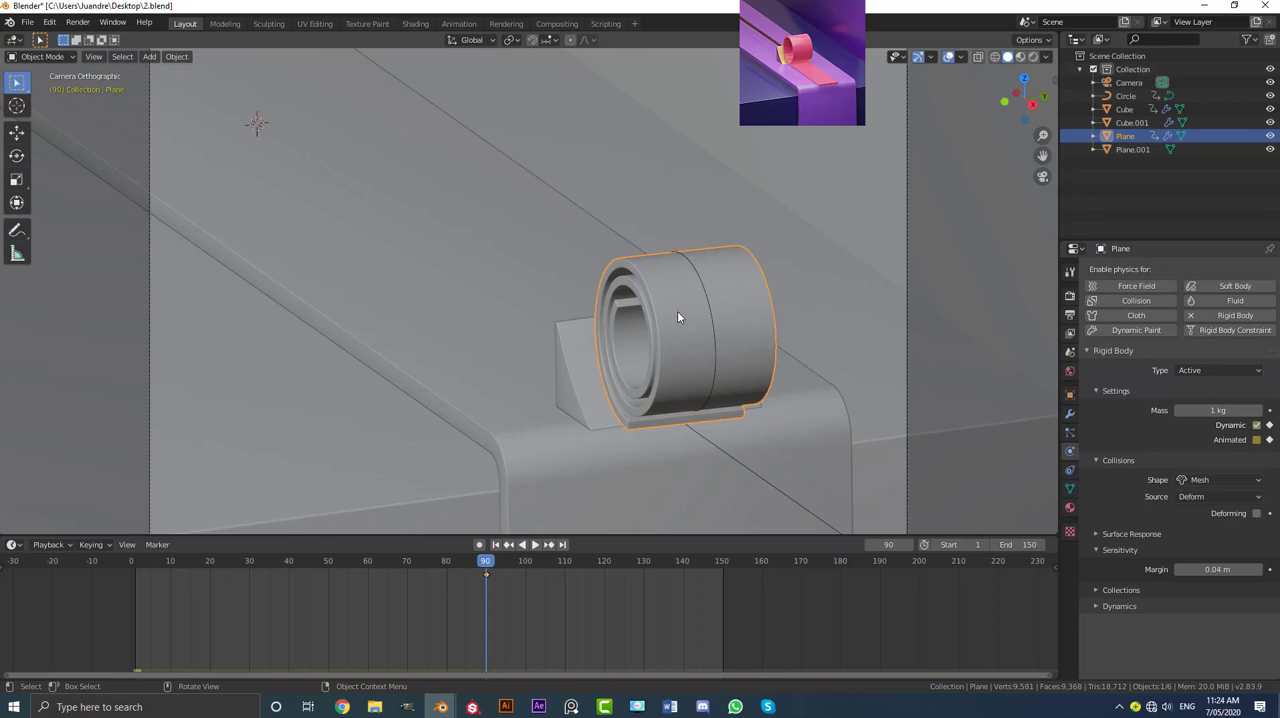
Step: At frame 89, keyframe the ribbon's rigid body with Dynamic off and Animated on, and return to frame 90
{"action": "key", "text": "Left"}
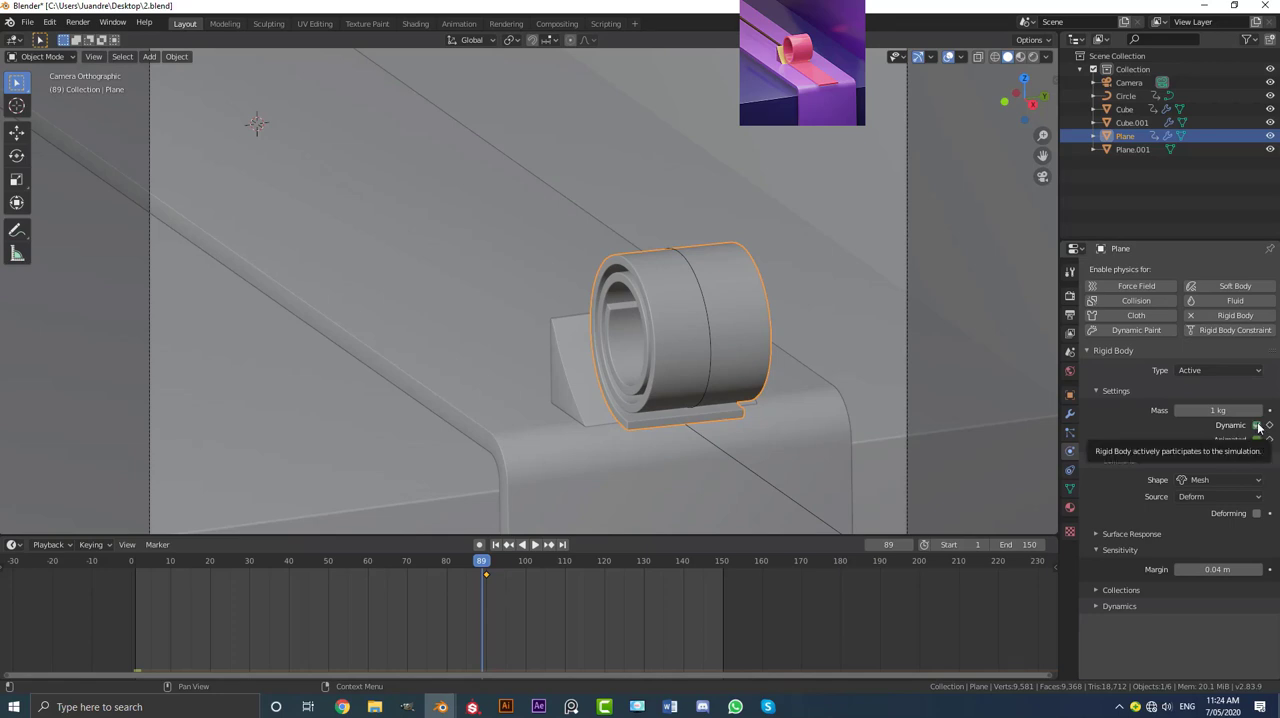
{"action": "key", "text": "i"}
{"action": "key", "text": "i"}
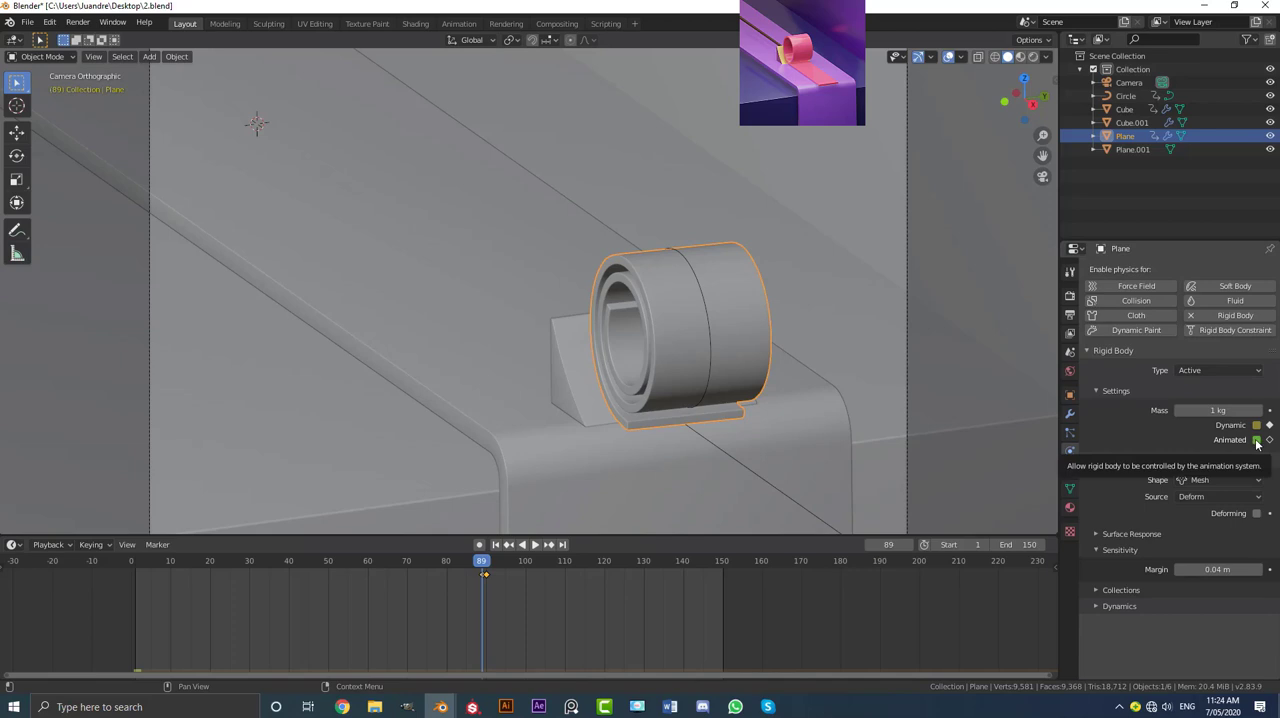
{"action": "left_click", "coordinate": [1256, 440]}
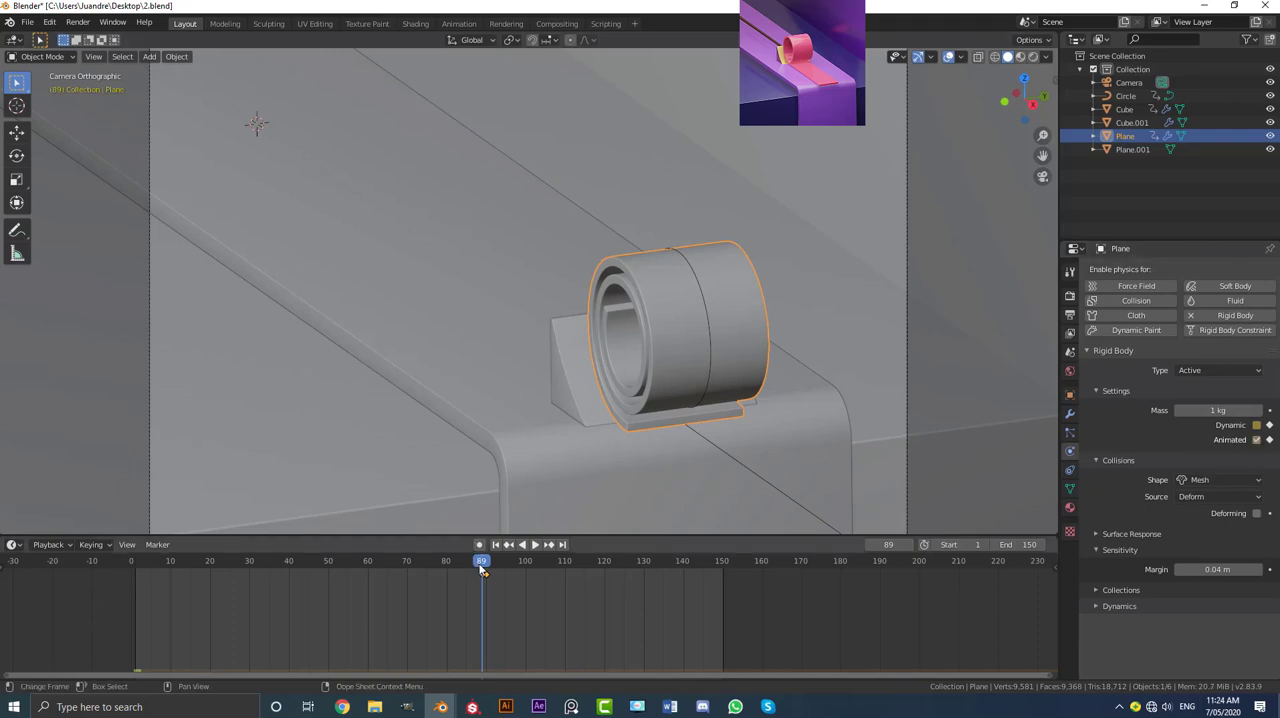
{"action": "left_click", "coordinate": [1268, 425]}
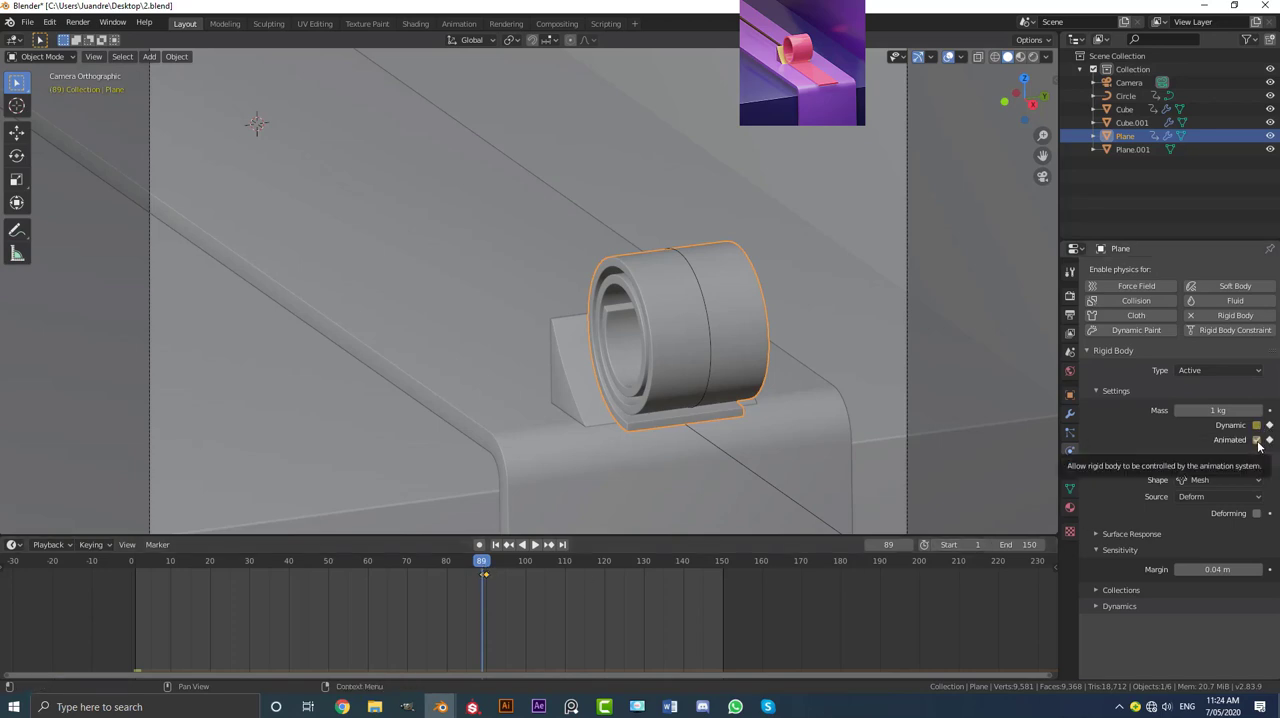
{"action": "left_click", "coordinate": [485, 567]}
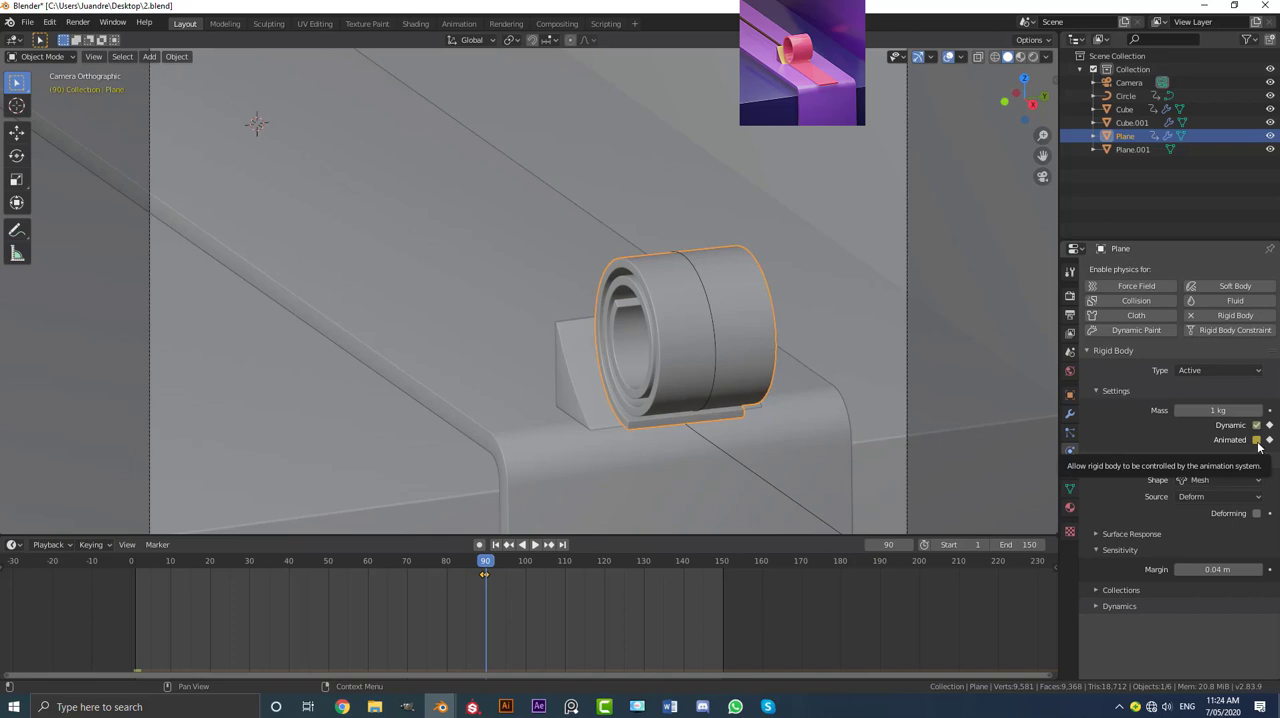
Step: Set the simulation end frame of the rigid body world cache to 150
{"action": "left_click", "coordinate": [1071, 352]}
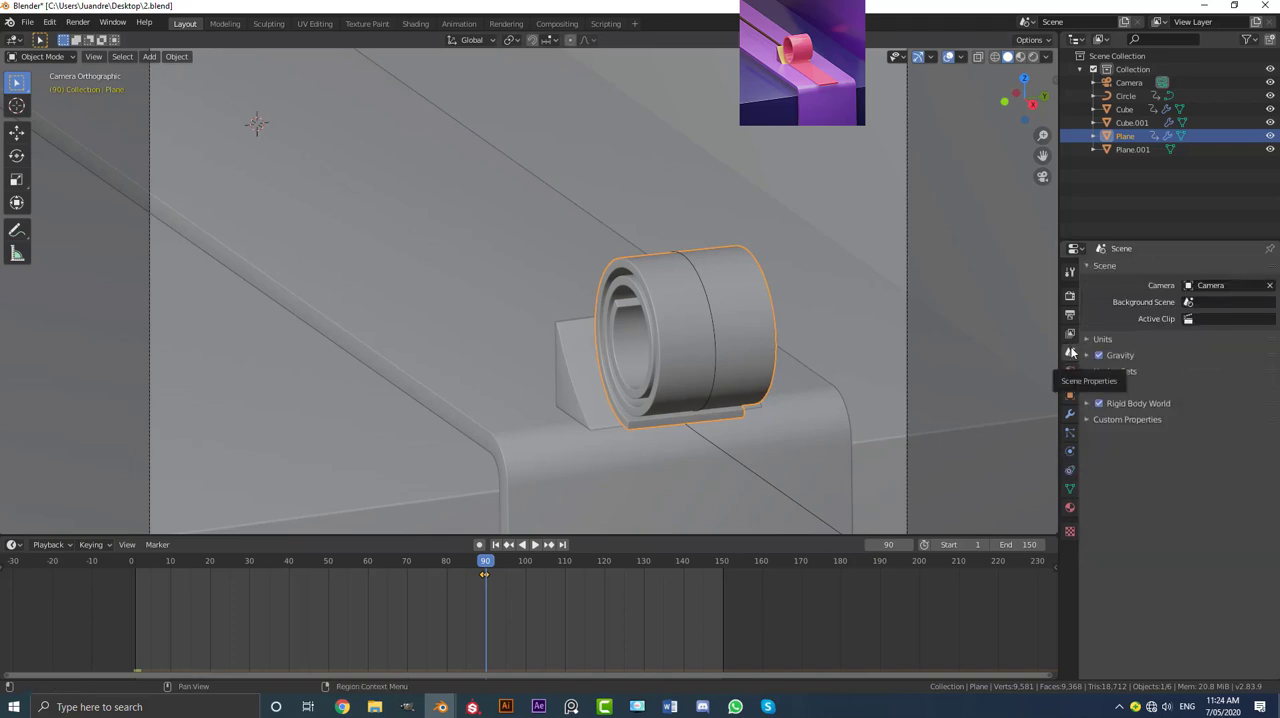
{"action": "left_click", "coordinate": [1086, 405]}
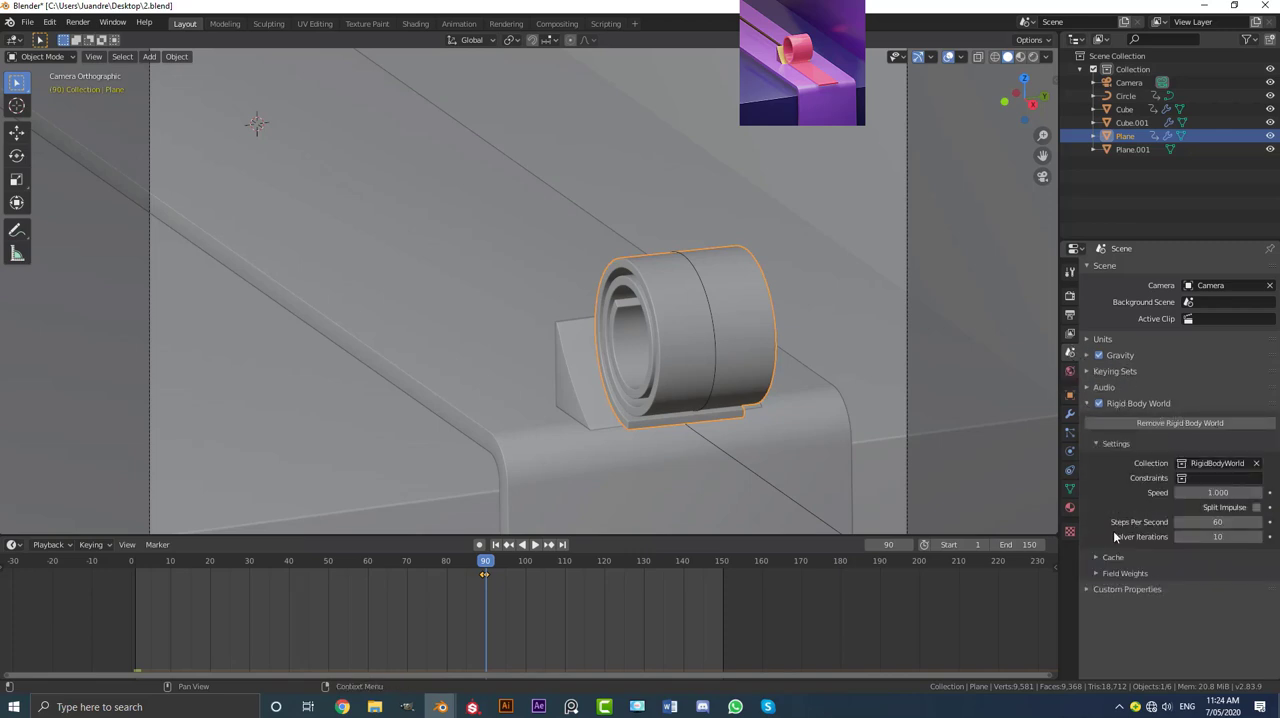
{"action": "left_click", "coordinate": [1112, 557]}
{"action": "left_click", "coordinate": [1226, 590]}
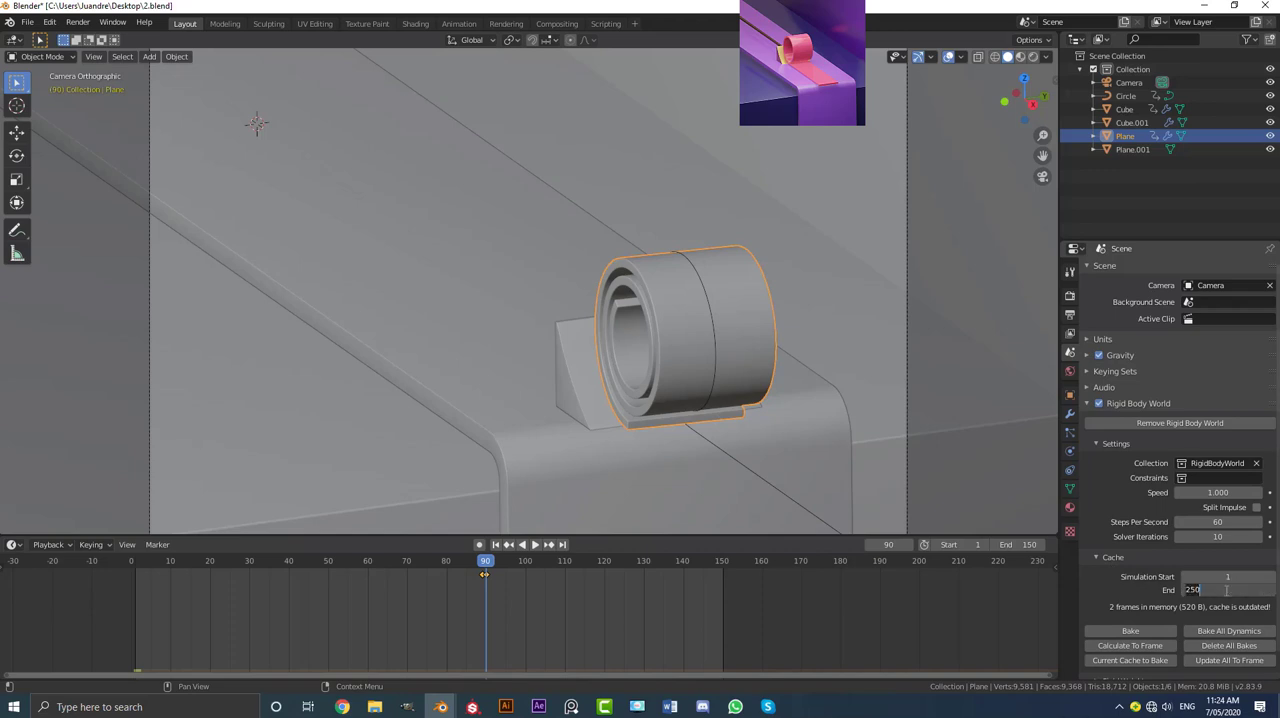
{"action": "type", "text": "1"}
{"action": "key", "text": "Return"}
Step: Play back the rigid body simulation from frame 1 in the camera view with nothing selected
{"action": "scroll", "coordinate": [647, 612], "scroll_direction": "down", "scroll_amount": 3}
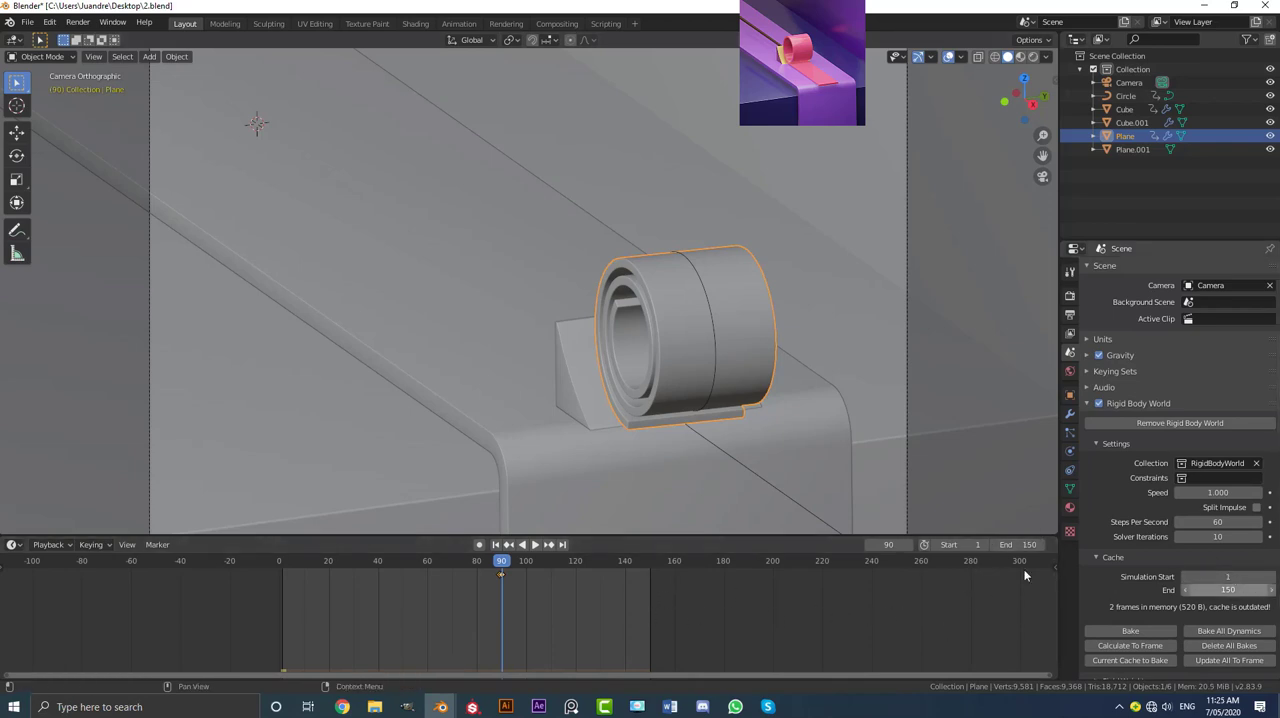
{"action": "left_click_drag", "start_coordinate": [503, 562], "coordinate": [283, 584]}
{"action": "scroll", "coordinate": [515, 352], "scroll_direction": "down", "scroll_amount": 3}
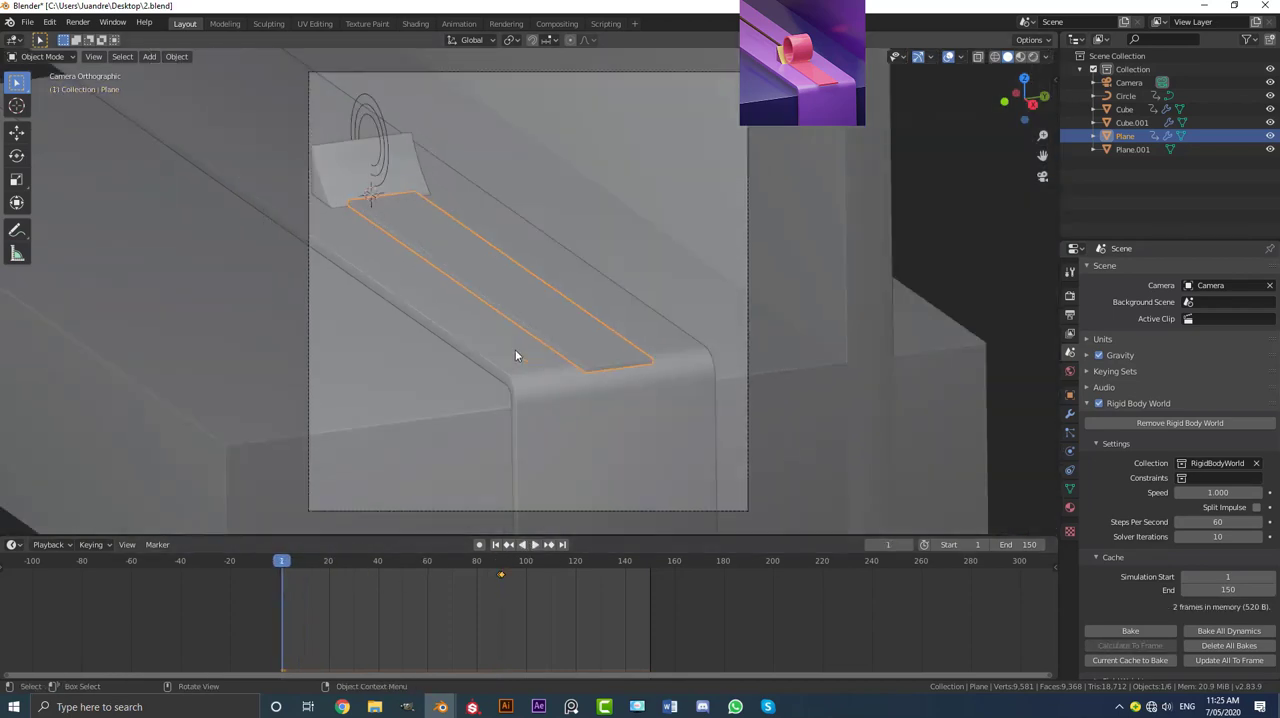
{"action": "key", "text": "space"}
{"action": "key", "text": "alt+a"}
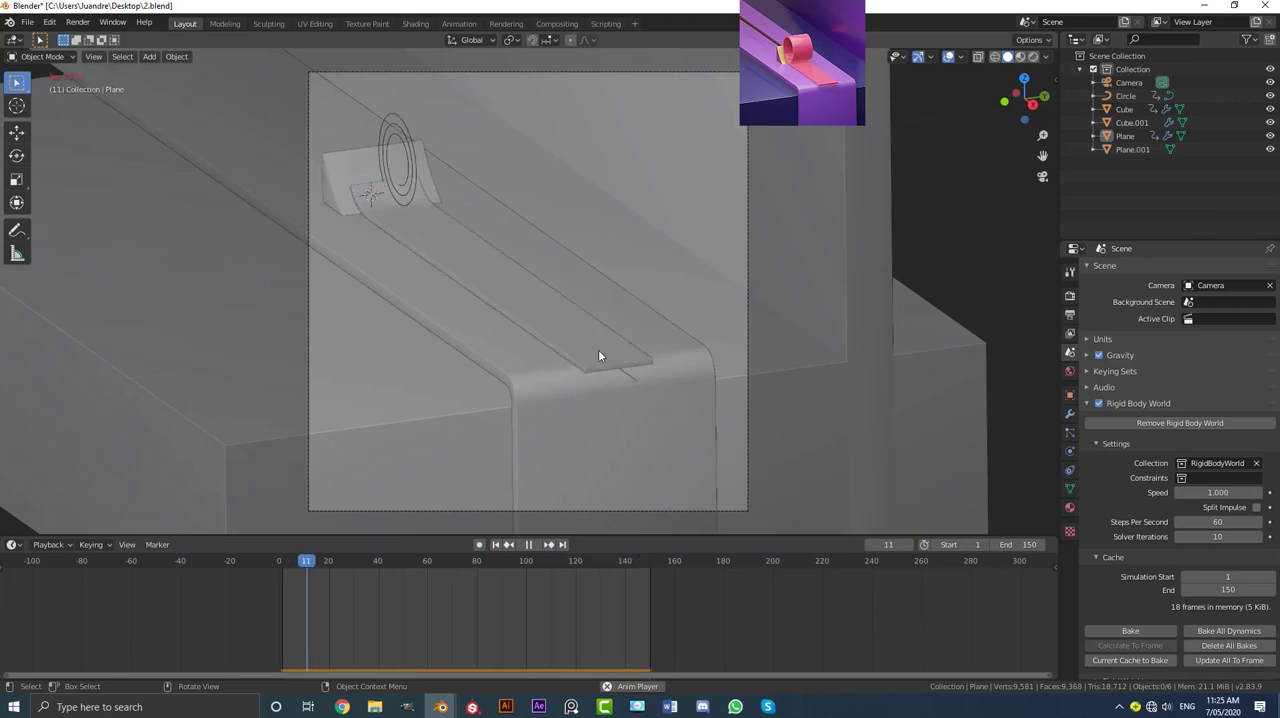
{"action": "scroll", "coordinate": [636, 319], "scroll_direction": "up", "scroll_amount": 1}
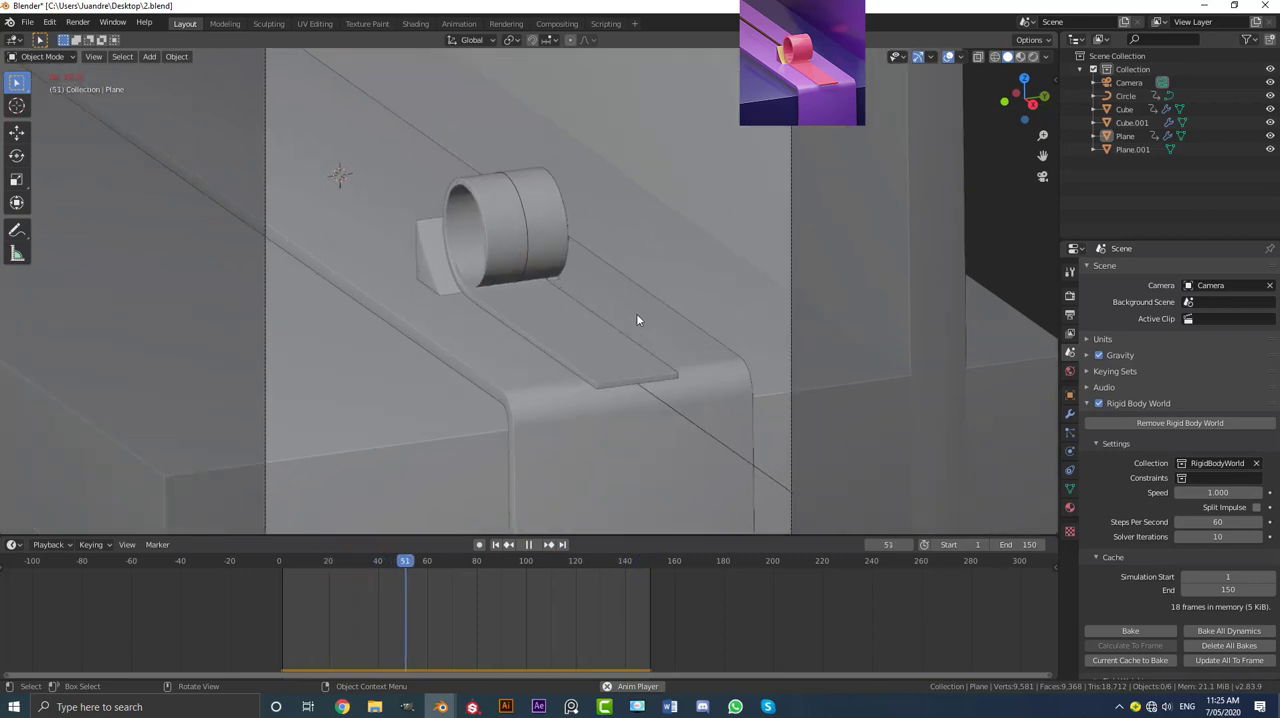
{"action": "scroll", "coordinate": [636, 319], "scroll_direction": "up", "scroll_amount": 1}
{"action": "key", "text": "space"}
Step: Move the ribbon's rigid body keyframe just before frame 90 one frame earlier, to frame 88
{"action": "left_click", "coordinate": [538, 203]}
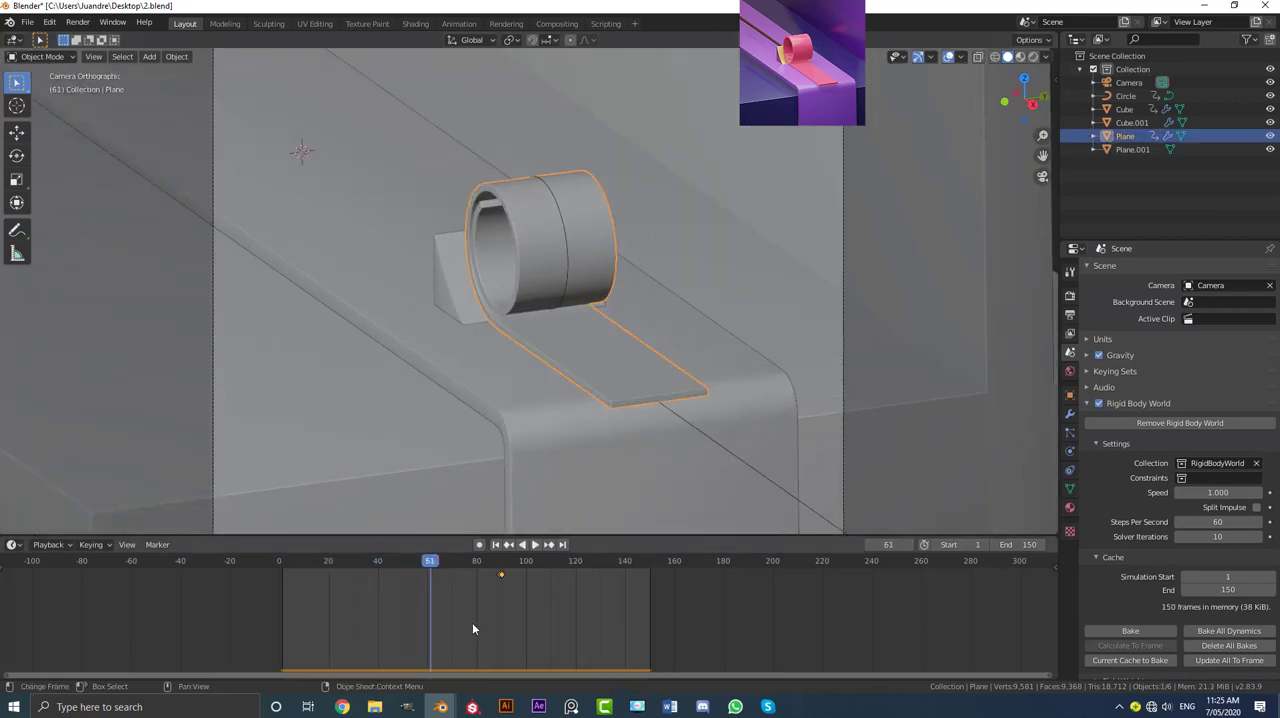
{"action": "scroll", "coordinate": [490, 612], "scroll_direction": "up", "scroll_amount": 2}
{"action": "scroll", "coordinate": [480, 605], "scroll_direction": "up", "scroll_amount": 4}
{"action": "left_click_drag", "start_coordinate": [225, 565], "coordinate": [441, 584]}
{"action": "scroll", "coordinate": [414, 580], "scroll_direction": "up", "scroll_amount": 1}
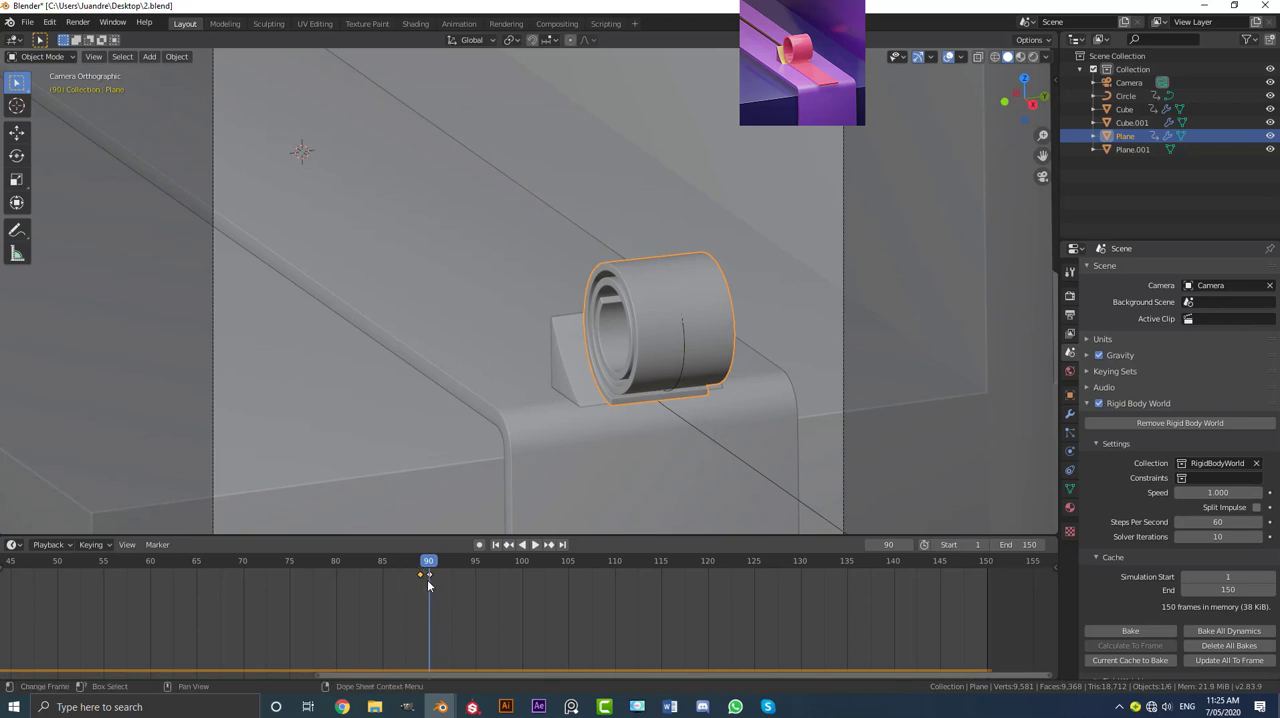
{"action": "key", "text": "g"}
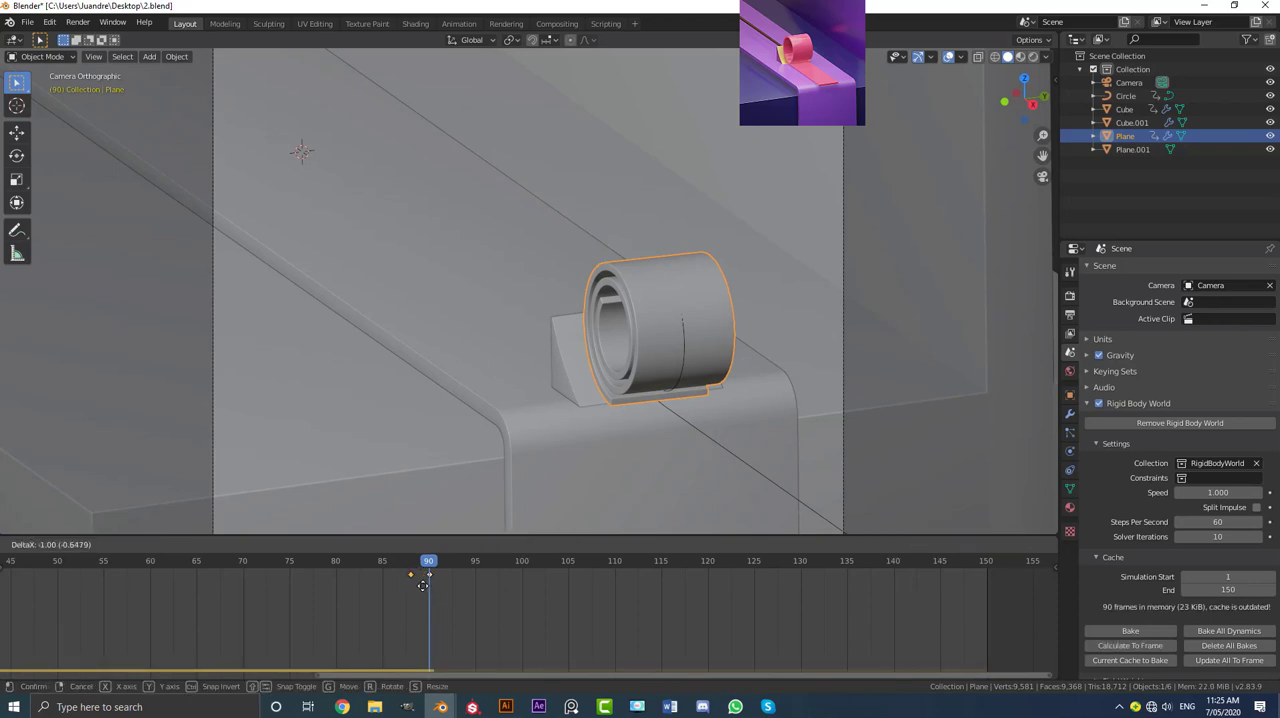
{"action": "left_click", "coordinate": [424, 578]}
Step: Scrub the ribbon animation back from frame 88 and return the timeline to frame 1
{"action": "left_click", "coordinate": [410, 568]}
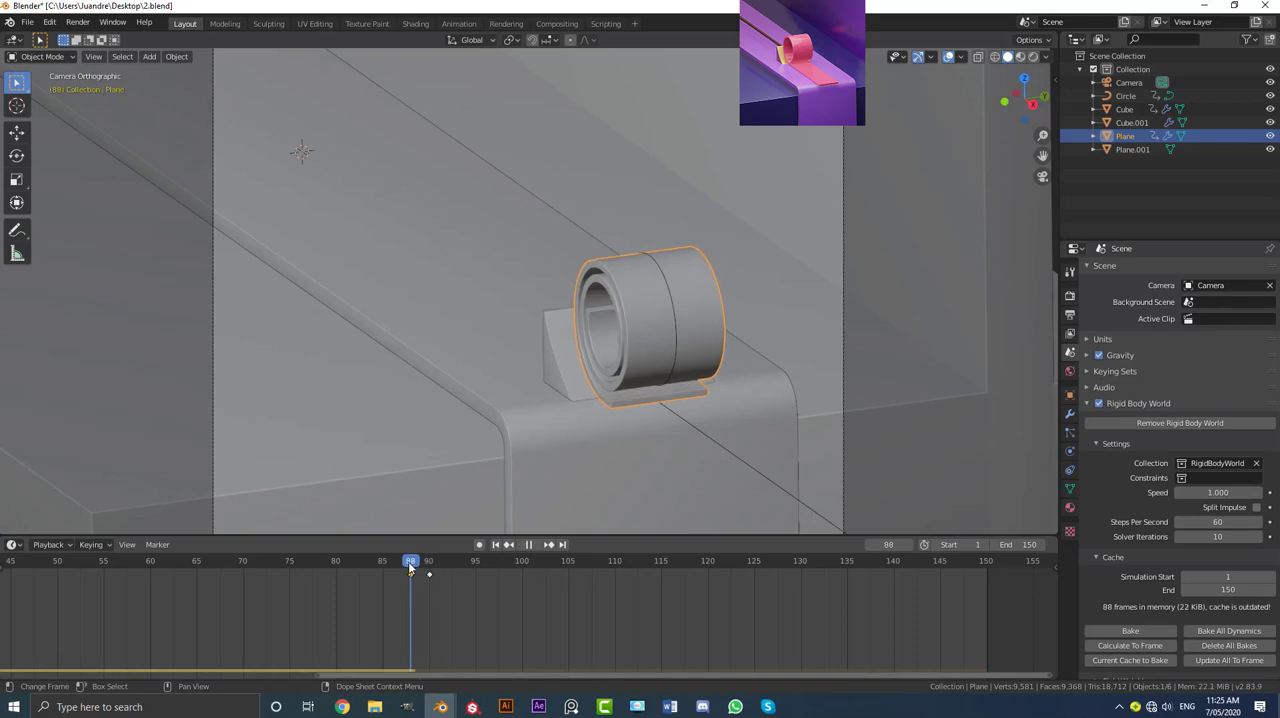
{"action": "left_click_drag", "start_coordinate": [410, 568], "coordinate": [290, 570]}
{"action": "key", "text": "shift+Left"}
{"action": "scroll", "coordinate": [647, 321], "scroll_direction": "down", "scroll_amount": 3}
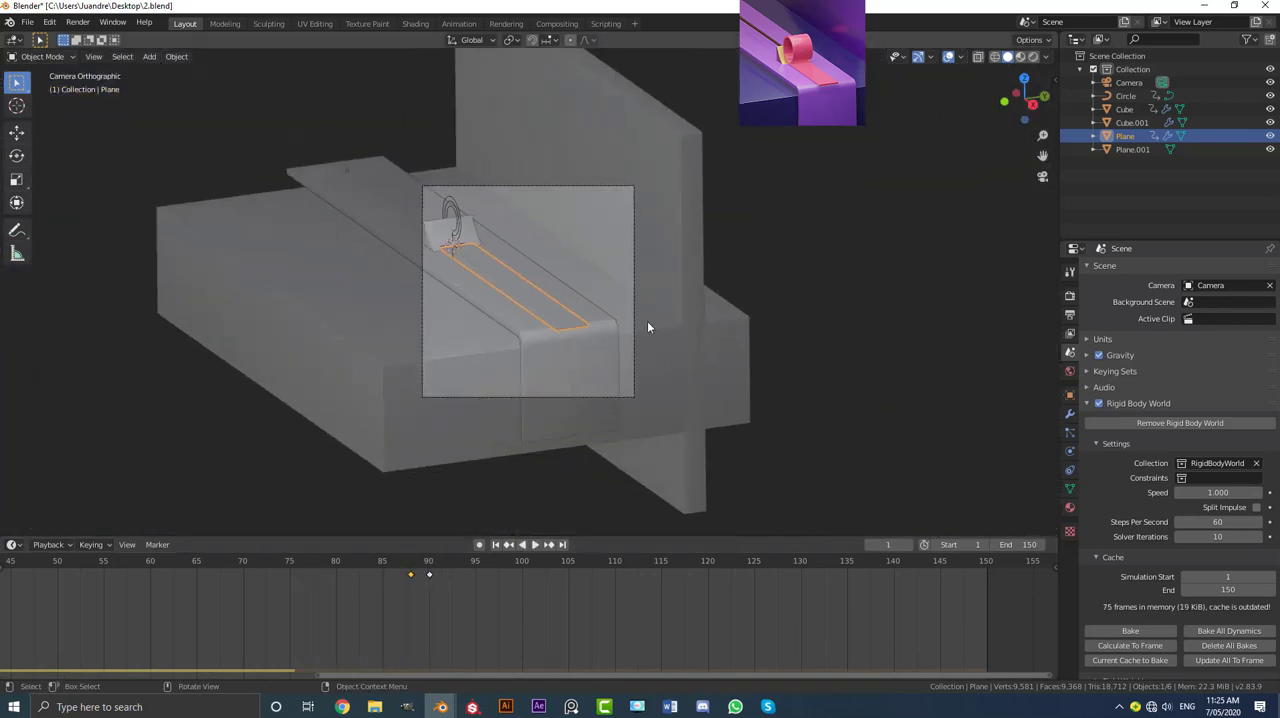
Step: Play back the ribbon's rigid body simulation from frame 1 and examine the roll where it meets the wedge
{"action": "key", "text": "space"}
{"action": "left_click", "coordinate": [745, 301]}
{"action": "scroll", "coordinate": [745, 301], "scroll_direction": "up", "scroll_amount": 3}
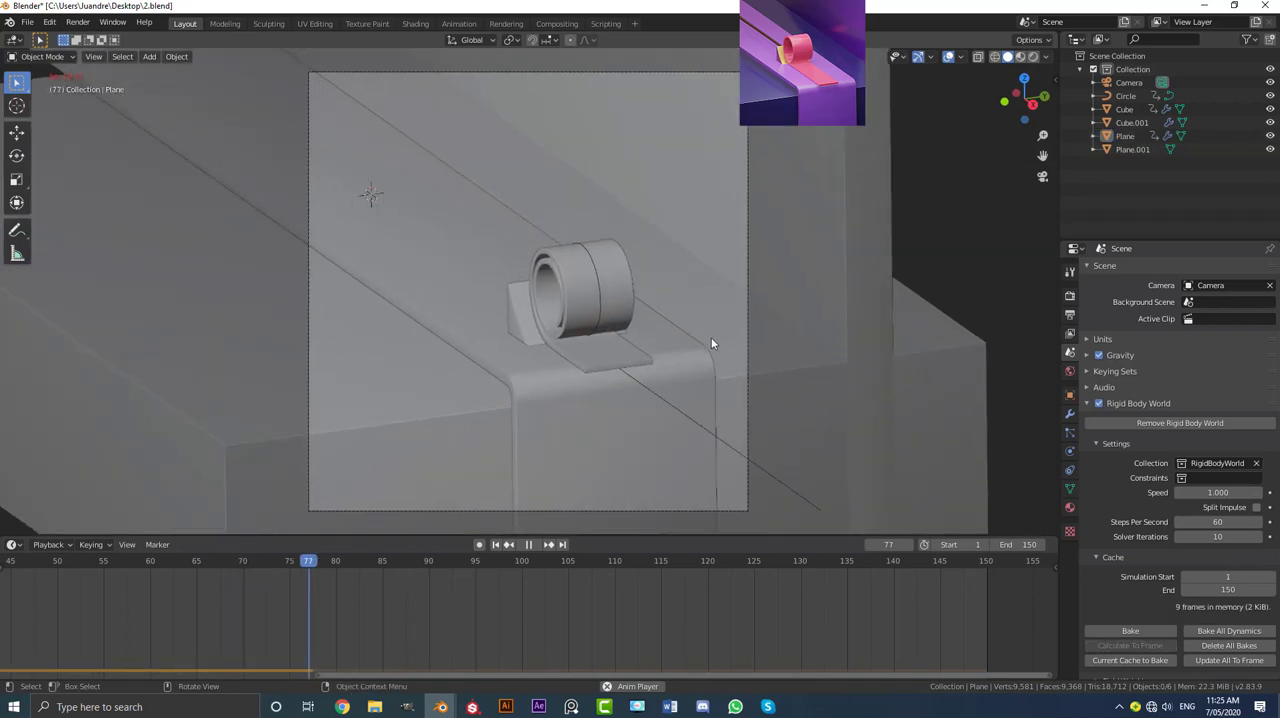
{"action": "key", "text": "space"}
Step: Enable the Animated option on the scraper wedge's passive rigid body
{"action": "left_click", "coordinate": [579, 321]}
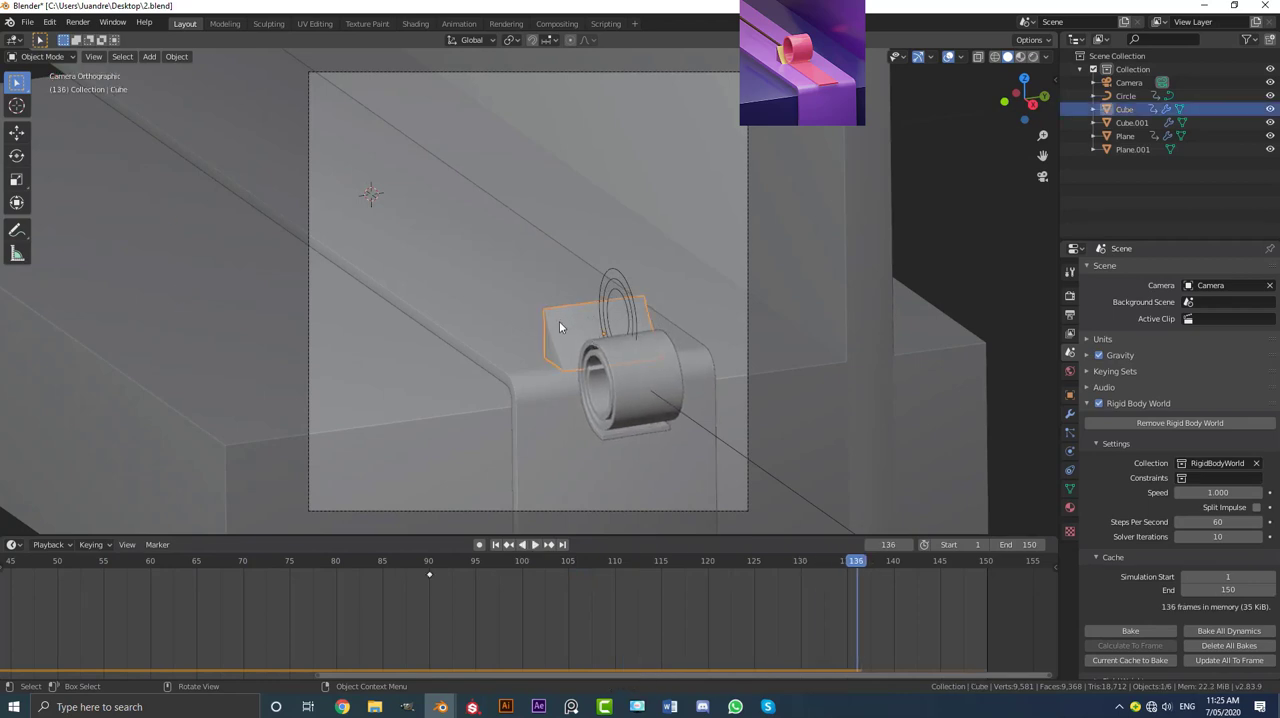
{"action": "key", "text": "g"}
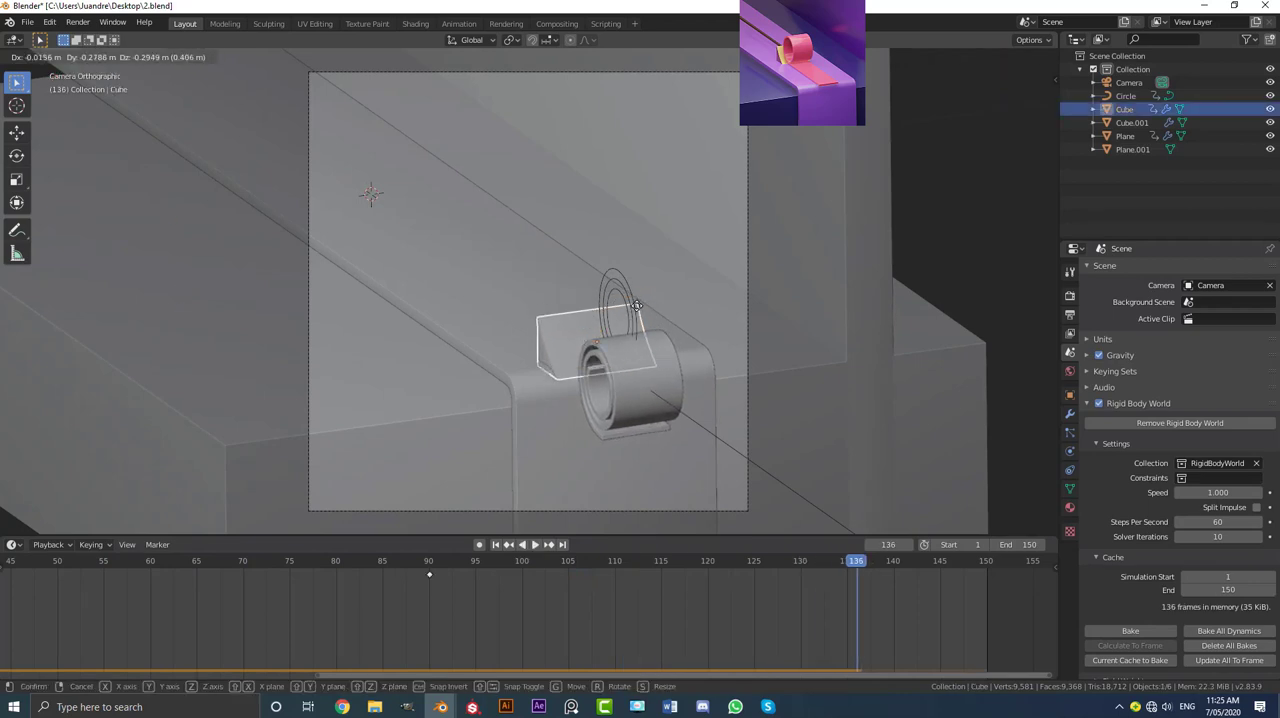
{"action": "right_click", "coordinate": [610, 341]}
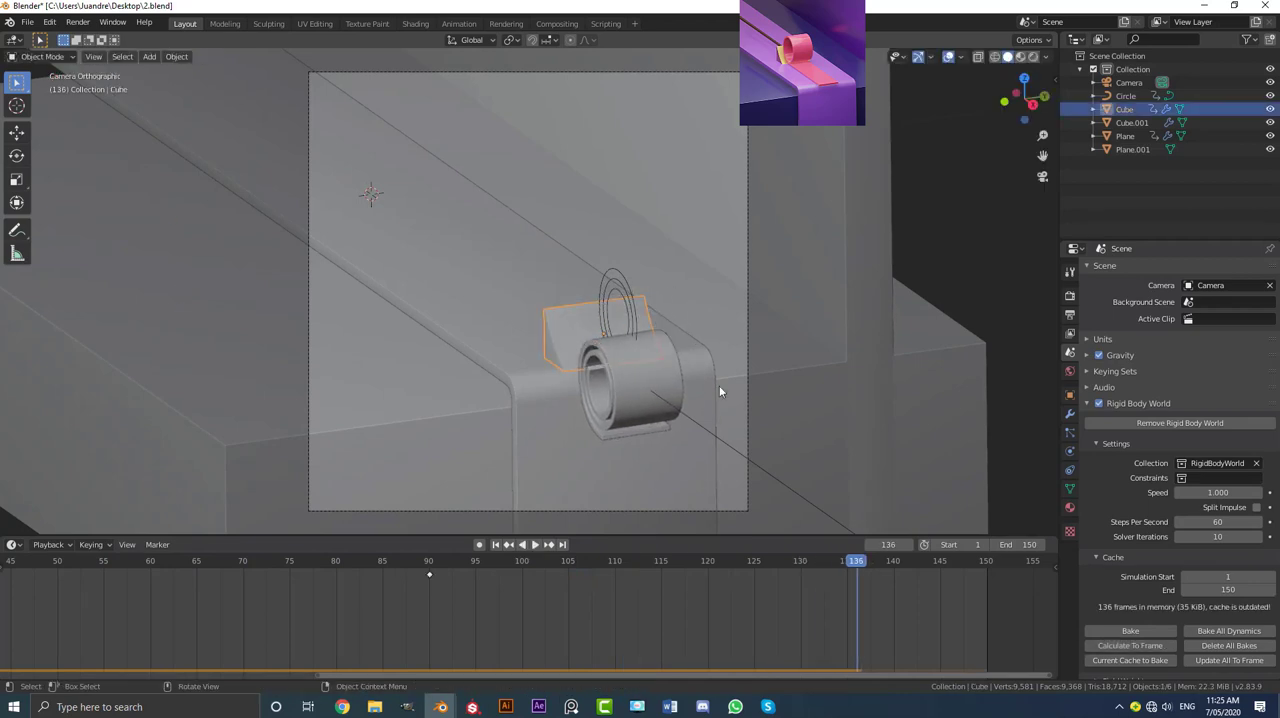
{"action": "left_click", "coordinate": [1069, 469]}
{"action": "left_click", "coordinate": [1069, 451]}
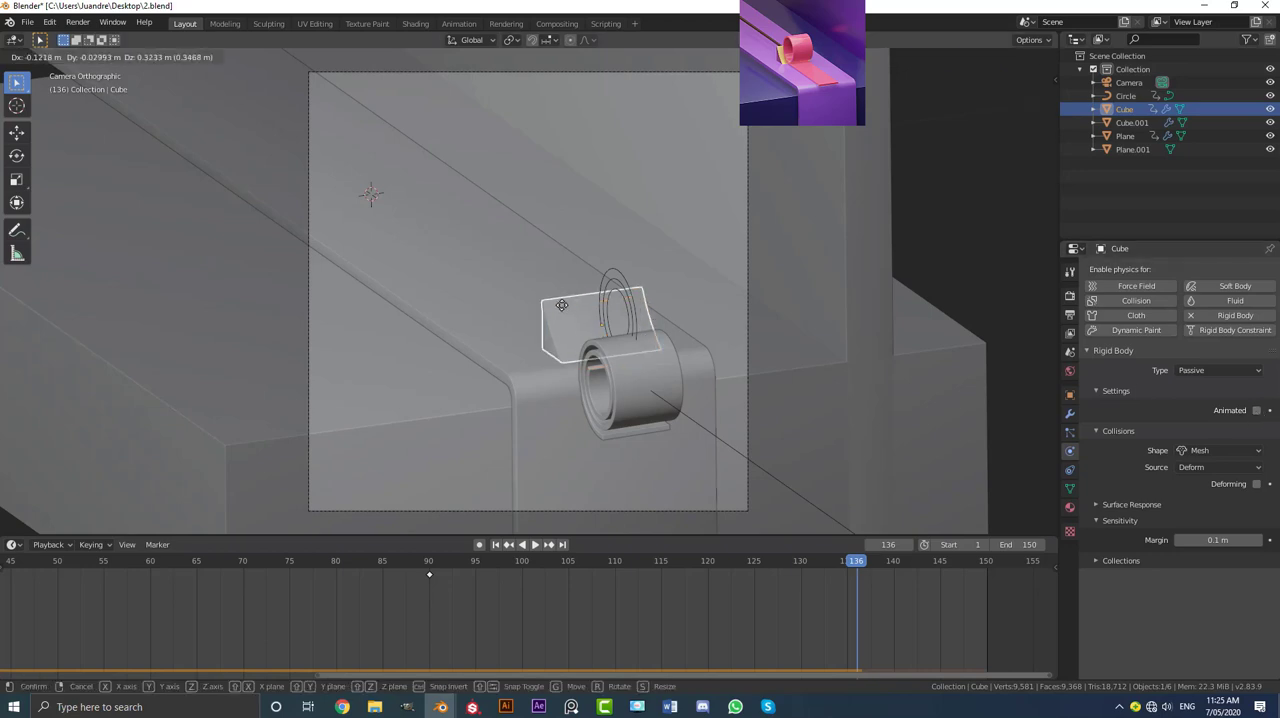
{"action": "left_click", "coordinate": [1256, 410]}
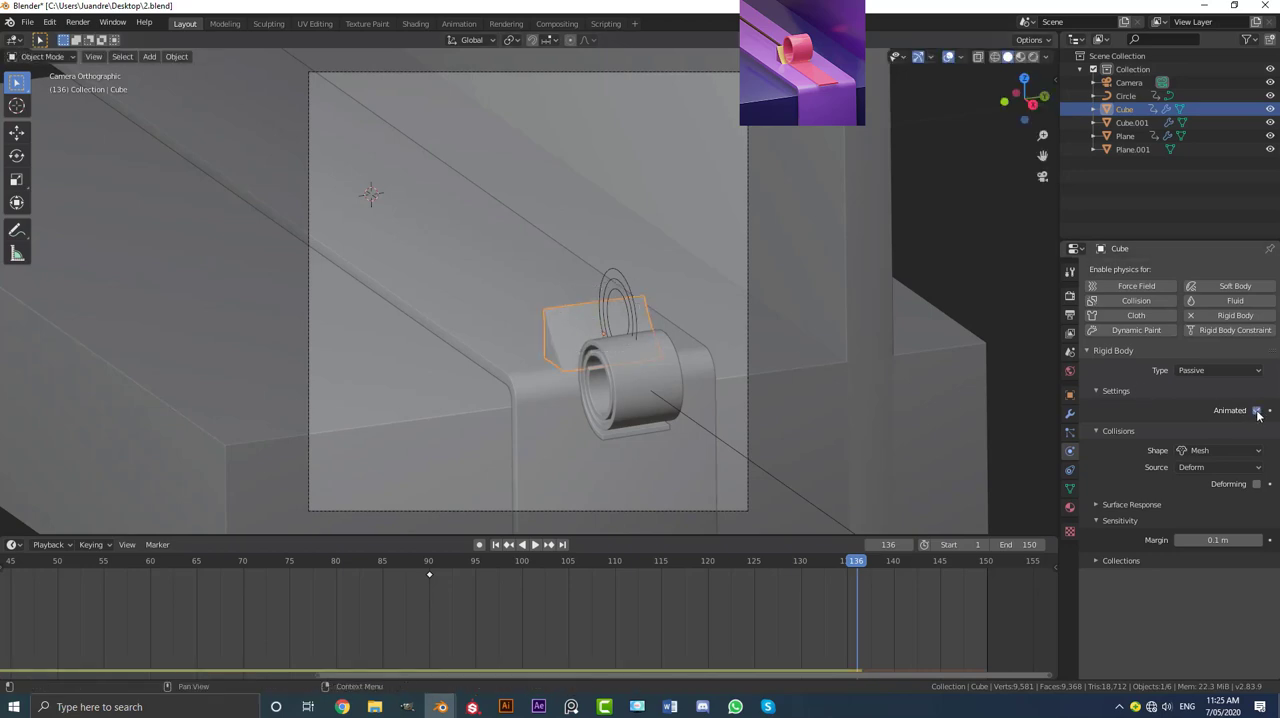
Step: Replay the simulation from frame 1 in the camera view with nothing selected and watch how the roll leaves the wedge
{"action": "key", "text": "shift+Left"}
{"action": "key", "text": "space"}
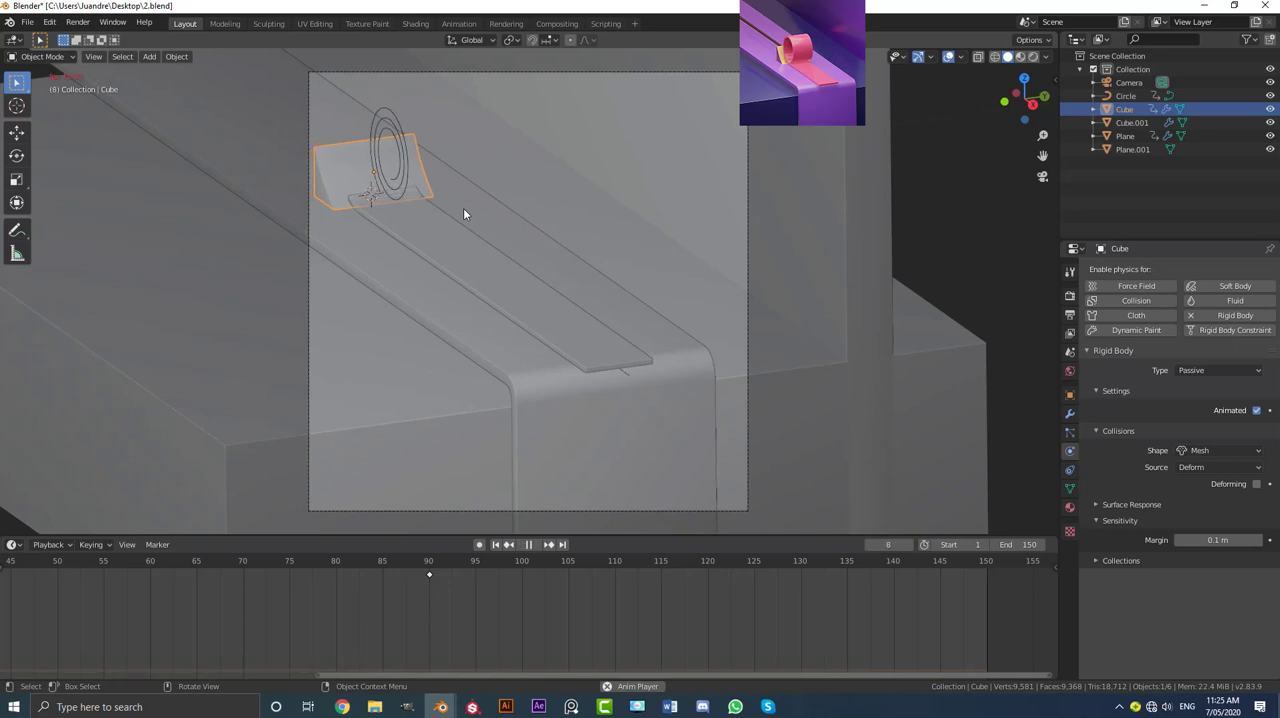
{"action": "key", "text": "alt+a"}
{"action": "scroll", "coordinate": [602, 265], "scroll_direction": "down", "scroll_amount": 3}
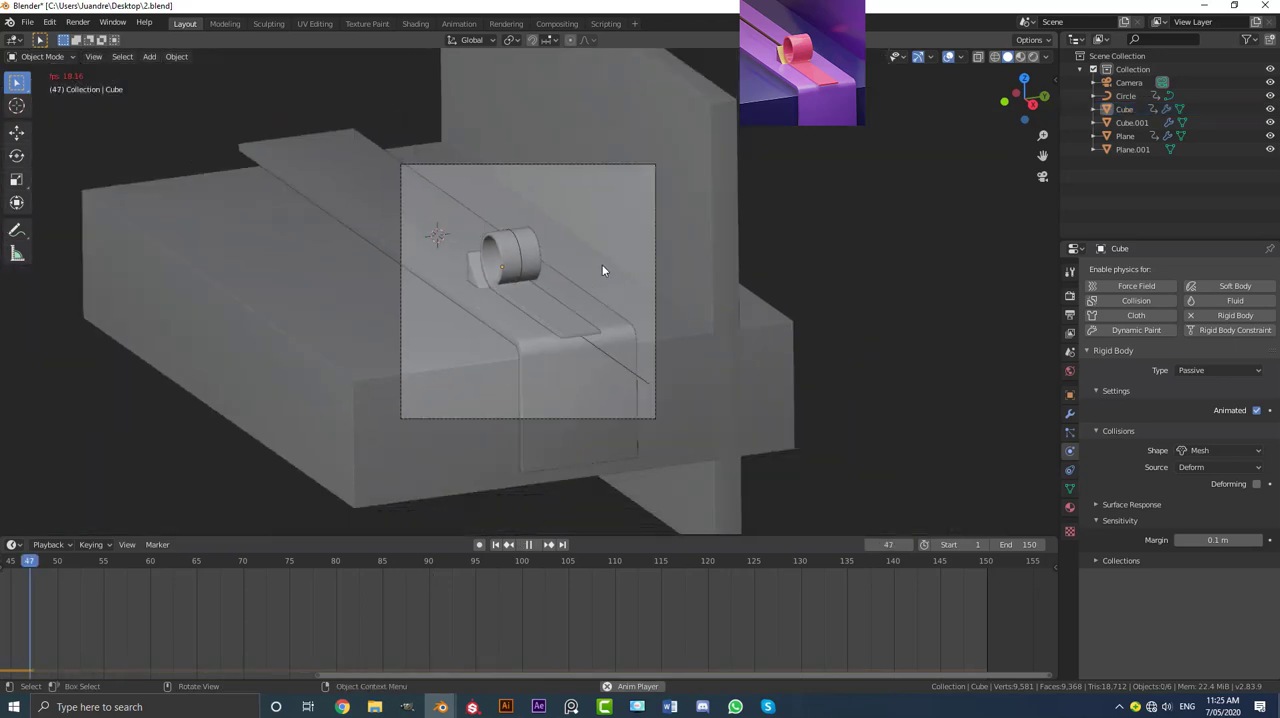
{"action": "scroll", "coordinate": [622, 274], "scroll_direction": "up", "scroll_amount": 2}
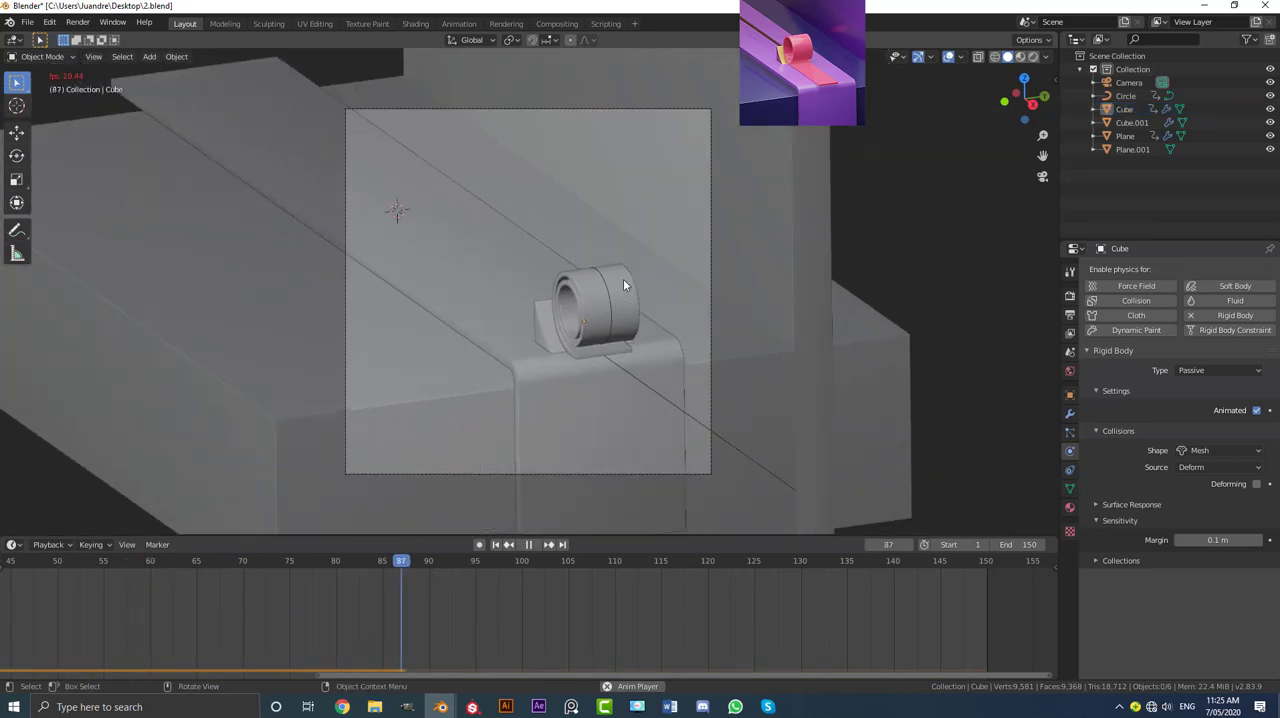
{"action": "scroll", "coordinate": [610, 310], "scroll_direction": "down", "scroll_amount": 2}
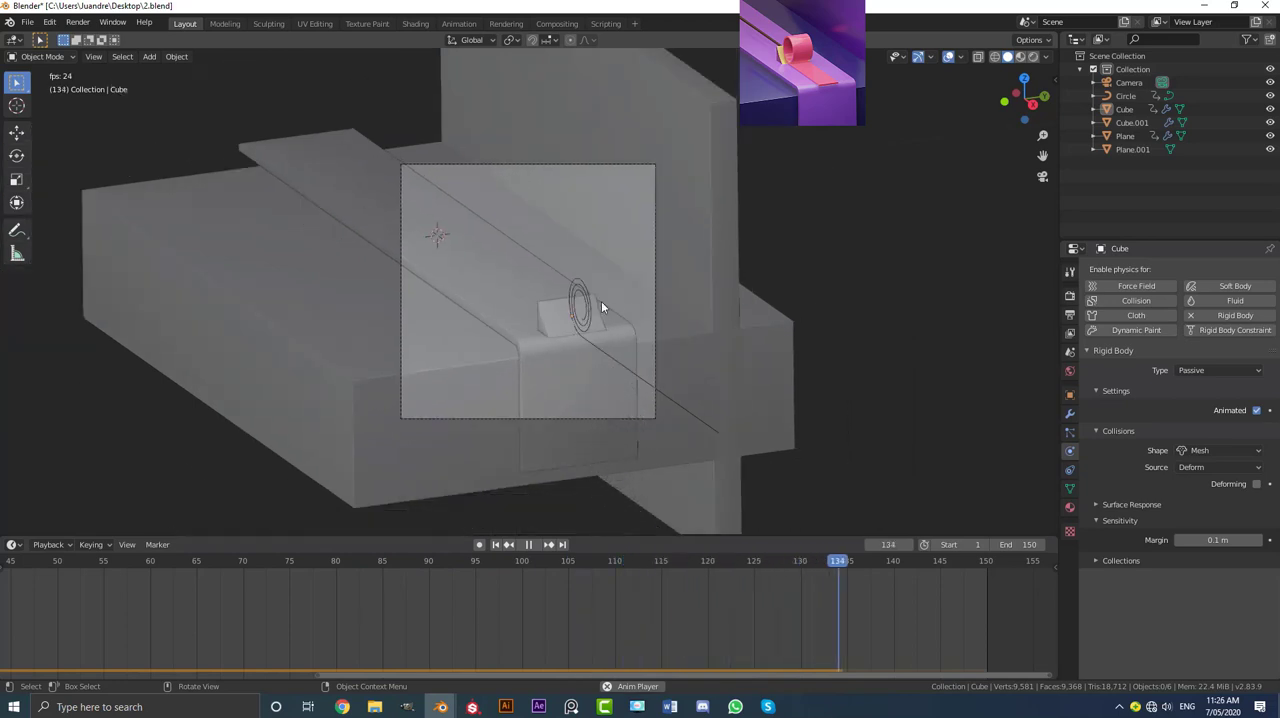
{"action": "scroll", "coordinate": [601, 301], "scroll_direction": "up", "scroll_amount": 2}
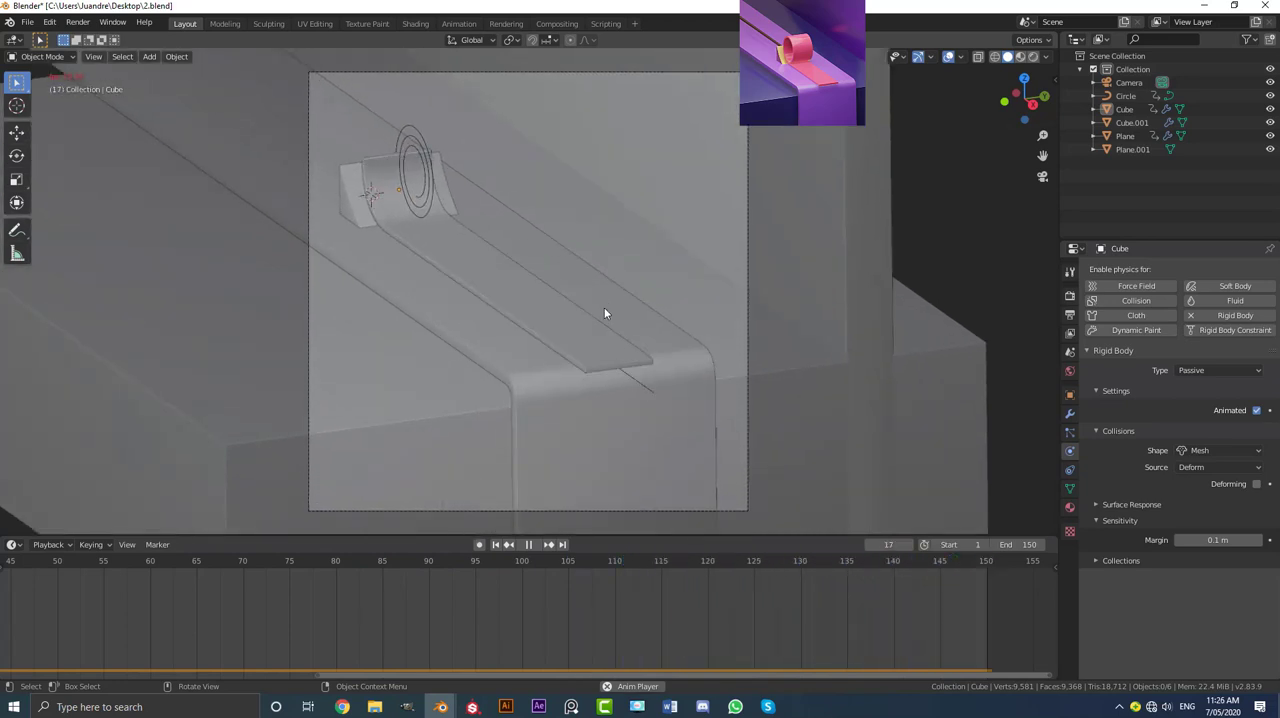
Step: Examine the simulation outside the camera view, pausing near frame 88 to inspect the roll against the wedge before playing on
{"action": "middle_click_drag", "start_coordinate": [520, 316], "coordinate": [582, 326]}
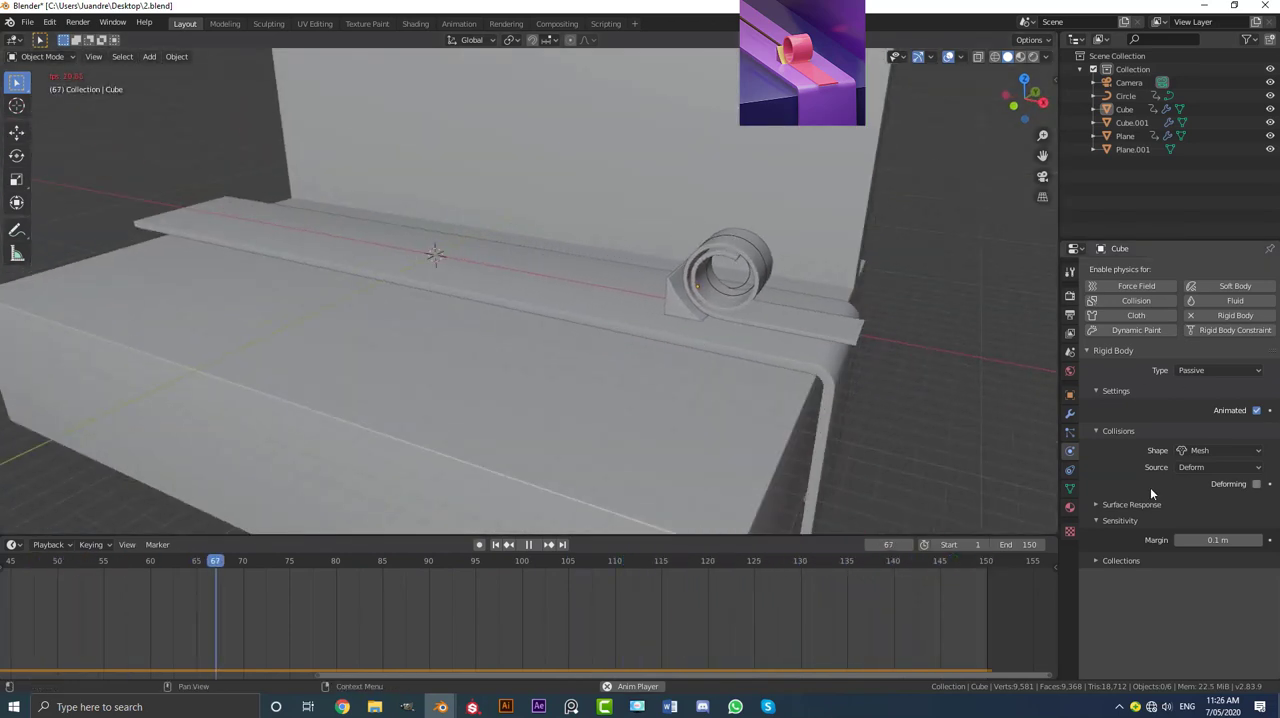
{"action": "key", "text": "space"}
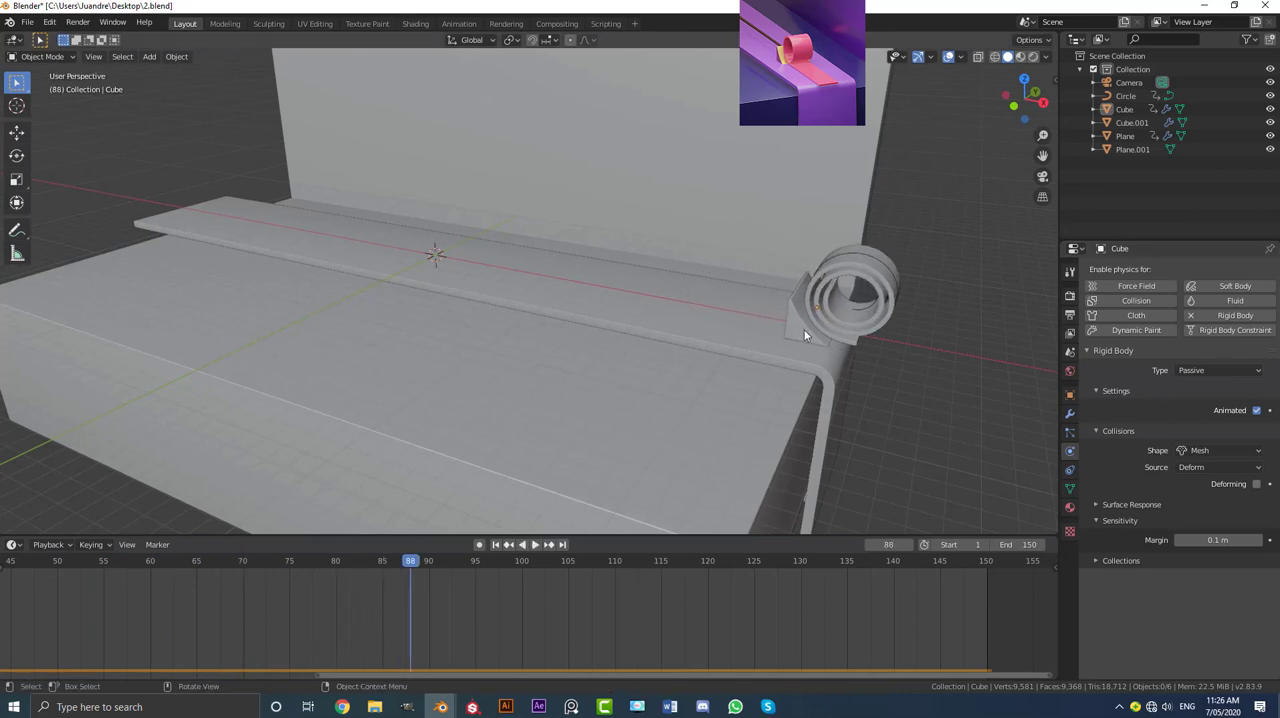
{"action": "middle_click_drag", "start_coordinate": [803, 323], "coordinate": [429, 318]}
{"action": "key", "text": "space"}
{"action": "scroll", "coordinate": [597, 340], "scroll_direction": "down", "scroll_amount": 4}
{"action": "key", "text": "space"}
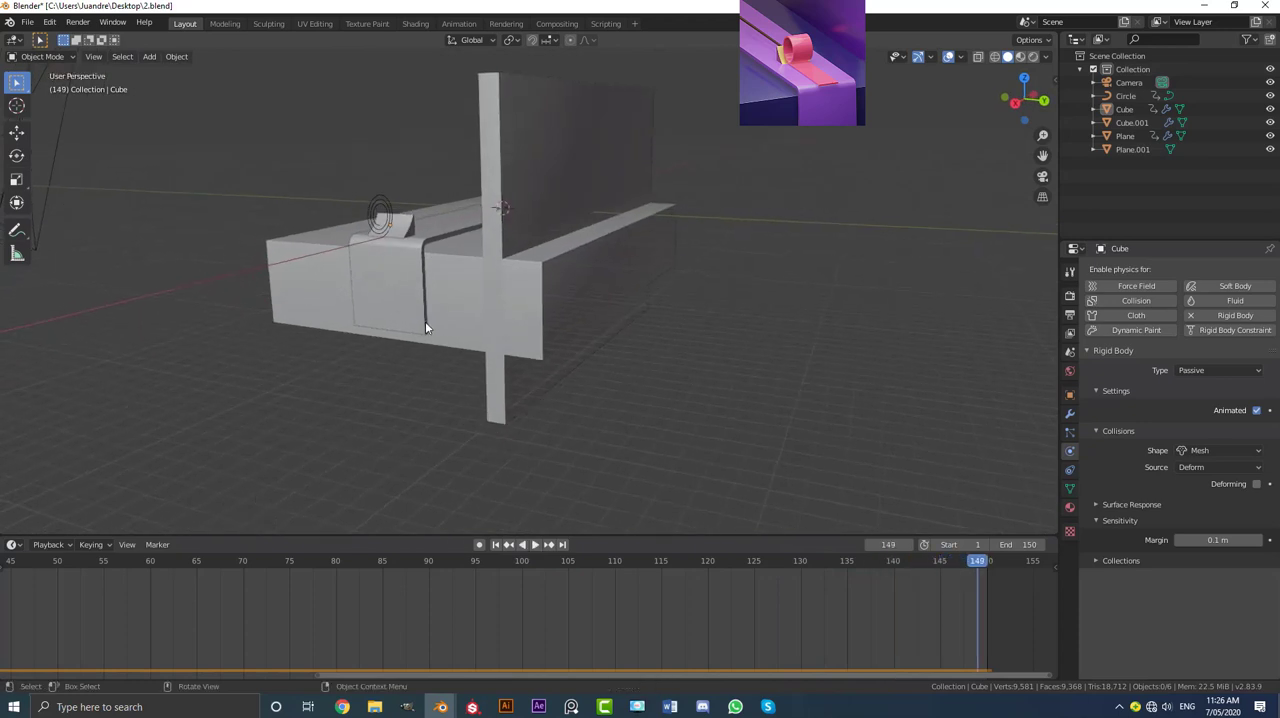
Step: Return to the camera view and inspect the scraper wedge, leaving nothing selected
{"action": "key", "text": "KP_0"}
{"action": "scroll", "coordinate": [594, 329], "scroll_direction": "up", "scroll_amount": 2}
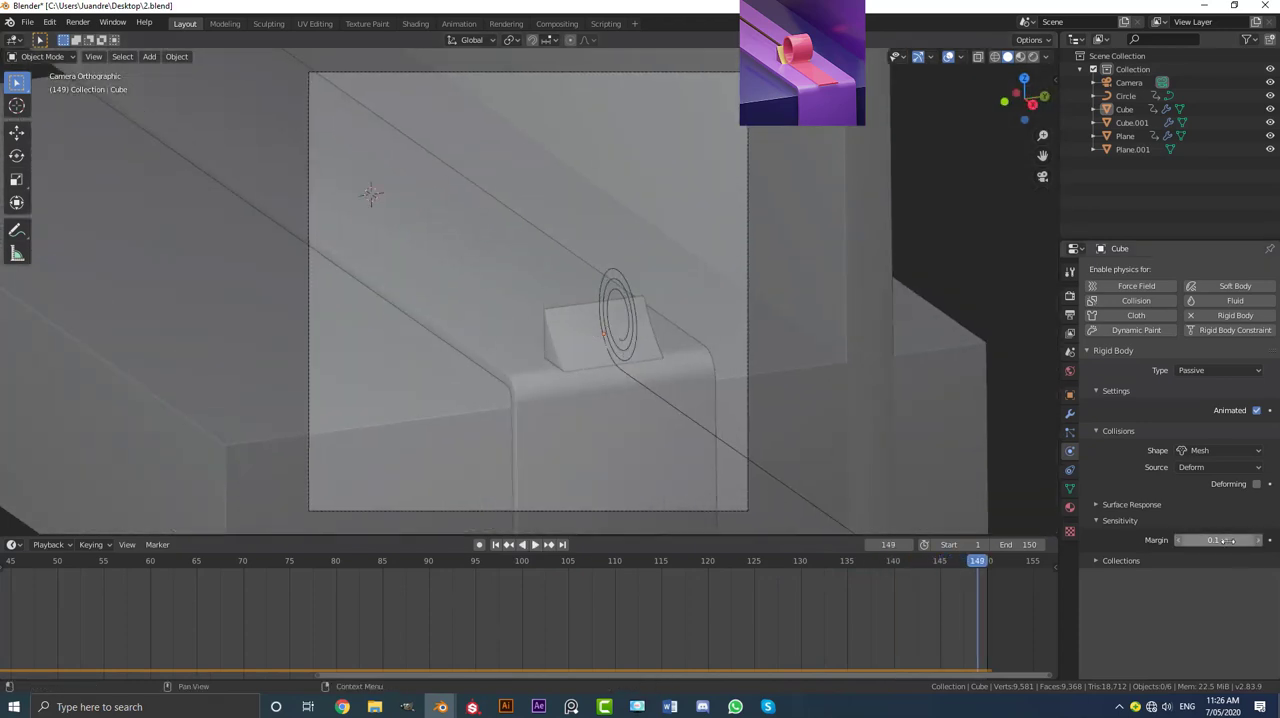
{"action": "left_click", "coordinate": [600, 337]}
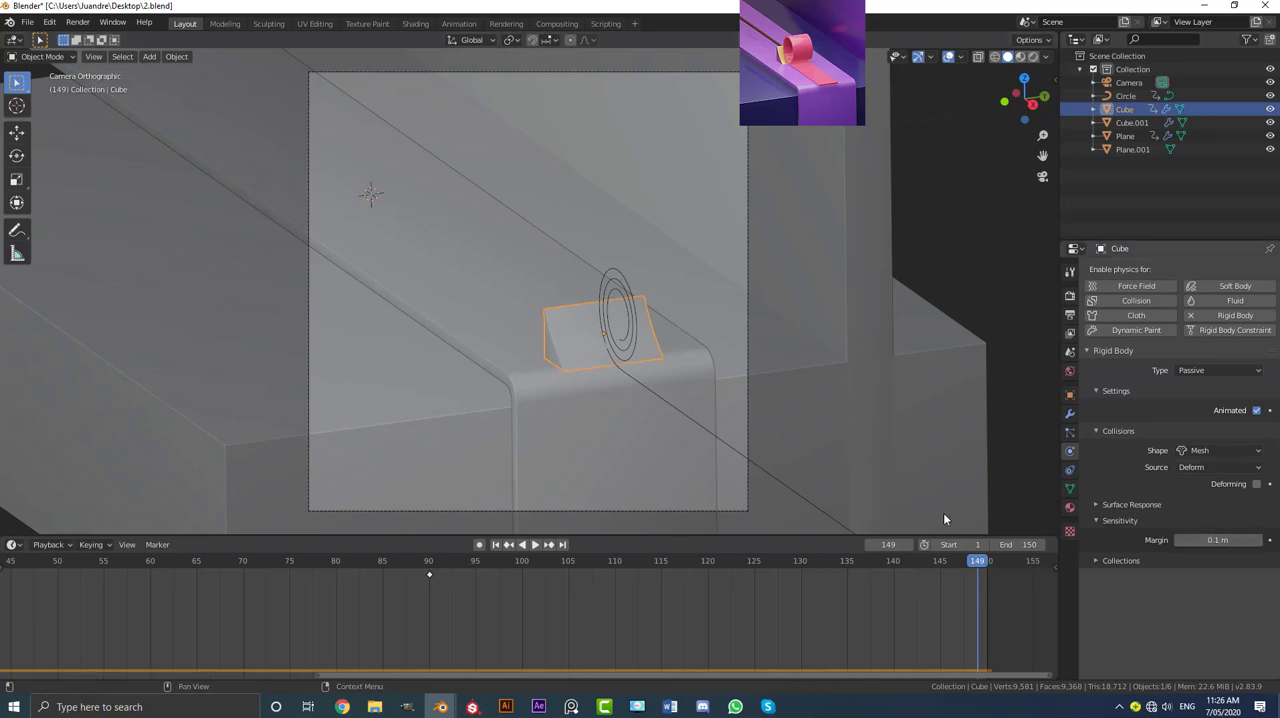
{"action": "scroll", "coordinate": [603, 344], "scroll_direction": "down", "scroll_amount": 3}
{"action": "key", "text": "alt+a"}
{"action": "scroll", "coordinate": [637, 341], "scroll_direction": "up", "scroll_amount": 2}
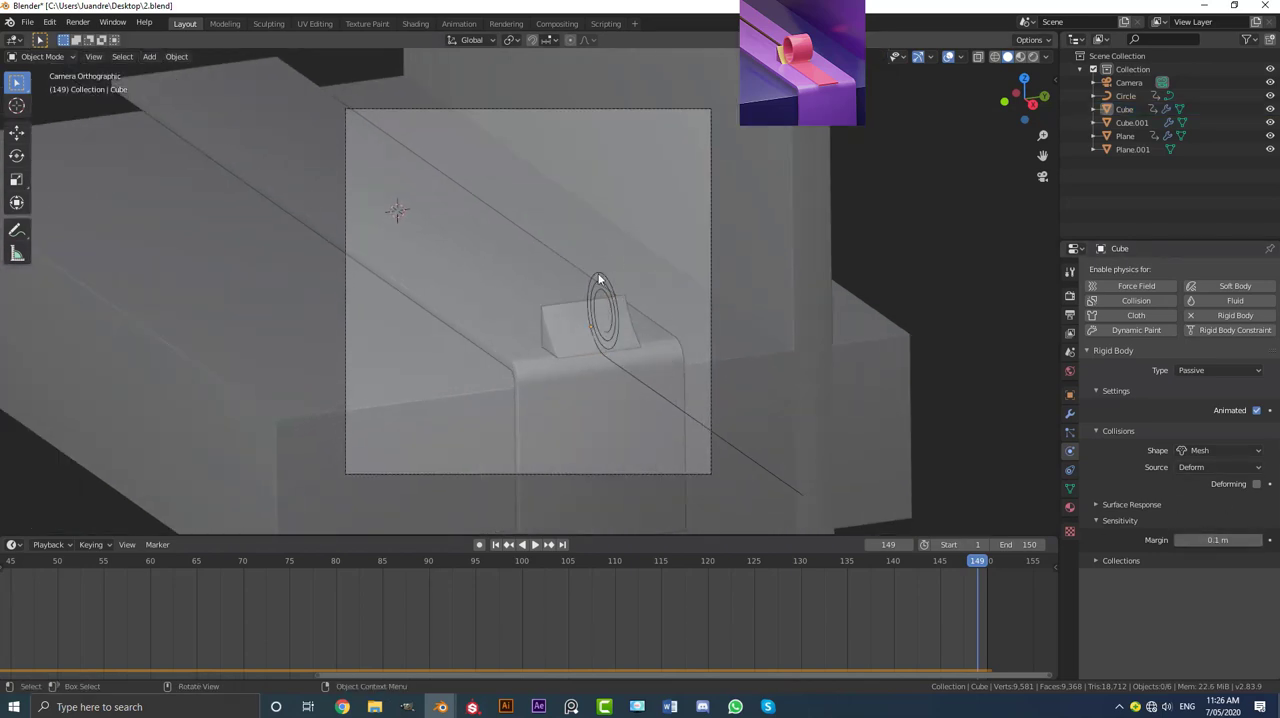
Step: Rewind the timeline to frame 1 and save the project as 3.blend
{"action": "key", "text": "shift+Left"}
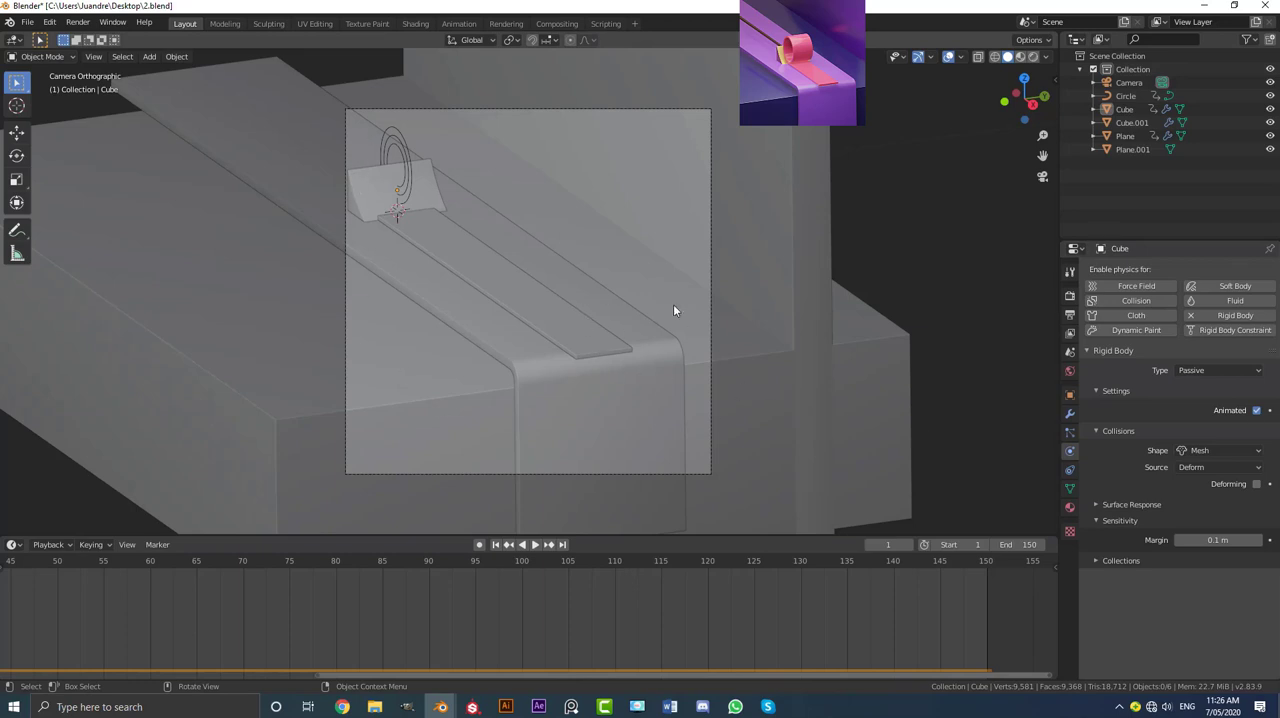
{"action": "left_click", "coordinate": [29, 22]}
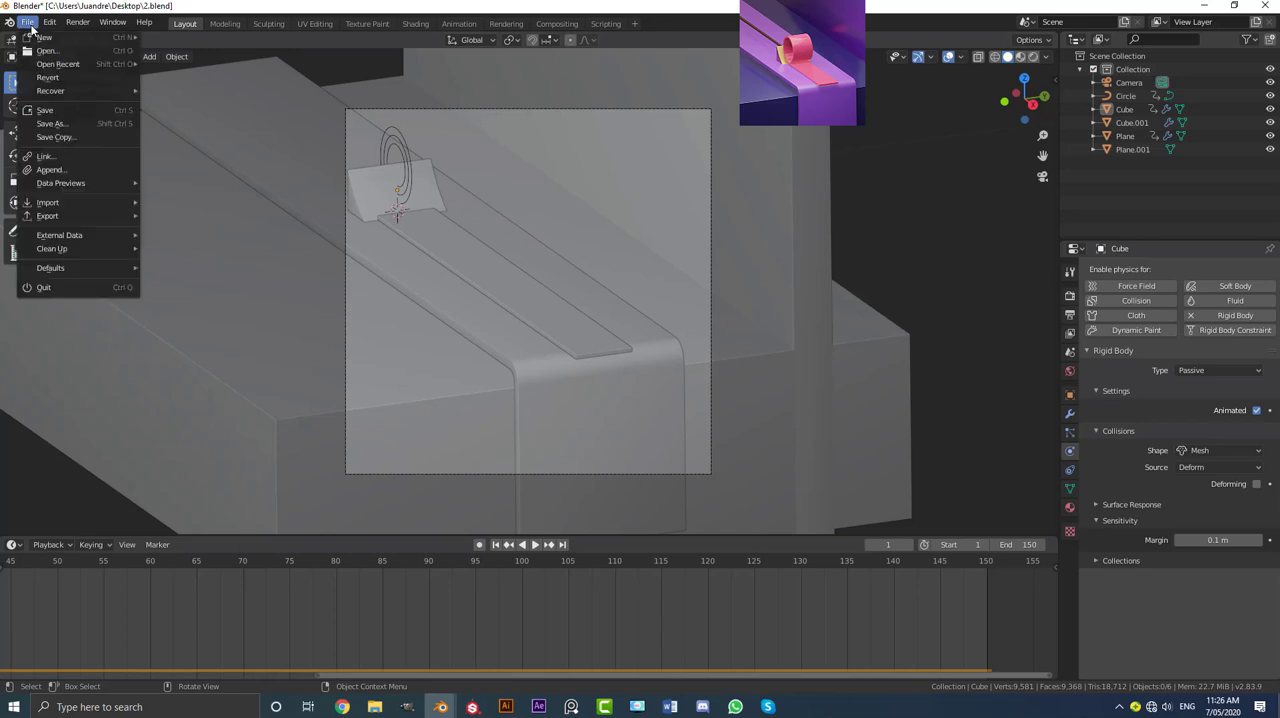
{"action": "left_click", "coordinate": [55, 123]}
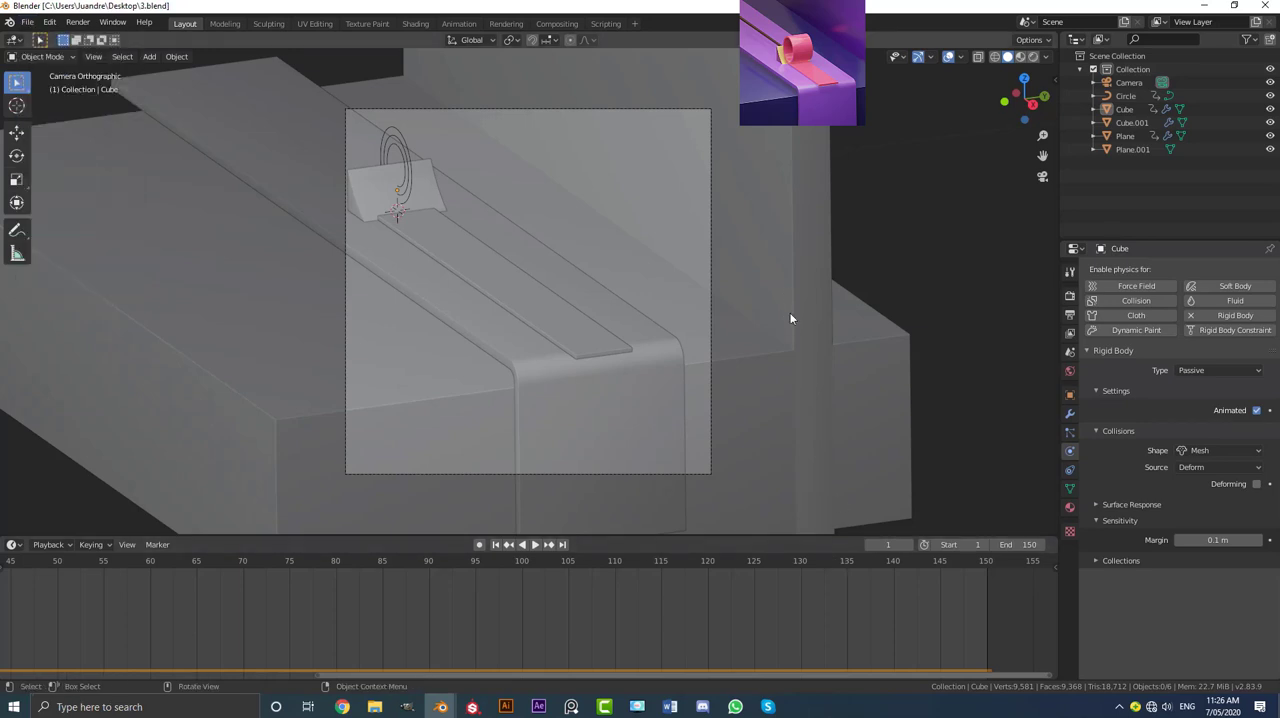
Step: Bake the rigid body world cache for frames 1 to 150 and fit the full frame range in the timeline
{"action": "left_click", "coordinate": [1070, 354]}
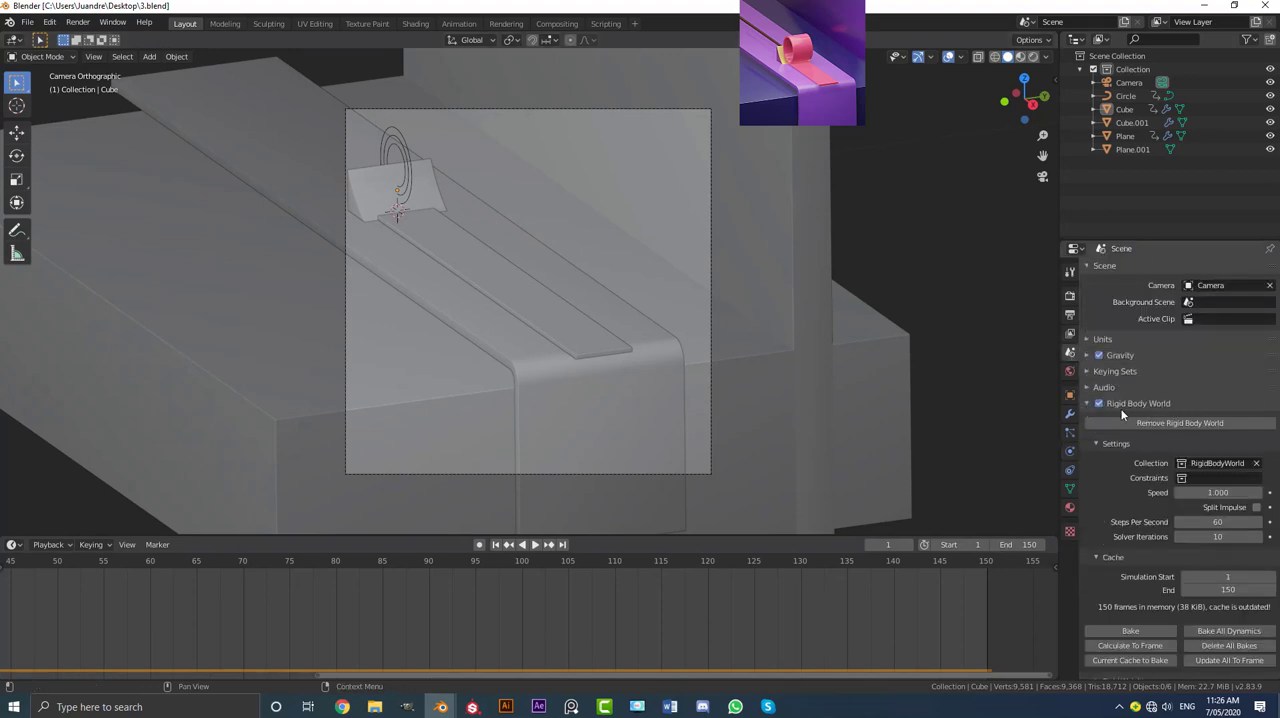
{"action": "scroll", "coordinate": [1160, 425], "scroll_direction": "down", "scroll_amount": 1}
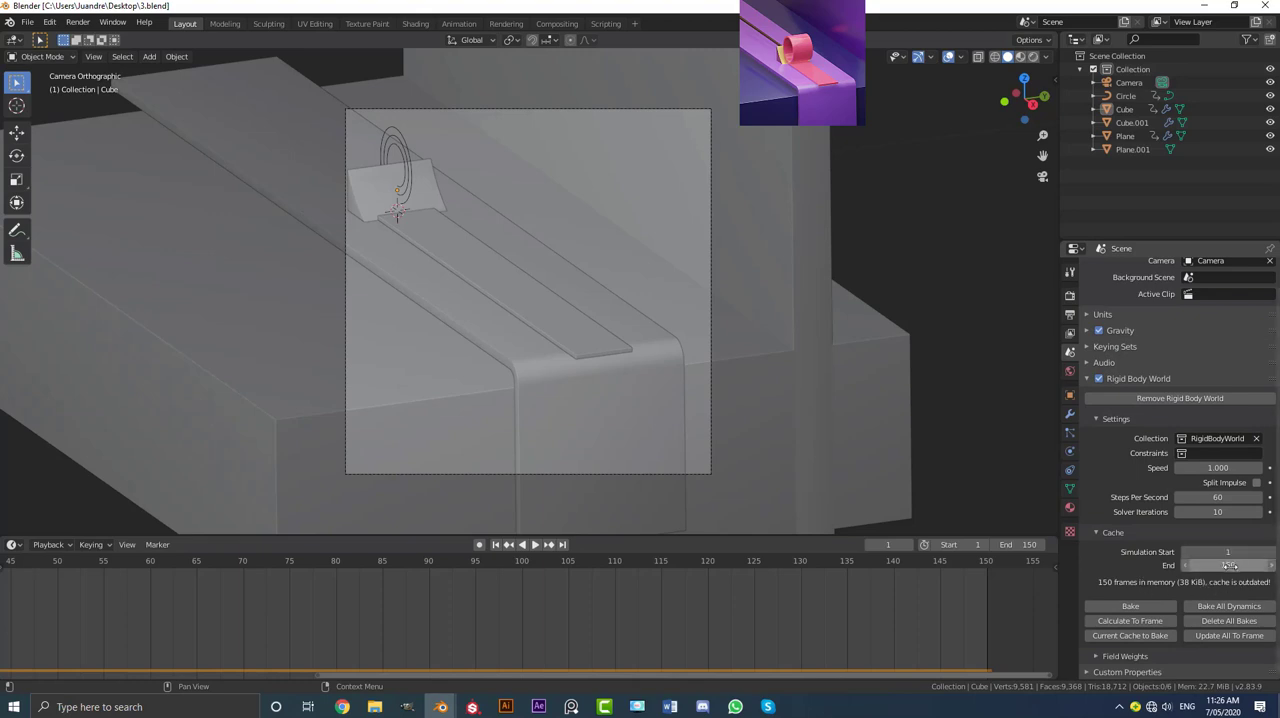
{"action": "left_click", "coordinate": [1133, 606]}
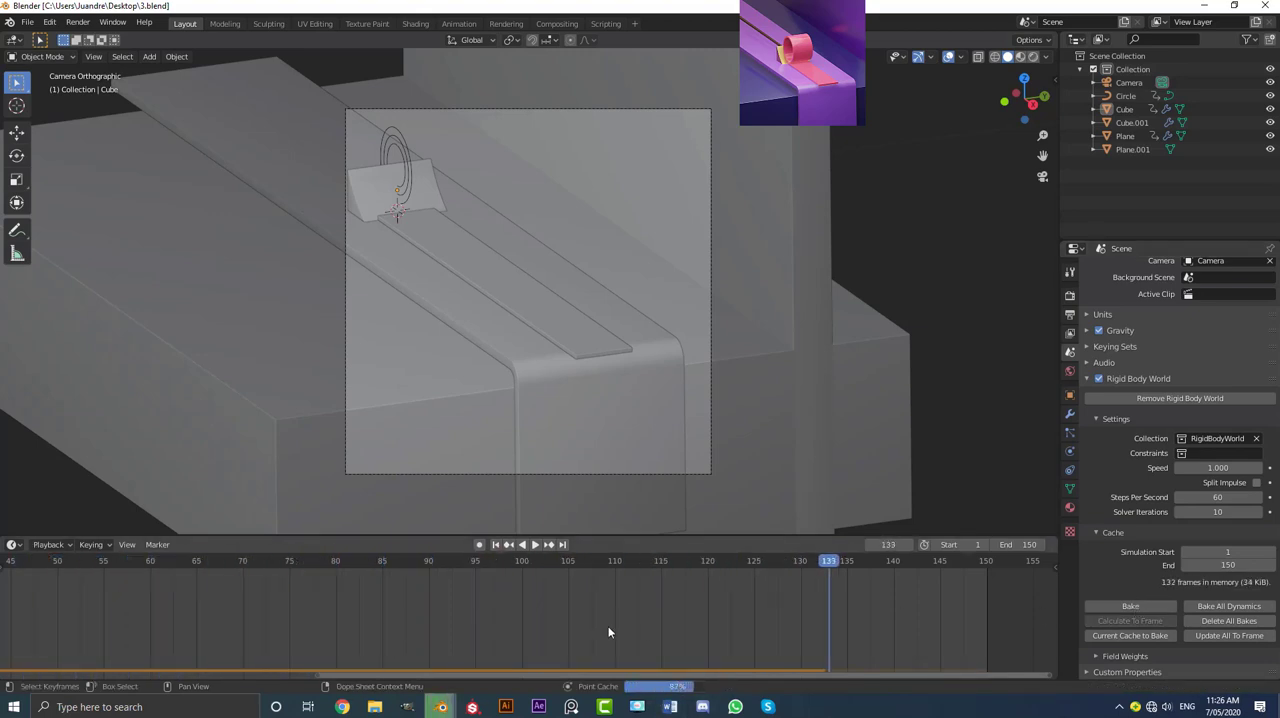
{"action": "scroll", "coordinate": [590, 626], "scroll_direction": "down", "scroll_amount": 4}
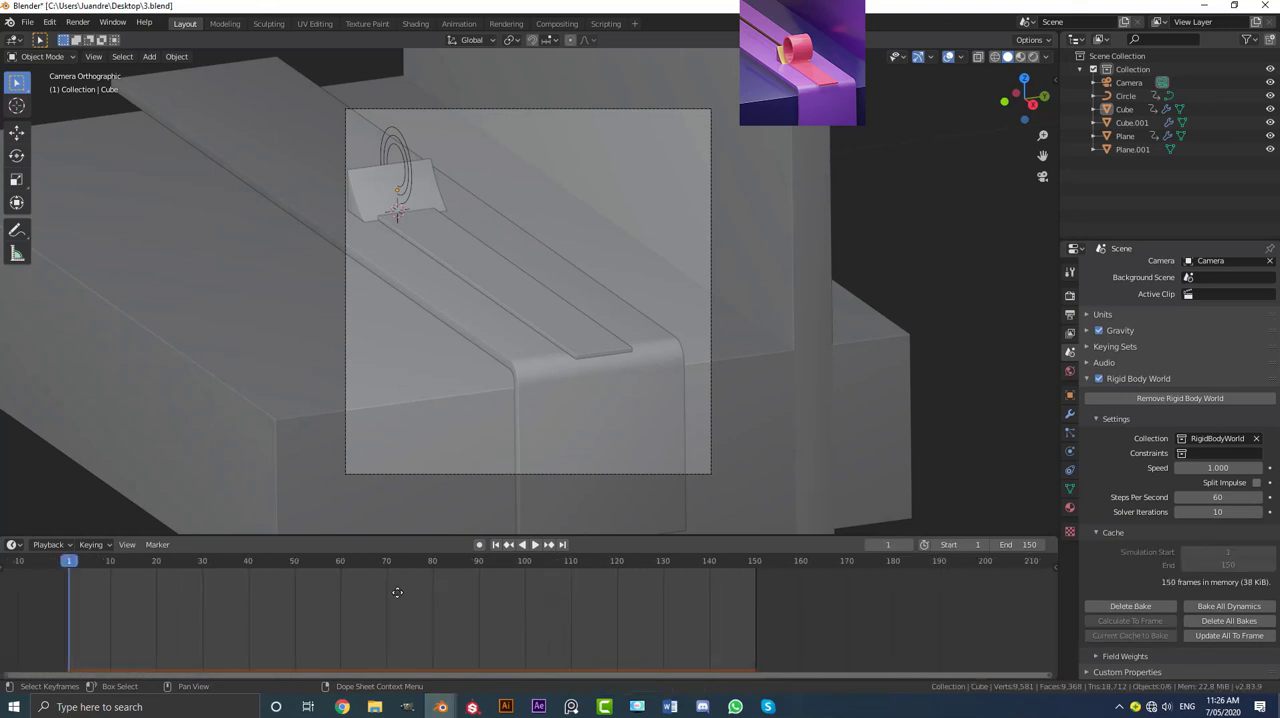
{"action": "middle_click_drag", "start_coordinate": [397, 592], "coordinate": [491, 590]}
Step: Save the project with its baked simulation and play the animation from frame 1
{"action": "left_click", "coordinate": [27, 22]}
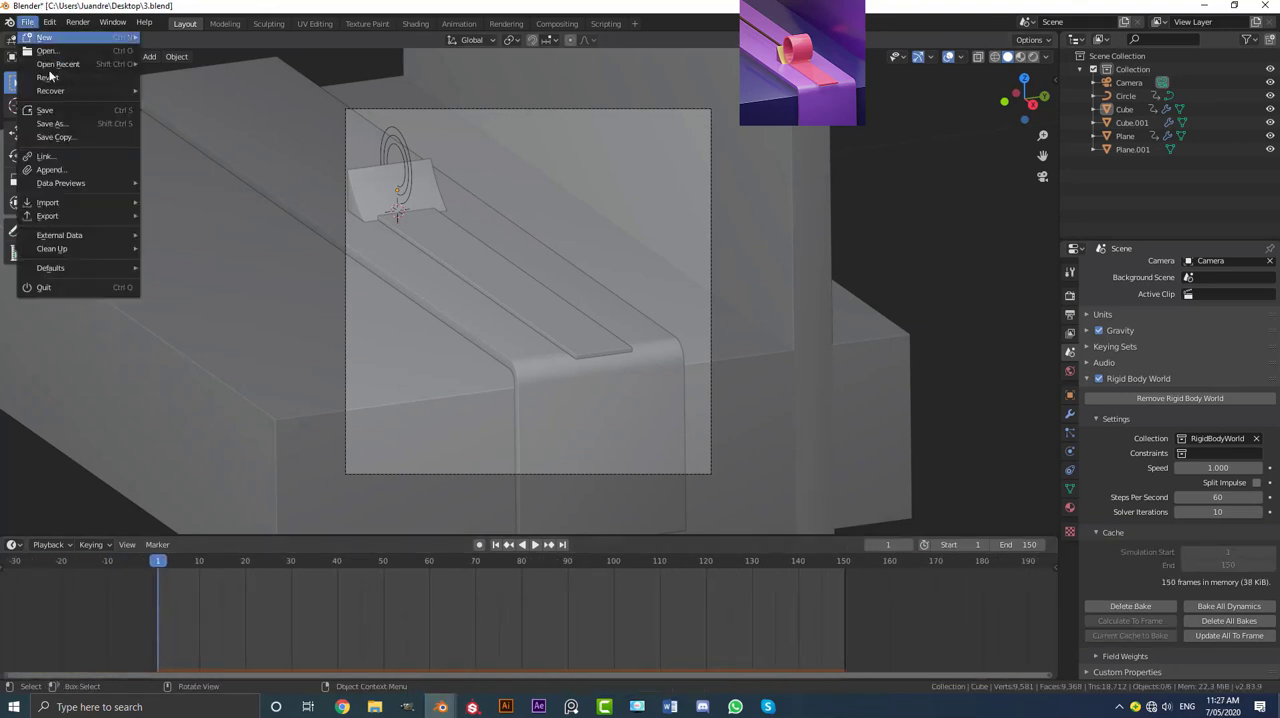
{"action": "left_click", "coordinate": [48, 77]}
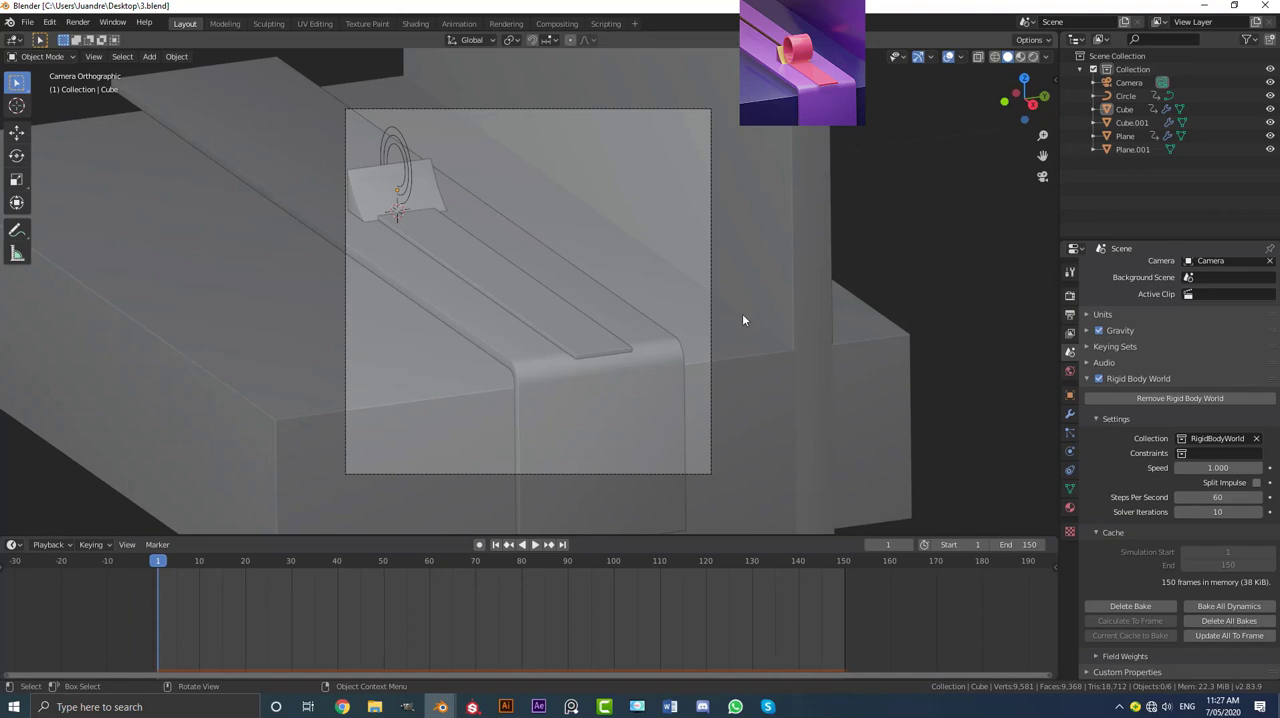
{"action": "key", "text": "space"}
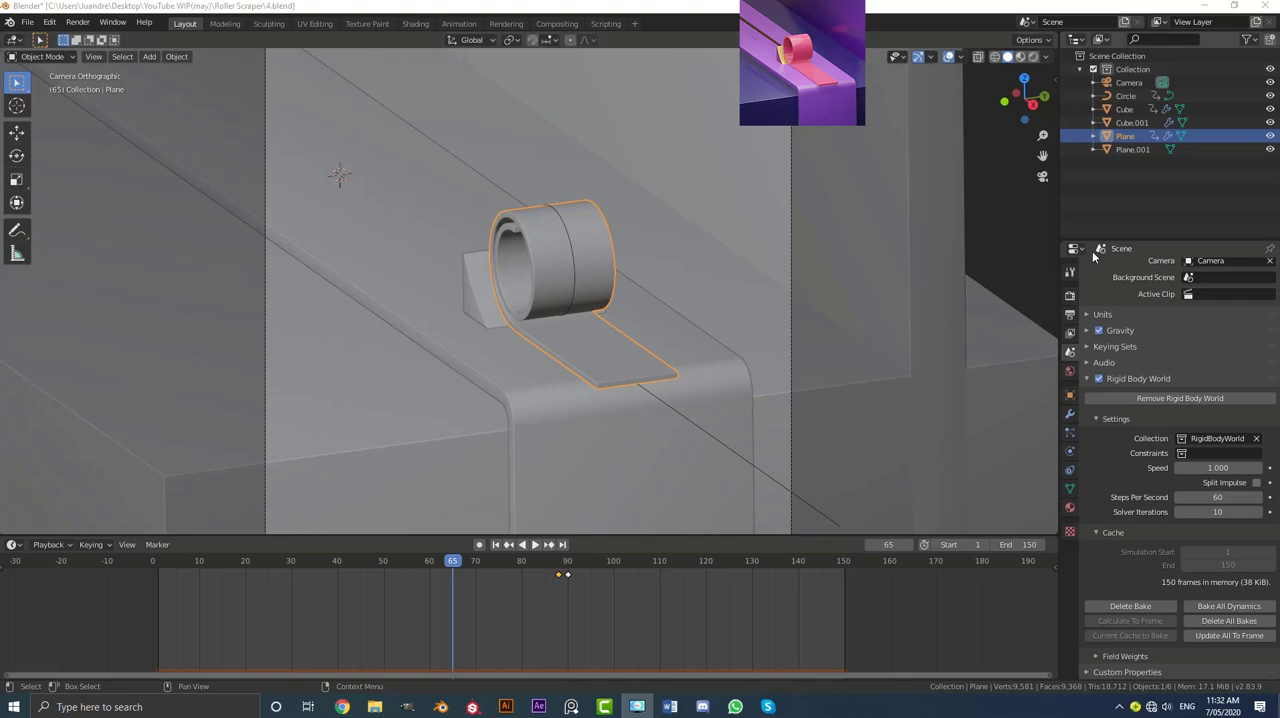
Step: Enable Ambient Occlusion and Screen Space Reflections in the Eevee render settings
{"action": "left_click", "coordinate": [1070, 297]}
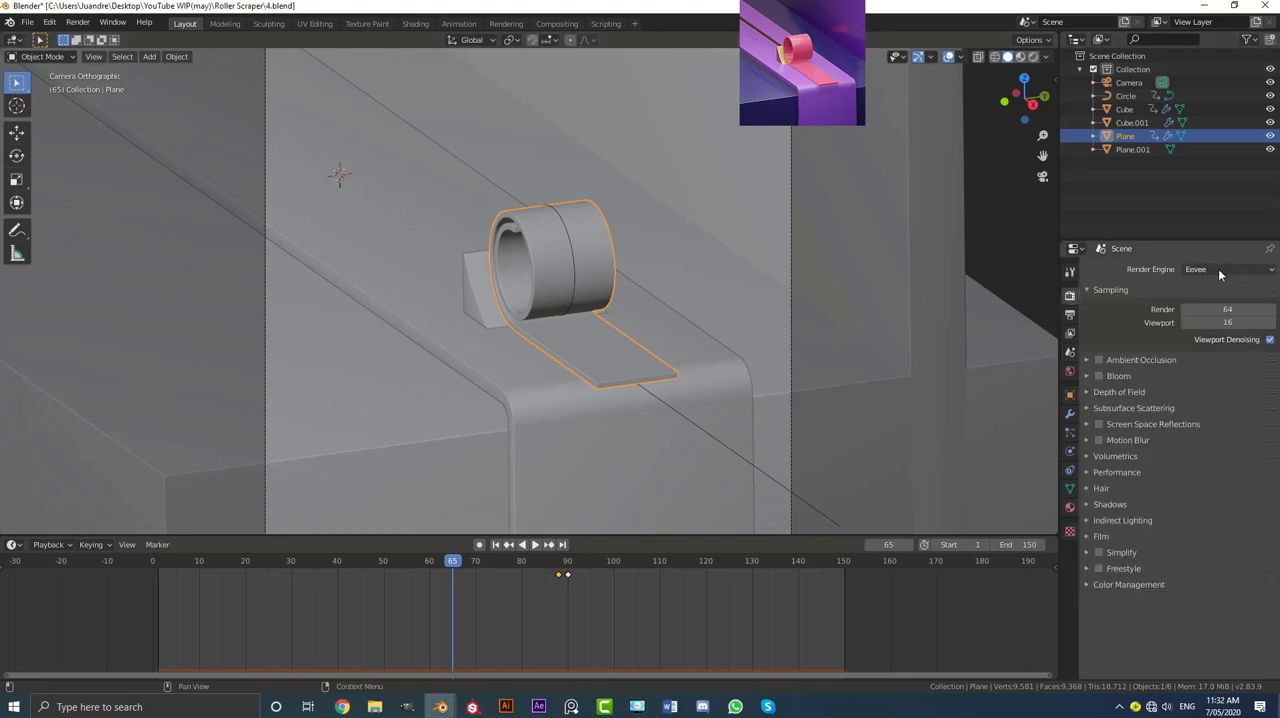
{"action": "left_click", "coordinate": [1099, 424]}
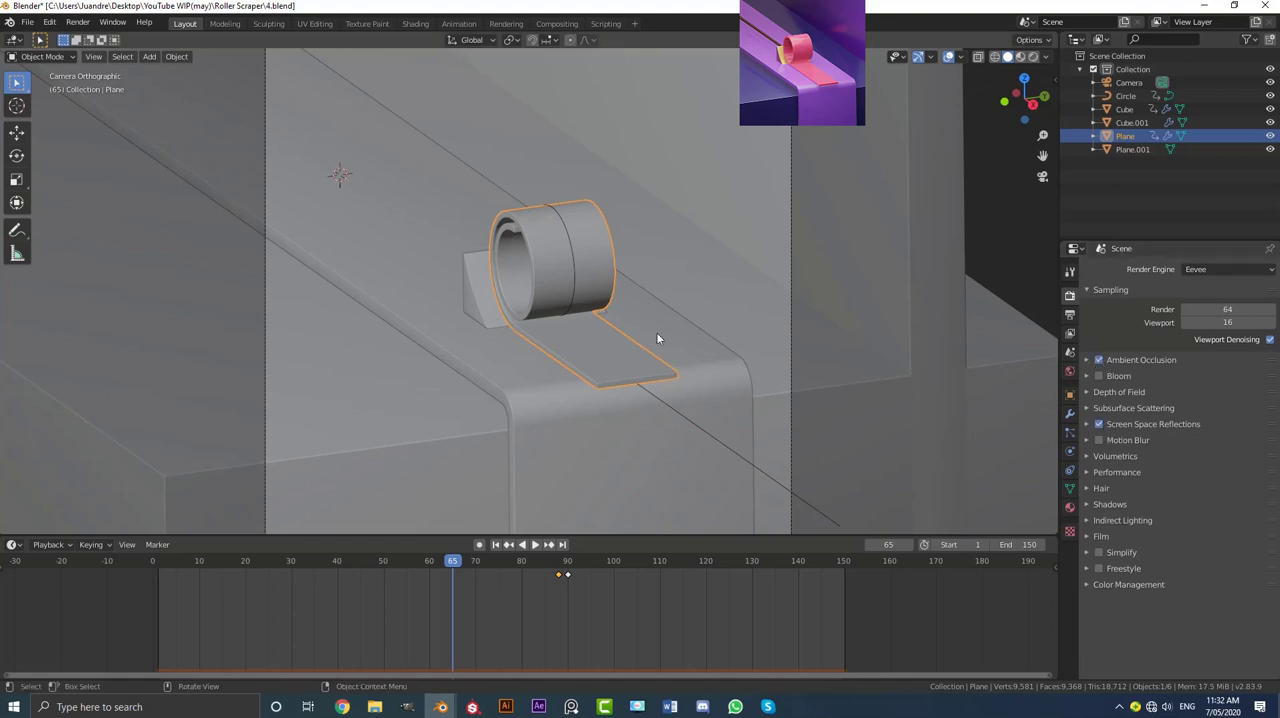
Step: Add an area light and raise it along the Z axis above the platform
{"action": "scroll", "coordinate": [656, 338], "scroll_direction": "down", "scroll_amount": 2}
{"action": "key", "text": "shift+a"}
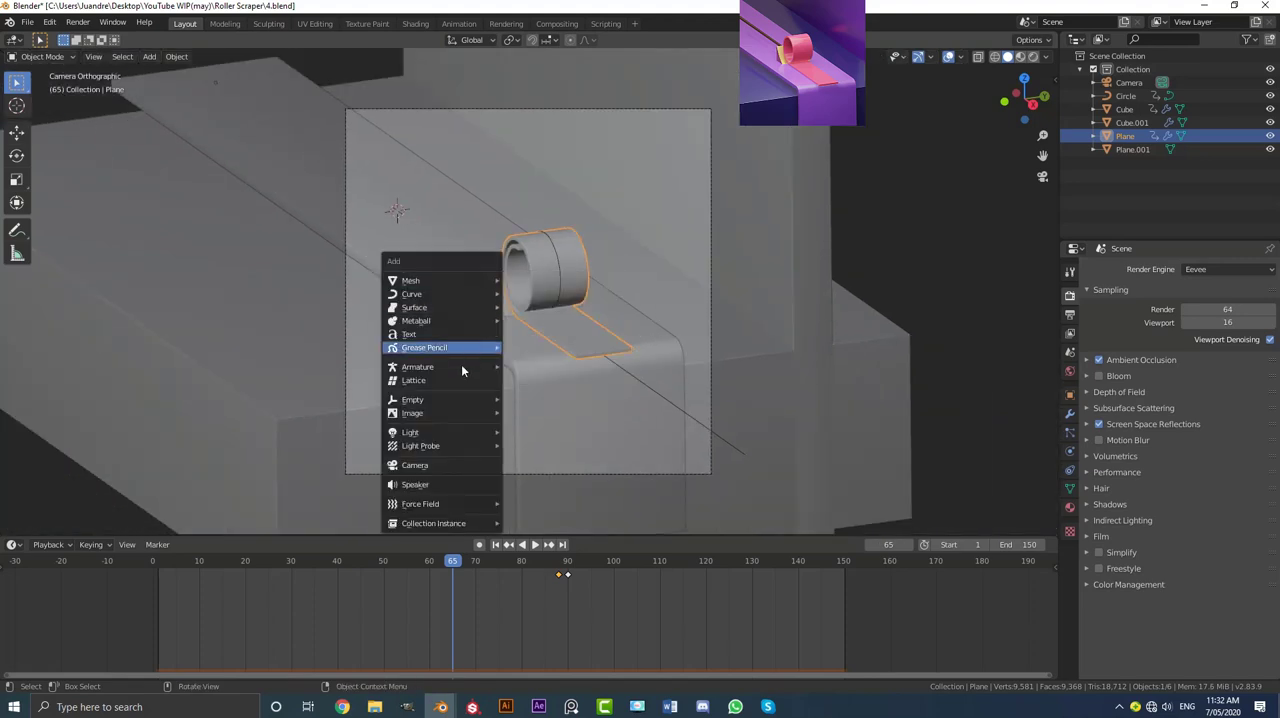
{"action": "mouse_move", "coordinate": [456, 433]}
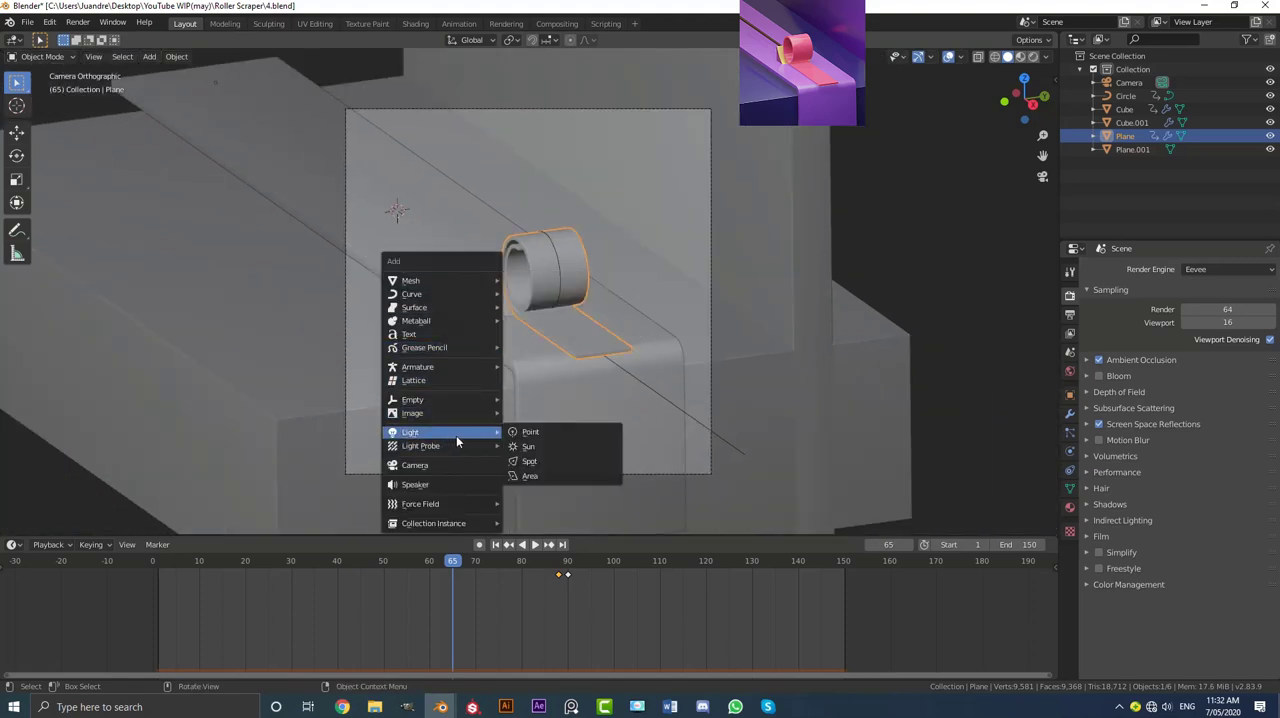
{"action": "left_click", "coordinate": [545, 476]}
{"action": "middle_click_drag", "start_coordinate": [543, 426], "coordinate": [506, 353]}
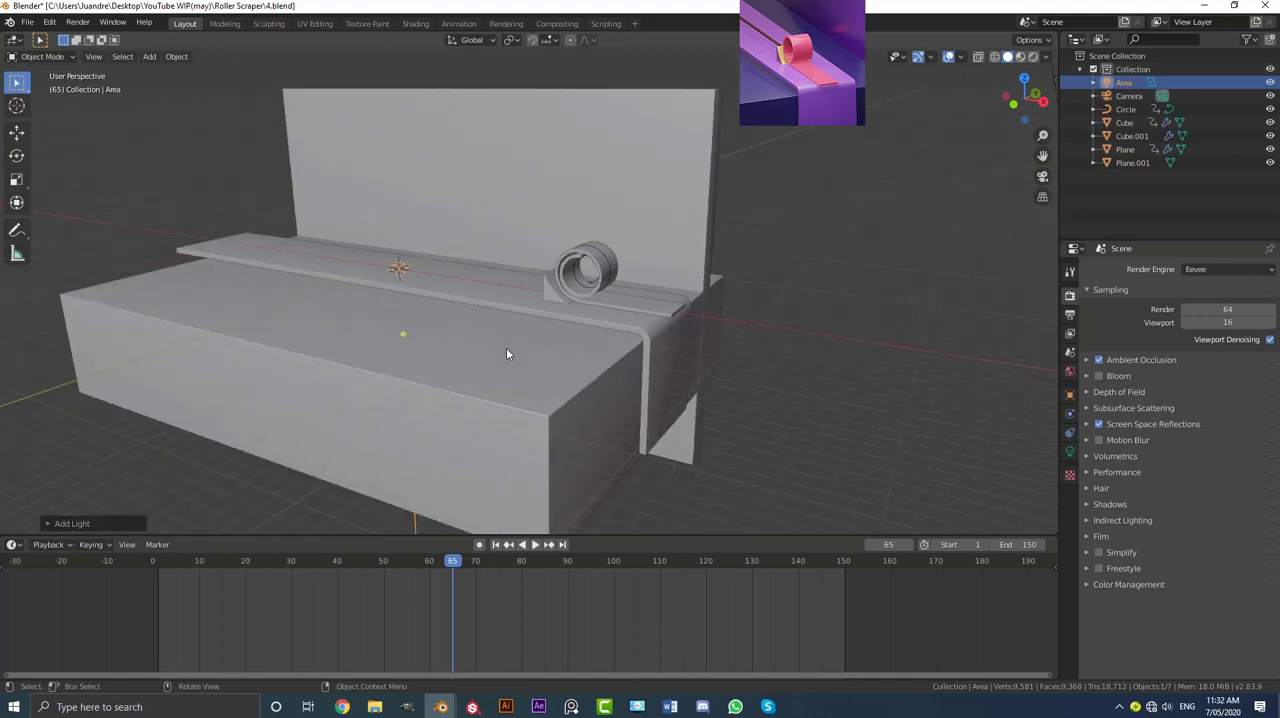
{"action": "key", "text": "g"}
{"action": "key", "text": "z"}
{"action": "left_click", "coordinate": [535, 223]}
Step: Set the area light's size to 7.94 m and stretch the light along the X axis
{"action": "middle_click_drag", "start_coordinate": [535, 225], "coordinate": [515, 266]}
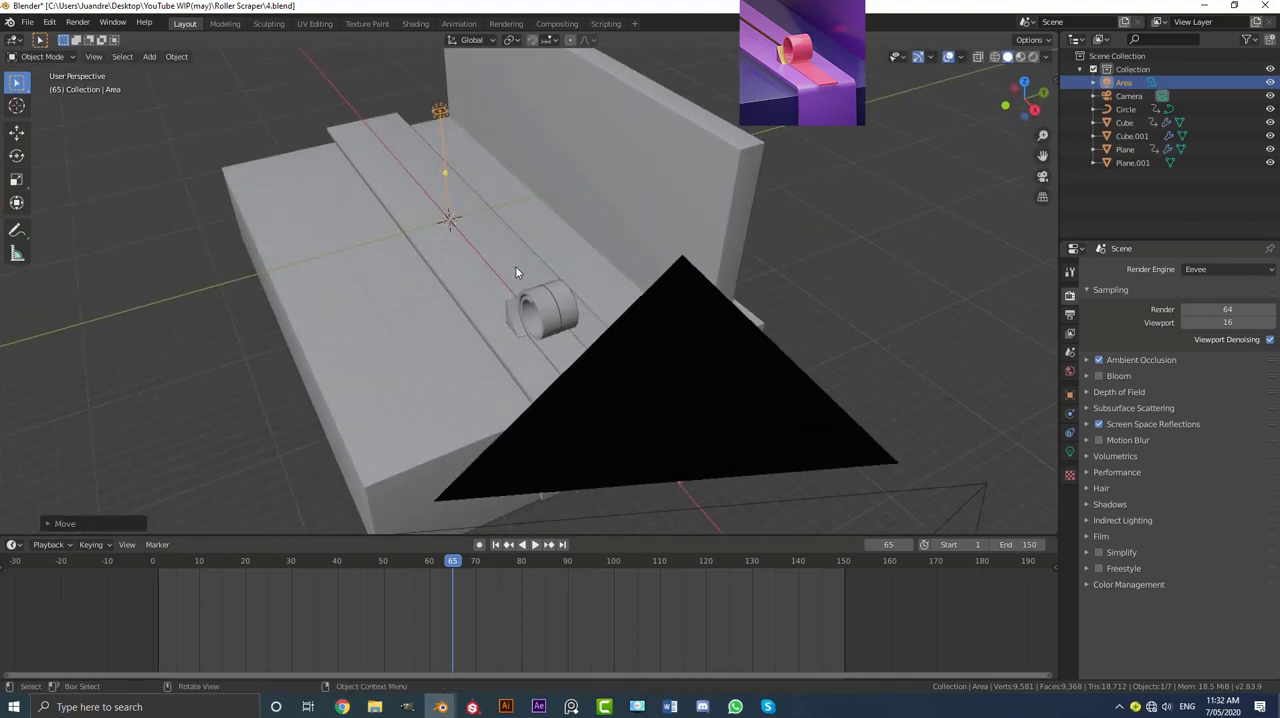
{"action": "left_click", "coordinate": [1071, 453]}
{"action": "left_click_drag", "start_coordinate": [1218, 406], "coordinate": [1264, 406]}
{"action": "middle_click_drag", "start_coordinate": [348, 201], "coordinate": [440, 233]}
{"action": "key", "text": "s"}
{"action": "key", "text": "x"}
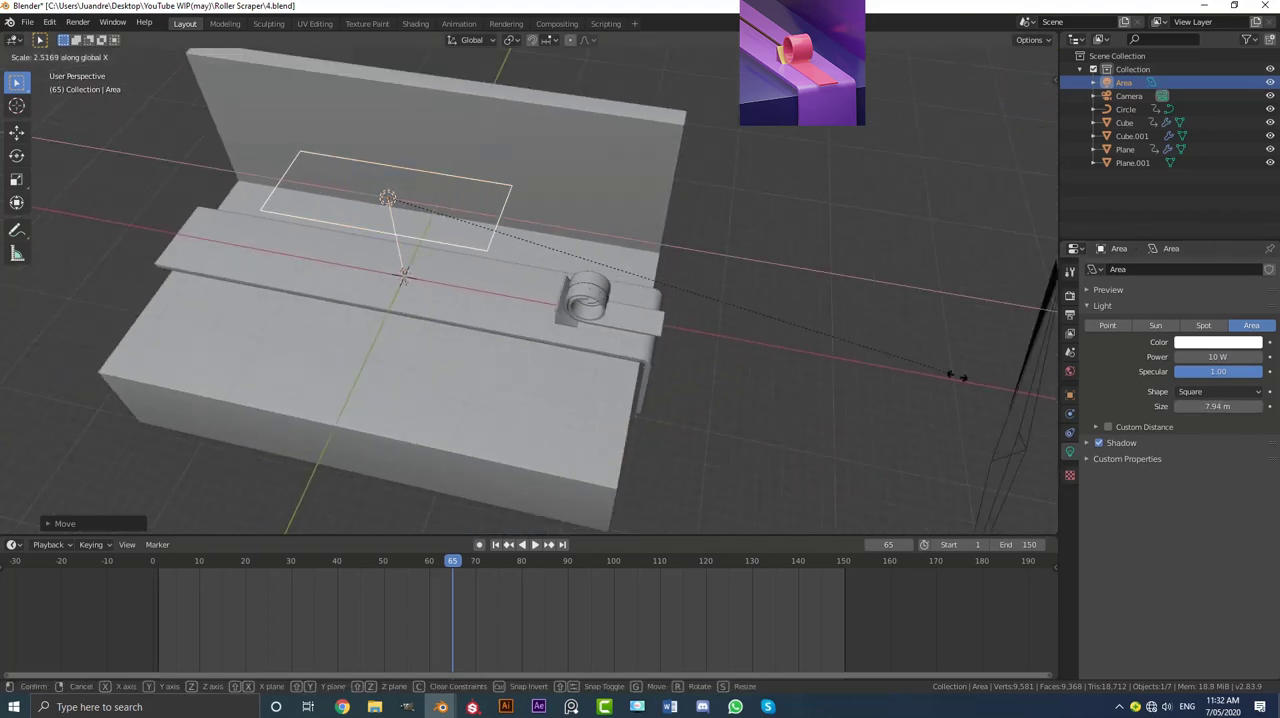
{"action": "left_click", "coordinate": [1047, 394]}
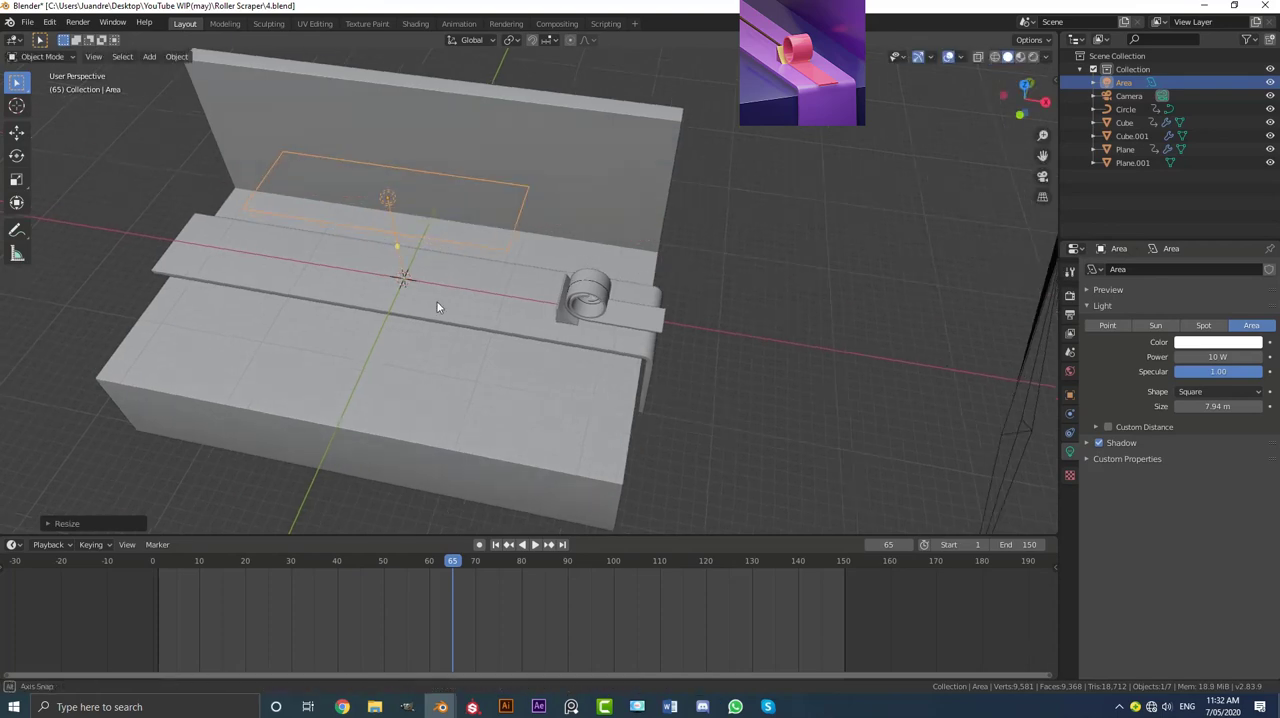
Step: Move the area light along the X axis to above the ribbon roll and set its power to 3000 W
{"action": "key", "text": "g"}
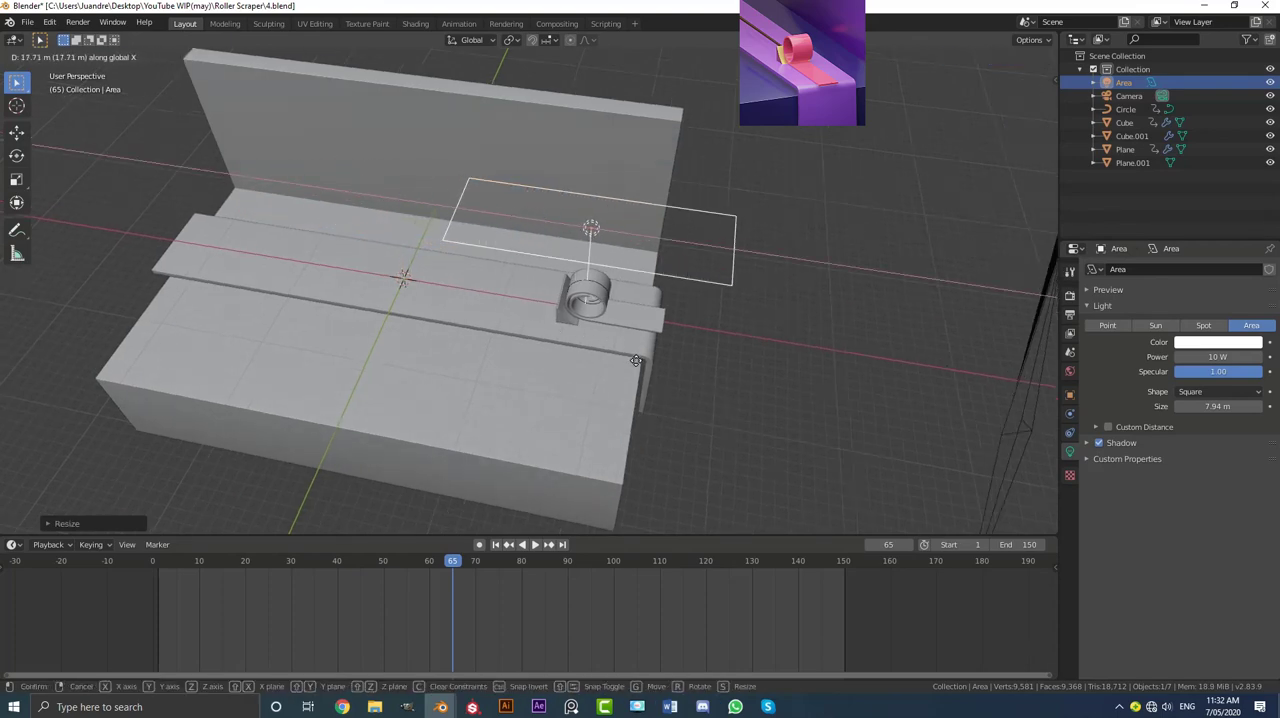
{"action": "left_click", "coordinate": [630, 300]}
{"action": "middle_click_drag", "start_coordinate": [630, 300], "coordinate": [540, 292]}
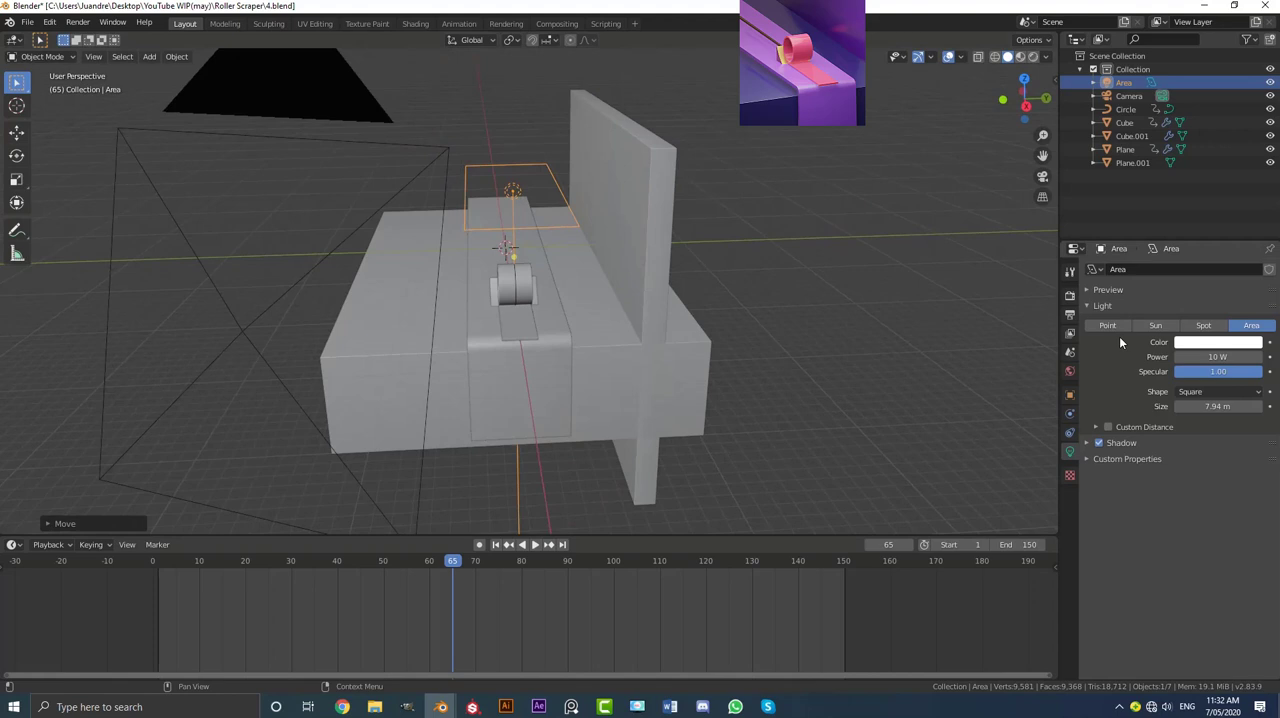
{"action": "left_click", "coordinate": [1195, 356]}
{"action": "type", "text": "3000"}
{"action": "key", "text": "Return"}
Step: From the right orthographic view, raise the area light along the Z axis above the ribbon roll
{"action": "middle_click_drag", "start_coordinate": [486, 354], "coordinate": [535, 377]}
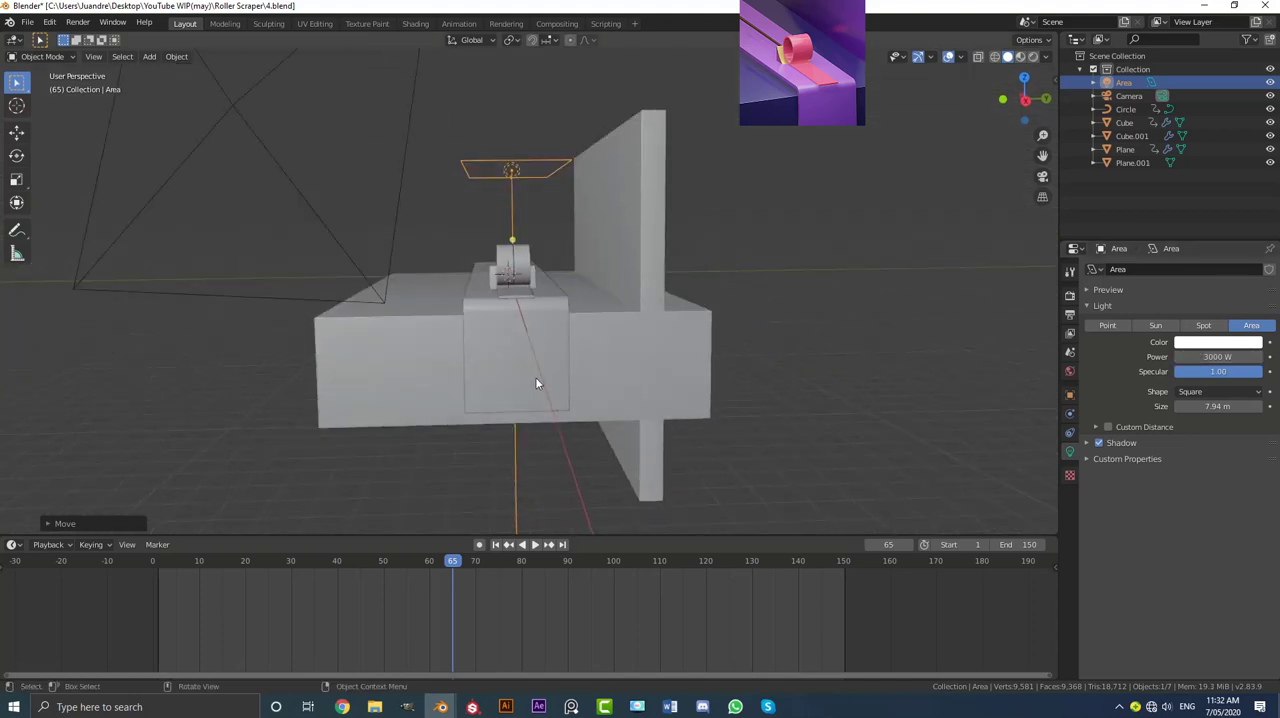
{"action": "key", "text": "KP_3"}
{"action": "key", "text": "g"}
{"action": "key", "text": "z"}
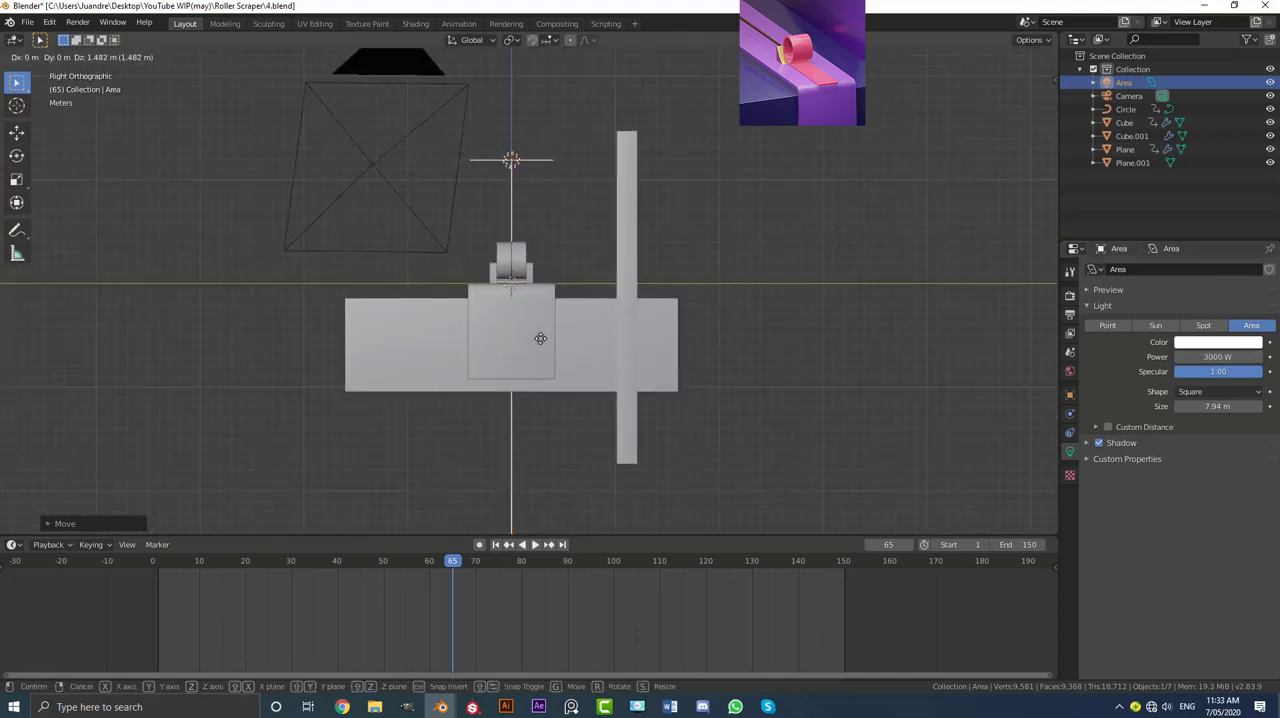
{"action": "left_click", "coordinate": [542, 337]}
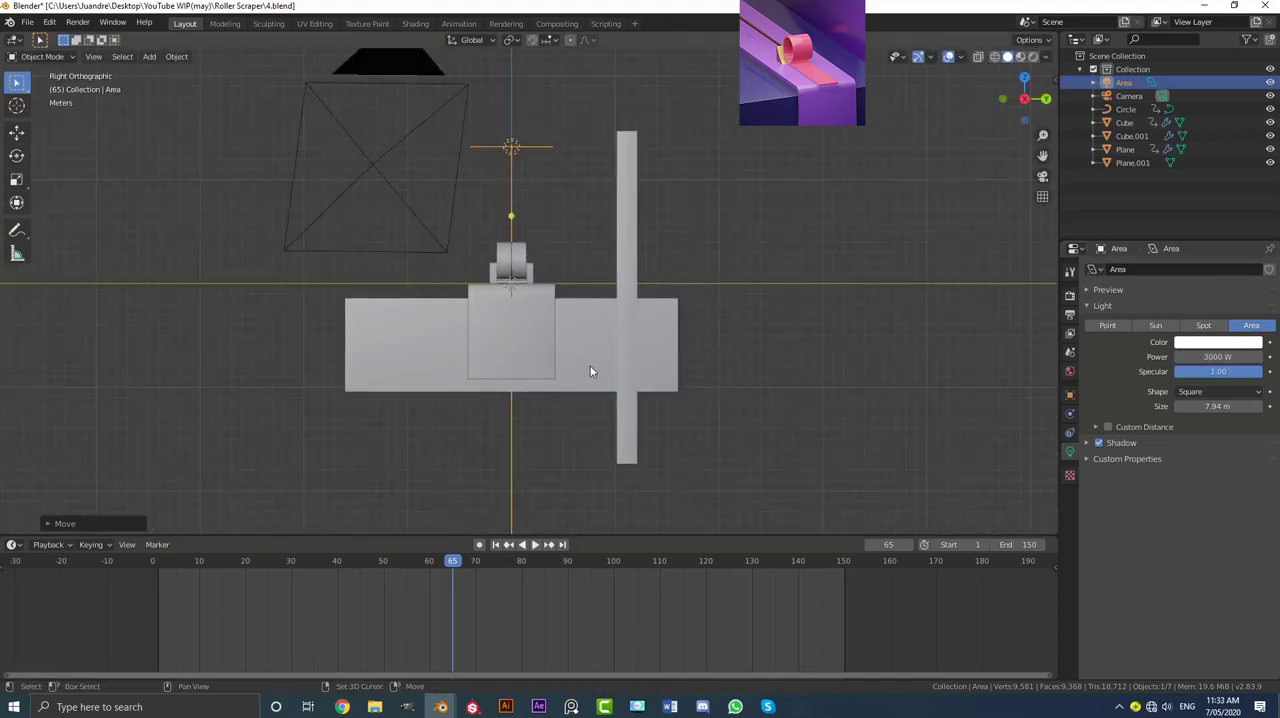
Step: Duplicate the area light to the side away from the back wall and rotate the copy to aim at the ribbon roll
{"action": "key", "text": "shift+d"}
{"action": "left_click", "coordinate": [489, 378]}
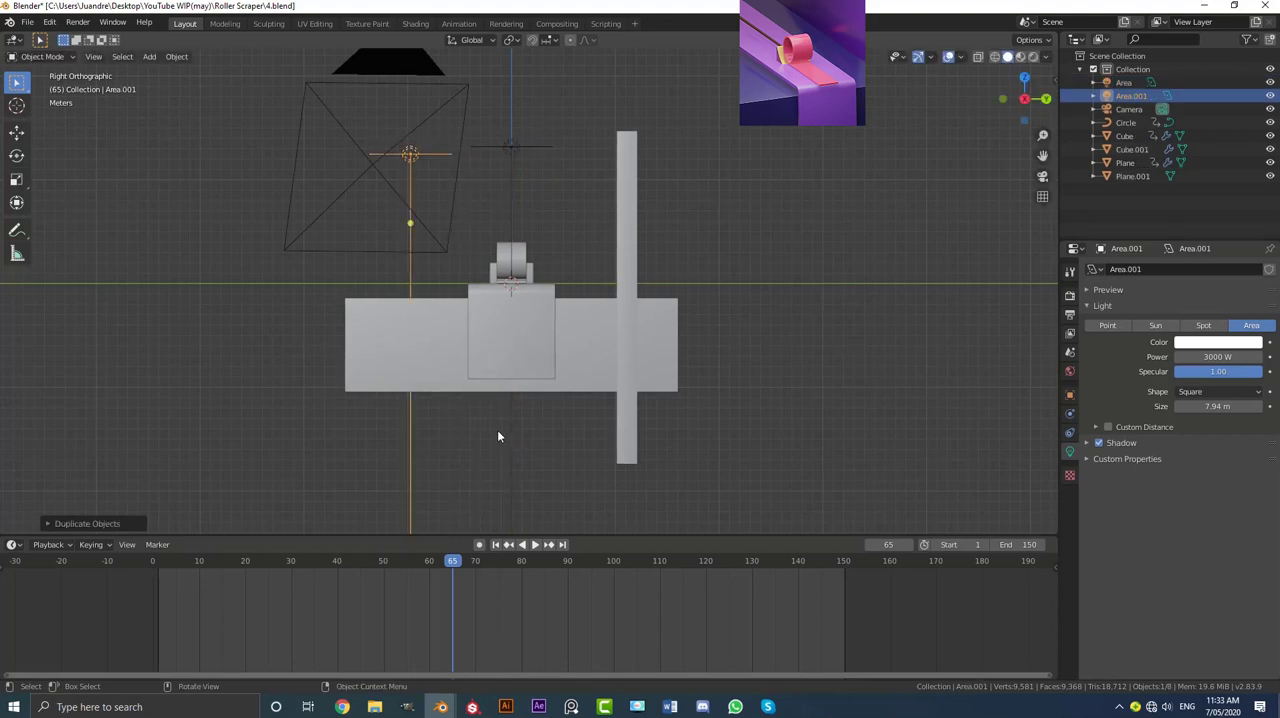
{"action": "key", "text": "r"}
{"action": "left_click", "coordinate": [712, 378]}
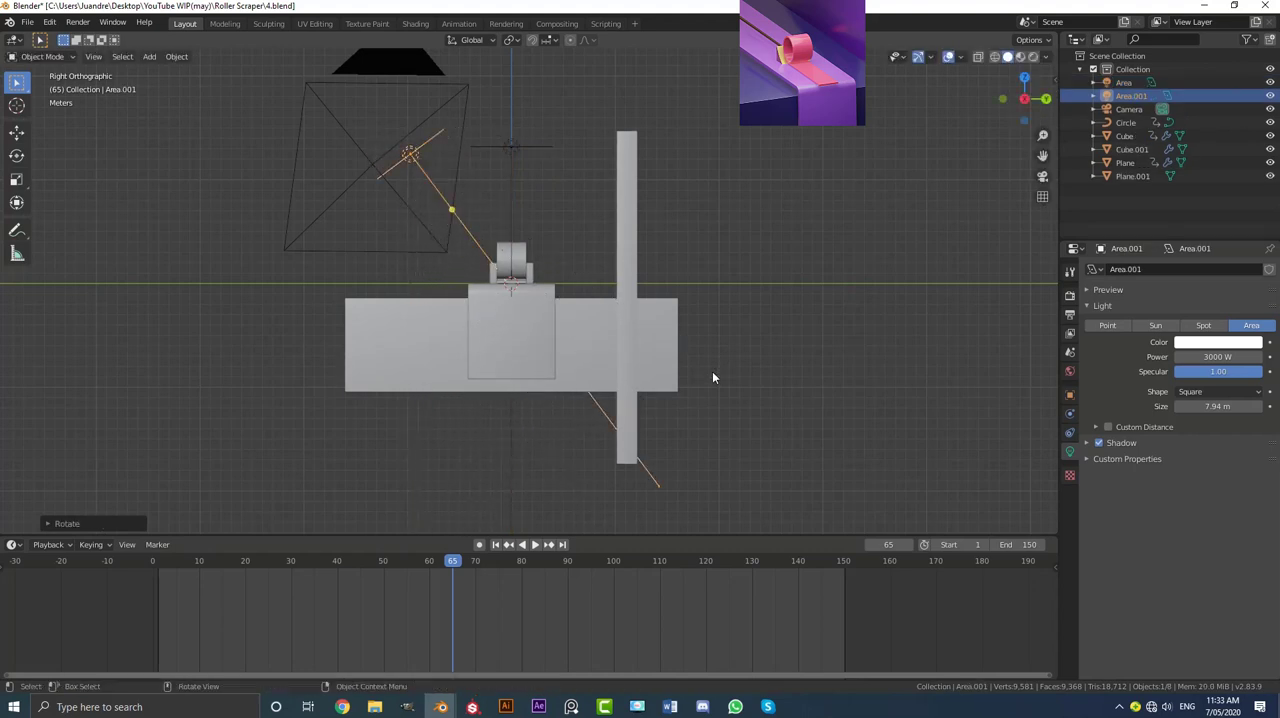
Step: Check the two-light setup through the camera in Rendered shading
{"action": "key", "text": "KP_0"}
{"action": "key", "text": "z"}
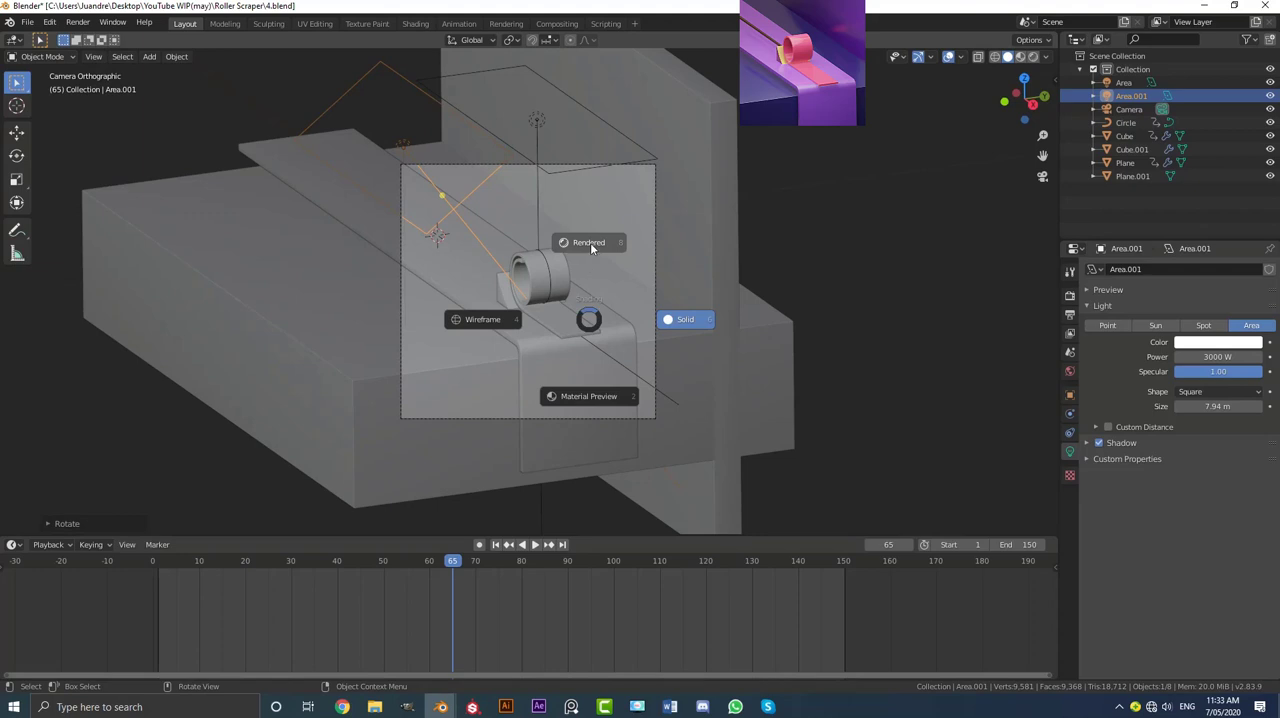
{"action": "left_click", "coordinate": [590, 242]}
{"action": "scroll", "coordinate": [612, 272], "scroll_direction": "up", "scroll_amount": 3}
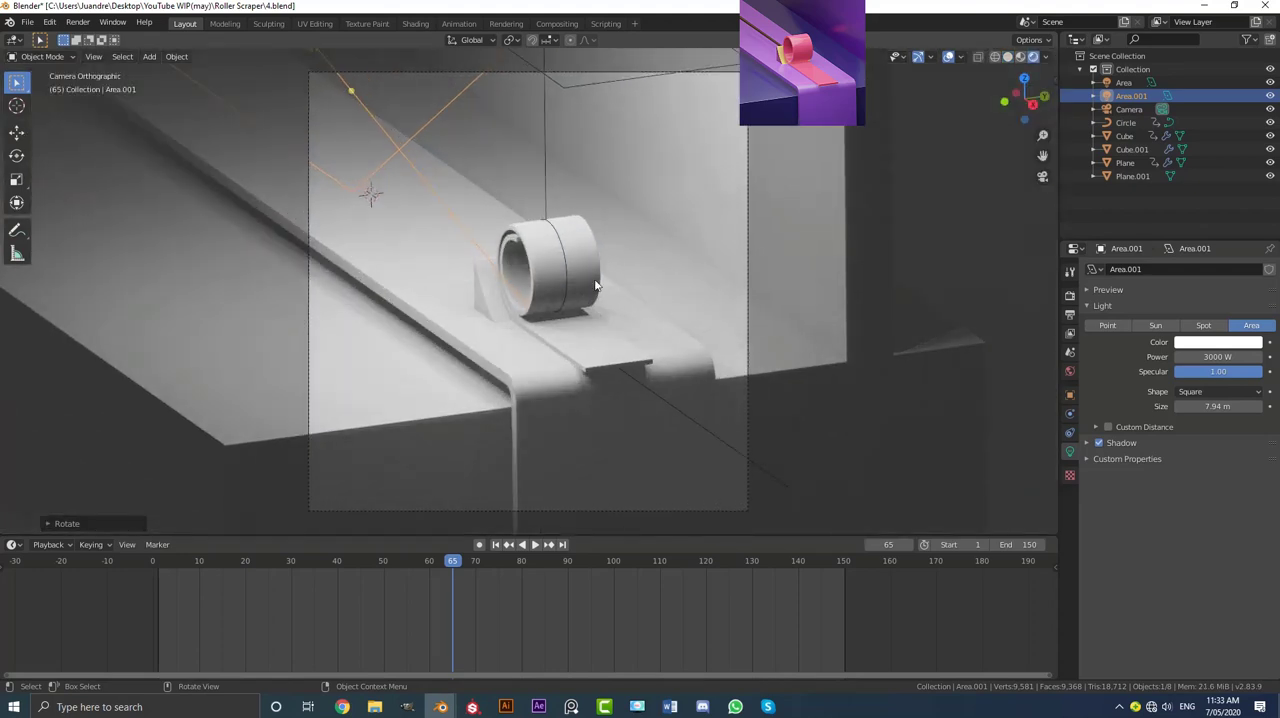
{"action": "scroll", "coordinate": [636, 332], "scroll_direction": "down", "scroll_amount": 3}
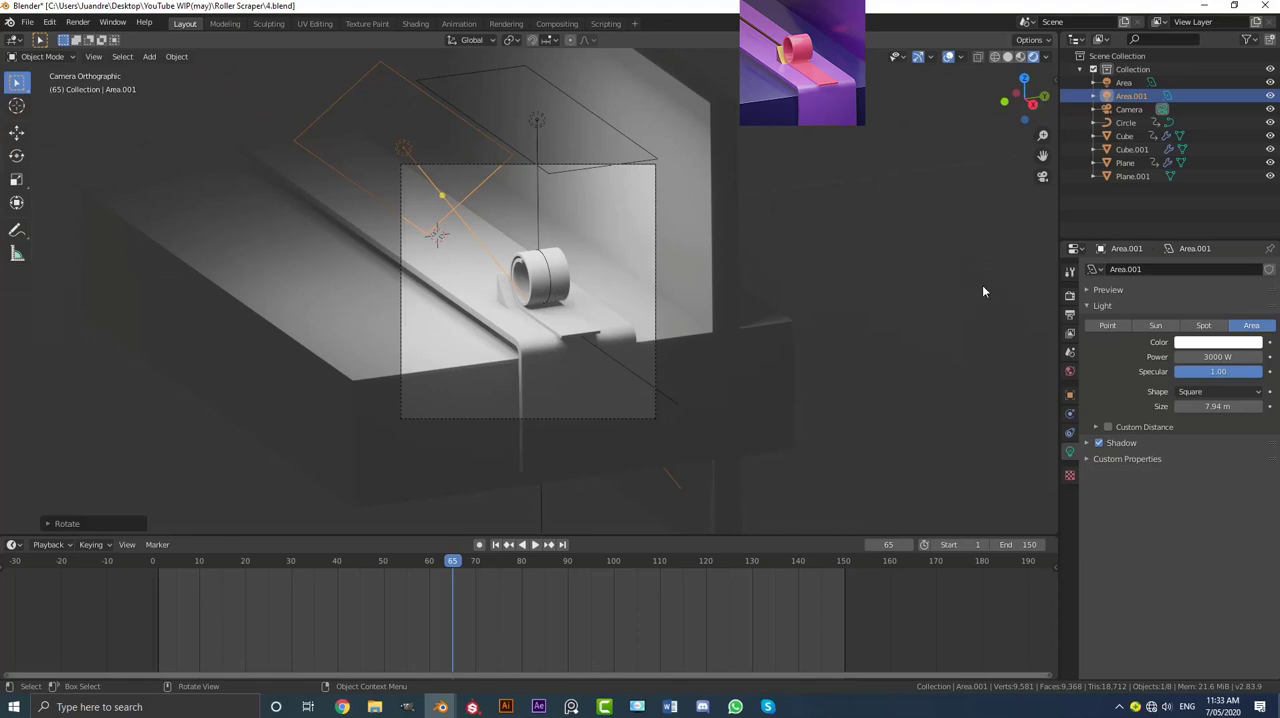
Step: Give the world background colour an Environment Texture using royal_esplanade_4k.hdr from the HDRIs folder
{"action": "left_click", "coordinate": [1069, 371]}
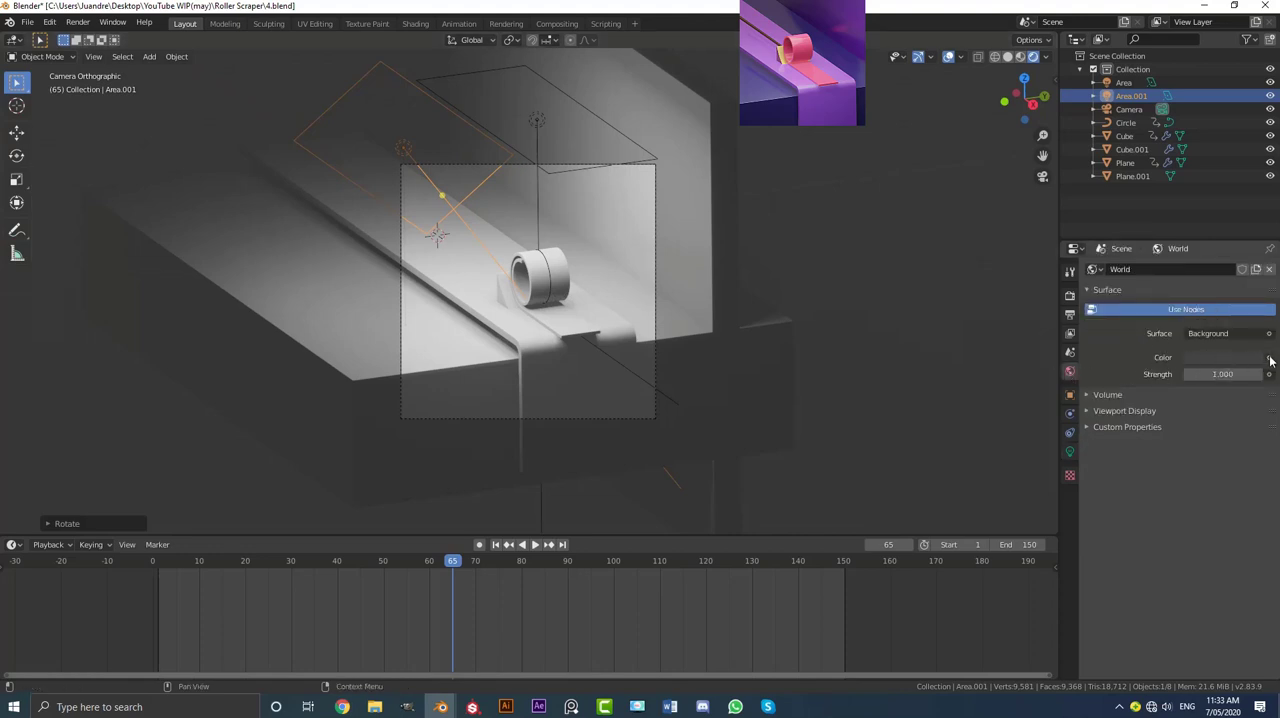
{"action": "left_click", "coordinate": [1270, 358]}
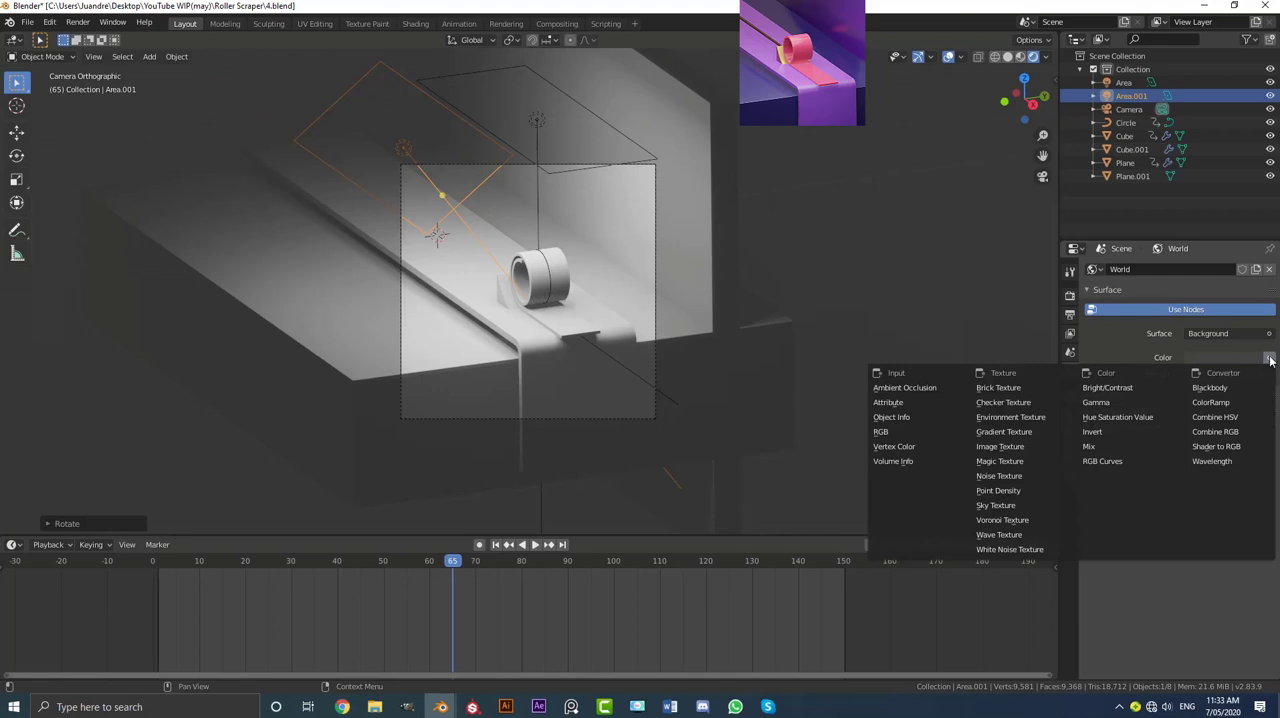
{"action": "left_click", "coordinate": [1028, 418]}
{"action": "left_click", "coordinate": [1262, 374]}
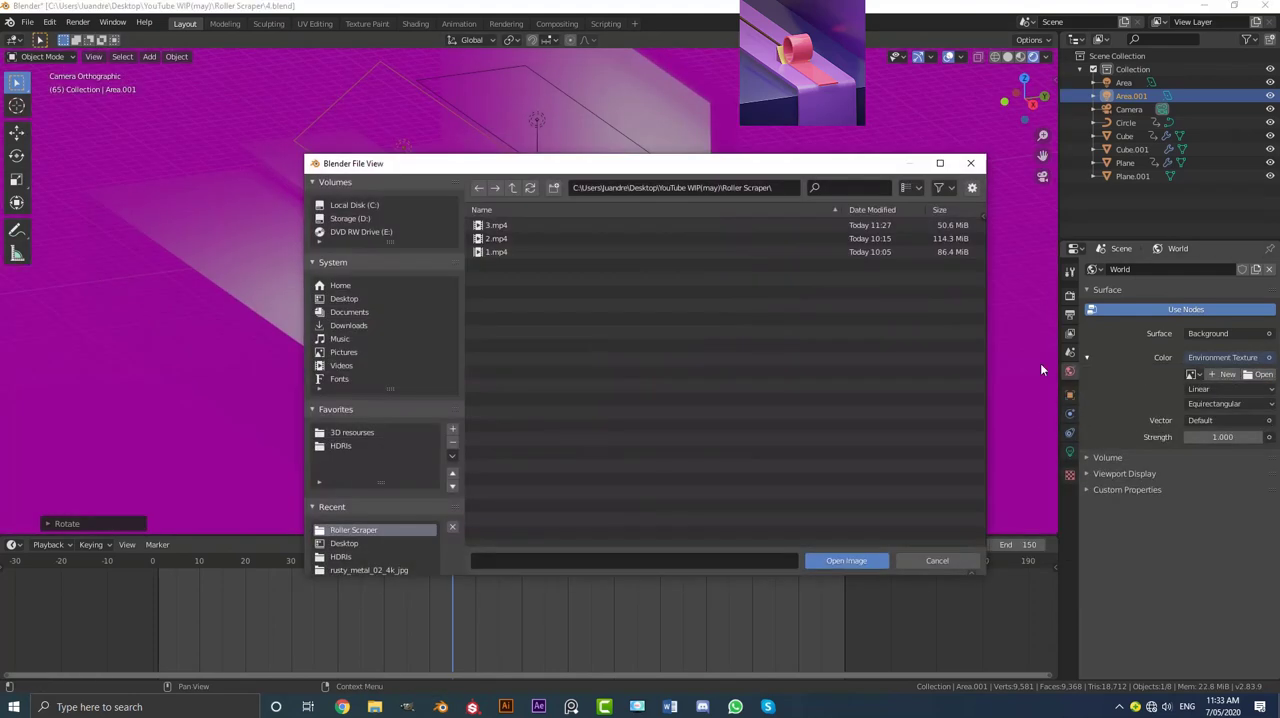
{"action": "left_click", "coordinate": [344, 445]}
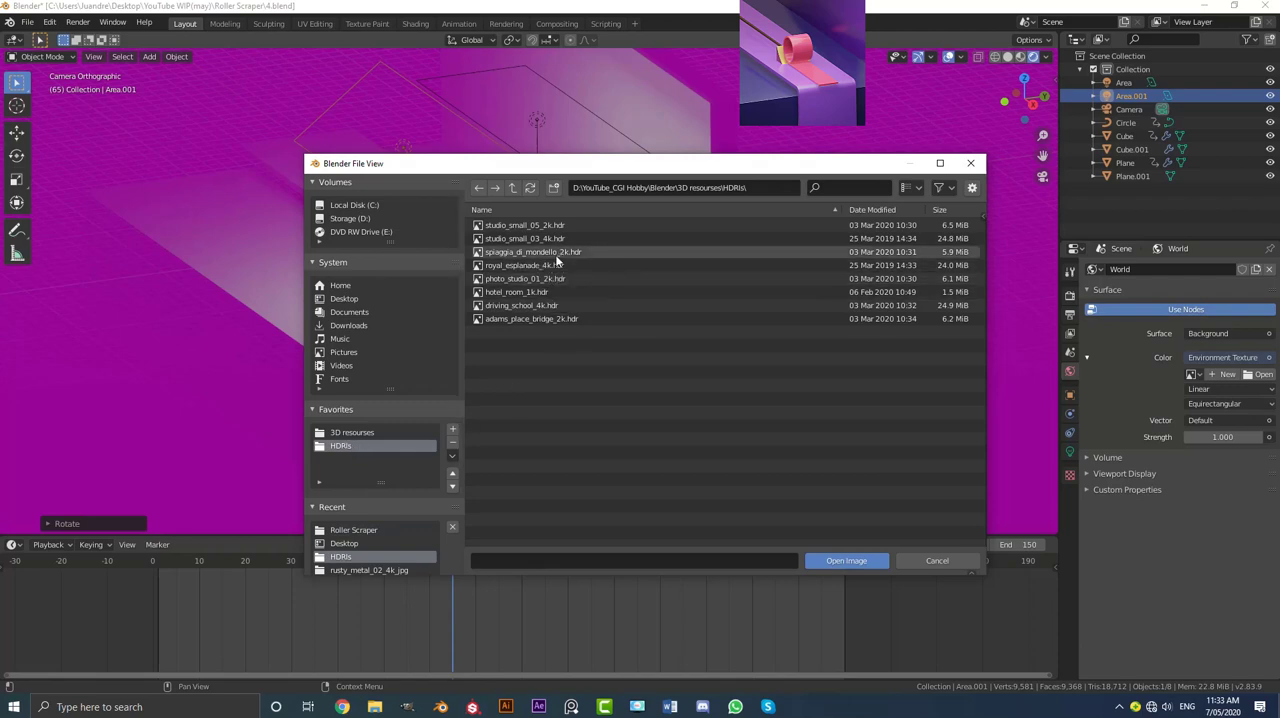
{"action": "left_click", "coordinate": [524, 265]}
{"action": "left_click", "coordinate": [845, 561]}
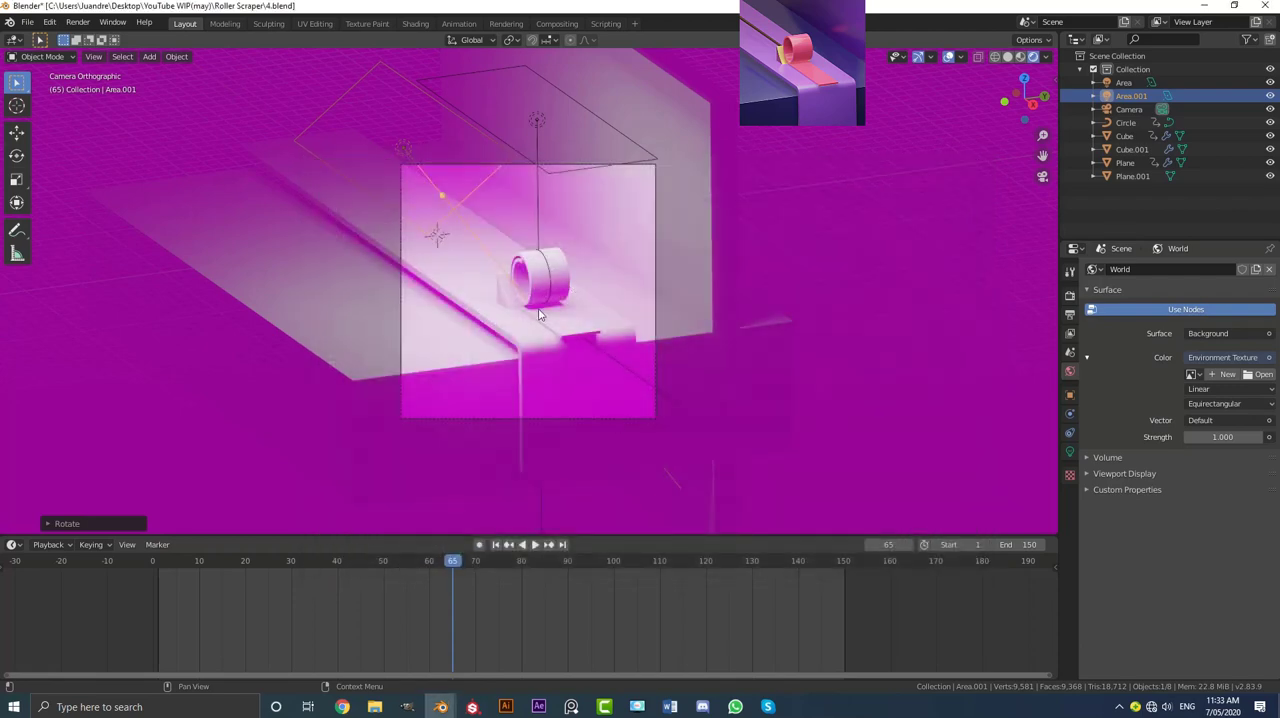
{"action": "scroll", "coordinate": [561, 294], "scroll_direction": "up", "scroll_amount": 3}
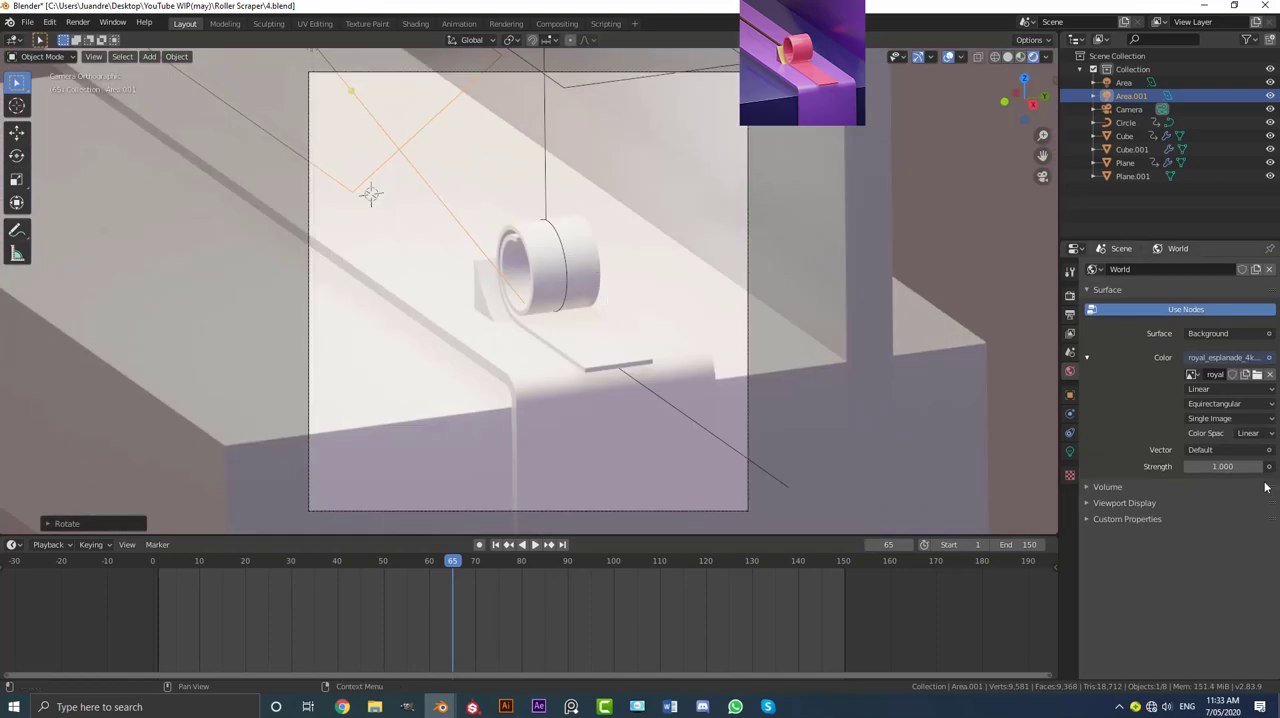
Step: Set the world background strength to 0.4
{"action": "left_click", "coordinate": [1222, 467]}
{"action": "type", "text": ".4"}
{"action": "key", "text": "Return"}
{"action": "scroll", "coordinate": [564, 229], "scroll_direction": "down", "scroll_amount": 1}
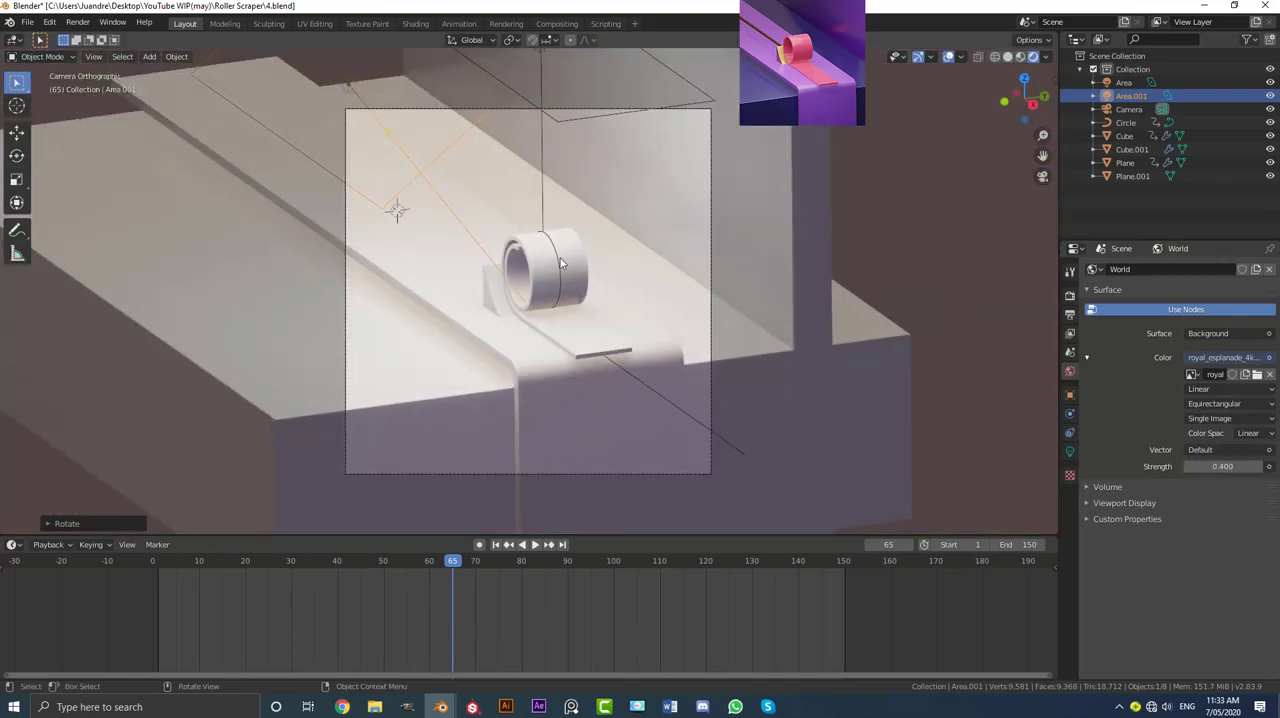
{"action": "scroll", "coordinate": [560, 263], "scroll_direction": "up", "scroll_amount": 1}
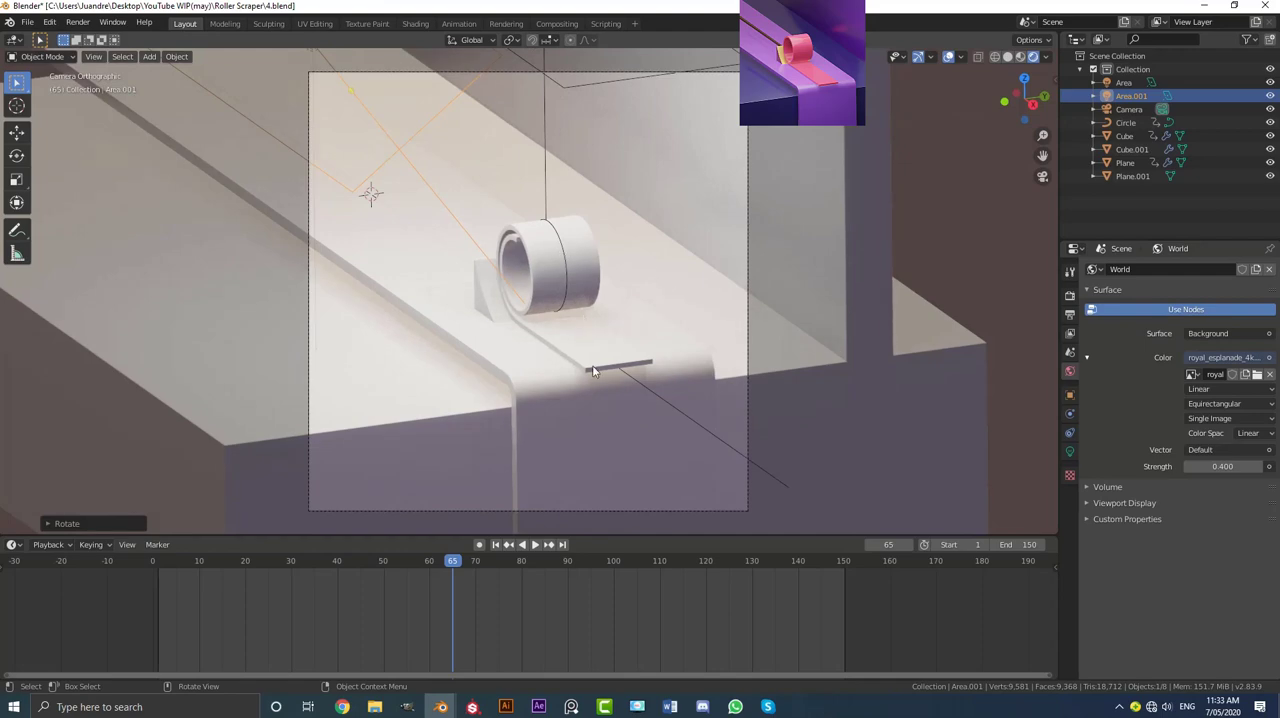
Step: Switch to Solid shading and duplicate the tilted area light, placing the copy beyond the platform's ribbon-roll end
{"action": "mouse_move", "coordinate": [593, 371]}
{"action": "middle_mouse_down"}
{"action": "mouse_move", "coordinate": [509, 295]}
{"action": "mouse_move", "coordinate": [487, 199]}
{"action": "mouse_move", "coordinate": [543, 206]}
{"action": "middle_mouse_up"}
{"action": "key", "text": "z"}
{"action": "left_click", "coordinate": [559, 223]}
{"action": "key", "text": "shift+d"}
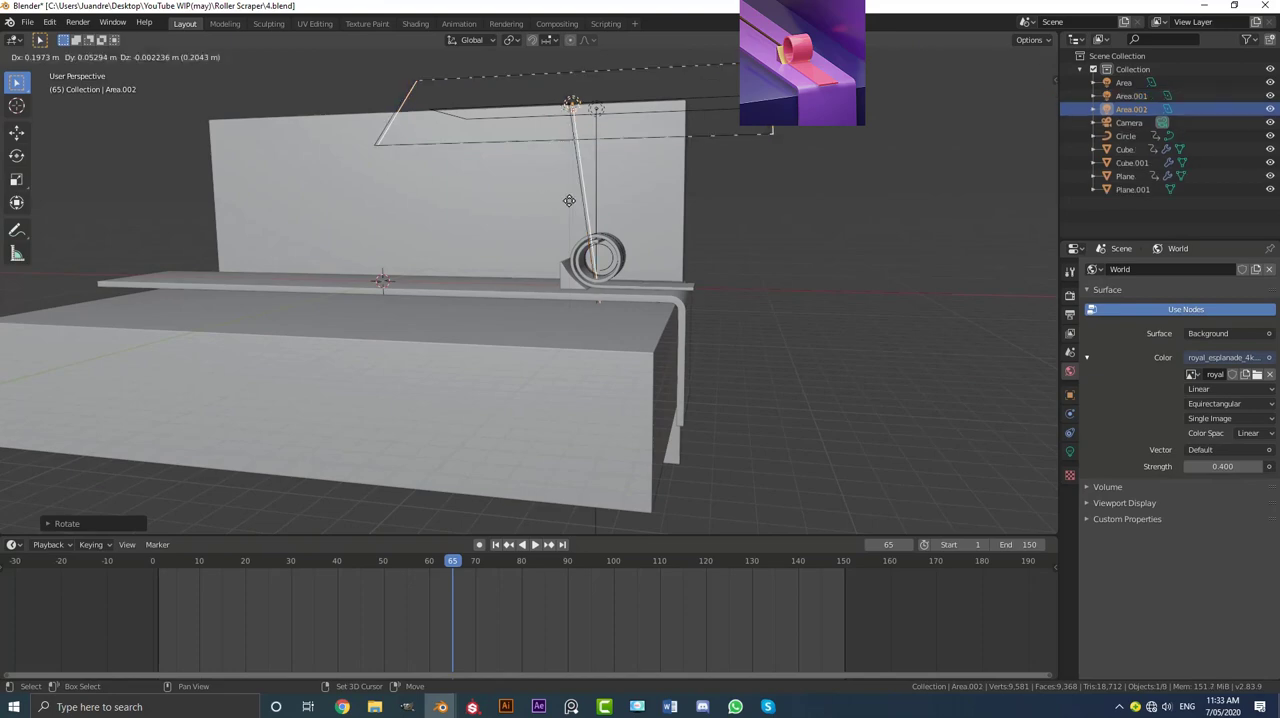
{"action": "left_click", "coordinate": [823, 224]}
{"action": "middle_click_drag", "start_coordinate": [823, 224], "coordinate": [840, 276]}
Step: Rotate the third area light from two viewing angles so it faces the platform's end and the ribbon roll
{"action": "key", "text": "r"}
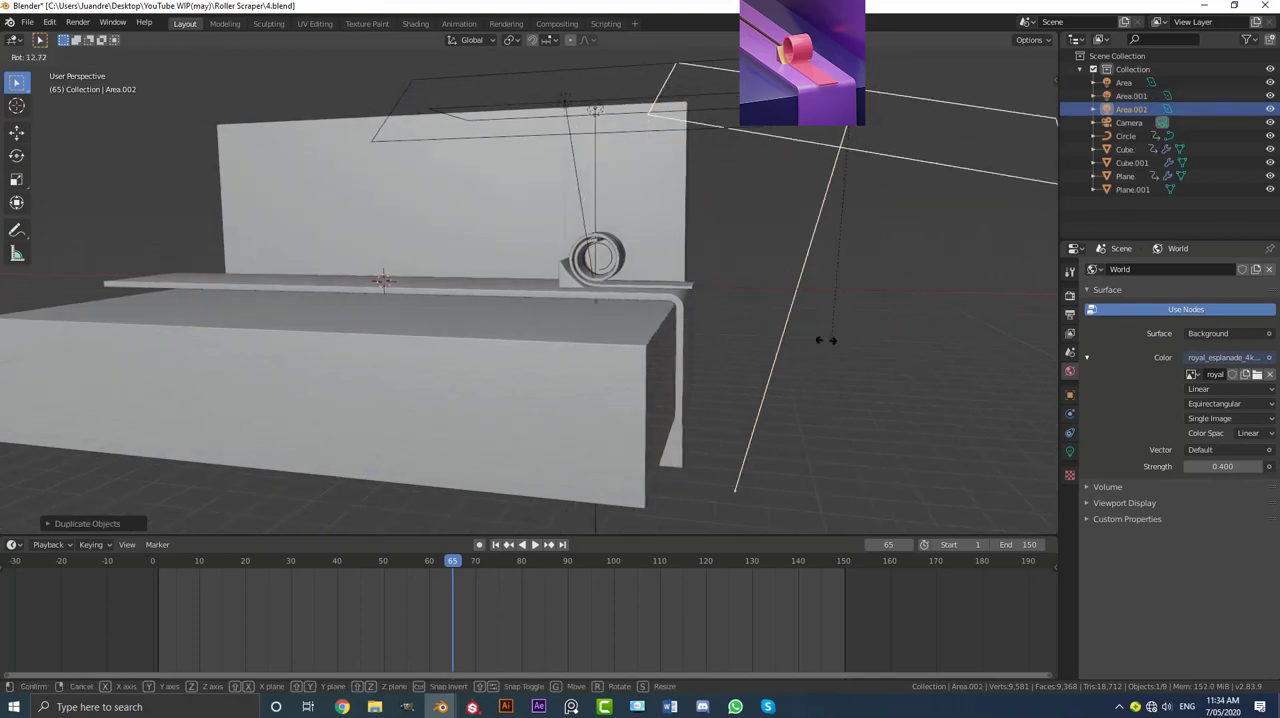
{"action": "left_click", "coordinate": [584, 320]}
{"action": "middle_click_drag", "start_coordinate": [660, 232], "coordinate": [677, 300]}
{"action": "key", "text": "r"}
{"action": "left_click", "coordinate": [666, 186]}
{"action": "middle_click_drag", "start_coordinate": [666, 186], "coordinate": [685, 259]}
Step: Examine the three-light setup on the ribbon roll through the camera in Rendered shading
{"action": "key", "text": "KP_0"}
{"action": "key", "text": "z"}
{"action": "left_click", "coordinate": [670, 192]}
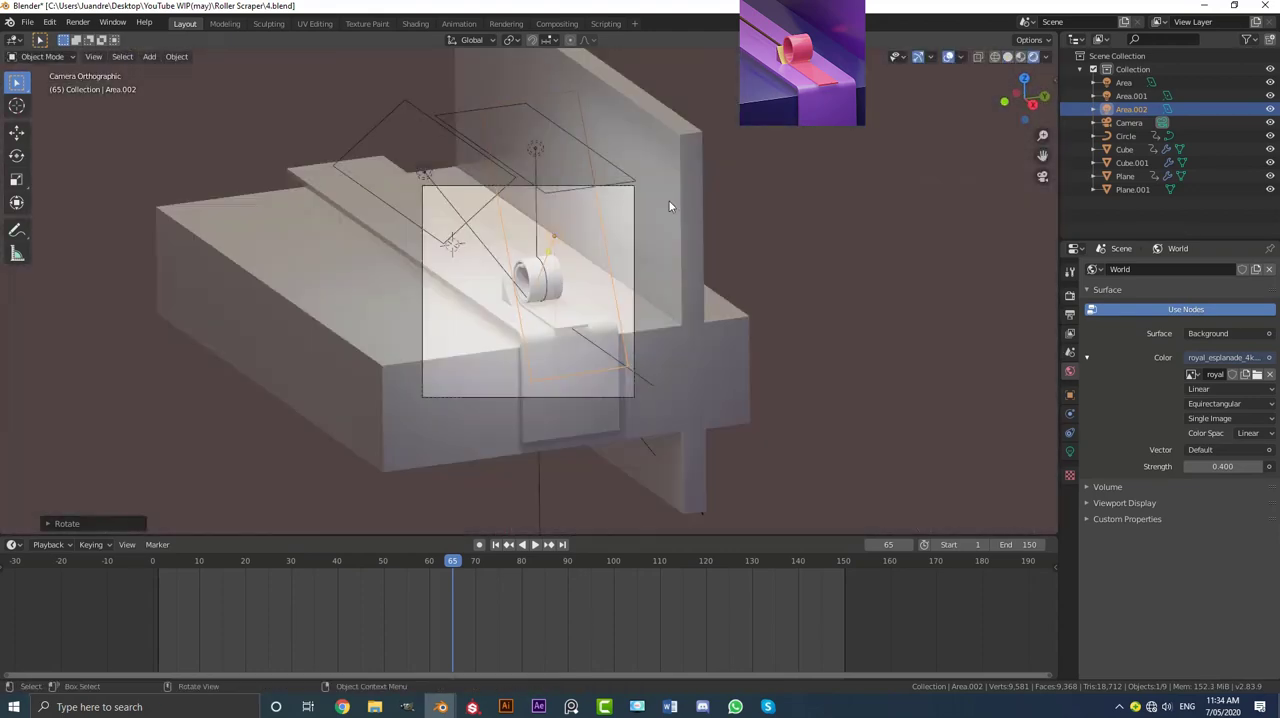
{"action": "scroll", "coordinate": [675, 215], "scroll_direction": "up", "scroll_amount": 3}
{"action": "scroll", "coordinate": [494, 217], "scroll_direction": "down", "scroll_amount": 2}
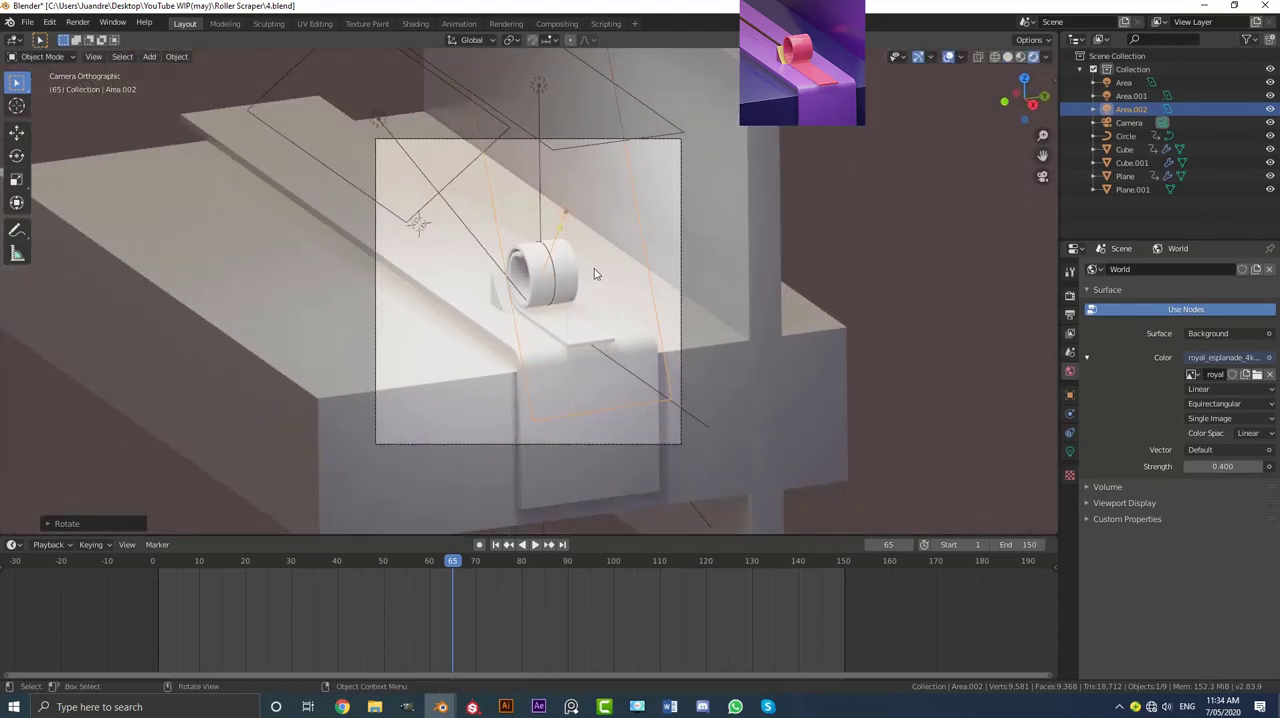
{"action": "scroll", "coordinate": [572, 276], "scroll_direction": "up", "scroll_amount": 3}
{"action": "scroll", "coordinate": [572, 268], "scroll_direction": "down", "scroll_amount": 3}
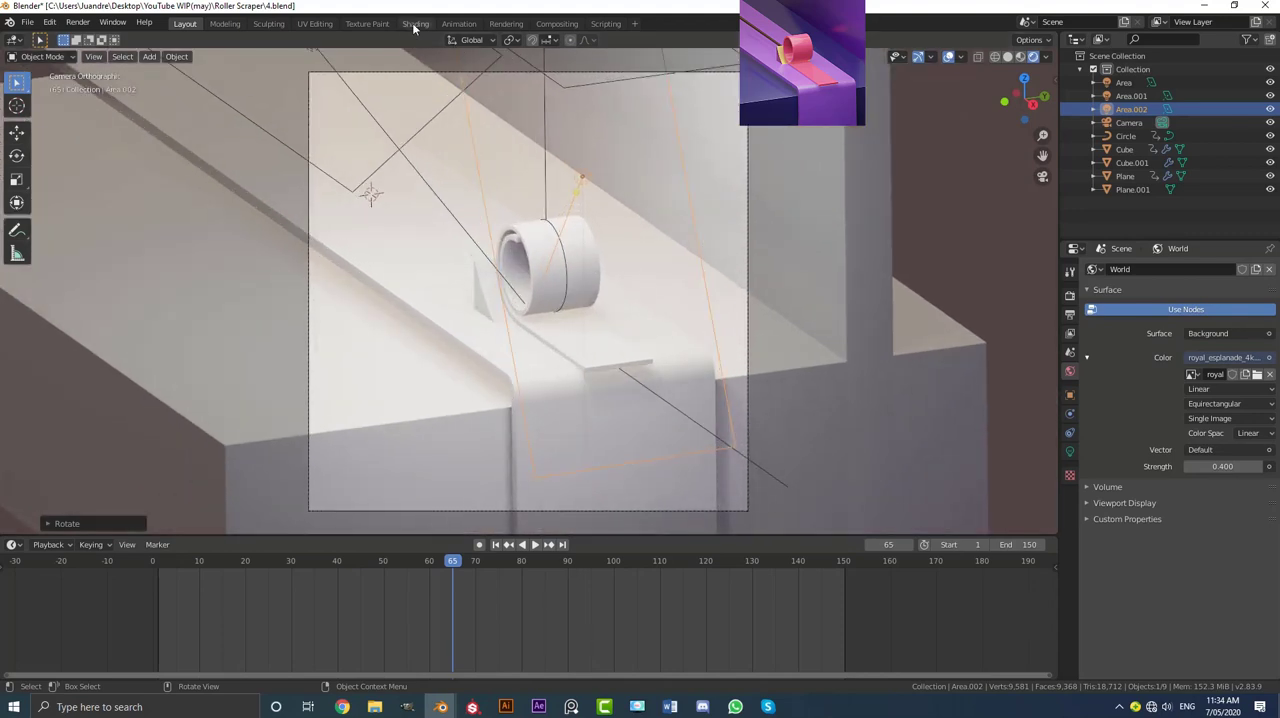
Step: Switch to the Shading workspace and show the camera view there in Rendered shading
{"action": "left_click", "coordinate": [415, 23]}
{"action": "scroll", "coordinate": [620, 250], "scroll_direction": "down", "scroll_amount": 2}
{"action": "key", "text": "KP_0"}
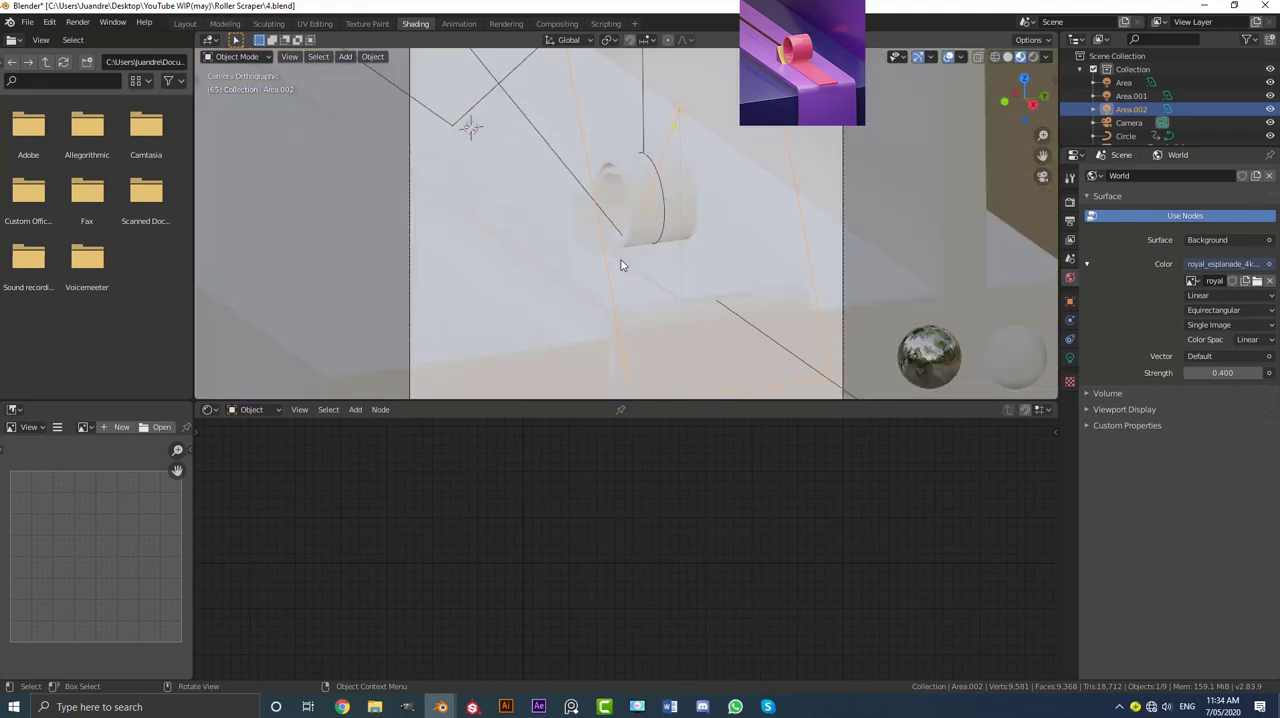
{"action": "key", "text": "z"}
{"action": "left_click", "coordinate": [612, 149]}
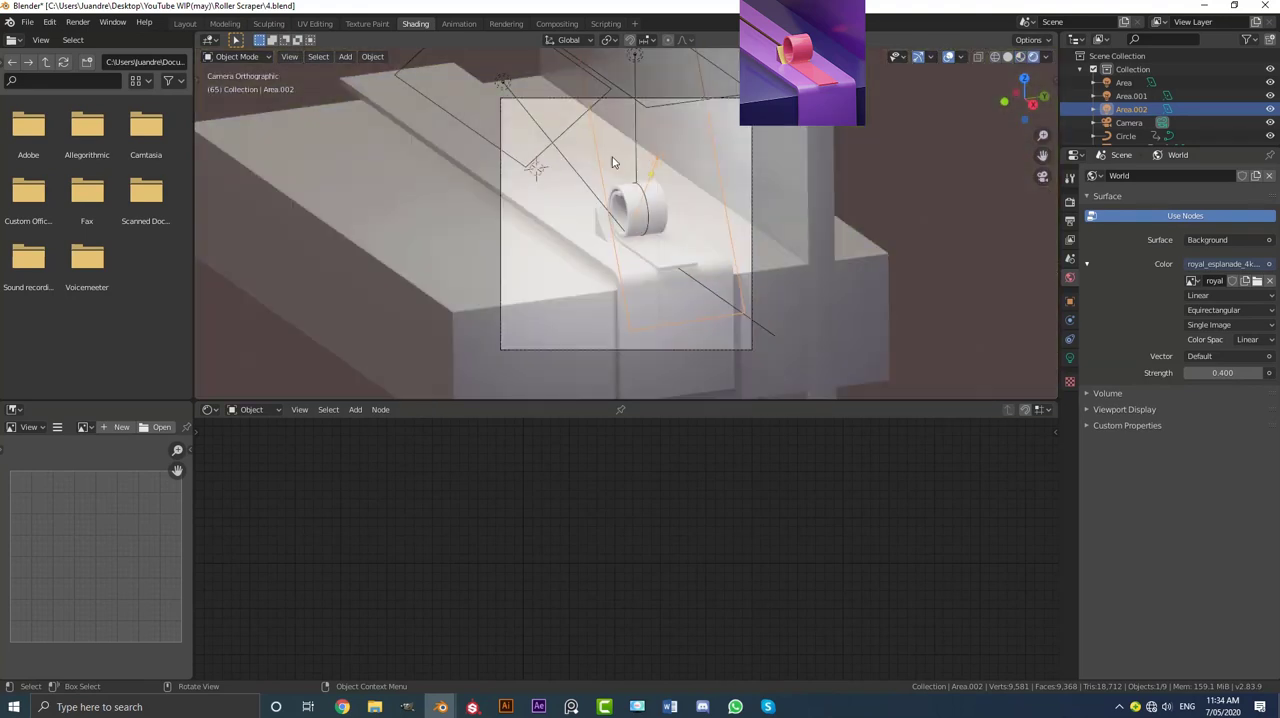
{"action": "scroll", "coordinate": [707, 223], "scroll_direction": "up", "scroll_amount": 4}
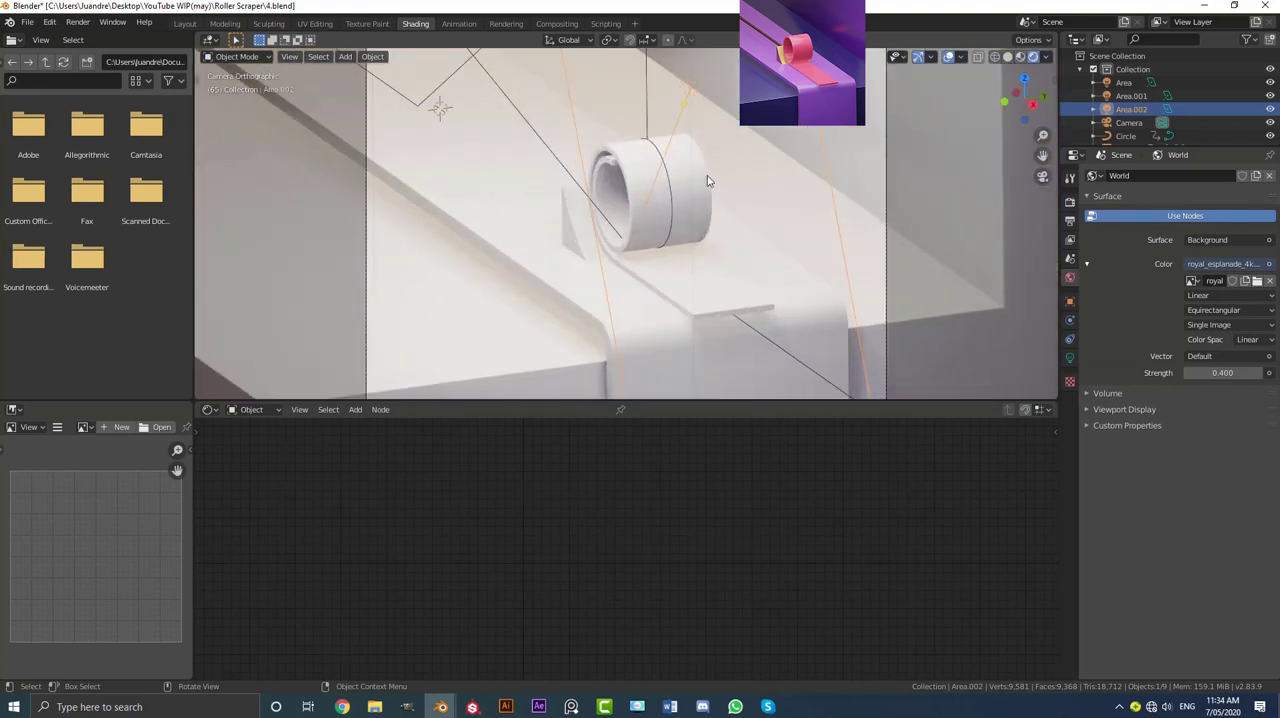
Step: Give the ribbon a new material named roll with a pink base colour of hue 0.929 and saturation 0.726
{"action": "left_click", "coordinate": [707, 177]}
{"action": "left_click", "coordinate": [624, 409]}
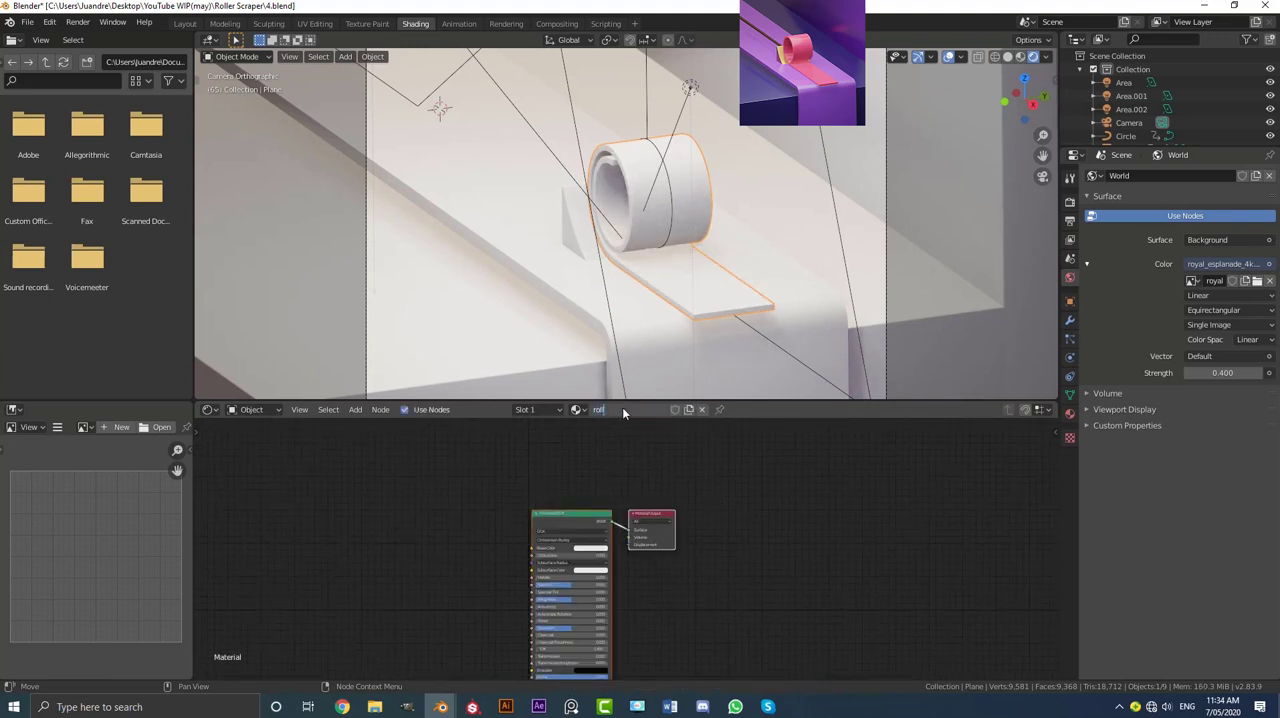
{"action": "key", "text": "Return"}
{"action": "scroll", "coordinate": [556, 472], "scroll_direction": "up", "scroll_amount": 3}
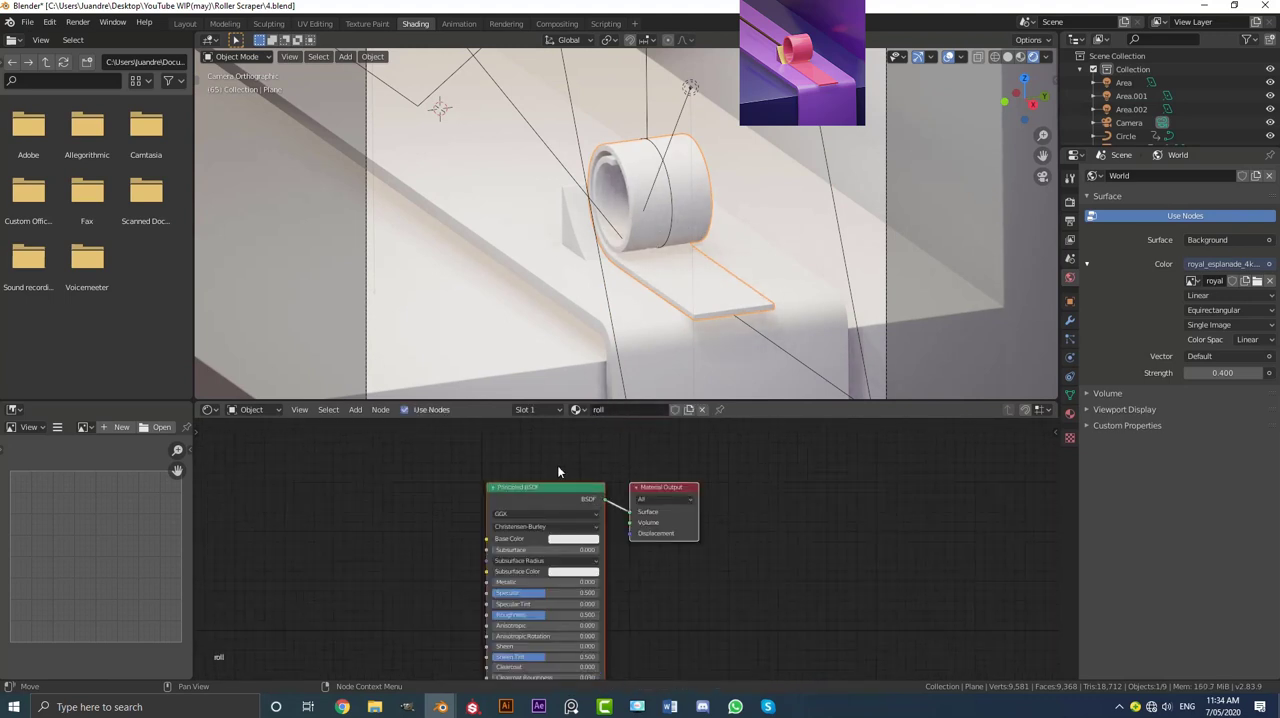
{"action": "left_click", "coordinate": [557, 537]}
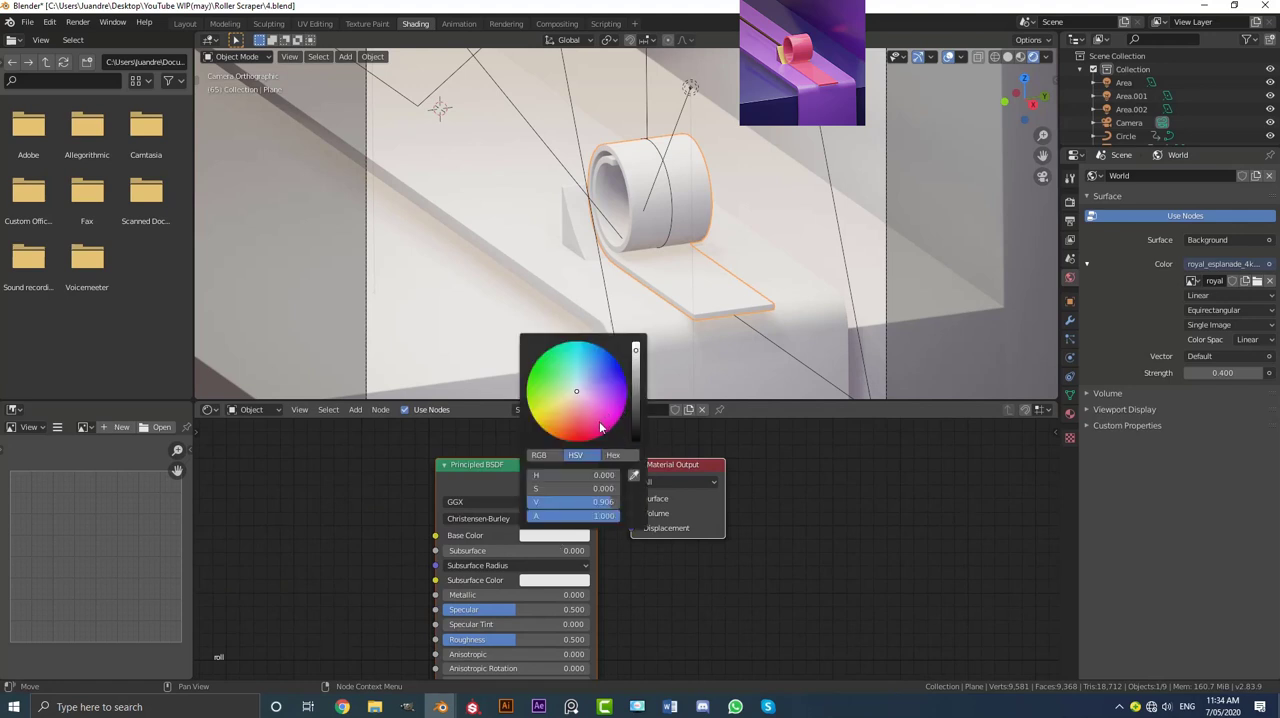
{"action": "left_click_drag", "start_coordinate": [600, 428], "coordinate": [593, 425]}
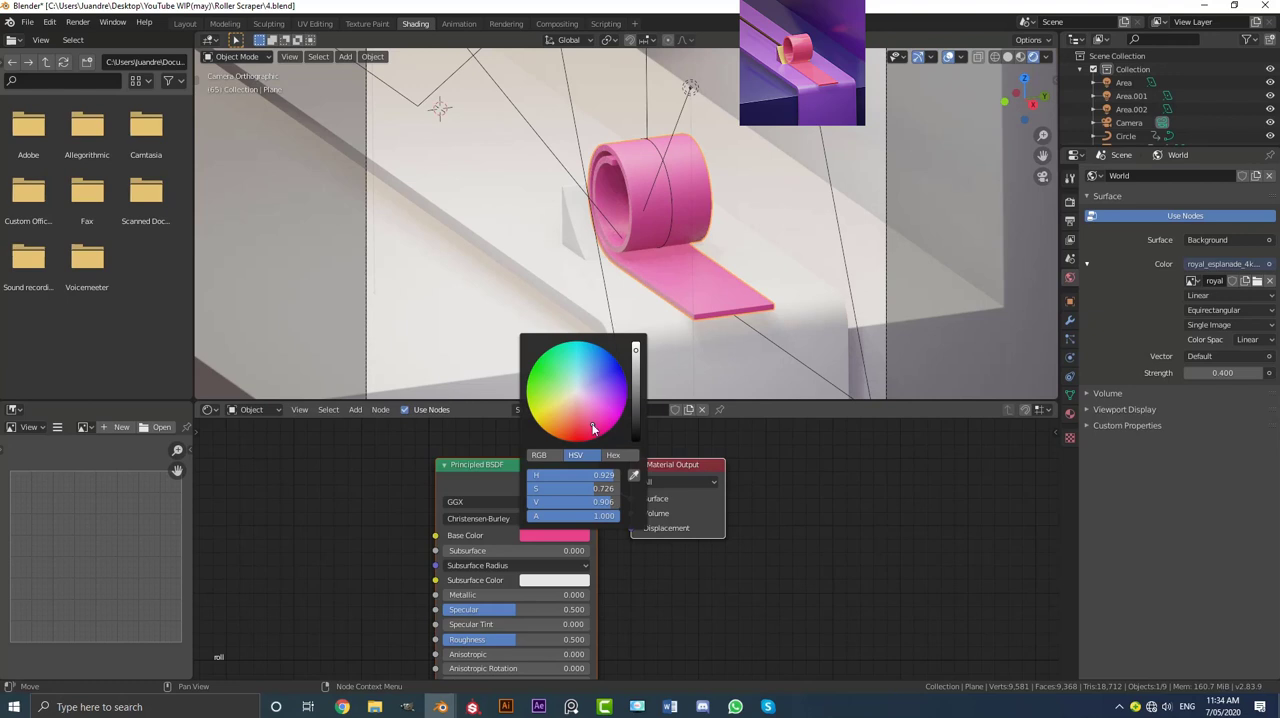
{"action": "middle_click_drag", "start_coordinate": [603, 546], "coordinate": [688, 443]}
Step: Lower the roll material's roughness to 0.132 and check the reflections on the ribbon
{"action": "scroll", "coordinate": [688, 443], "scroll_direction": "up", "scroll_amount": 3}
{"action": "left_click_drag", "start_coordinate": [585, 556], "coordinate": [508, 557]}
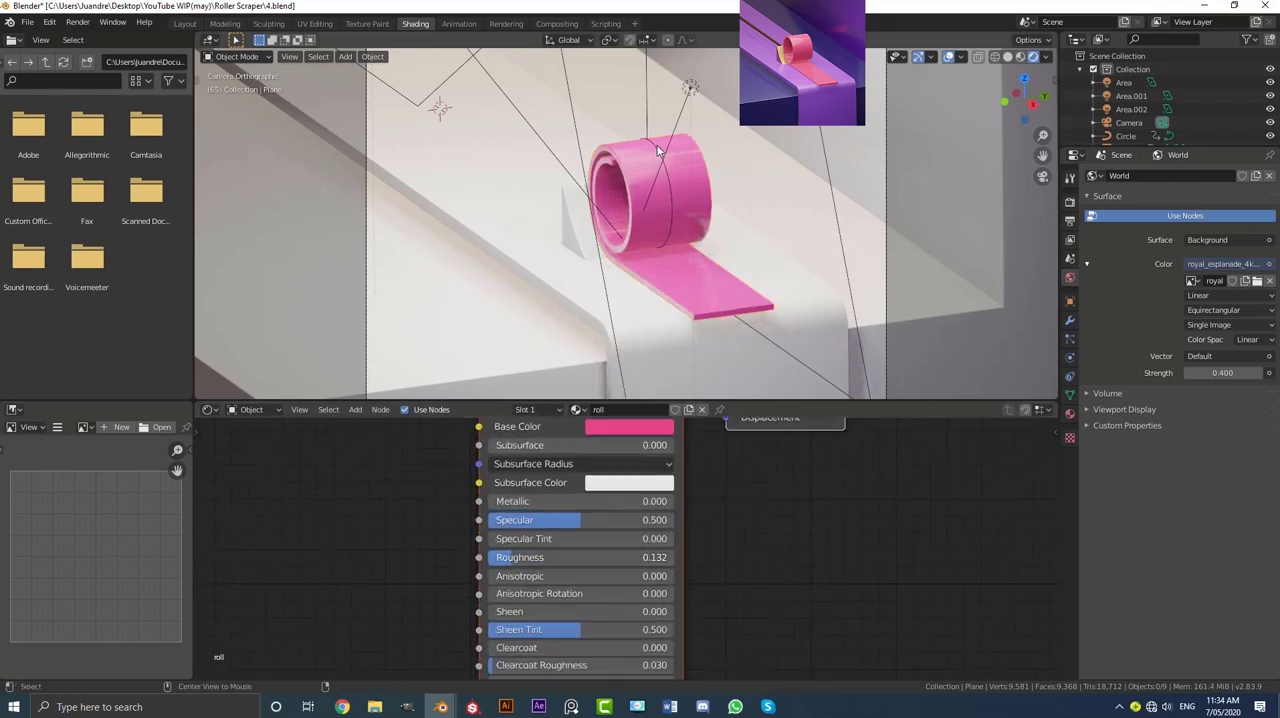
{"action": "scroll", "coordinate": [672, 186], "scroll_direction": "up", "scroll_amount": 4}
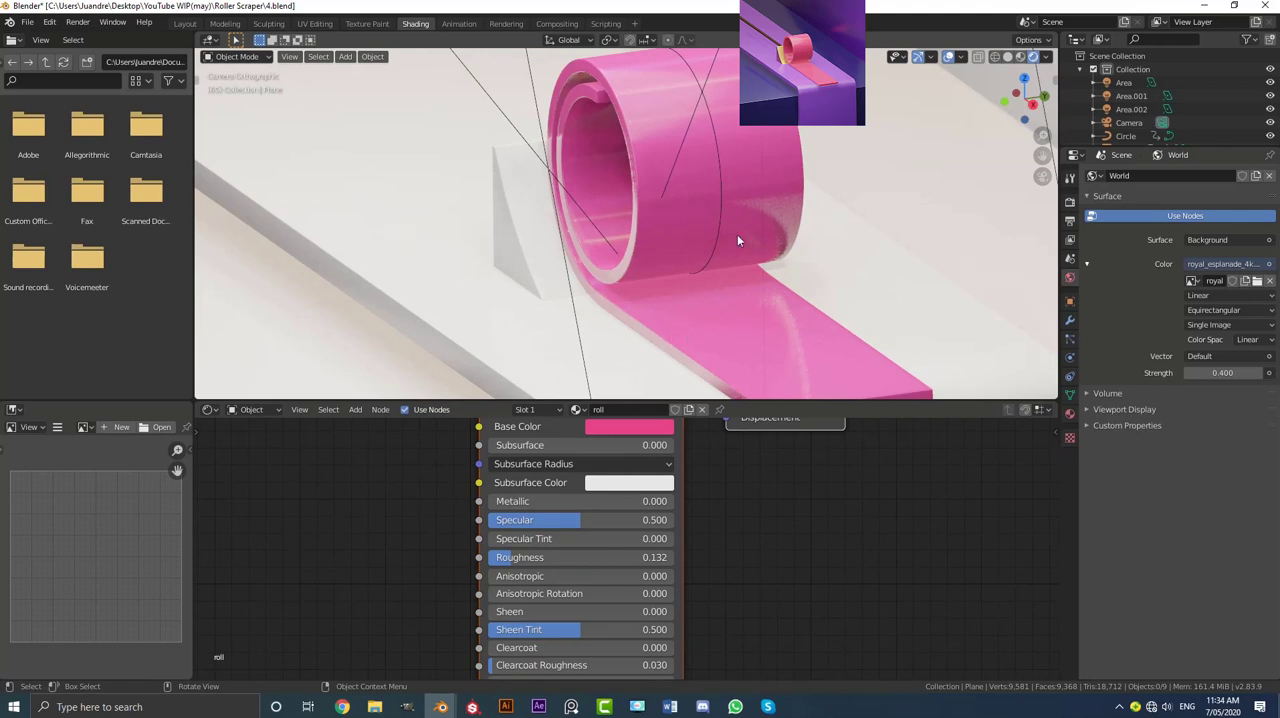
{"action": "scroll", "coordinate": [737, 240], "scroll_direction": "down", "scroll_amount": 5}
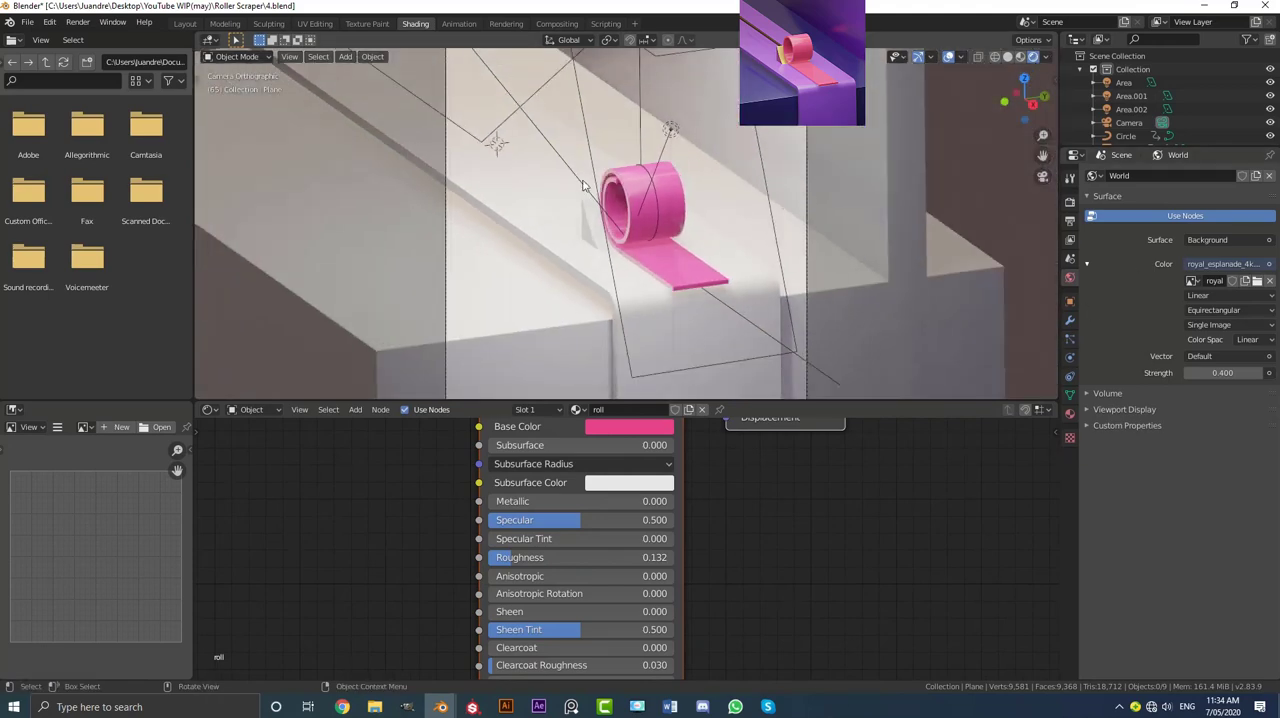
Step: Shift the roll material's base colour from pink to a redder pink
{"action": "middle_click_drag", "start_coordinate": [642, 430], "coordinate": [644, 486]}
{"action": "left_click", "coordinate": [644, 486]}
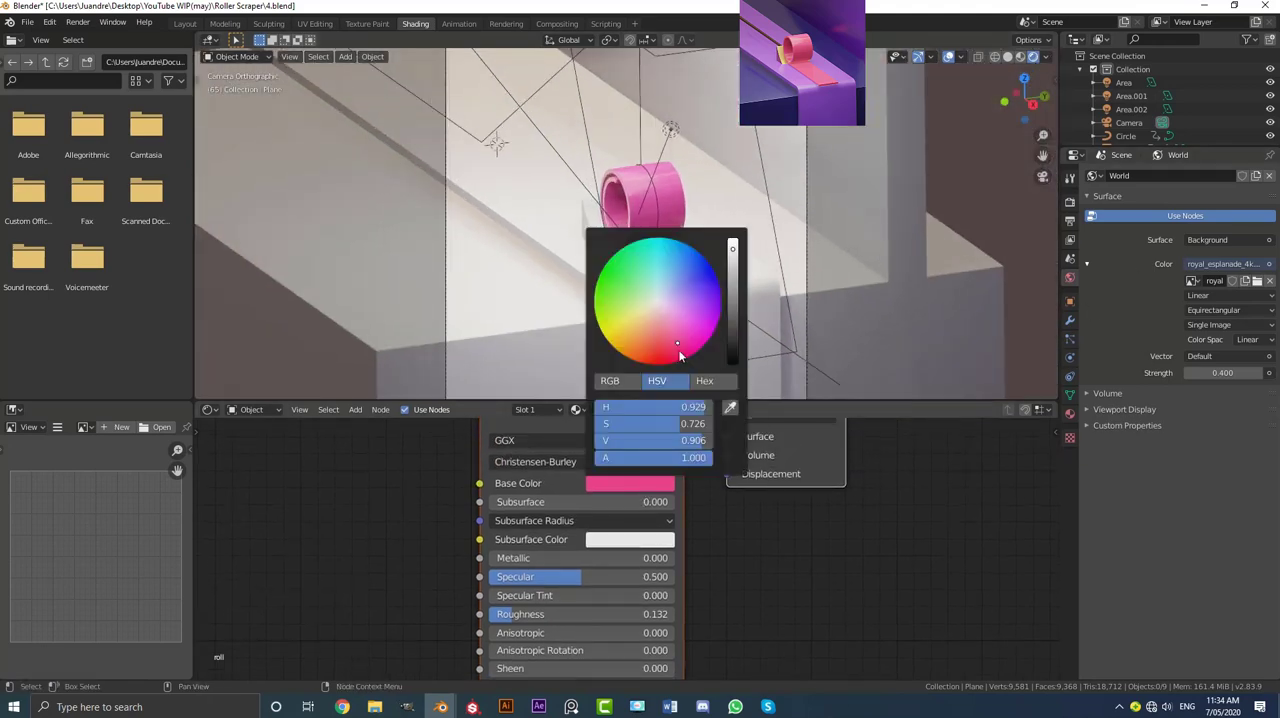
{"action": "left_click_drag", "start_coordinate": [679, 352], "coordinate": [672, 351]}
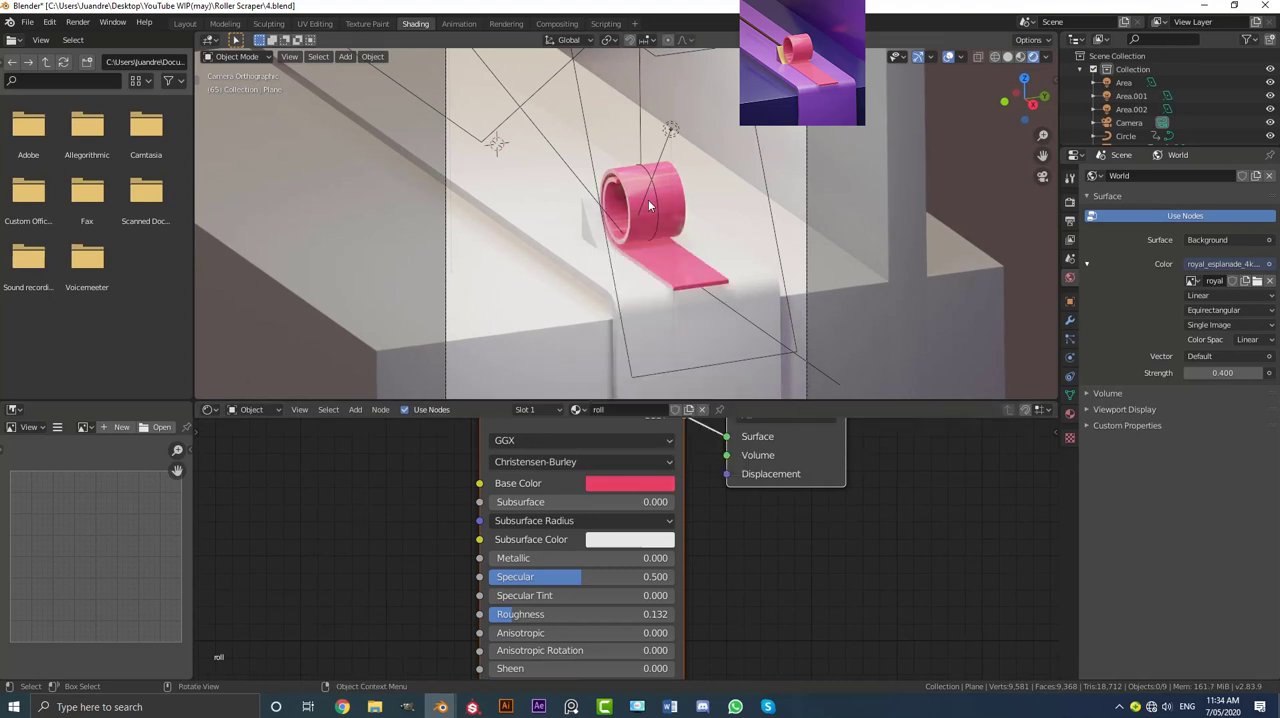
Step: Give the long strip beneath the ribbon a new material with a purple base colour of hue 0.740, saturation 0.662 and value 0.784
{"action": "scroll", "coordinate": [651, 227], "scroll_direction": "up", "scroll_amount": 1}
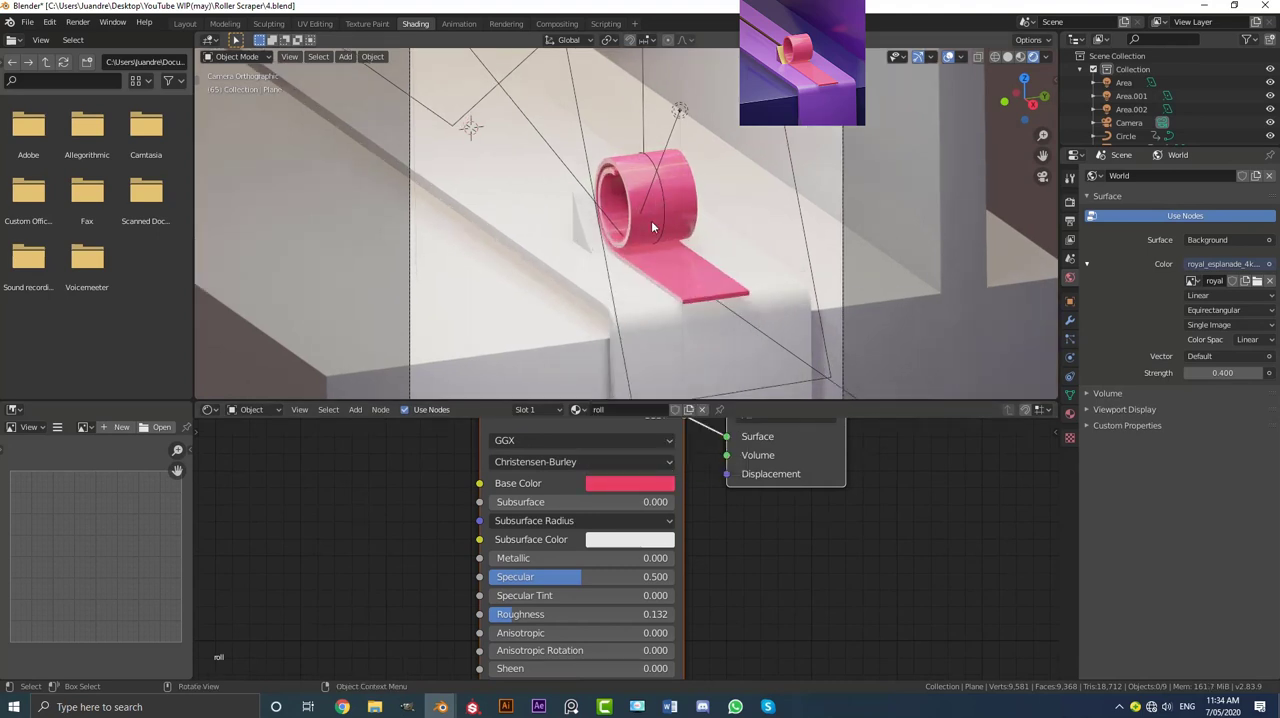
{"action": "left_click", "coordinate": [533, 225]}
{"action": "scroll", "coordinate": [604, 280], "scroll_direction": "down", "scroll_amount": 1}
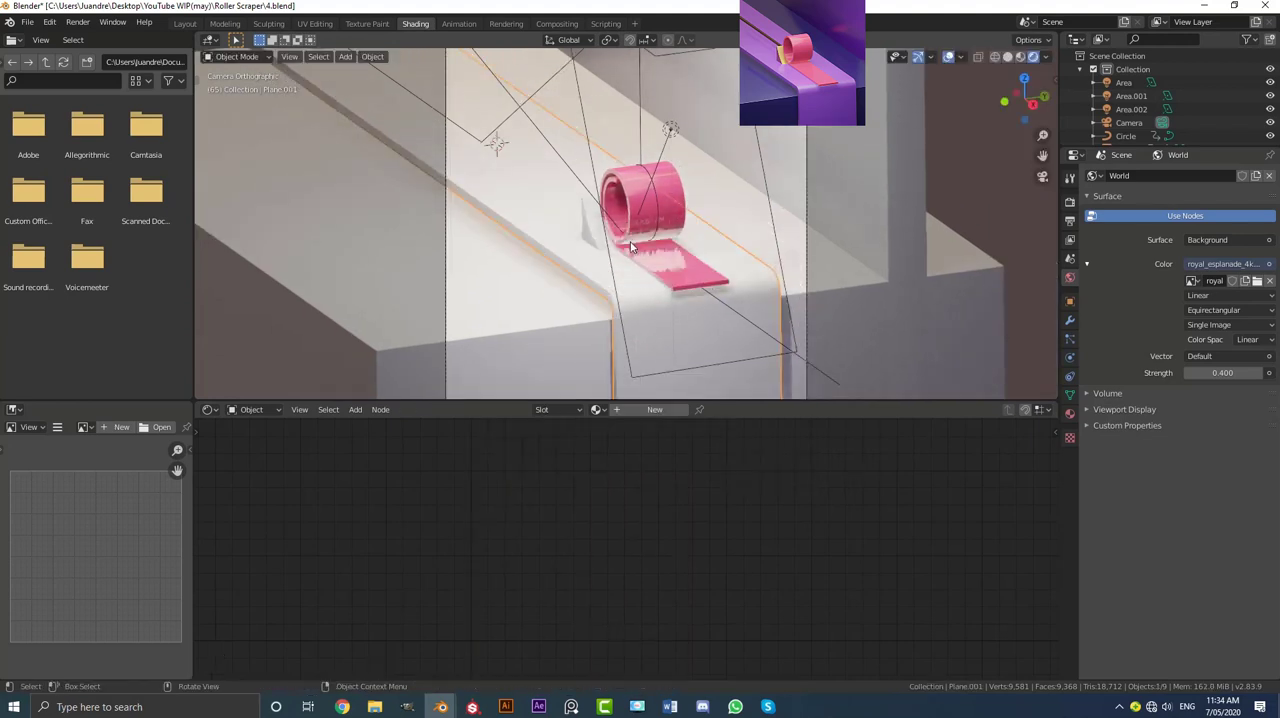
{"action": "left_click", "coordinate": [652, 409]}
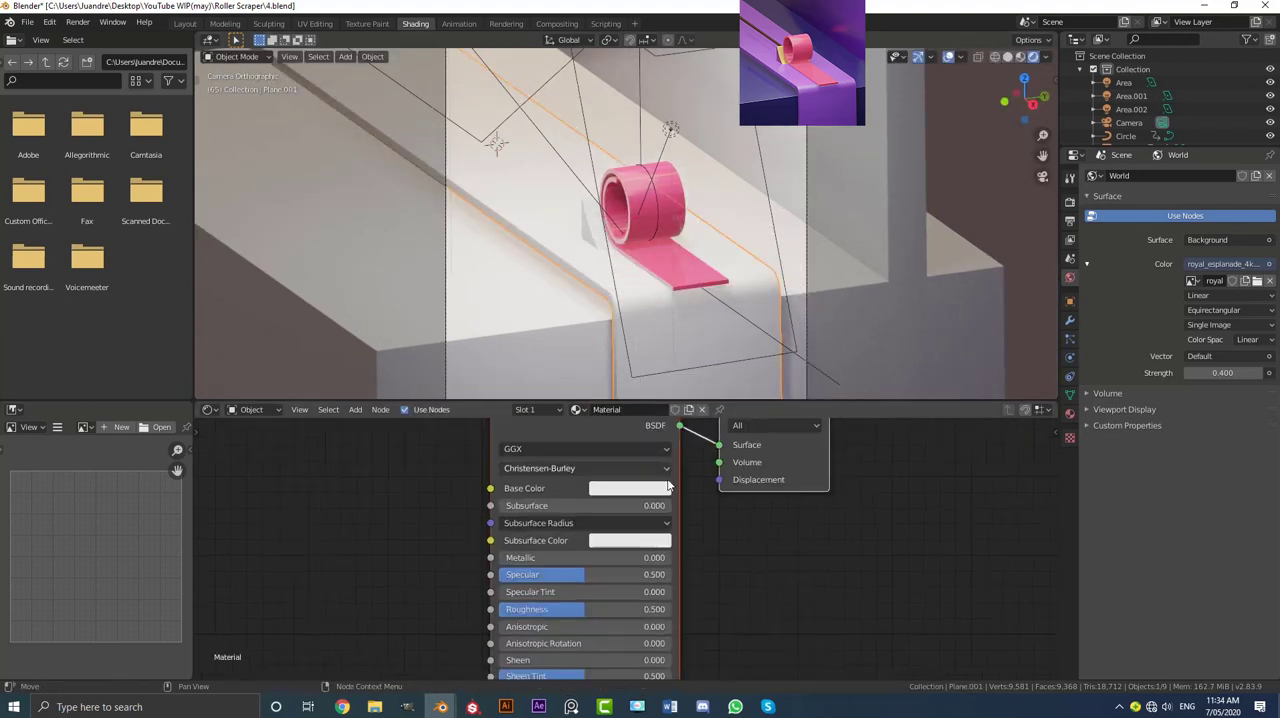
{"action": "scroll", "coordinate": [688, 505], "scroll_direction": "down", "scroll_amount": 2}
{"action": "scroll", "coordinate": [632, 550], "scroll_direction": "up", "scroll_amount": 1}
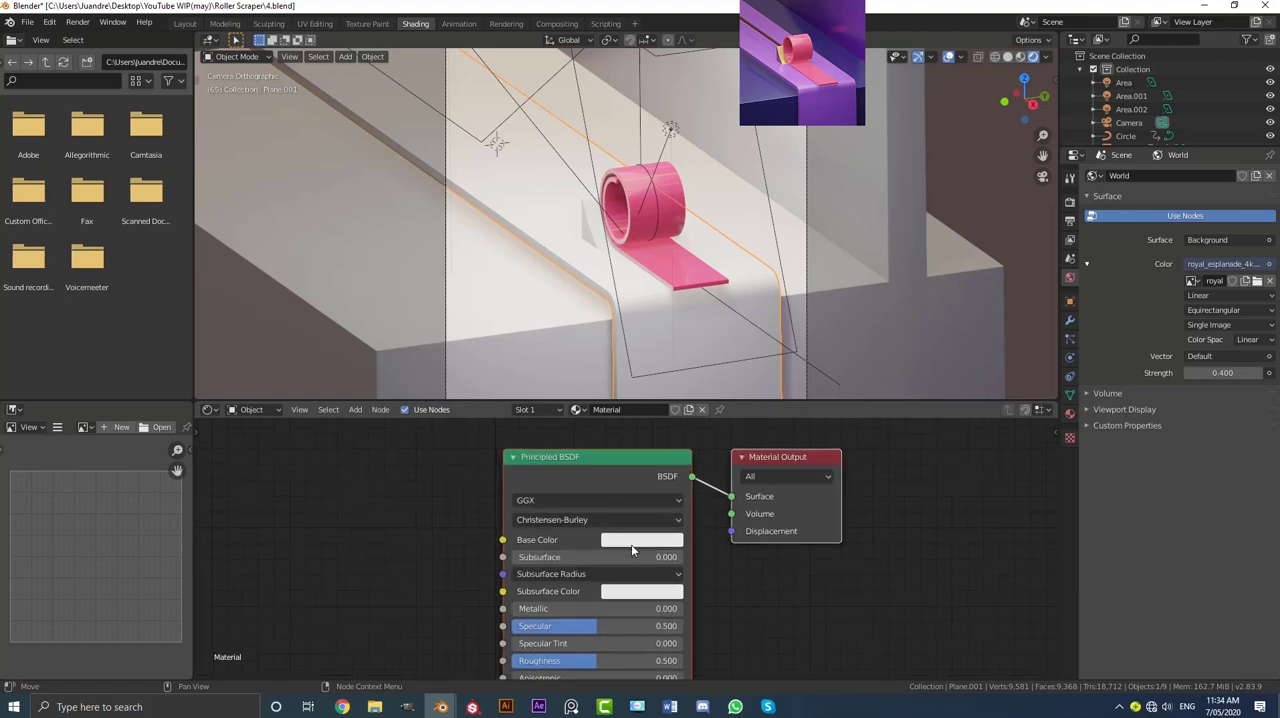
{"action": "left_click", "coordinate": [641, 541]}
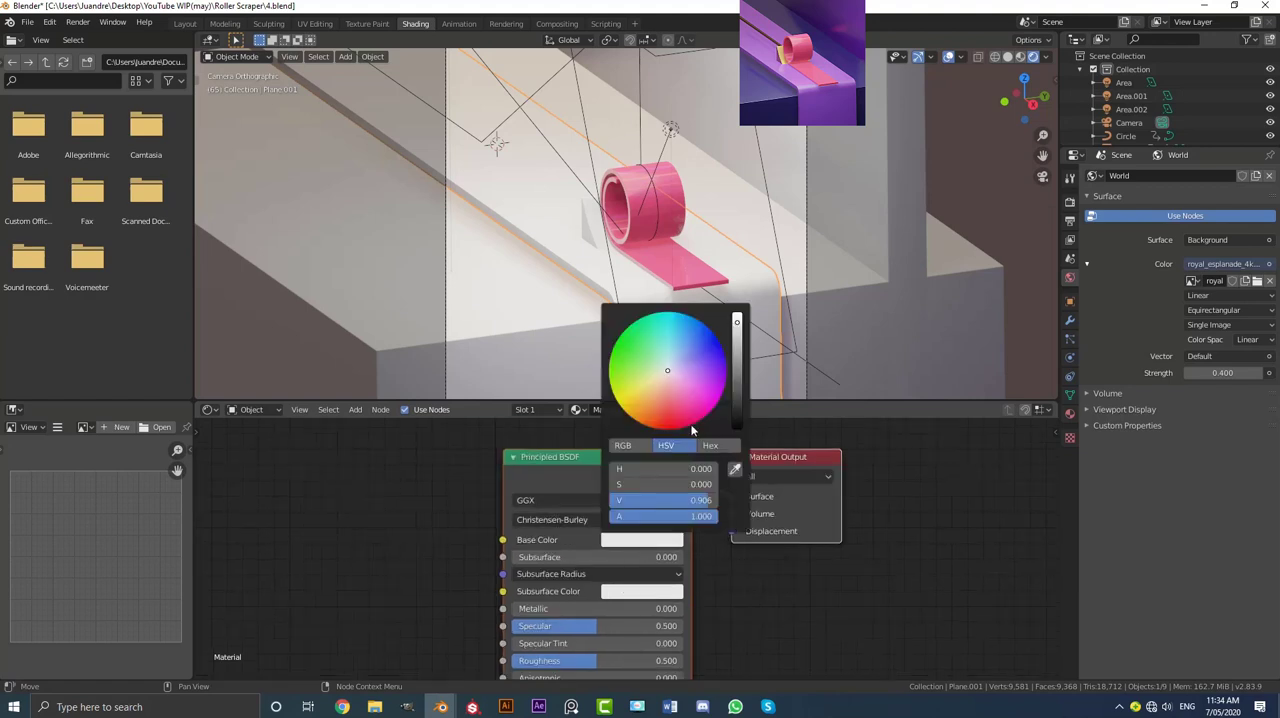
{"action": "left_click", "coordinate": [705, 369]}
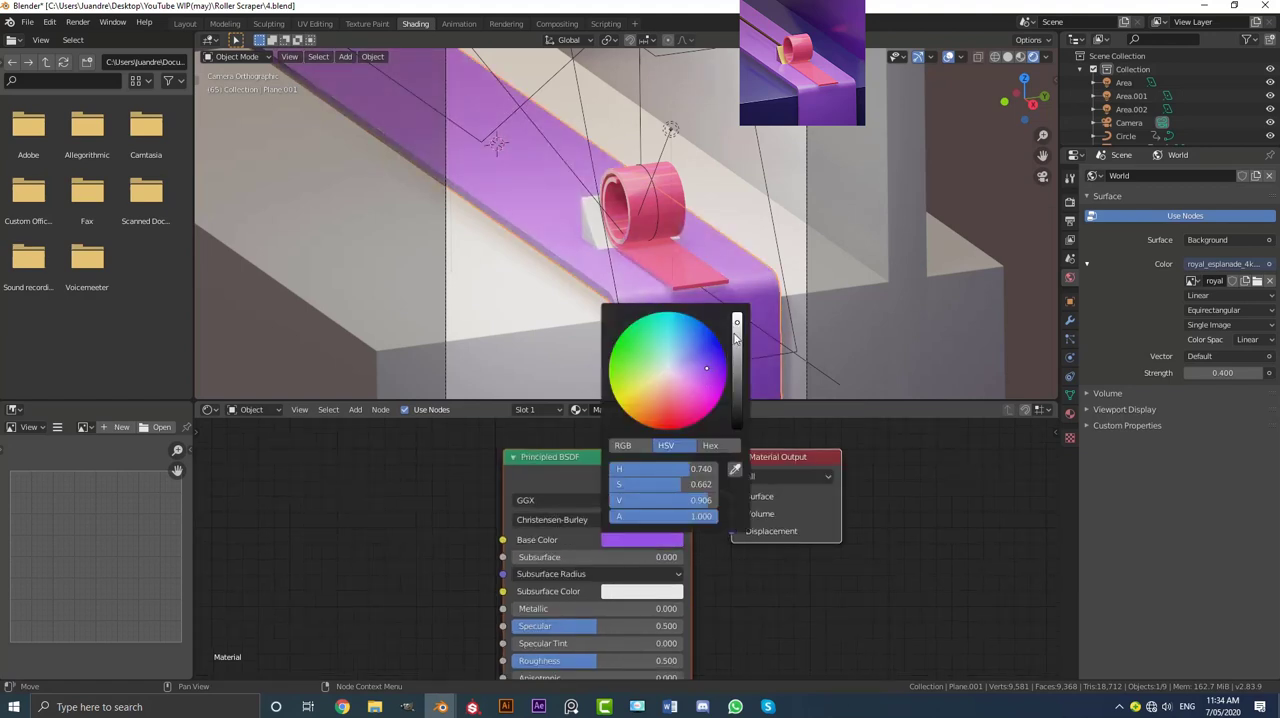
{"action": "left_click", "coordinate": [736, 336]}
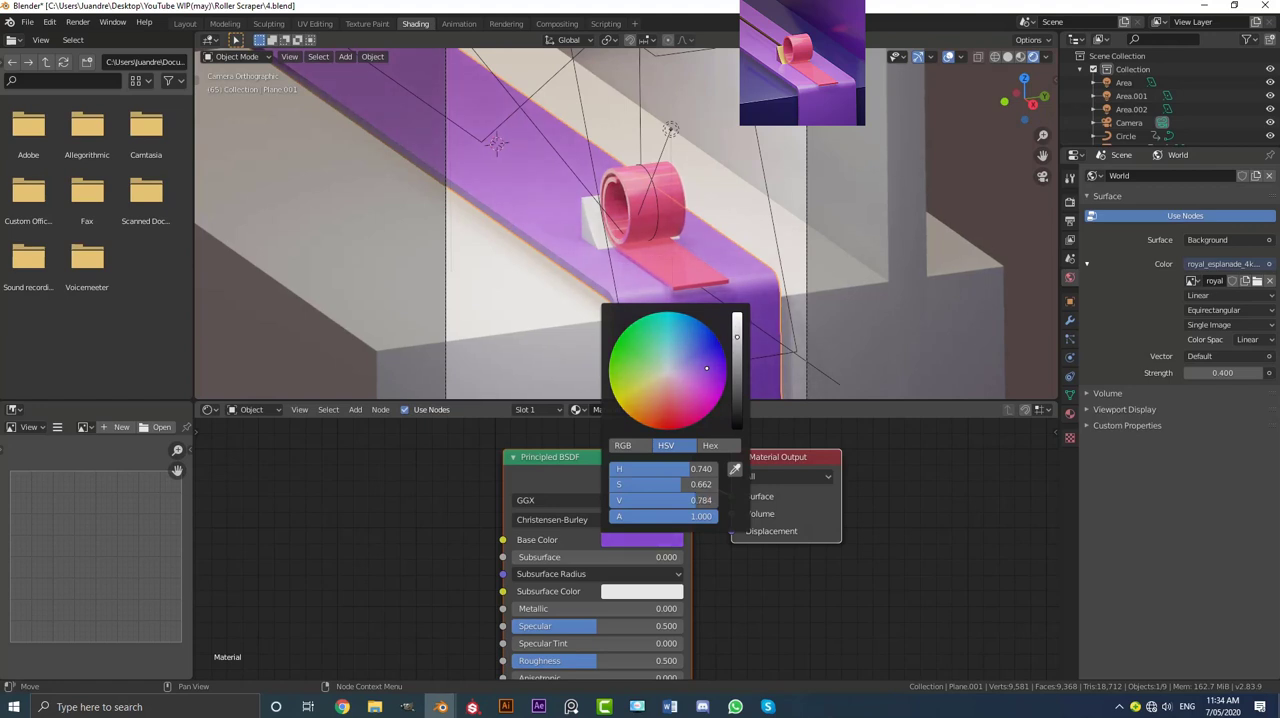
Step: Lower the purple strip material's roughness to 0.259 and check how it looks around the ribbon
{"action": "scroll", "coordinate": [621, 323], "scroll_direction": "up", "scroll_amount": 2}
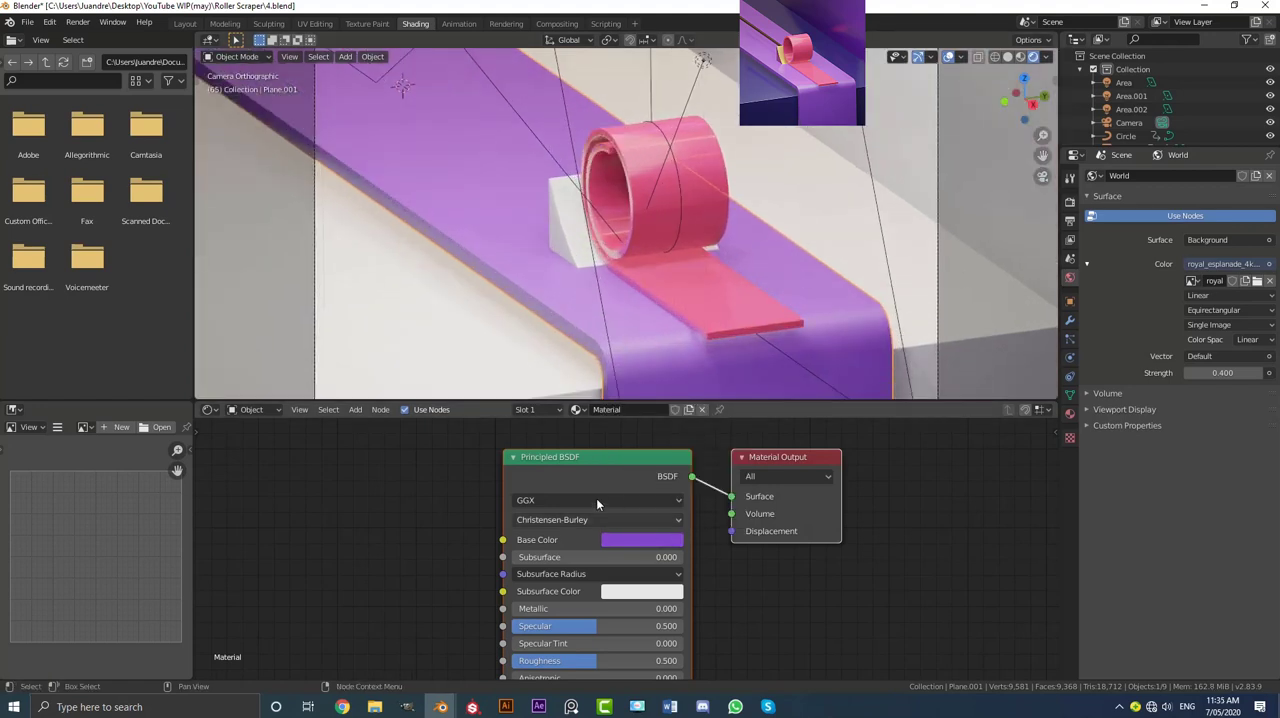
{"action": "left_click_drag", "start_coordinate": [606, 651], "coordinate": [560, 651]}
{"action": "scroll", "coordinate": [588, 259], "scroll_direction": "down", "scroll_amount": 3}
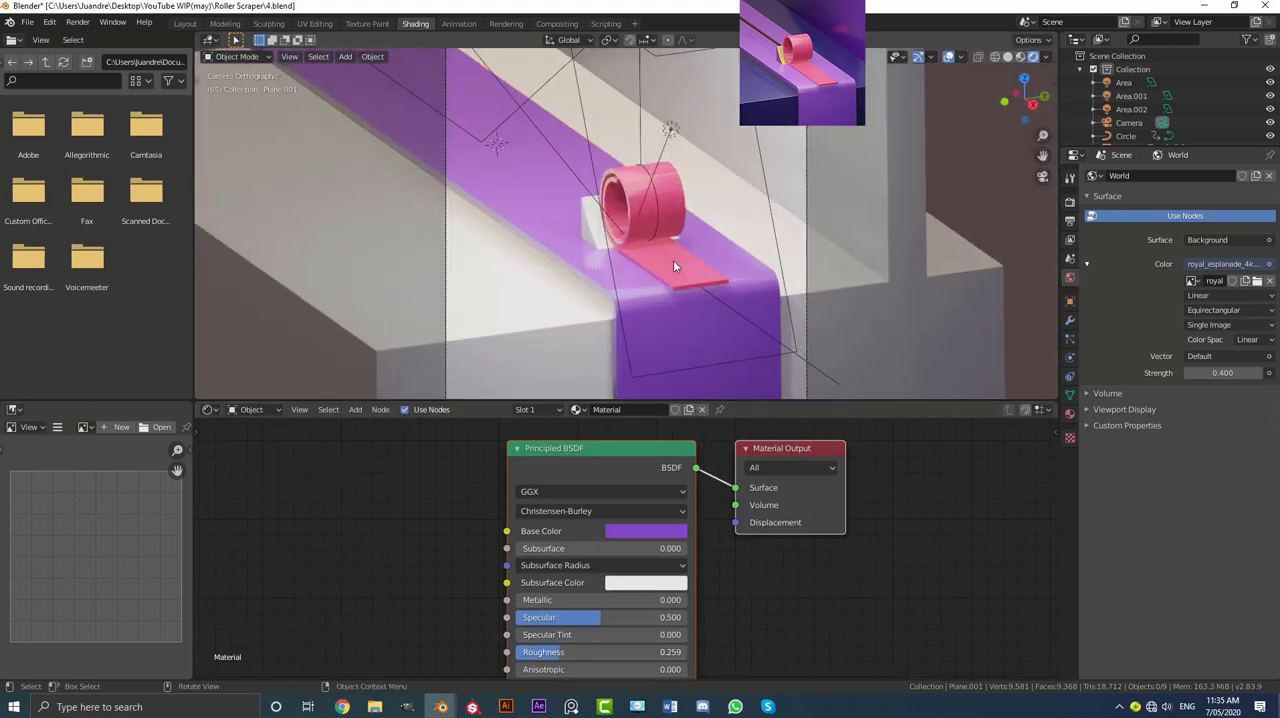
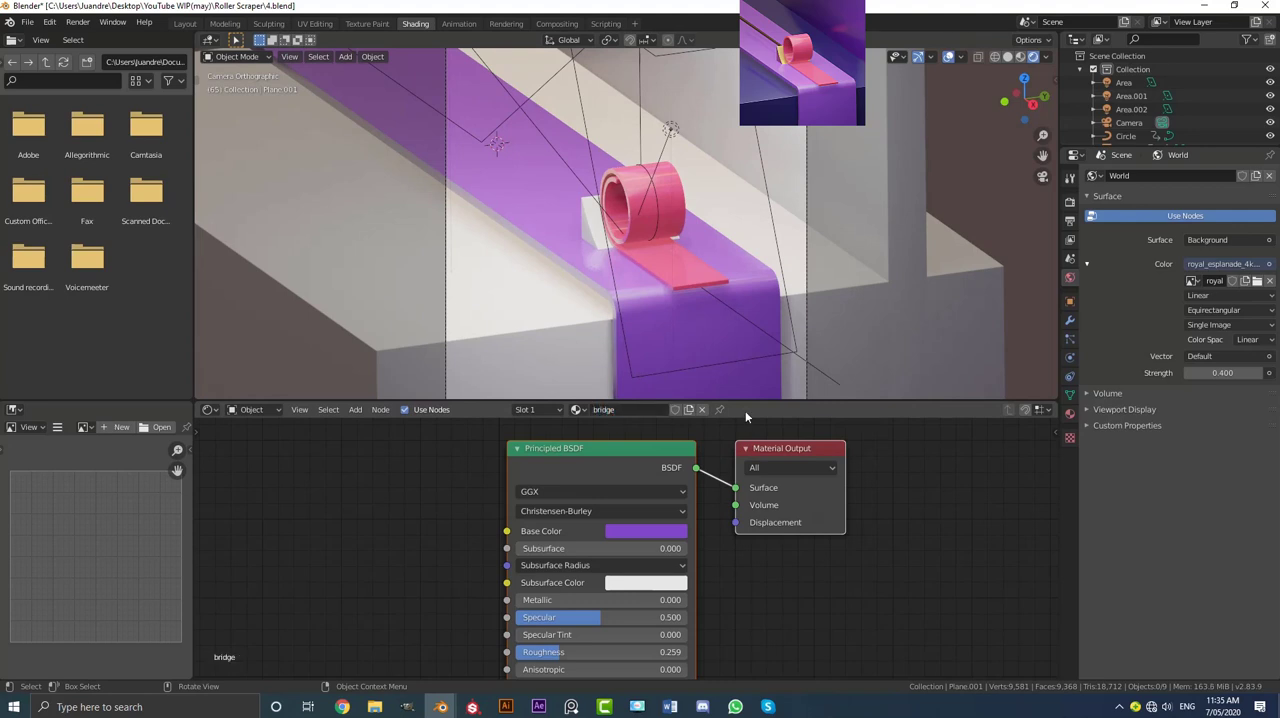
Step: Give the base block and upright wall object a new material with a blue base colour of hue 0.667, saturation 0.829 and value 0.542
{"action": "left_click", "coordinate": [734, 180]}
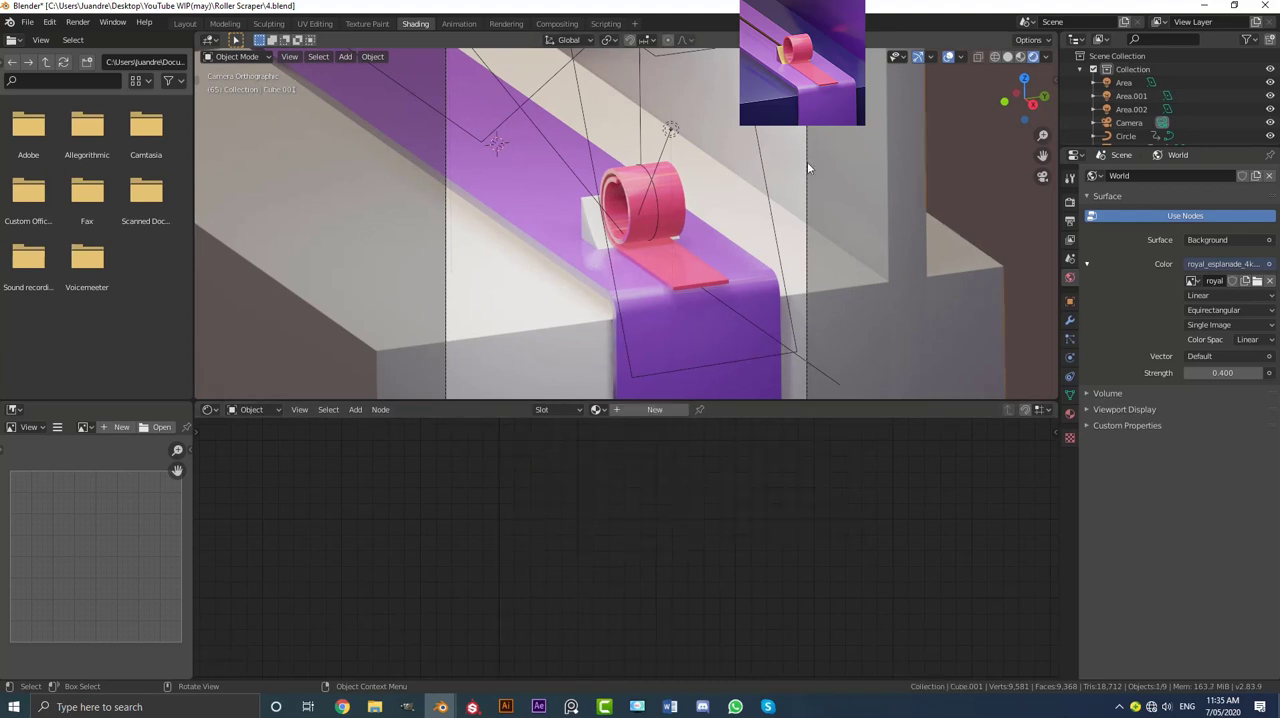
{"action": "left_click", "coordinate": [648, 411]}
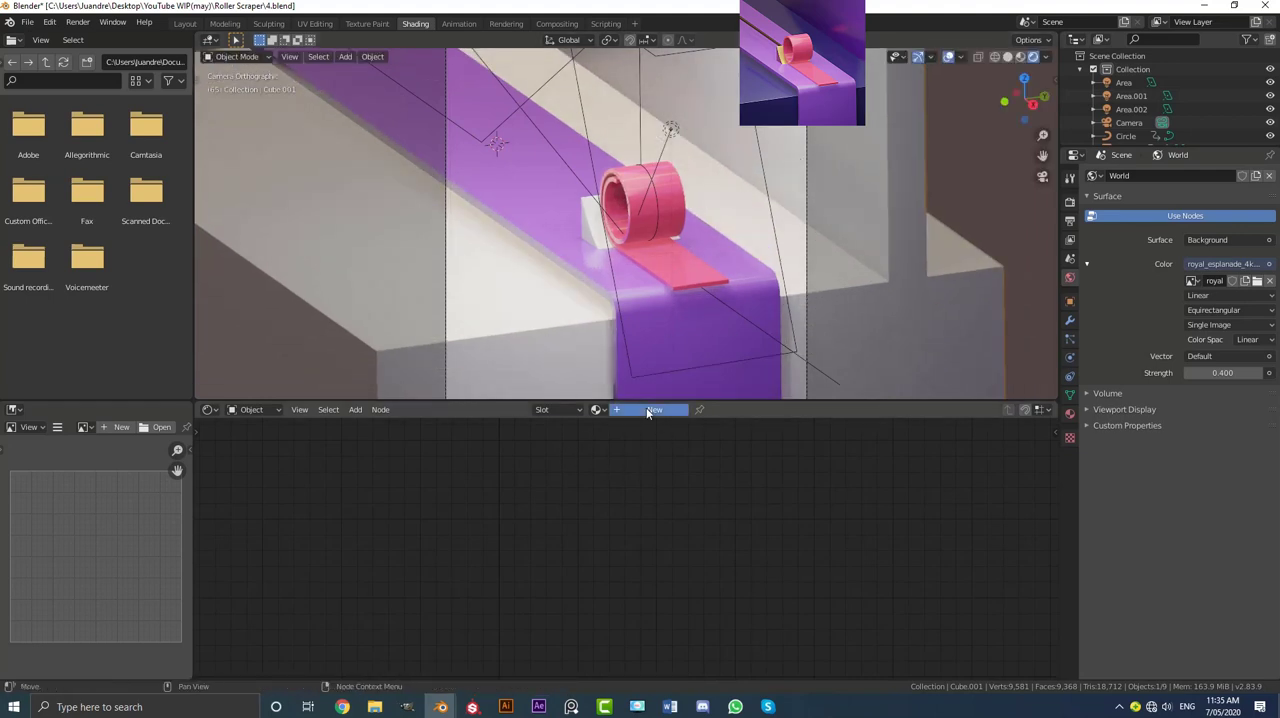
{"action": "scroll", "coordinate": [570, 438], "scroll_direction": "up", "scroll_amount": 1}
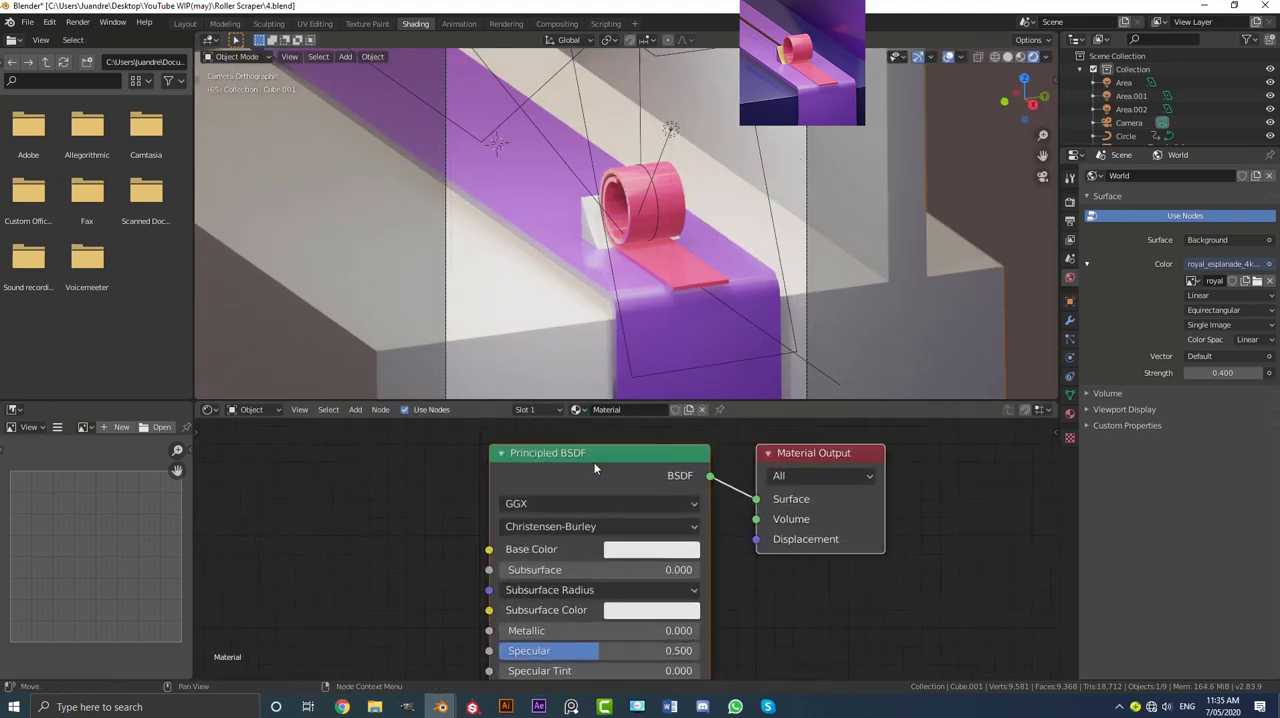
{"action": "left_click", "coordinate": [629, 549]}
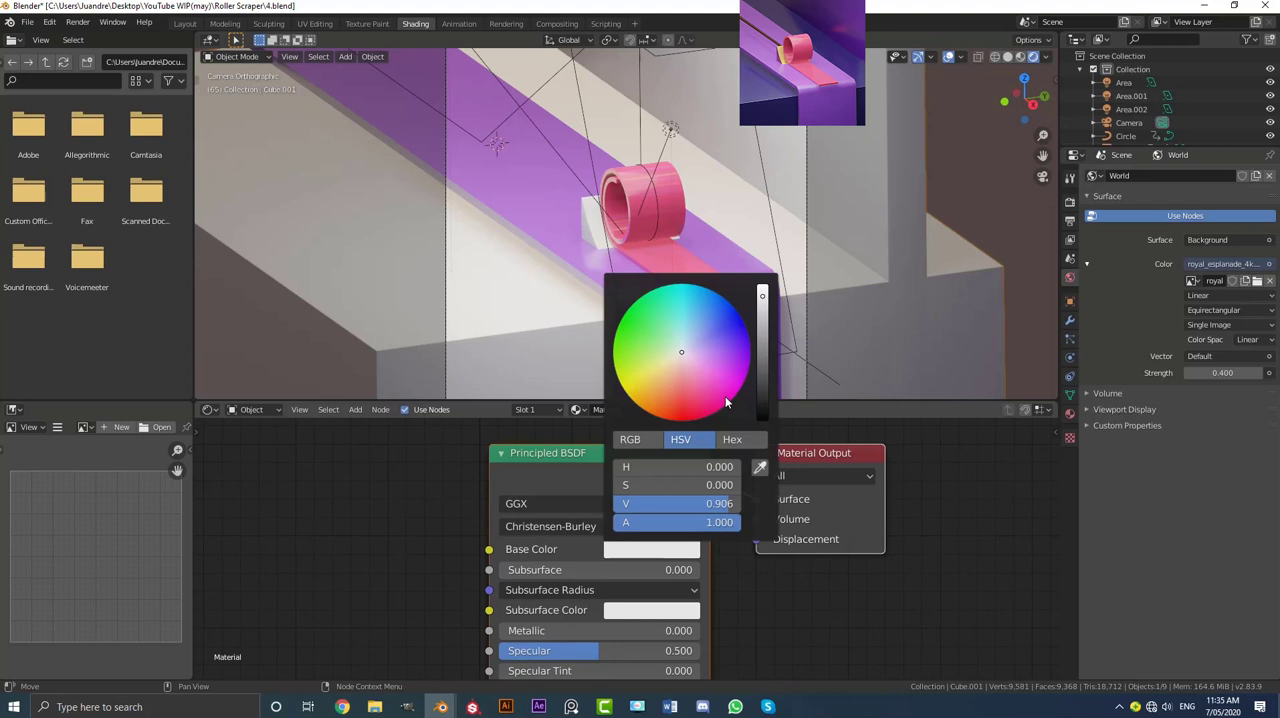
{"action": "left_click", "coordinate": [734, 337]}
{"action": "left_click", "coordinate": [763, 334]}
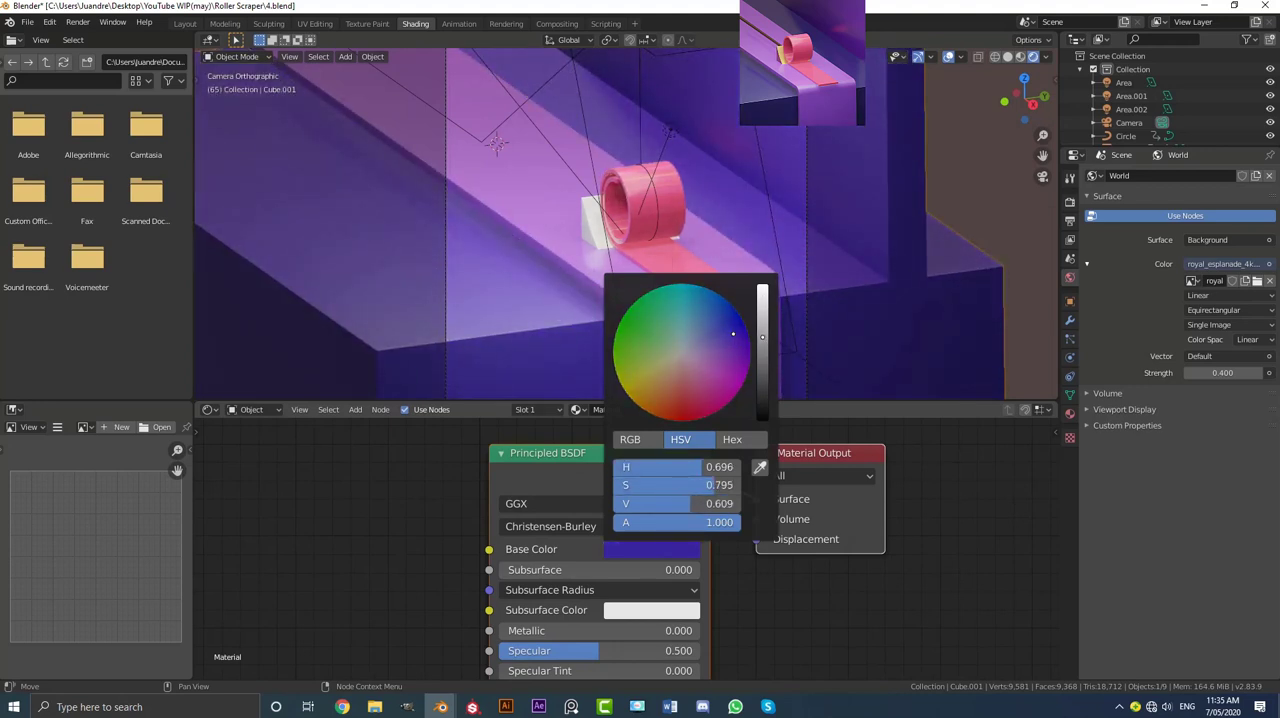
{"action": "left_click_drag", "start_coordinate": [762, 337], "coordinate": [762, 346]}
{"action": "left_click", "coordinate": [732, 328]}
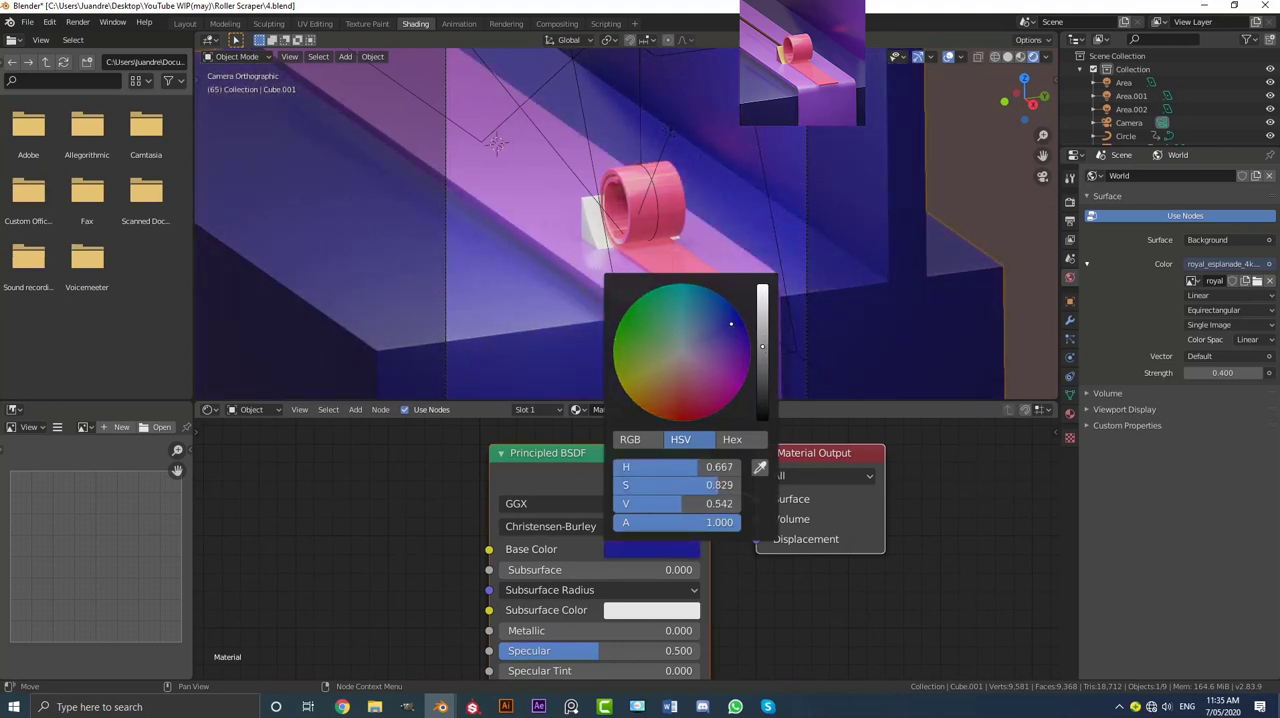
Step: Select all linked faces of the upright wall and assign them a new material in a second slot
{"action": "scroll", "coordinate": [638, 264], "scroll_direction": "down", "scroll_amount": 3}
{"action": "middle_click_drag", "start_coordinate": [638, 266], "coordinate": [622, 293], "text": "shift"}
{"action": "key", "text": "Tab"}
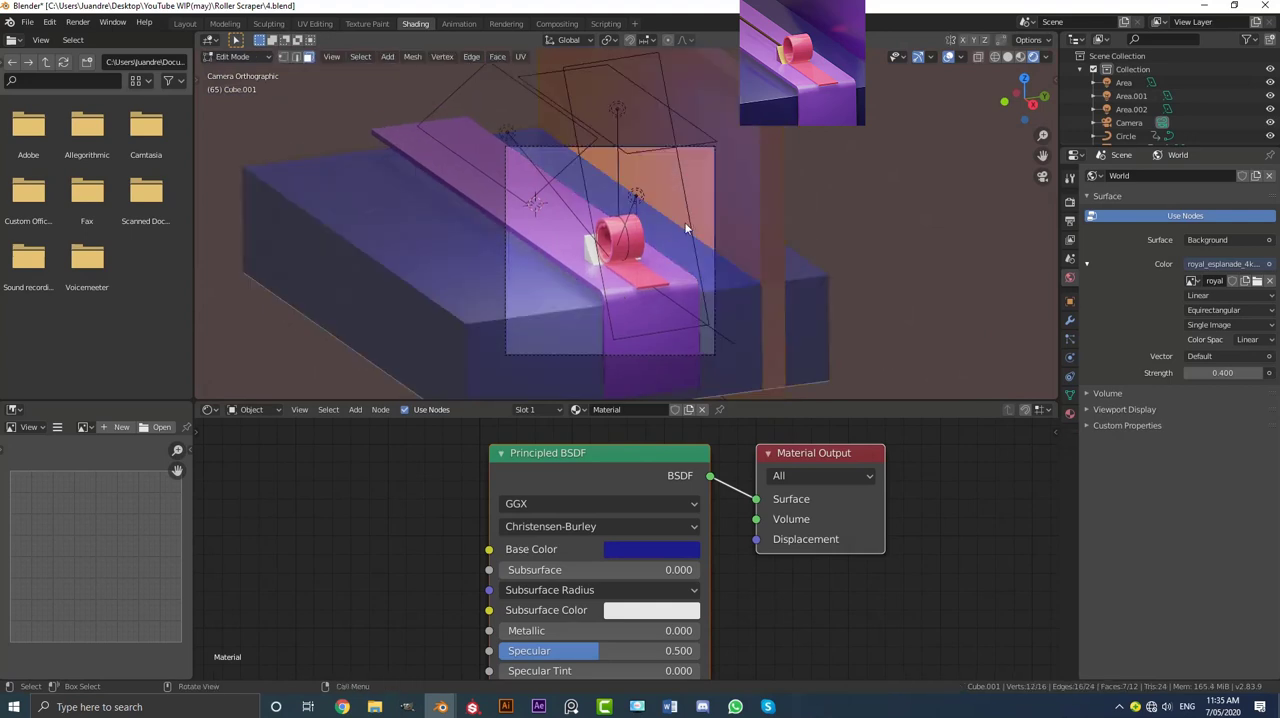
{"action": "left_click", "coordinate": [773, 270]}
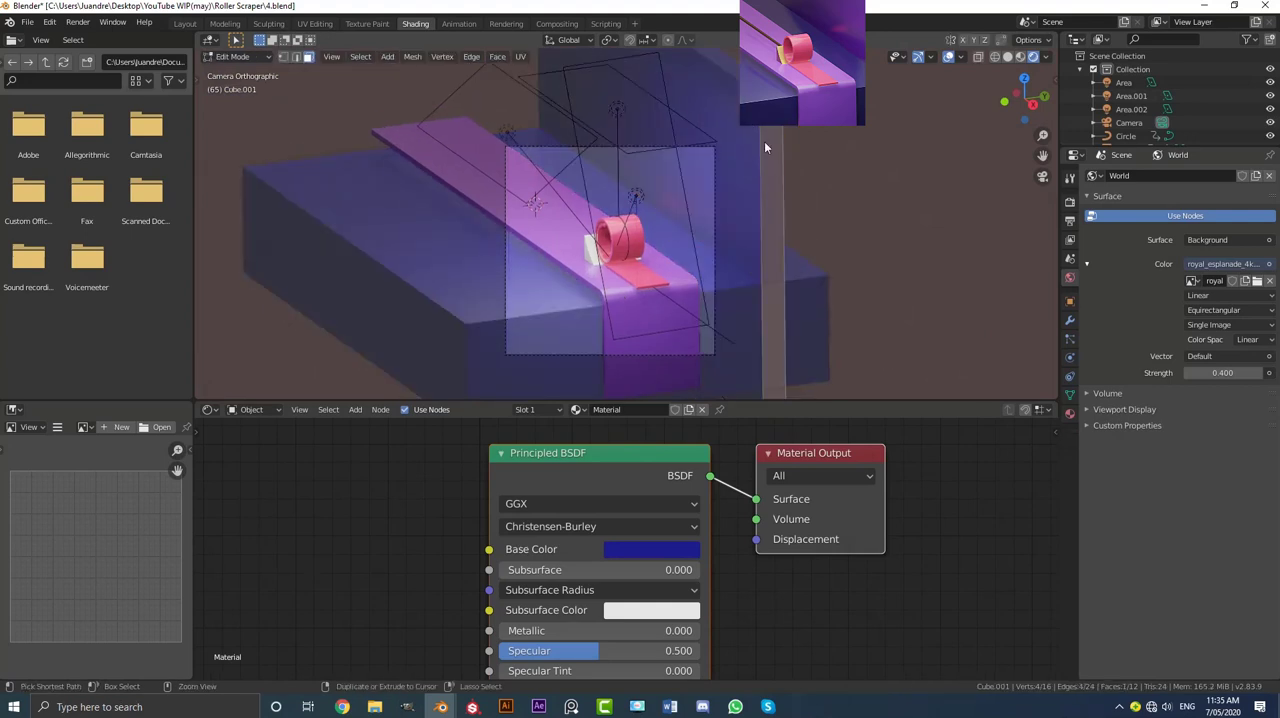
{"action": "key", "text": "ctrl+l"}
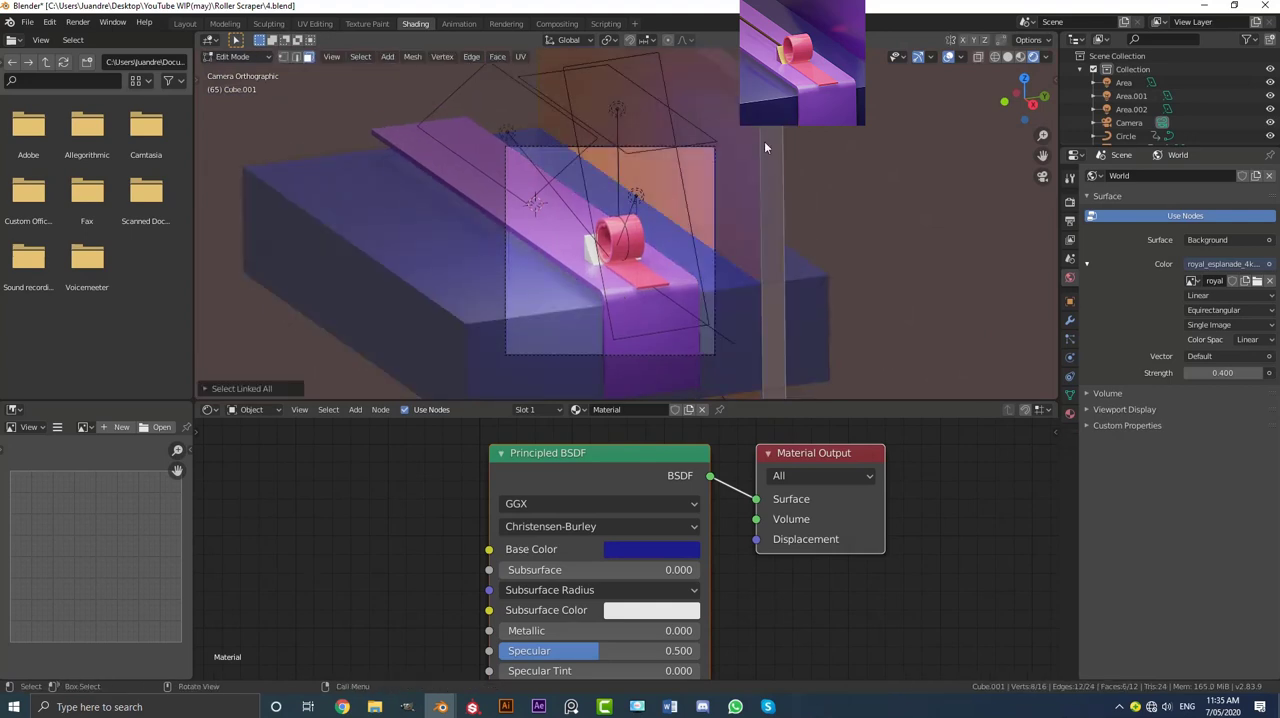
{"action": "left_click", "coordinate": [1070, 414]}
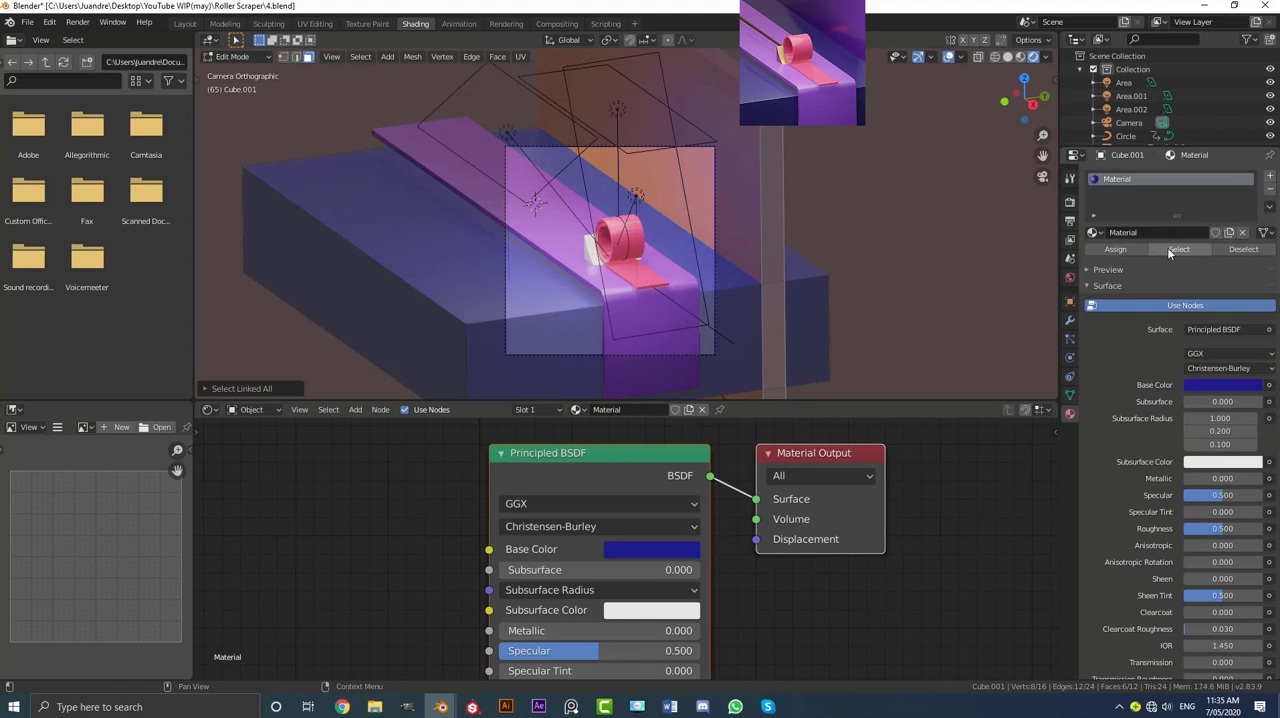
{"action": "left_click", "coordinate": [1270, 176]}
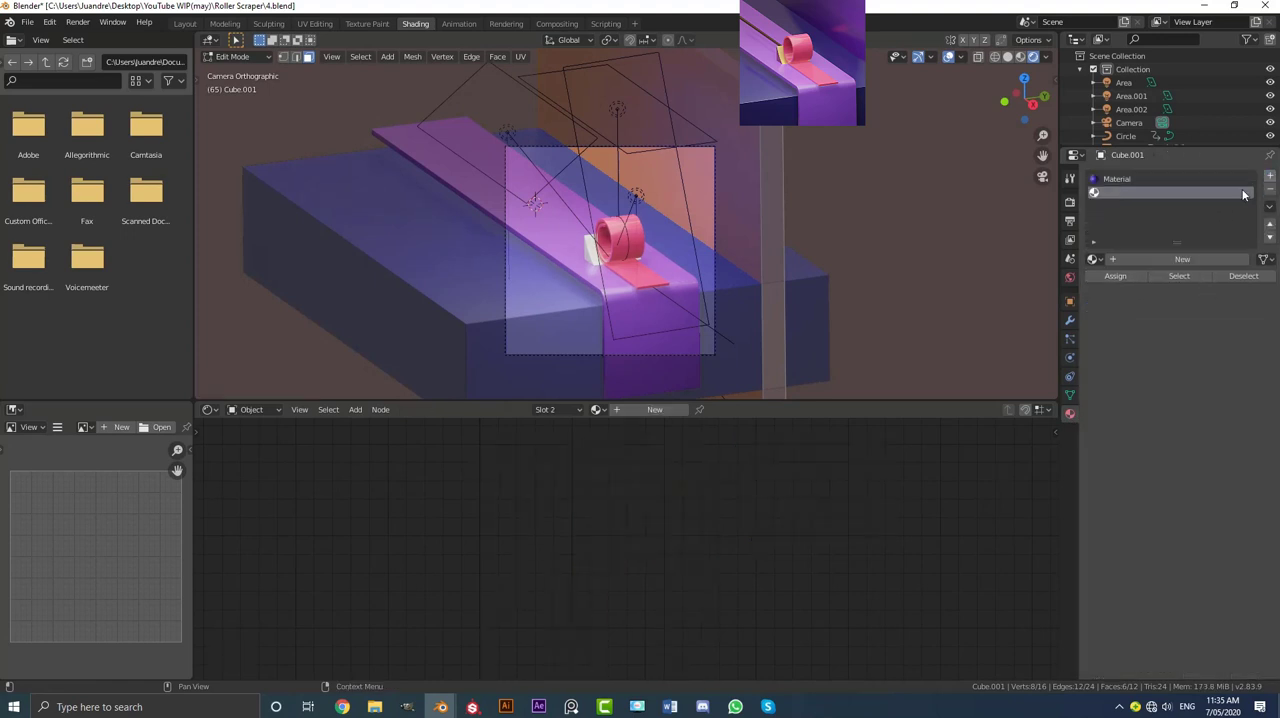
{"action": "left_click", "coordinate": [1167, 258]}
{"action": "left_click", "coordinate": [1134, 277]}
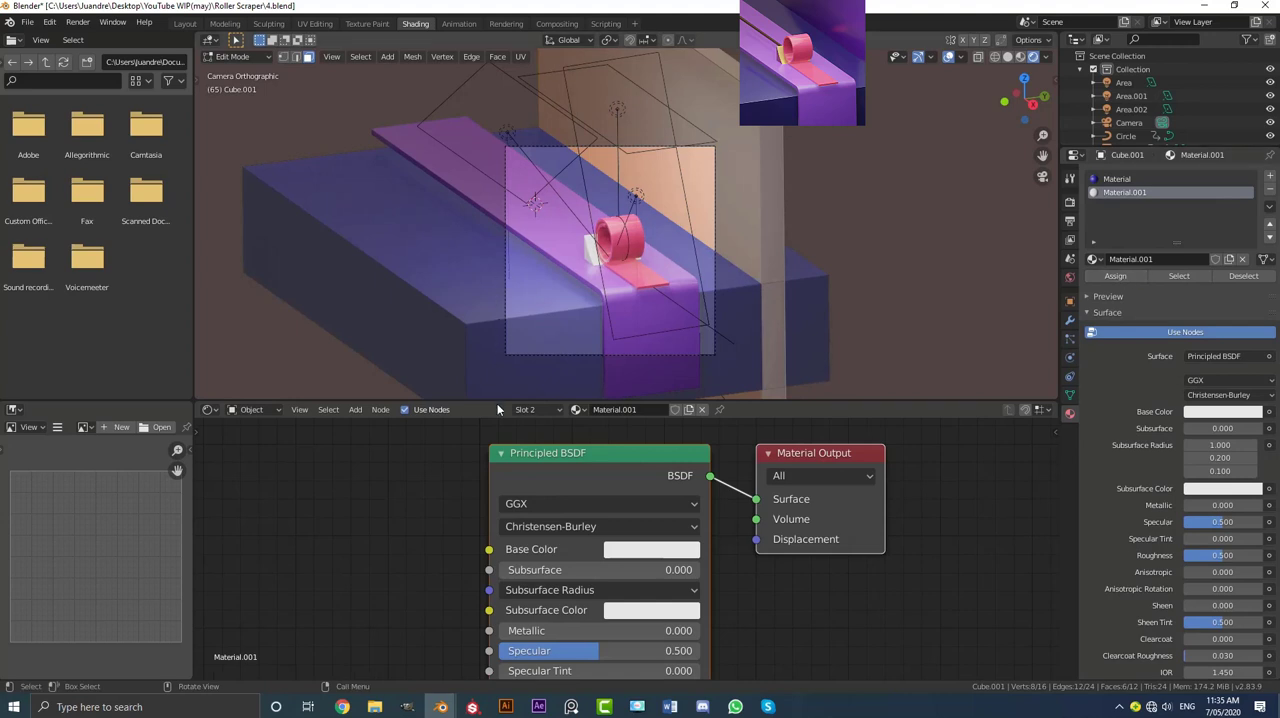
Step: Set the upright wall material's base colour to a dark purple of hue 0.746 and saturation 0.843
{"action": "scroll", "coordinate": [651, 587], "scroll_direction": "up", "scroll_amount": 1}
{"action": "left_click", "coordinate": [650, 549]}
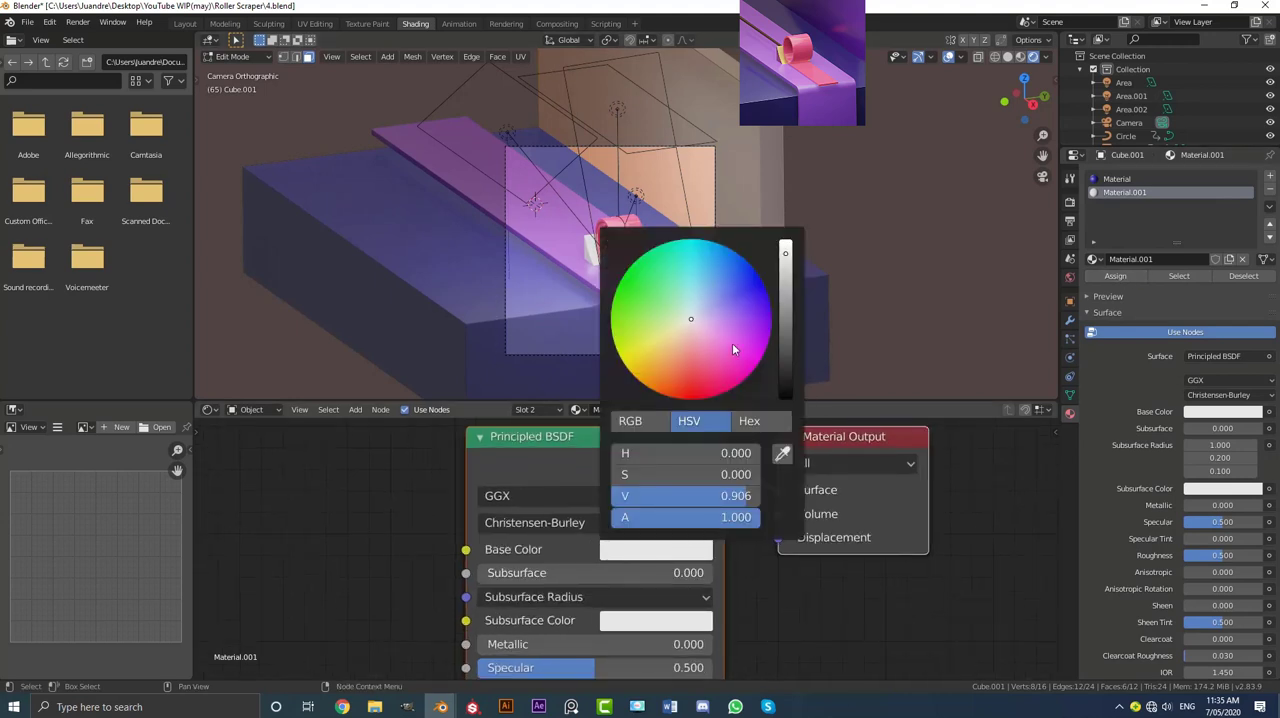
{"action": "left_click", "coordinate": [759, 317]}
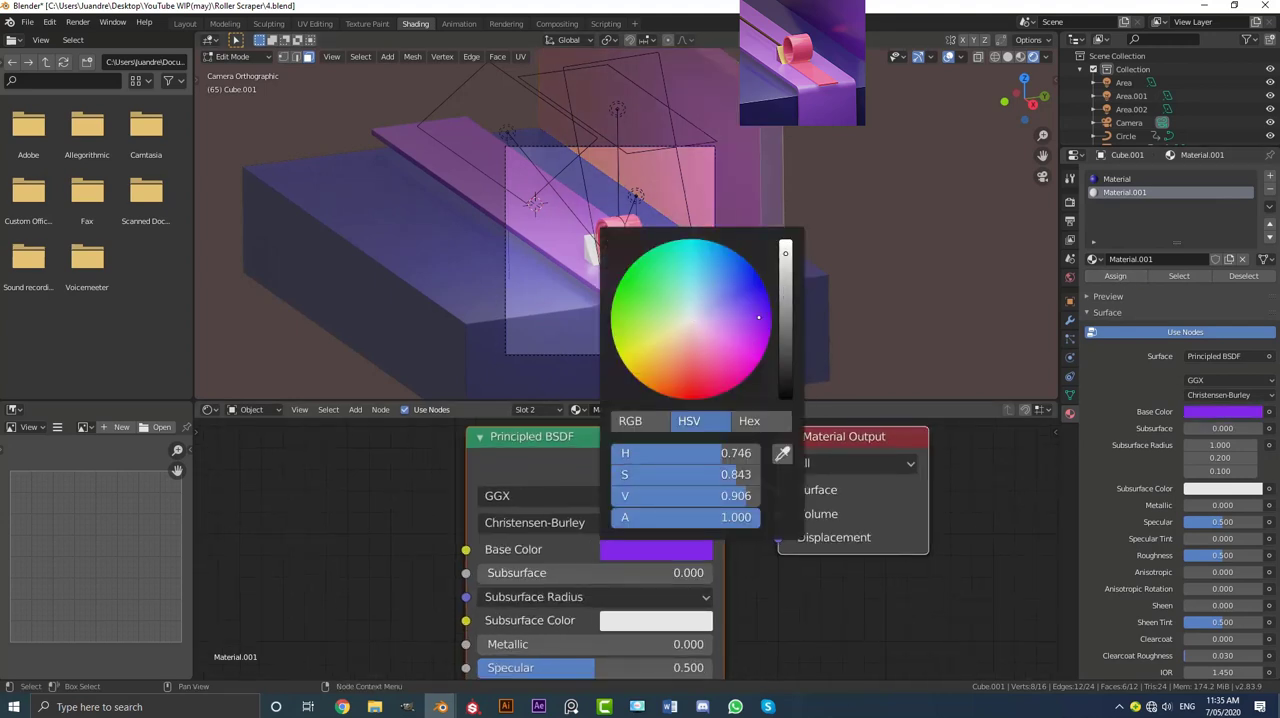
{"action": "left_click_drag", "start_coordinate": [784, 306], "coordinate": [785, 293]}
{"action": "key", "text": "Tab"}
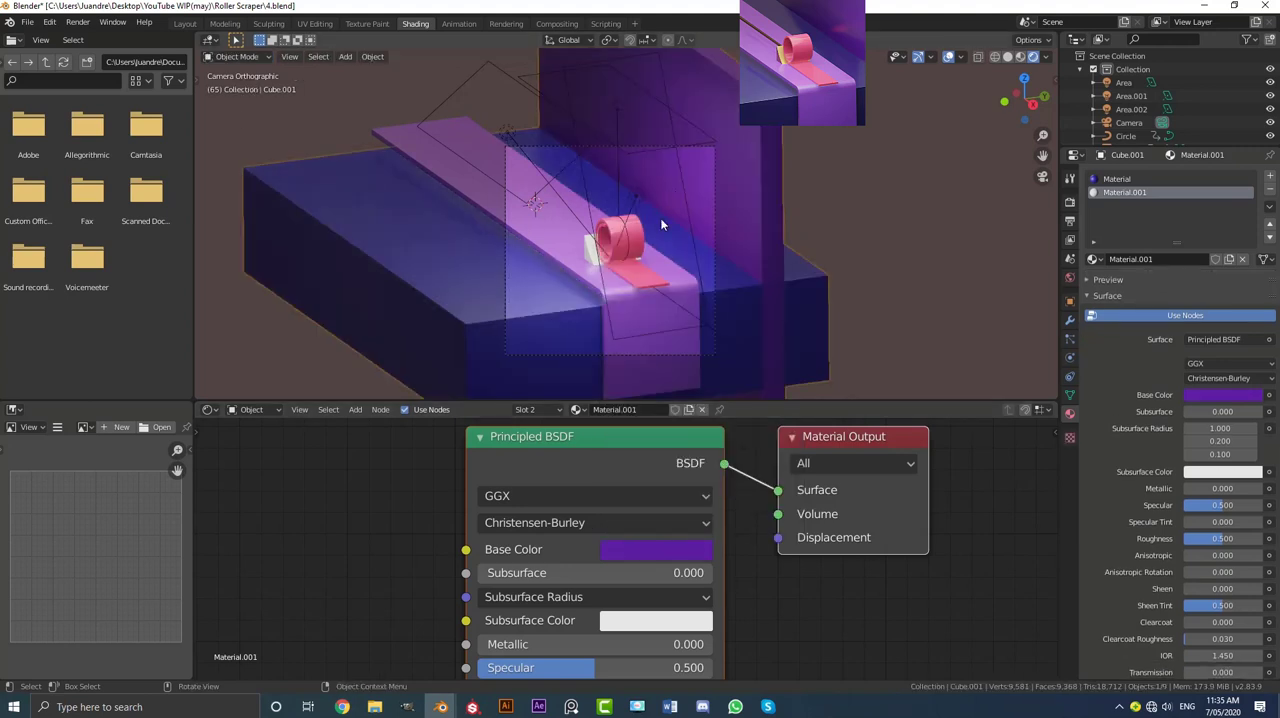
Step: Rename the blue block material as wall1 and the purple upright wall material as wall2
{"action": "middle_click_drag", "start_coordinate": [663, 220], "coordinate": [652, 262]}
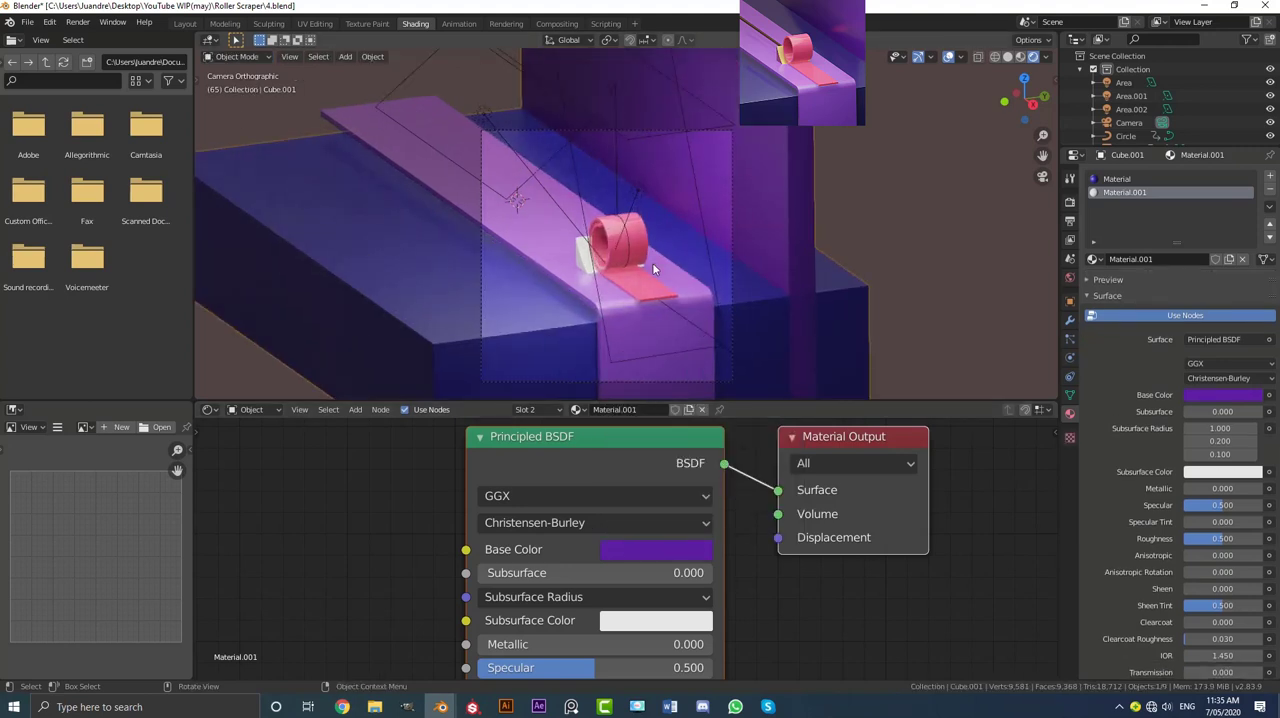
{"action": "left_click", "coordinate": [1118, 178]}
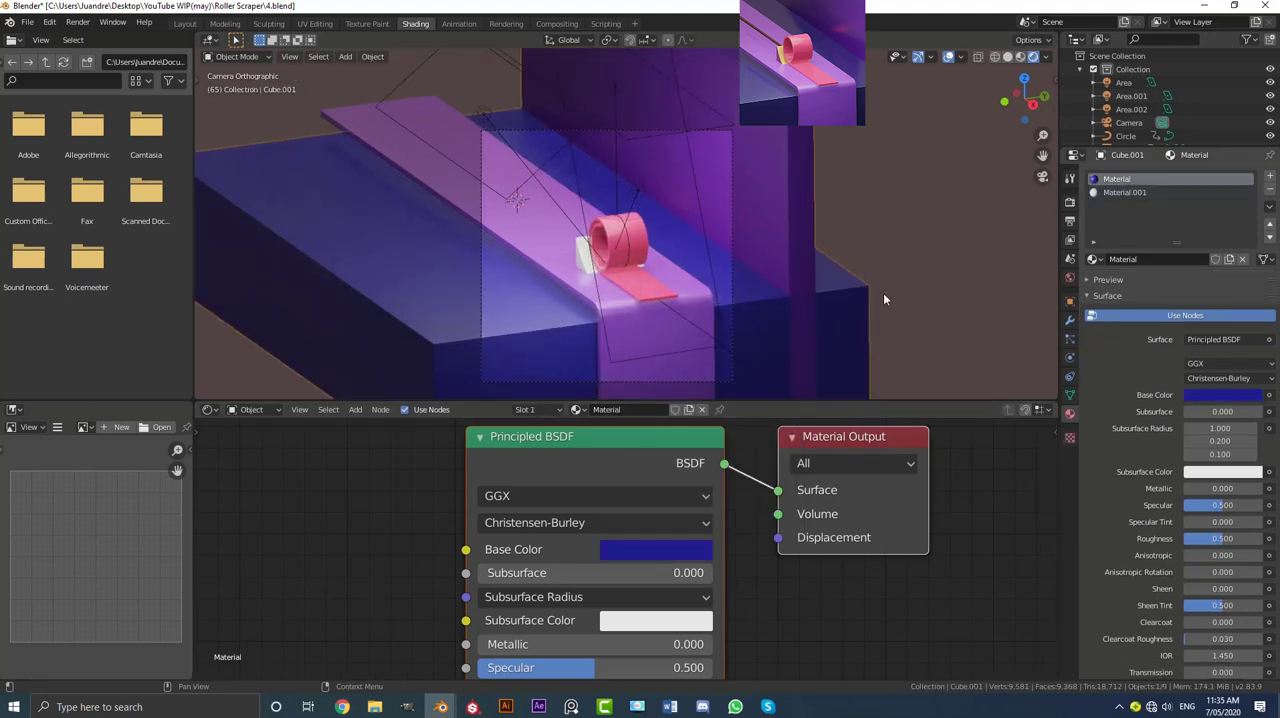
{"action": "left_click", "coordinate": [610, 408]}
{"action": "type", "text": "wall1"}
{"action": "key", "text": "Return"}
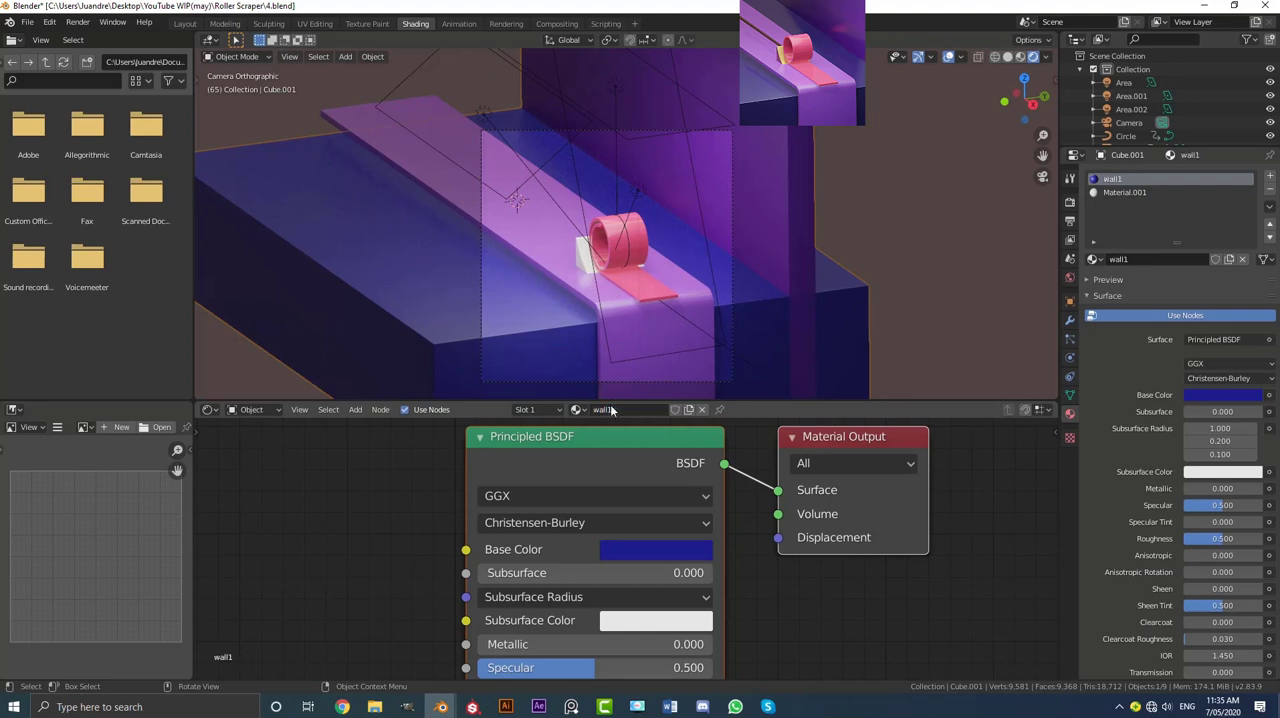
{"action": "left_click", "coordinate": [1120, 193]}
{"action": "double_click", "coordinate": [1137, 260]}
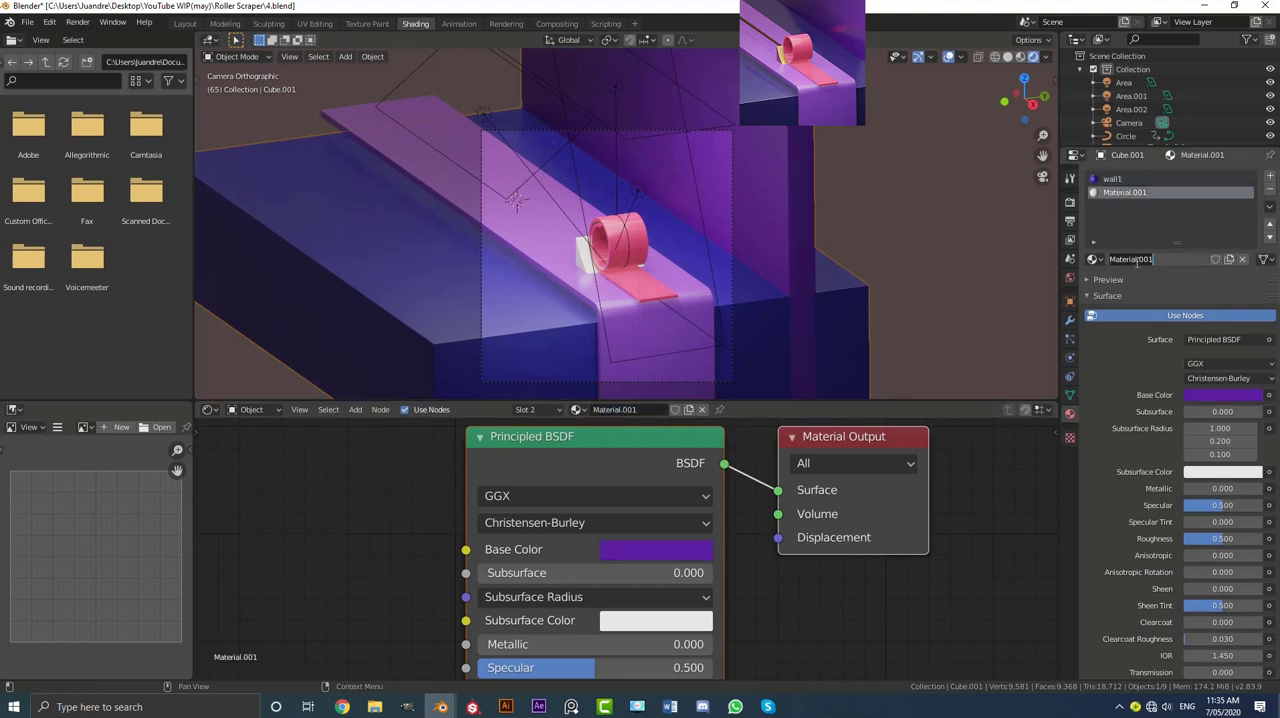
{"action": "type", "text": "wall2"}
{"action": "key", "text": "Return"}
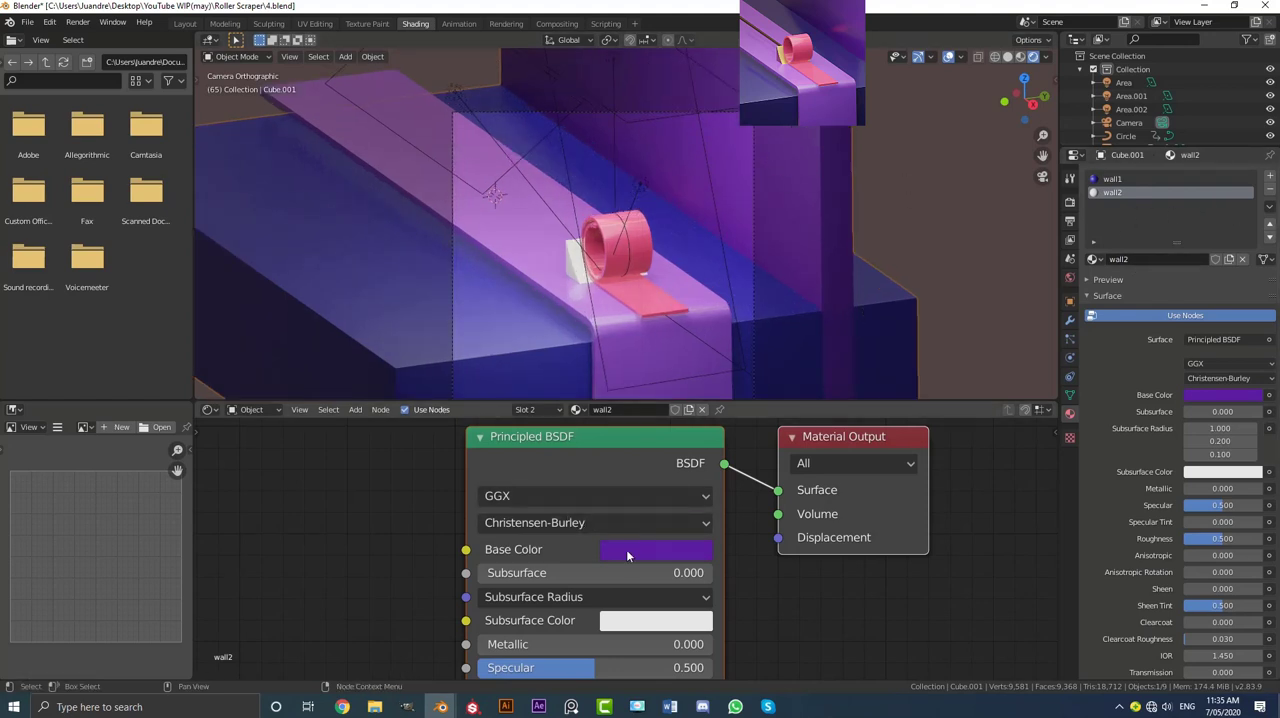
Step: Darken the wall2 material's purple base colour and lower its roughness to 0.323
{"action": "left_click", "coordinate": [626, 551]}
{"action": "left_click_drag", "start_coordinate": [785, 300], "coordinate": [785, 322]}
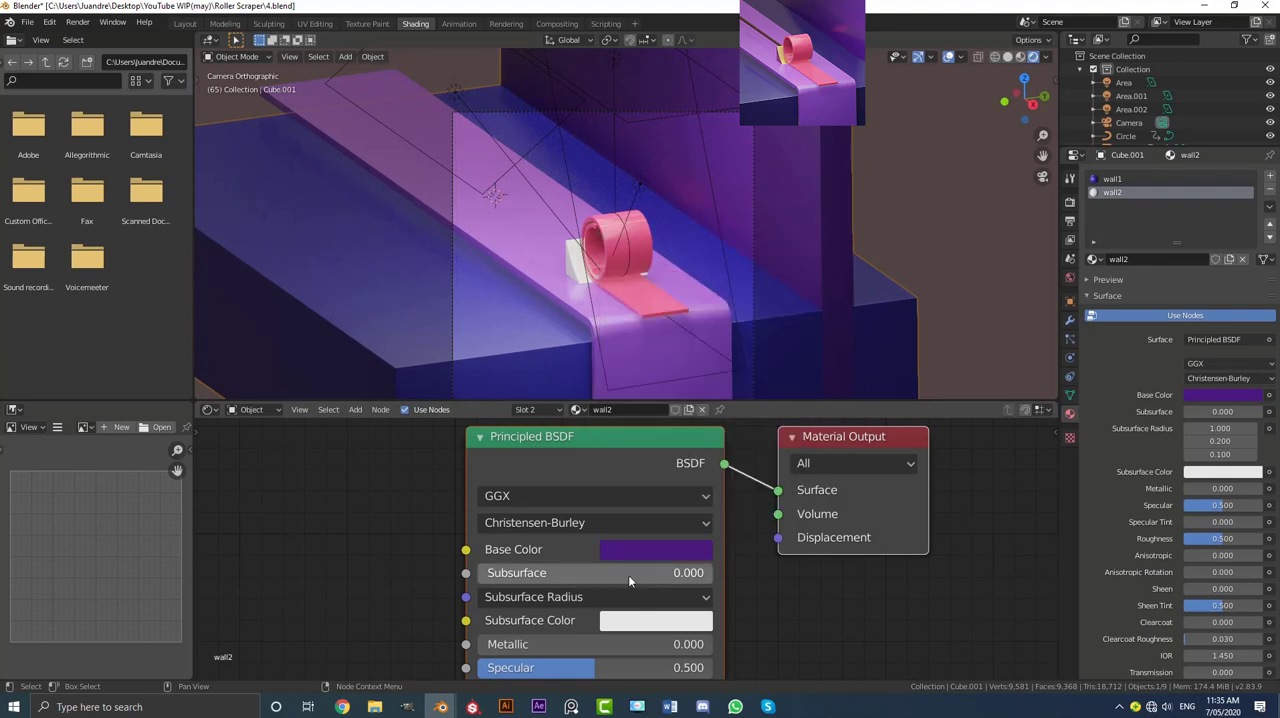
{"action": "scroll", "coordinate": [629, 622], "scroll_direction": "down", "scroll_amount": 3}
{"action": "middle_click_drag", "start_coordinate": [629, 626], "coordinate": [661, 563]}
{"action": "scroll", "coordinate": [660, 561], "scroll_direction": "up", "scroll_amount": 1}
{"action": "left_click_drag", "start_coordinate": [637, 640], "coordinate": [597, 640]}
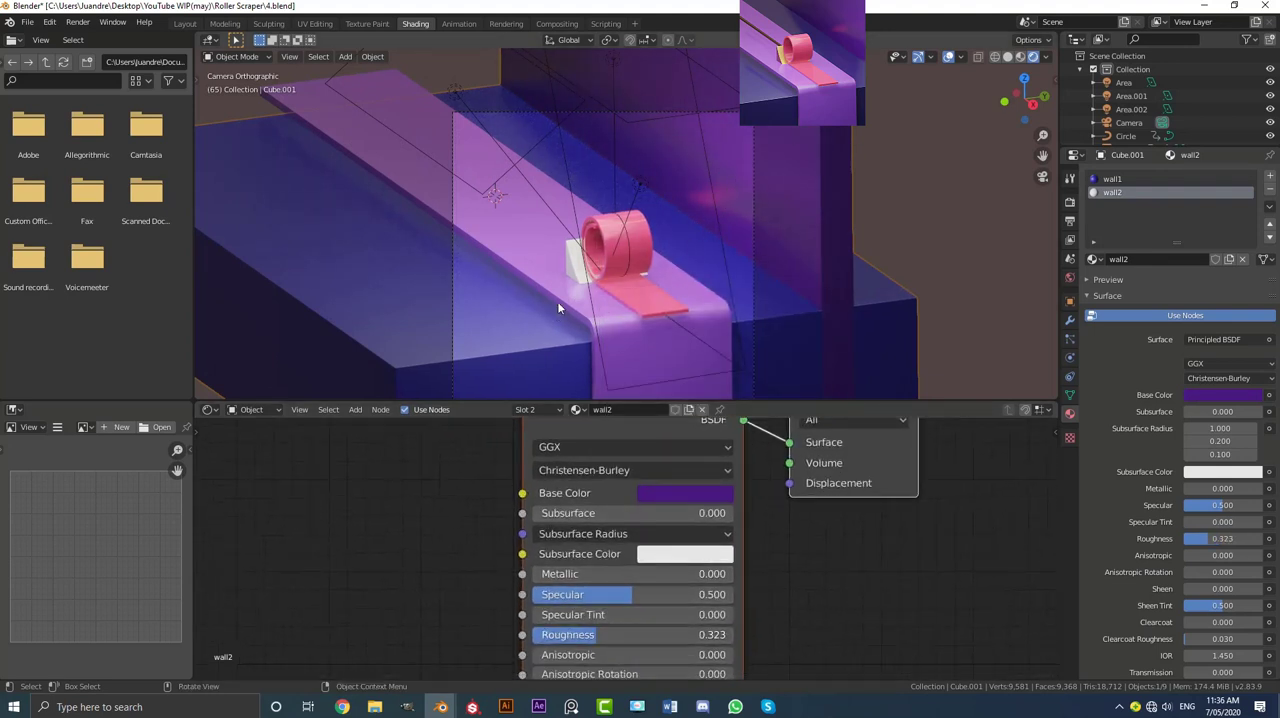
Step: Change the wall1 material's base colour to a darker, less saturated navy blue
{"action": "left_click", "coordinate": [1117, 177]}
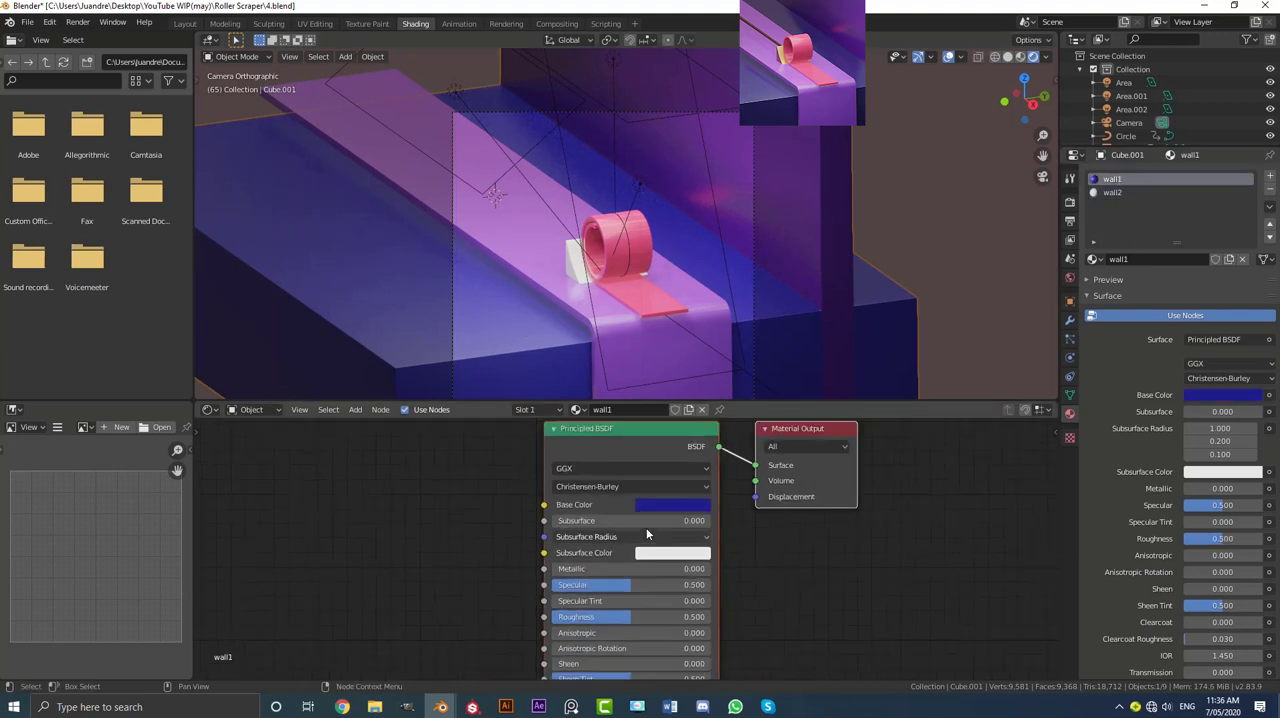
{"action": "scroll", "coordinate": [648, 524], "scroll_direction": "up", "scroll_amount": 2}
{"action": "left_click", "coordinate": [657, 494]}
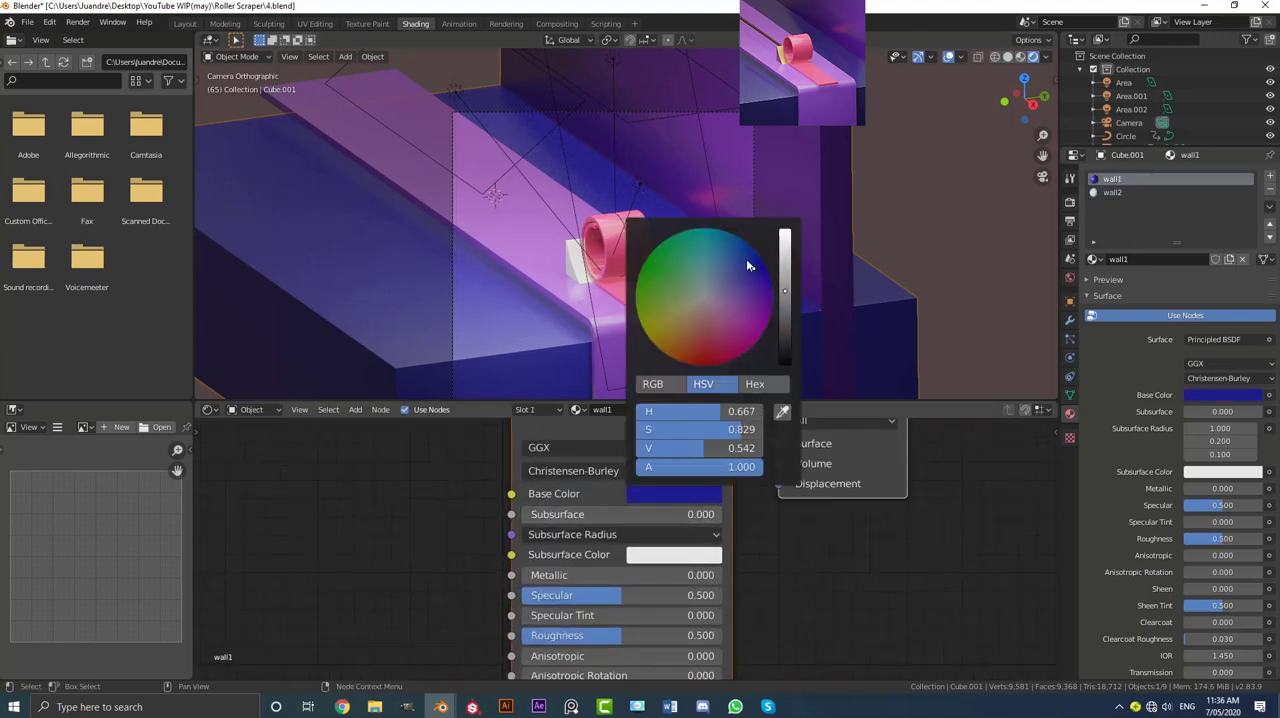
{"action": "left_click_drag", "start_coordinate": [748, 265], "coordinate": [785, 308]}
{"action": "left_click_drag", "start_coordinate": [743, 269], "coordinate": [742, 266]}
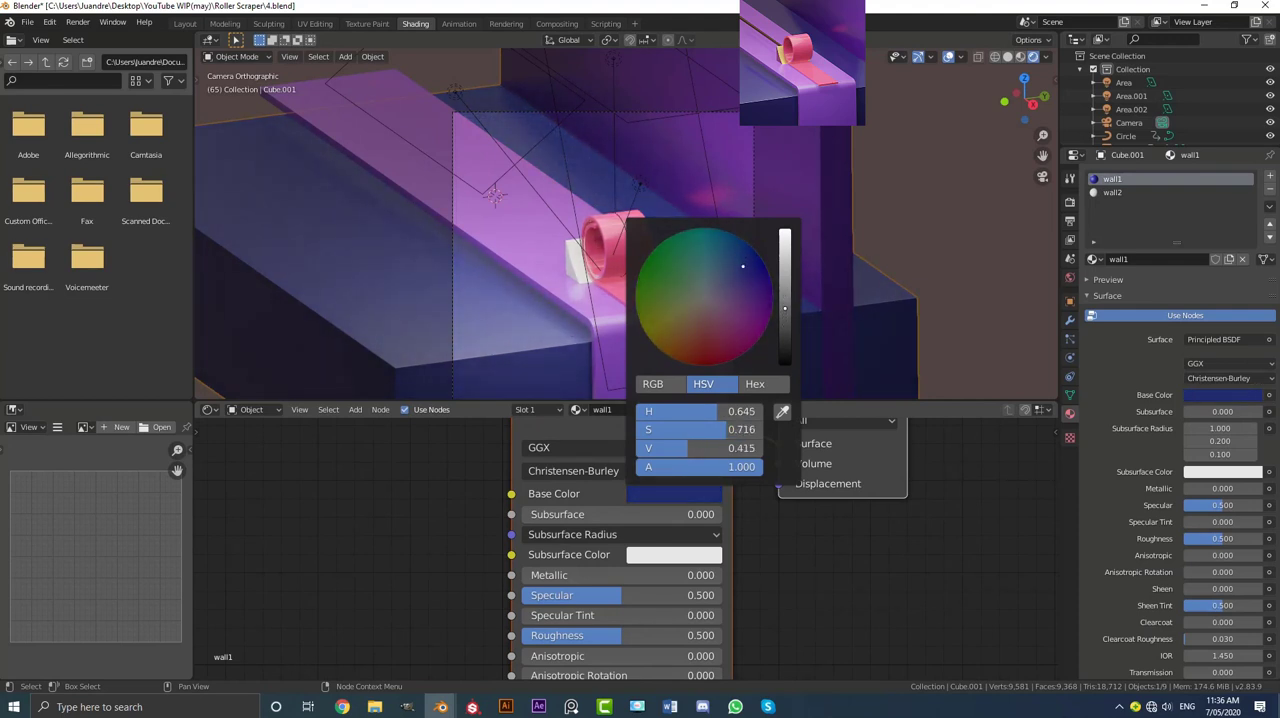
{"action": "left_click", "coordinate": [746, 276]}
{"action": "left_click_drag", "start_coordinate": [785, 308], "coordinate": [785, 319]}
{"action": "left_click", "coordinate": [904, 190]}
Step: Lower the wall1 material's roughness to 0.277 and check the reflections on the block
{"action": "scroll", "coordinate": [735, 263], "scroll_direction": "down", "scroll_amount": 2}
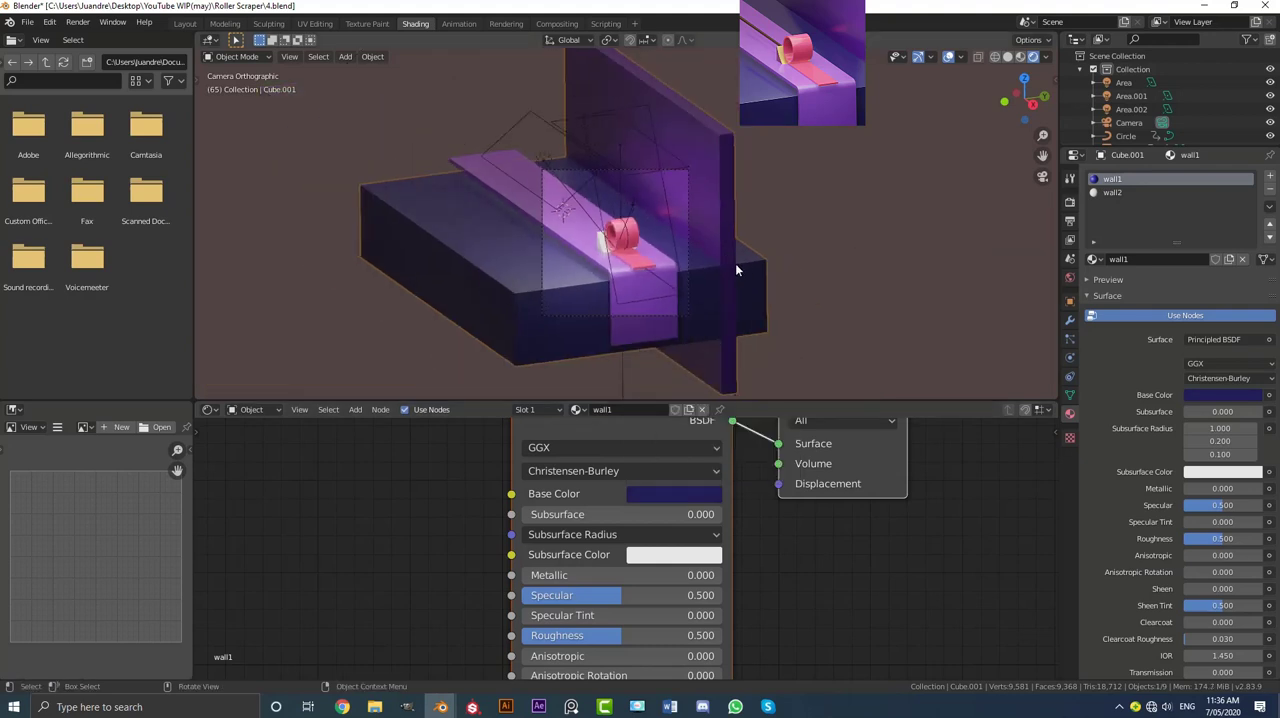
{"action": "scroll", "coordinate": [727, 276], "scroll_direction": "up", "scroll_amount": 2}
{"action": "left_click_drag", "start_coordinate": [650, 633], "coordinate": [605, 633]}
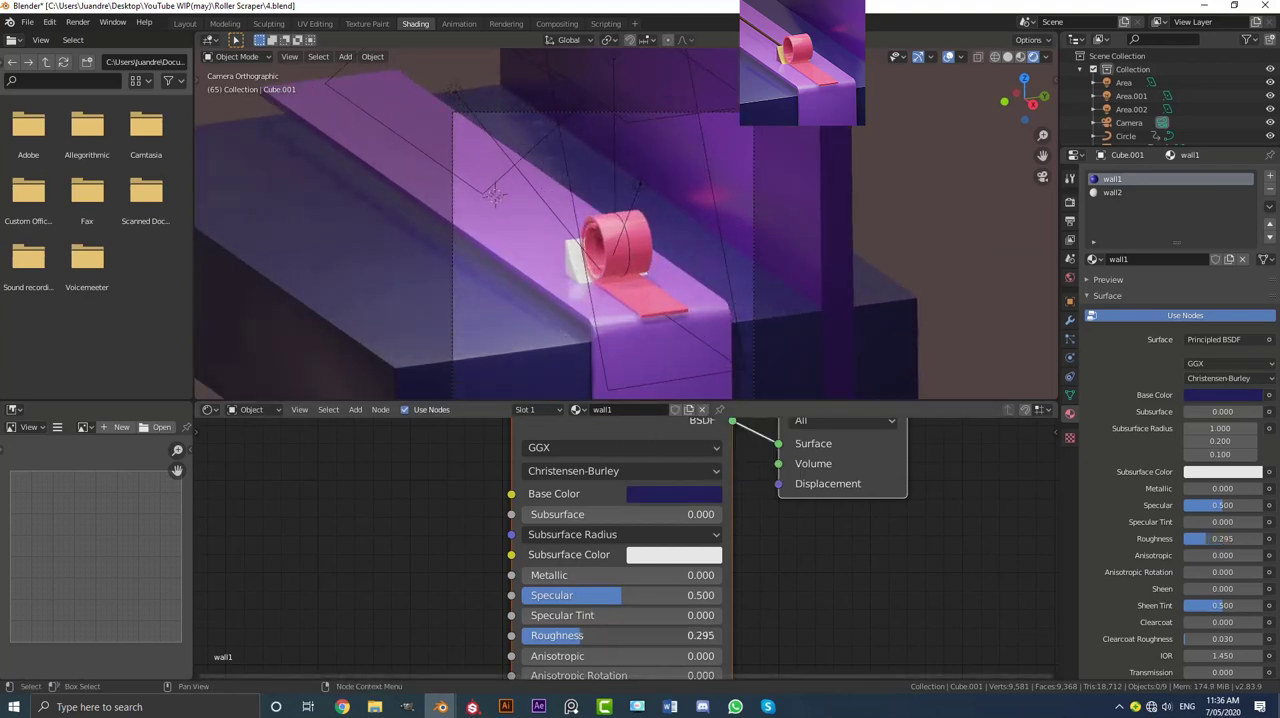
{"action": "scroll", "coordinate": [668, 259], "scroll_direction": "down", "scroll_amount": 2}
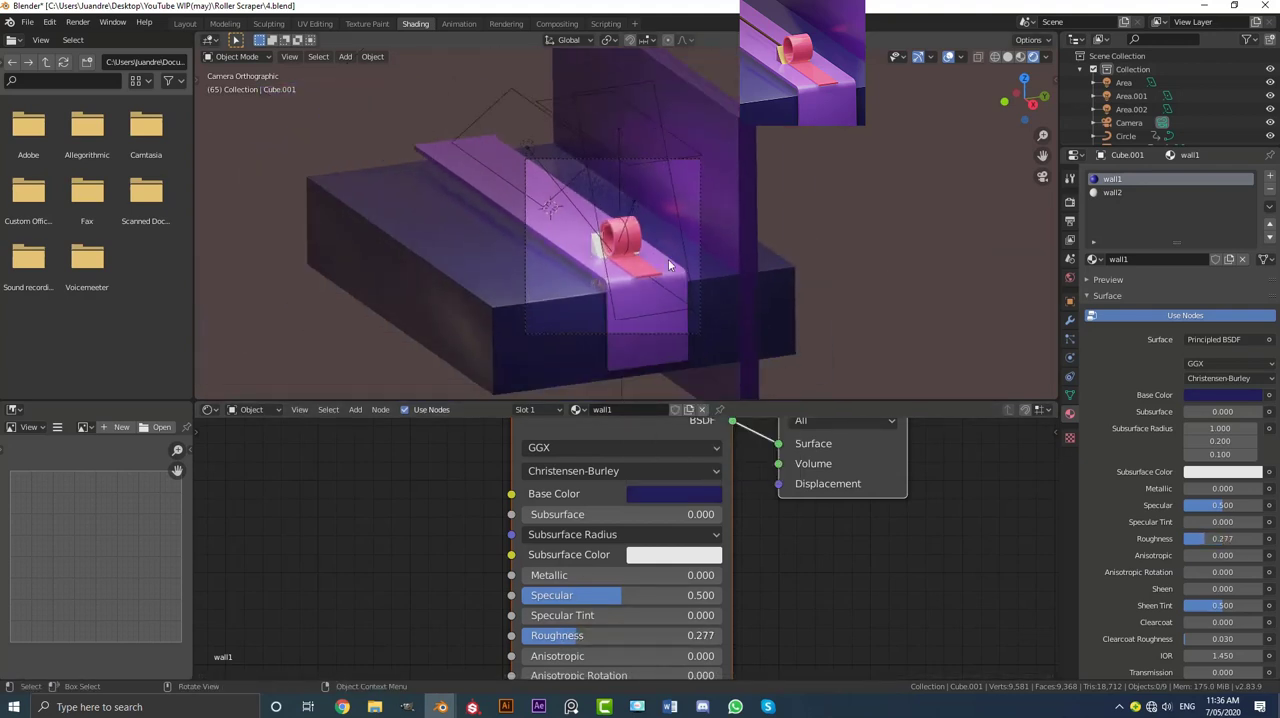
{"action": "scroll", "coordinate": [663, 234], "scroll_direction": "up", "scroll_amount": 3}
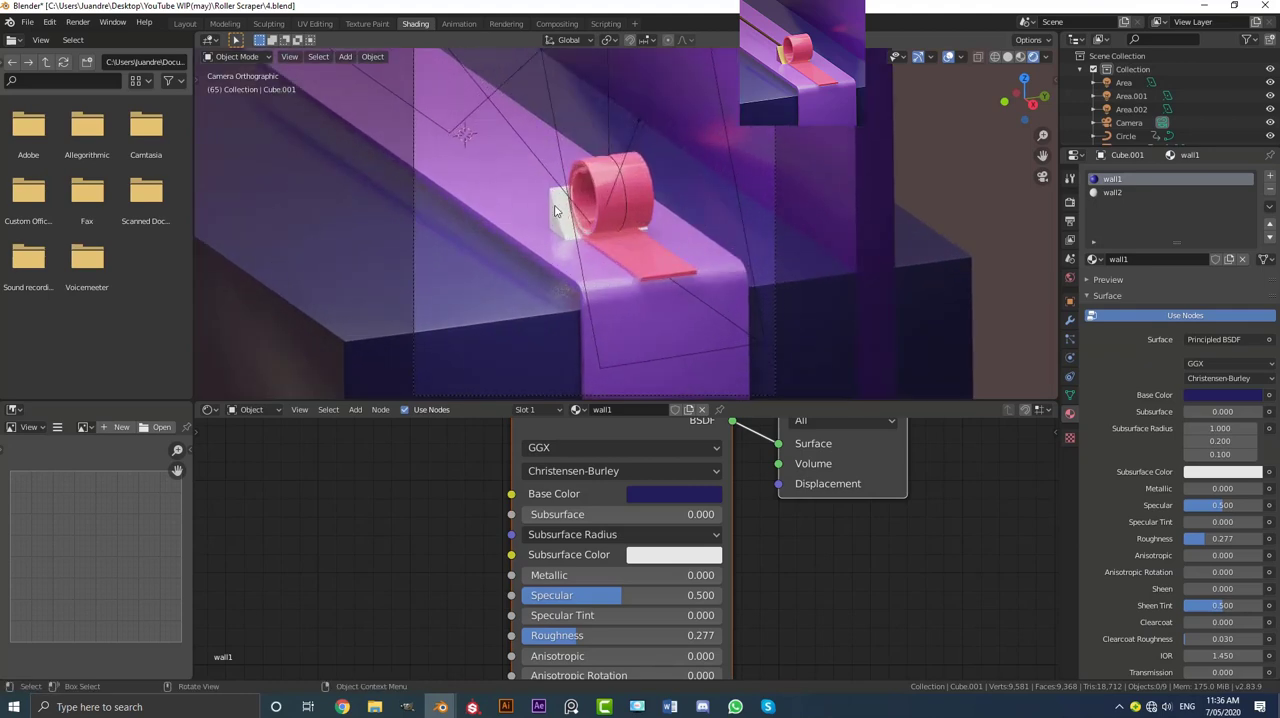
Step: Give the scraper wedge behind the roll a new material named plow
{"action": "left_click", "coordinate": [557, 210]}
{"action": "scroll", "coordinate": [638, 356], "scroll_direction": "up", "scroll_amount": 2}
{"action": "left_click", "coordinate": [640, 409]}
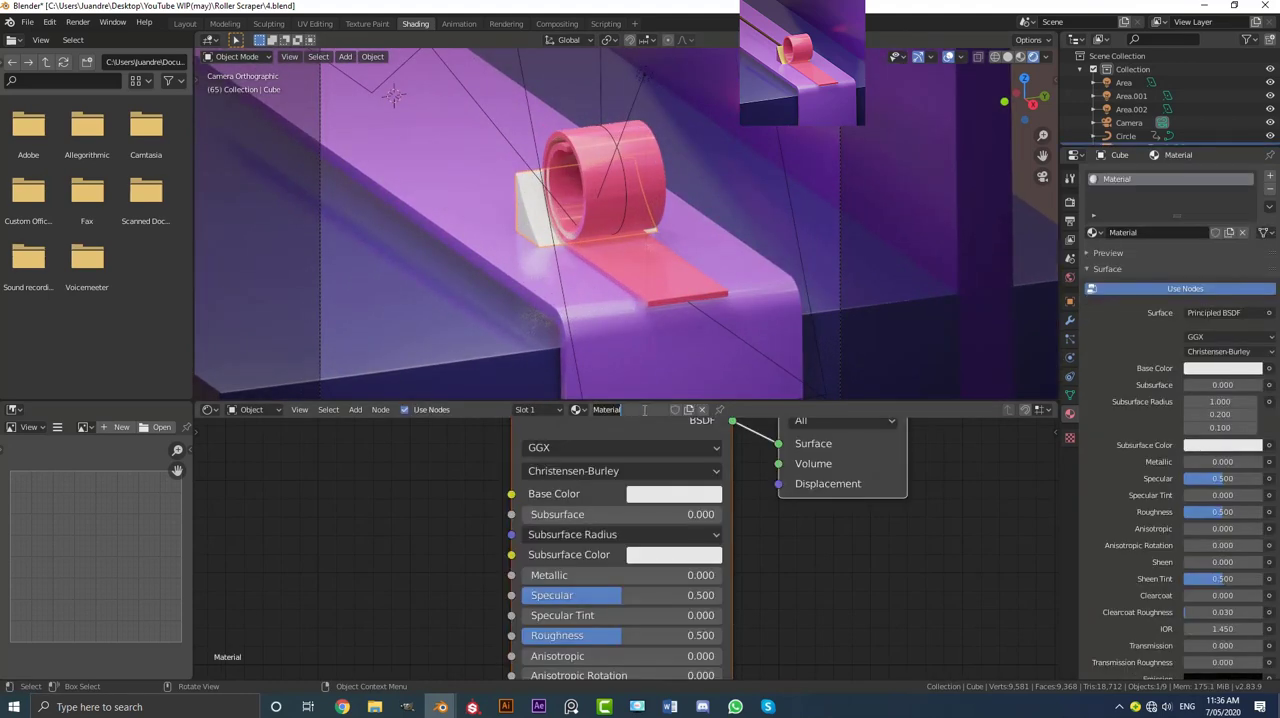
{"action": "type", "text": "plow"}
{"action": "key", "text": "Return"}
Step: Set the plow material's metallic to 1.000 and lower its roughness to 0.218
{"action": "scroll", "coordinate": [658, 457], "scroll_direction": "down", "scroll_amount": 1}
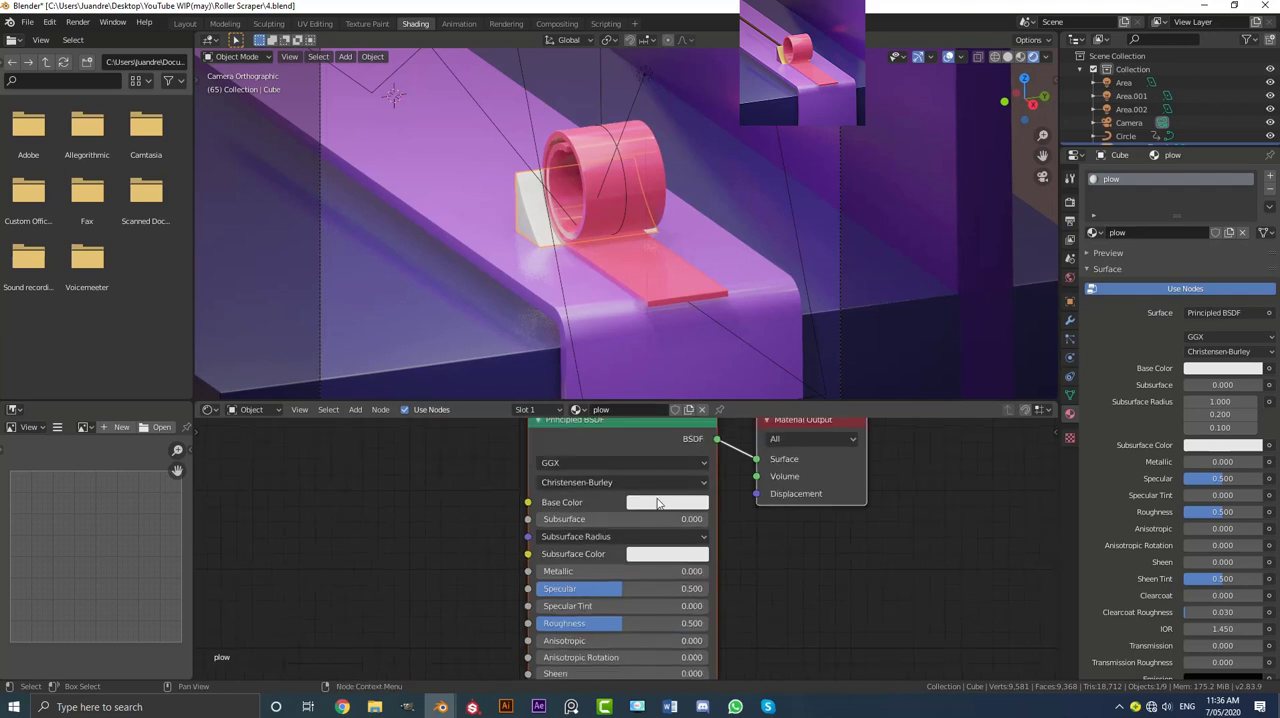
{"action": "left_click_drag", "start_coordinate": [553, 576], "coordinate": [719, 582]}
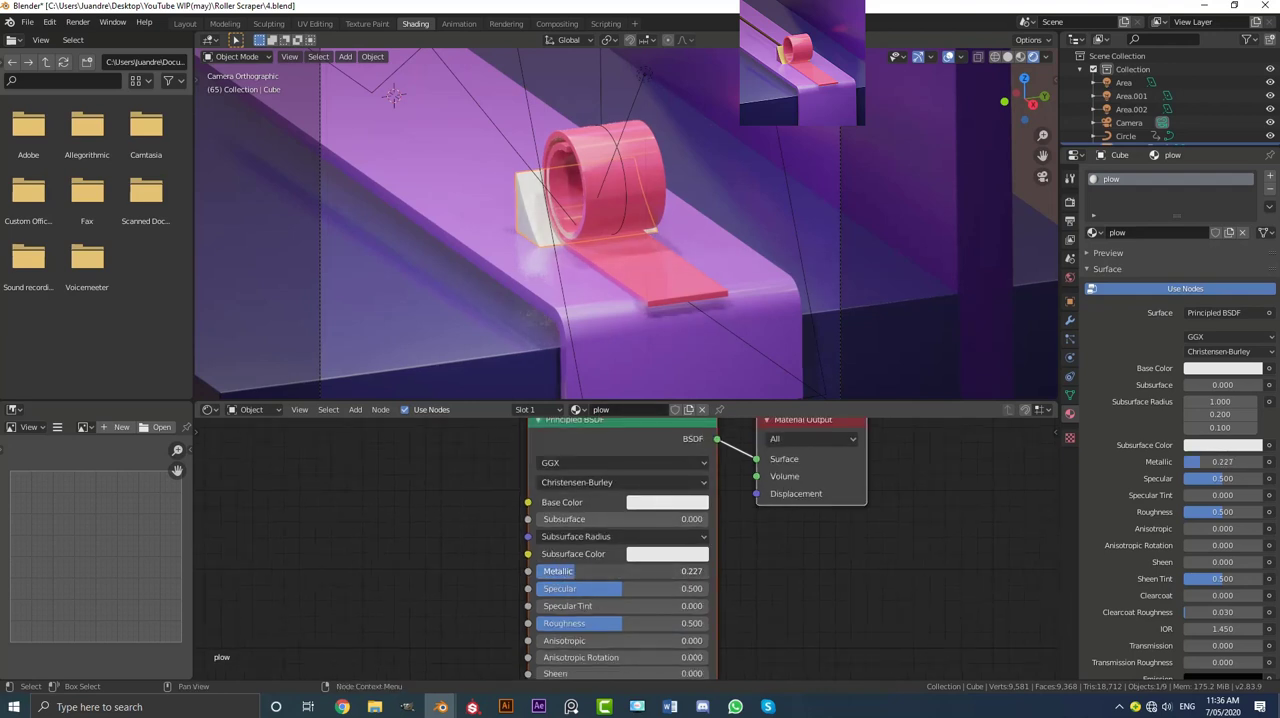
{"action": "scroll", "coordinate": [719, 582], "scroll_direction": "down", "scroll_amount": 1}
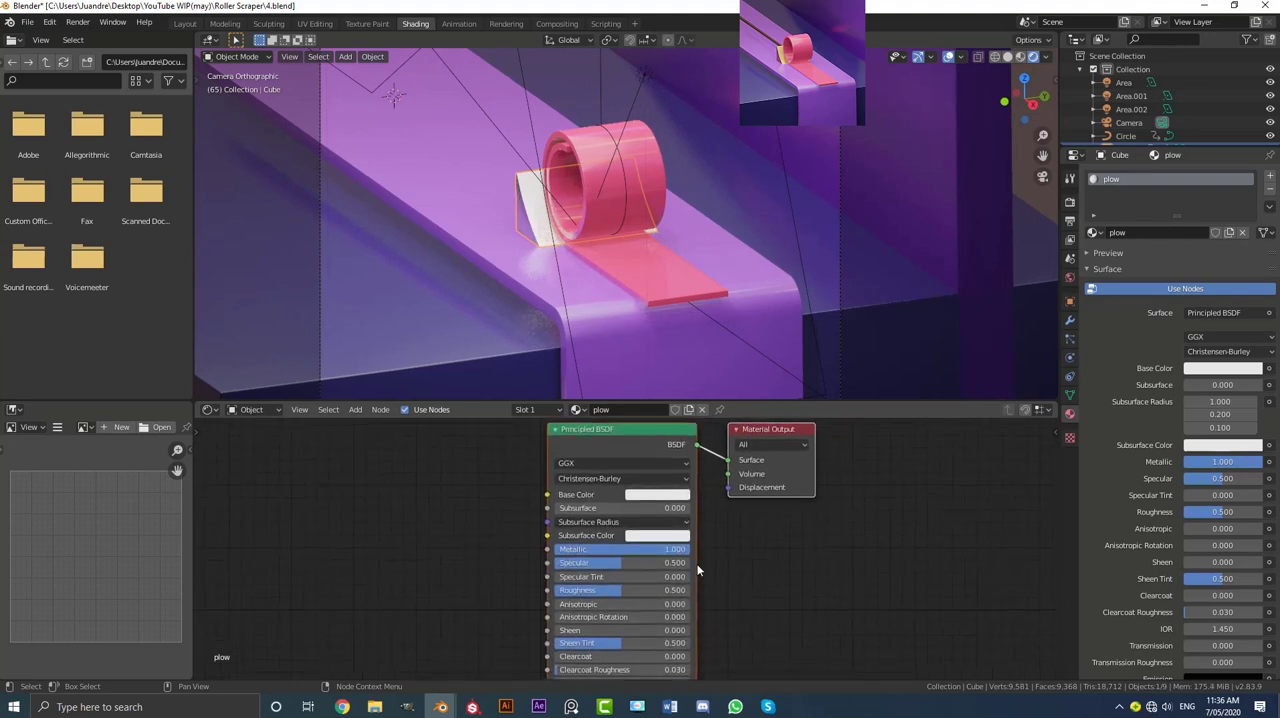
{"action": "scroll", "coordinate": [719, 582], "scroll_direction": "up", "scroll_amount": 1}
{"action": "left_click_drag", "start_coordinate": [680, 605], "coordinate": [630, 605]}
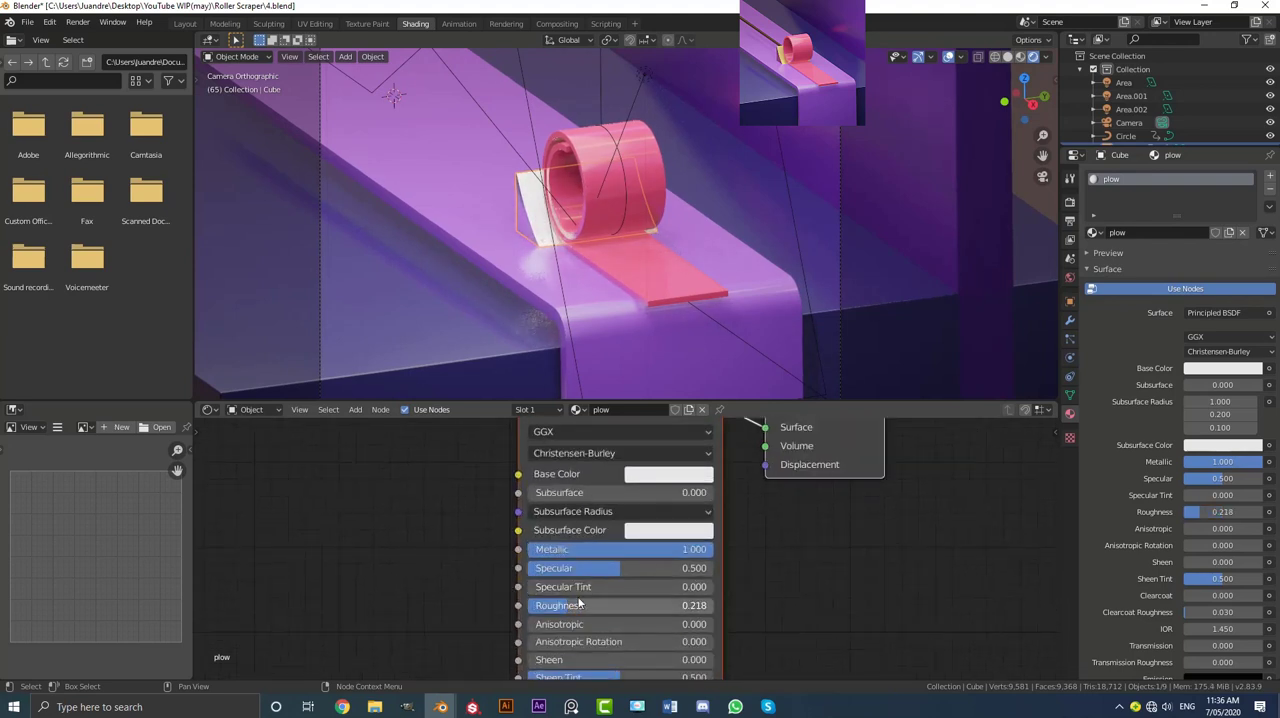
Step: Set the plow material's base colour to a gold of hue 0.103, saturation 0.583 and value 0.659
{"action": "left_click", "coordinate": [680, 478]}
{"action": "left_click", "coordinate": [673, 323]}
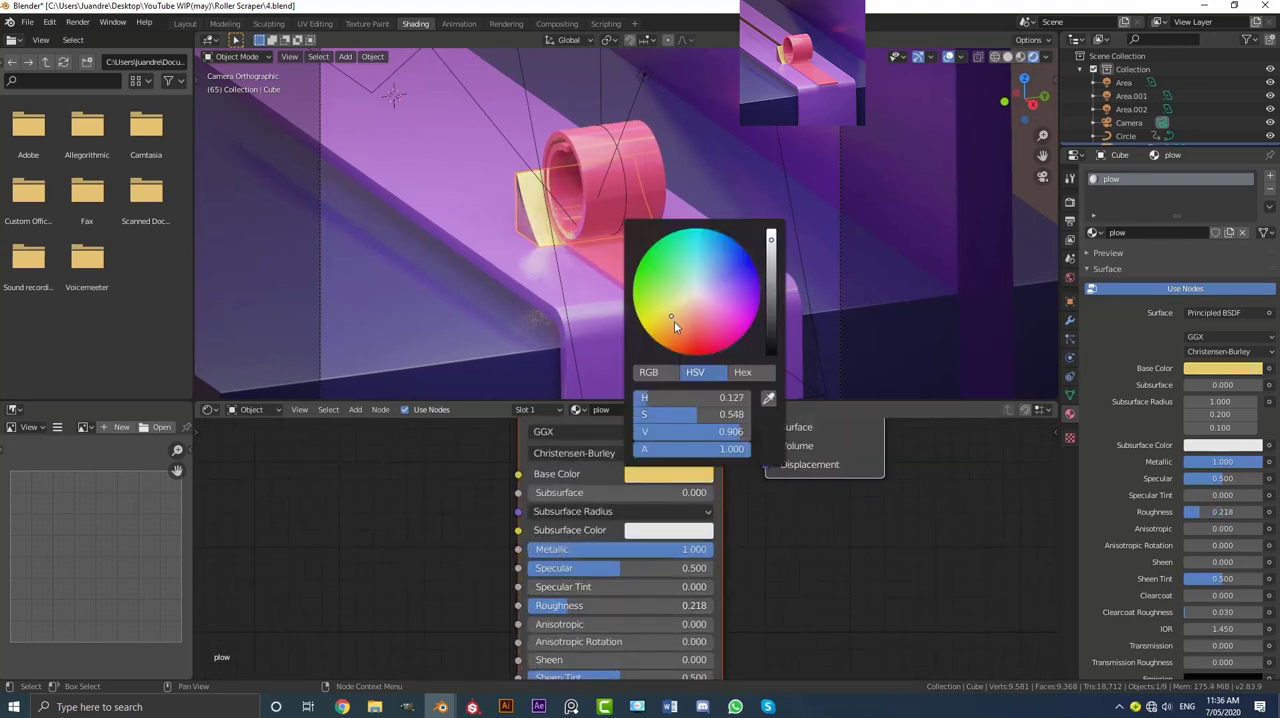
{"action": "left_click", "coordinate": [772, 262]}
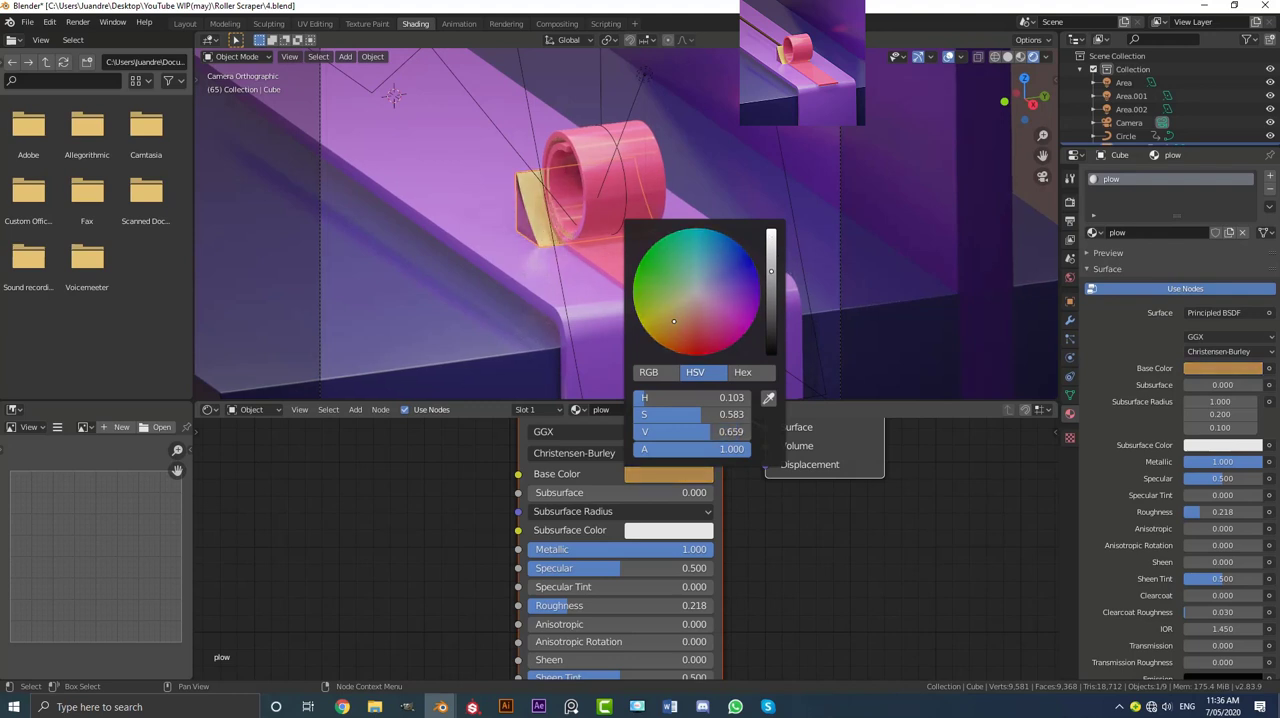
Step: Set the plow material's roughness to 0.341 and check the wedge's reflections
{"action": "left_click_drag", "start_coordinate": [551, 608], "coordinate": [586, 610]}
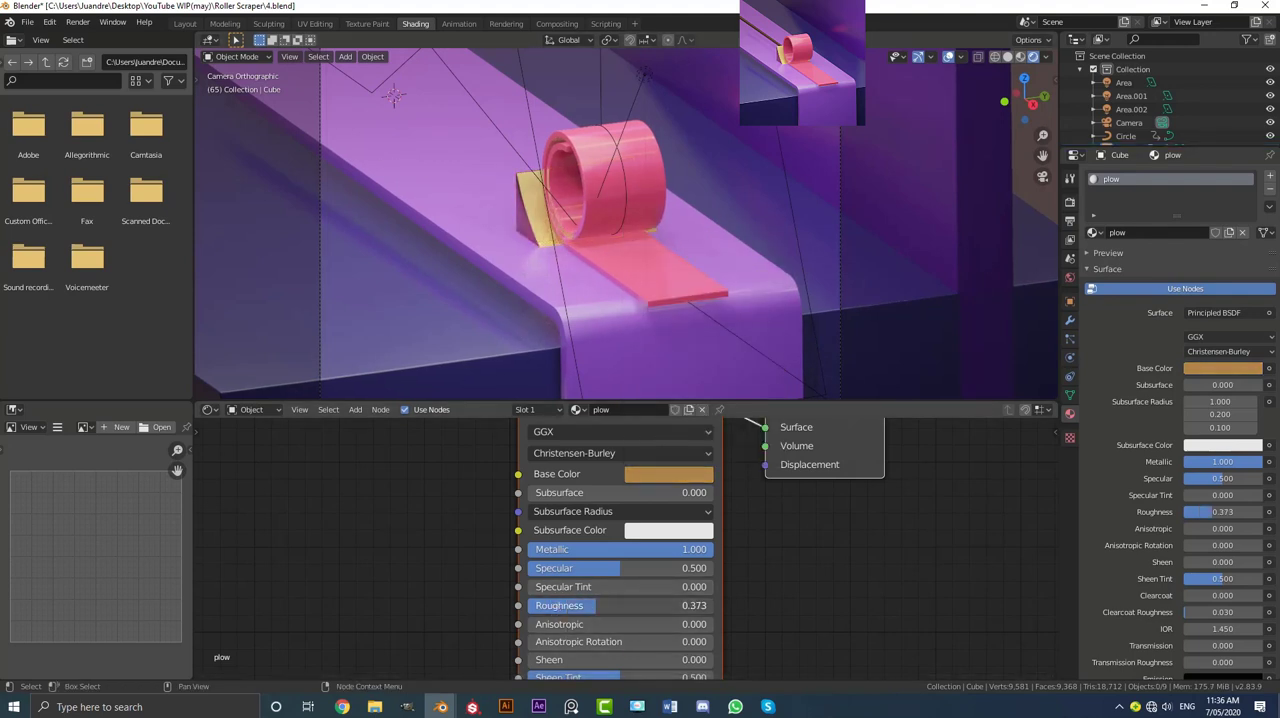
{"action": "scroll", "coordinate": [575, 258], "scroll_direction": "down", "scroll_amount": 5}
{"action": "scroll", "coordinate": [575, 258], "scroll_direction": "up", "scroll_amount": 5}
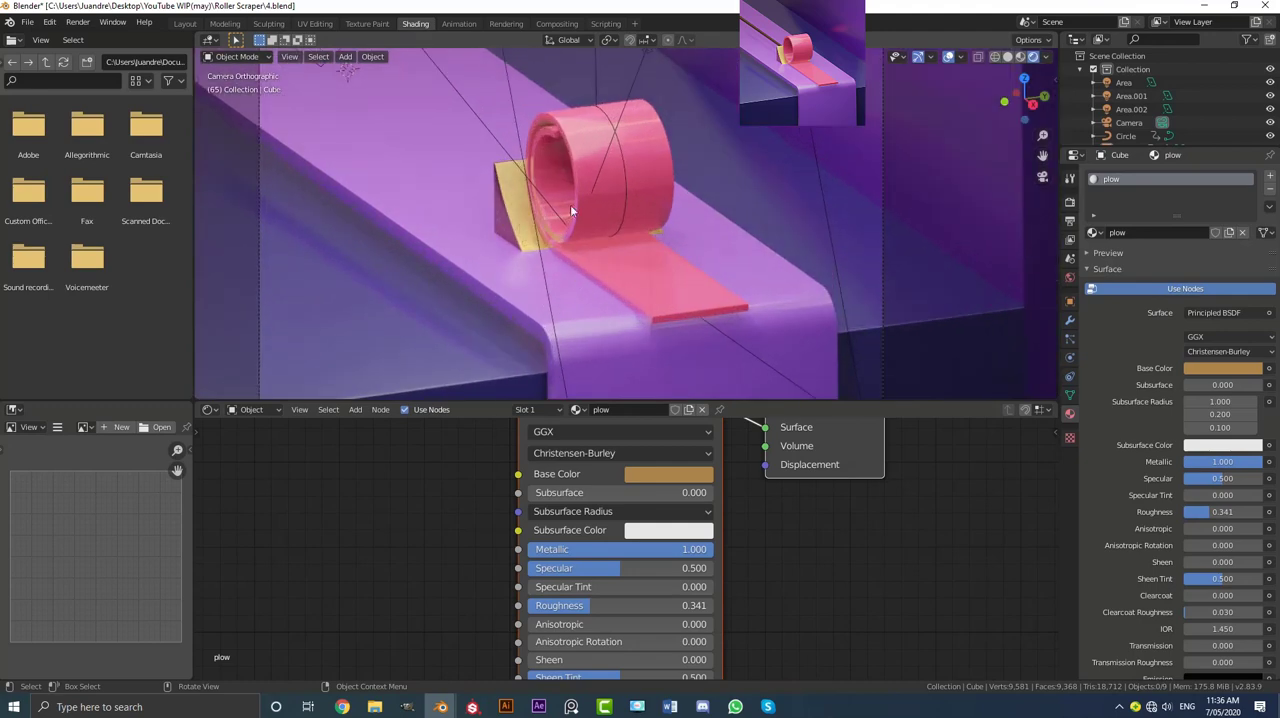
{"action": "scroll", "coordinate": [625, 452], "scroll_direction": "down", "scroll_amount": 2}
{"action": "middle_click_drag", "start_coordinate": [626, 452], "coordinate": [629, 515]}
Step: Switch to the Layout workspace with solid shading, return to frame 1 and bring the scraper wedge into close view
{"action": "middle_click_drag", "start_coordinate": [544, 228], "coordinate": [641, 250]}
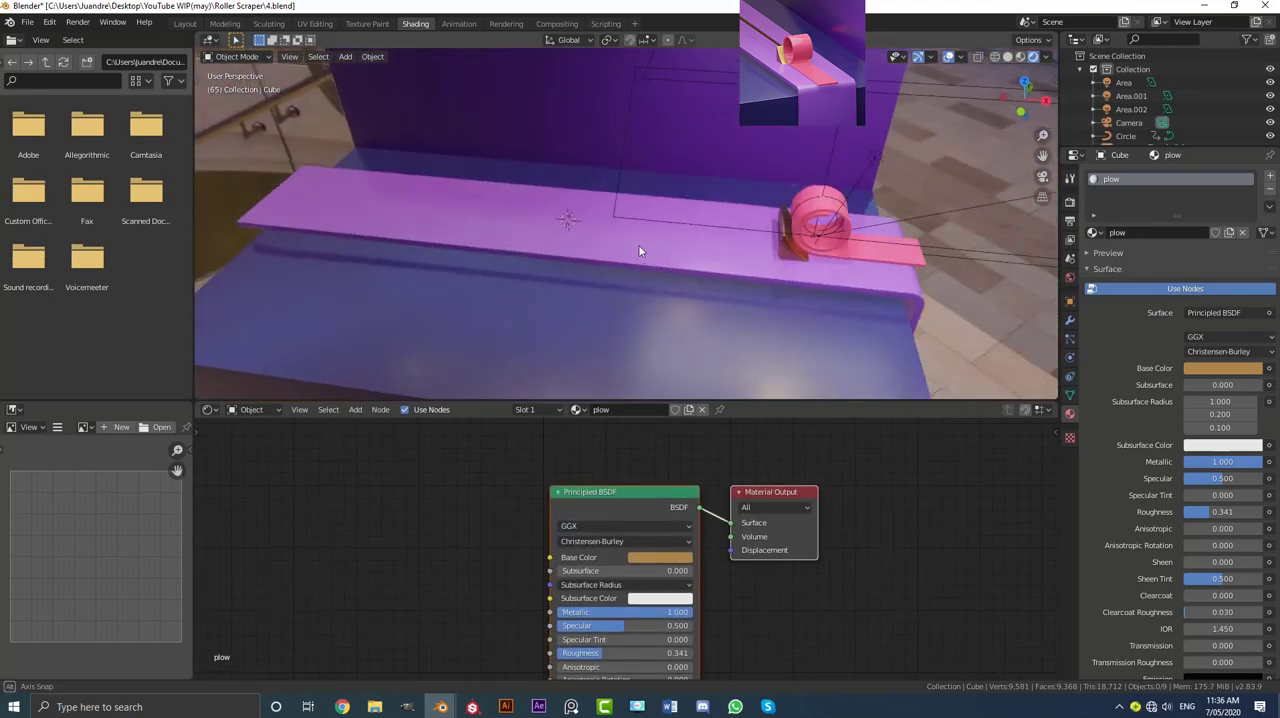
{"action": "left_click", "coordinate": [185, 23]}
{"action": "key", "text": "z"}
{"action": "left_click", "coordinate": [572, 302]}
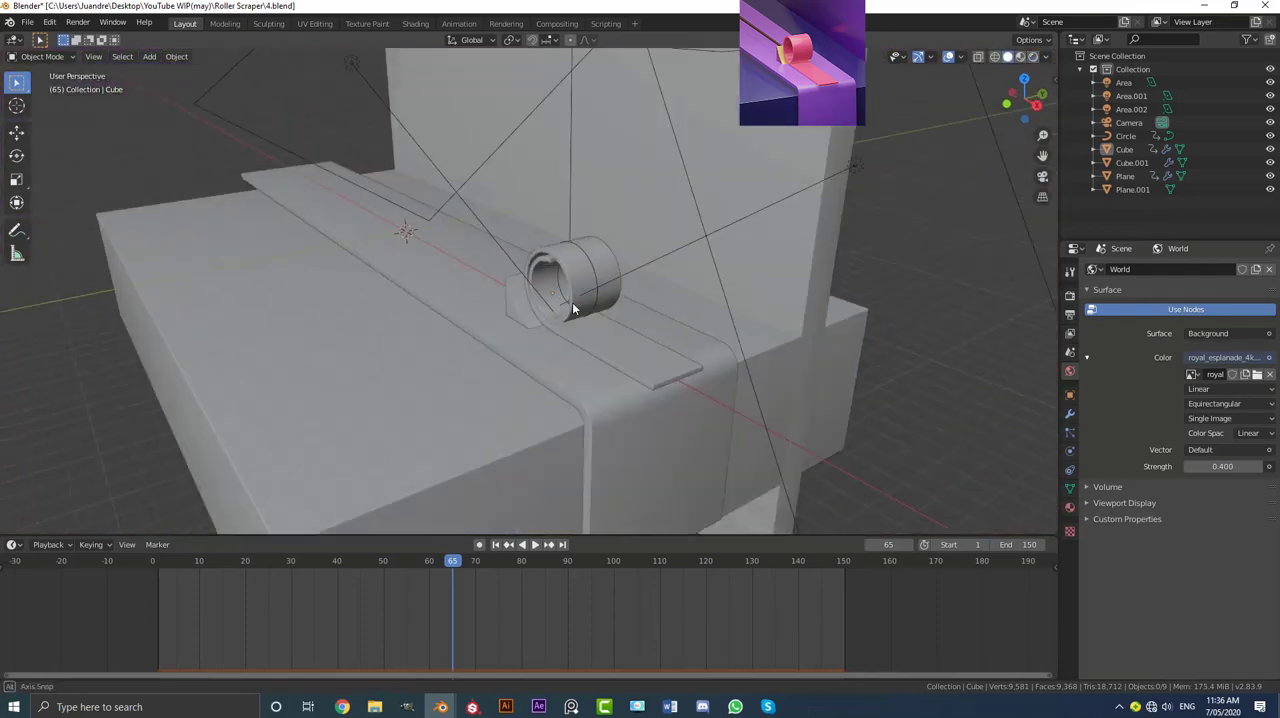
{"action": "middle_click_drag", "start_coordinate": [572, 307], "coordinate": [641, 329]}
{"action": "key", "text": "shift+Left"}
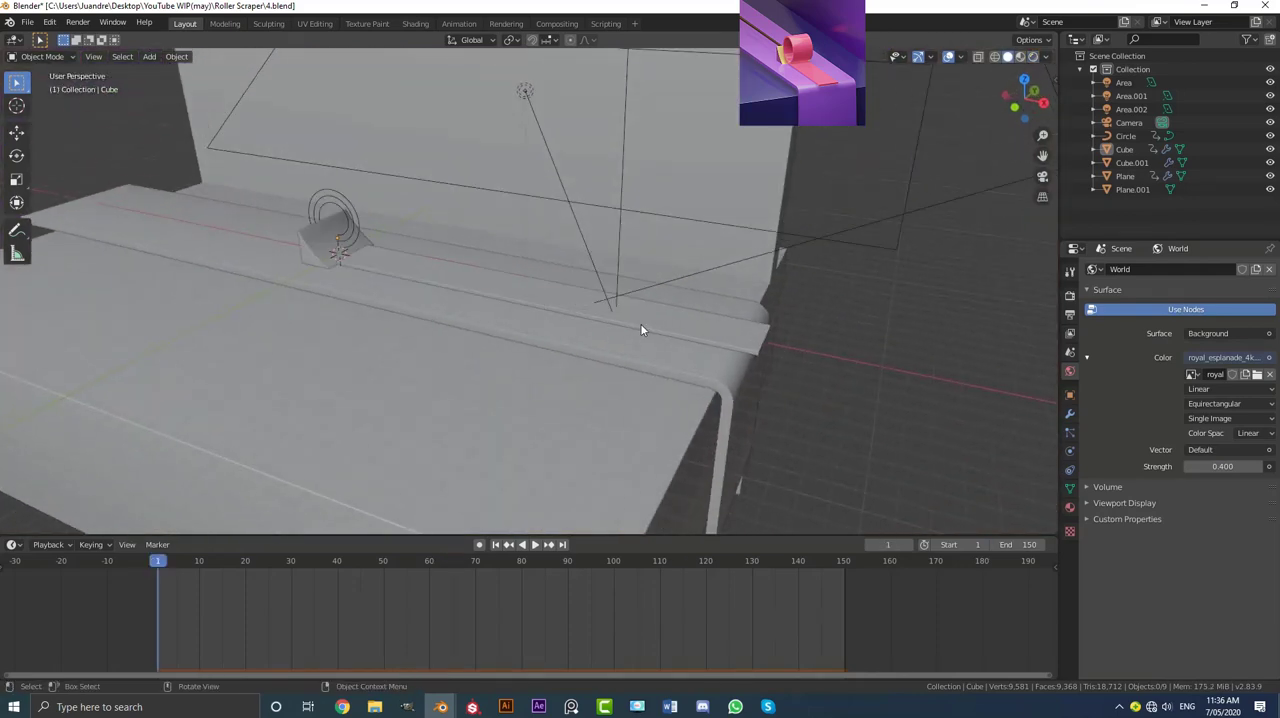
{"action": "middle_click_drag", "start_coordinate": [306, 263], "coordinate": [577, 272]}
{"action": "scroll", "coordinate": [560, 268], "scroll_direction": "up", "scroll_amount": 3}
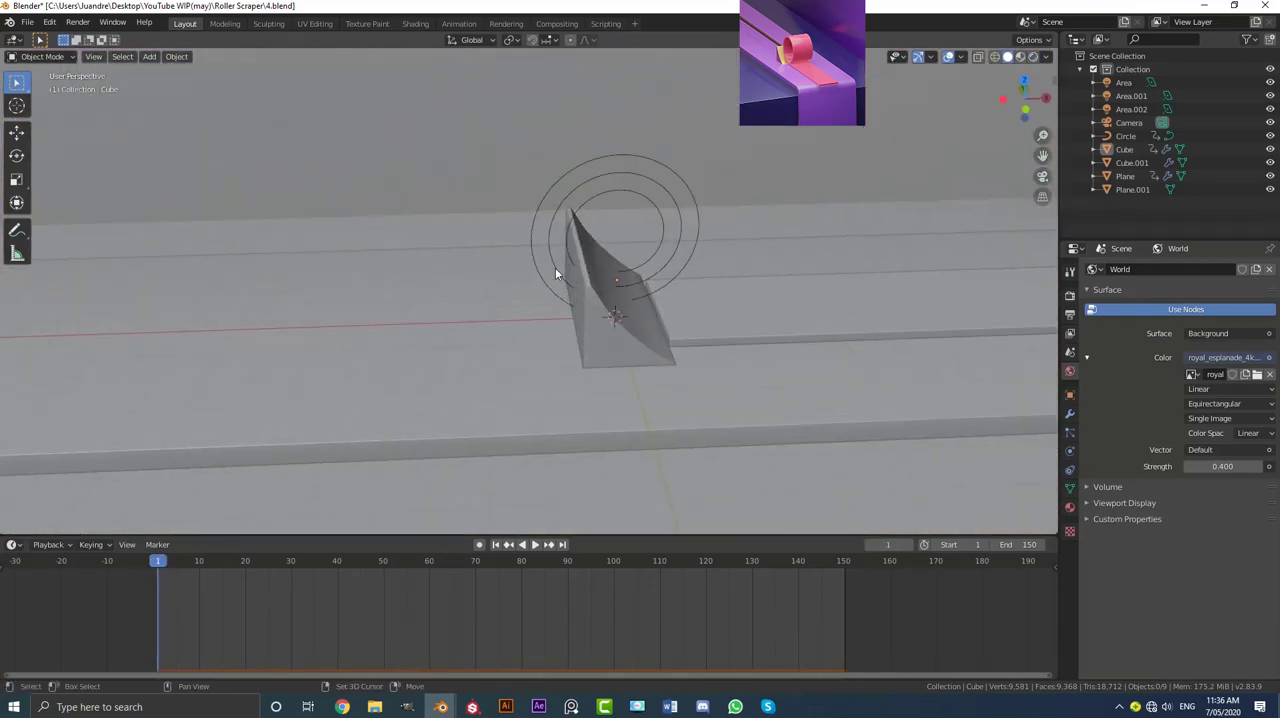
Step: Add a cylinder, move it along X to just behind the scraper wedge and scale it down to a small stub
{"action": "key", "text": "shift+a"}
{"action": "mouse_move", "coordinate": [560, 117]}
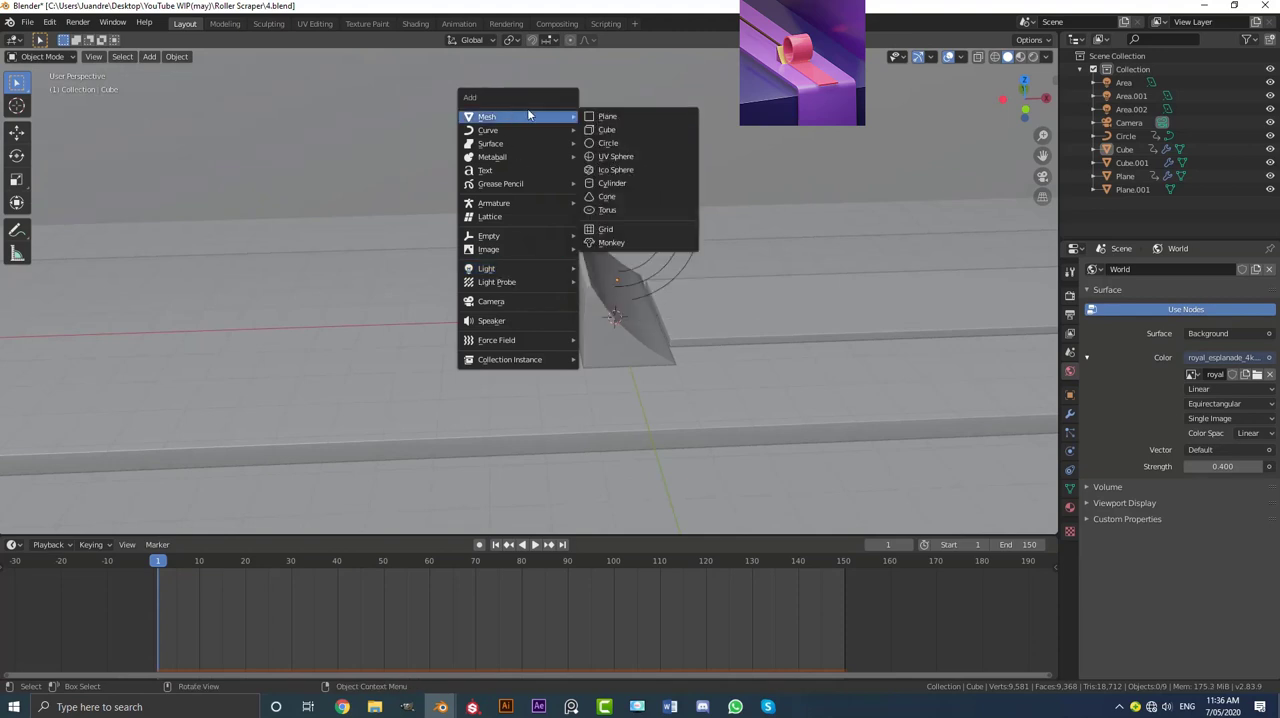
{"action": "left_click", "coordinate": [627, 183]}
{"action": "scroll", "coordinate": [662, 261], "scroll_direction": "up", "scroll_amount": 3}
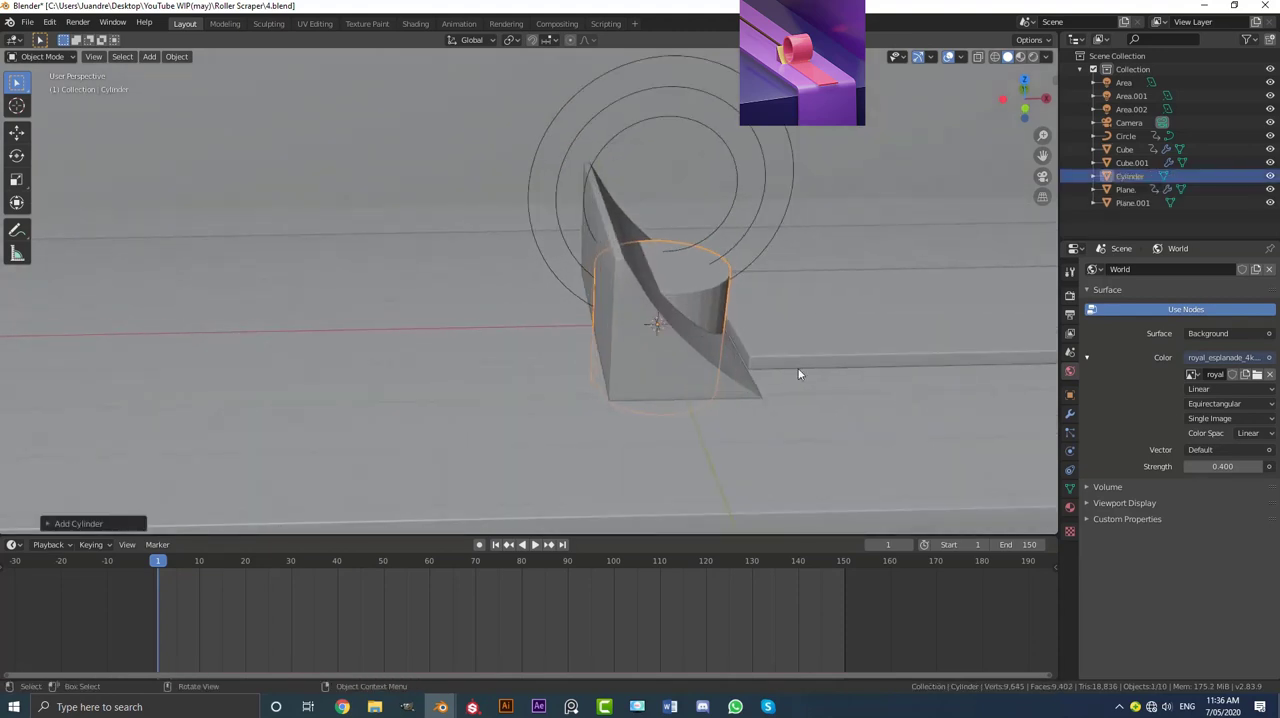
{"action": "key", "text": "g"}
{"action": "key", "text": "x"}
{"action": "left_click", "coordinate": [711, 371]}
{"action": "key", "text": "s"}
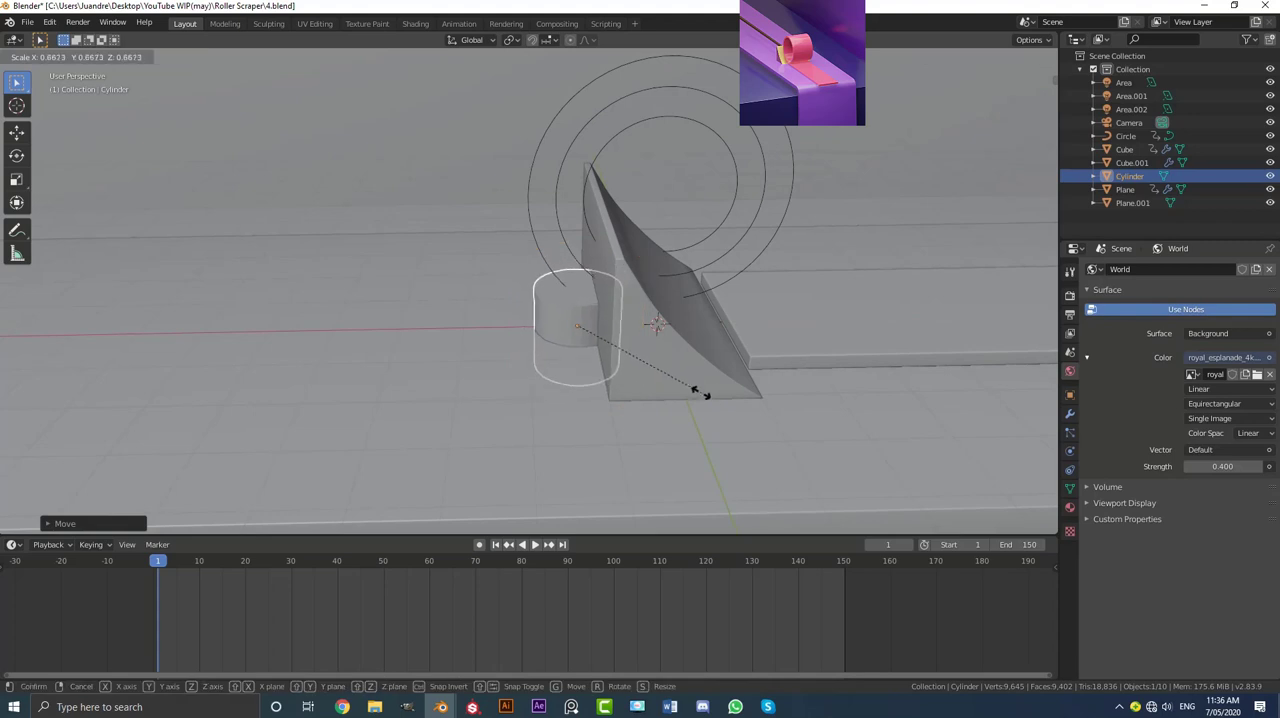
{"action": "left_click", "coordinate": [624, 353]}
{"action": "middle_click_drag", "start_coordinate": [624, 353], "coordinate": [614, 321]}
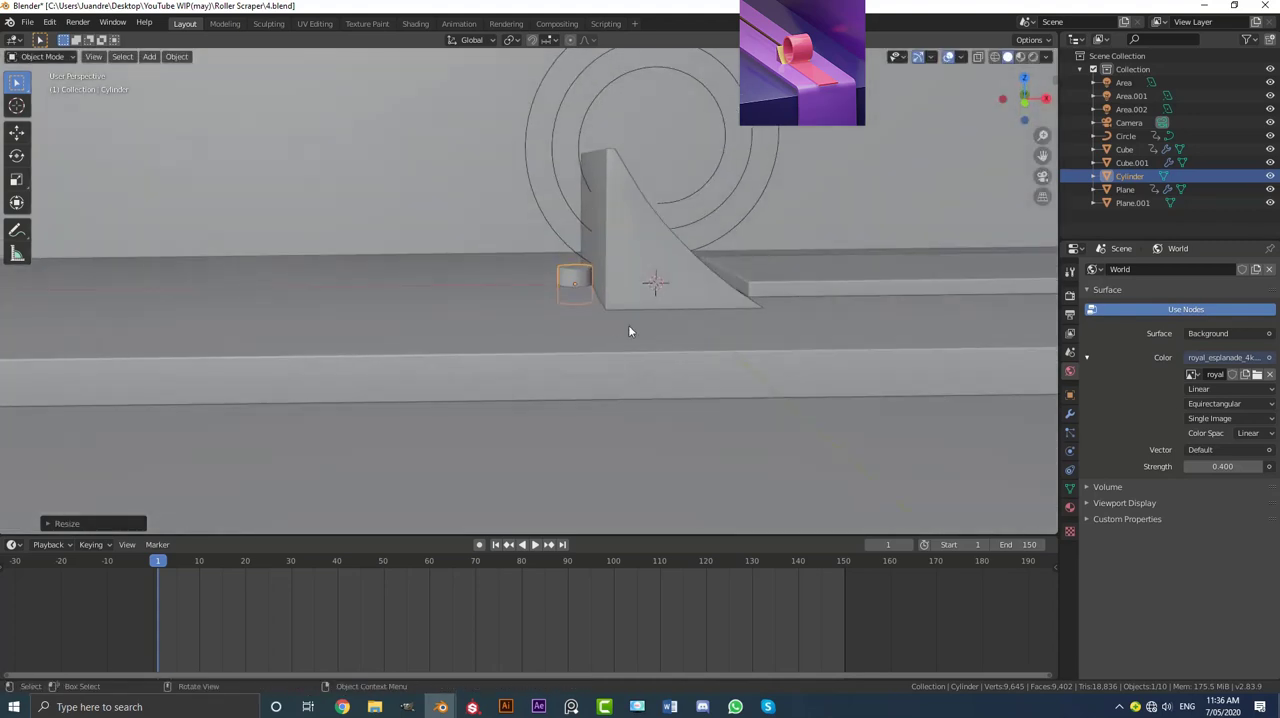
Step: Rotate the small cylinder 90 degrees in front view and raise it against the back of the wedge
{"action": "key", "text": "KP_1"}
{"action": "scroll", "coordinate": [617, 321], "scroll_direction": "up", "scroll_amount": 2}
{"action": "type", "text": "r90"}
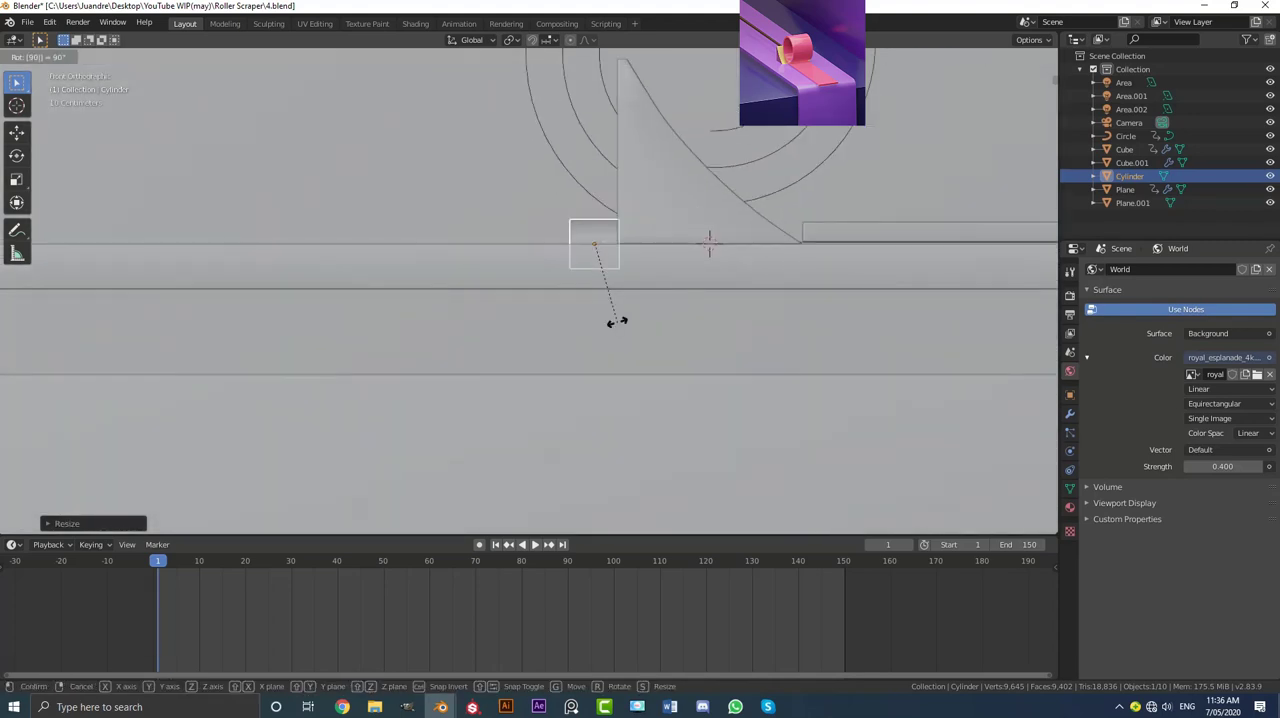
{"action": "key", "text": "Return"}
{"action": "key", "text": "g"}
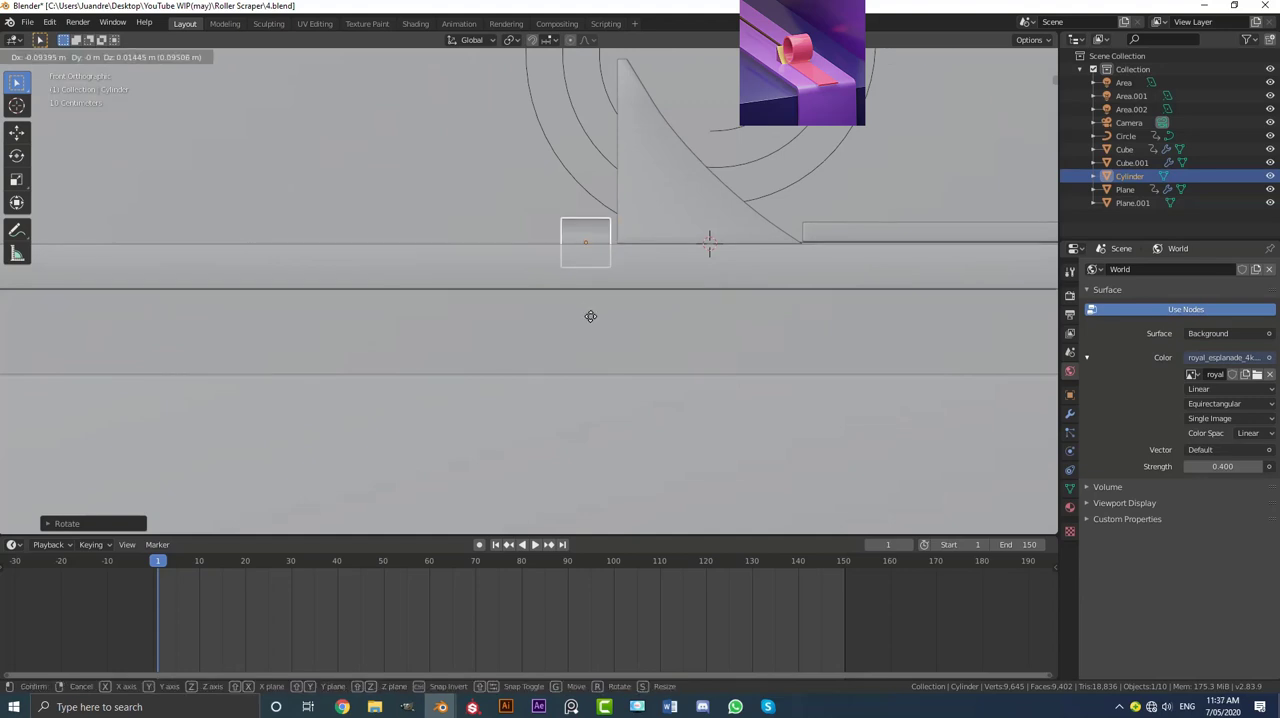
{"action": "left_click", "coordinate": [600, 263]}
{"action": "scroll", "coordinate": [591, 271], "scroll_direction": "down", "scroll_amount": 2}
{"action": "middle_click_drag", "start_coordinate": [591, 271], "coordinate": [577, 297]}
{"action": "scroll", "coordinate": [560, 300], "scroll_direction": "up", "scroll_amount": 3}
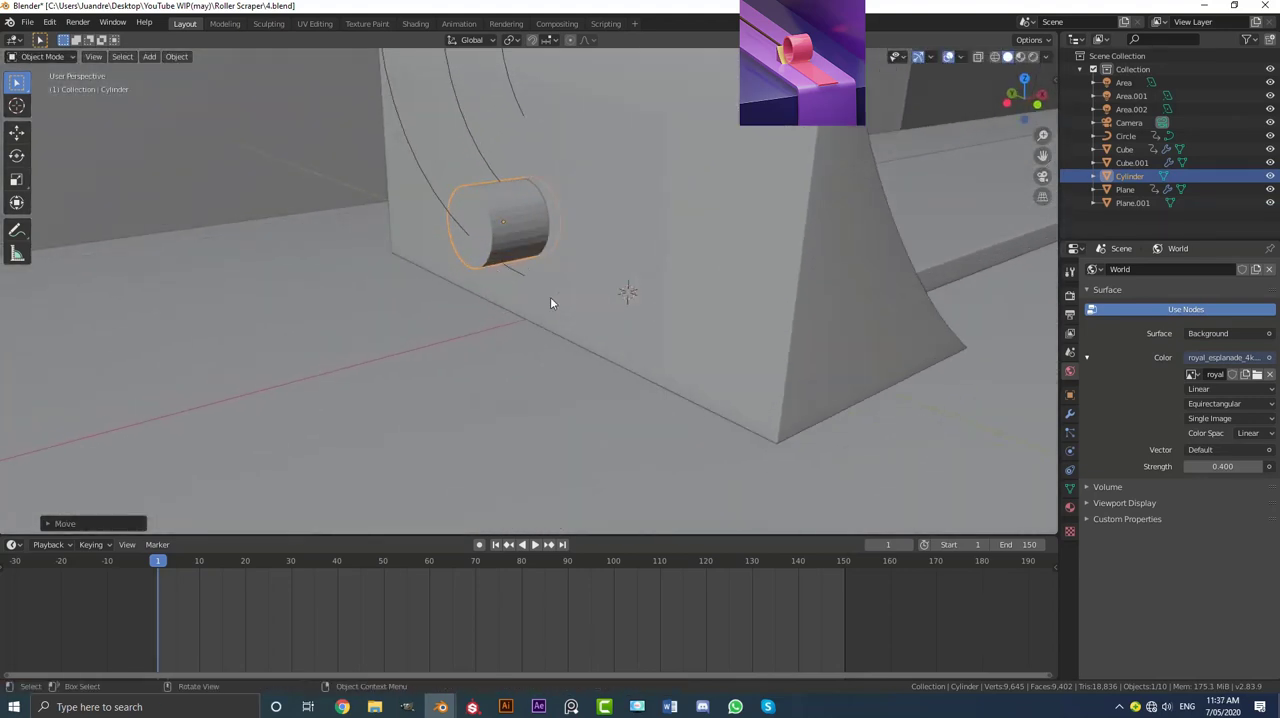
Step: Shade the small cylinder smooth and add an Edge Split modifier to it
{"action": "left_click", "coordinate": [188, 56]}
{"action": "left_click", "coordinate": [255, 327]}
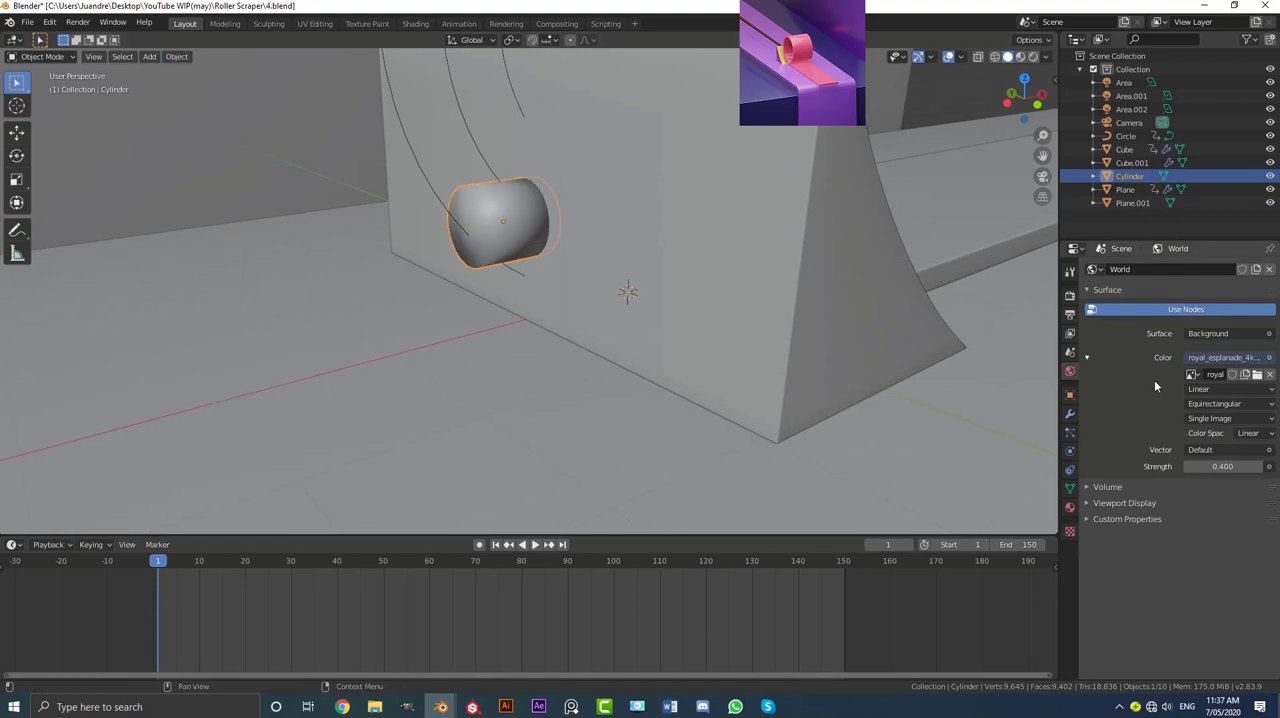
{"action": "left_click", "coordinate": [1069, 413]}
{"action": "left_click", "coordinate": [1120, 269]}
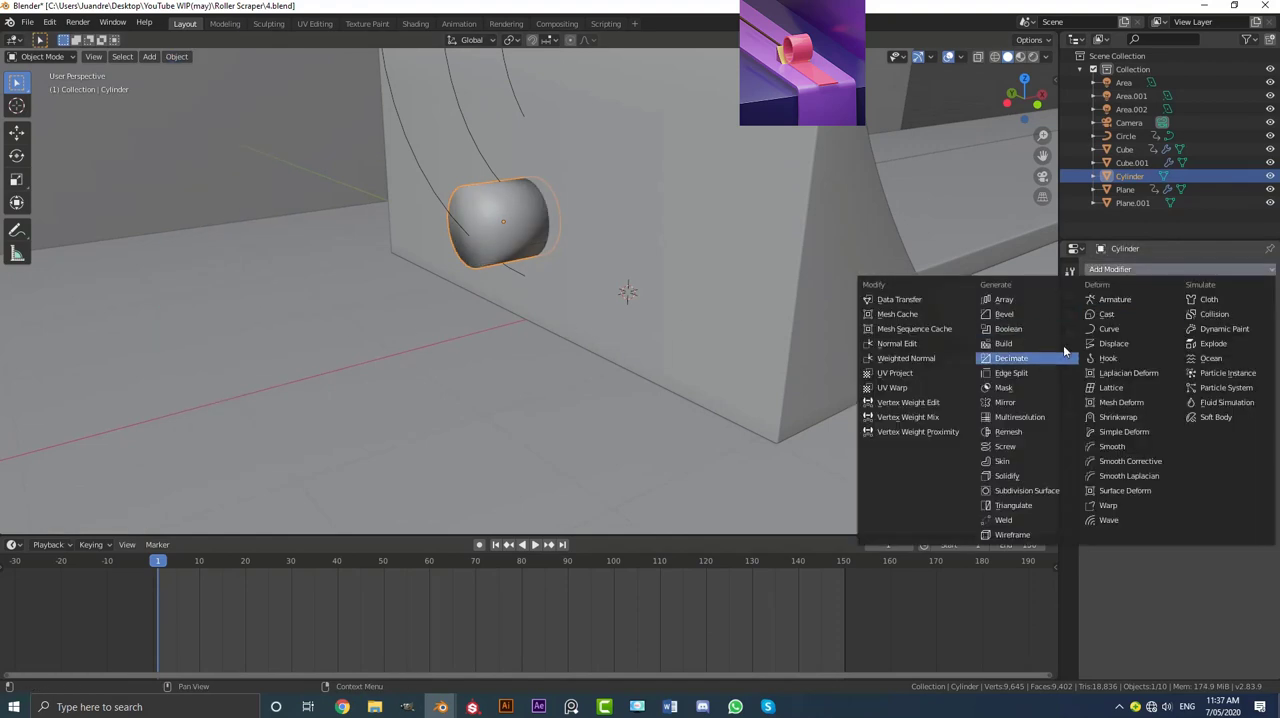
{"action": "left_click", "coordinate": [1008, 372]}
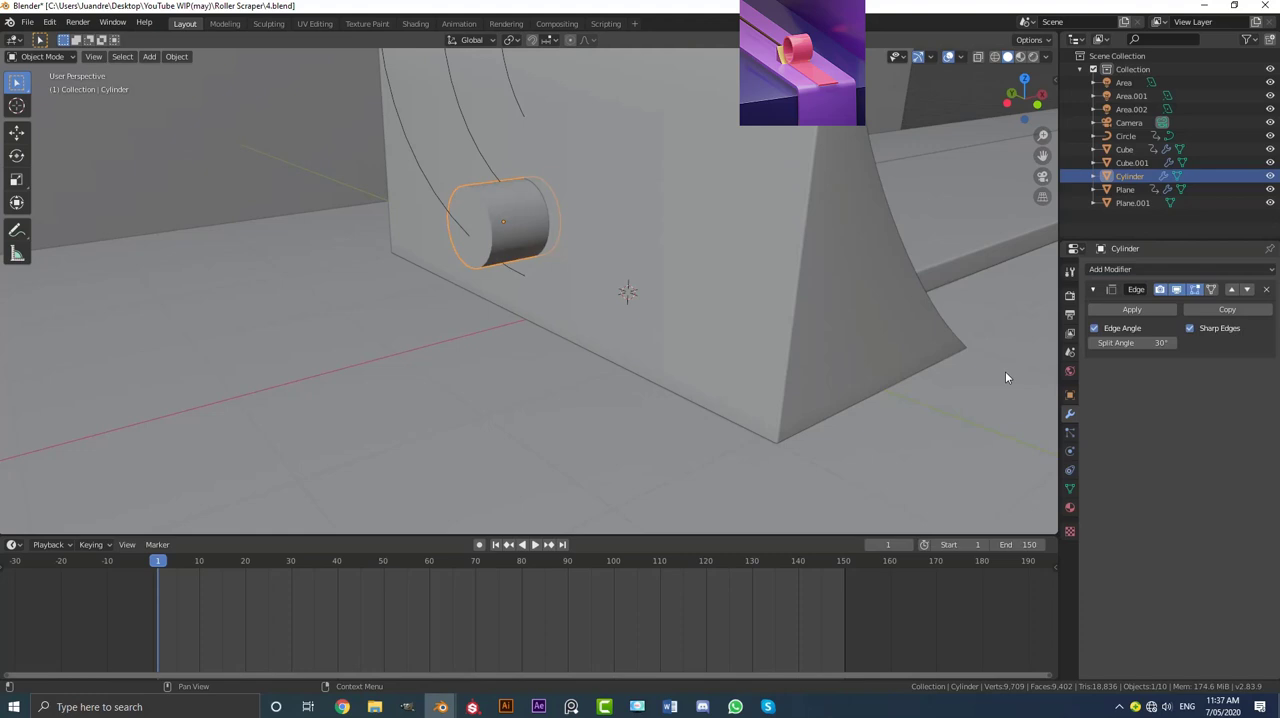
Step: Extrude the cylinder's outer end face in place and scale it inward to about 0.72
{"action": "key", "text": "Tab"}
{"action": "scroll", "coordinate": [515, 229], "scroll_direction": "up", "scroll_amount": 4}
{"action": "key", "text": "3"}
{"action": "left_click", "coordinate": [499, 214]}
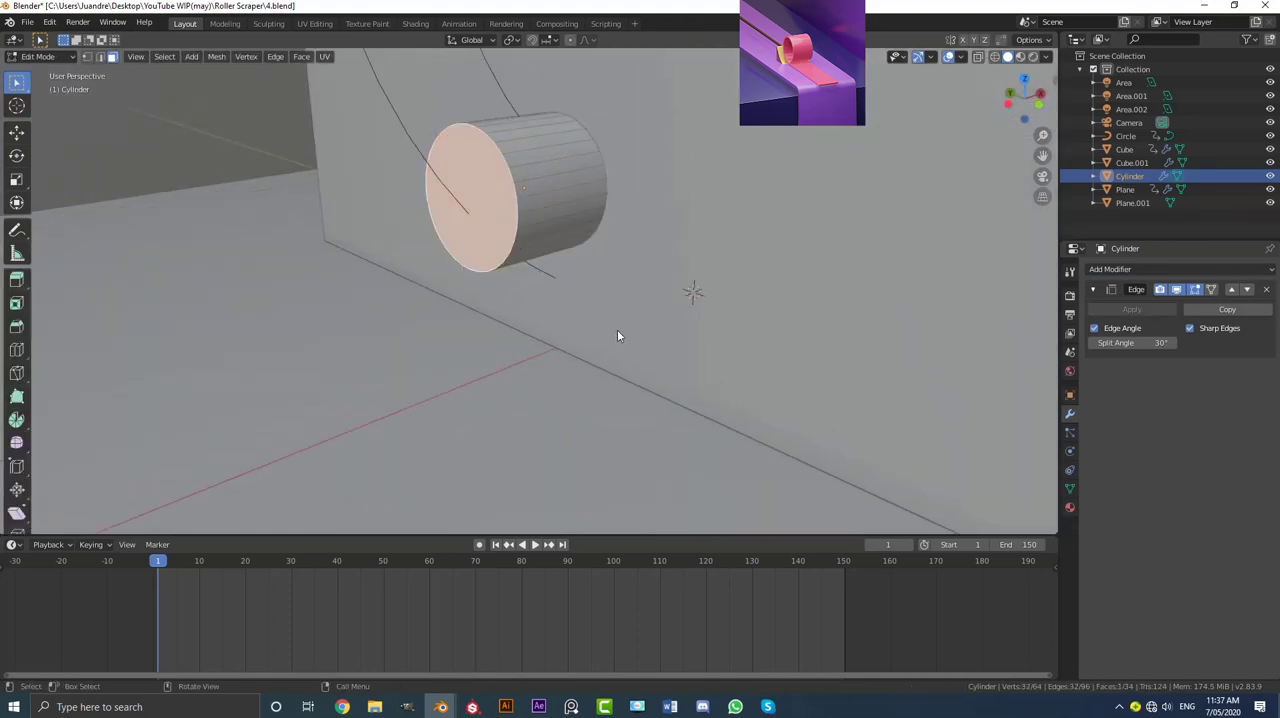
{"action": "key", "text": "e"}
{"action": "key", "text": "s"}
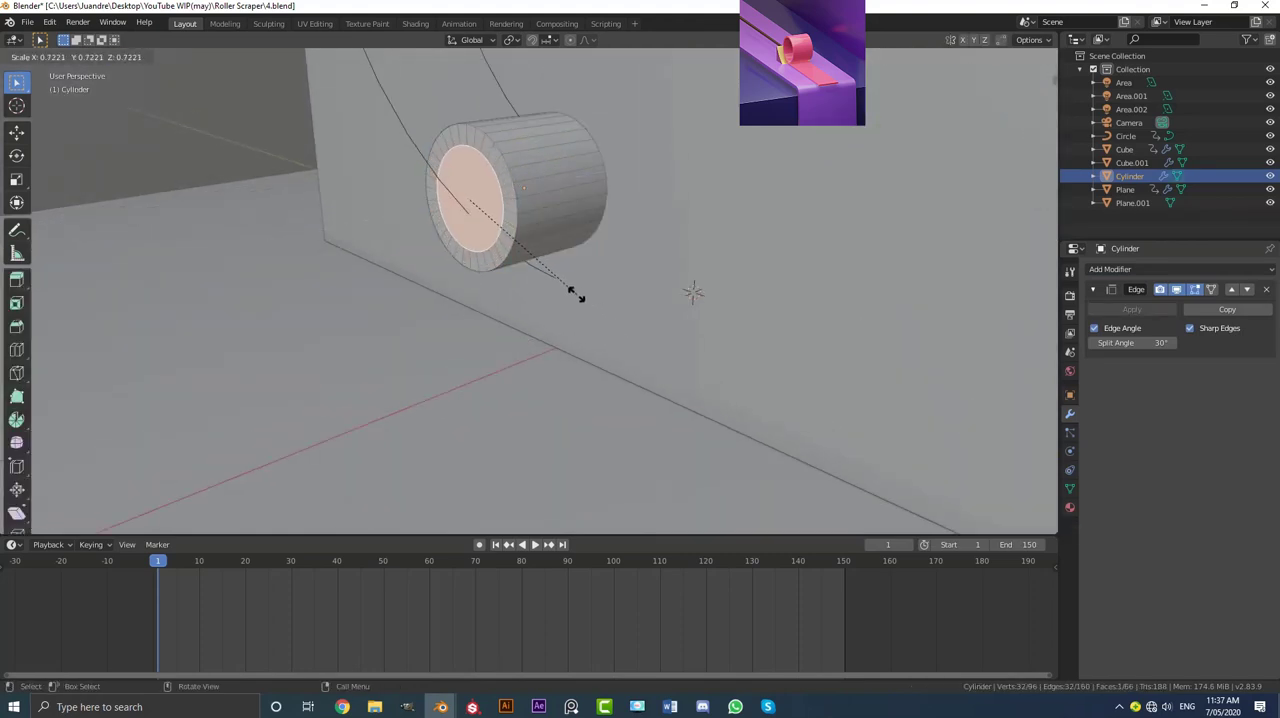
{"action": "left_click", "coordinate": [573, 290]}
Step: Extrude the inset end face backward along the strip into a long thin rod and check it through the camera
{"action": "scroll", "coordinate": [580, 280], "scroll_direction": "down", "scroll_amount": 7}
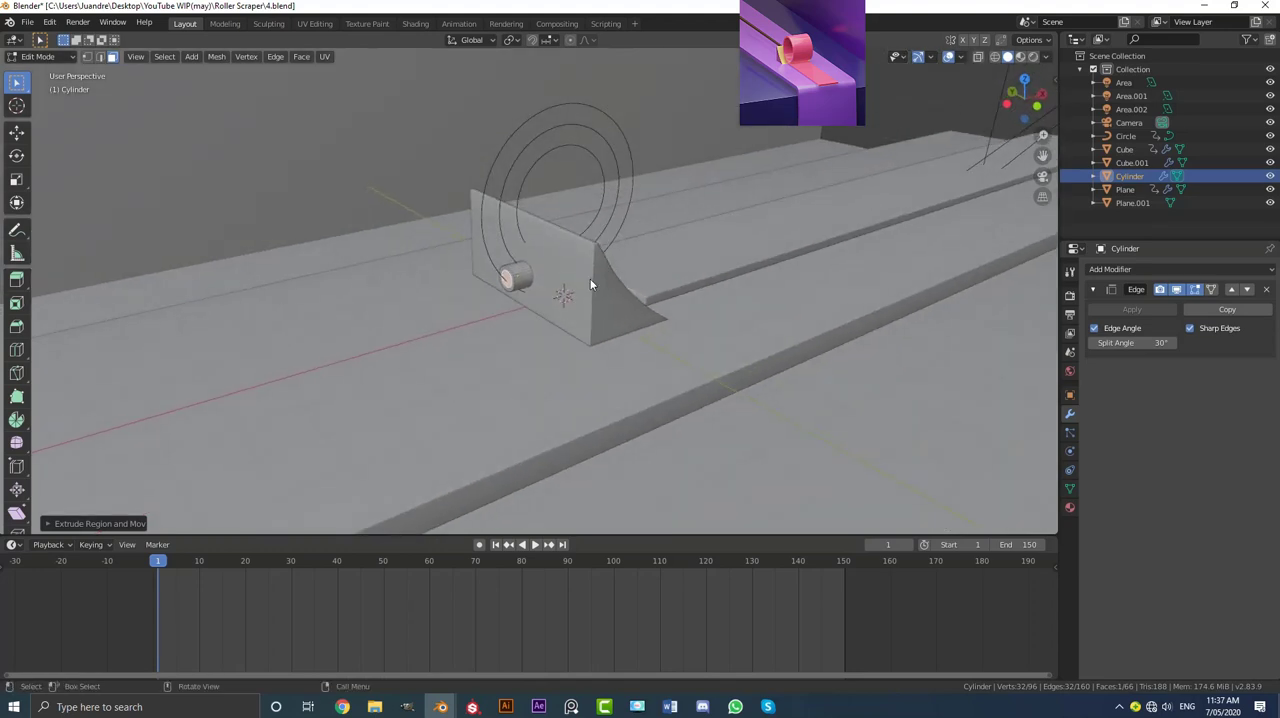
{"action": "scroll", "coordinate": [582, 265], "scroll_direction": "down", "scroll_amount": 3}
{"action": "key", "text": "e"}
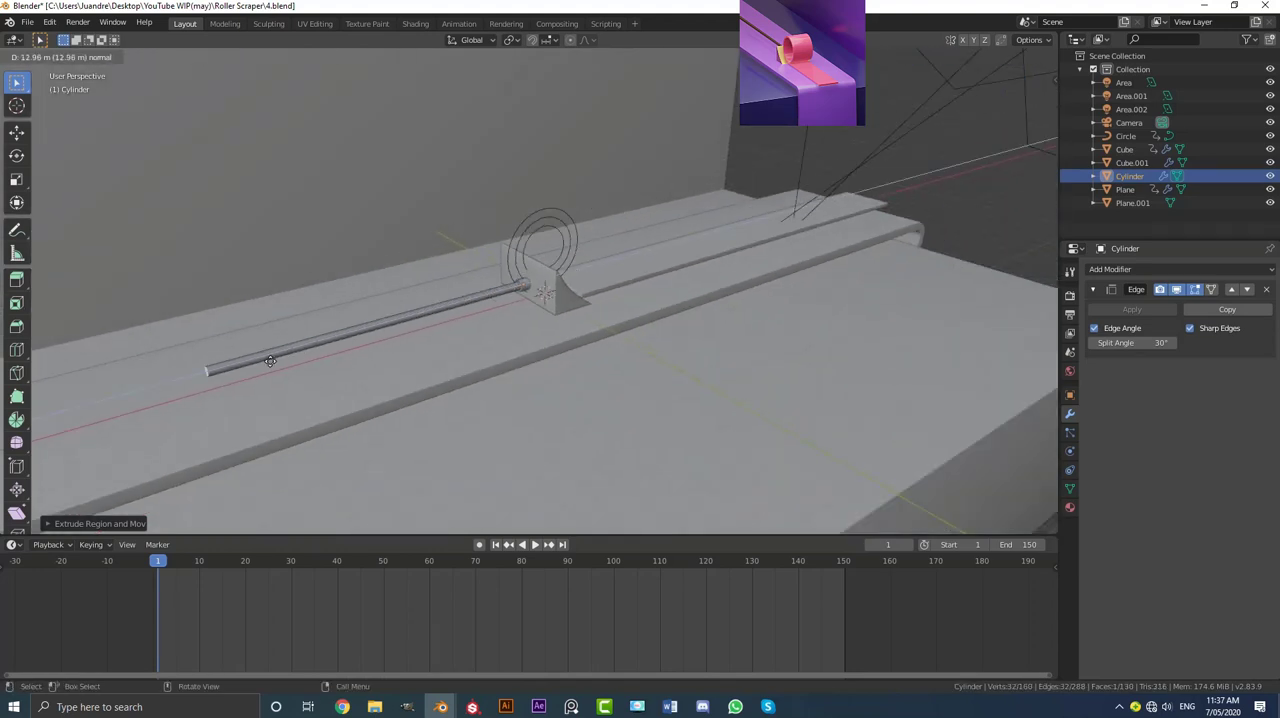
{"action": "left_click", "coordinate": [58, 390]}
{"action": "scroll", "coordinate": [240, 350], "scroll_direction": "down", "scroll_amount": 5}
{"action": "middle_click_drag", "start_coordinate": [268, 346], "coordinate": [345, 334], "text": "shift"}
{"action": "scroll", "coordinate": [398, 341], "scroll_direction": "up", "scroll_amount": 3}
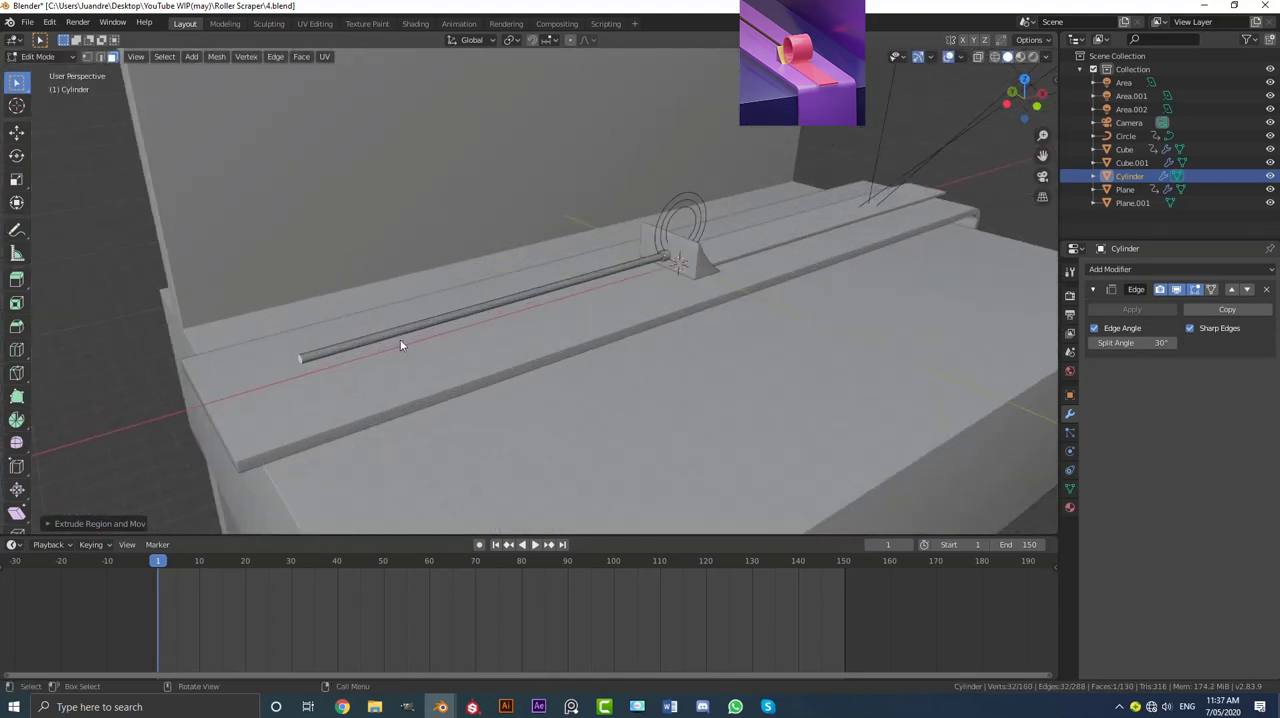
{"action": "key", "text": "e"}
{"action": "left_click", "coordinate": [418, 364]}
{"action": "key", "text": "Tab"}
{"action": "key", "text": "KP_0"}
{"action": "scroll", "coordinate": [530, 285], "scroll_direction": "up", "scroll_amount": 2}
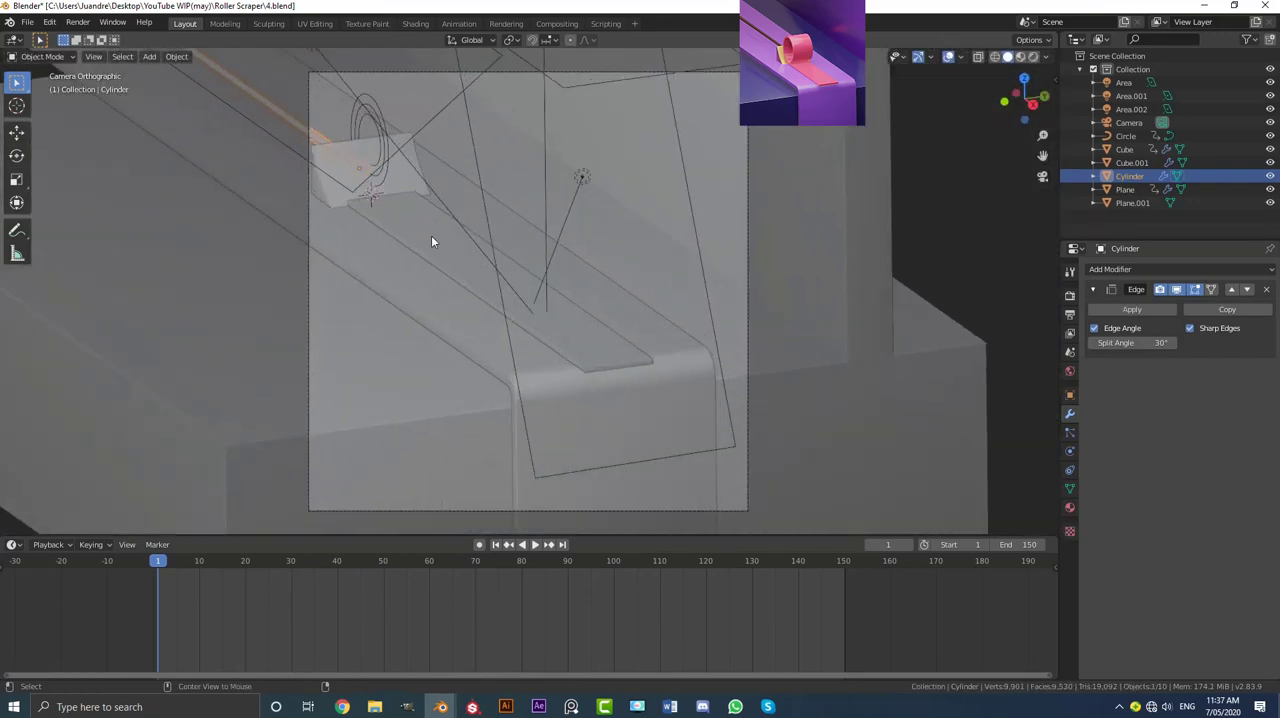
Step: Parent the rod to the scraper wedge using Object (Keep Transform)
{"action": "key", "text": "alt+a"}
{"action": "middle_click_drag", "start_coordinate": [392, 190], "coordinate": [591, 267], "text": "shift"}
{"action": "scroll", "coordinate": [413, 249], "scroll_direction": "up", "scroll_amount": 3}
{"action": "left_click", "coordinate": [431, 245]}
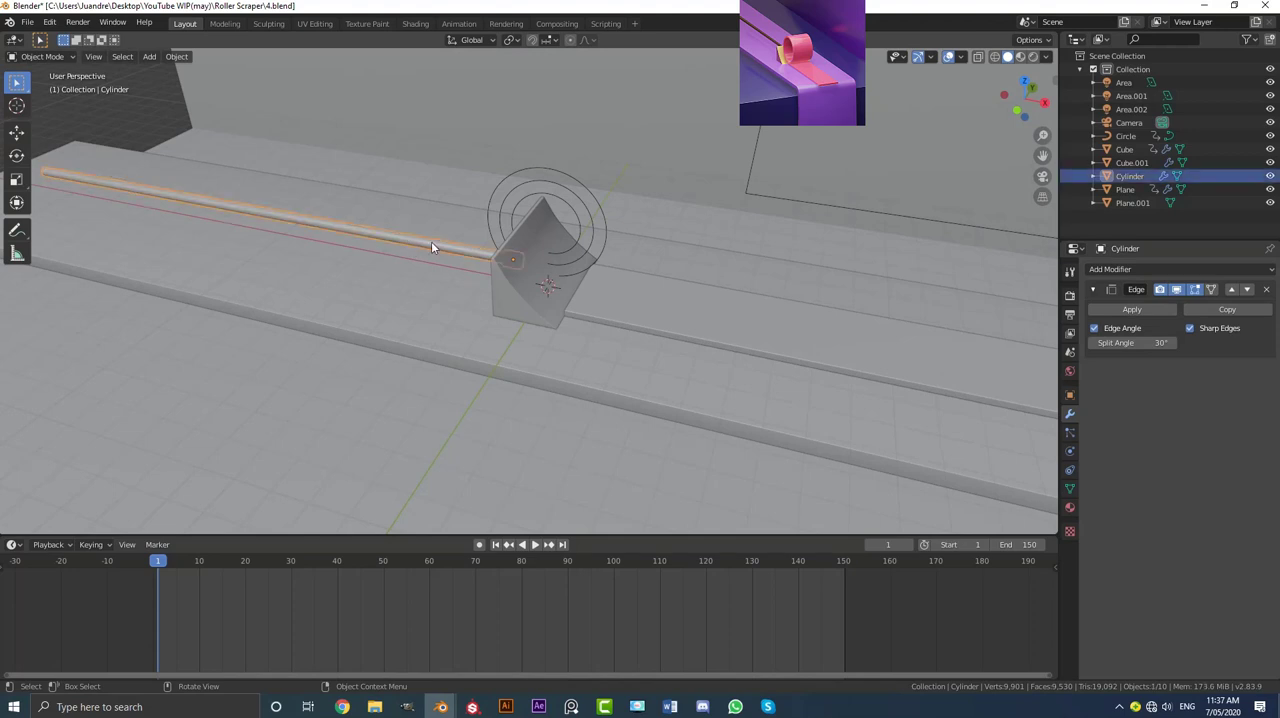
{"action": "middle_click_drag", "start_coordinate": [431, 245], "coordinate": [552, 254]}
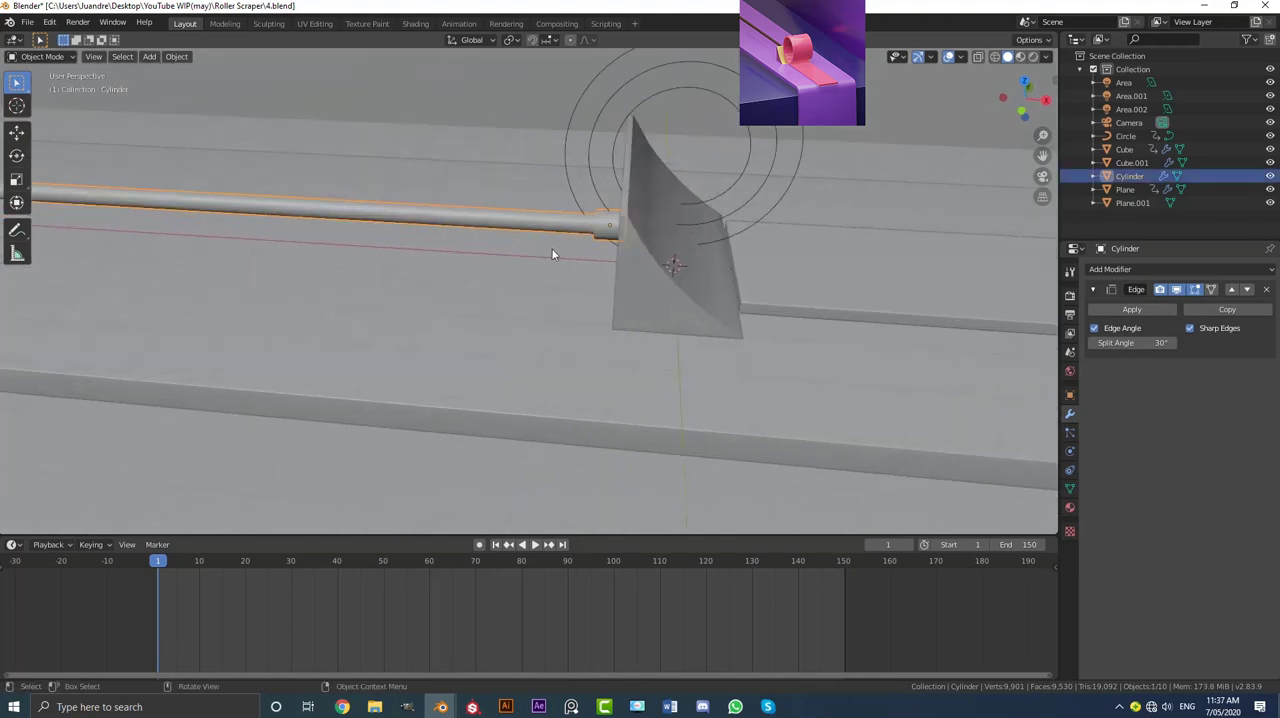
{"action": "left_click", "coordinate": [655, 281], "text": "shift"}
{"action": "key", "text": "ctrl+p"}
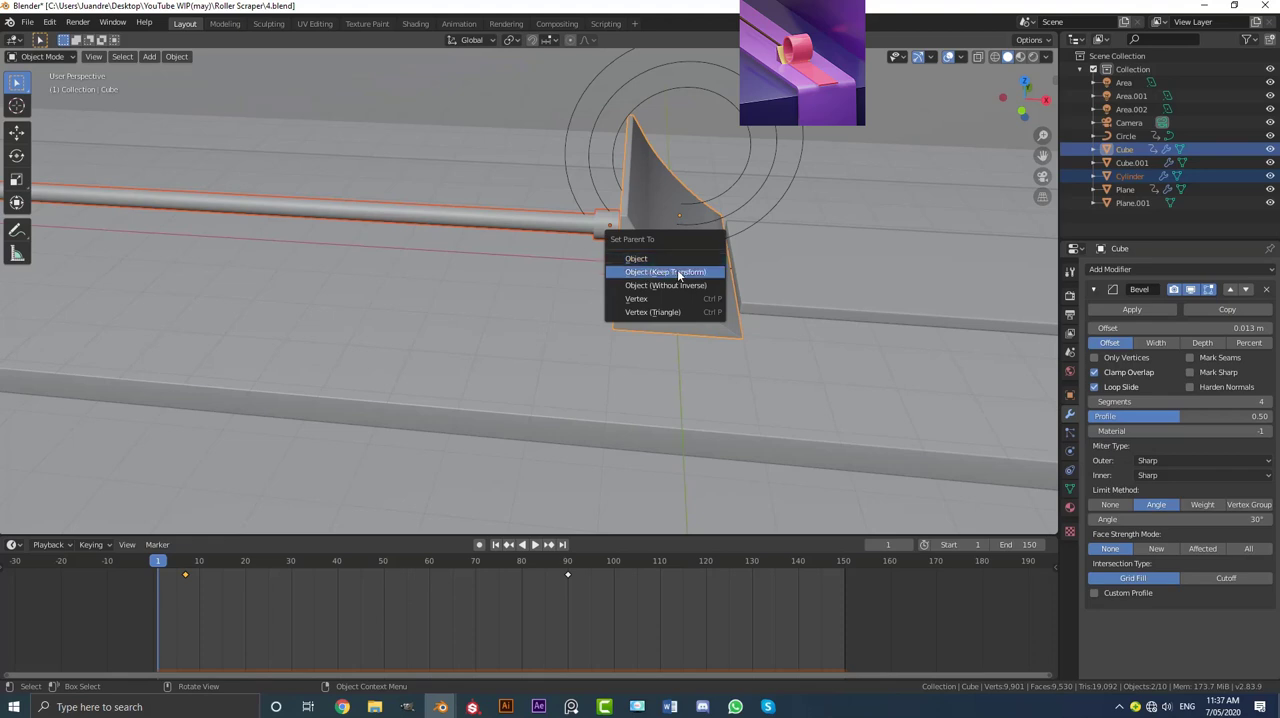
{"action": "left_click", "coordinate": [677, 271]}
Step: Play the animation through the camera to examine how the rod moves with the wedge
{"action": "key", "text": "alt+a"}
{"action": "key", "text": "KP_0"}
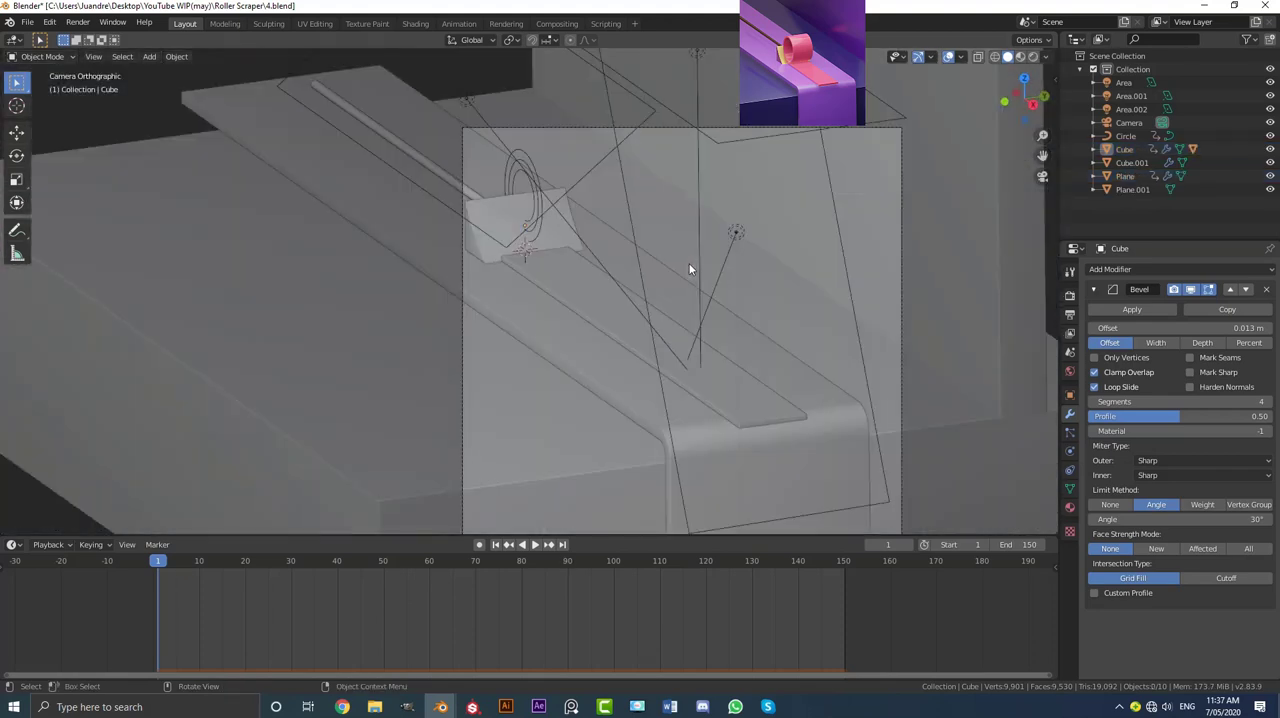
{"action": "key", "text": "space"}
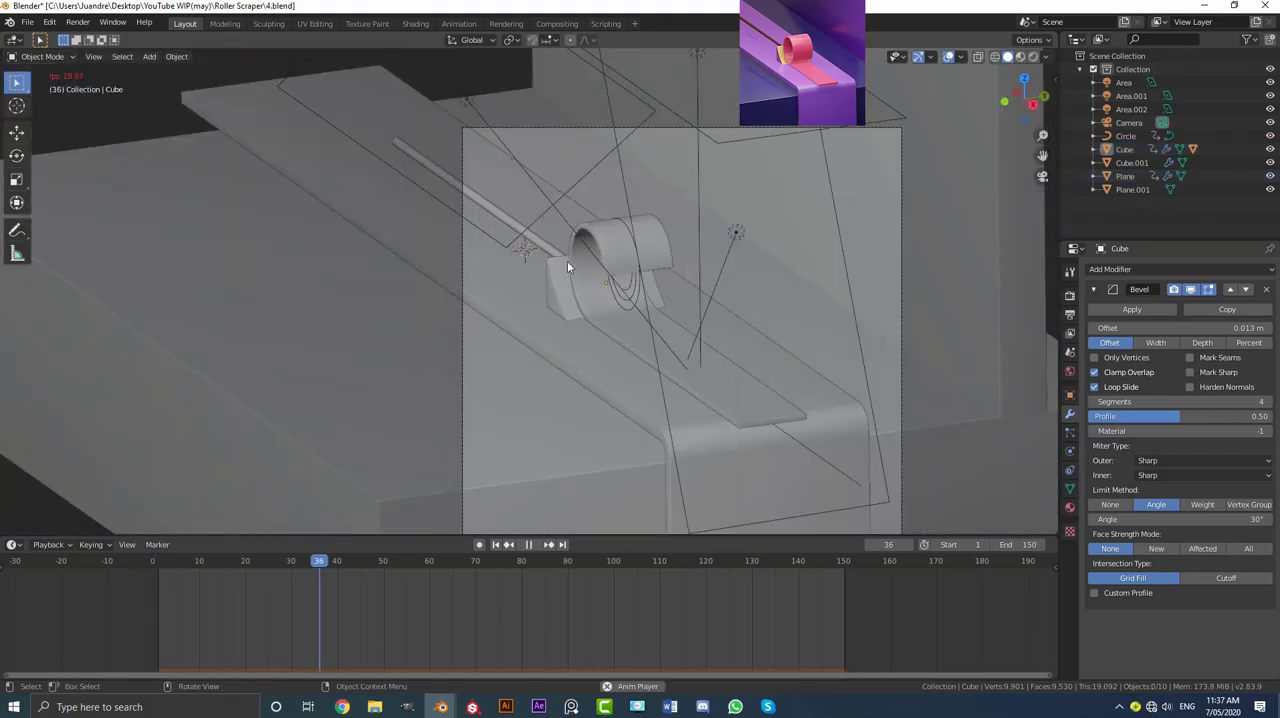
{"action": "key", "text": "space"}
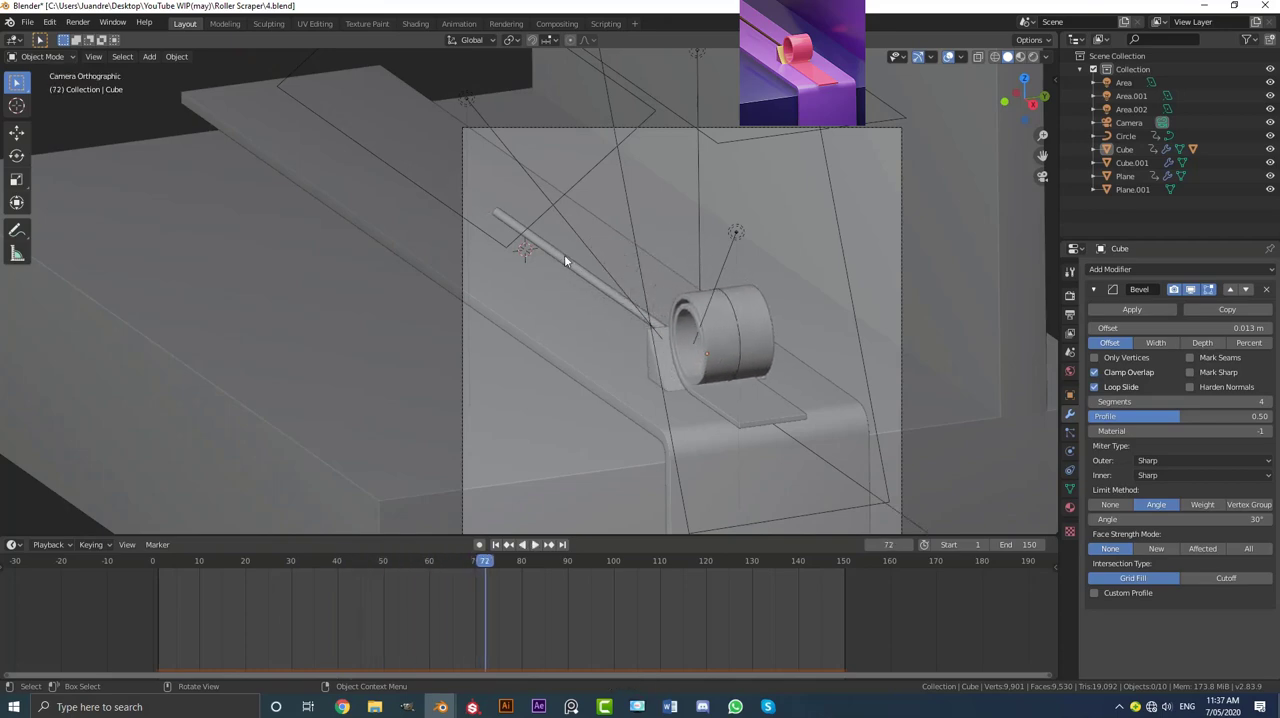
Step: Extrude the rod's free end further back along X and play the animation through the camera
{"action": "left_click", "coordinate": [565, 260]}
{"action": "middle_click_drag", "start_coordinate": [565, 260], "coordinate": [620, 264]}
{"action": "key", "text": "Tab"}
{"action": "middle_click_drag", "start_coordinate": [402, 241], "coordinate": [470, 240]}
{"action": "middle_click_drag", "start_coordinate": [470, 240], "coordinate": [633, 241], "text": "shift"}
{"action": "scroll", "coordinate": [633, 241], "scroll_direction": "up", "scroll_amount": 5}
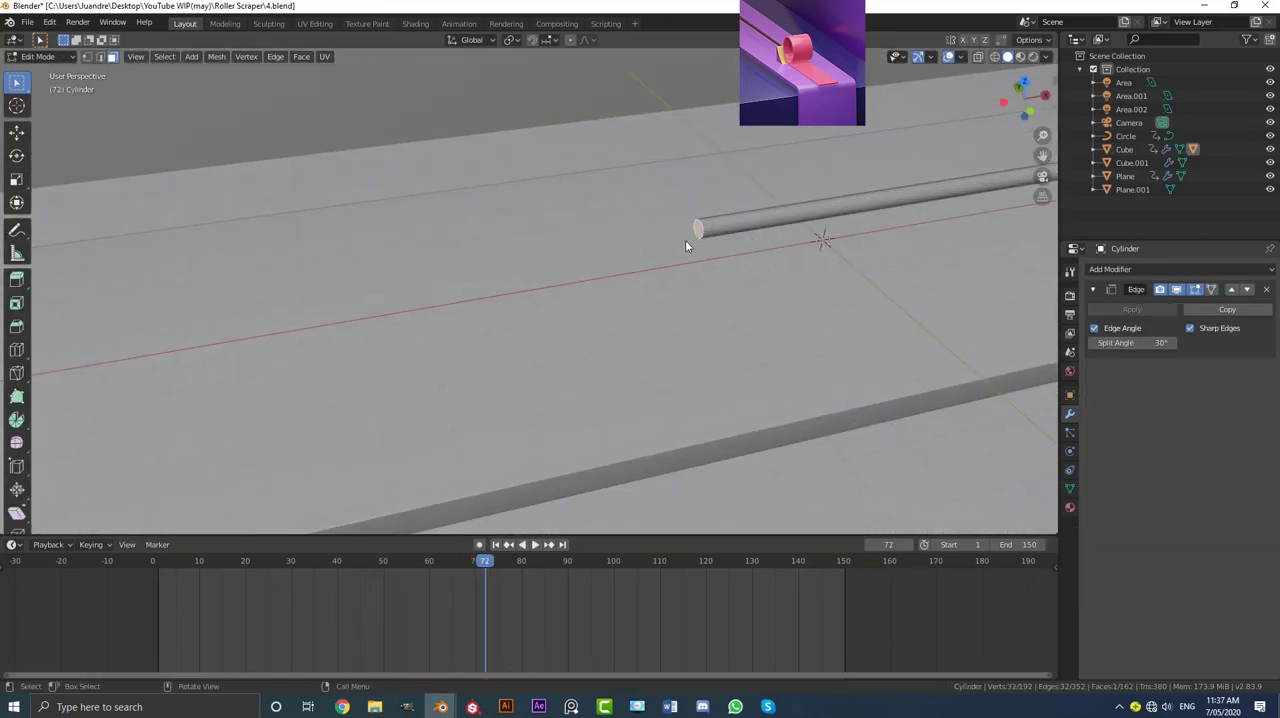
{"action": "key", "text": "e"}
{"action": "key", "text": "x"}
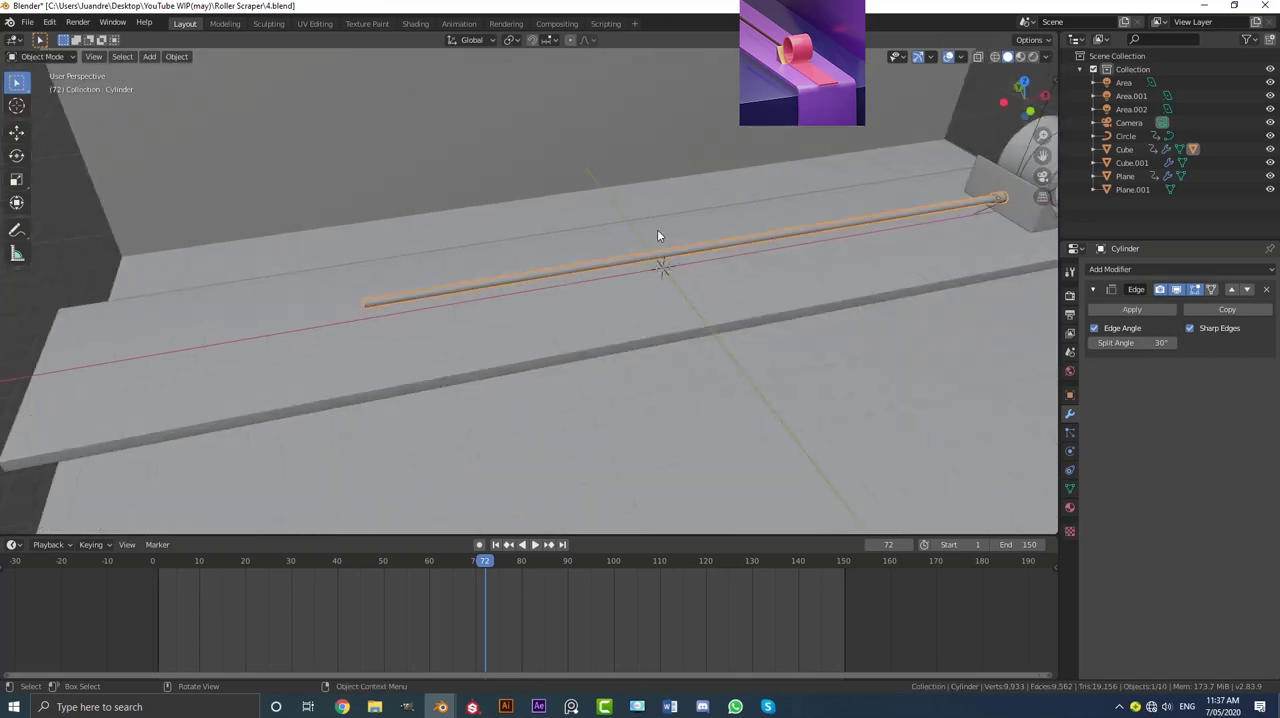
{"action": "key", "text": "KP_1"}
{"action": "key", "text": "KP_0"}
{"action": "key", "text": "space"}
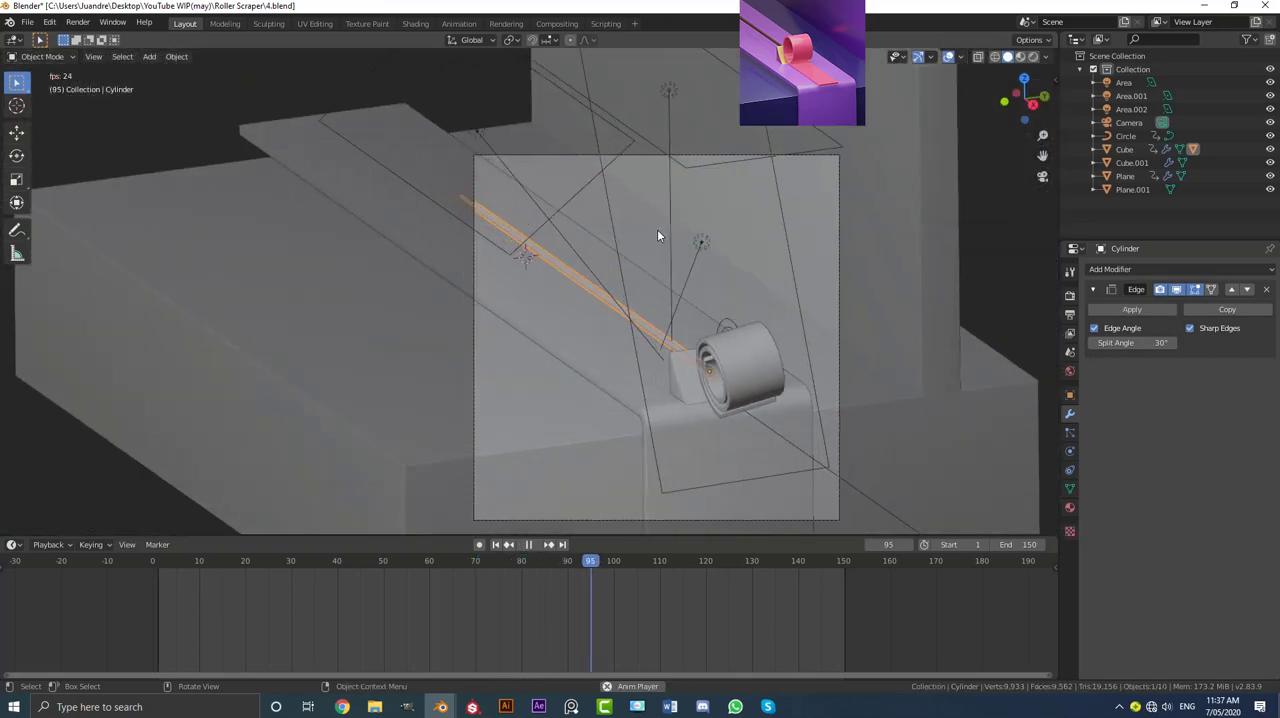
{"action": "key", "text": "space"}
Step: Assign the existing plow material to the rod and view the scene in rendered shading
{"action": "scroll", "coordinate": [722, 291], "scroll_direction": "up", "scroll_amount": 2}
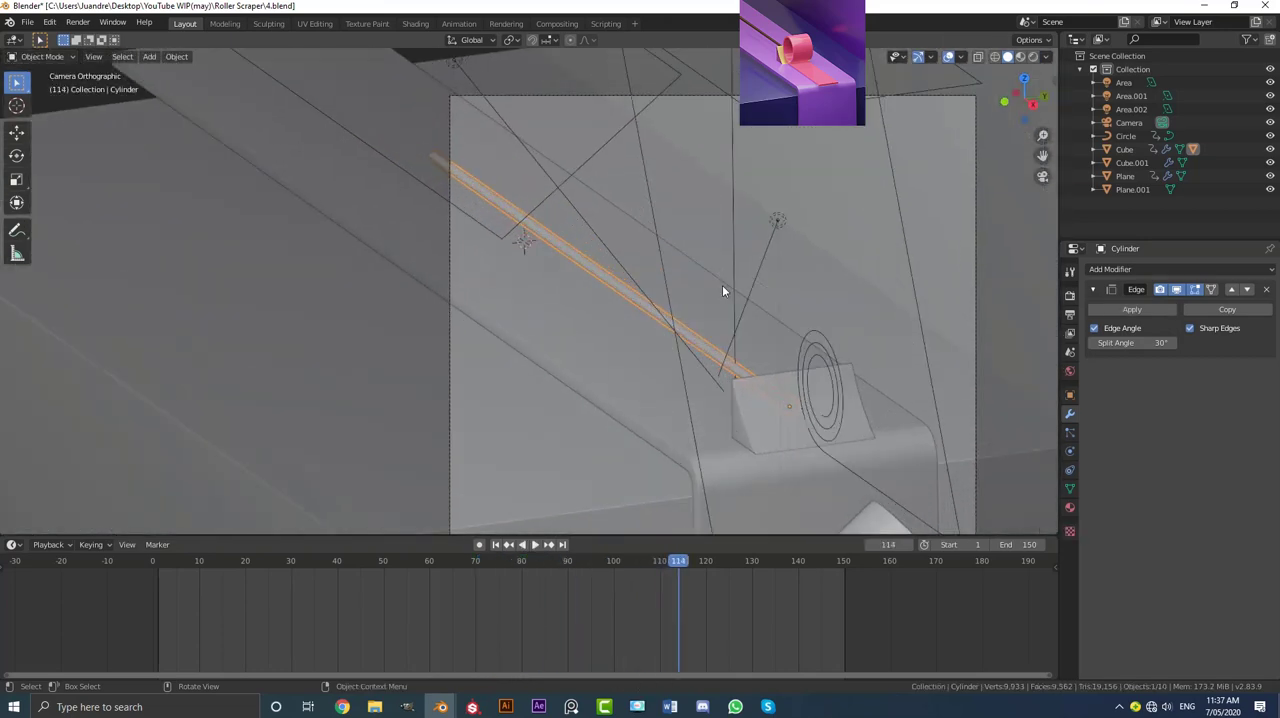
{"action": "scroll", "coordinate": [722, 291], "scroll_direction": "up", "scroll_amount": 2}
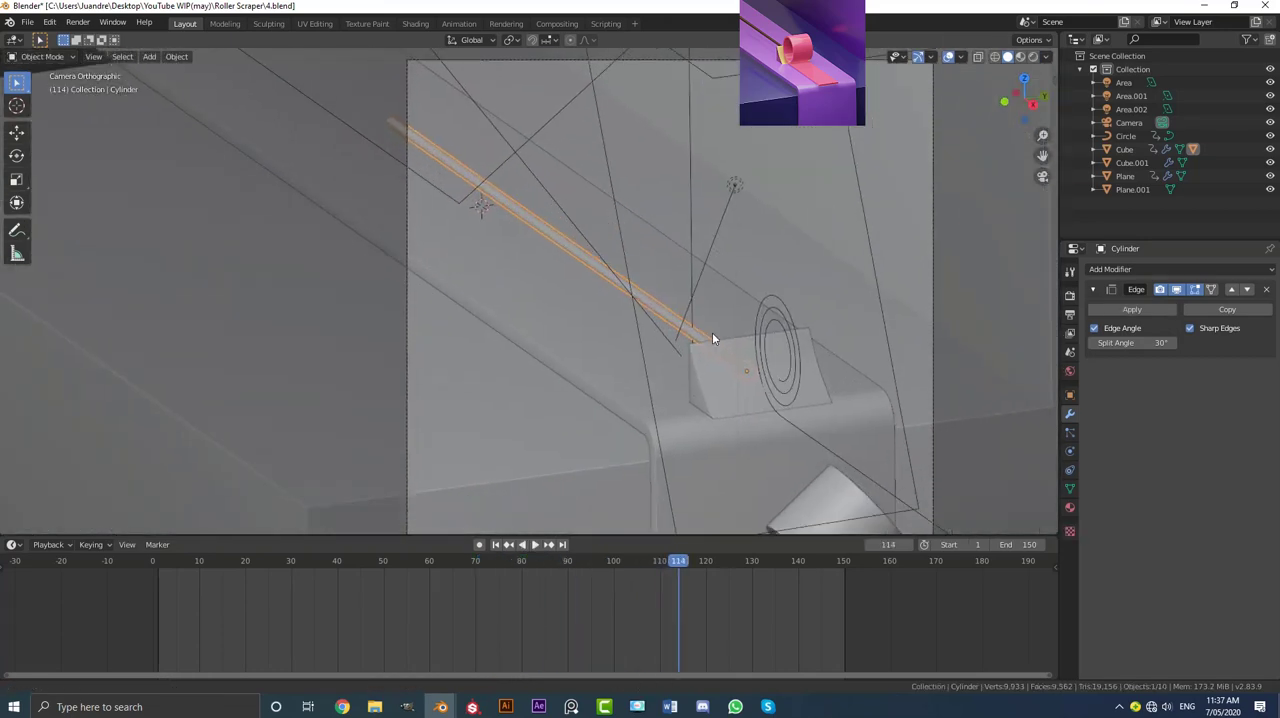
{"action": "scroll", "coordinate": [712, 332], "scroll_direction": "up", "scroll_amount": 2}
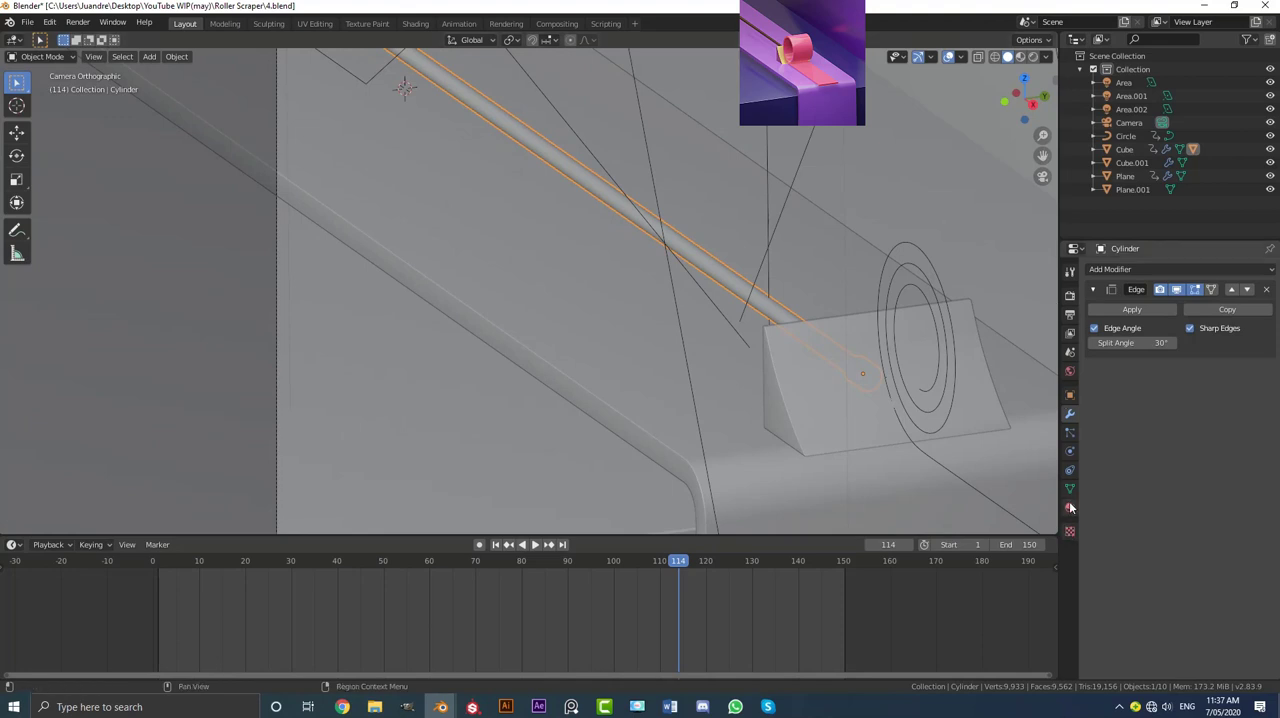
{"action": "left_click", "coordinate": [1070, 508]}
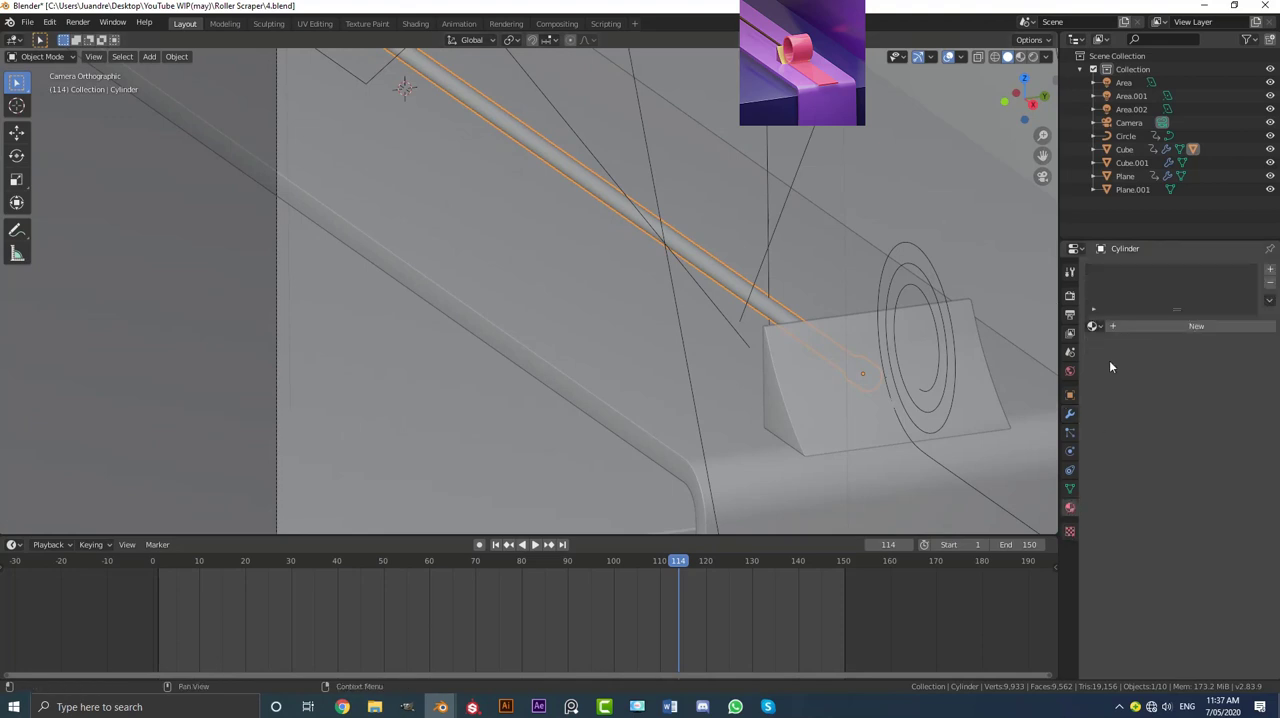
{"action": "left_click", "coordinate": [1092, 326]}
{"action": "left_click", "coordinate": [1115, 359]}
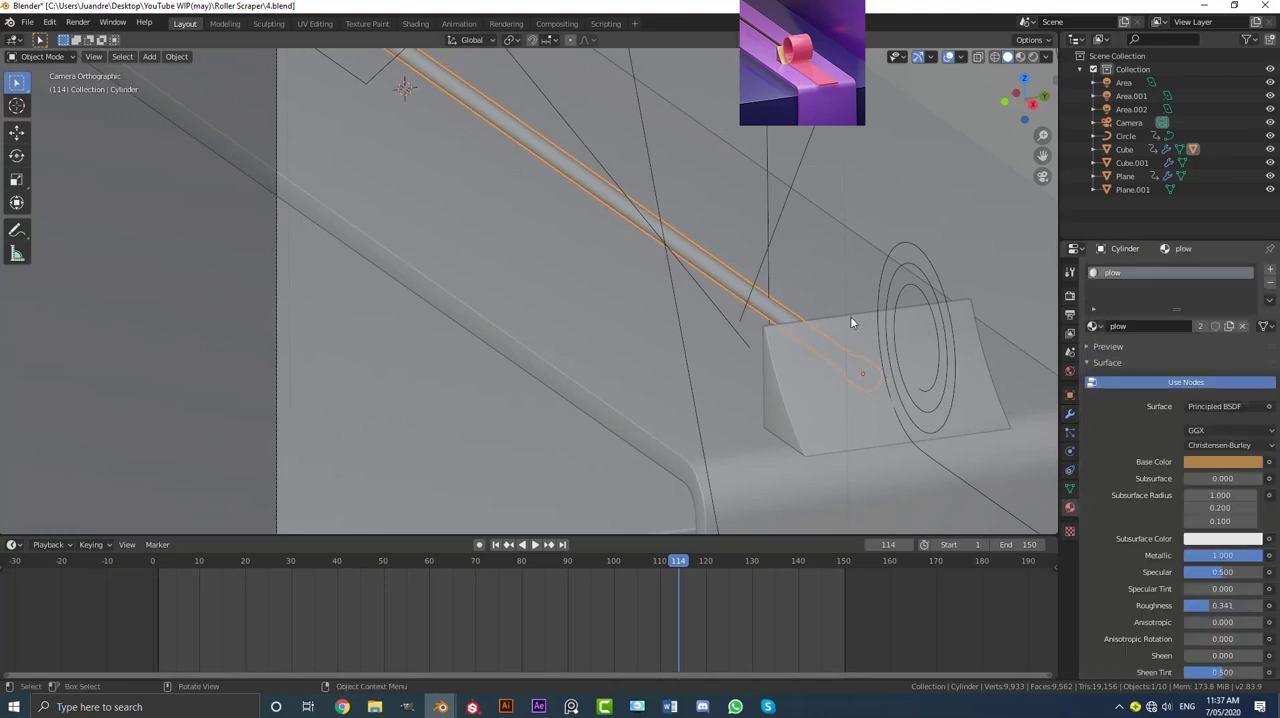
{"action": "scroll", "coordinate": [751, 303], "scroll_direction": "down", "scroll_amount": 4}
{"action": "key", "text": "z"}
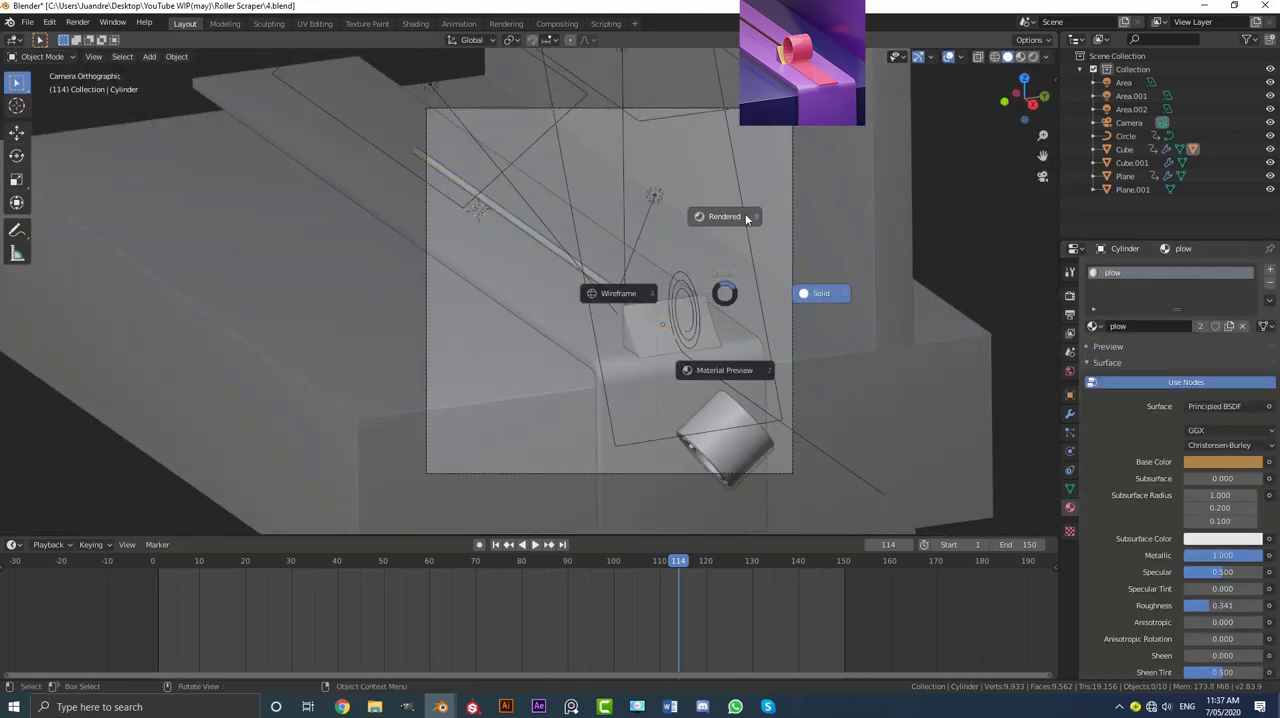
{"action": "left_click", "coordinate": [745, 216]}
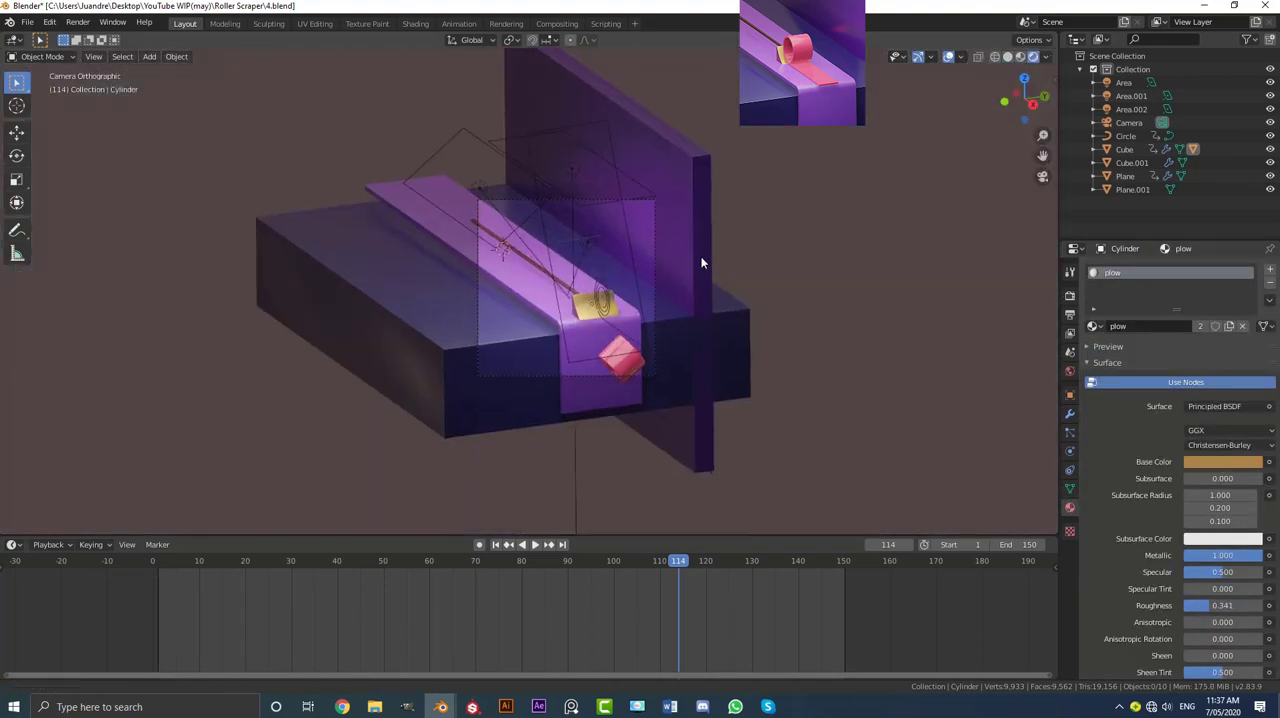
Step: Play the animation from frame 1 in rendered shading to examine the rod's material, stopping at frame 52
{"action": "key", "text": "shift+Left"}
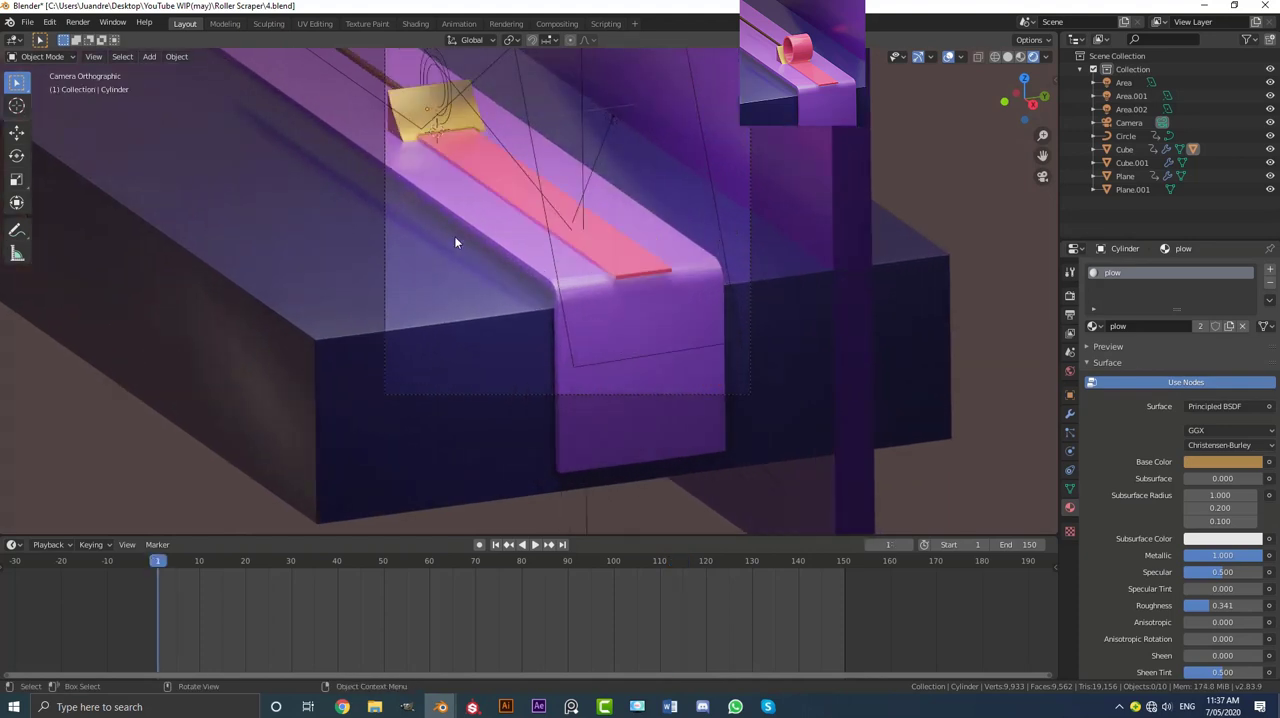
{"action": "key", "text": "space"}
{"action": "scroll", "coordinate": [646, 232], "scroll_direction": "up", "scroll_amount": 2}
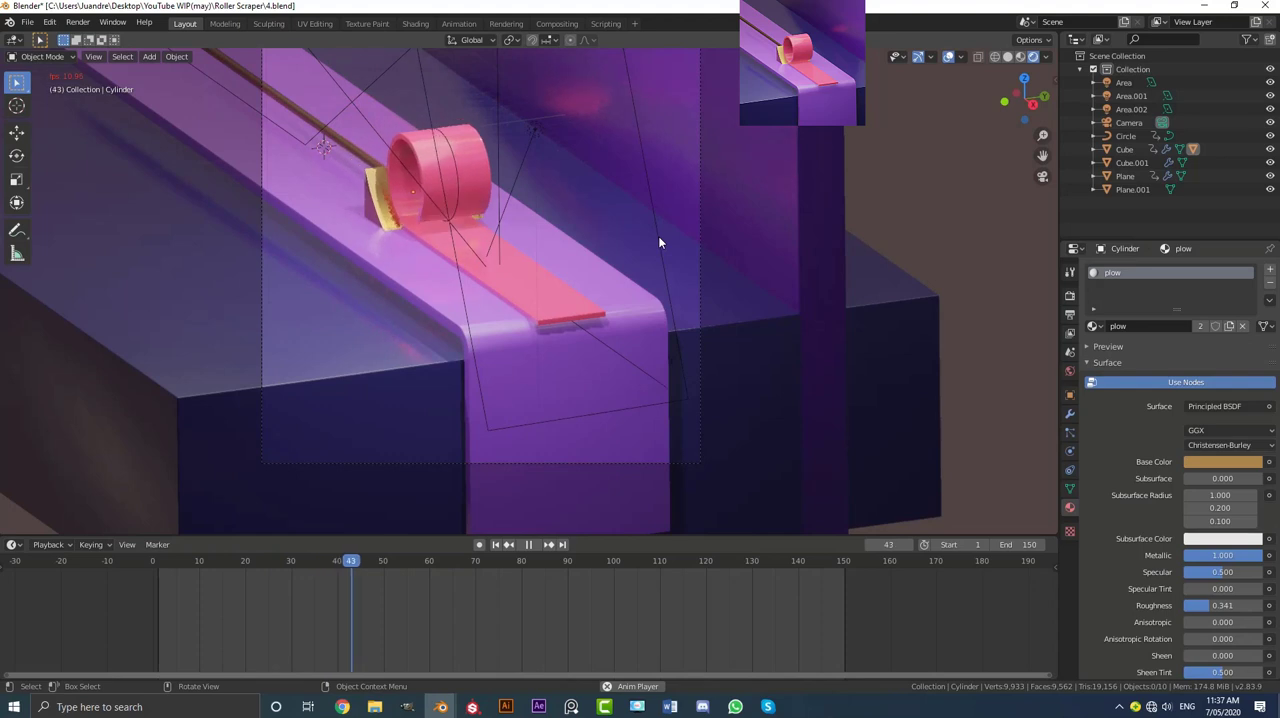
{"action": "key", "text": "space"}
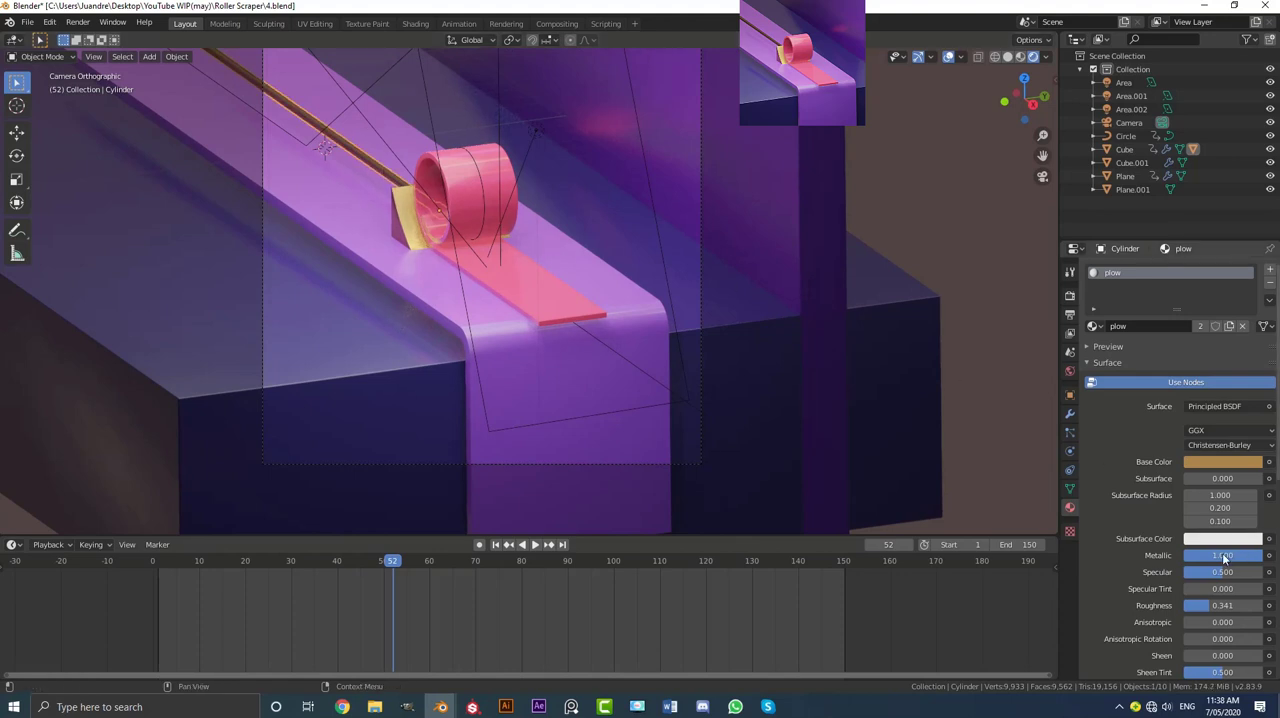
Step: Set the plow material's roughness to 0.333 and switch the viewport to solid shading
{"action": "left_click_drag", "start_coordinate": [1207, 611], "coordinate": [1200, 611]}
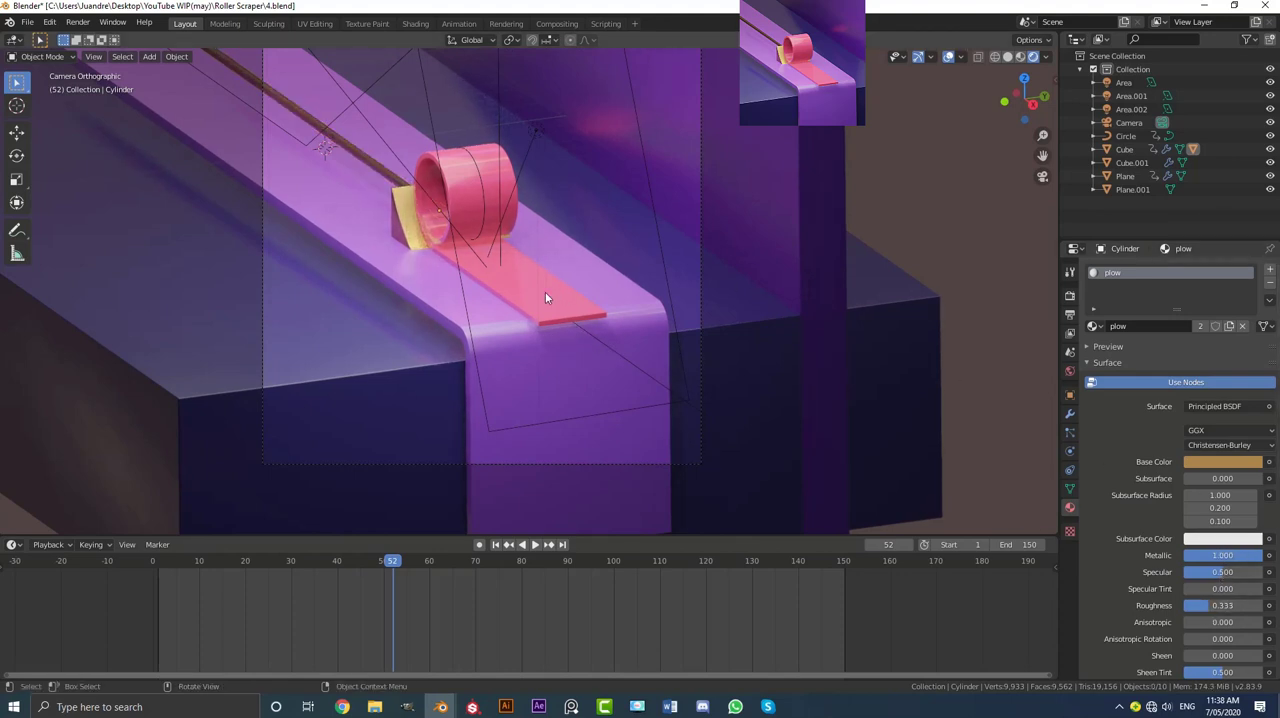
{"action": "key", "text": "z"}
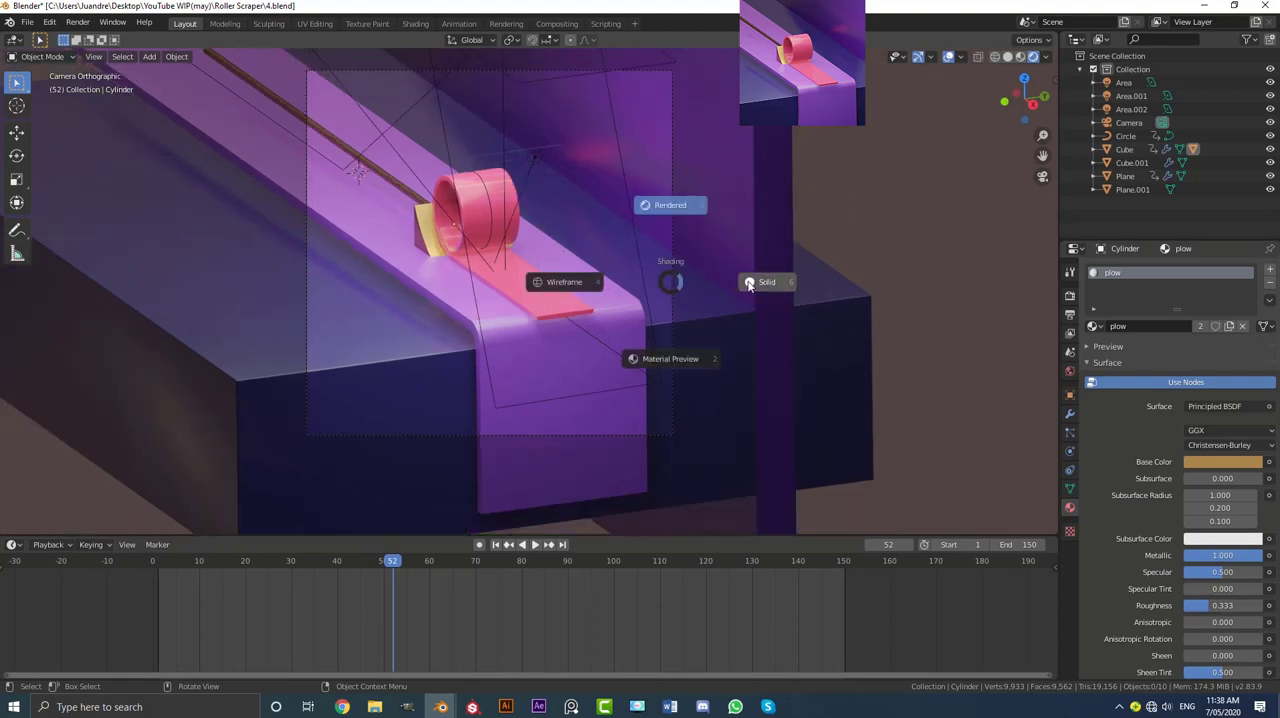
{"action": "left_click", "coordinate": [777, 216]}
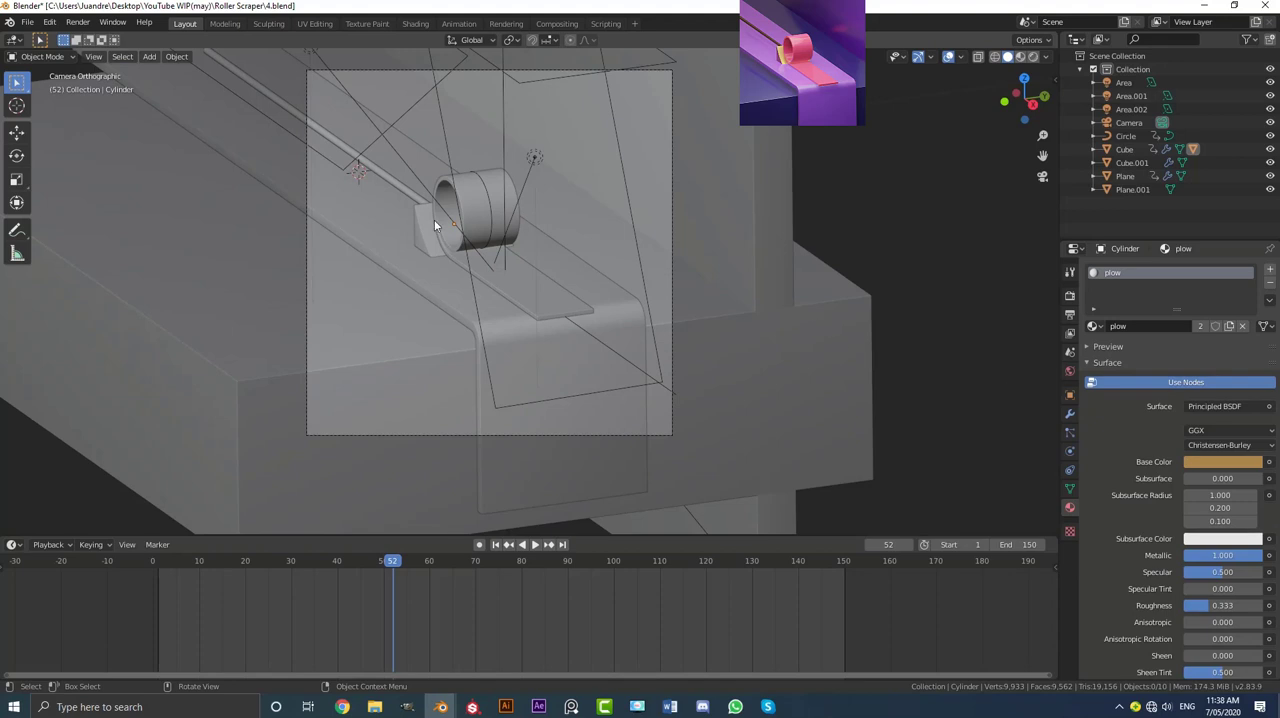
Step: Set the render output folder to the Desktop
{"action": "left_click", "coordinate": [1070, 315]}
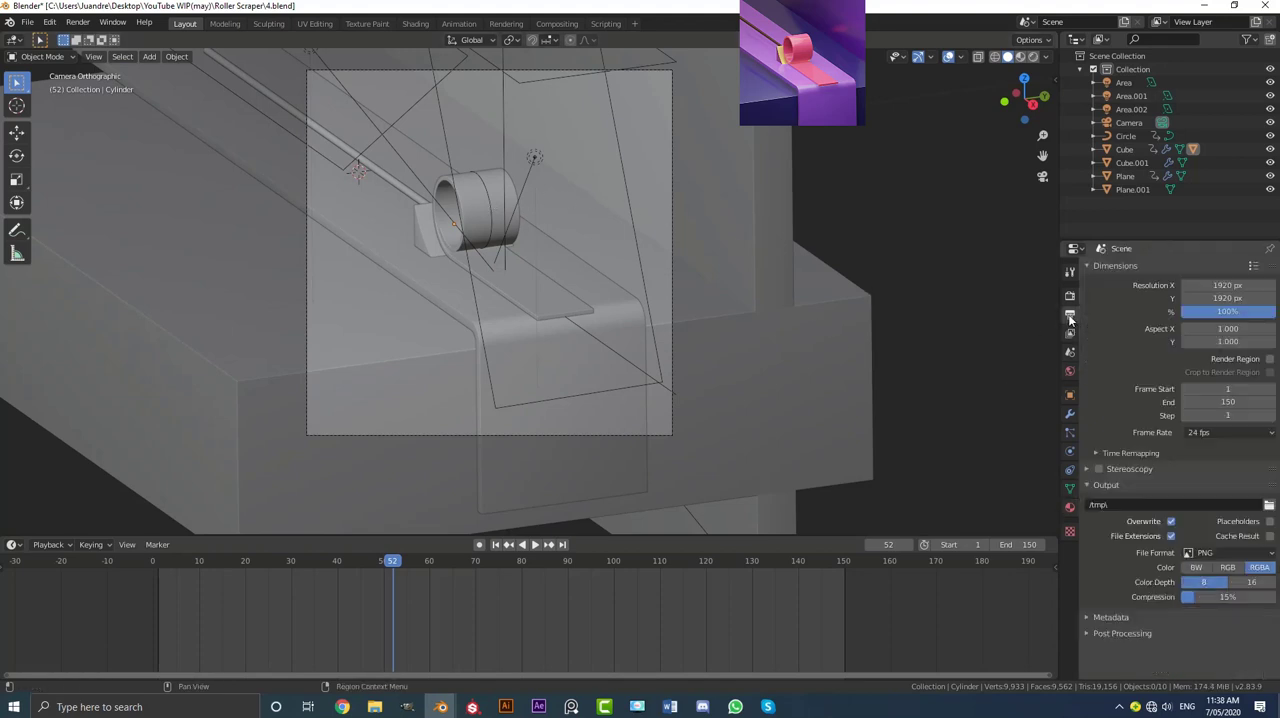
{"action": "left_click", "coordinate": [1268, 505]}
{"action": "left_click", "coordinate": [345, 299]}
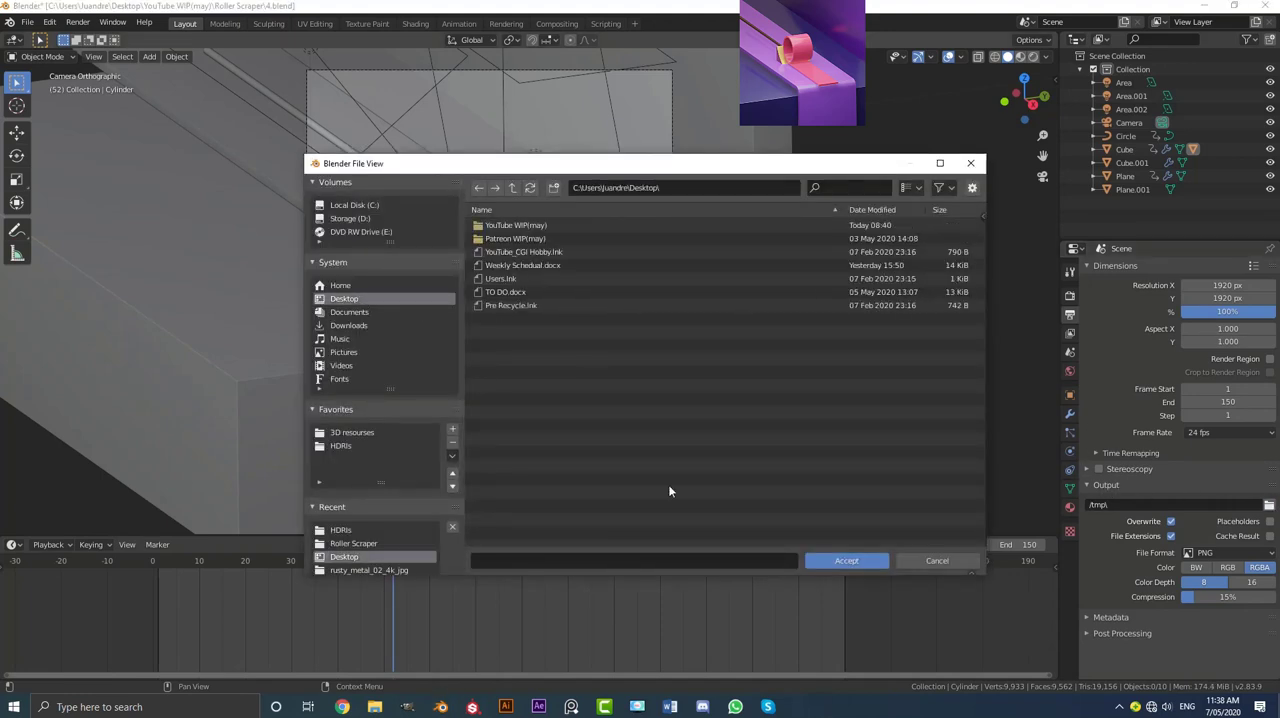
{"action": "left_click", "coordinate": [840, 561]}
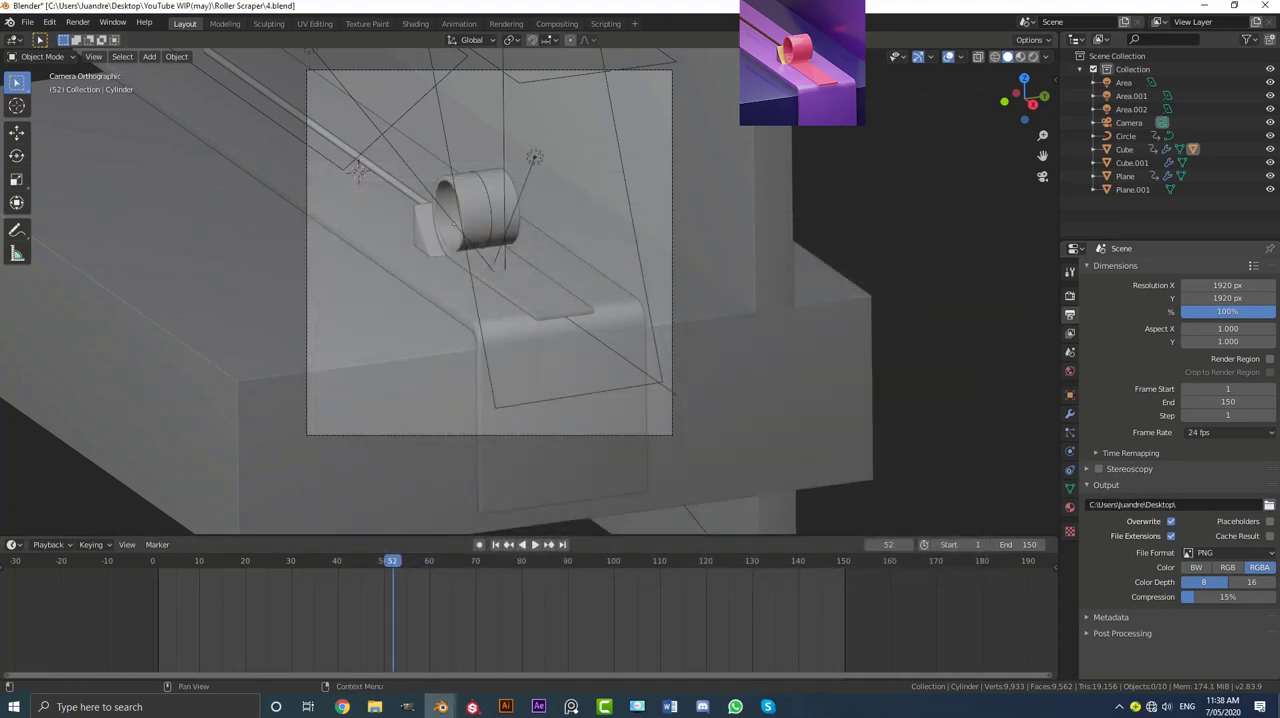
Step: Set the output file format to FFmpeg video with an MPEG-4 container
{"action": "left_click", "coordinate": [1222, 553]}
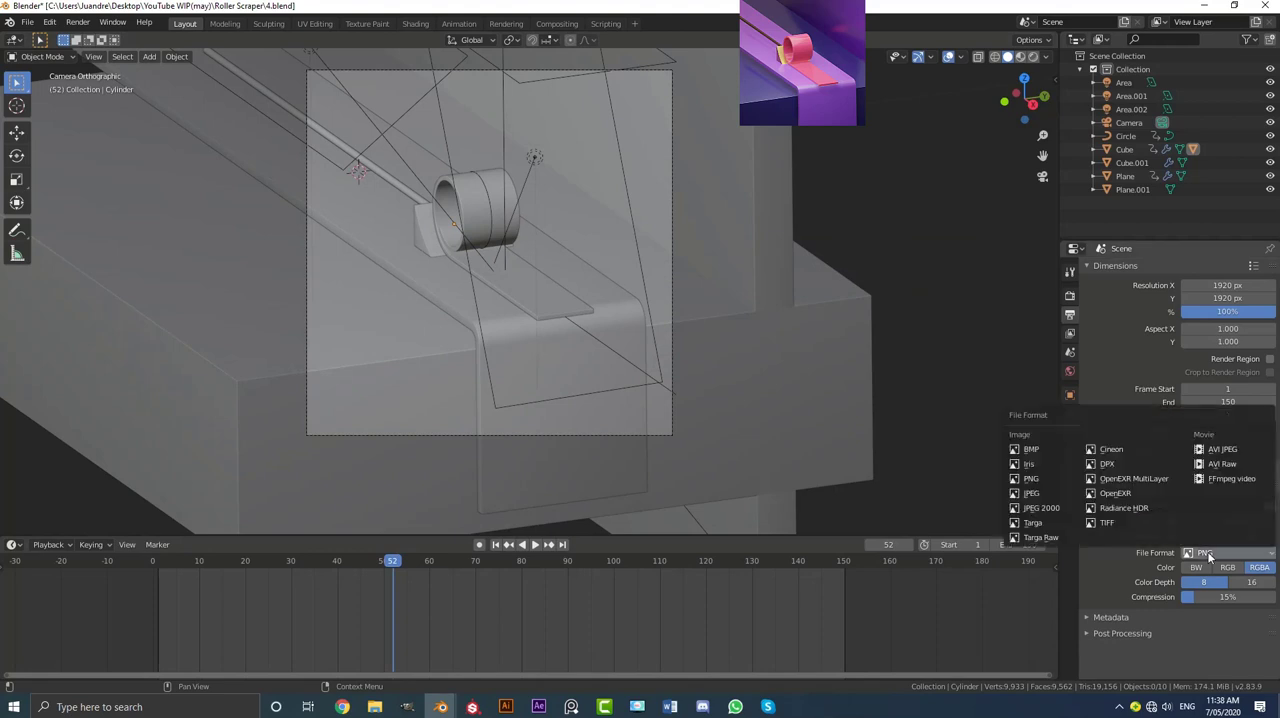
{"action": "left_click", "coordinate": [1245, 480]}
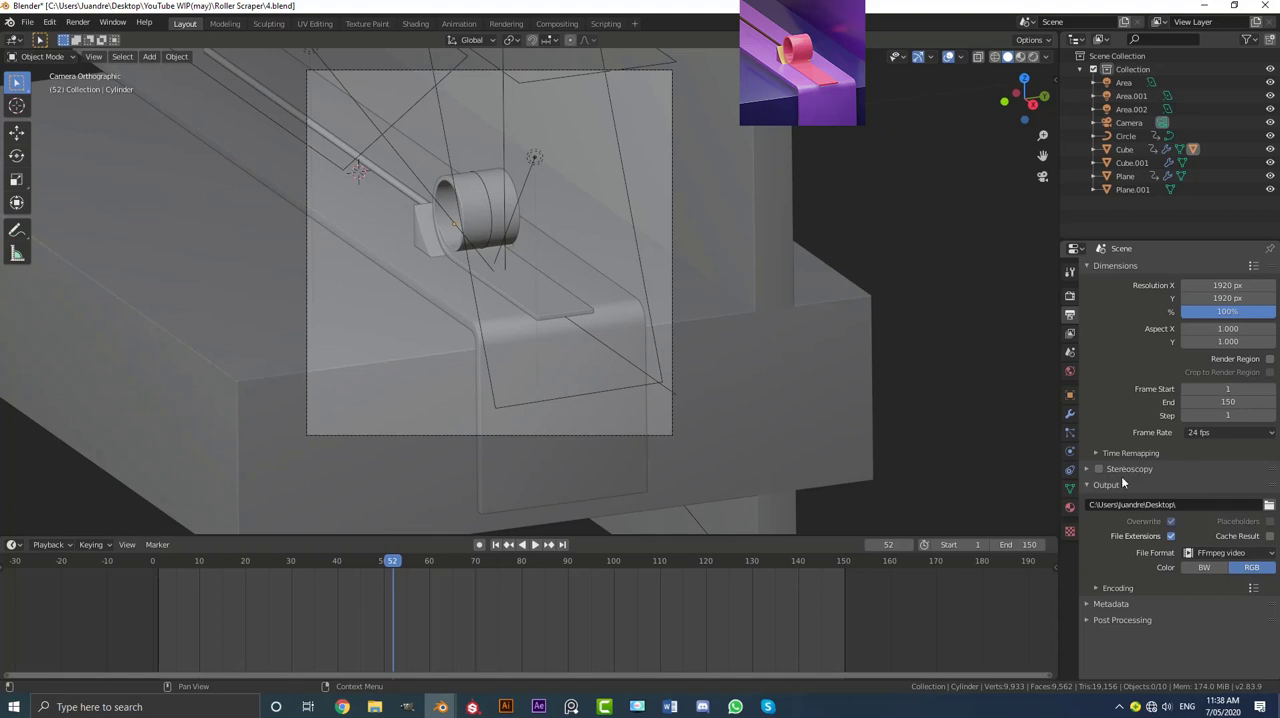
{"action": "left_click", "coordinate": [1109, 587]}
{"action": "scroll", "coordinate": [1109, 587], "scroll_direction": "down", "scroll_amount": 2}
{"action": "left_click", "coordinate": [1206, 556]}
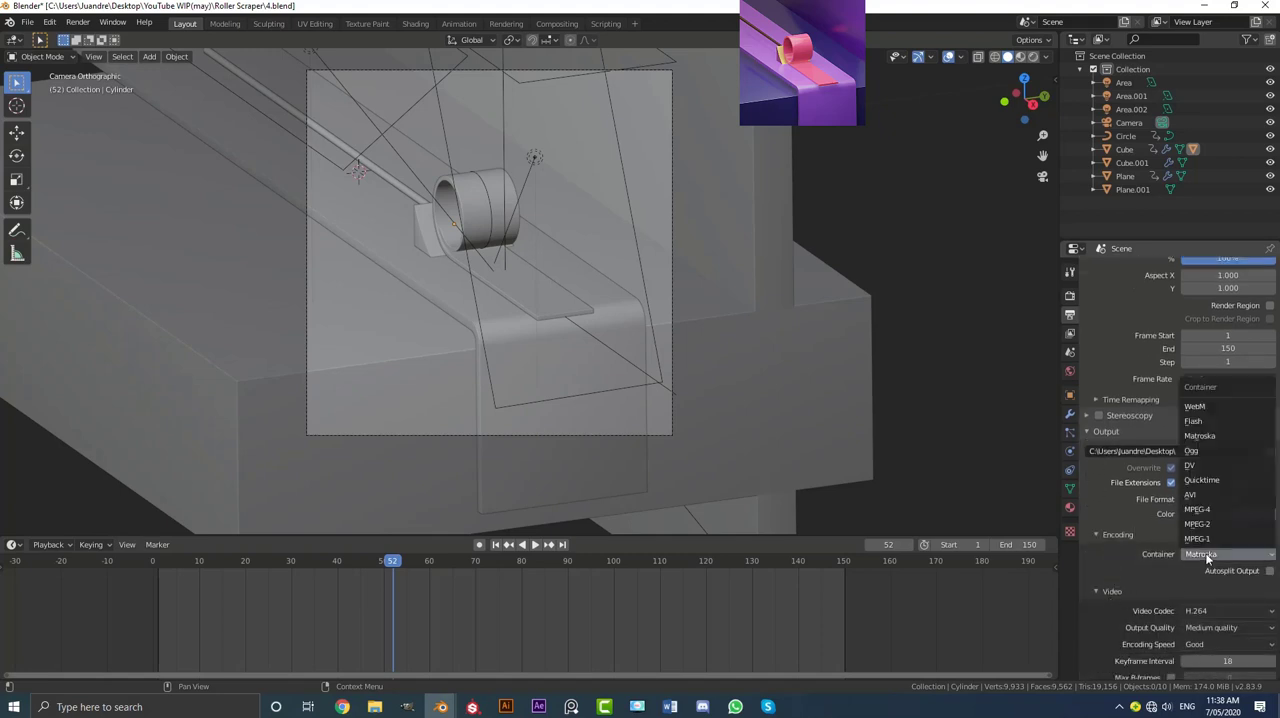
{"action": "left_click", "coordinate": [1212, 508]}
Step: Set the render resolution percentage to 70%
{"action": "scroll", "coordinate": [1128, 336], "scroll_direction": "up", "scroll_amount": 1}
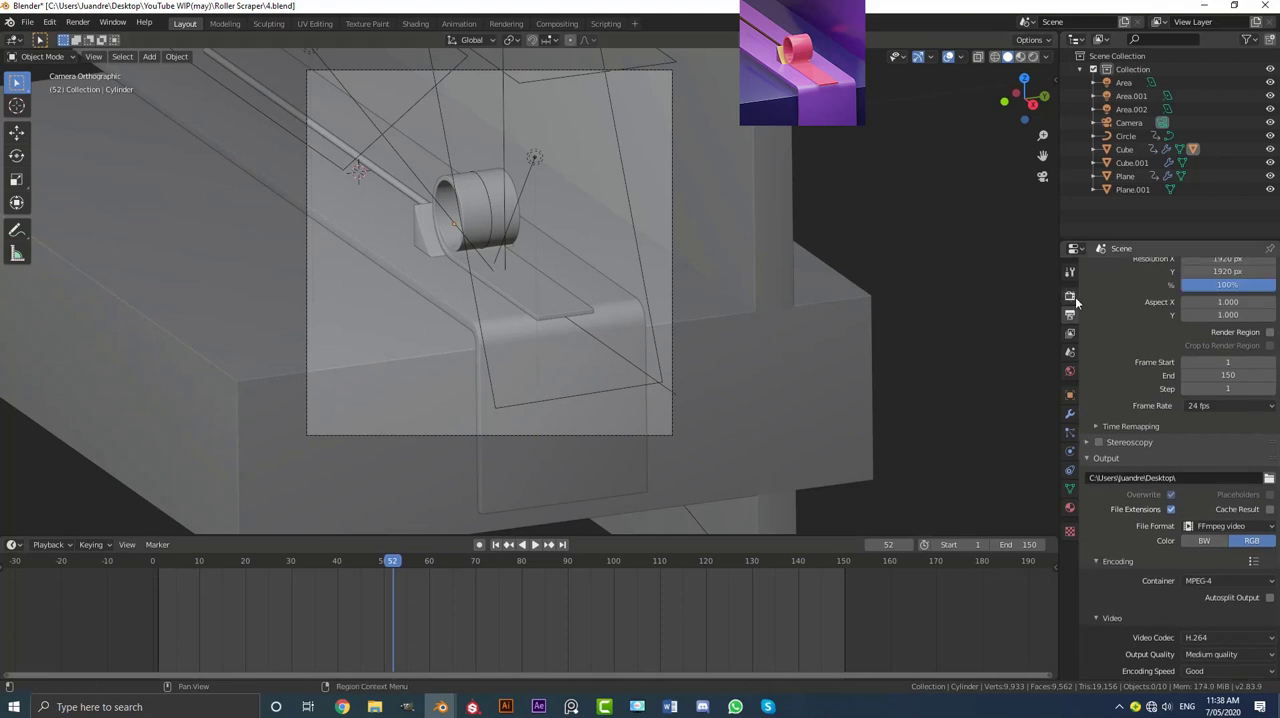
{"action": "left_click", "coordinate": [1070, 297]}
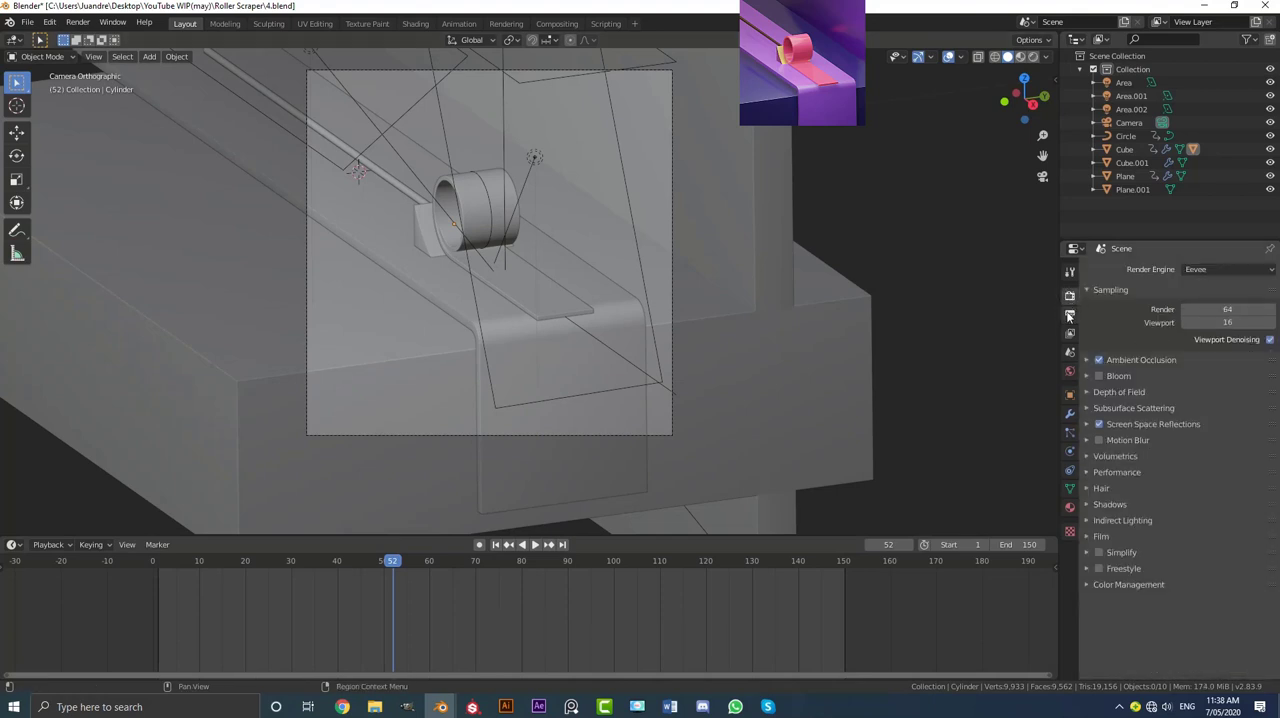
{"action": "left_click", "coordinate": [1070, 315]}
{"action": "scroll", "coordinate": [1196, 330], "scroll_direction": "up", "scroll_amount": 1}
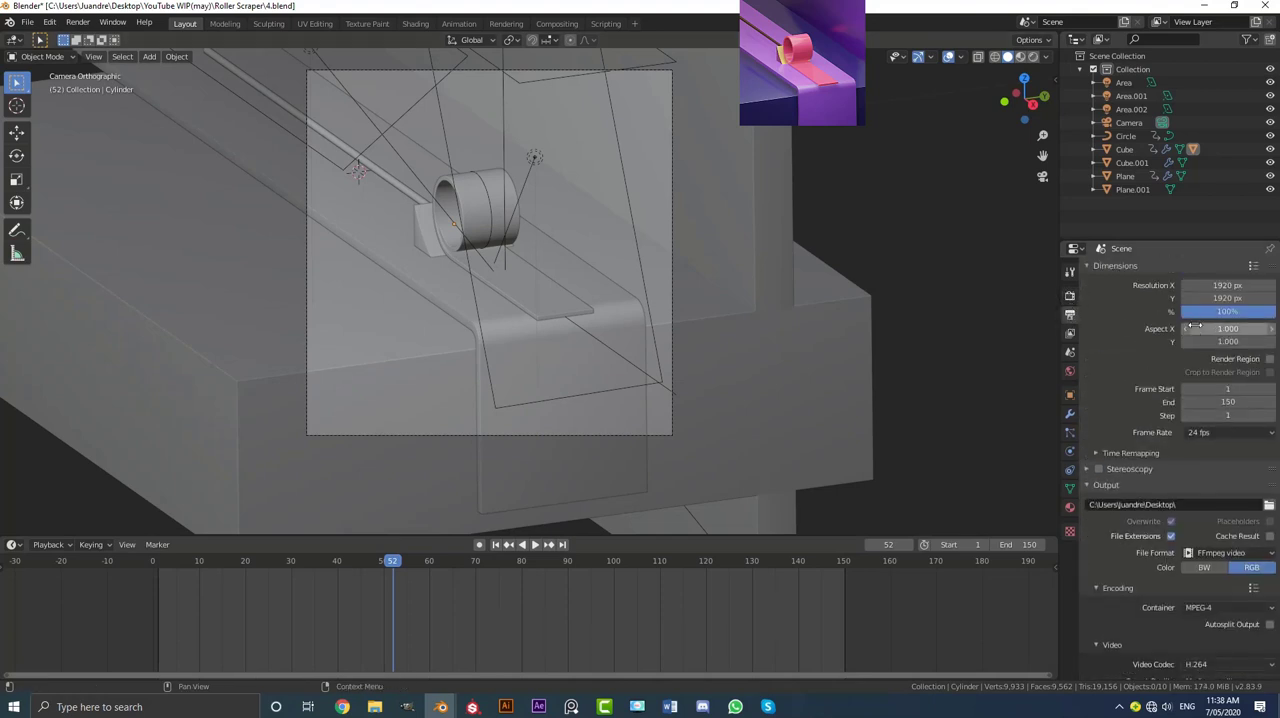
{"action": "left_click", "coordinate": [1243, 311]}
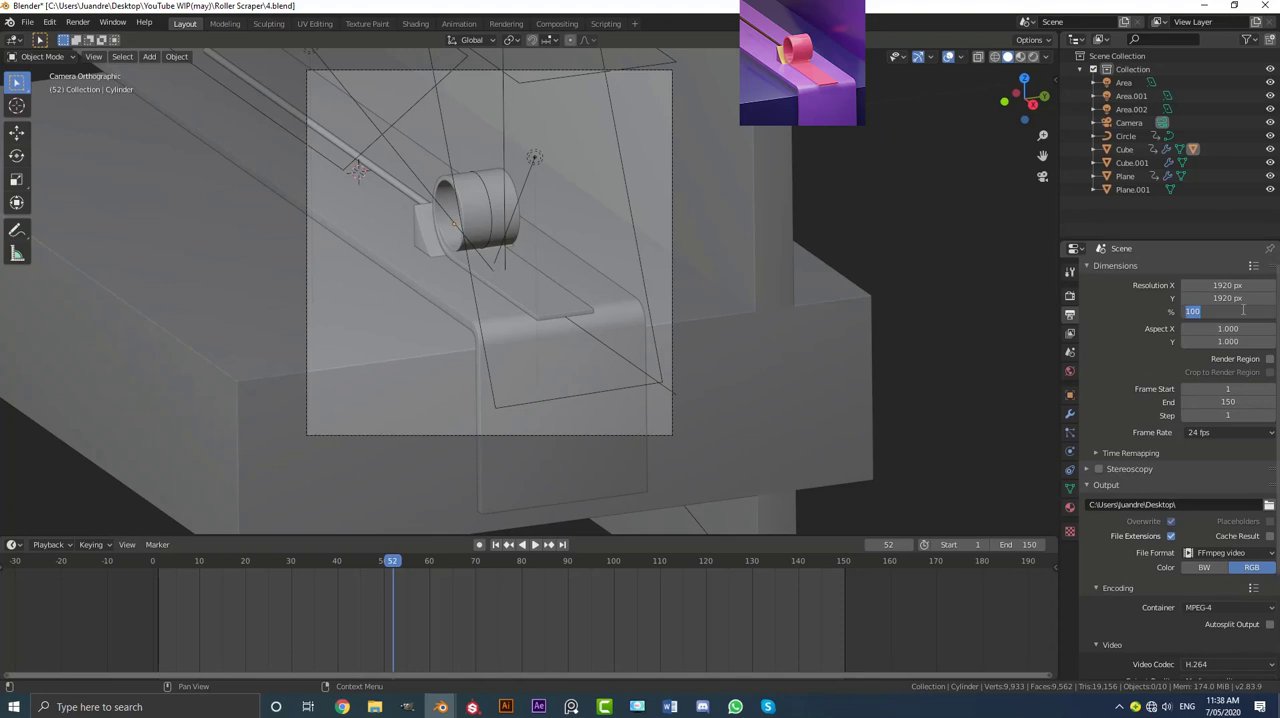
{"action": "type", "text": "70"}
{"action": "key", "text": "Return"}
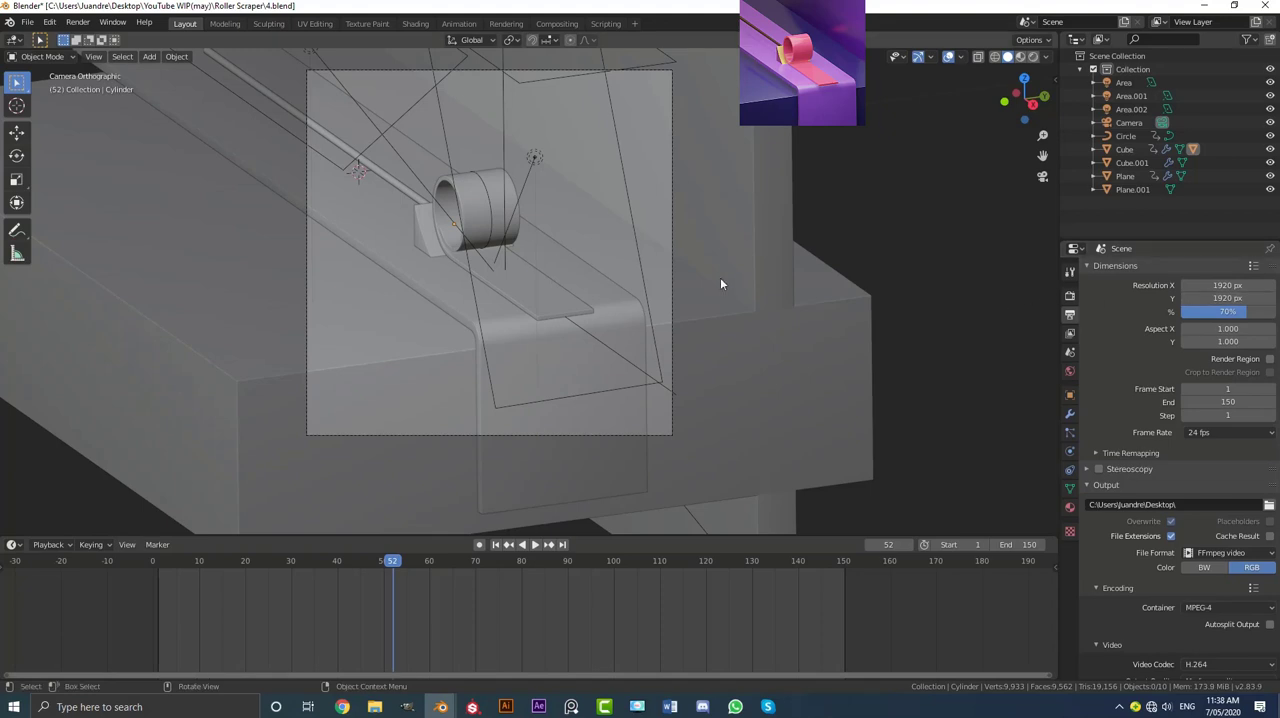
Step: Start rendering the full animation
{"action": "middle_click_drag", "start_coordinate": [720, 283], "coordinate": [686, 300], "text": "shift"}
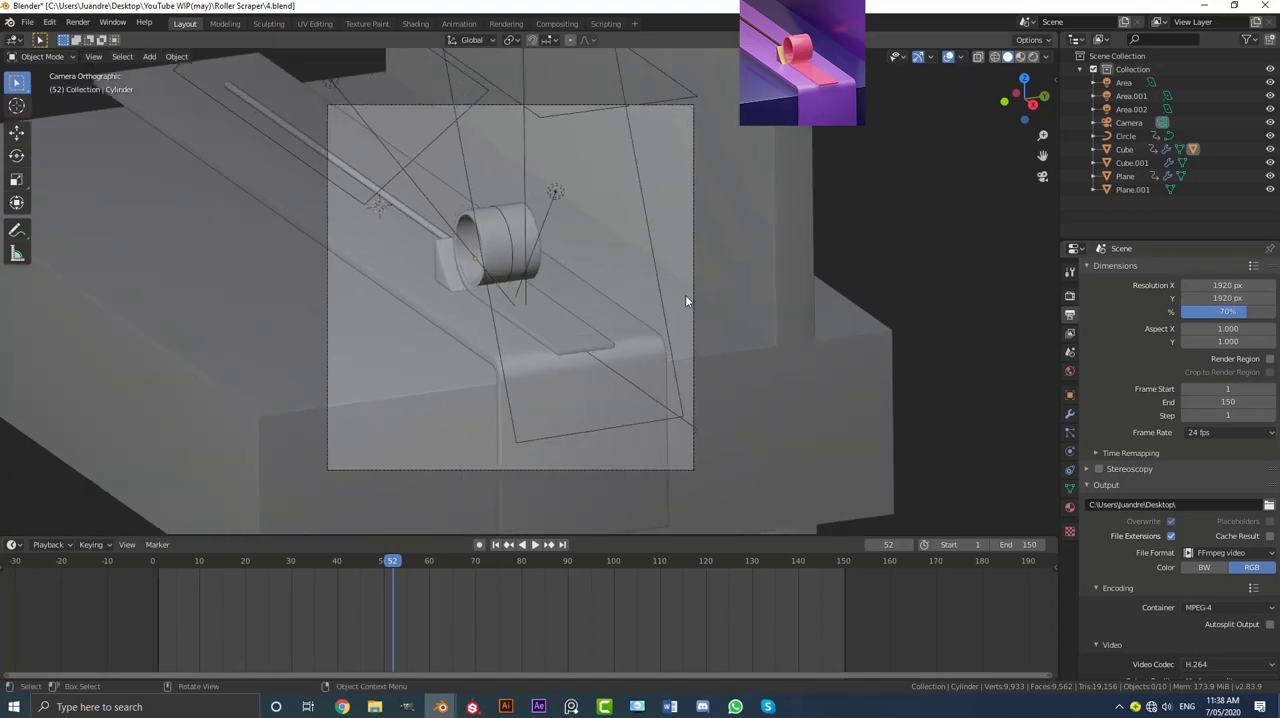
{"action": "left_click", "coordinate": [78, 22]}
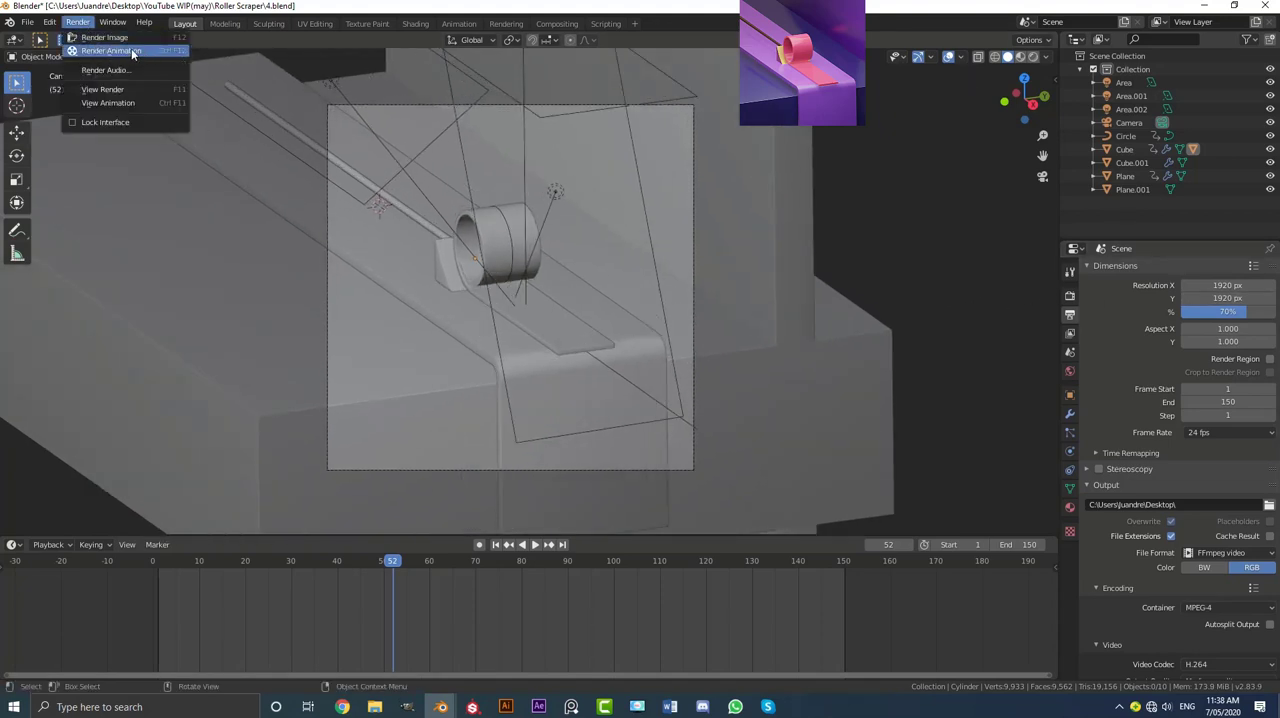